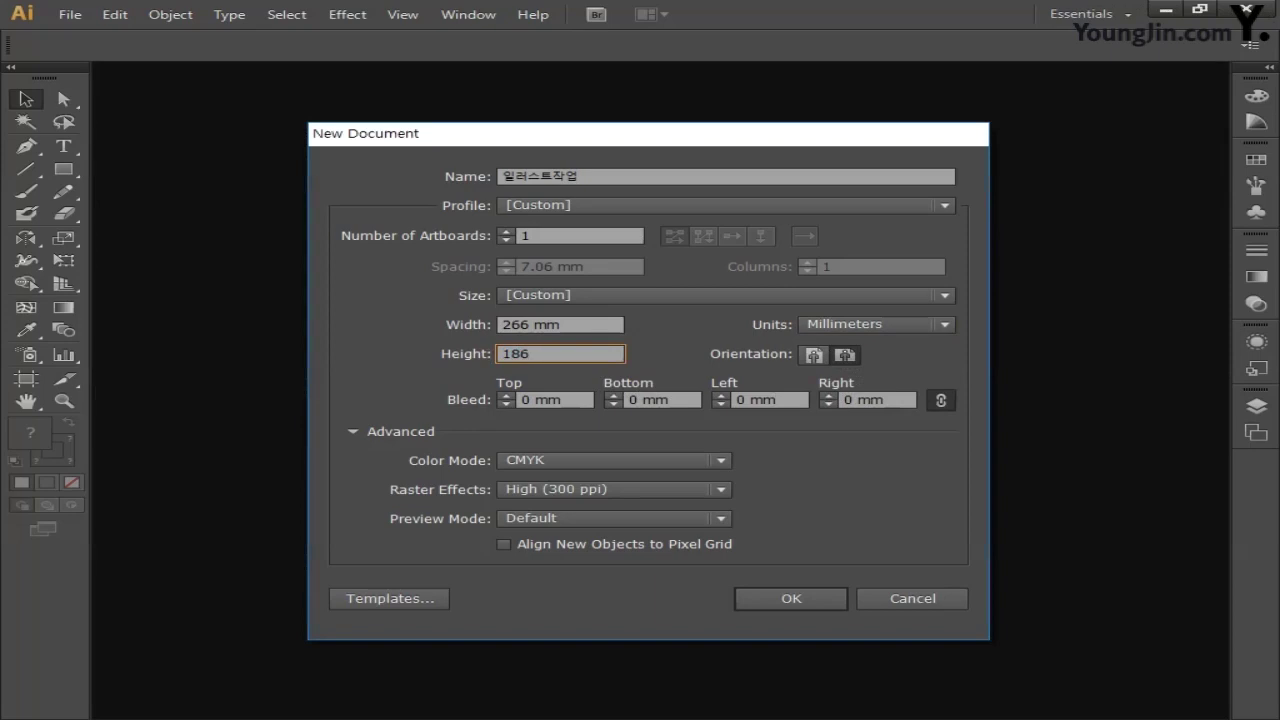
- Set the new document's color mode to CMYK and create the document
left_click(584, 460)
left_click(582, 482)
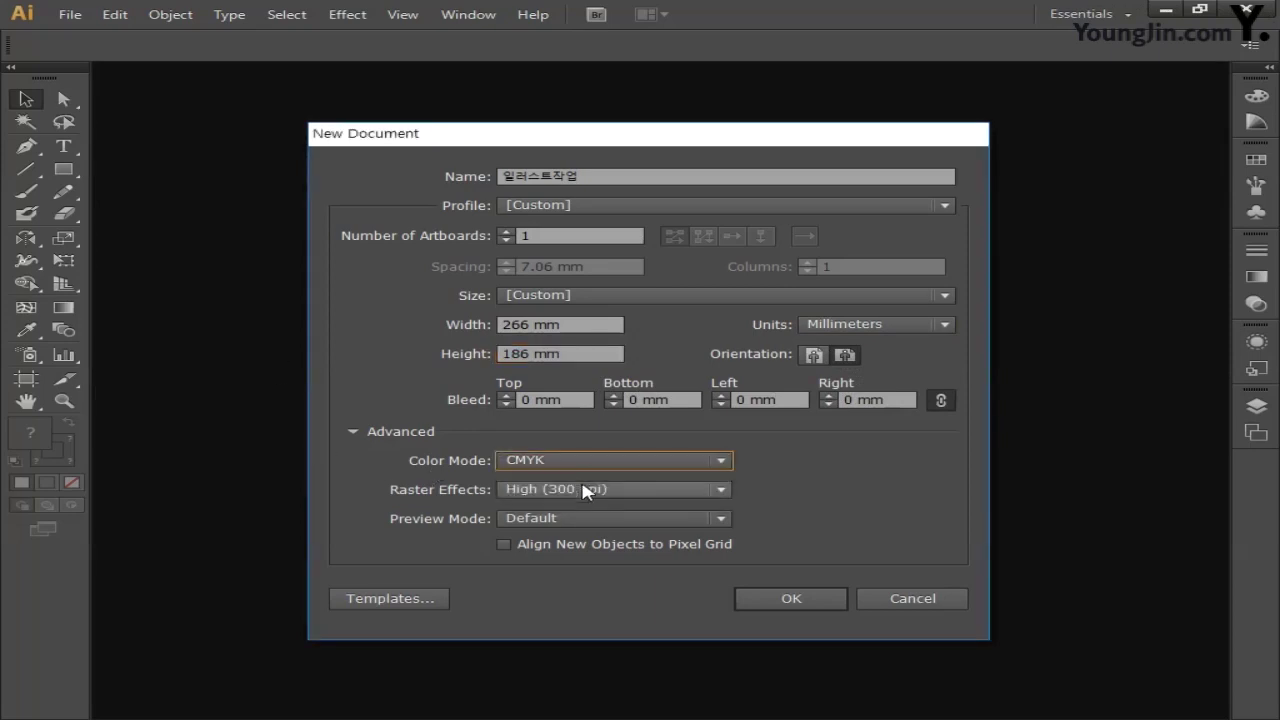
left_click(772, 602)
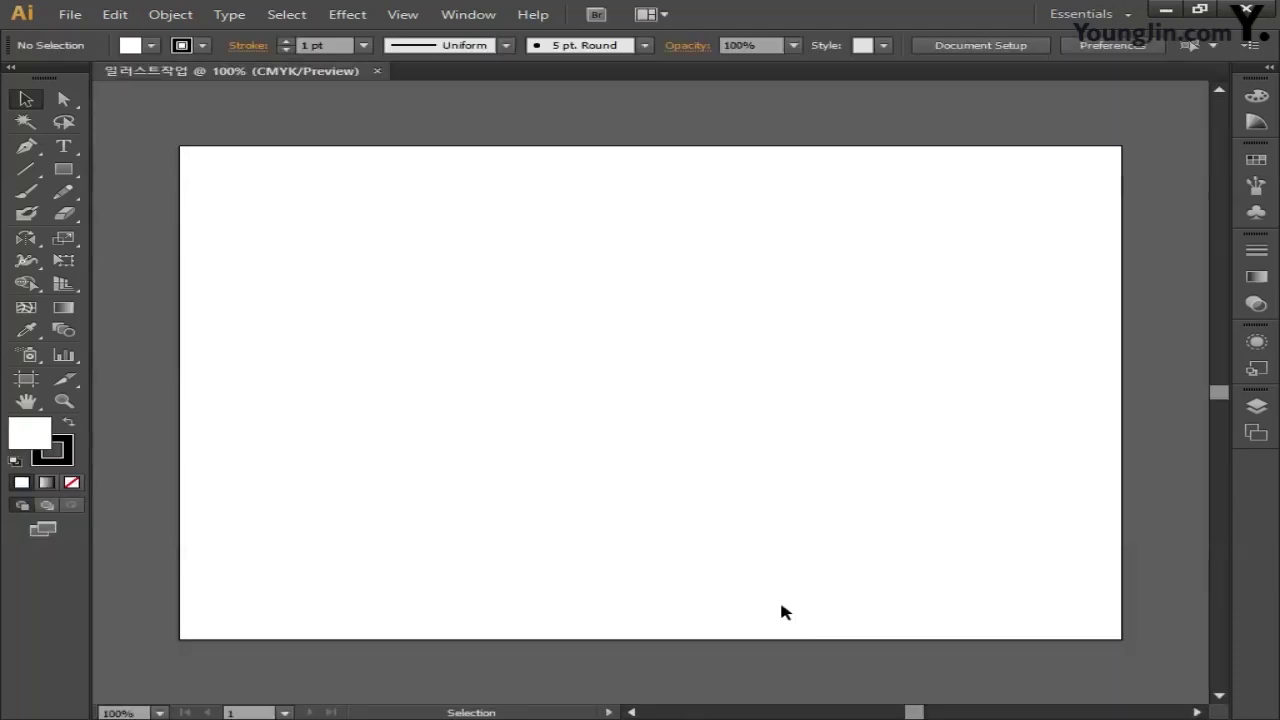
- Create a rectangular grid 260 mm wide and 180 mm high with 3 horizontal and 3 vertical dividers
left_click(26, 168)
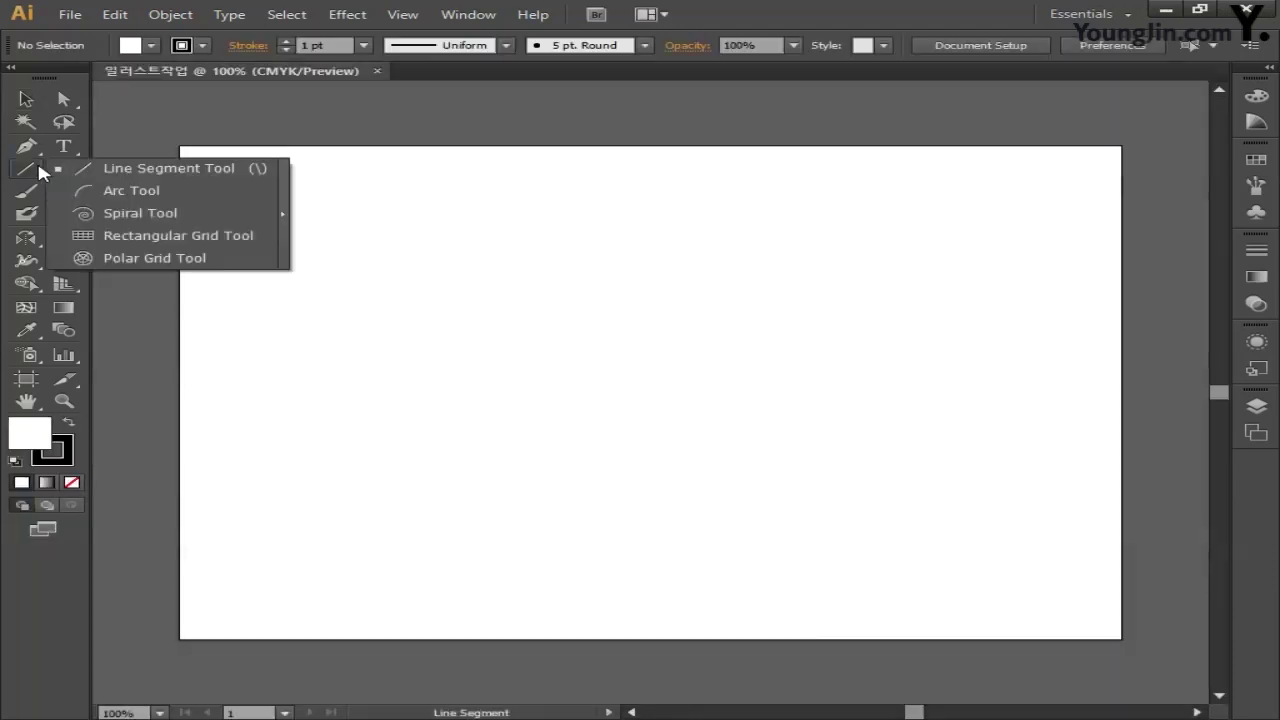
left_click(148, 236)
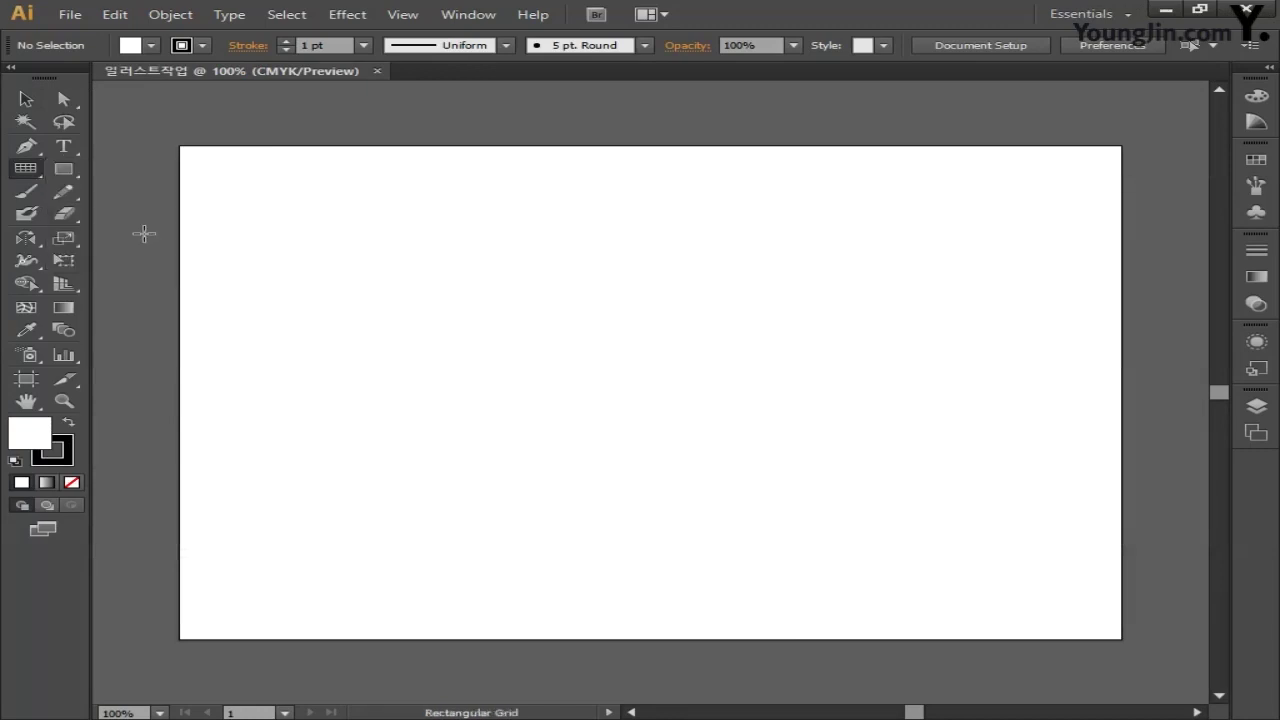
left_click(250, 178)
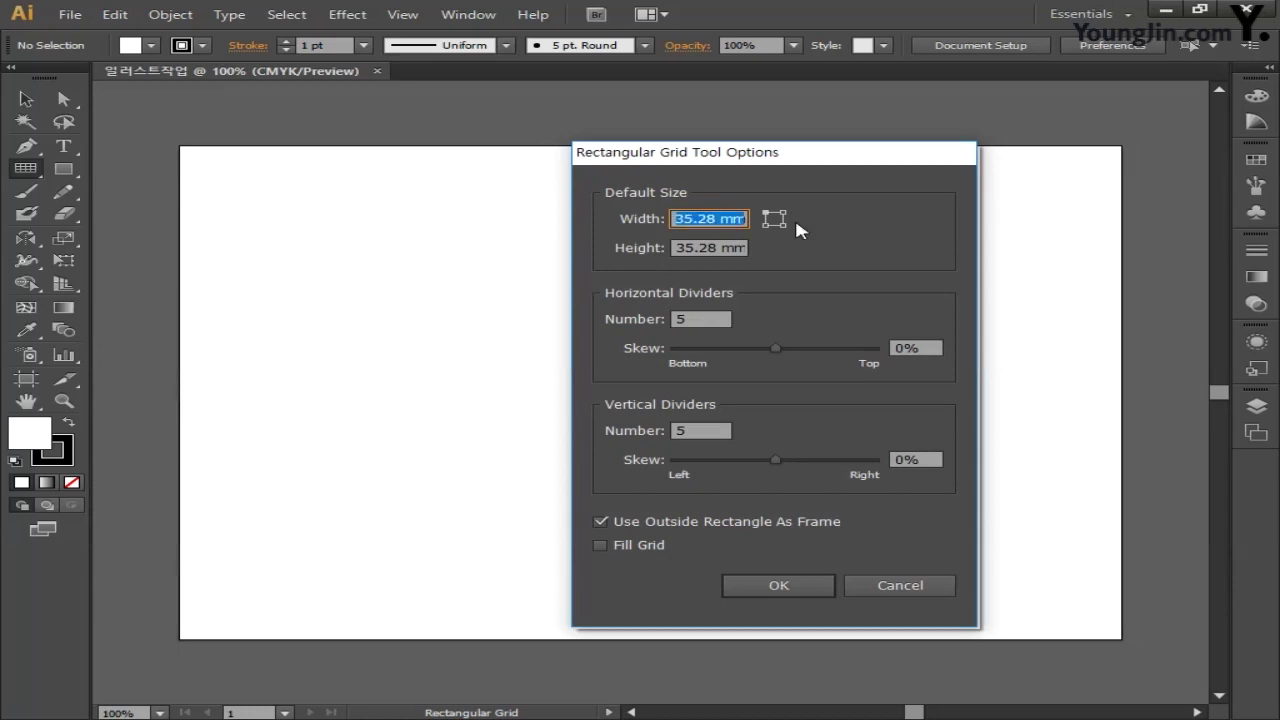
type("260")
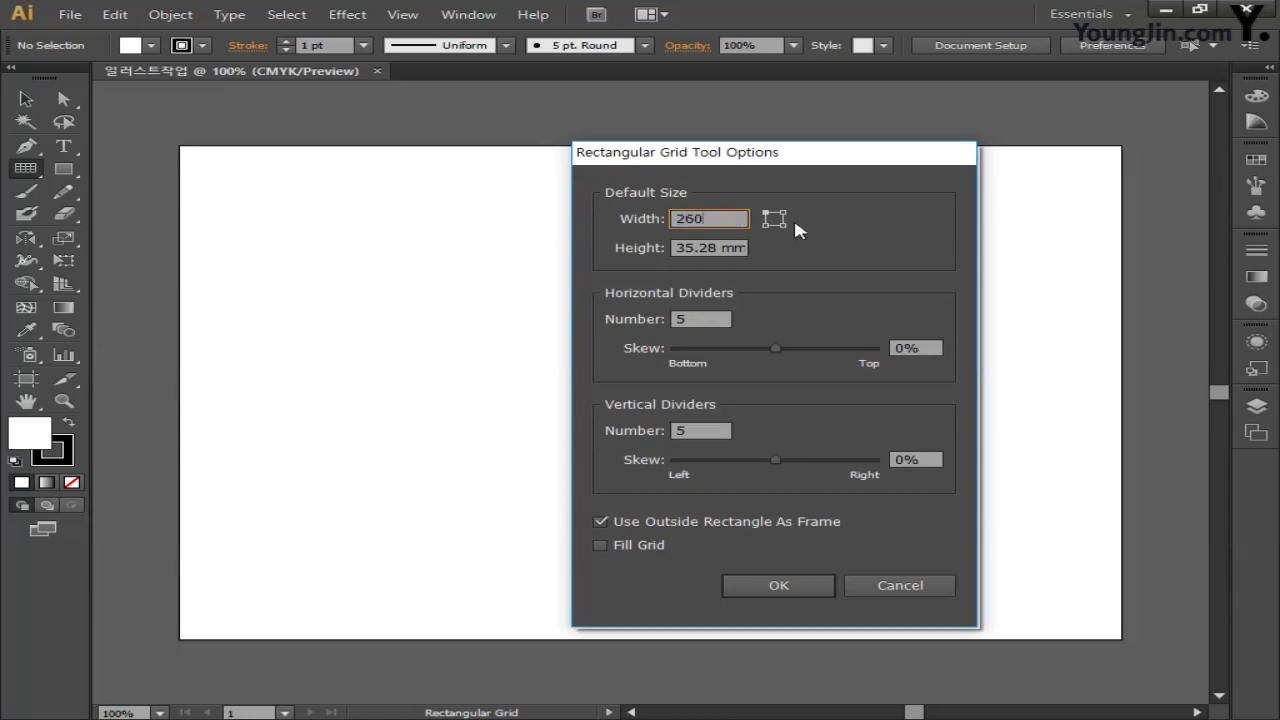
key("Tab")
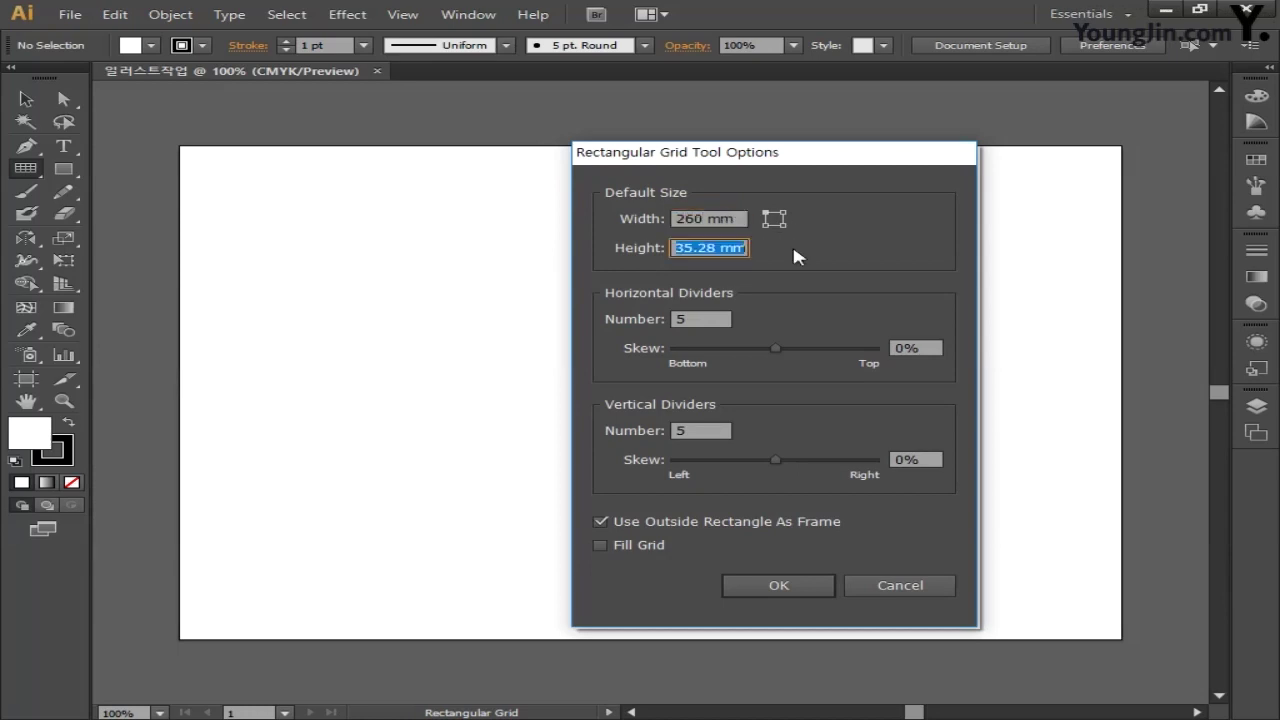
type("180")
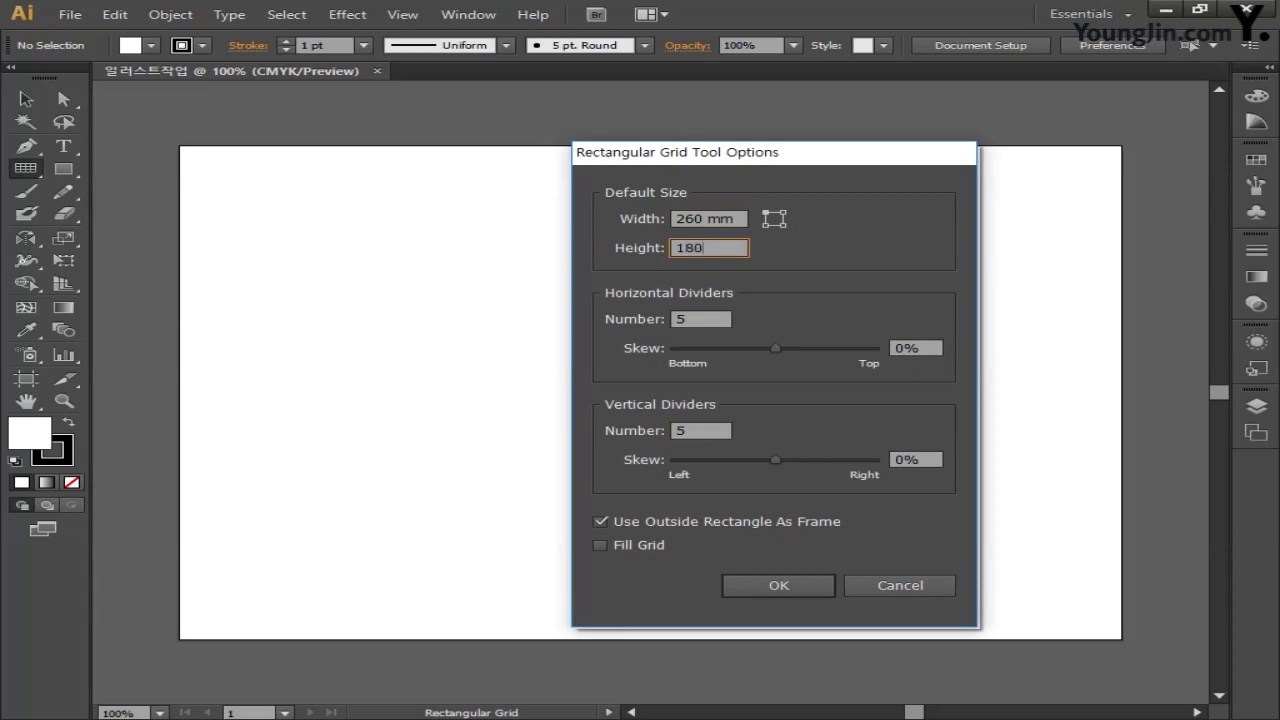
left_click(714, 318)
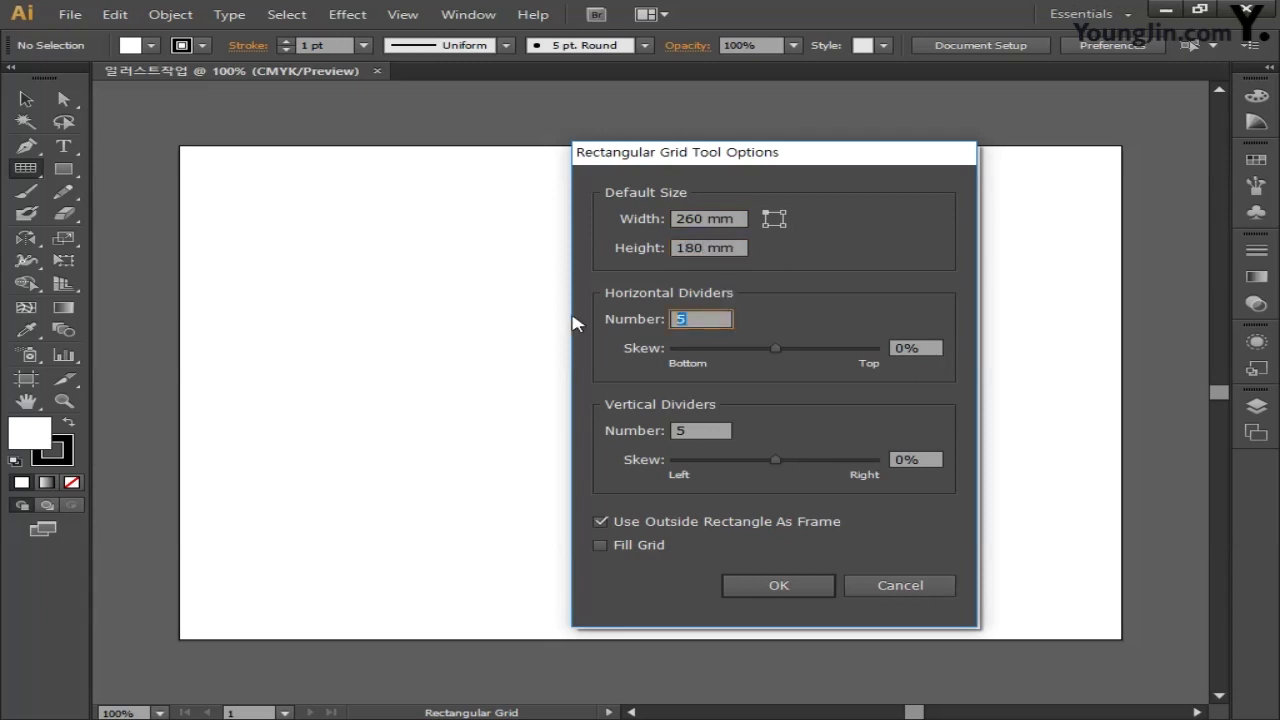
type("3")
left_click(702, 431)
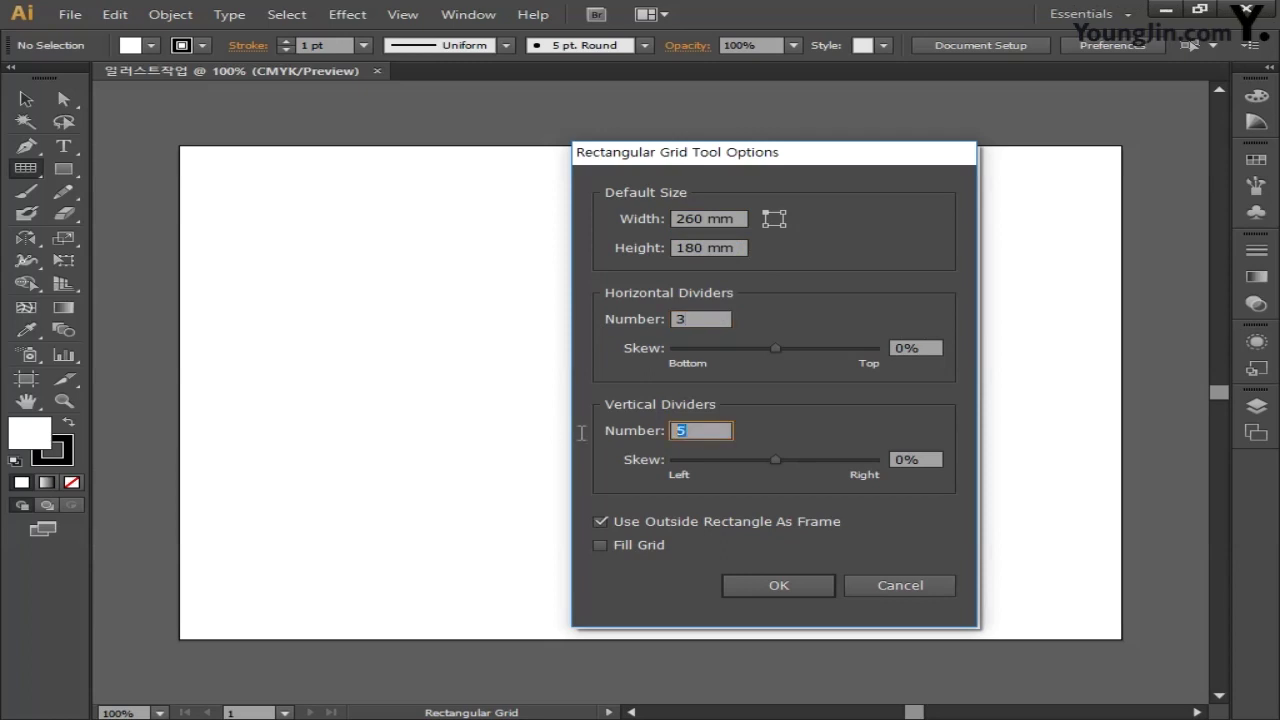
type("3")
left_click(776, 588)
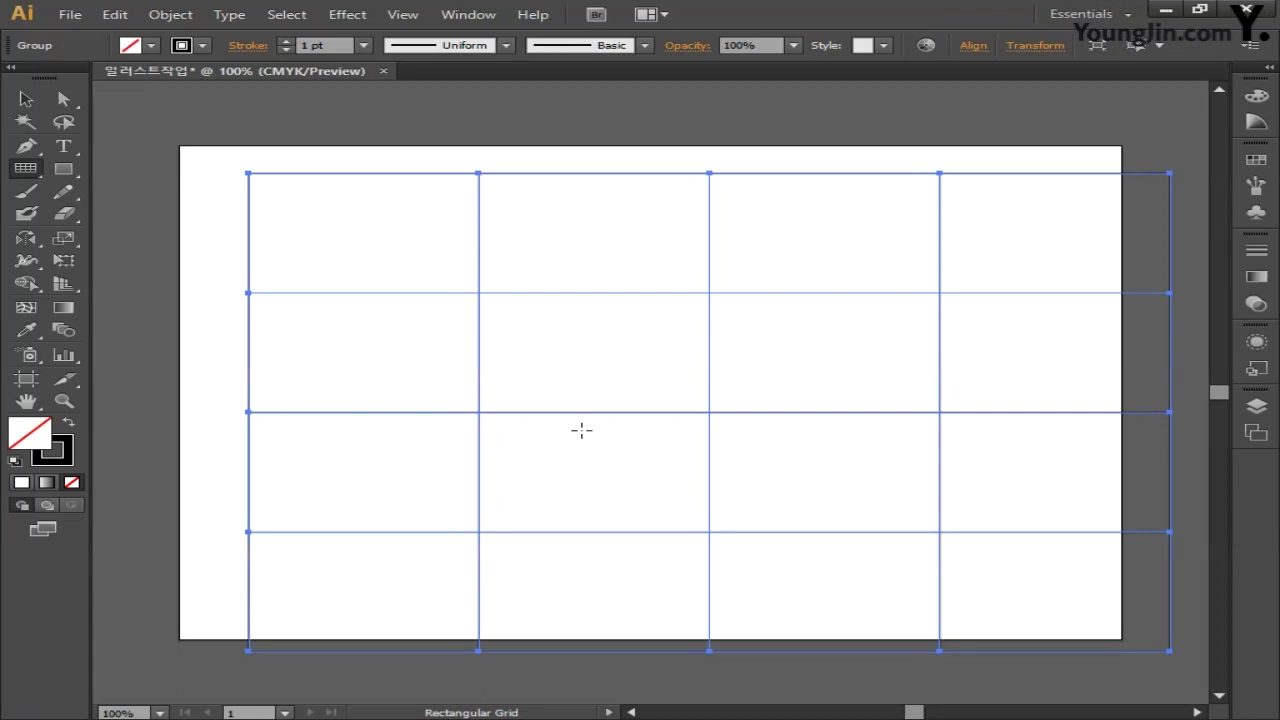
- Center the grid horizontally and vertically on the artboard, aligning to the artboard, and deselect it
left_click(973, 45)
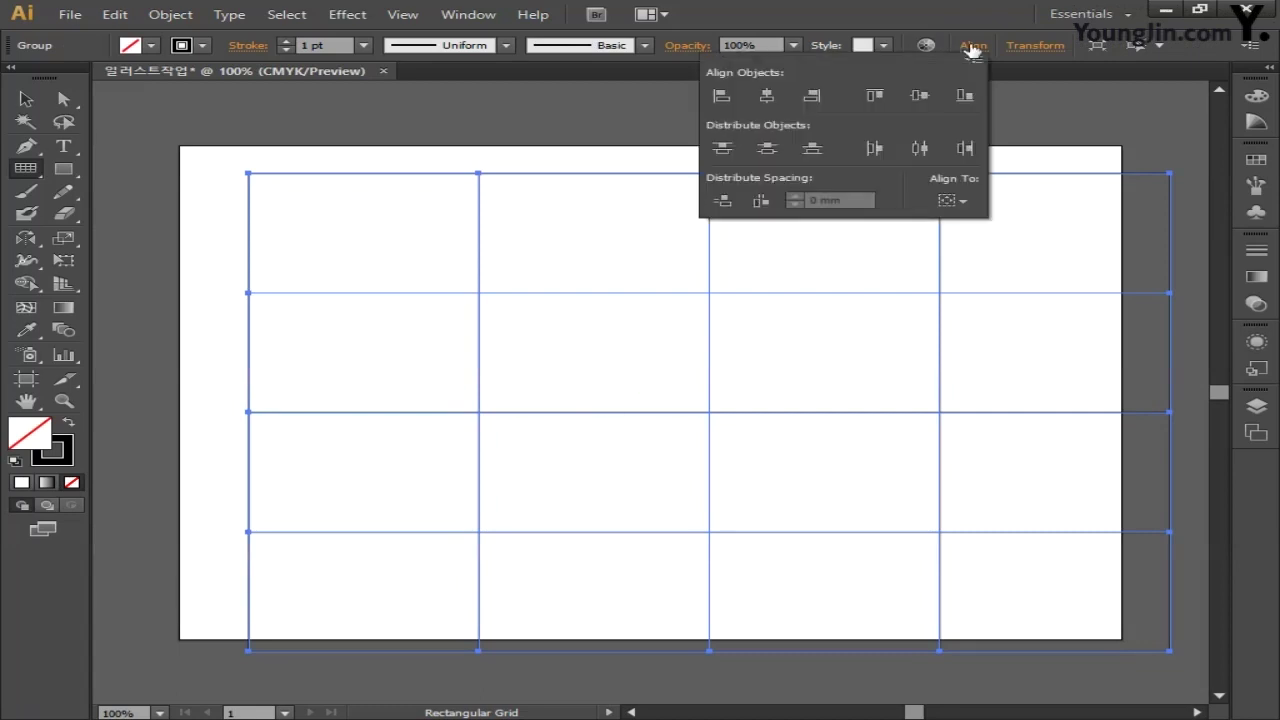
left_click(950, 201)
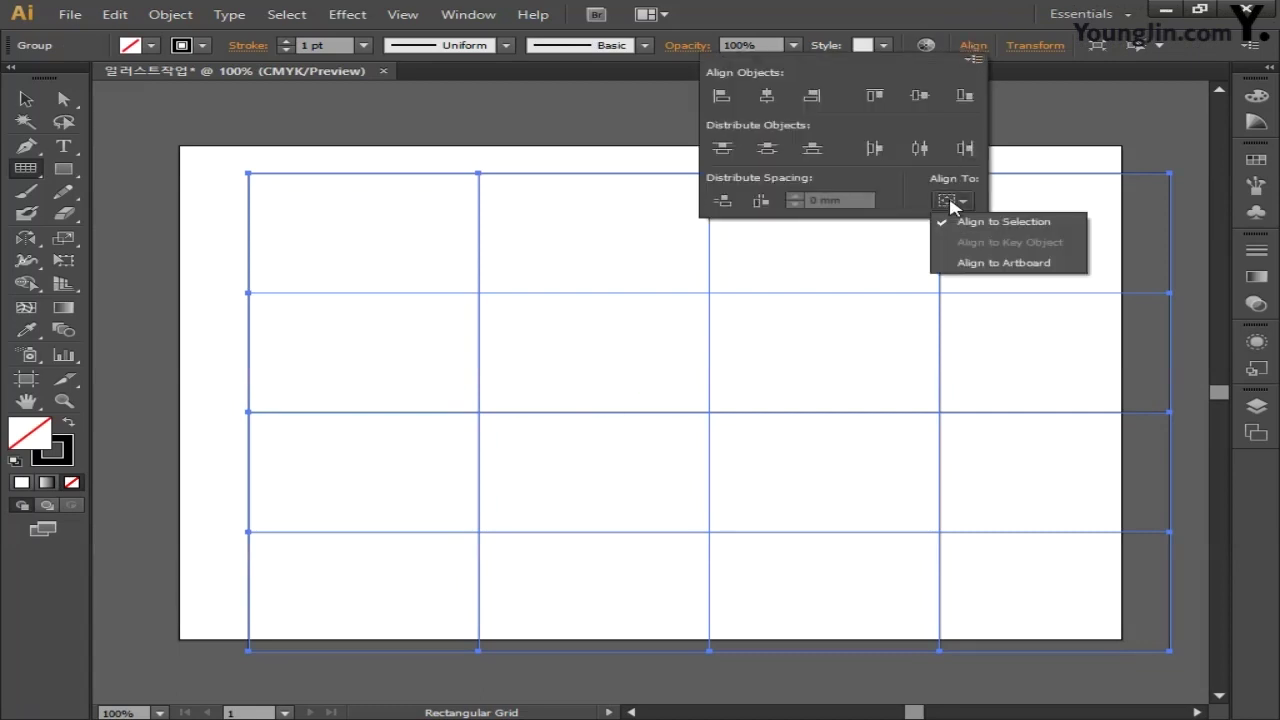
left_click(978, 265)
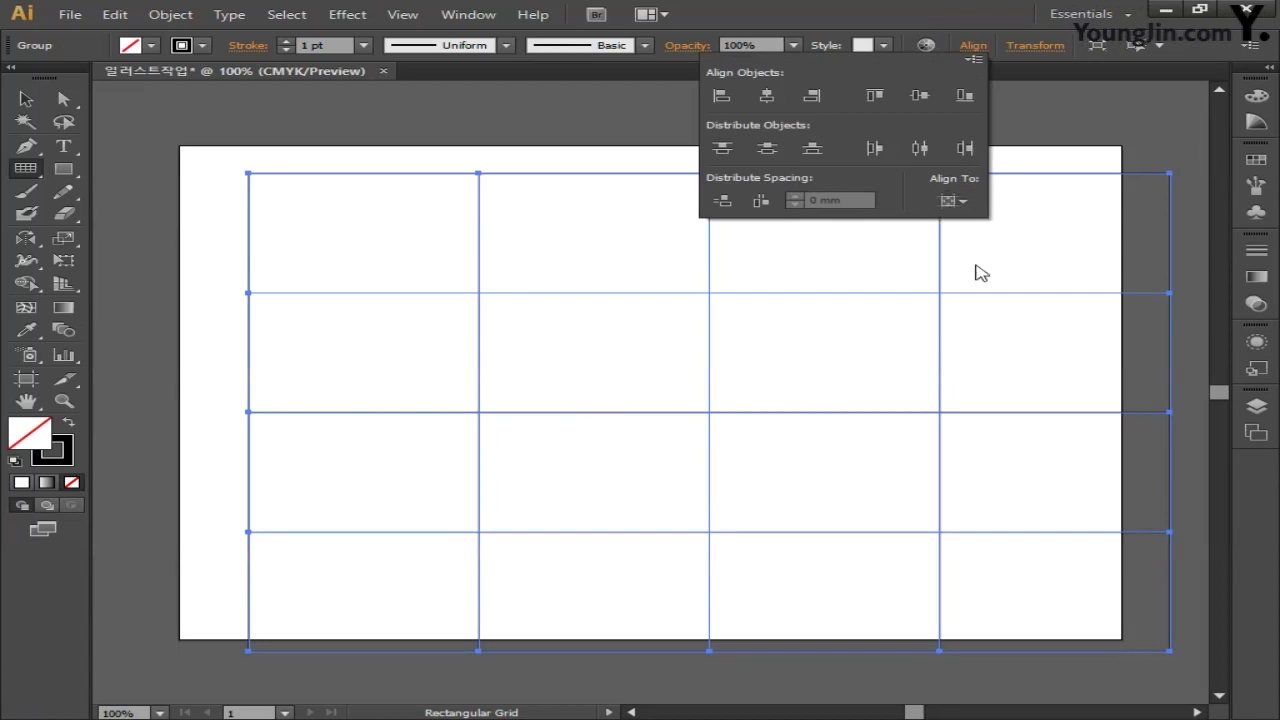
left_click(767, 96)
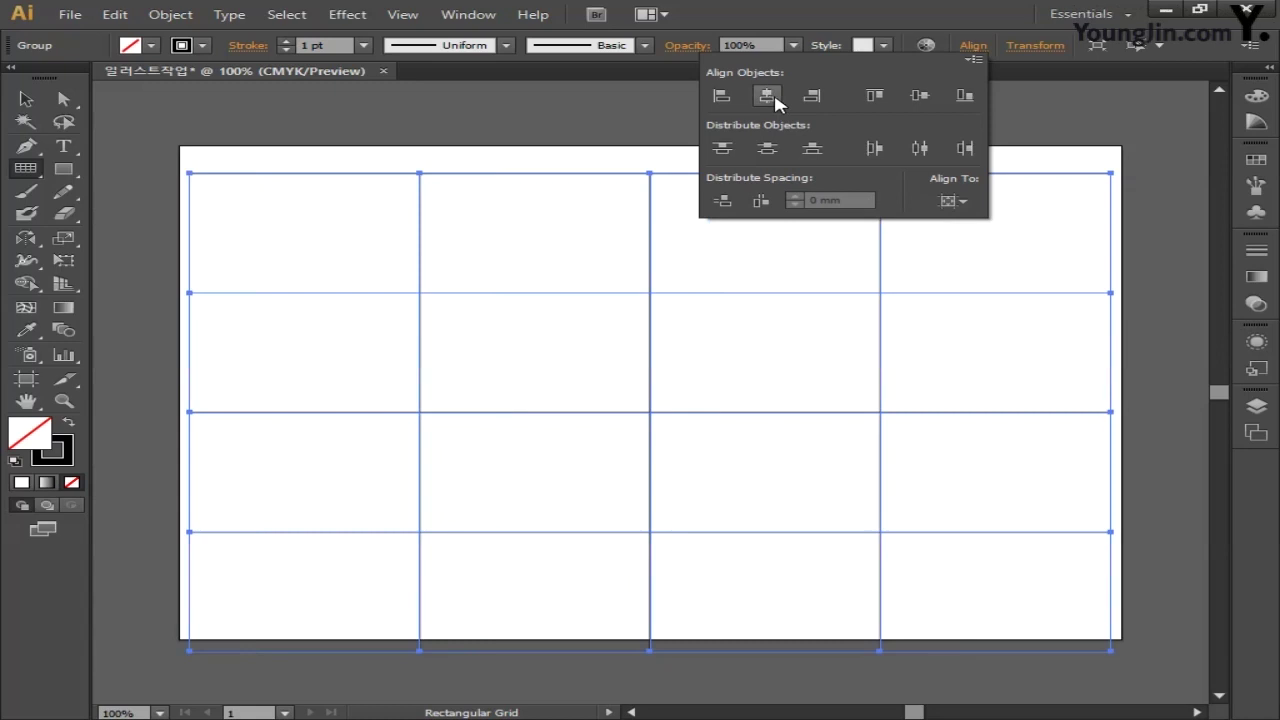
left_click(919, 96)
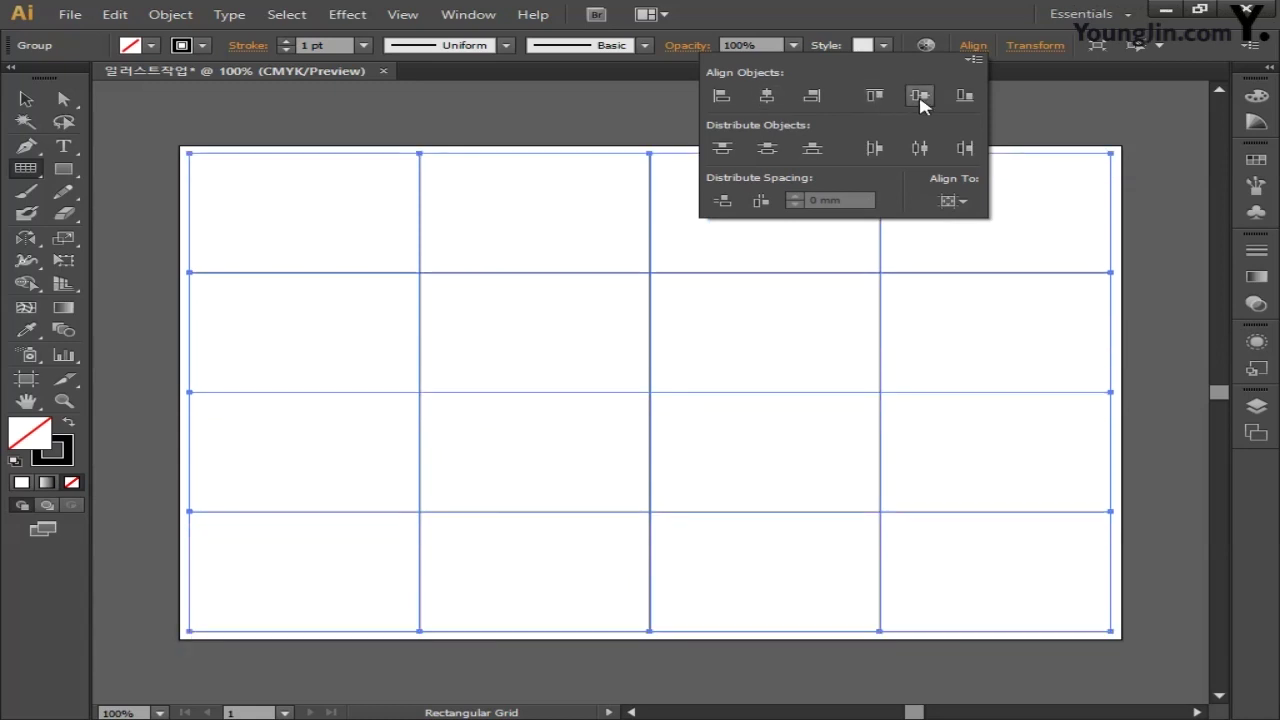
left_click(975, 46)
key("ctrl+shift+a")
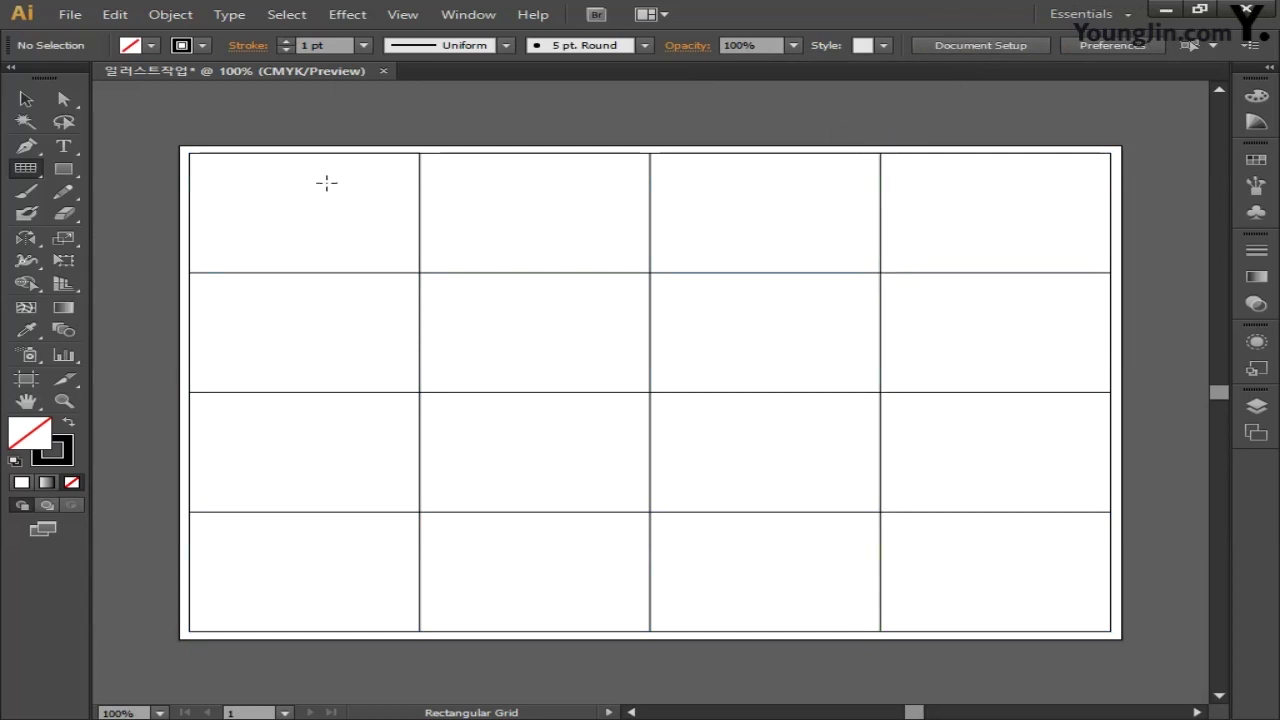
- Draw parallel diagonal line segments through the grid intersections, descending from upper left to lower right, until every cell is crossed
left_click_drag(24, 173, 126, 168)
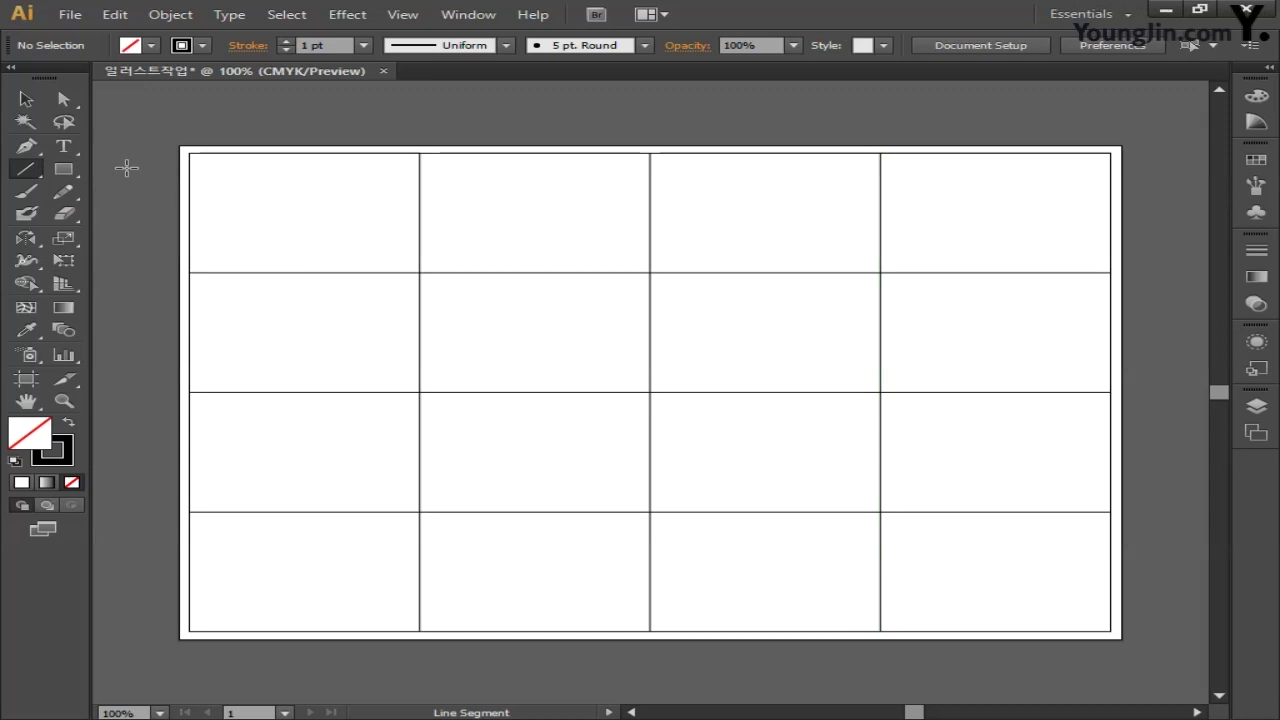
left_click_drag(880, 153, 1110, 272)
left_click_drag(650, 153, 1110, 392)
mouse_move(420, 153)
left_mouse_down()
mouse_move(894, 363)
mouse_move(1110, 511)
left_mouse_up()
left_click_drag(190, 153, 1110, 631)
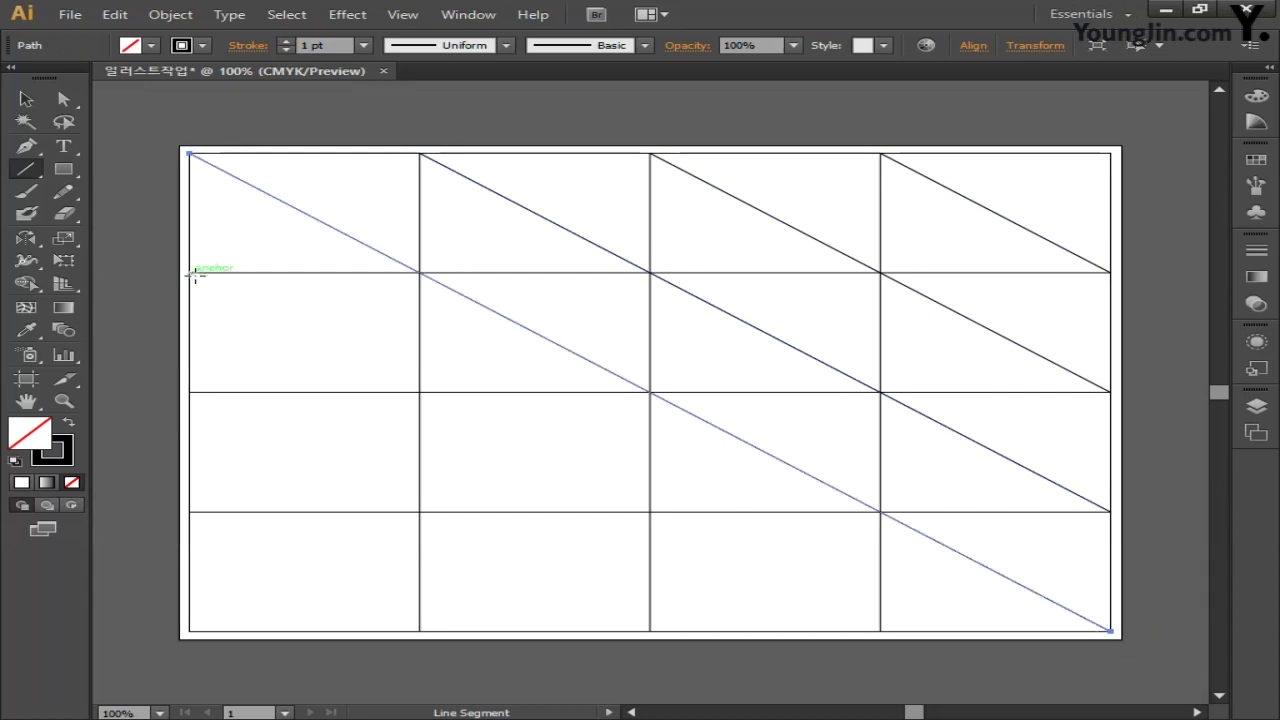
left_click_drag(190, 272, 880, 631)
mouse_move(190, 392)
left_mouse_down()
mouse_move(558, 585)
mouse_move(420, 511)
left_mouse_up()
mouse_move(190, 511)
left_mouse_down()
mouse_move(443, 629)
mouse_move(420, 631)
left_mouse_up()
- Select all the diagonal lines and reflect a copy of them across the vertical axis
key("ctrl")
key("ctrl+a")
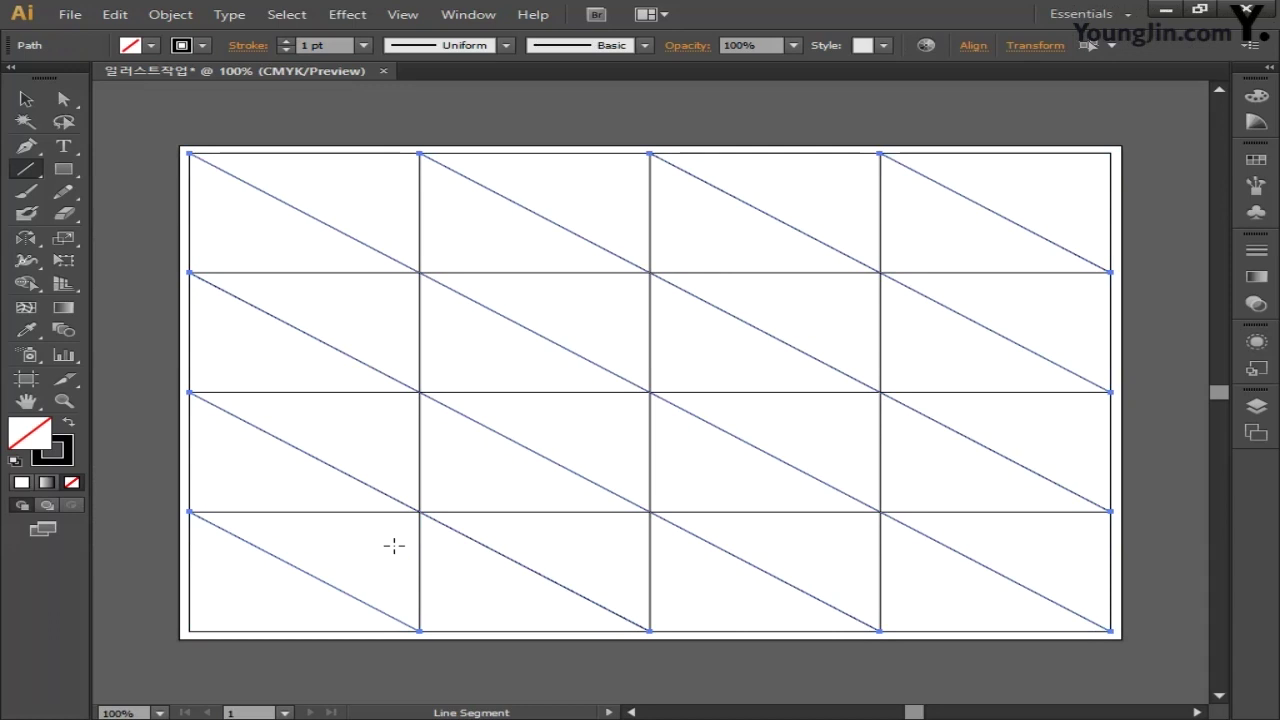
left_click(30, 241)
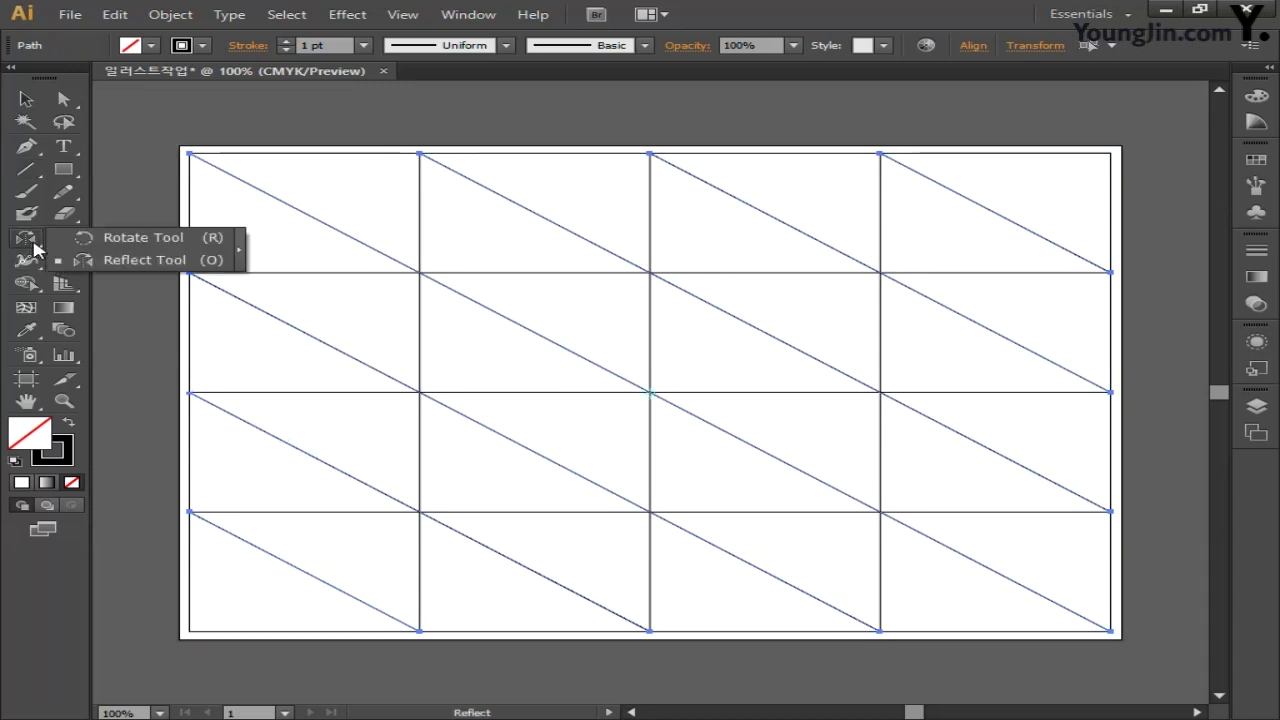
left_click(140, 260)
double_click(28, 242)
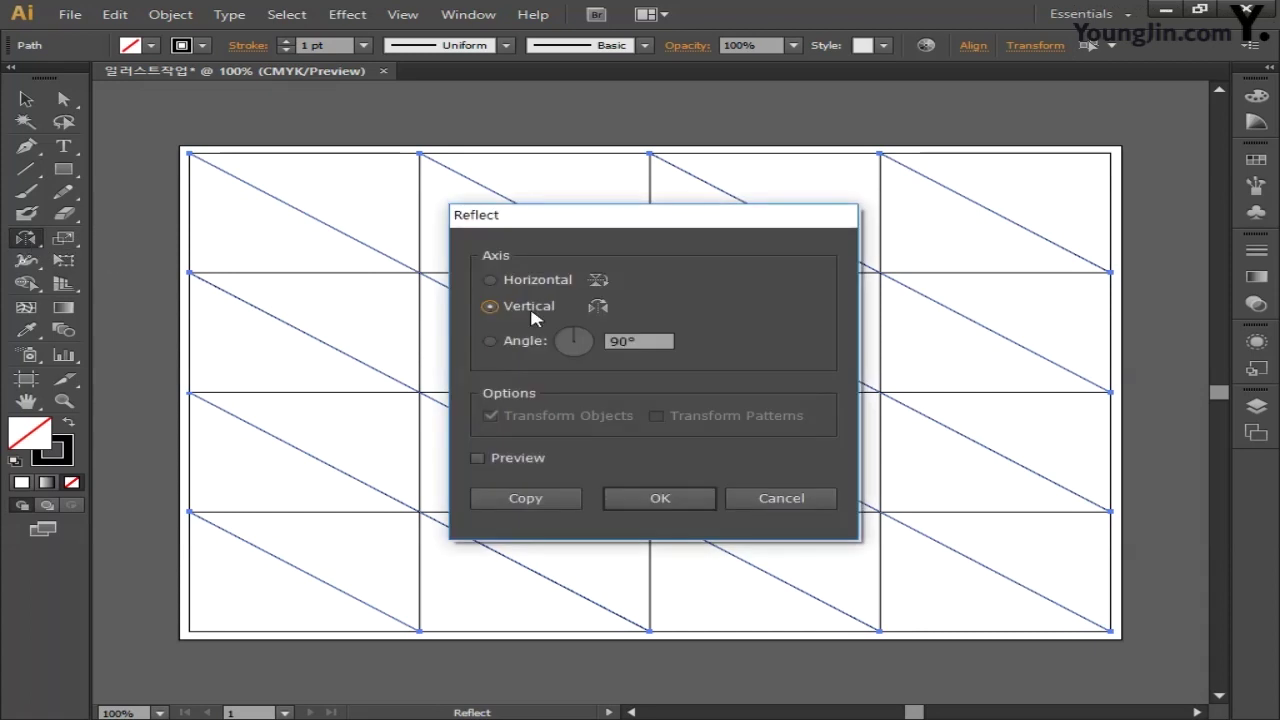
left_click(548, 500)
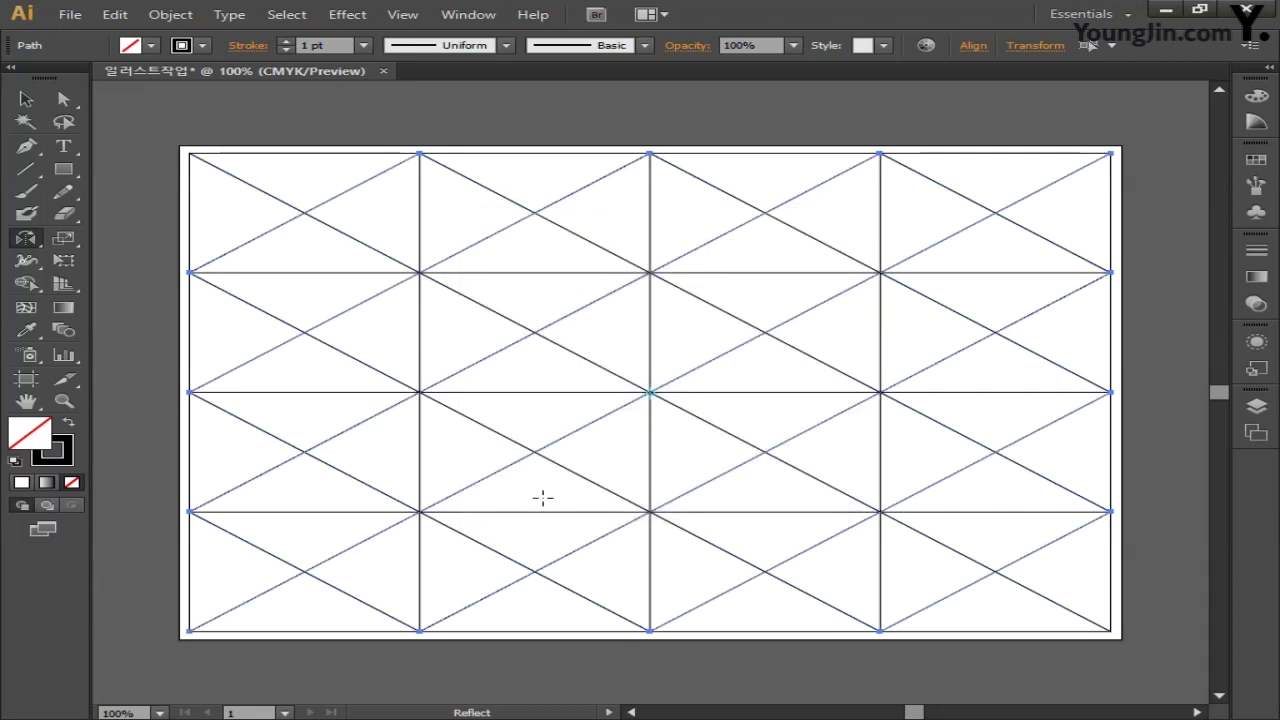
- Set the stroke of the grid and all diagonals to red (#fc0000) and group them
key("ctrl+shift+a")
key("ctrl+a")
key("ctrl+g")
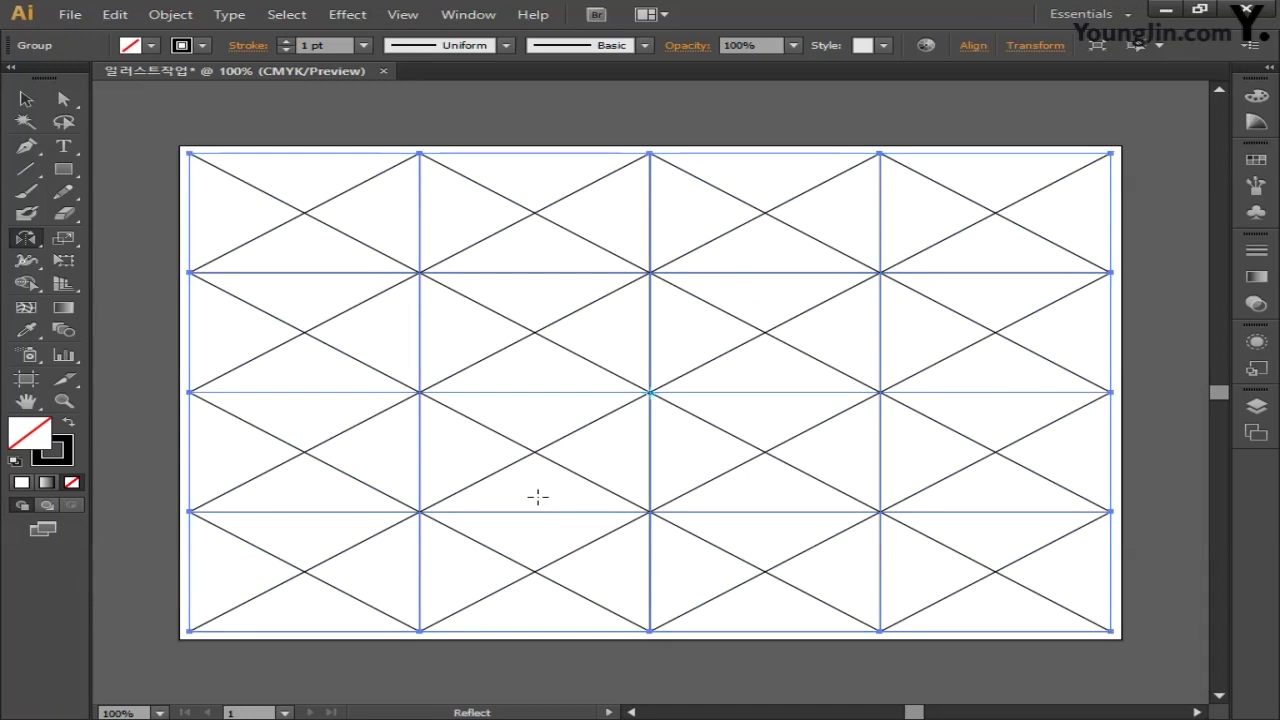
key("ctrl+a")
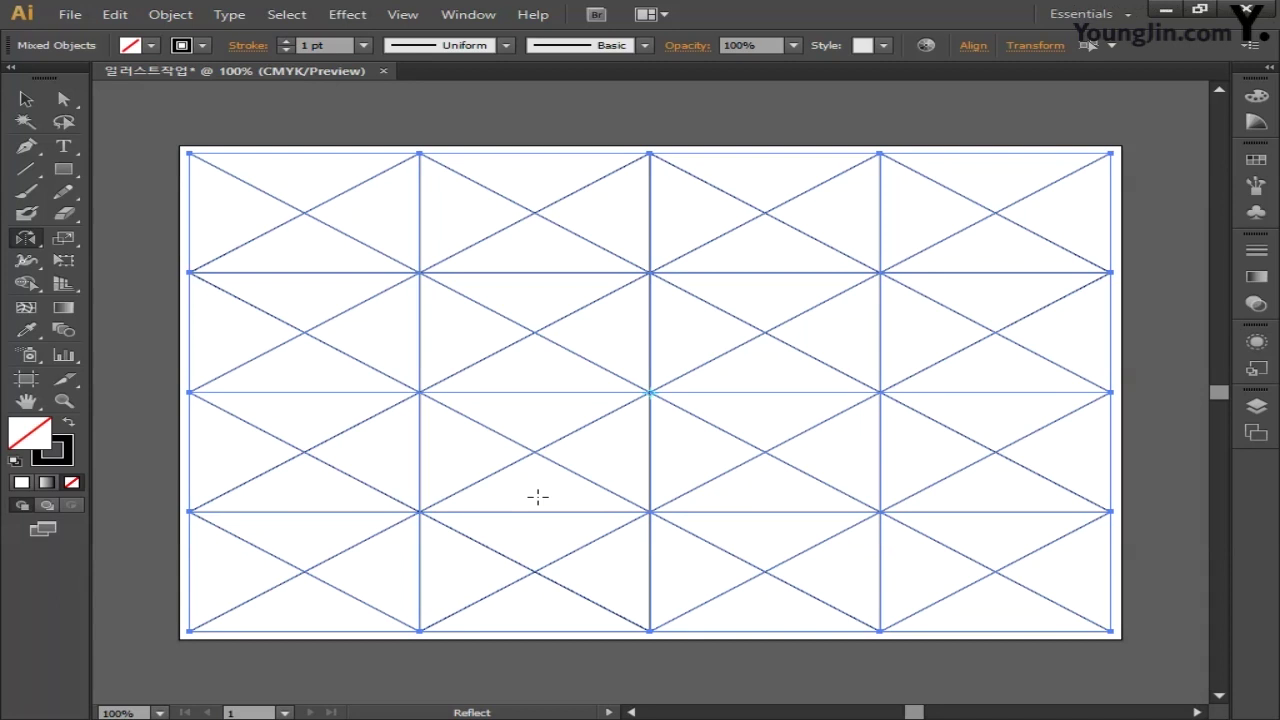
double_click(70, 466)
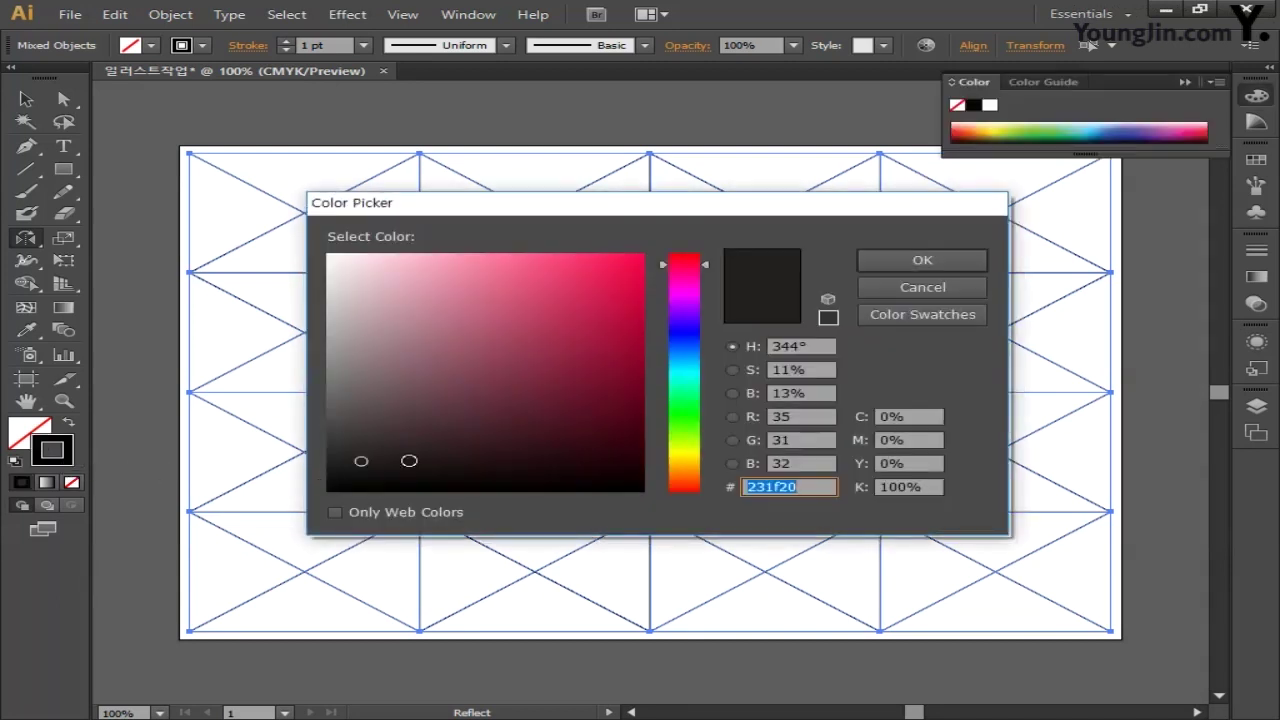
left_click_drag(575, 370, 714, 251)
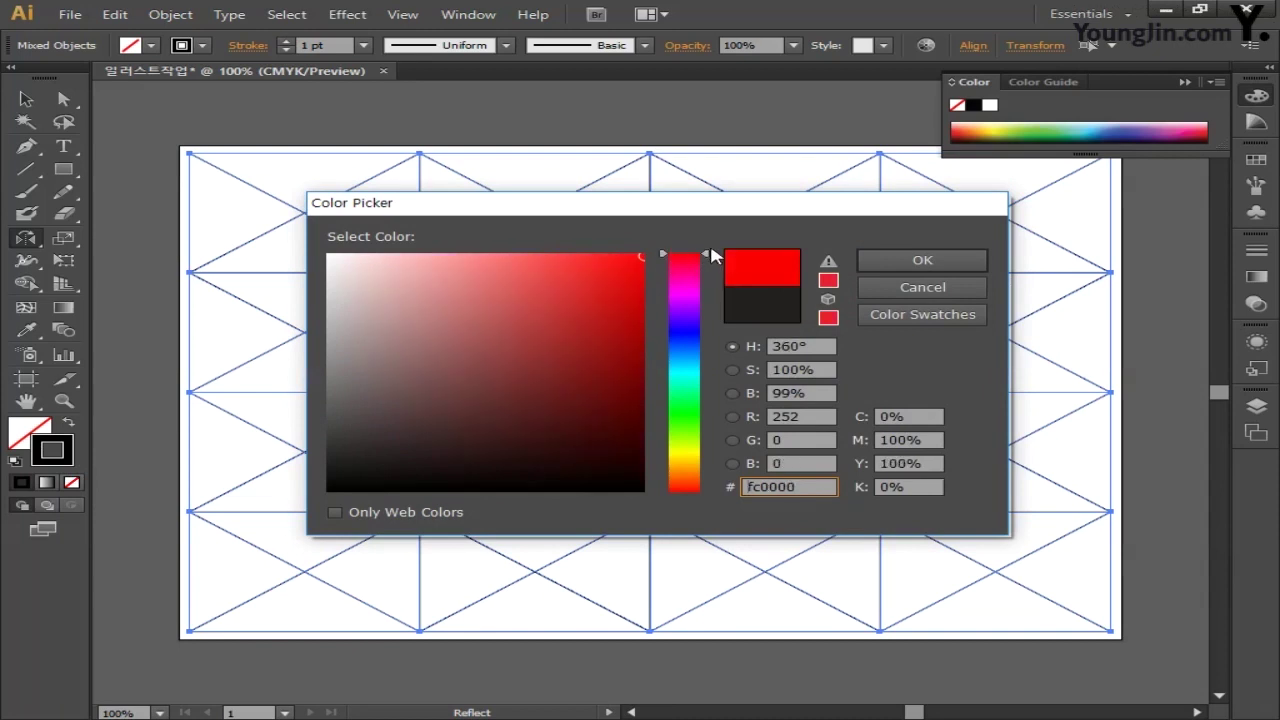
left_click(900, 263)
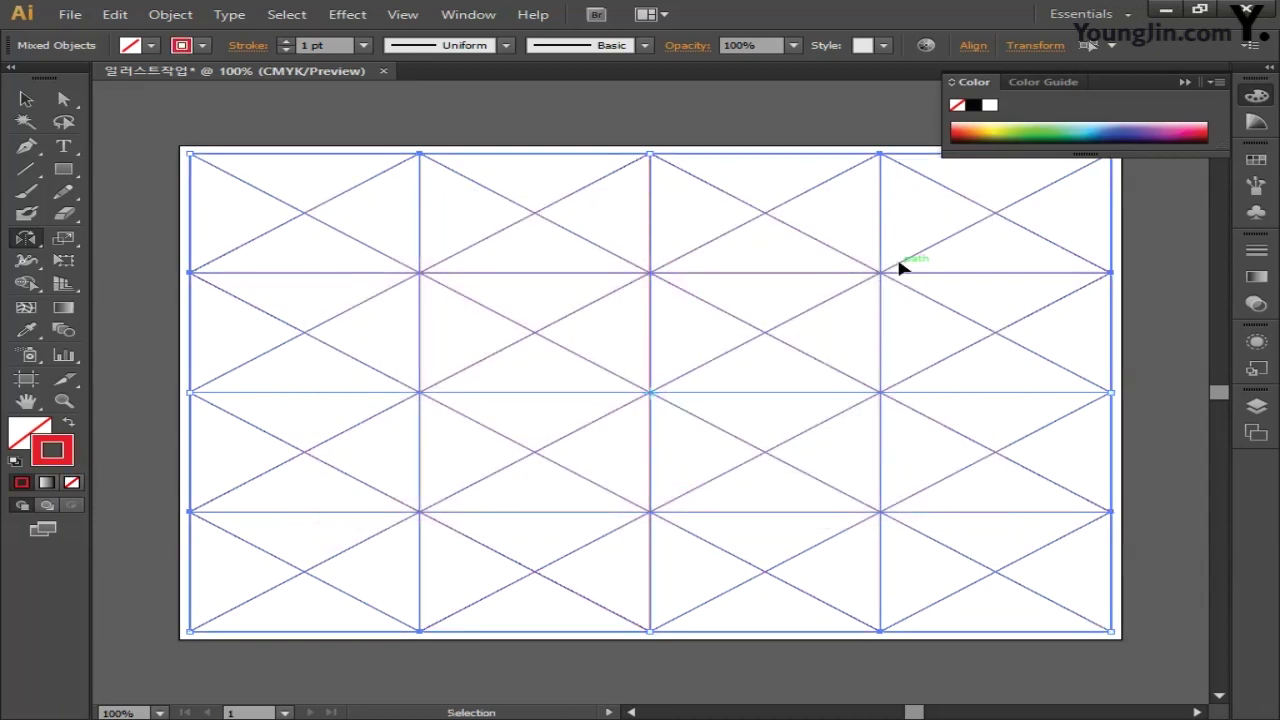
key("ctrl+g")
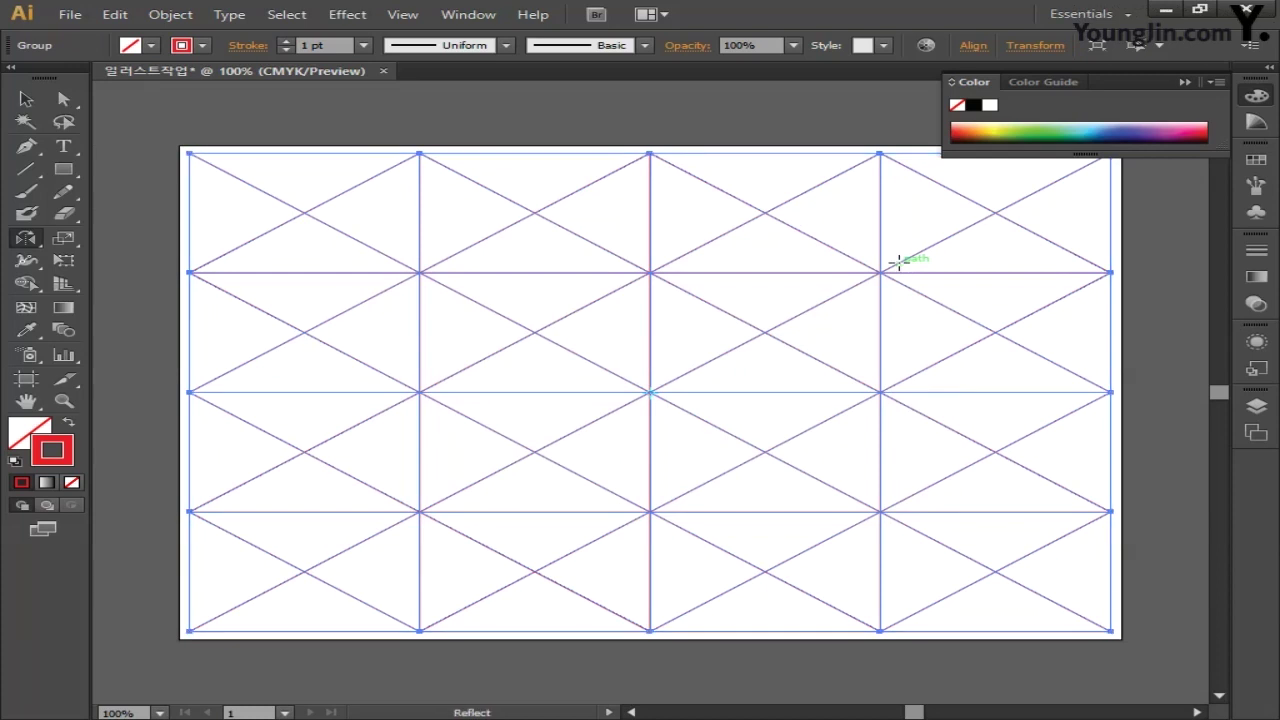
- Save the document as 일러스트작업 in the 작업 folder in Adobe Illustrator (*.AI) format, version Illustrator CS6
left_click(70, 14)
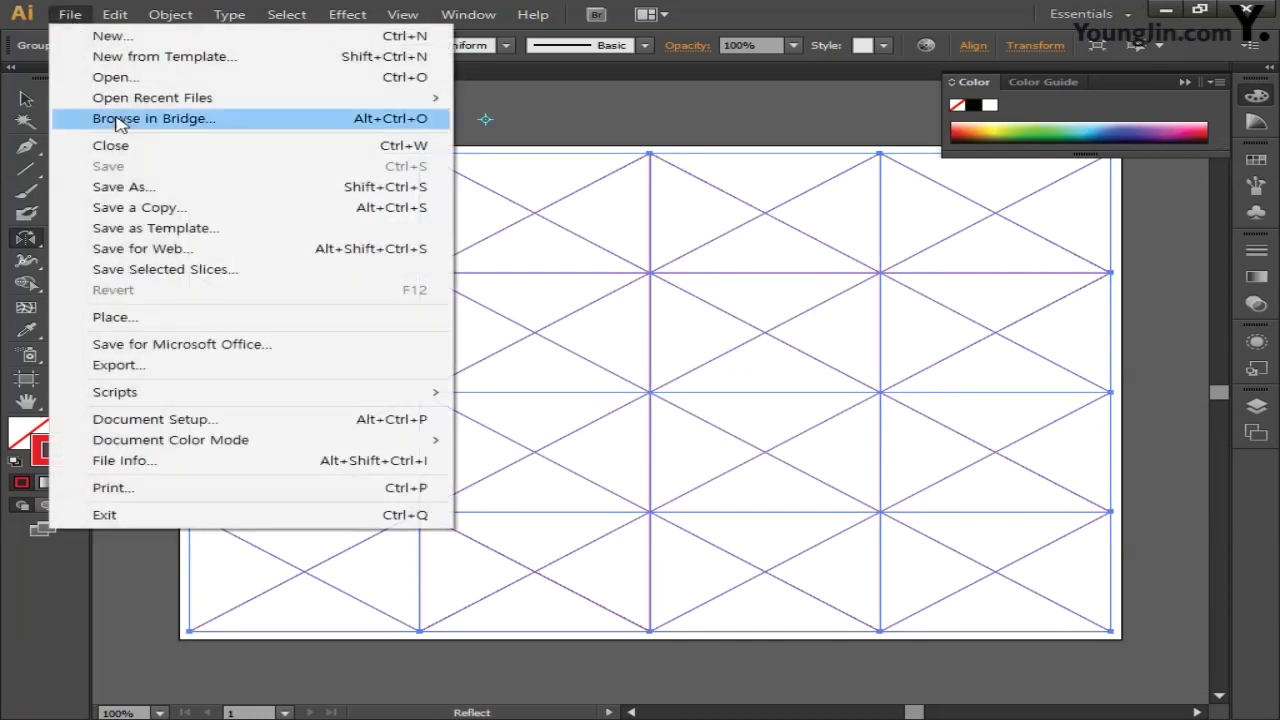
left_click(132, 188)
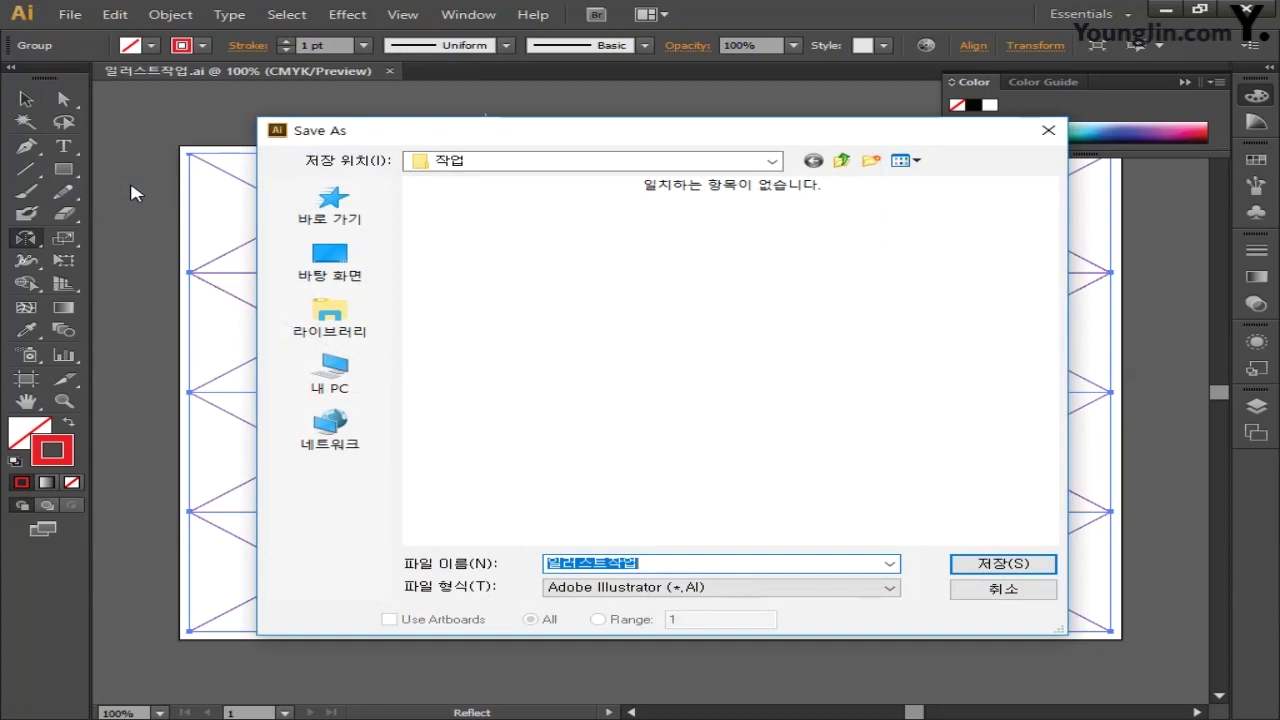
left_click(662, 563)
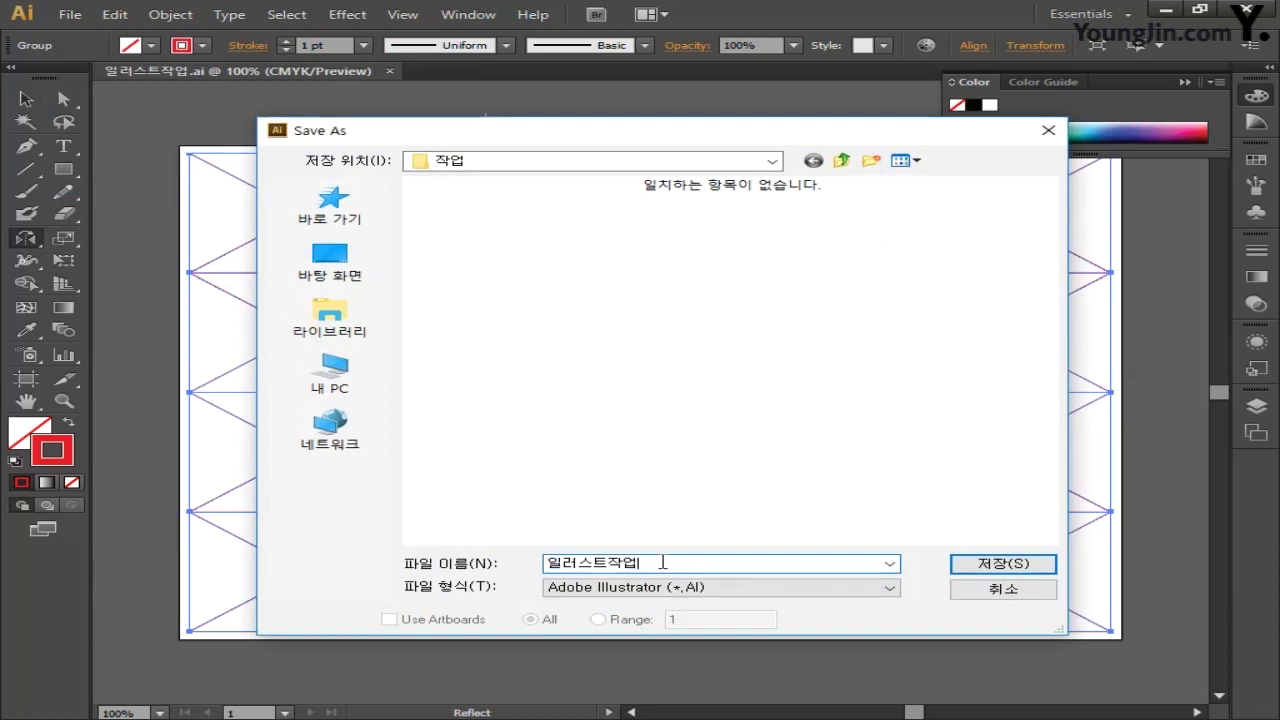
left_click(997, 568)
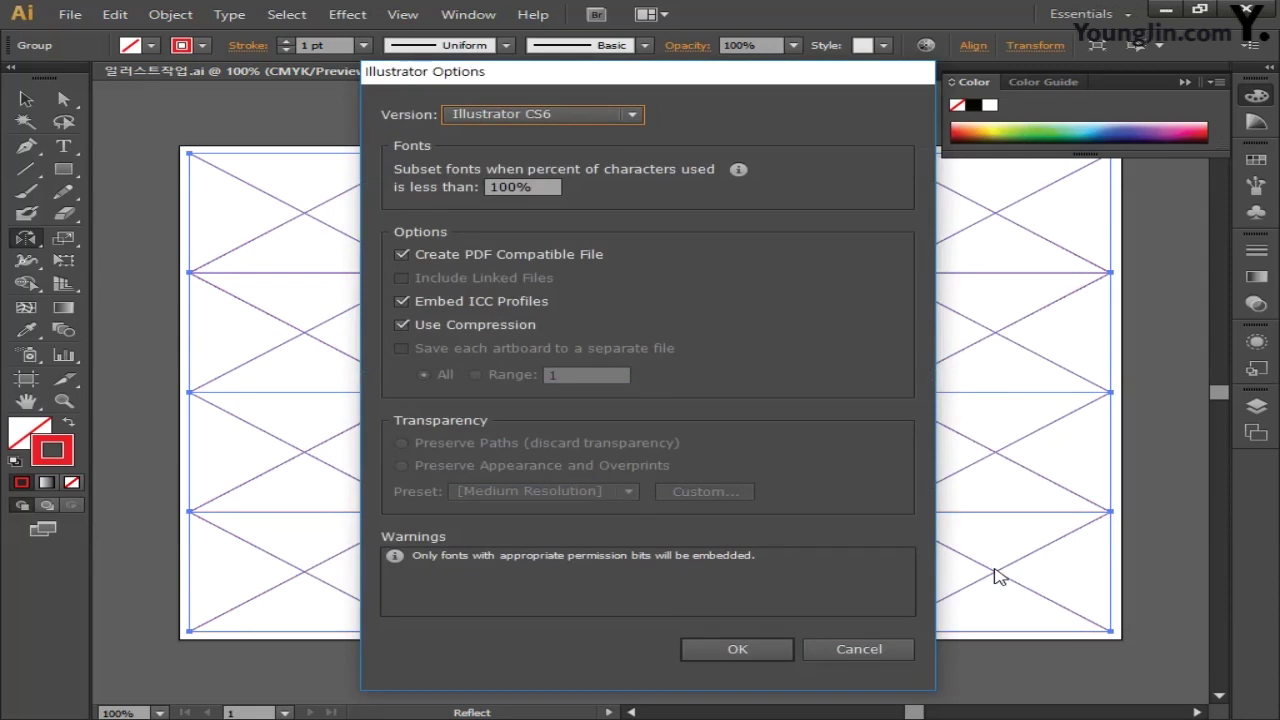
left_click(748, 650)
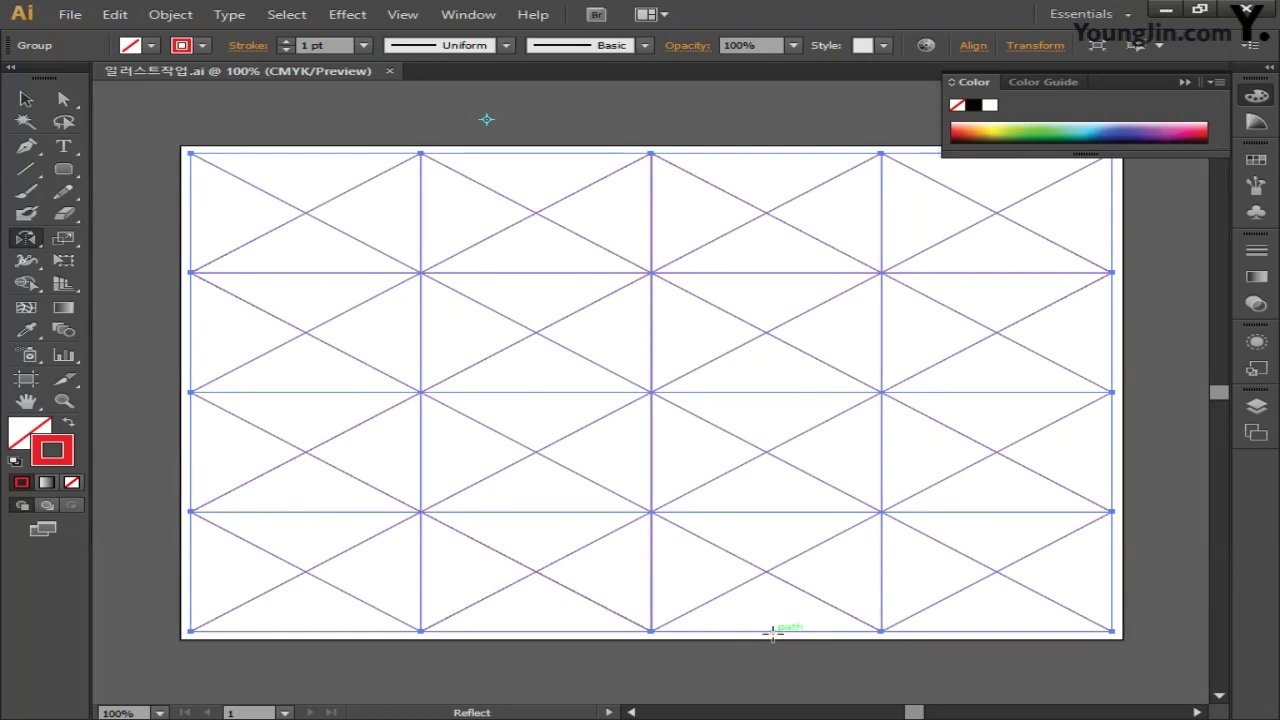
- Turn on Overprint Preview over an empty area of the canvas beyond the guide grid
key("space")
left_click_drag(263, 586, 863, 591)
left_click_drag(475, 572, 882, 570)
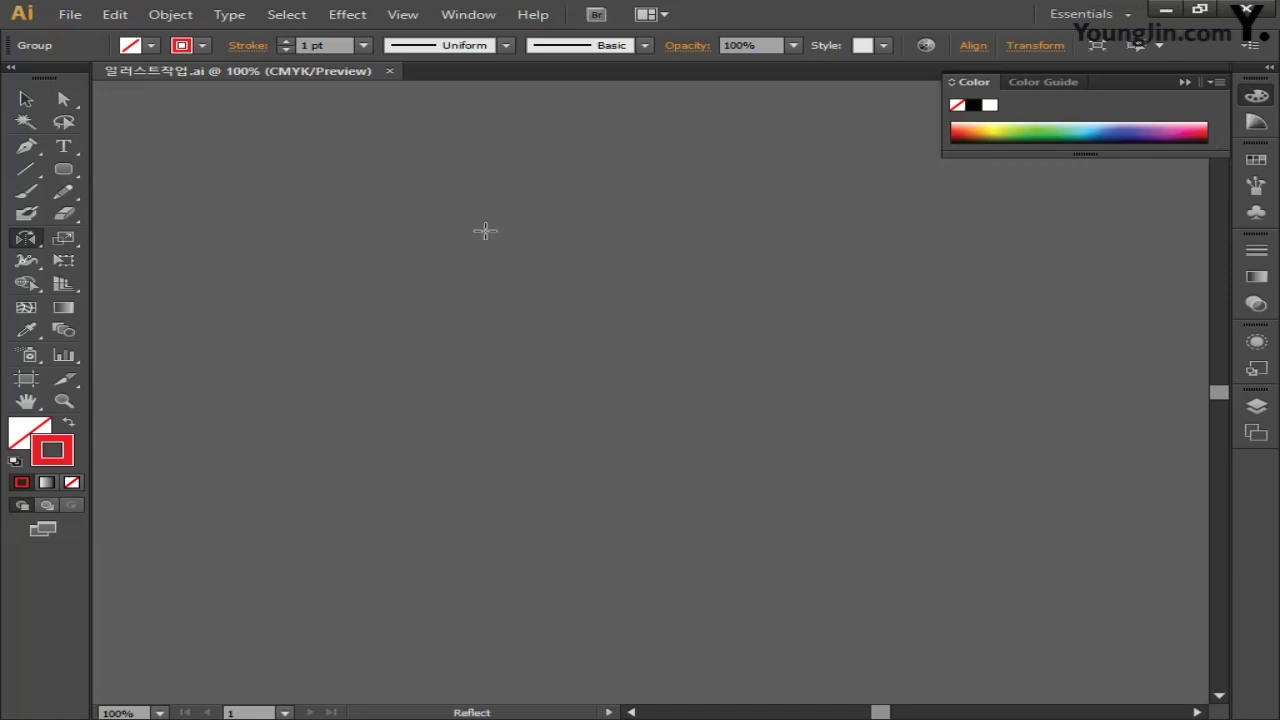
left_click(405, 16)
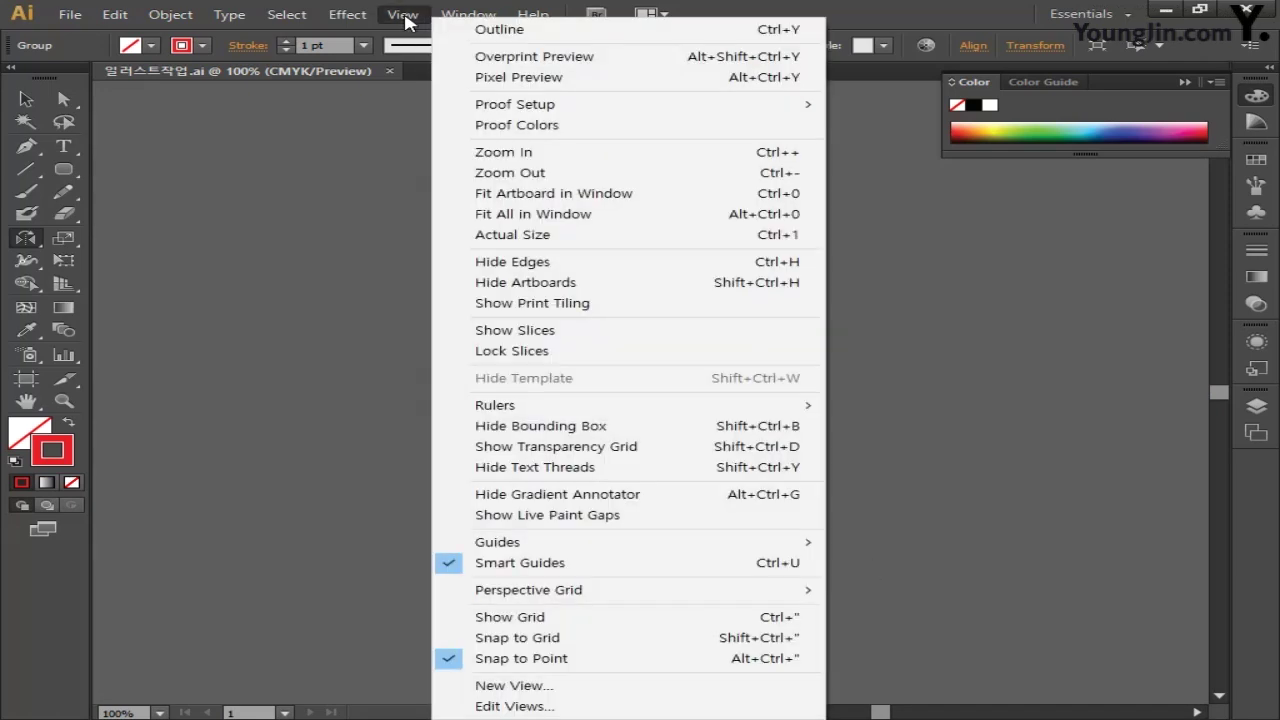
left_click(492, 57)
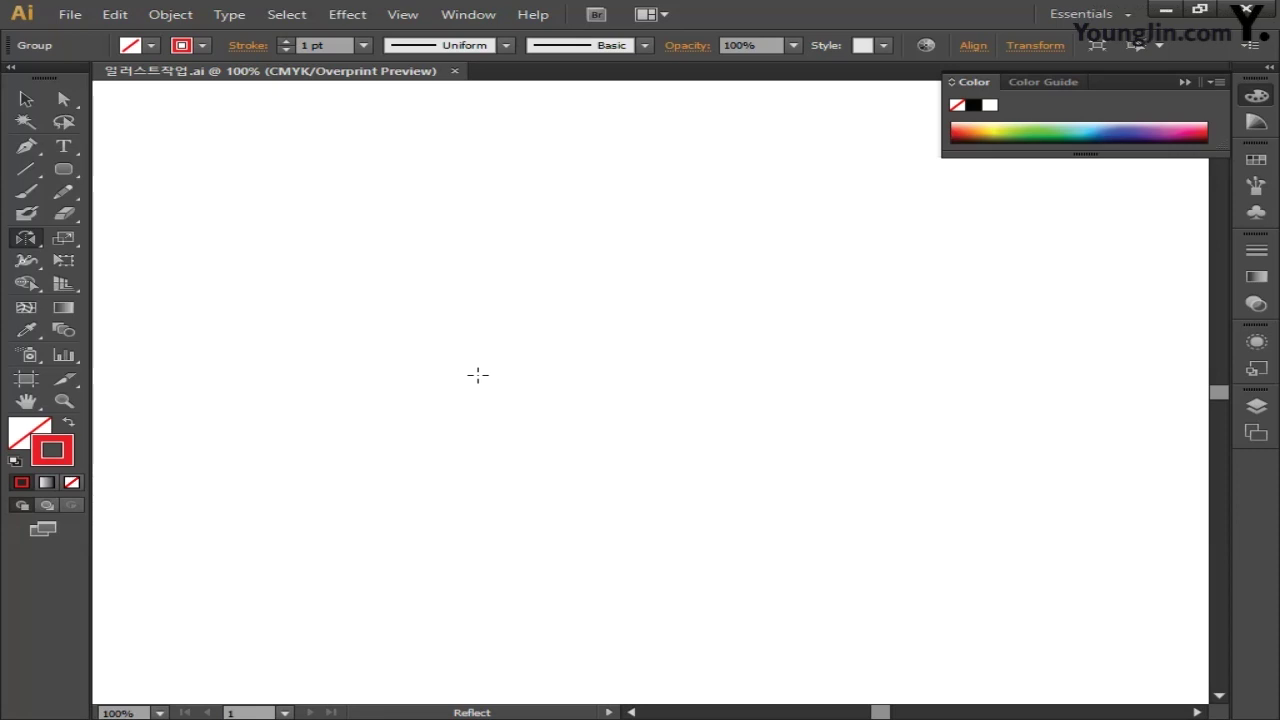
- Draw a tall rounded rectangle on the empty canvas, reducing its corner radius to give slightly rounded corners
left_click_drag(65, 170, 172, 197)
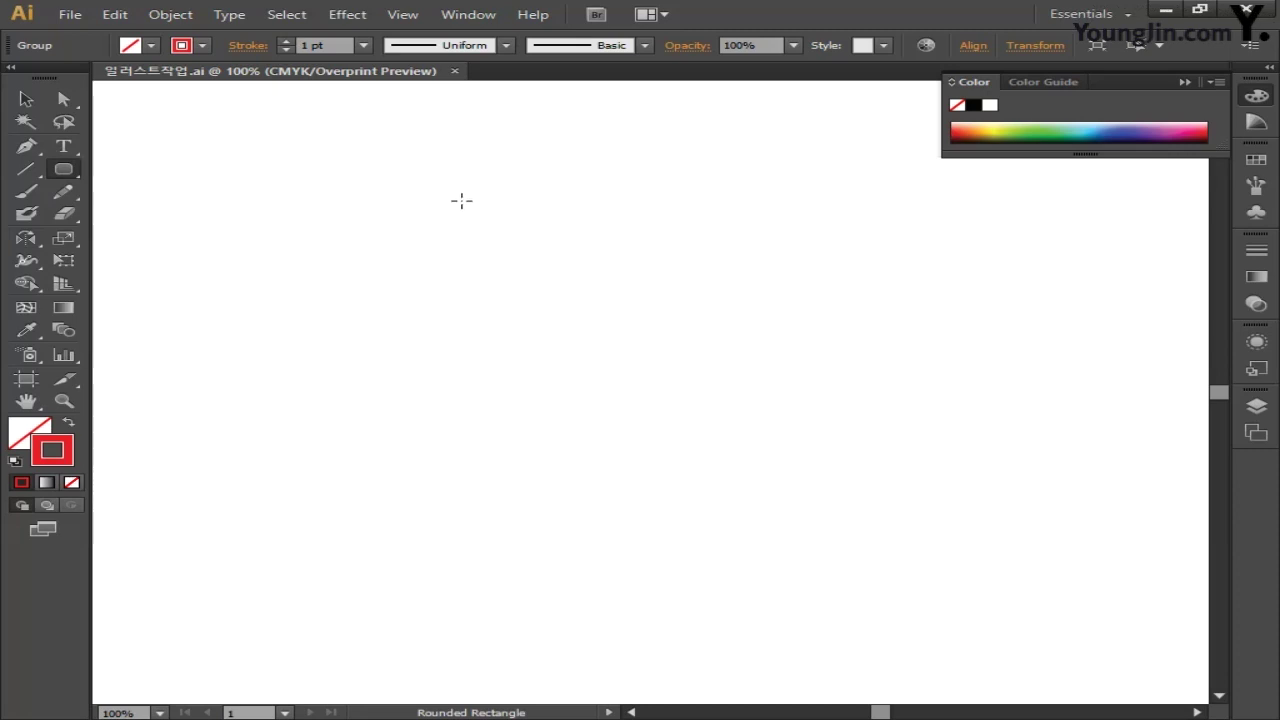
left_click_drag(463, 157, 796, 645)
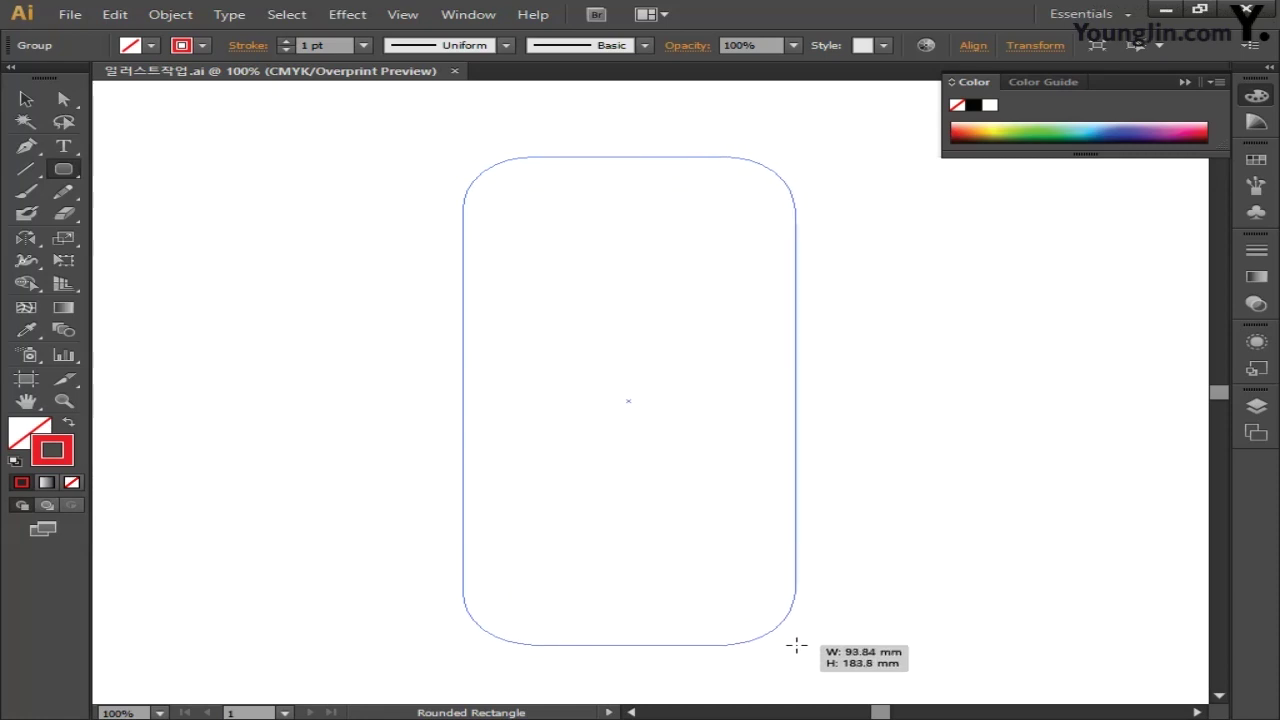
left_click_drag(796, 645, 820, 620)
key("Down")
key("Down")
key("Down")
key("Down")
key("Down")
key("Down")
key("Down")
key("Down")
key("Down")
key("Down")
key("Down")
key("Down")
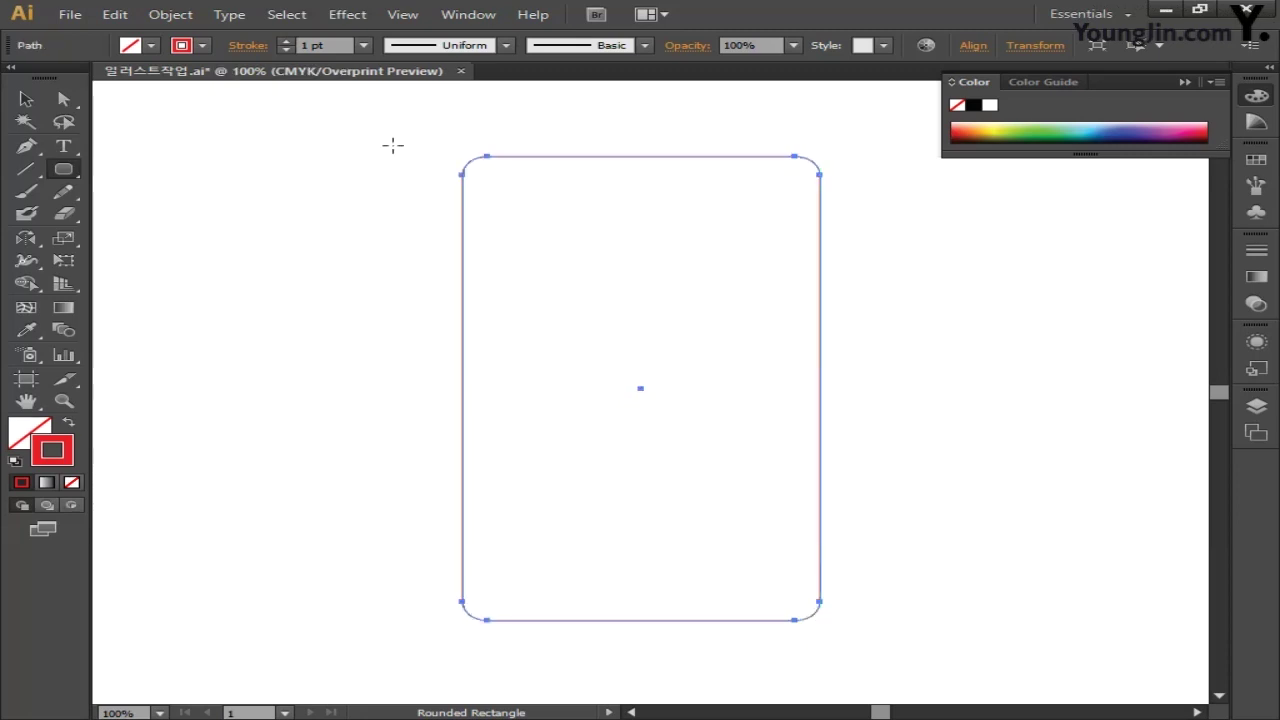
- Set the rounded rectangle's stroke weight to 2 pt and its fill colour to C 0, M 0, Y 0, K 100
left_click(286, 41)
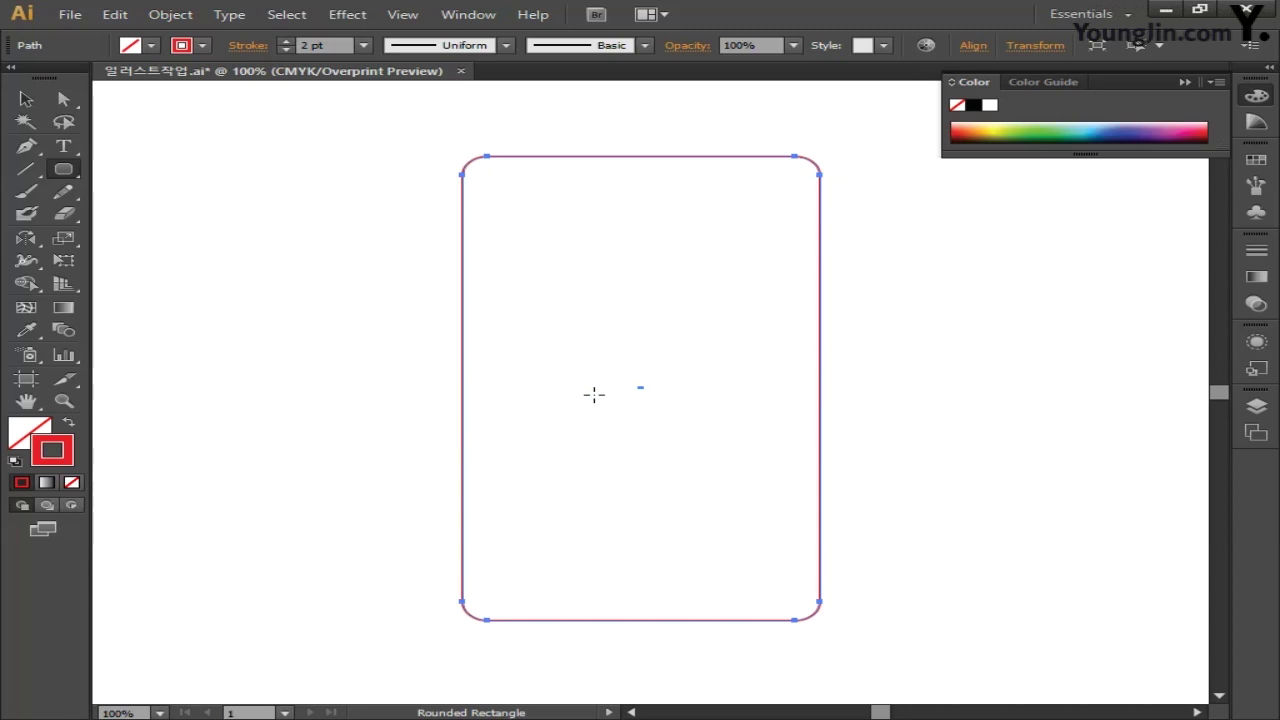
double_click(30, 432)
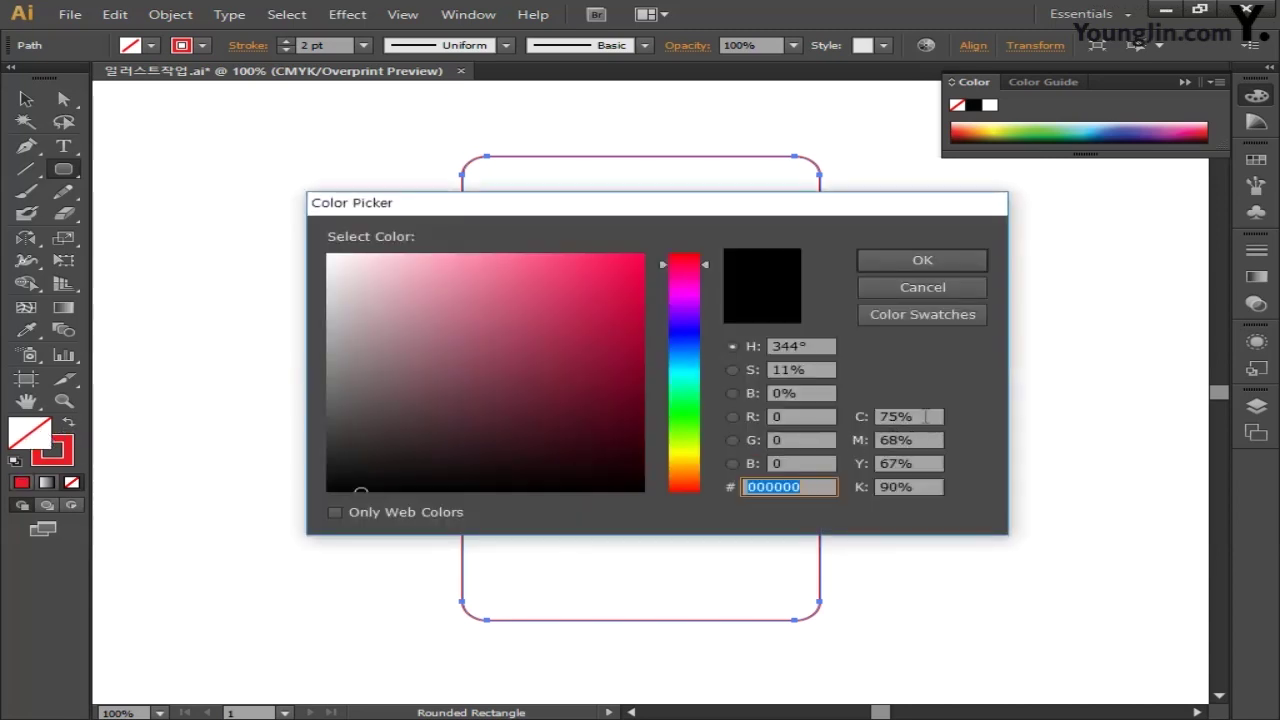
left_click(922, 417)
type("0")
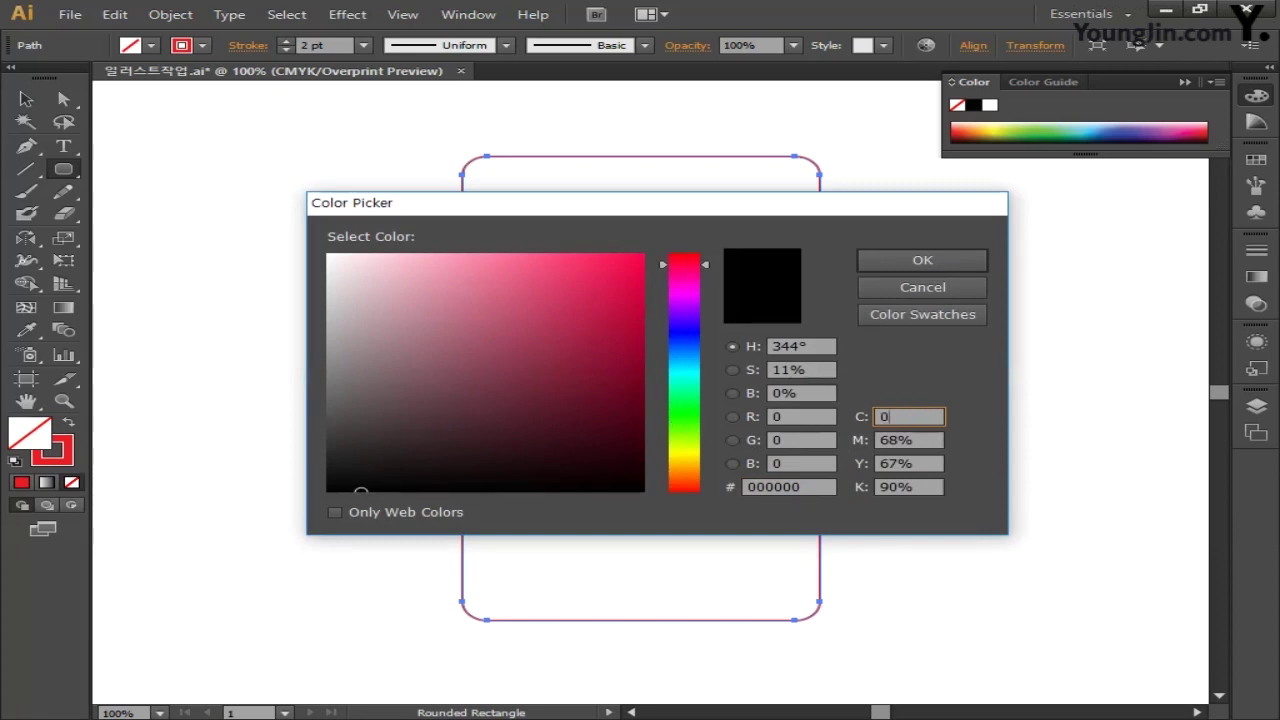
key("Tab")
type("0")
key("Tab")
type("0")
key("Tab")
type("100")
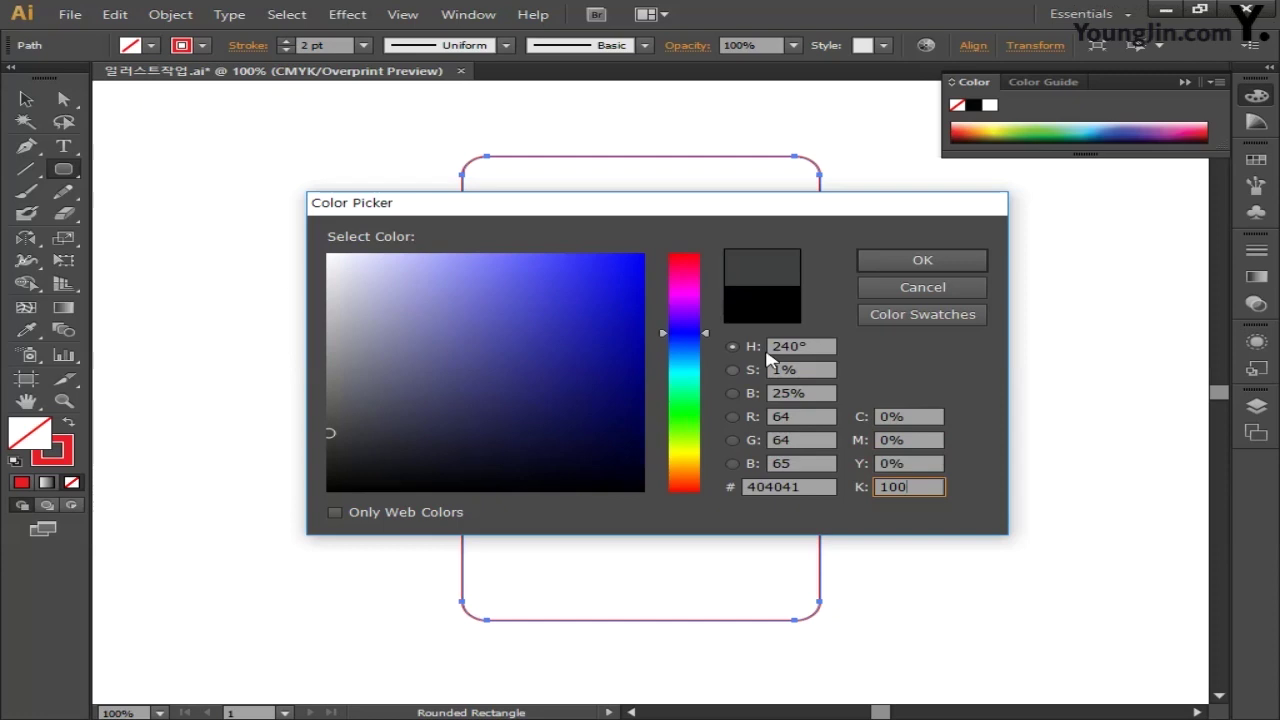
left_click(905, 262)
- Set the rounded rectangle's stroke colour to C 0, M 0, Y 0, K 40
double_click(70, 466)
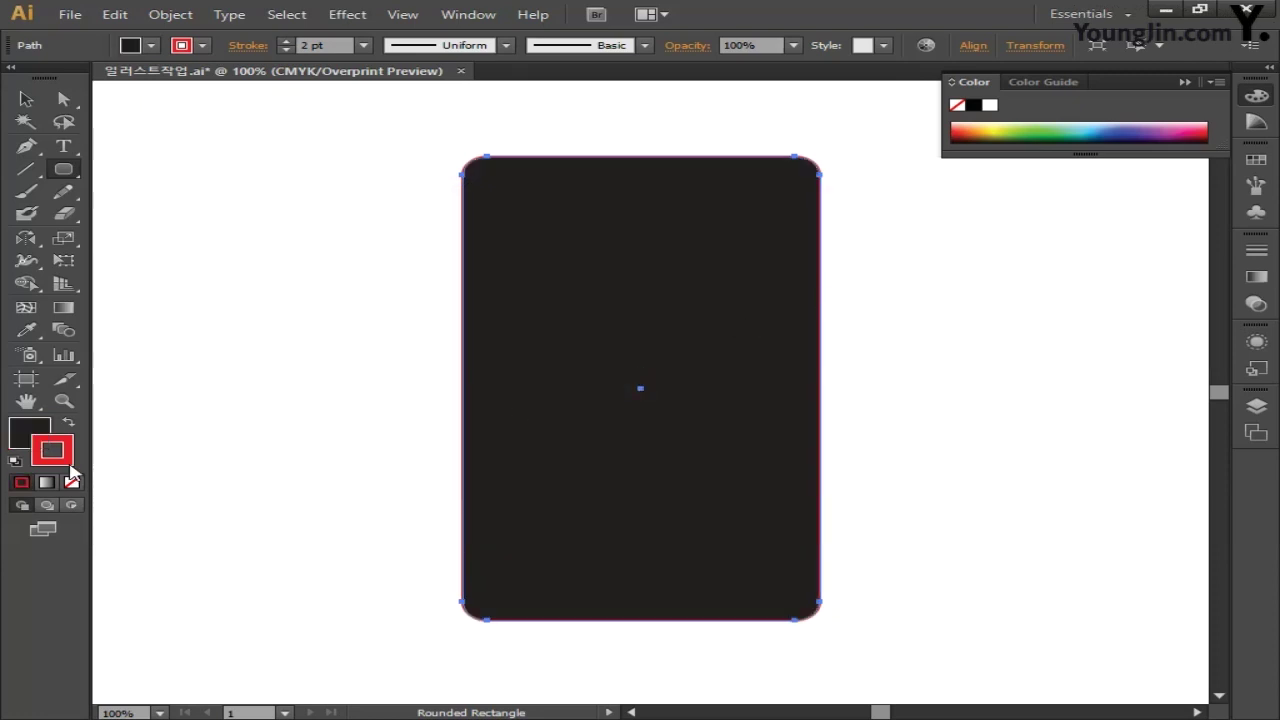
left_click(920, 418)
double_click(920, 418)
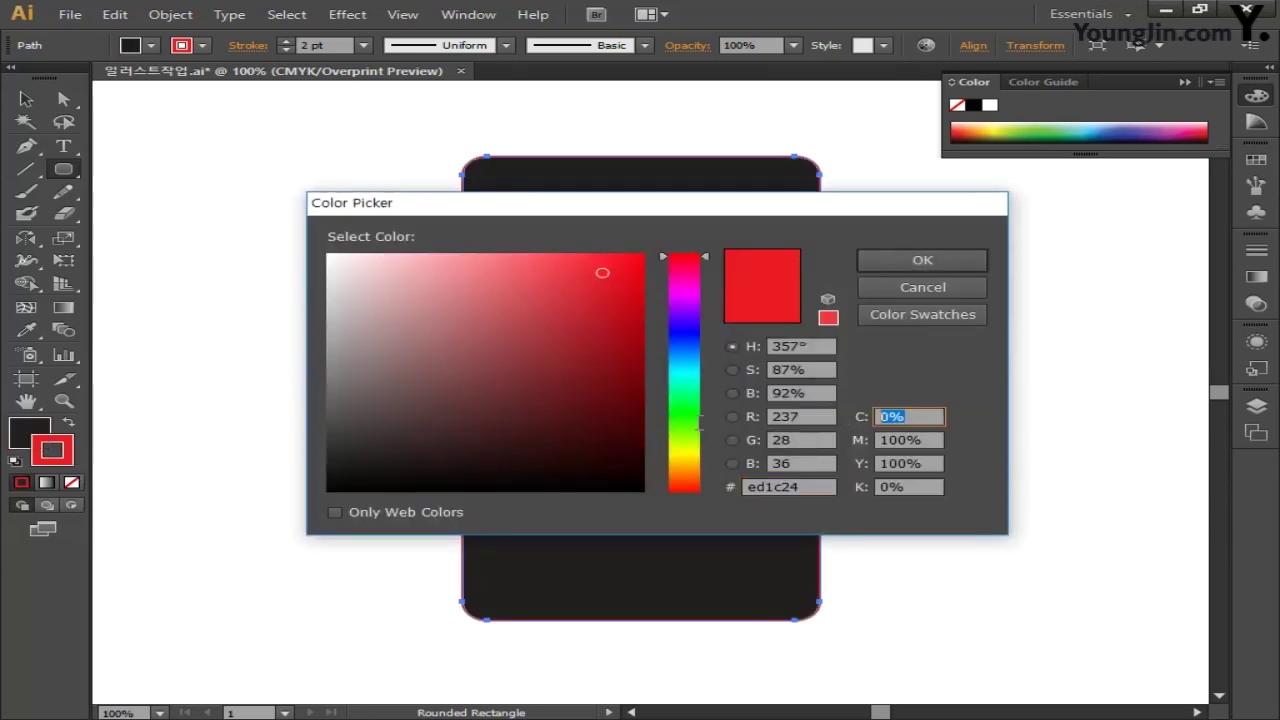
type("0")
key("Tab")
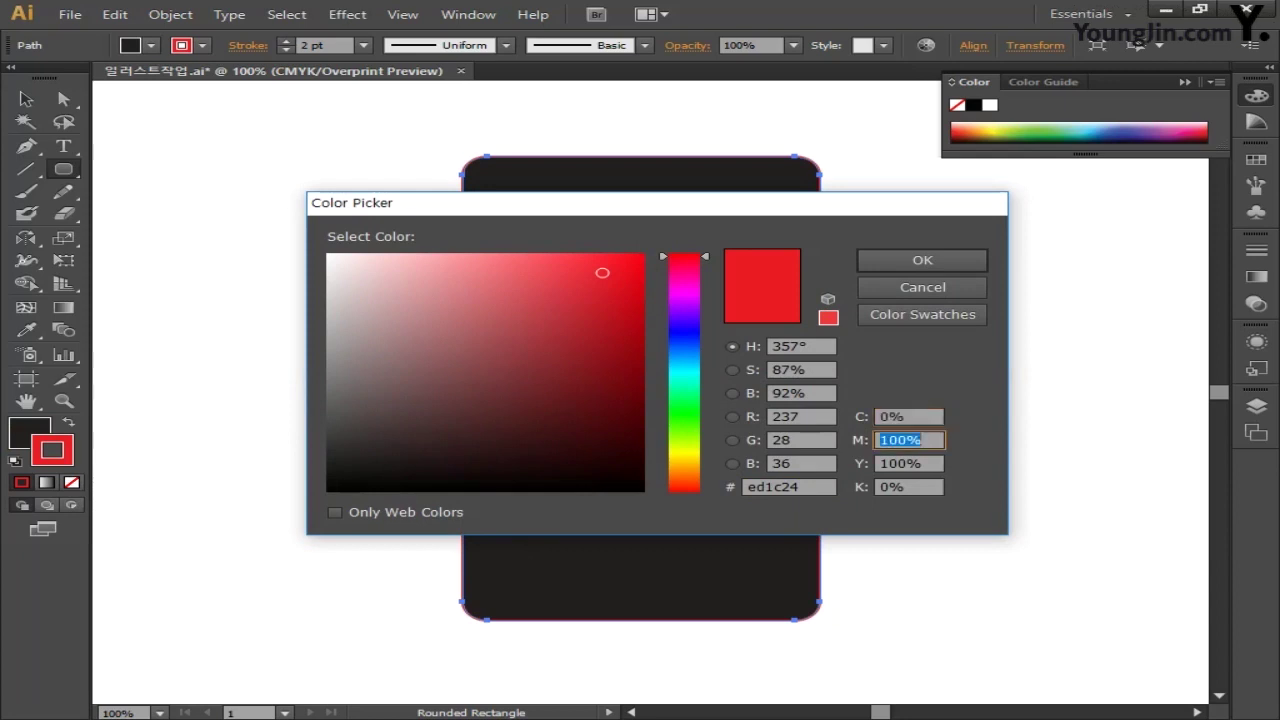
type("0")
key("Tab")
type("0")
key("Tab")
type("40")
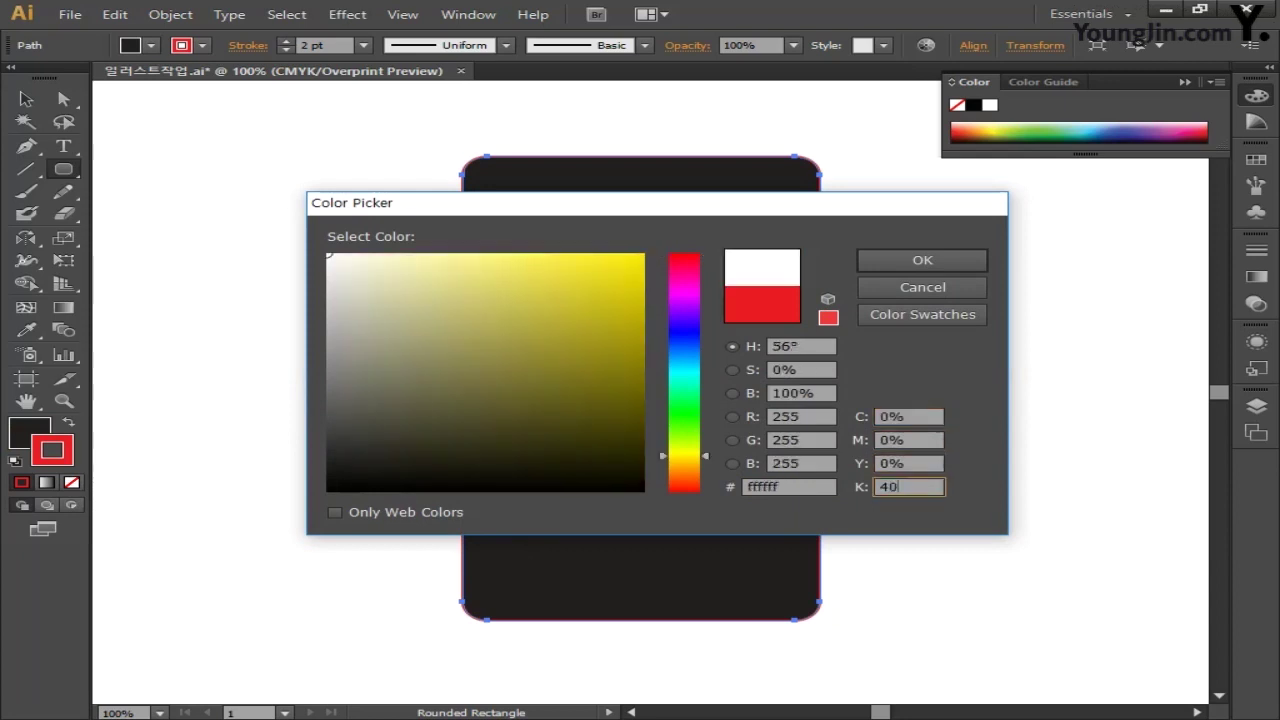
left_click(898, 262)
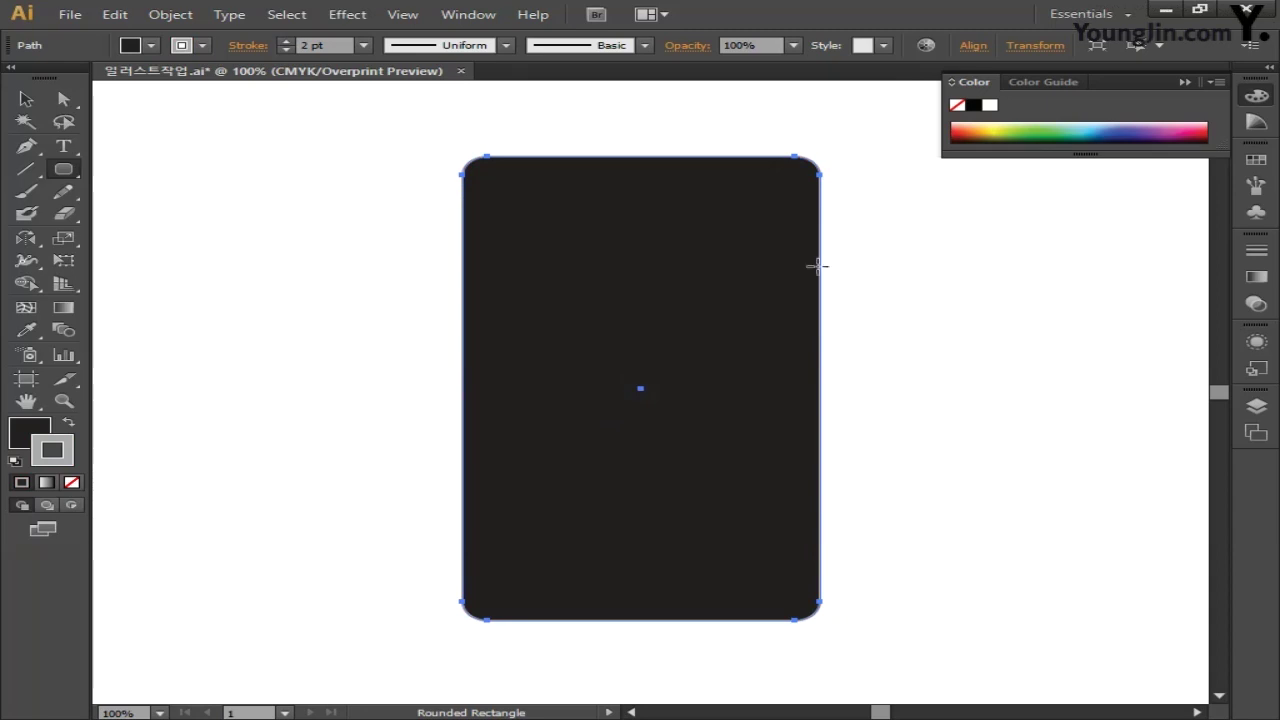
- Draw a rectangle nearly as wide as the black body inside it, and lower its top edge to leave a taller black band above
left_click(68, 172)
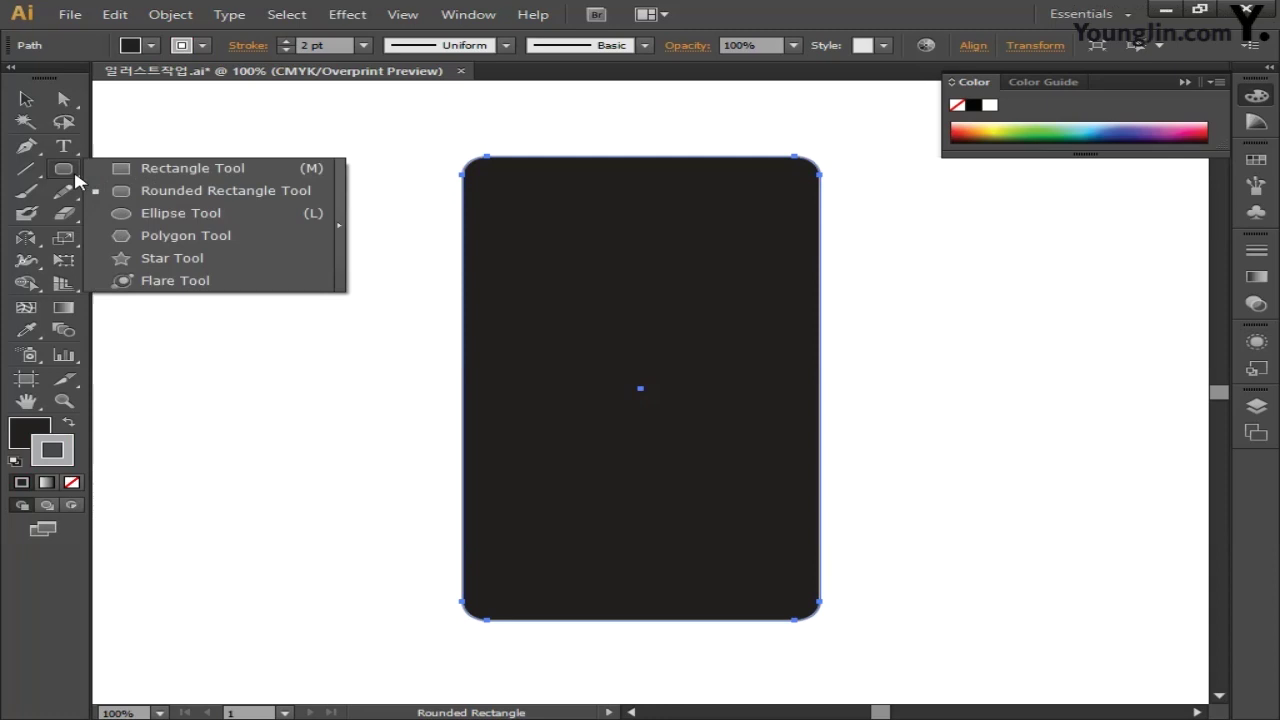
left_click(187, 170)
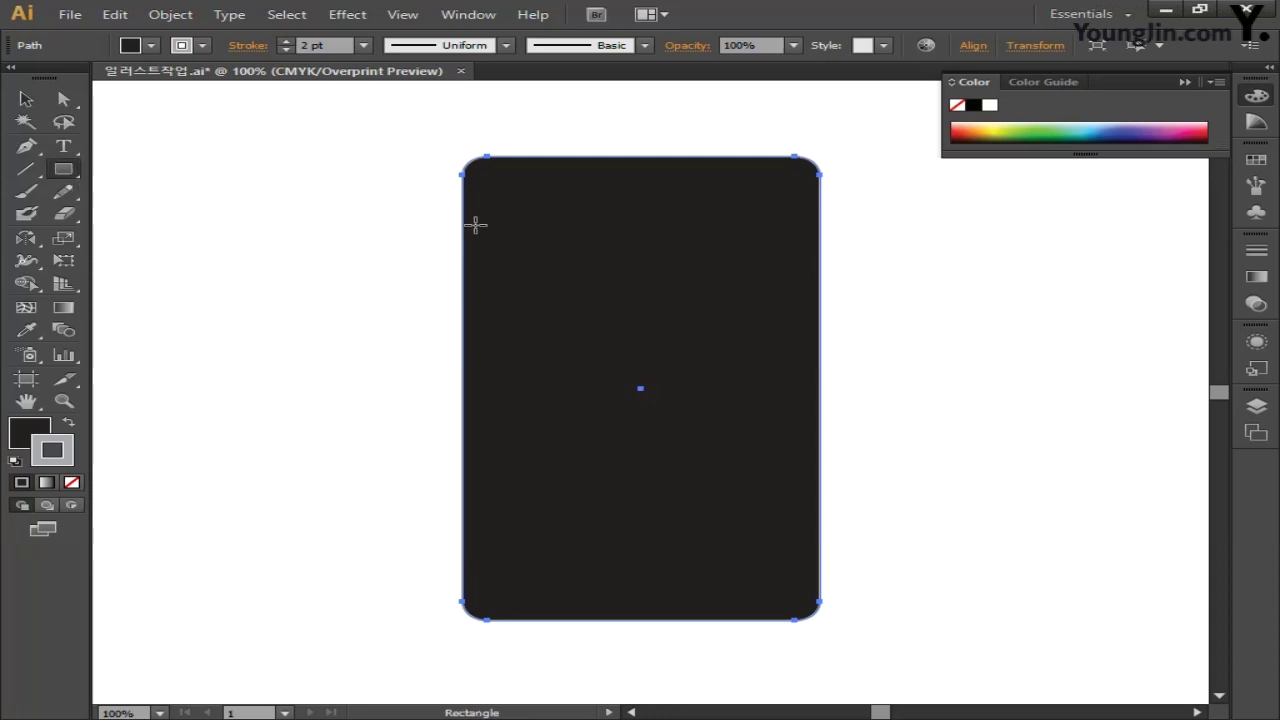
left_click_drag(469, 212, 813, 568)
left_click_drag(815, 581, 815, 581)
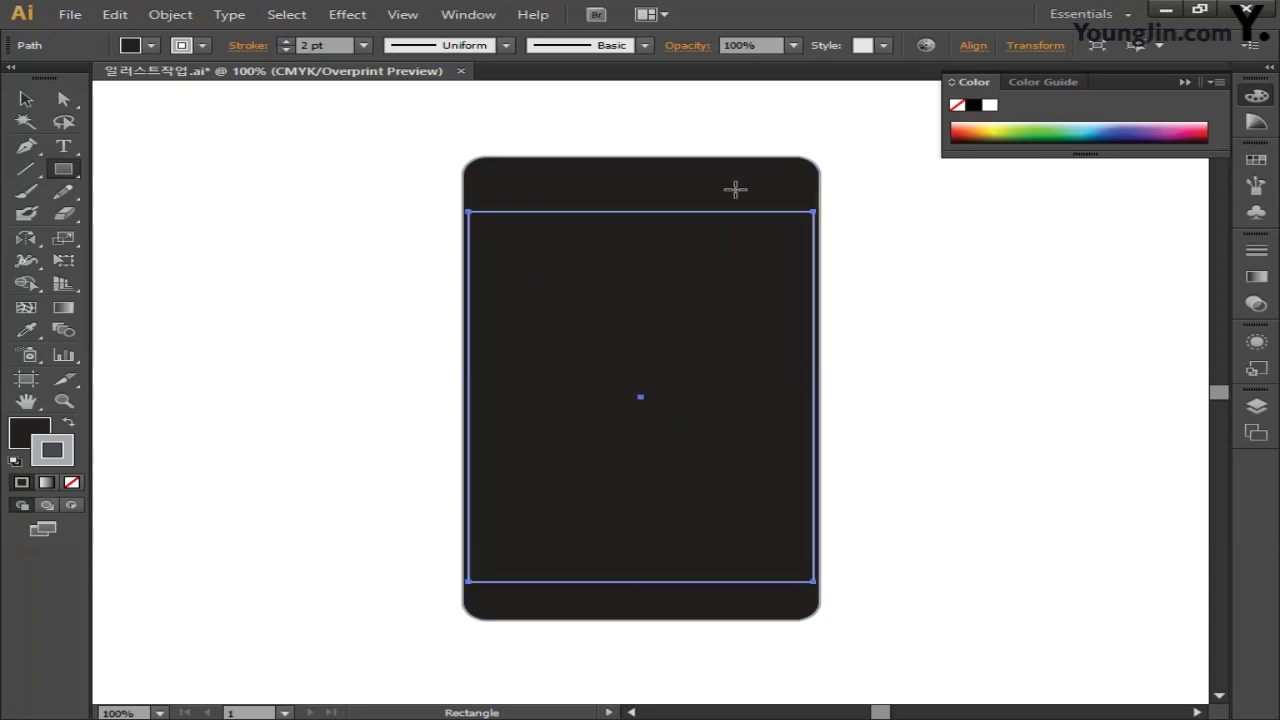
left_click(26, 99)
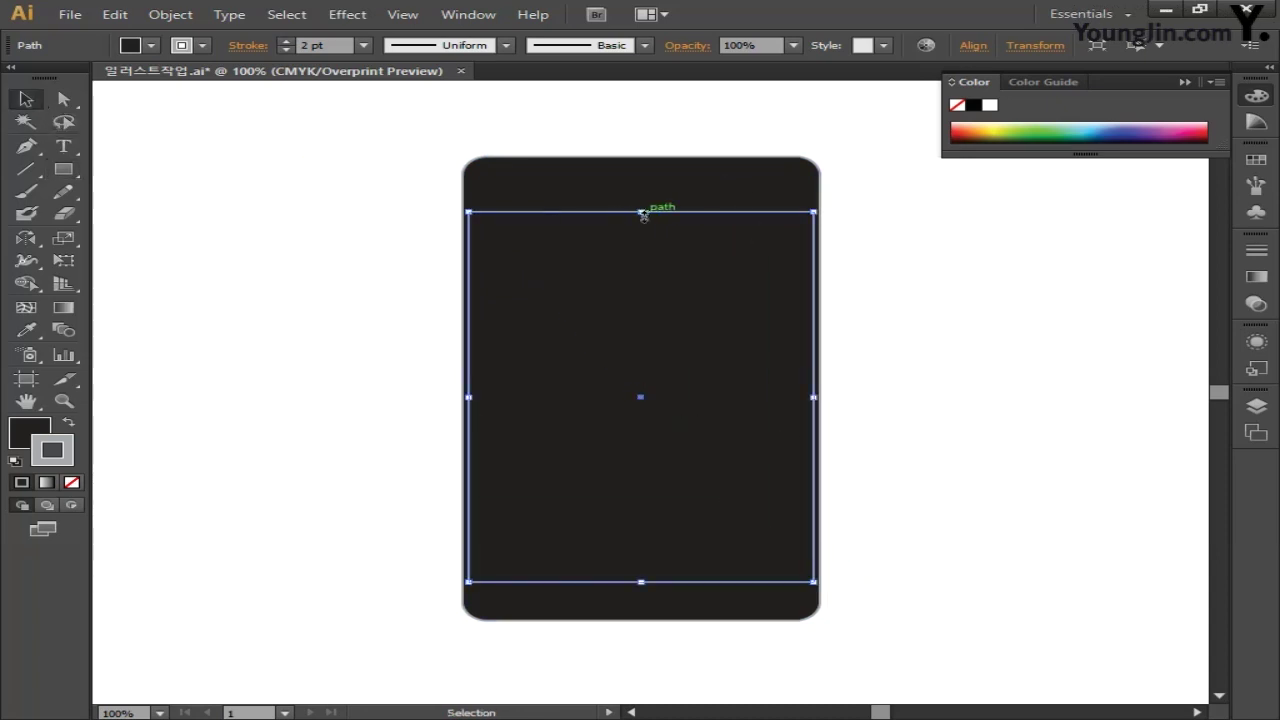
left_click_drag(640, 212, 641, 231)
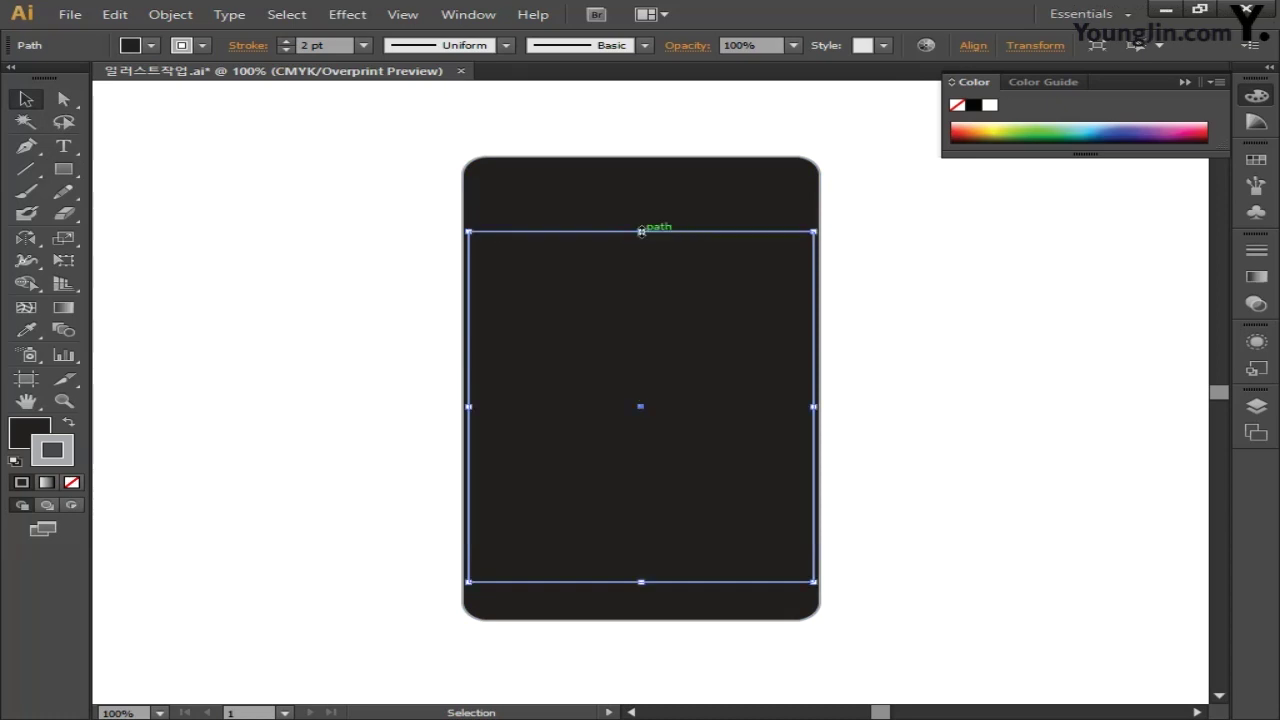
- Fill the inner rectangle with C 0, M 0, Y 0, K 0 and remove its stroke
left_click(28, 433)
double_click(28, 433)
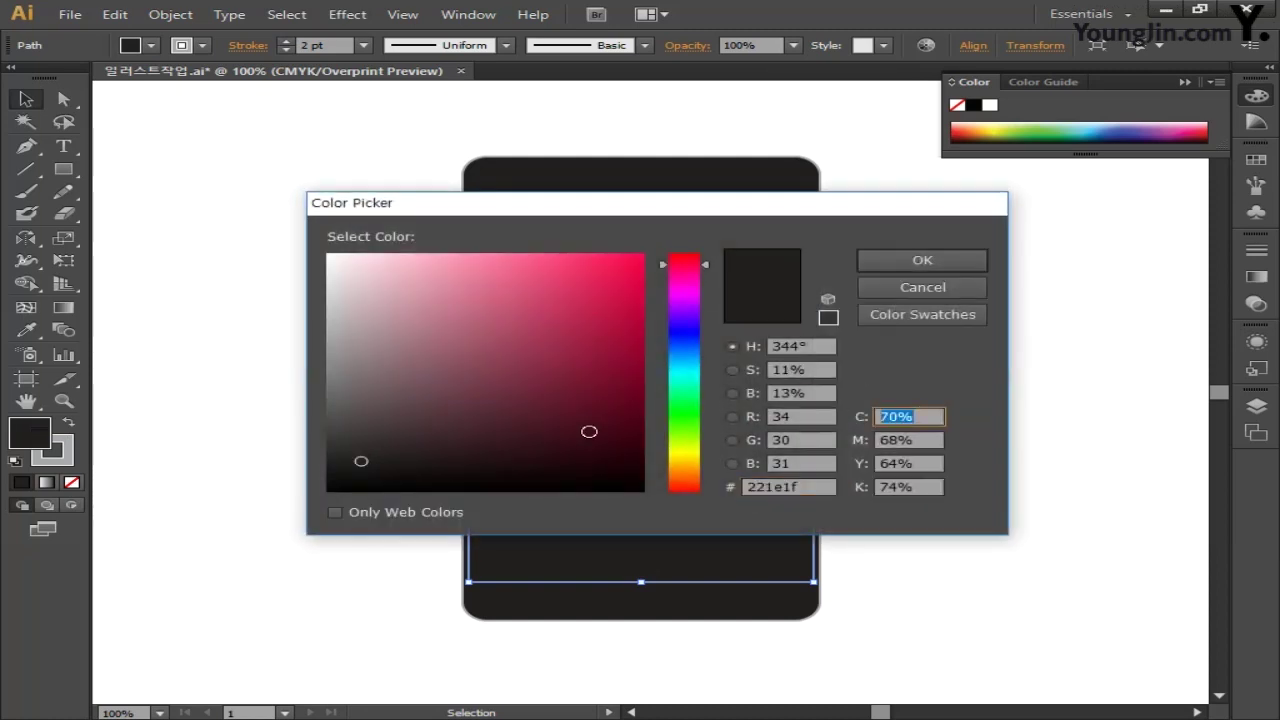
type("0")
key("Tab")
type("0")
key("Tab")
type("0")
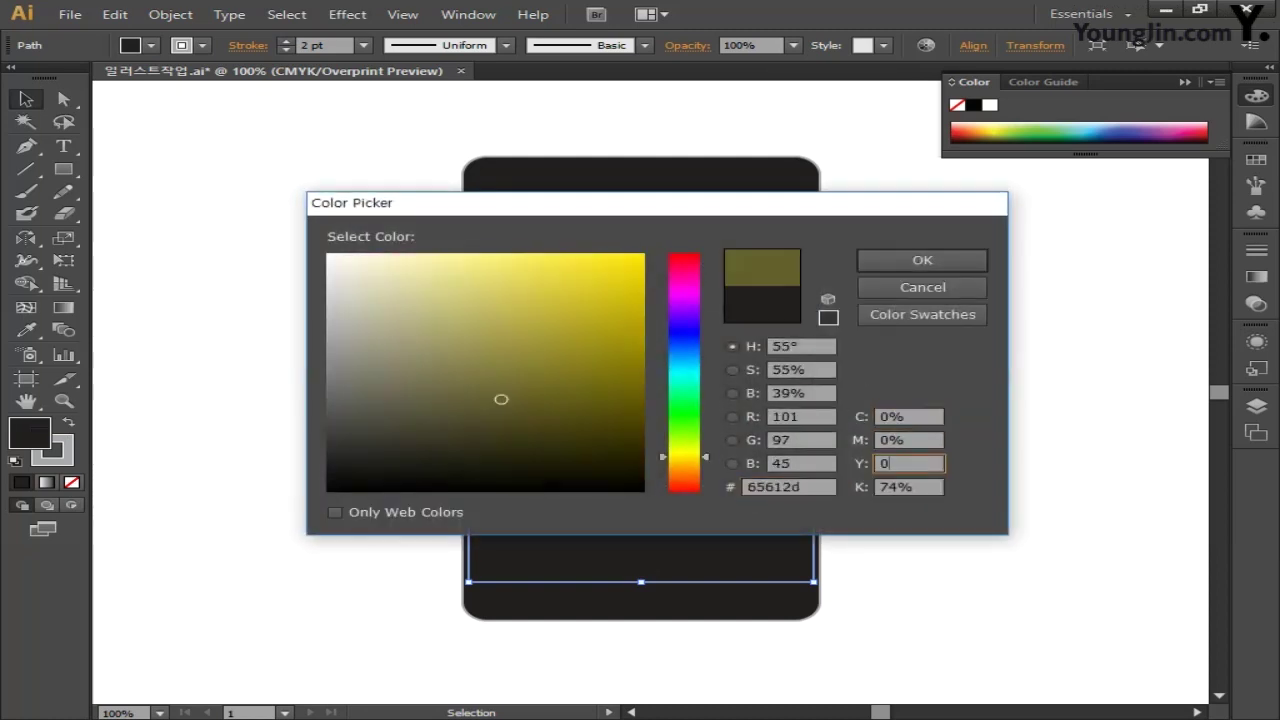
key("Tab")
type("0")
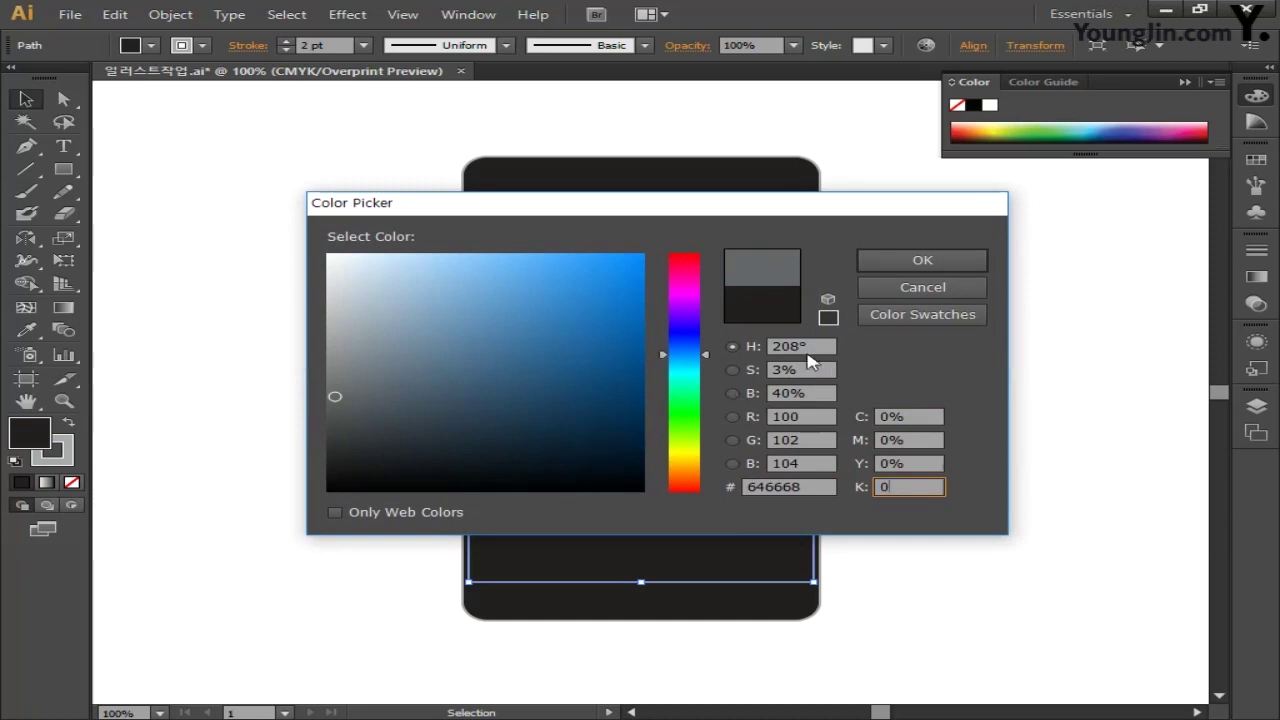
left_click(886, 262)
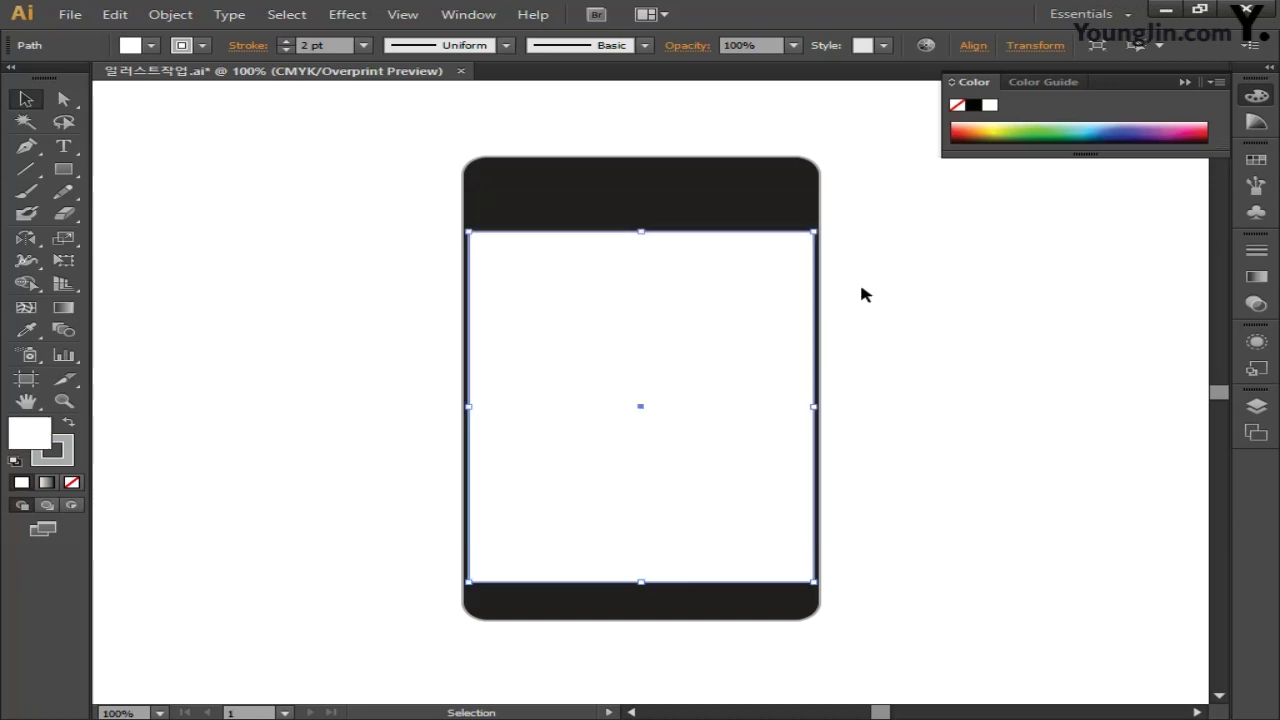
left_click(64, 460)
left_click(72, 482)
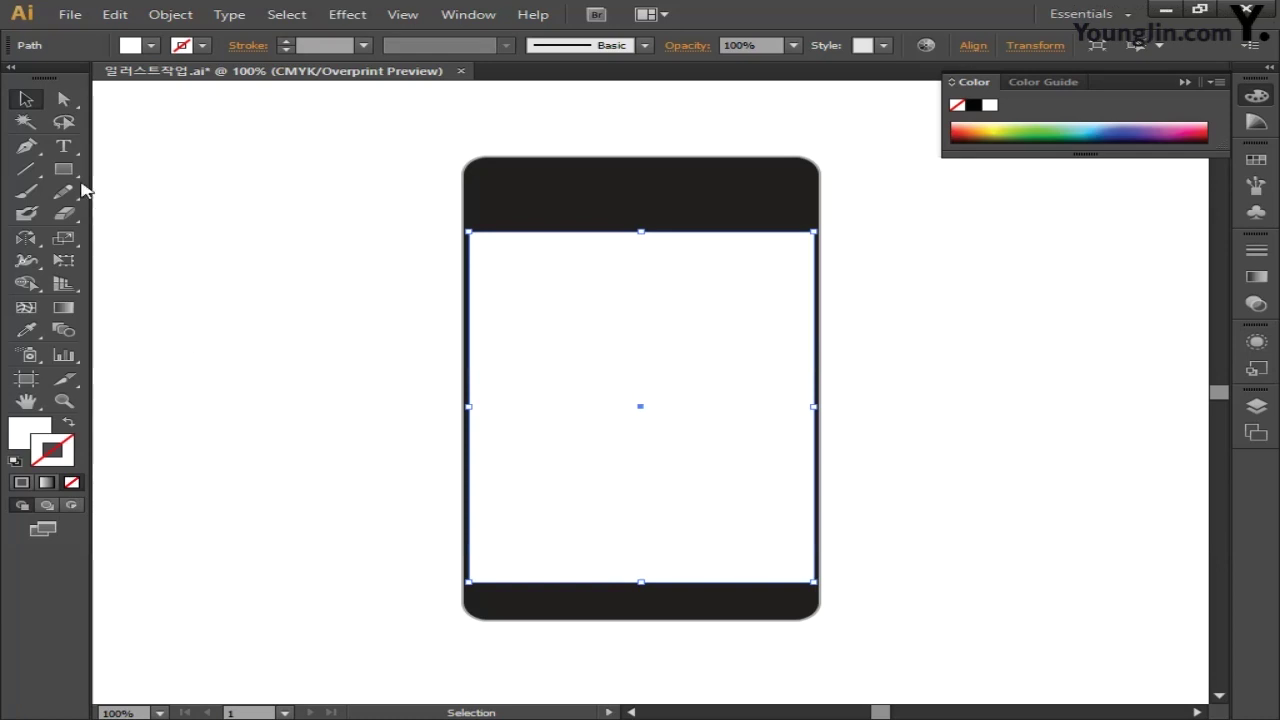
- Draw a thin full-width strip along the white rectangle's top edge and fill it with C 0, M 0, Y 0, K 100
left_click_drag(63, 169, 130, 170)
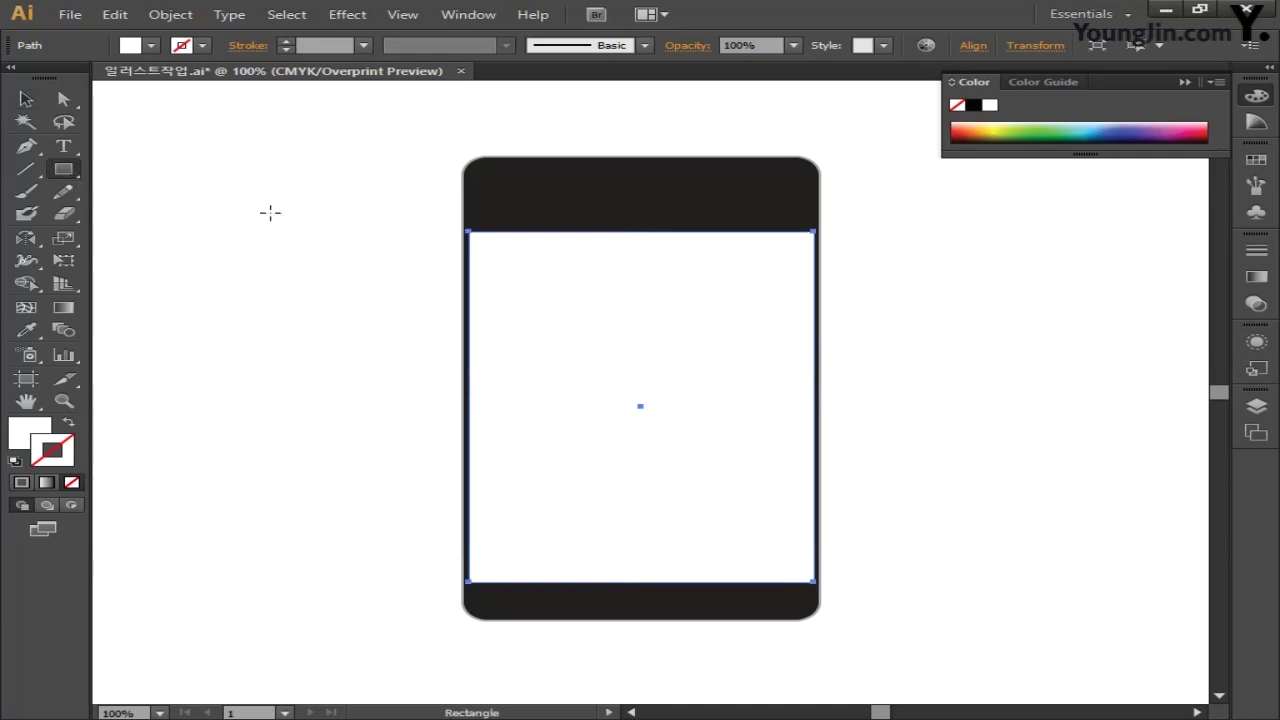
left_click_drag(469, 232, 814, 250)
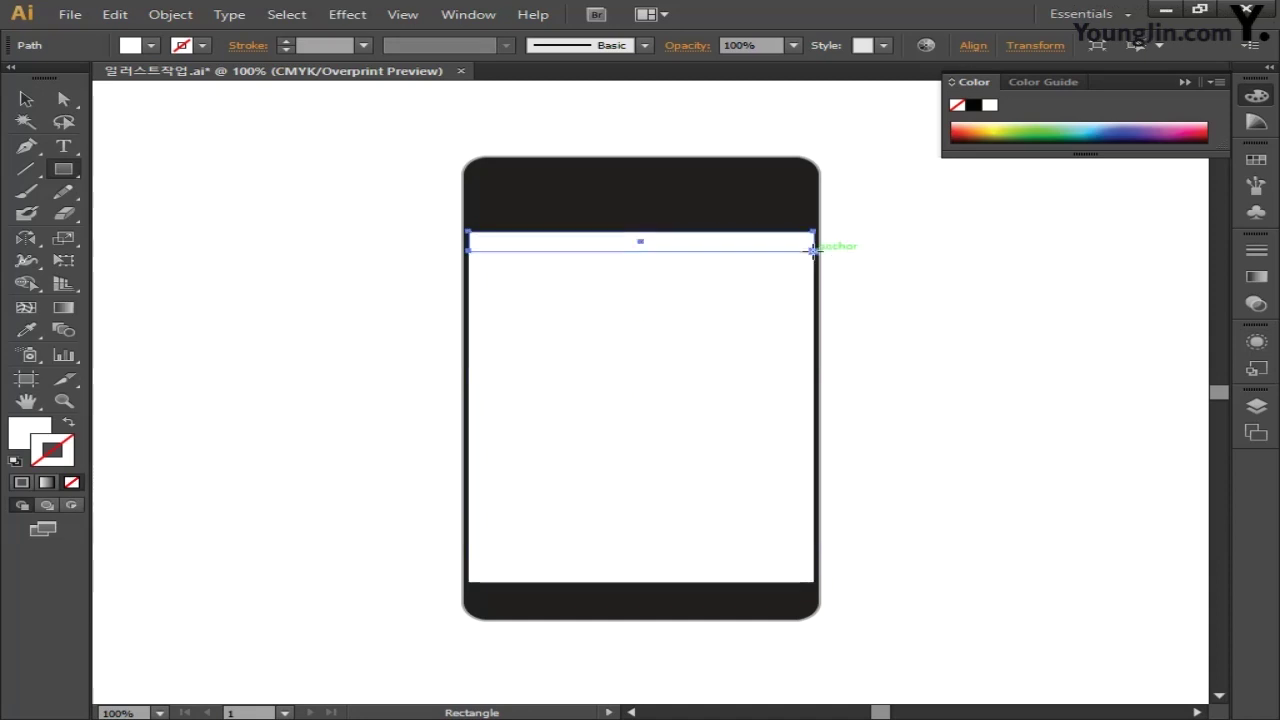
double_click(24, 435)
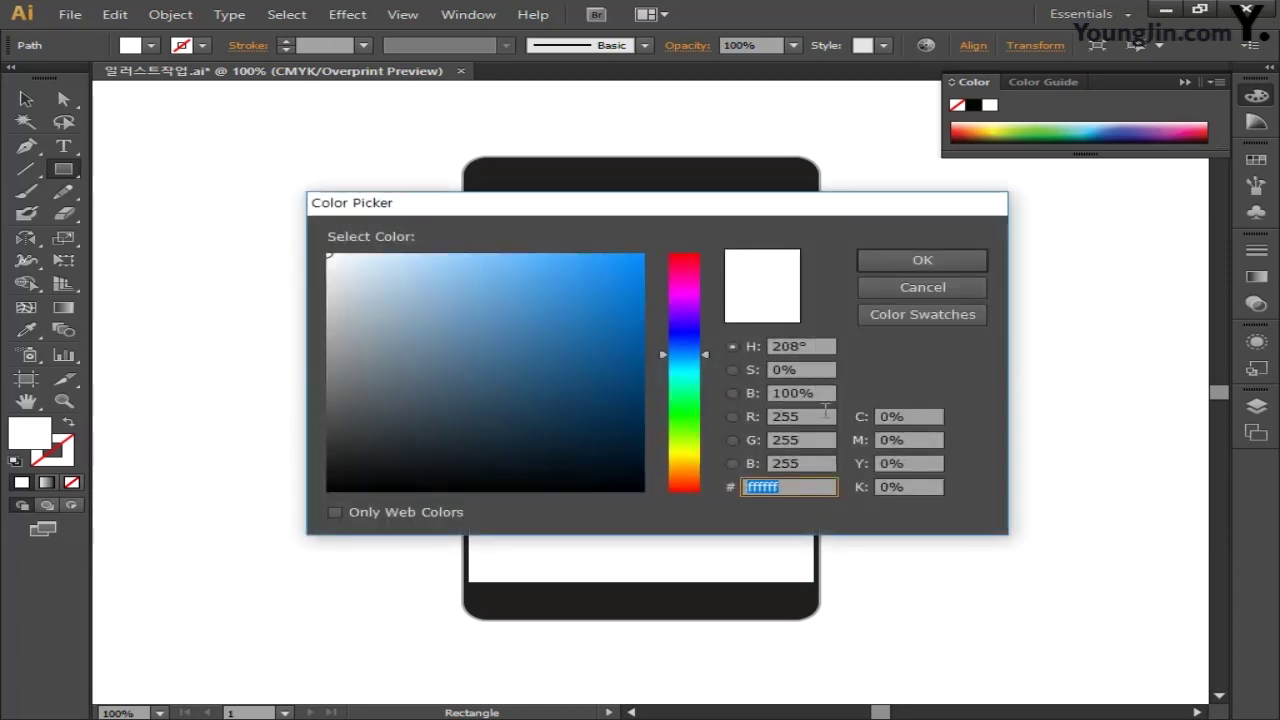
key("Tab")
type("0")
key("Tab")
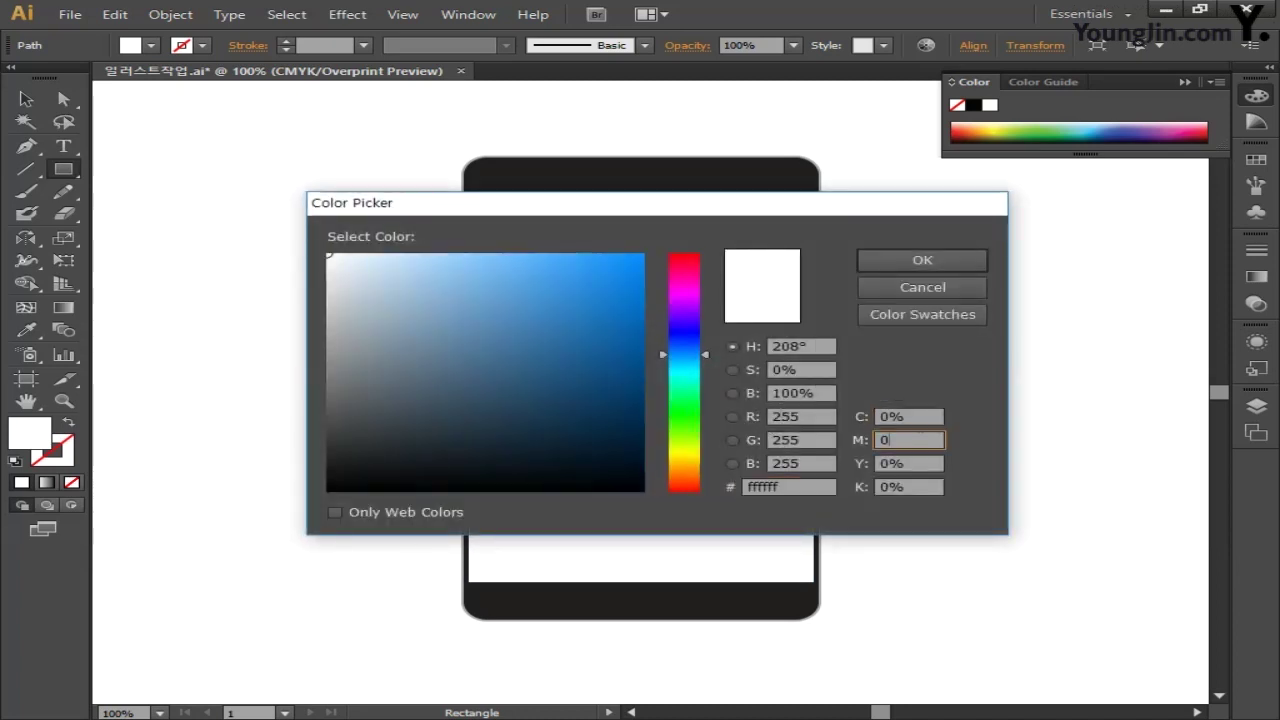
key("Tab")
key("Tab")
type("1")
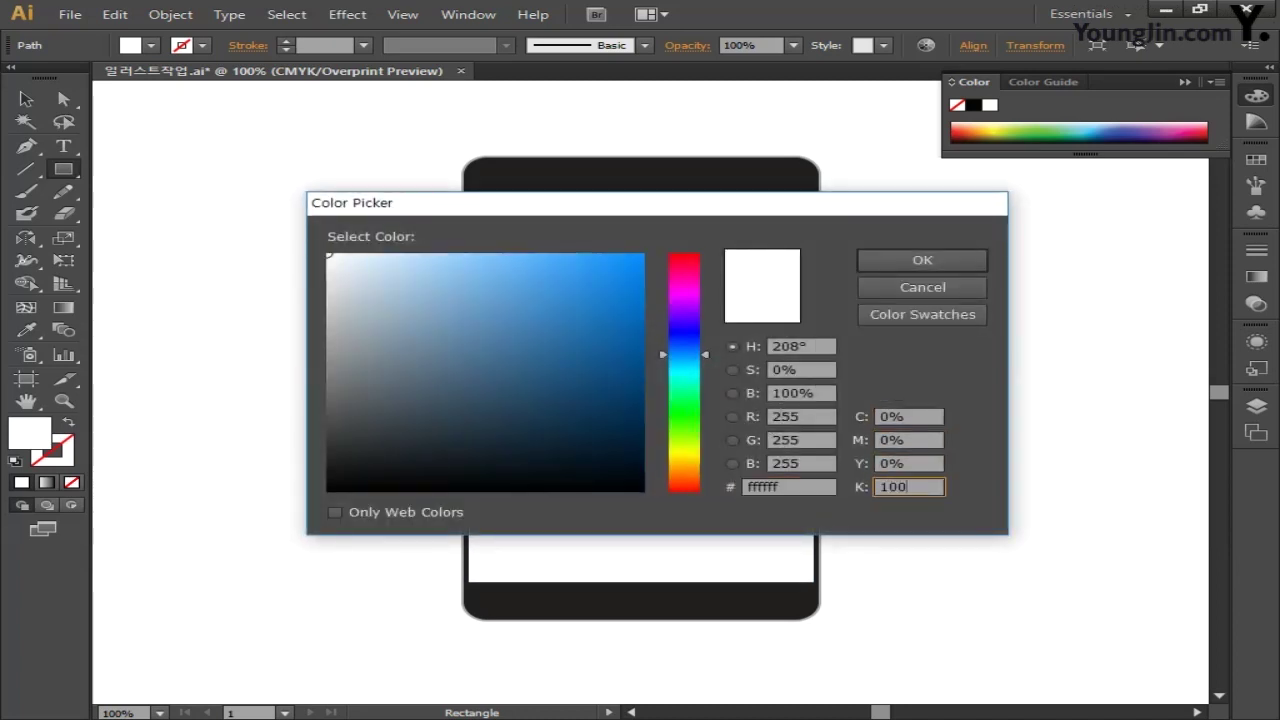
key("Tab")
left_click(906, 266)
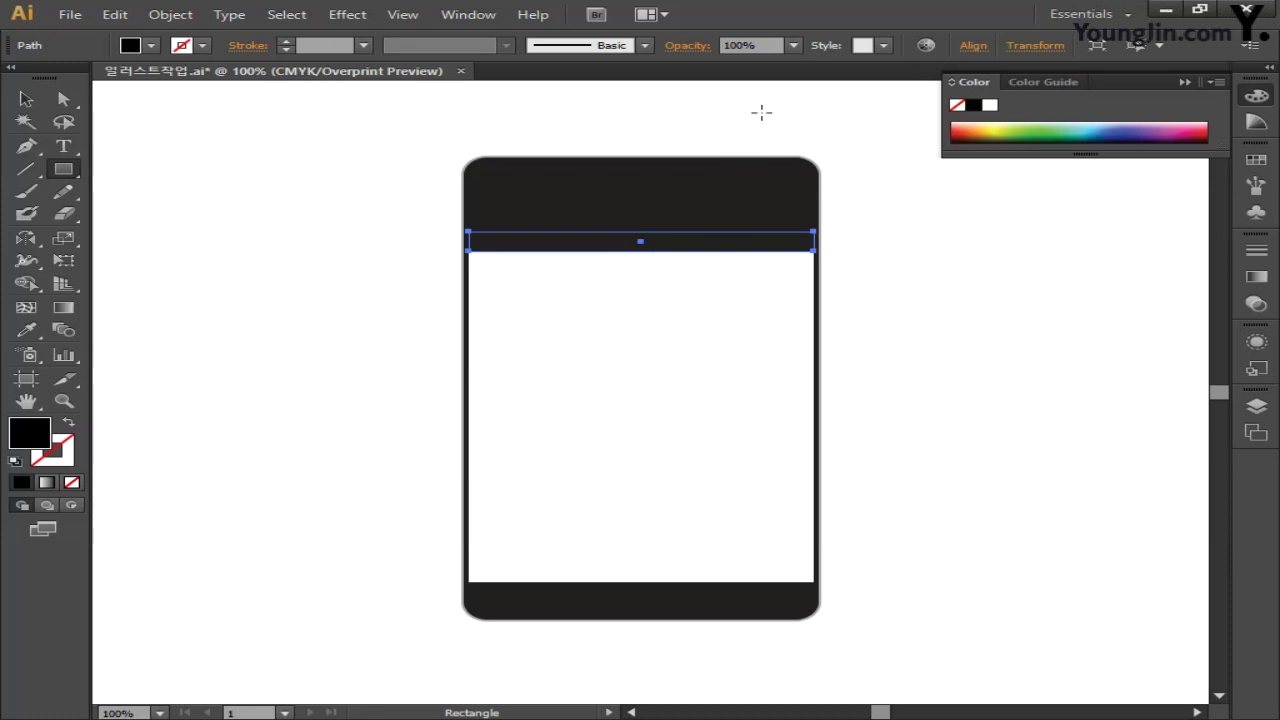
- Set the thin strip's opacity to 40%
left_click_drag(771, 46, 723, 47)
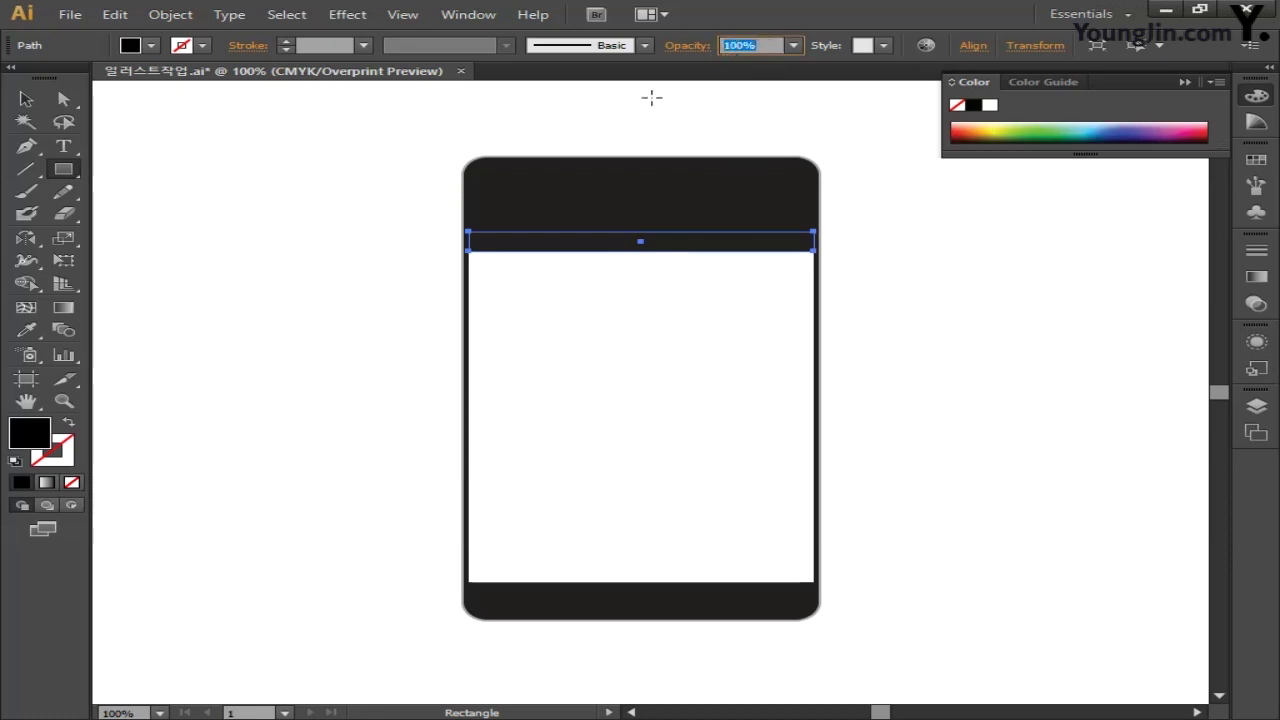
type("40")
key("Return")
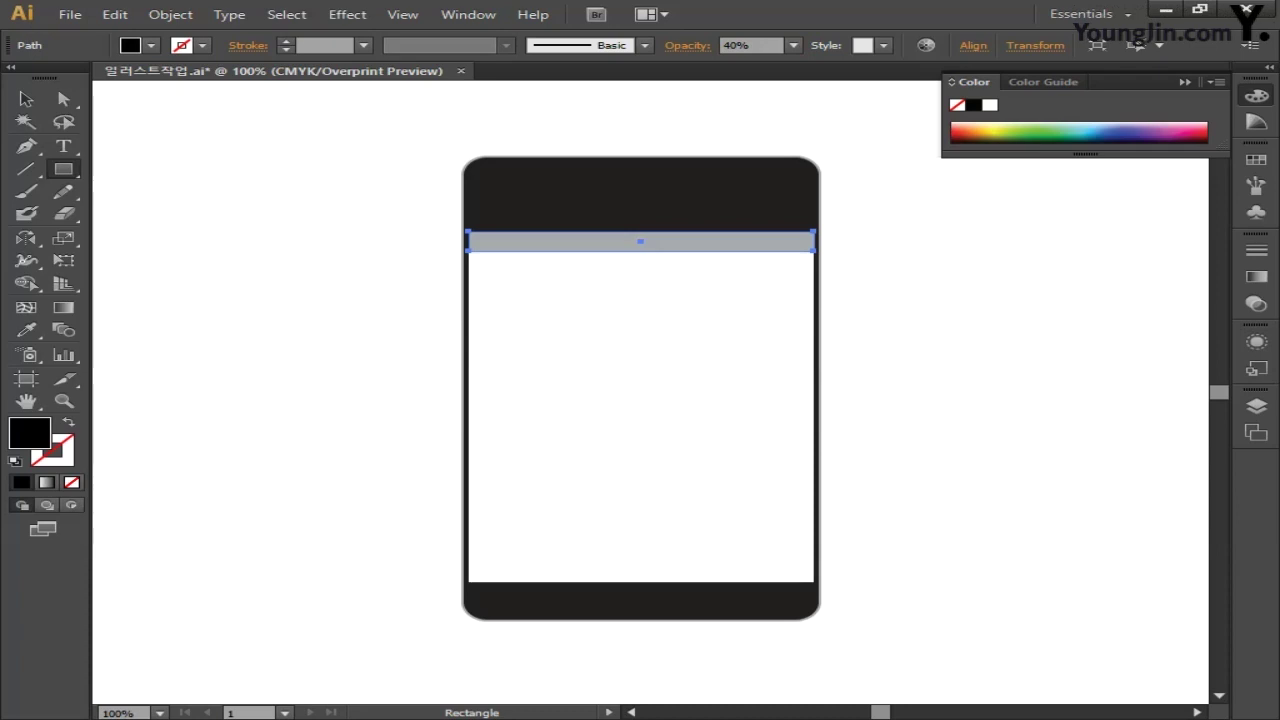
- Select all the device shapes and centre them horizontally, aligned to the selection instead of the artboard
key("v")
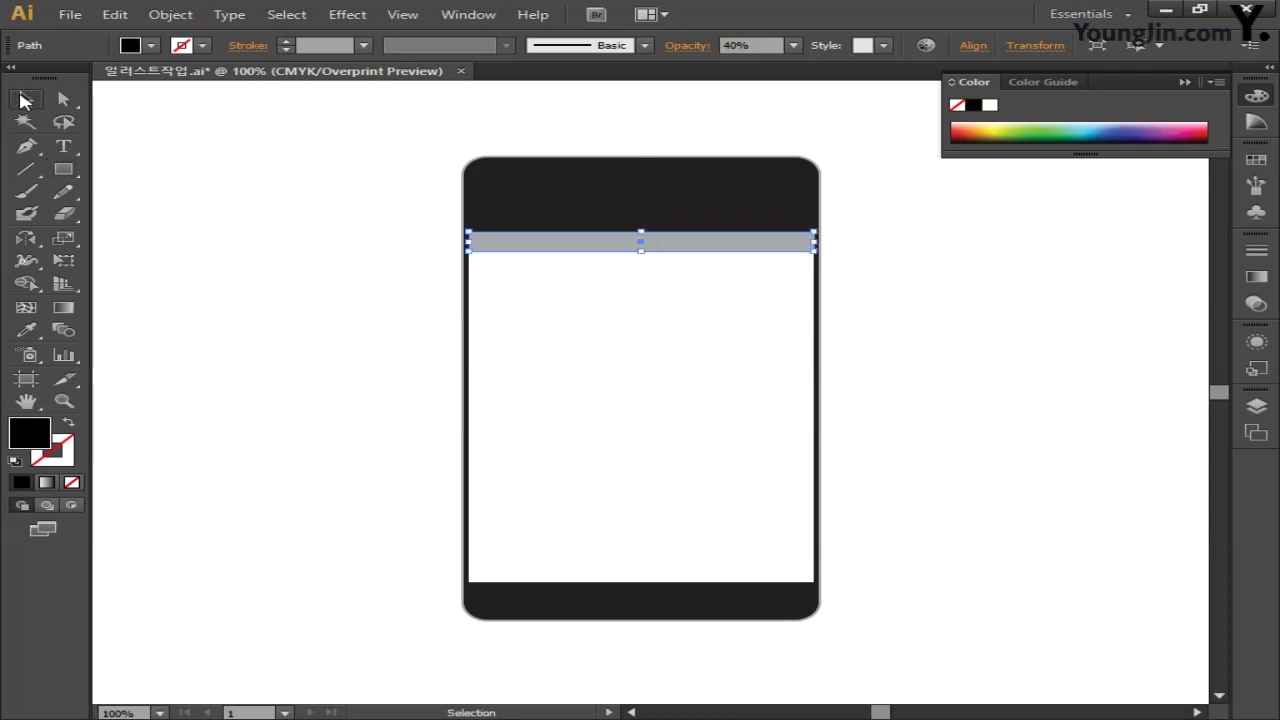
left_click(396, 136)
left_click_drag(396, 130, 890, 660)
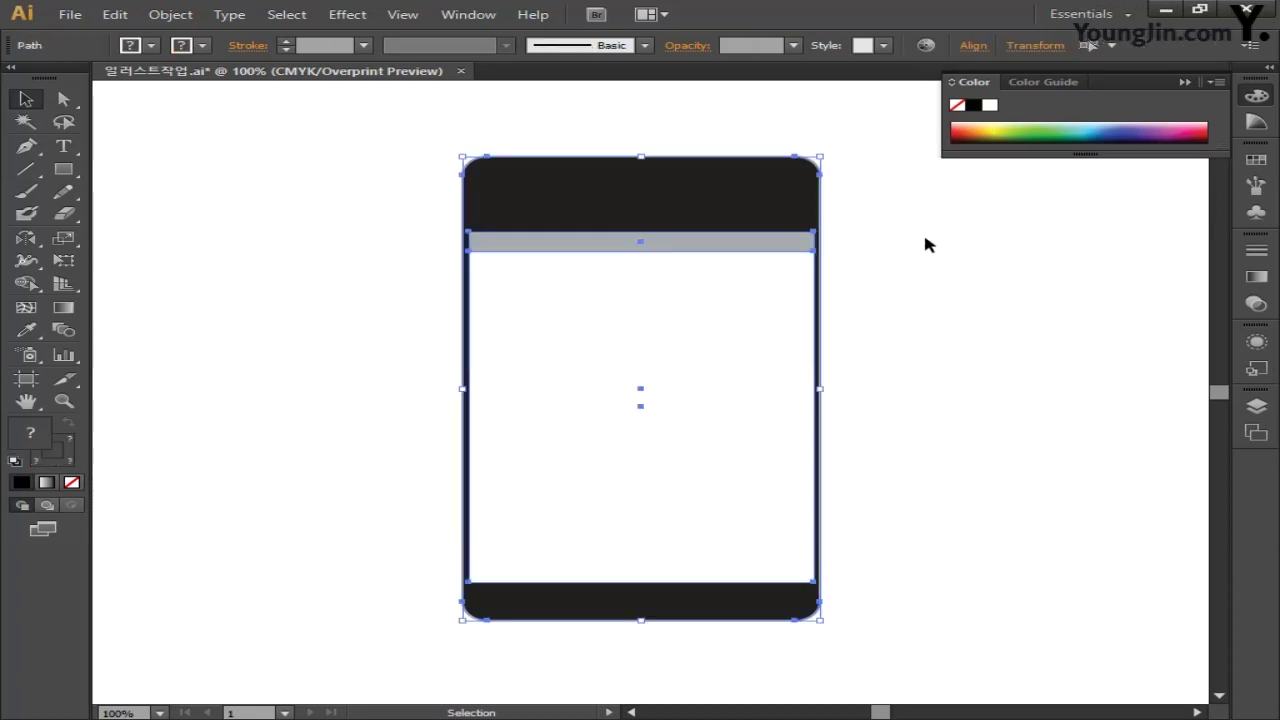
left_click(975, 47)
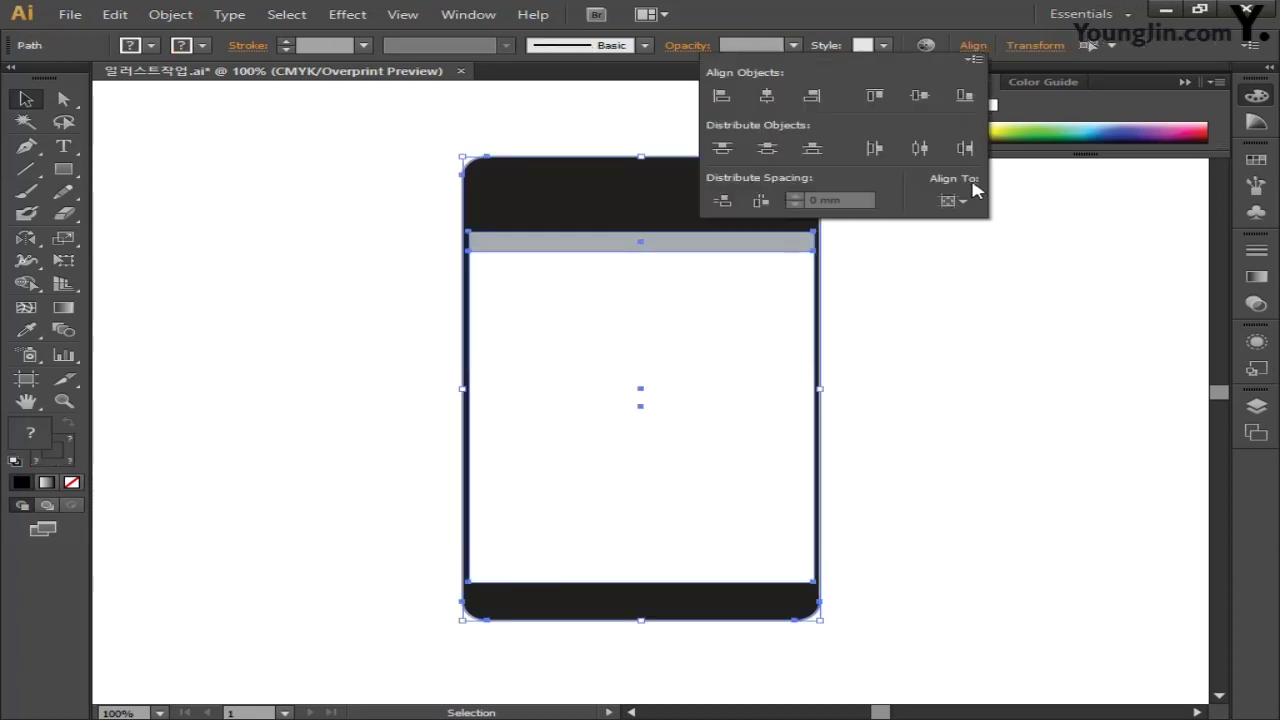
left_click(963, 201)
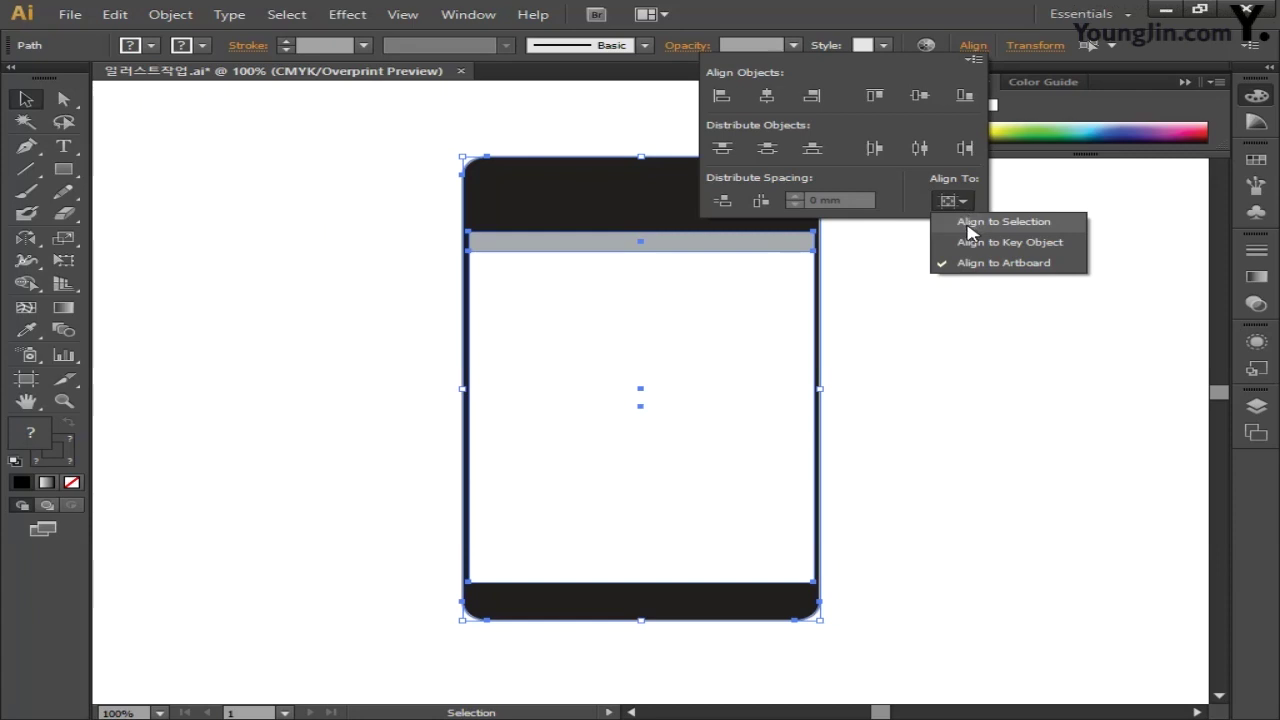
left_click(969, 228)
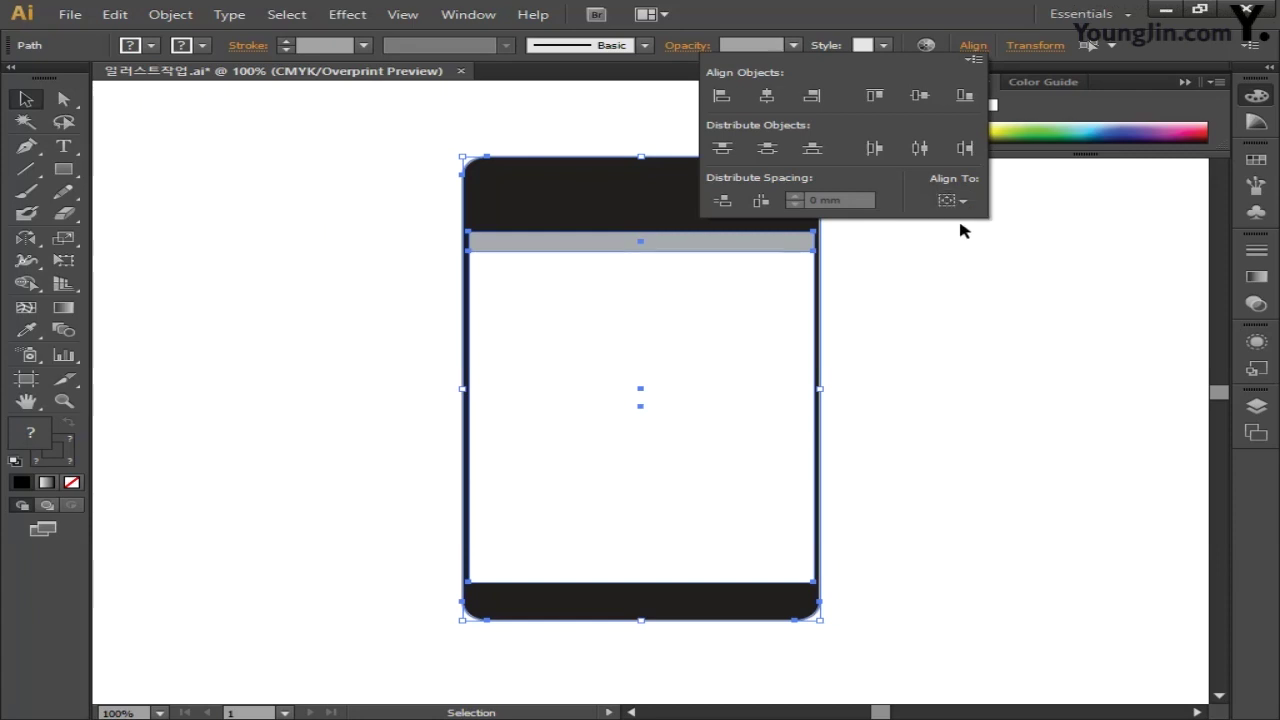
left_click(767, 96)
left_click(972, 47)
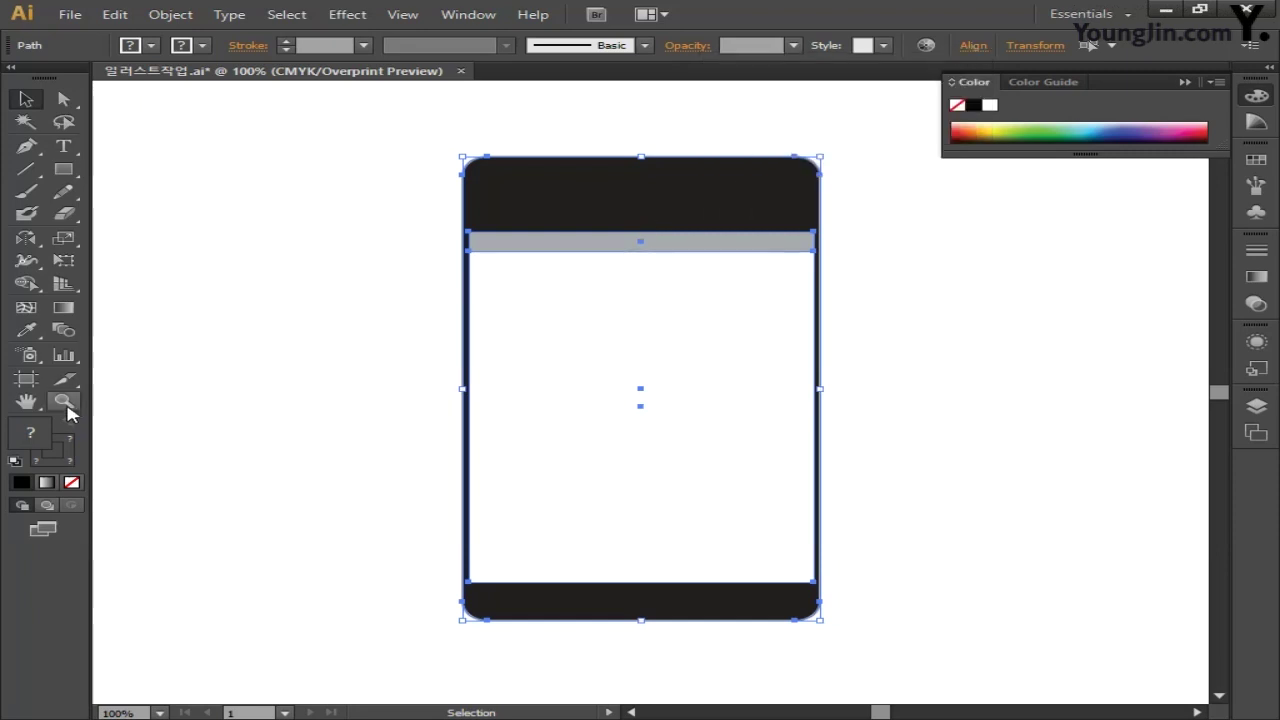
- Draw a tiny, nearly square rectangle inside the lower-left corner of the grey strip
left_click(65, 402)
left_click_drag(444, 210, 566, 290)
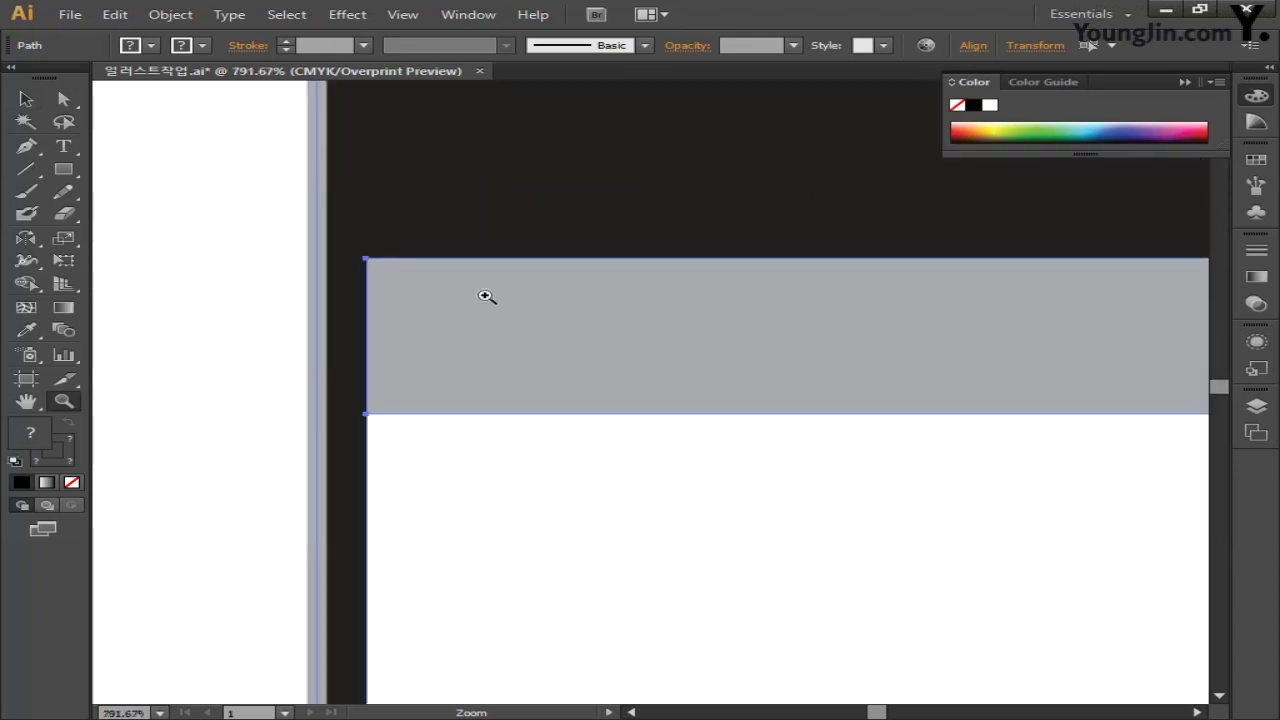
left_click(63, 172)
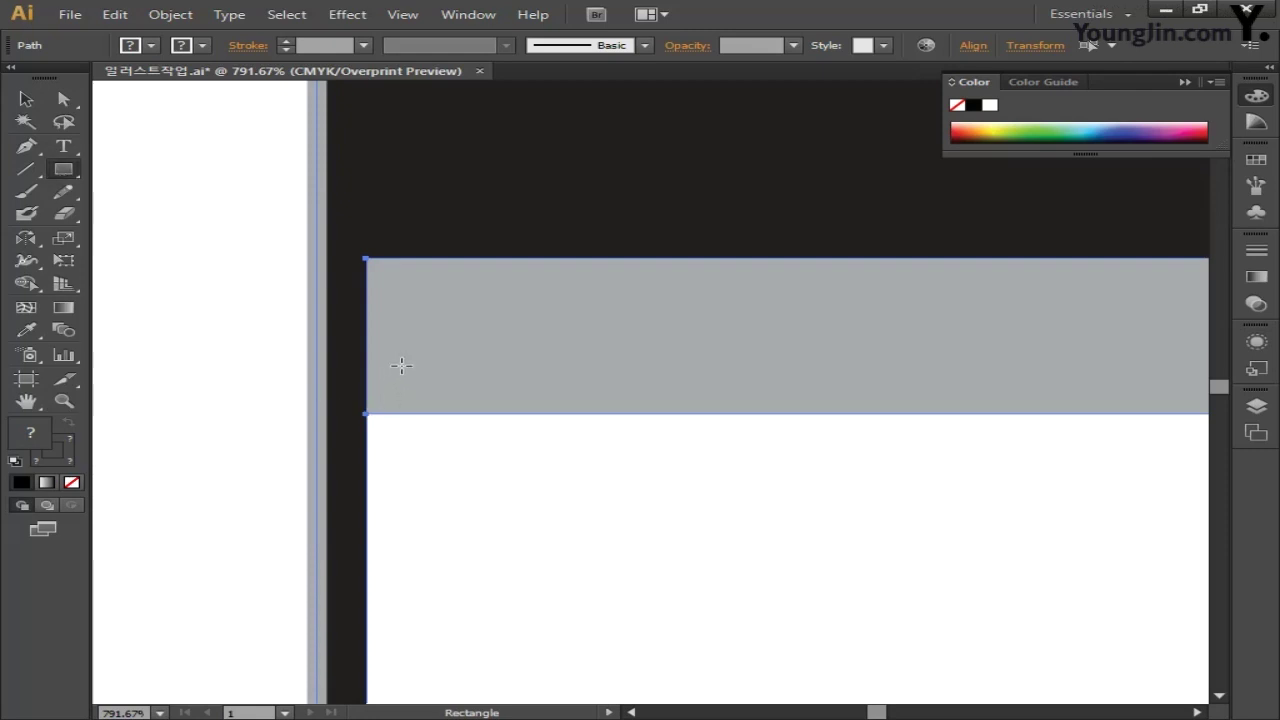
left_click_drag(388, 377, 410, 405)
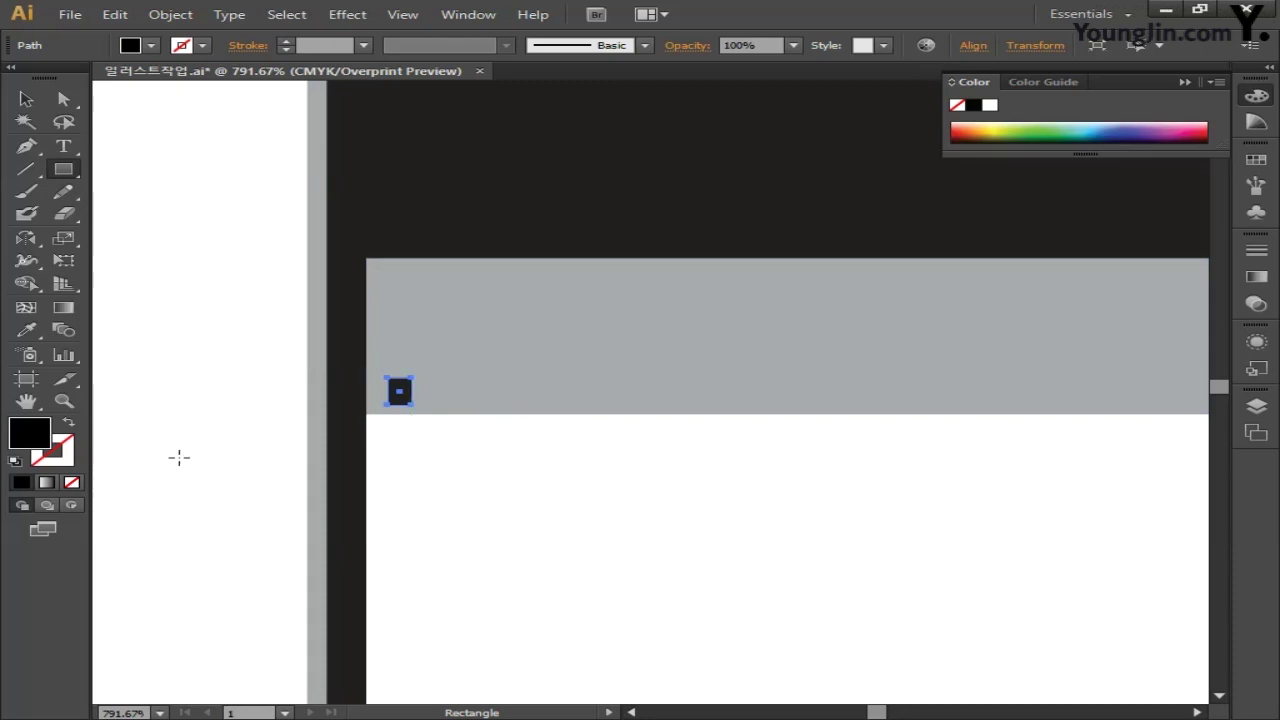
- Fill the tiny rectangle with C 0, M 0, Y 0, K 0
double_click(36, 440)
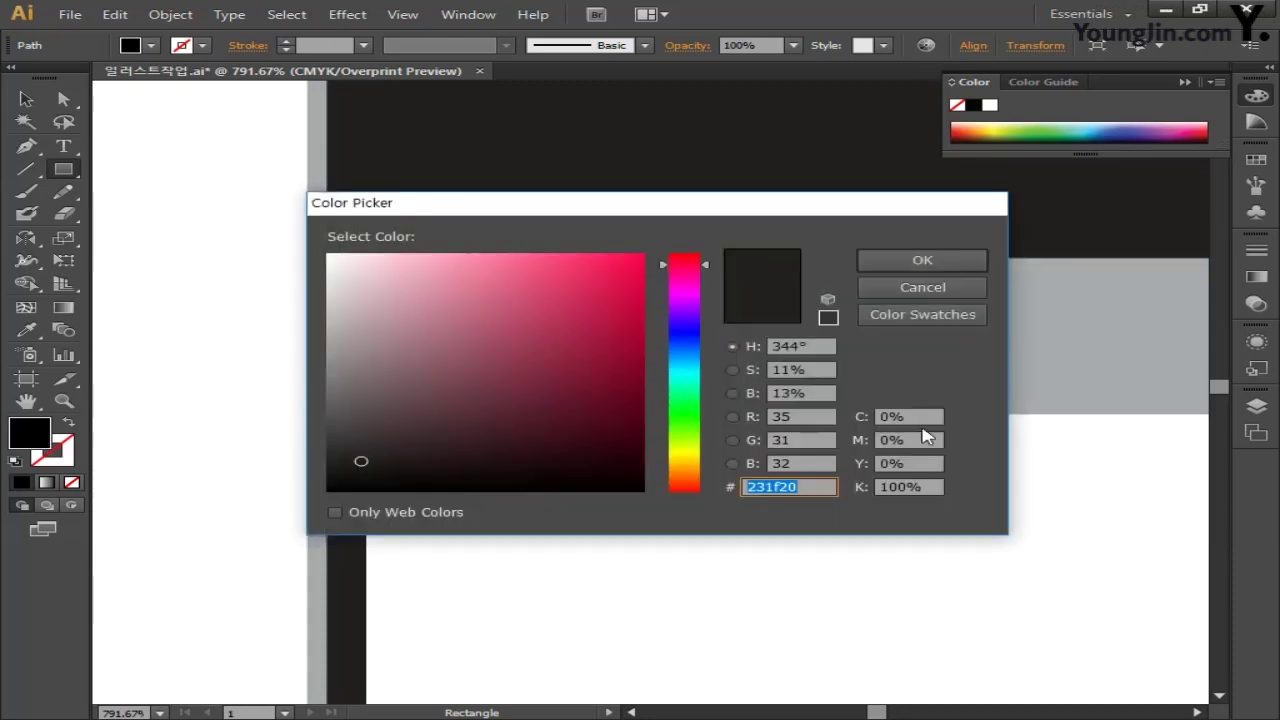
left_click(900, 416)
key("Tab")
key("Tab")
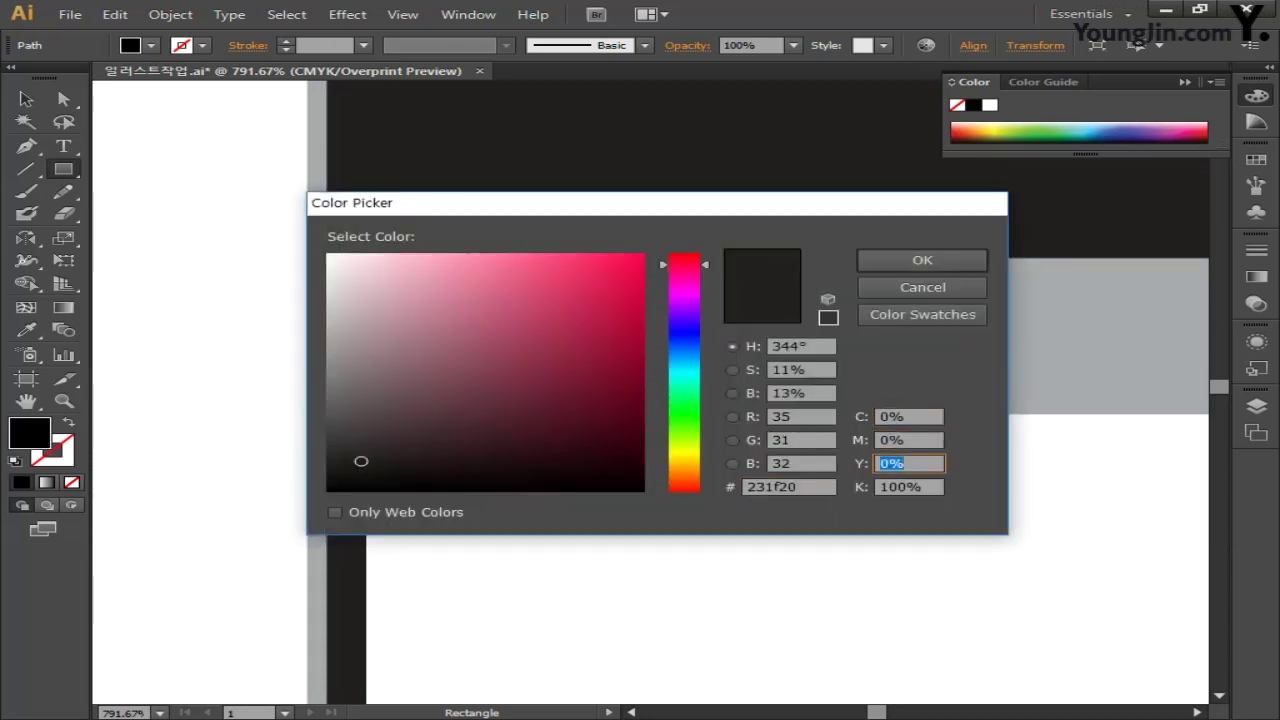
key("Tab")
type("0")
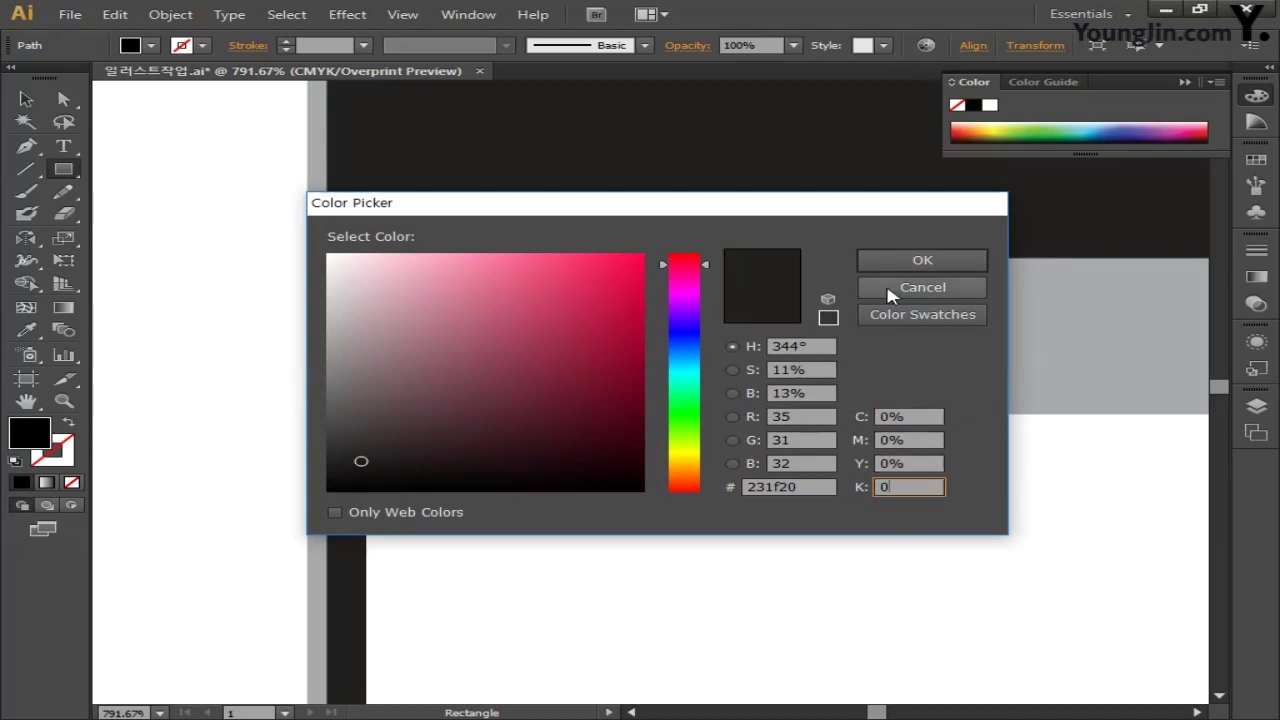
left_click(912, 260)
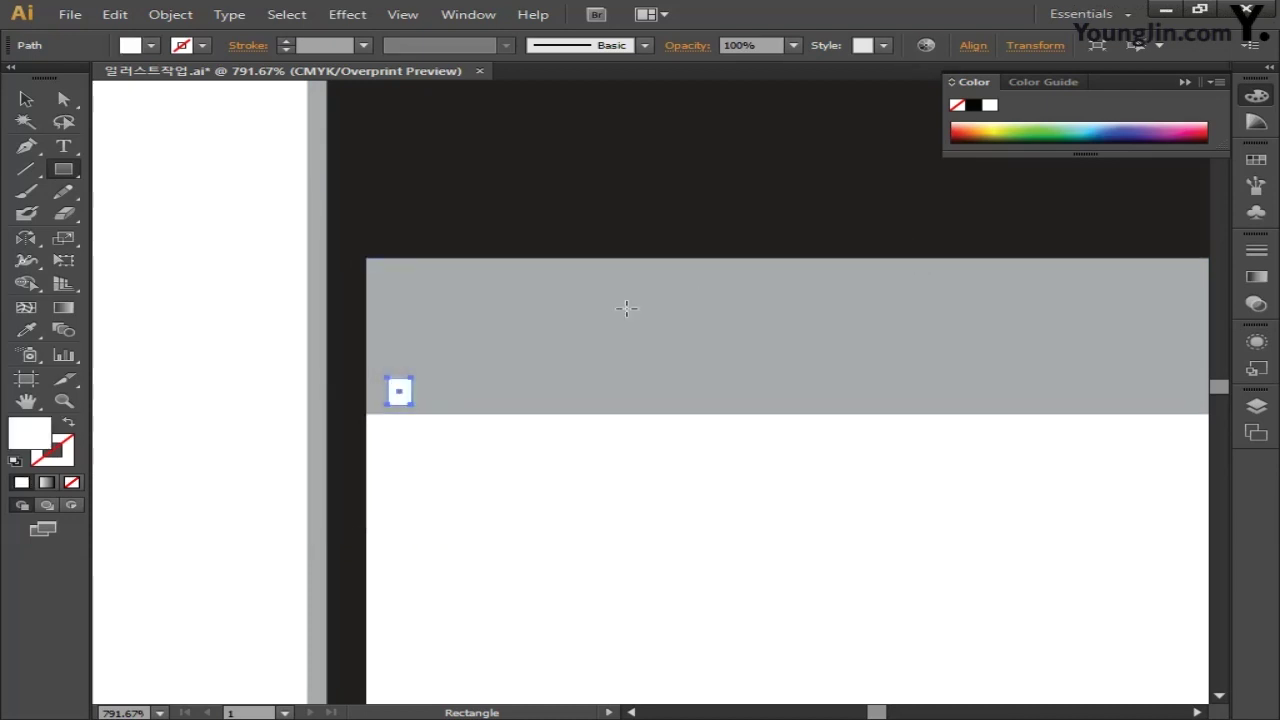
- Copy the small white rectangle horizontally and repeat the copy to make an evenly spaced row of five
left_click(26, 98)
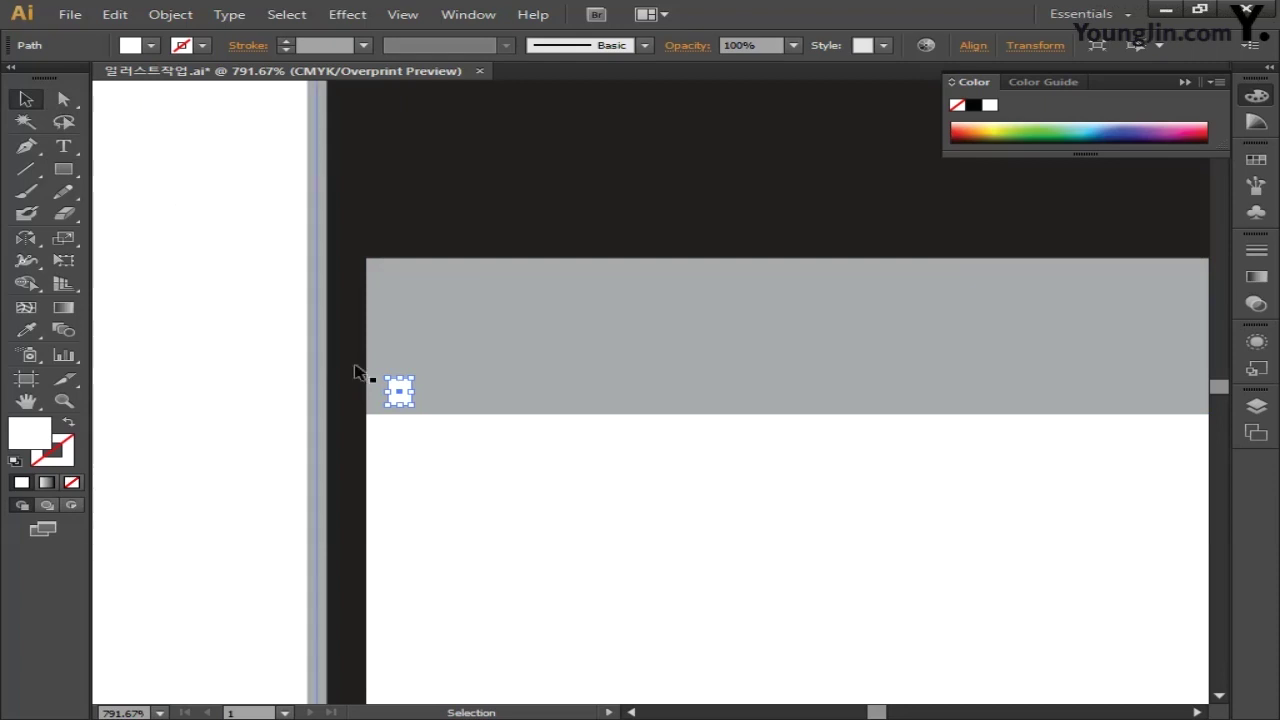
left_click_drag(397, 392, 438, 394)
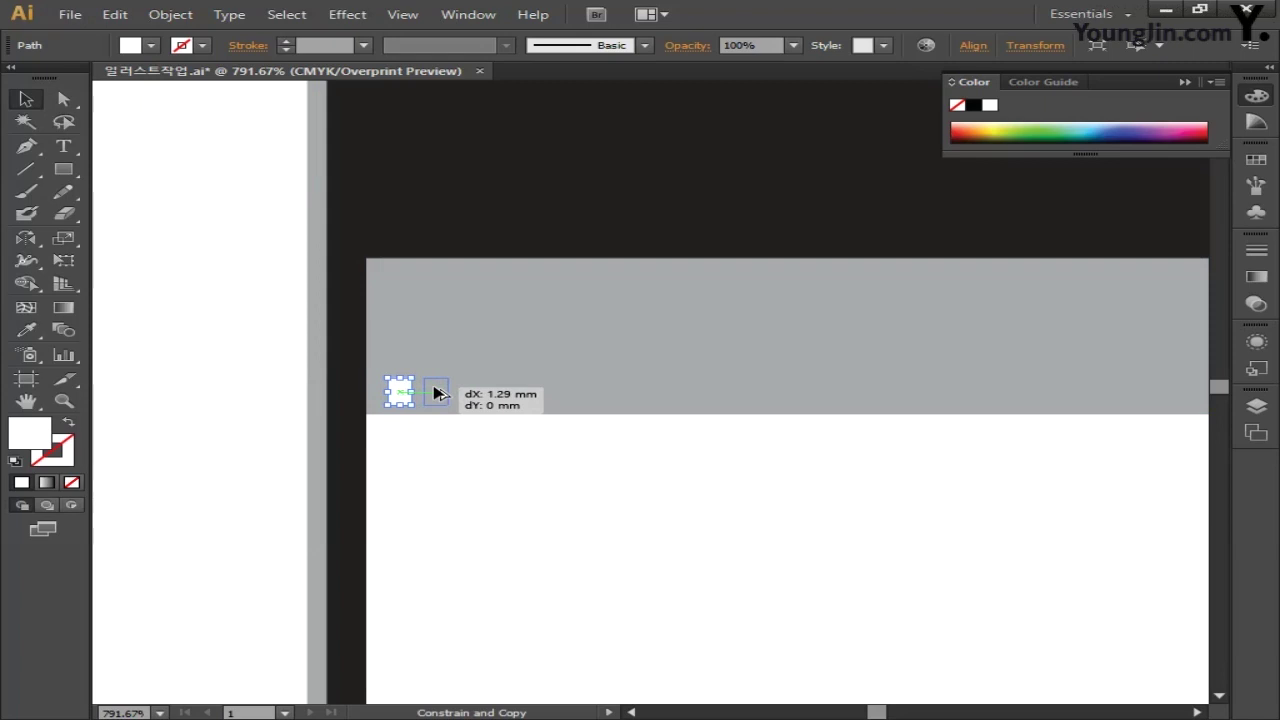
left_click_drag(438, 394, 434, 391)
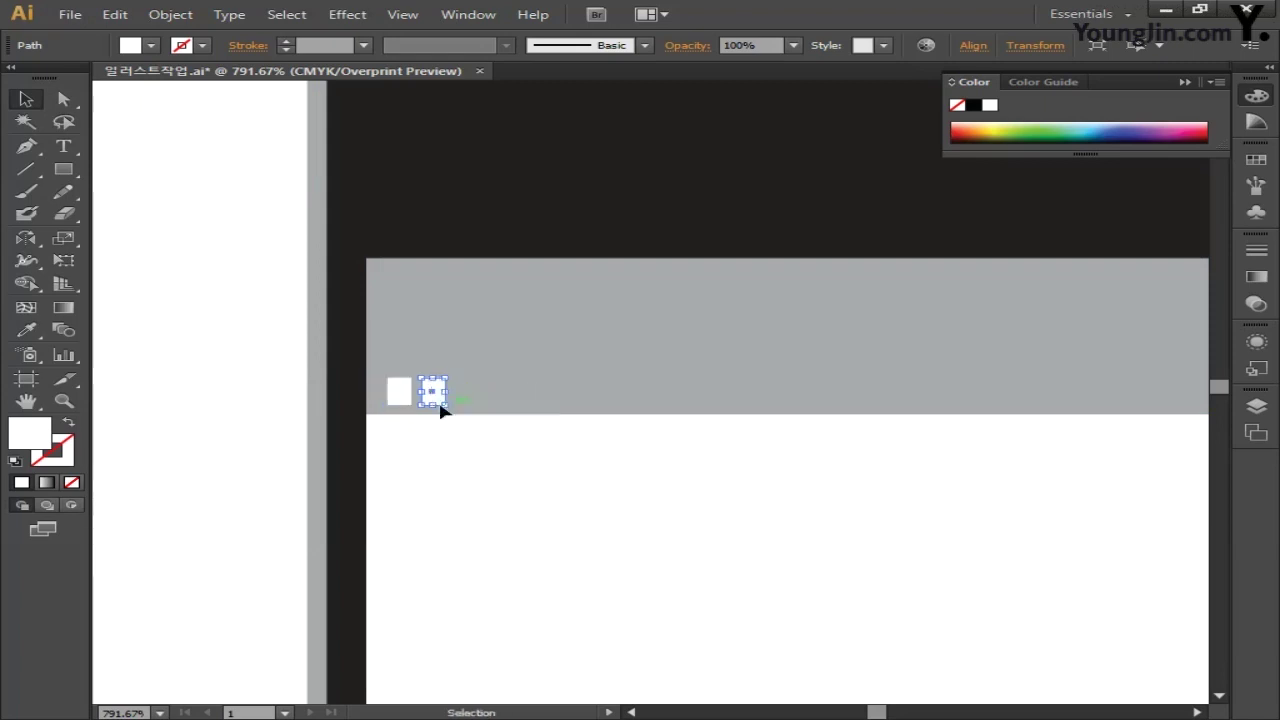
key("ctrl+d")
key("ctrl+d")
key("ctrl+d")
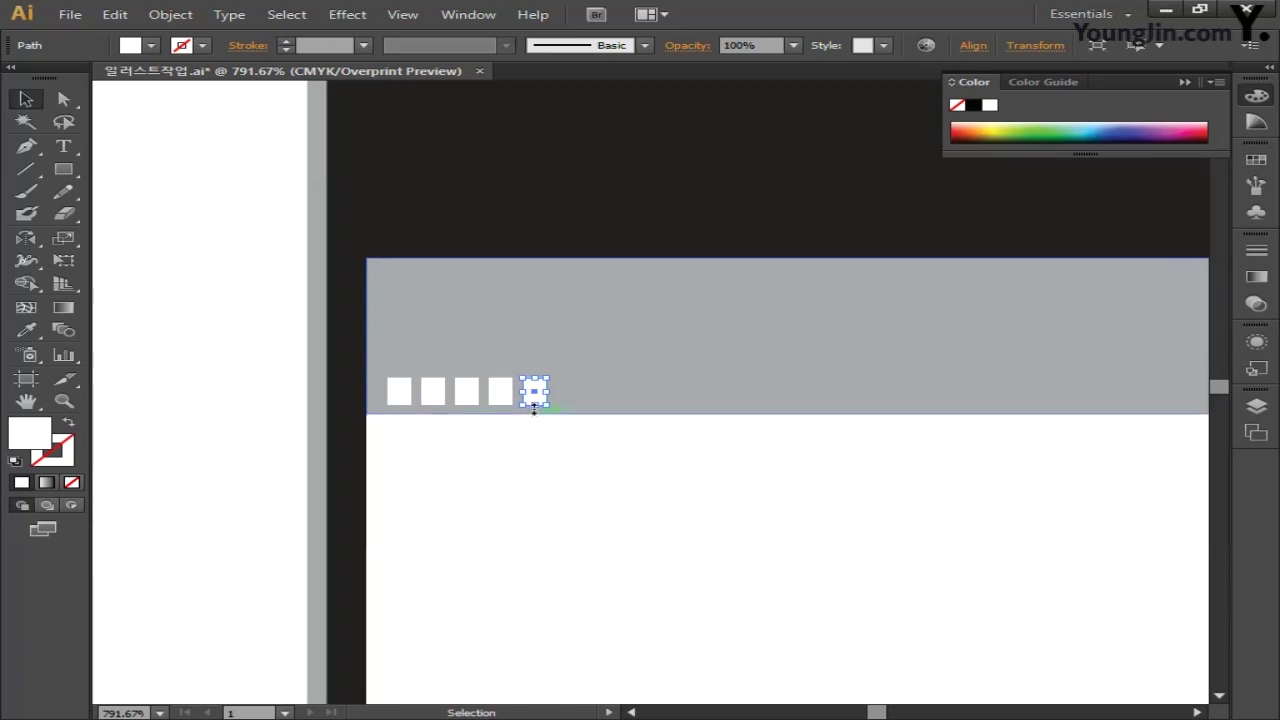
- Stretch the last four small rectangles upward to different heights so the row forms ascending signal bars
left_click_drag(535, 381, 557, 278)
left_click(500, 392)
left_click_drag(501, 377, 551, 305)
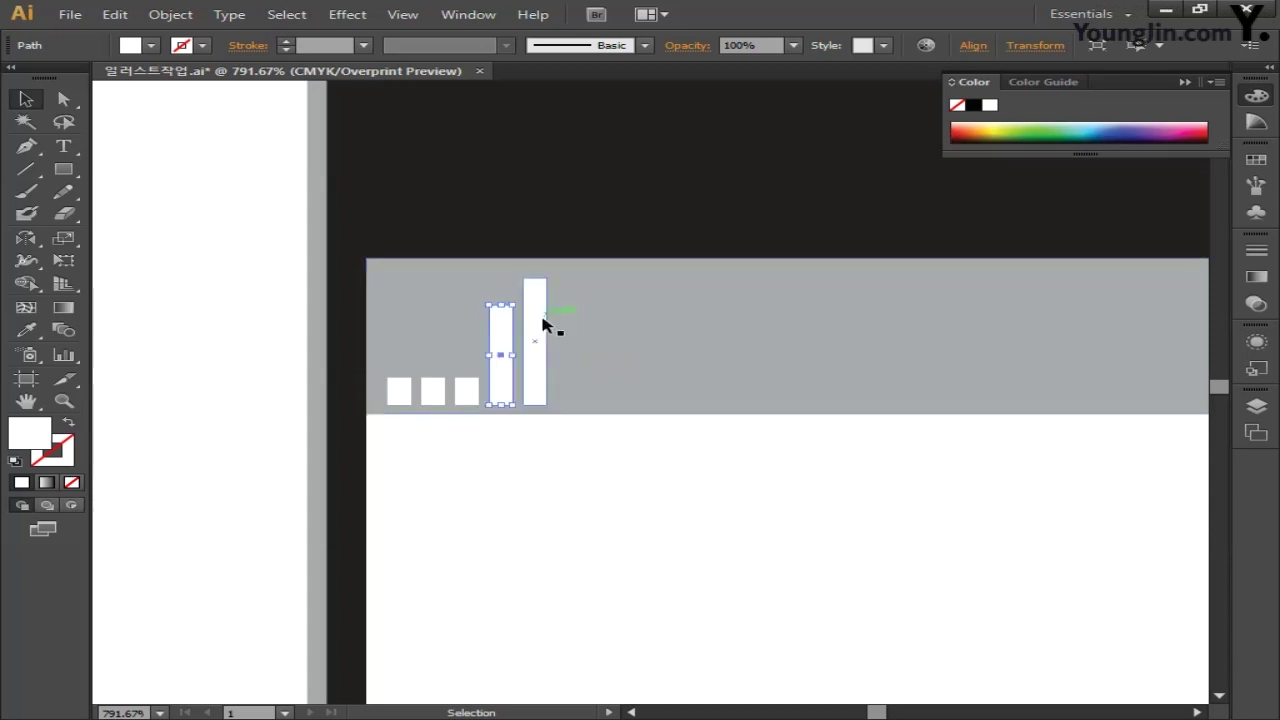
left_click(467, 390)
left_click_drag(467, 378, 521, 331)
left_click(437, 400)
left_click_drag(433, 379, 455, 355)
left_click(590, 448)
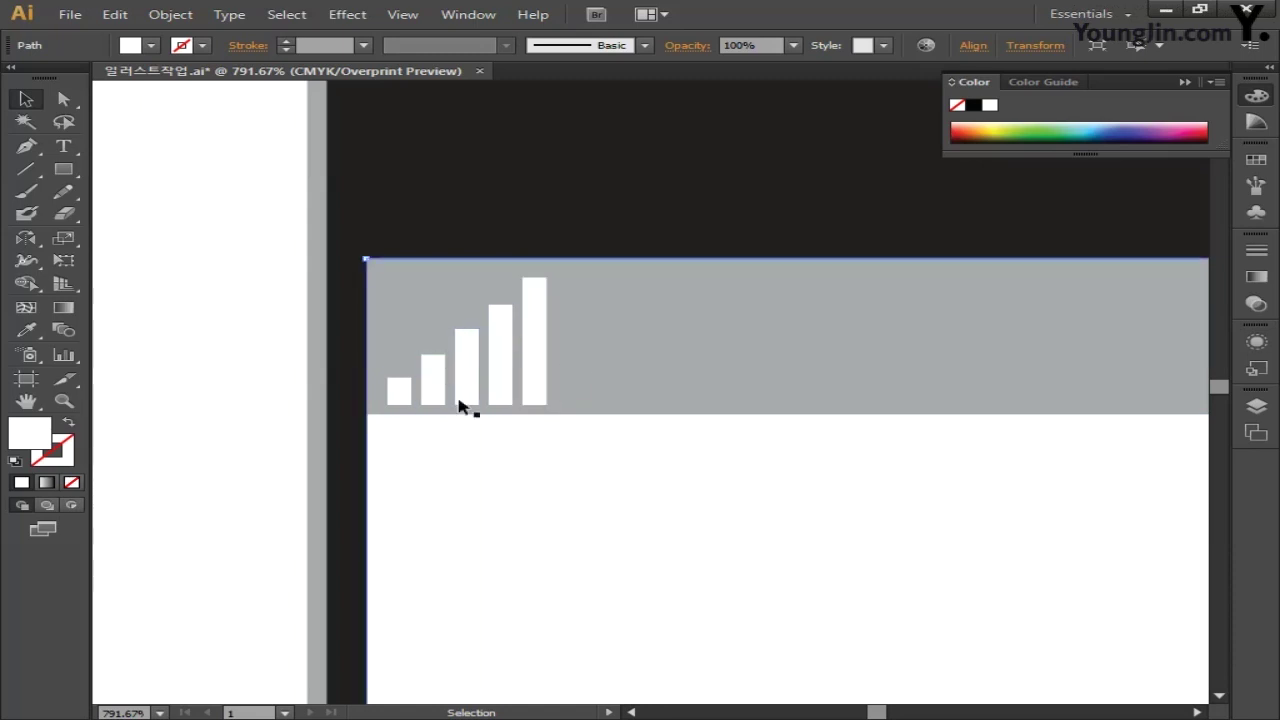
- Draw an open Bluetooth symbol path with the Pen tool near the right end of the grey strip
left_click(27, 147)
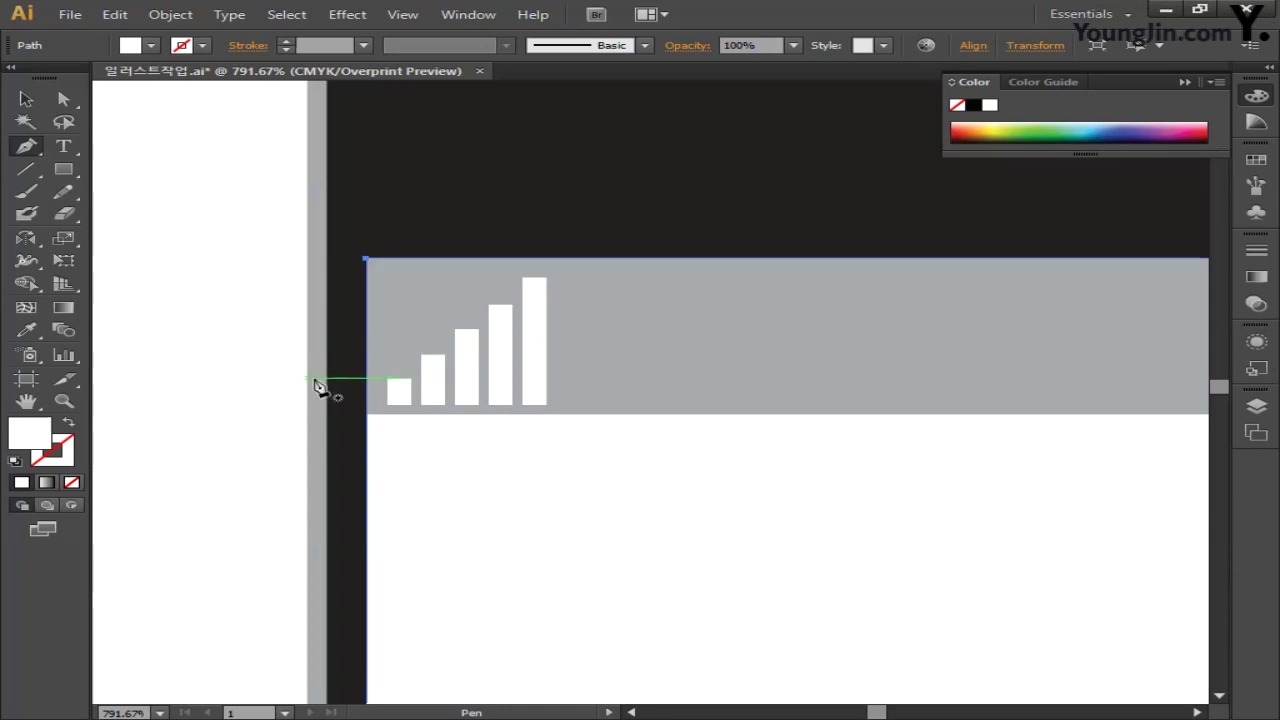
key("space")
left_click_drag(814, 446, 395, 450)
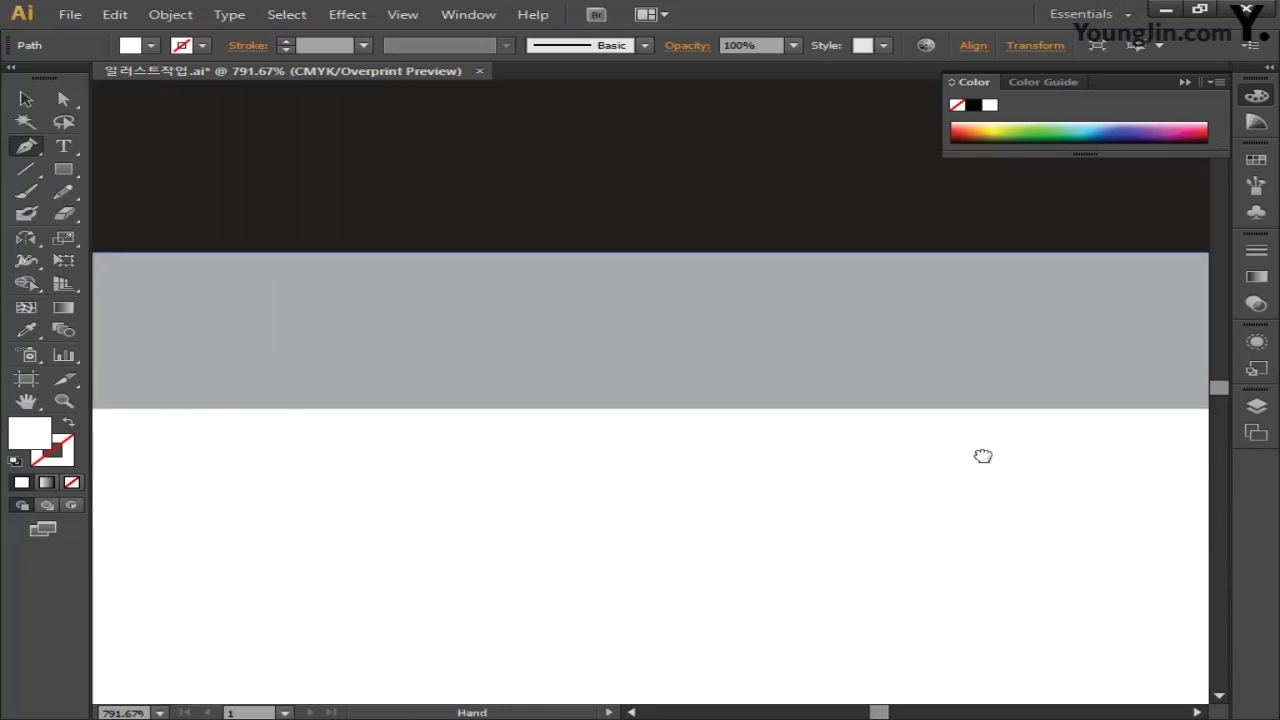
left_click_drag(983, 454, 772, 447)
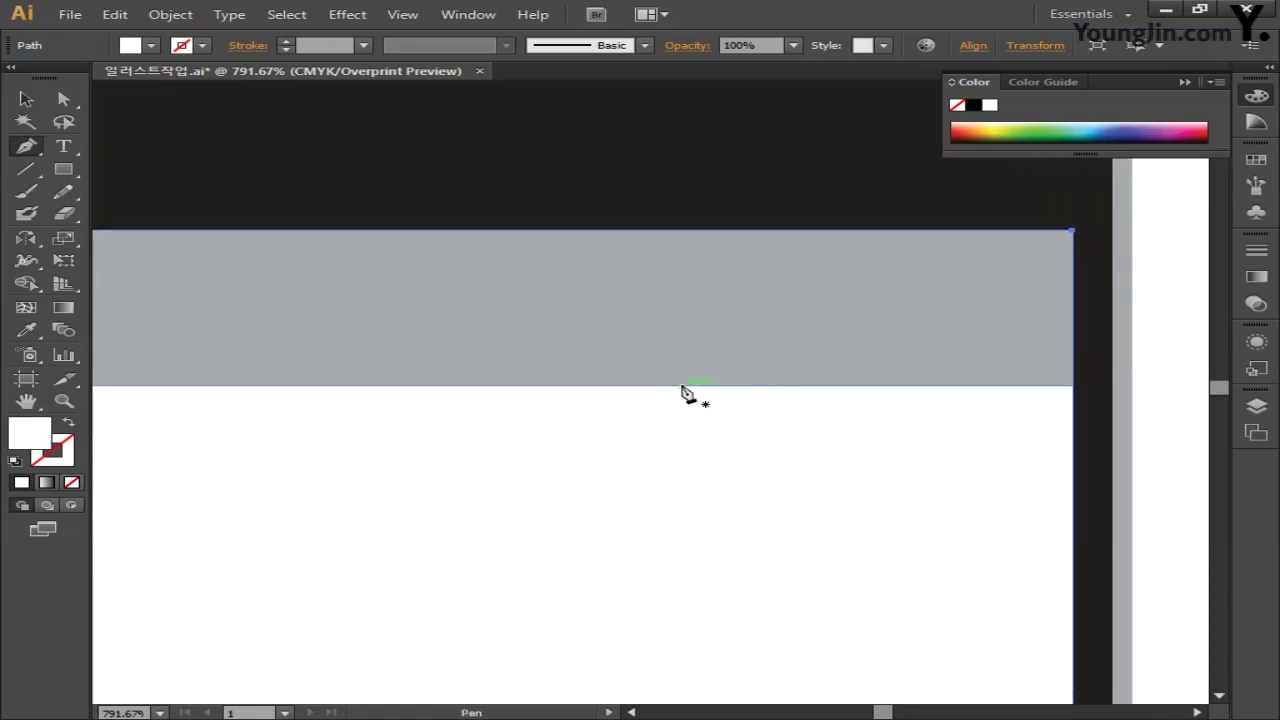
left_click(637, 286)
left_click(720, 352)
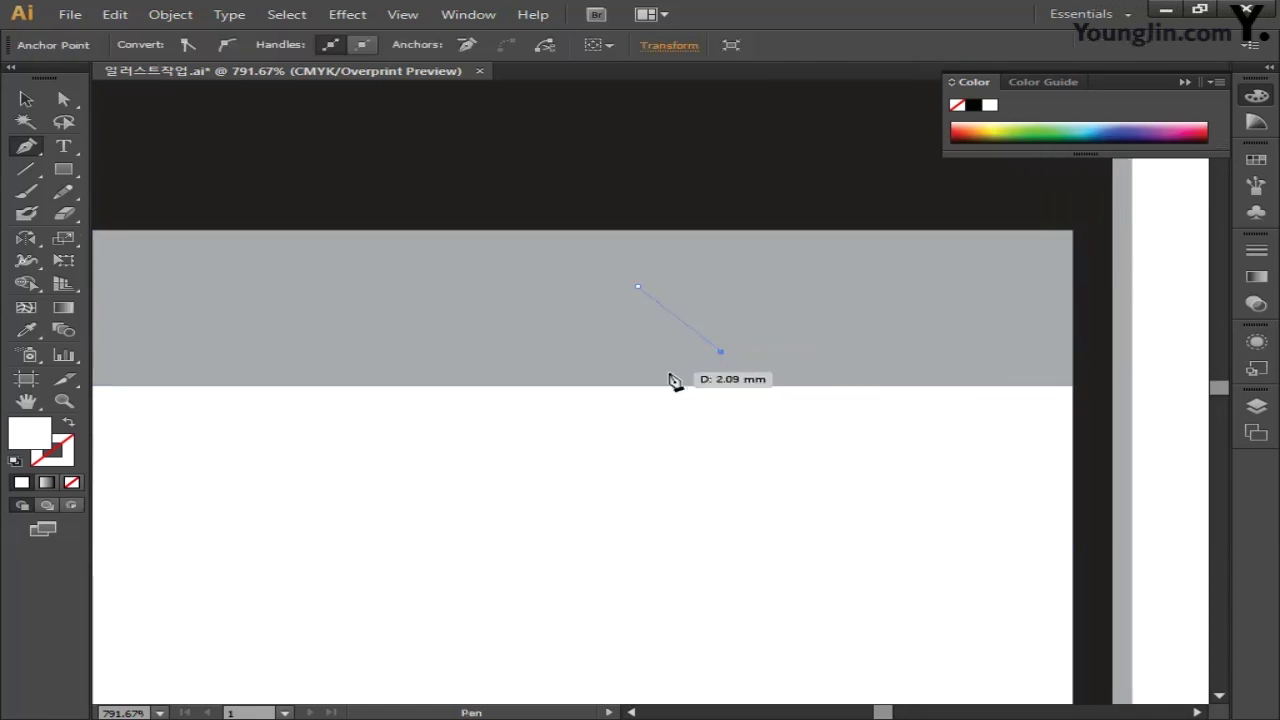
left_click(684, 374)
left_click(684, 244)
left_click(712, 282)
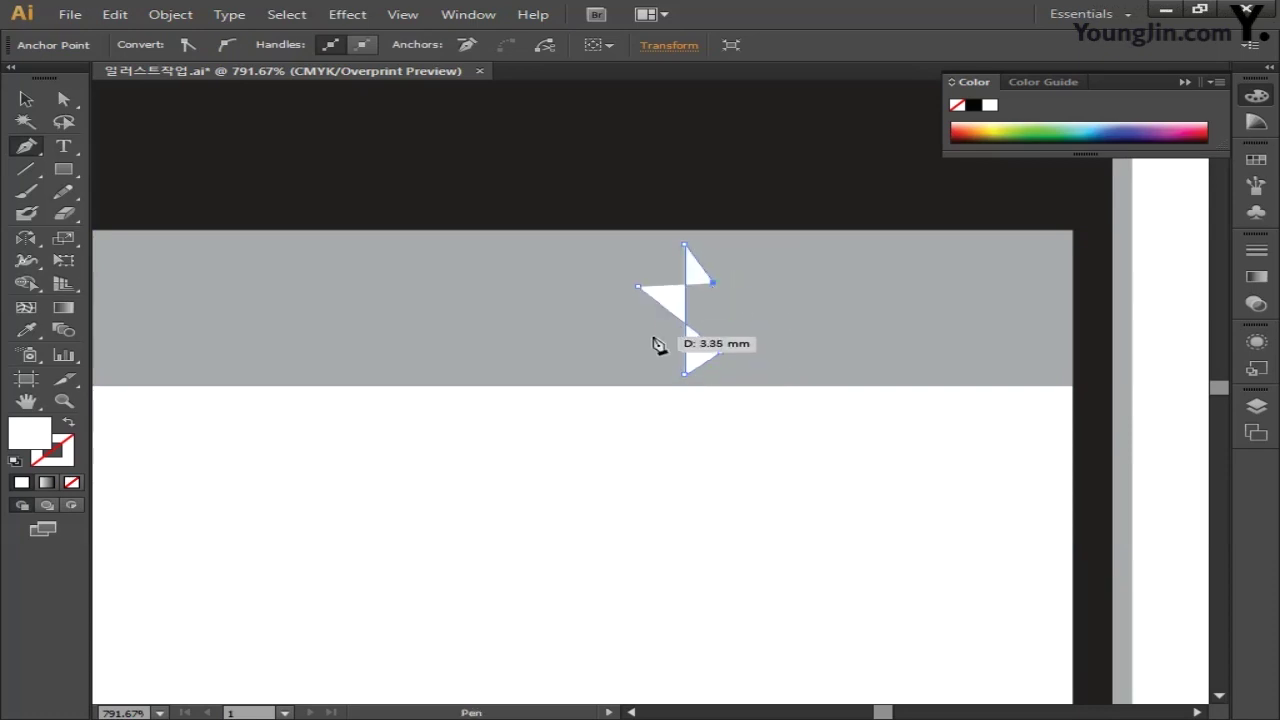
left_click(651, 337)
- Reposition the Bluetooth path's left and right anchor points to make its arms more even and symmetrical
left_click(26, 146)
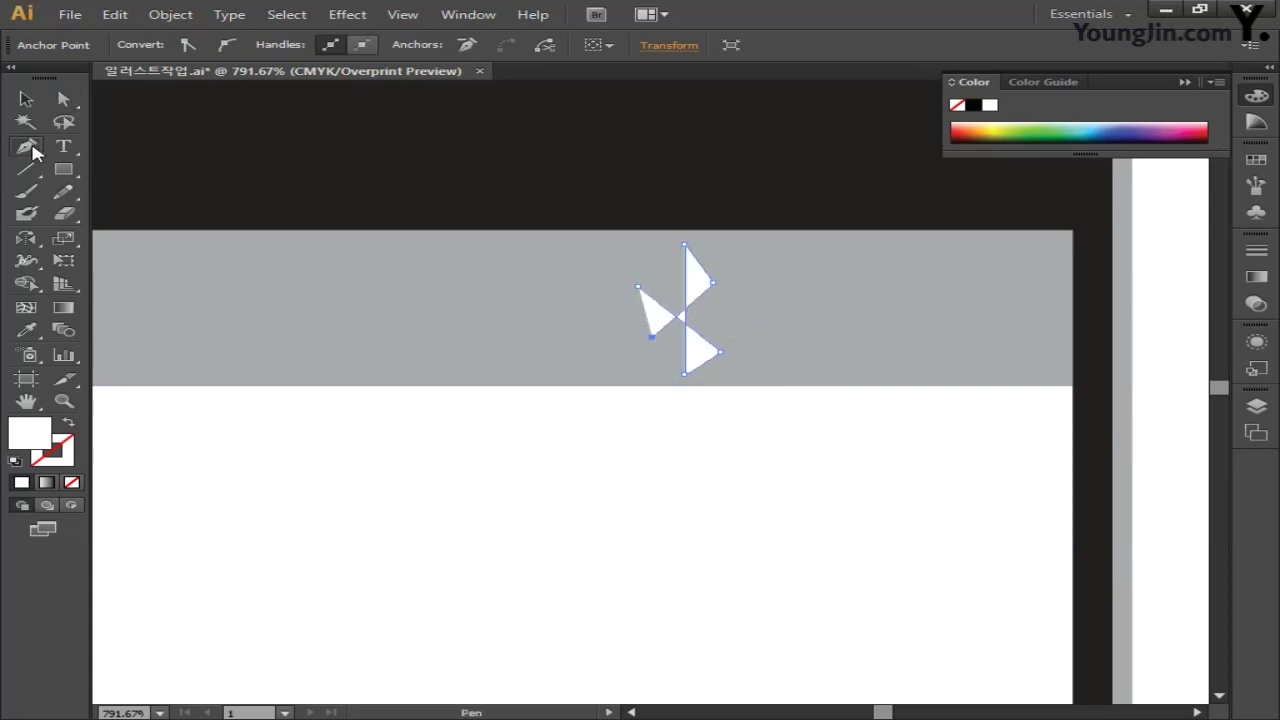
left_click(660, 340, "ctrl")
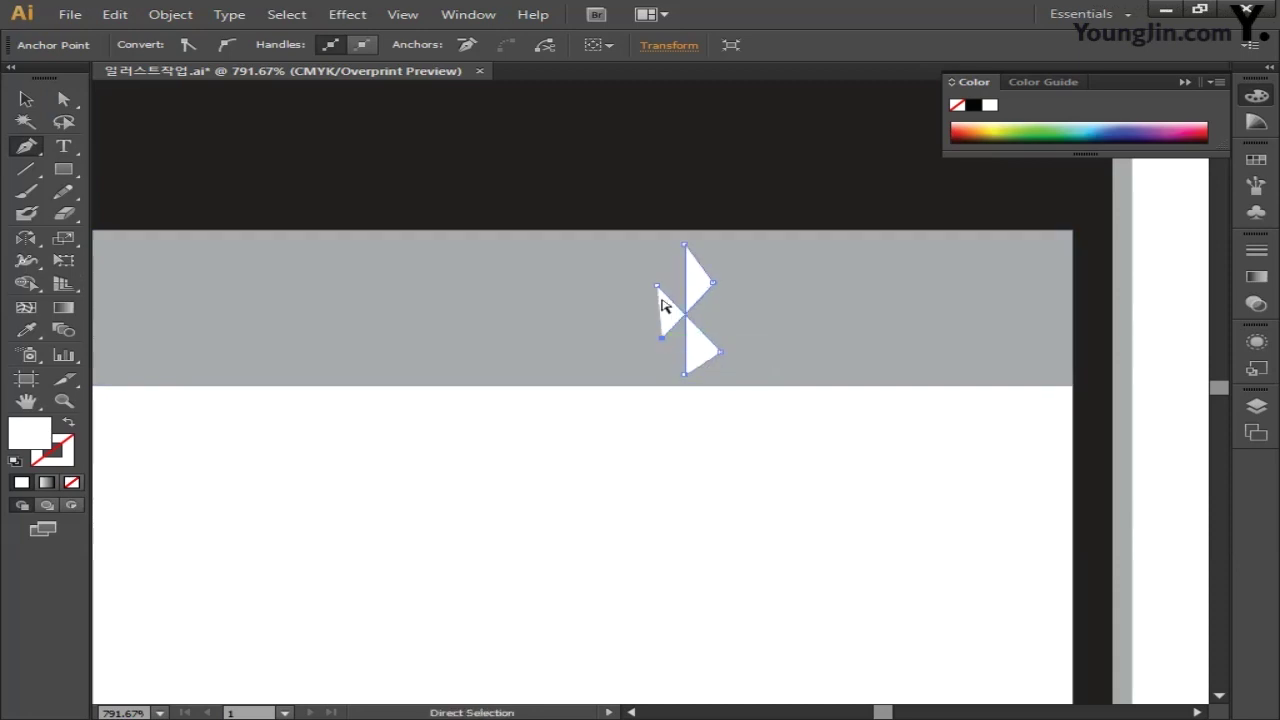
left_click_drag(664, 301, 666, 294)
left_click_drag(721, 351, 720, 337)
left_click_drag(713, 281, 720, 279)
left_click_drag(665, 340, 662, 337)
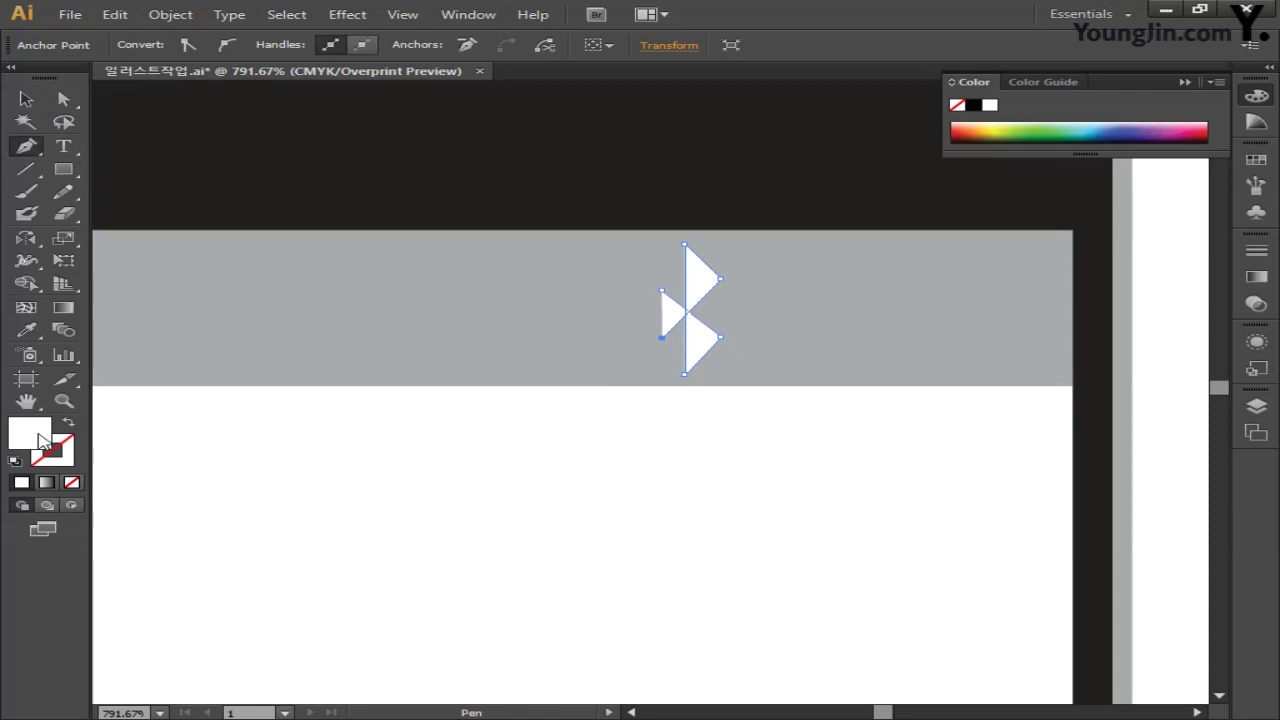
- Remove the Bluetooth path's fill and set its stroke colour to C 0, M 0, Y 0, K 0
left_click(71, 482)
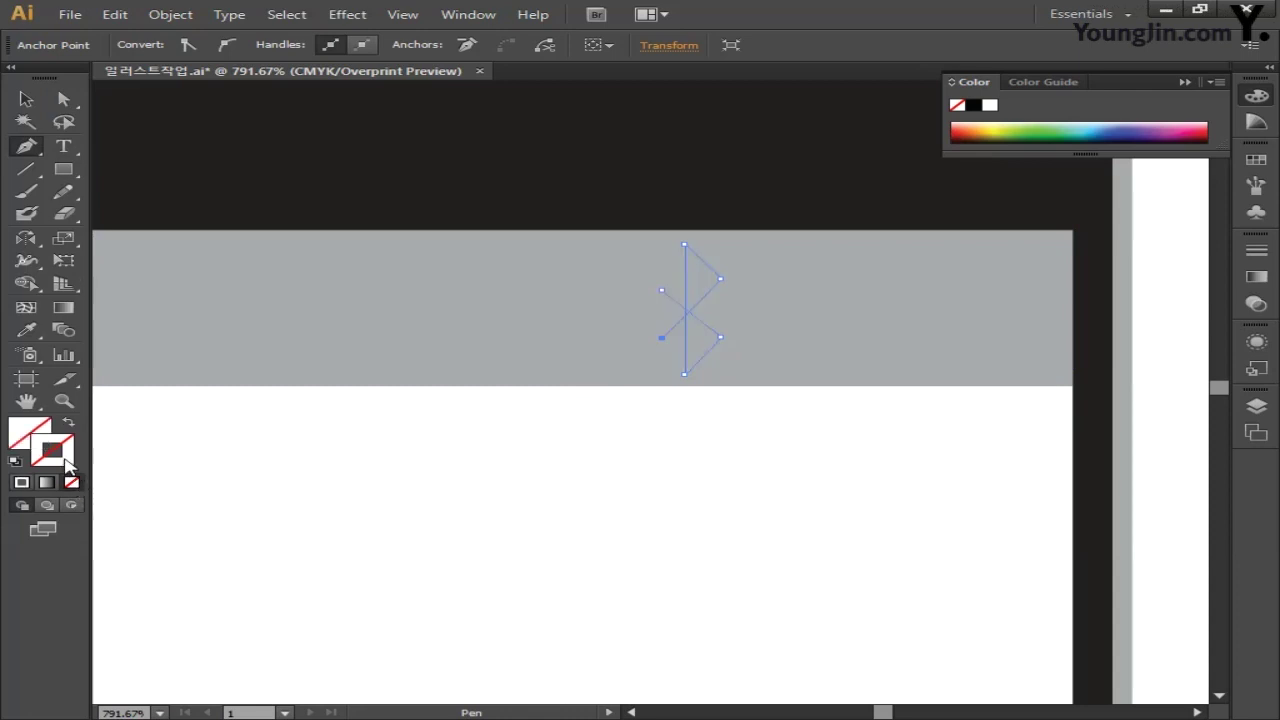
double_click(64, 460)
left_click(913, 424)
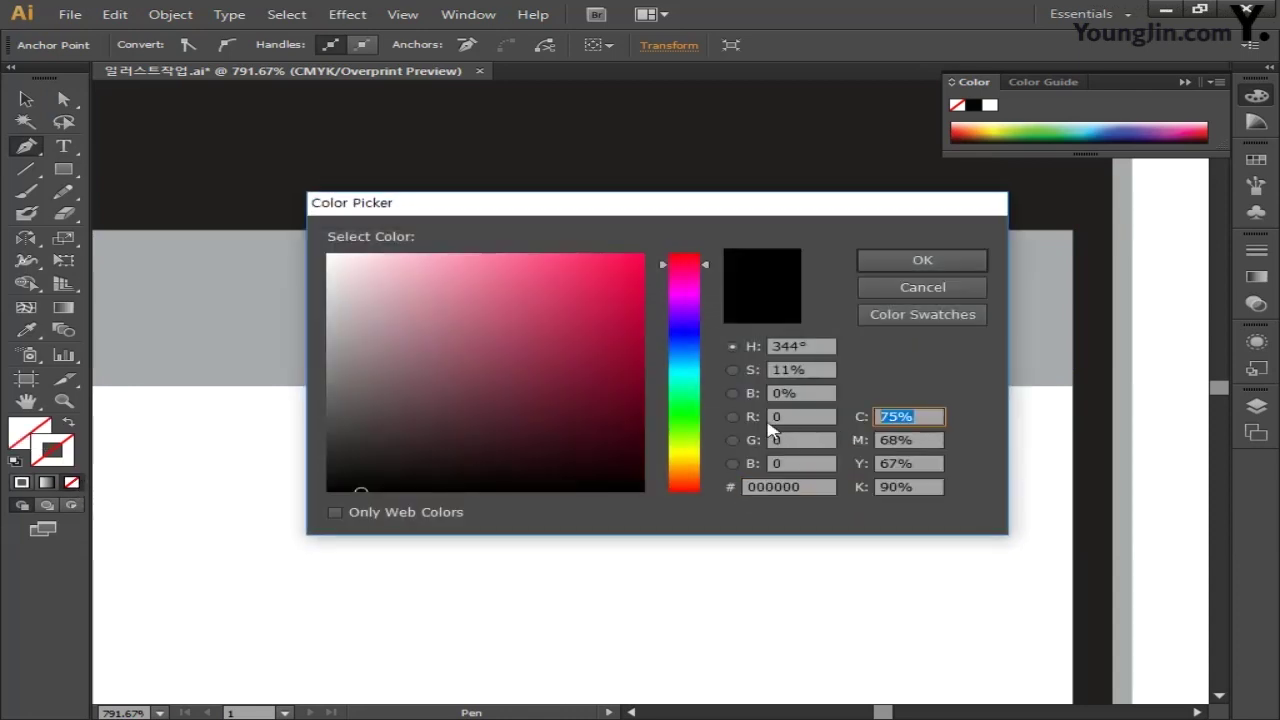
type("0")
key("Tab")
type("0")
key("Tab")
type("0")
key("Tab")
type("0")
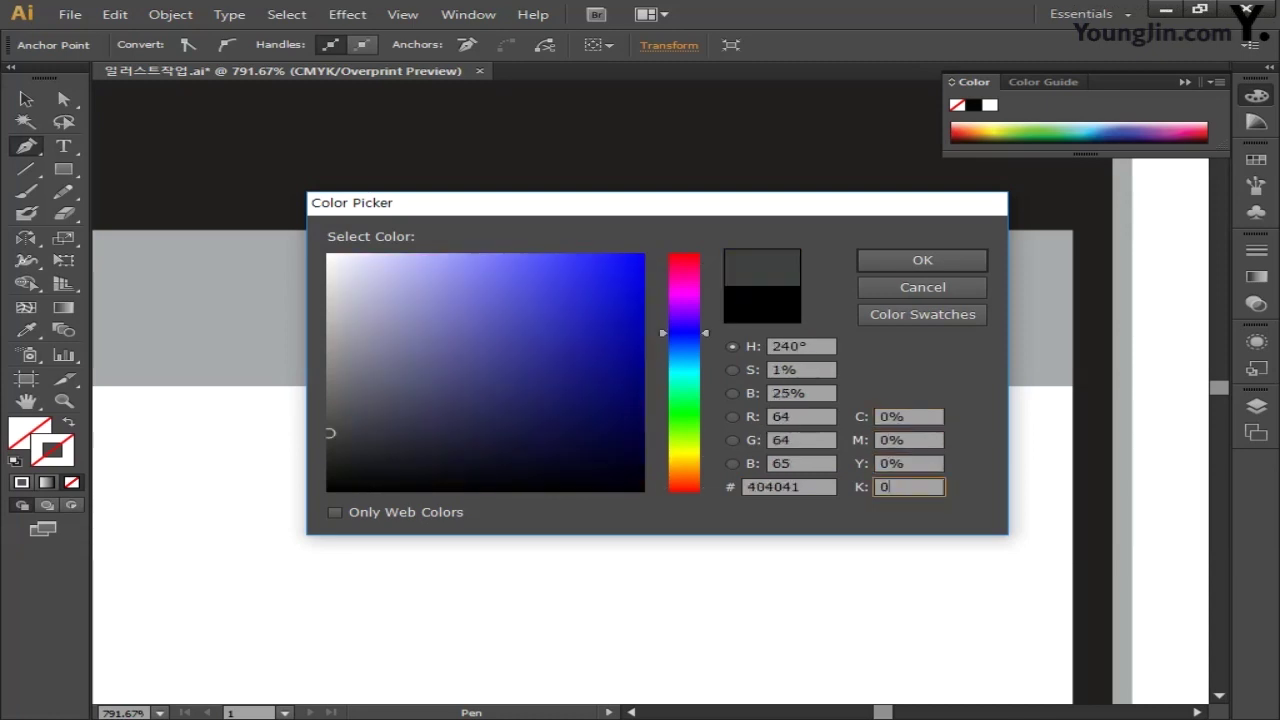
left_click(922, 260)
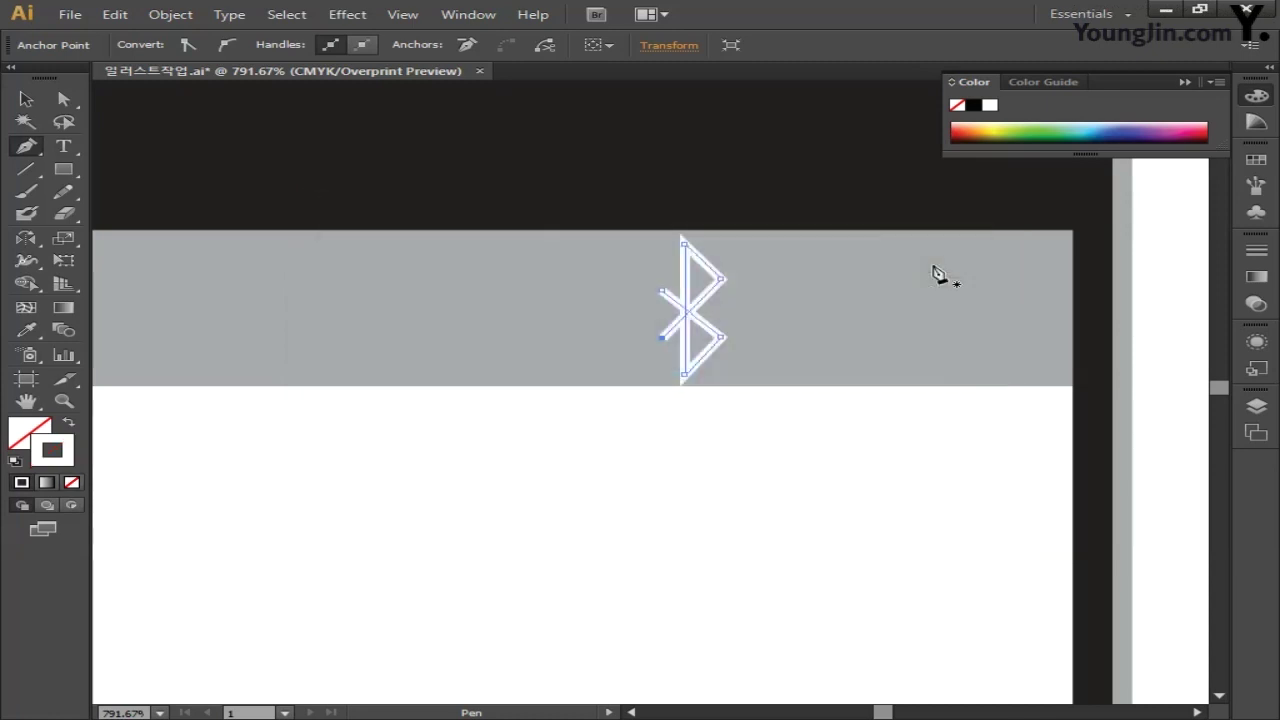
- Reduce the Bluetooth symbol's height slightly and set its stroke weight to 1.4 pt
left_click(26, 99)
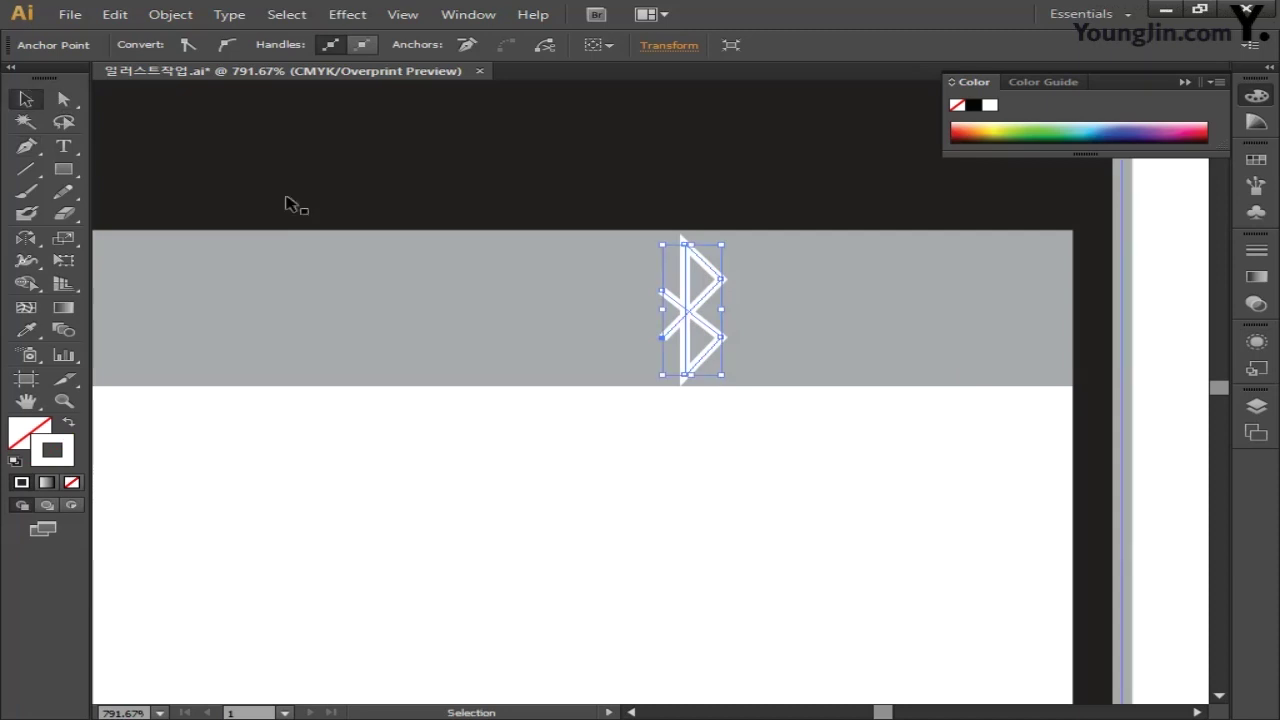
left_click_drag(692, 375, 689, 362)
left_click(286, 41)
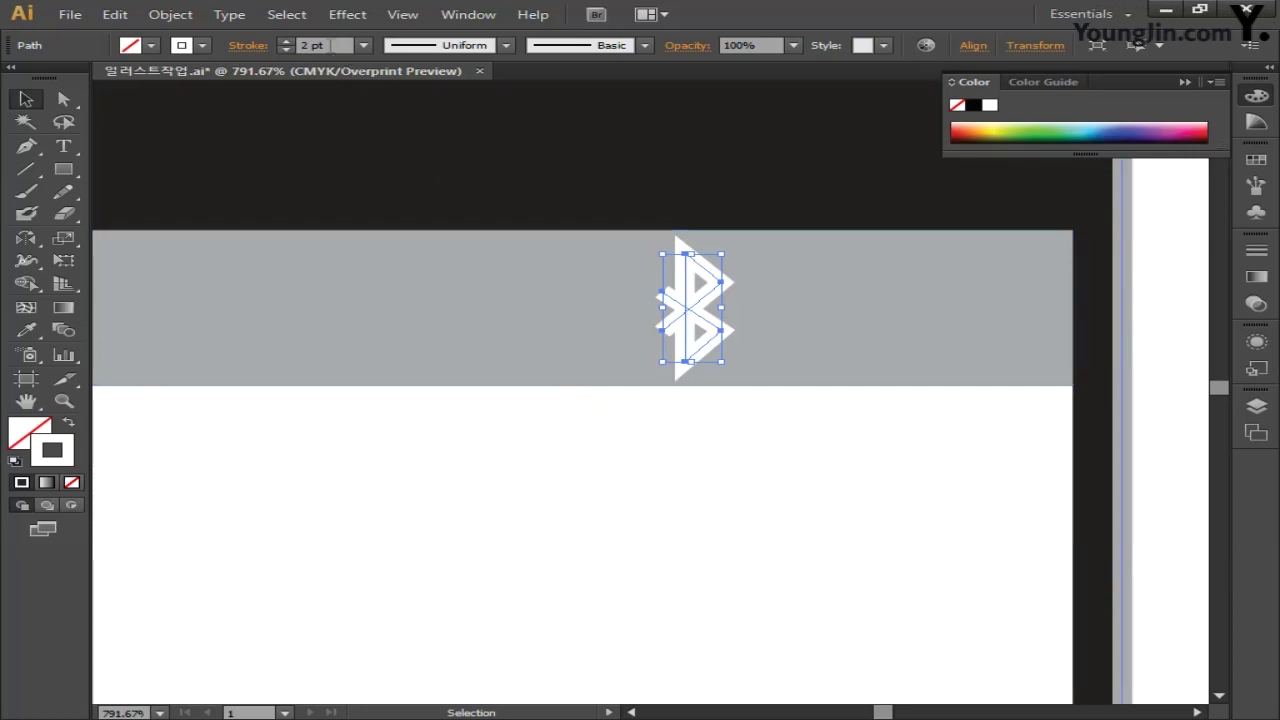
left_click(335, 45)
type("1.4")
key("Return")
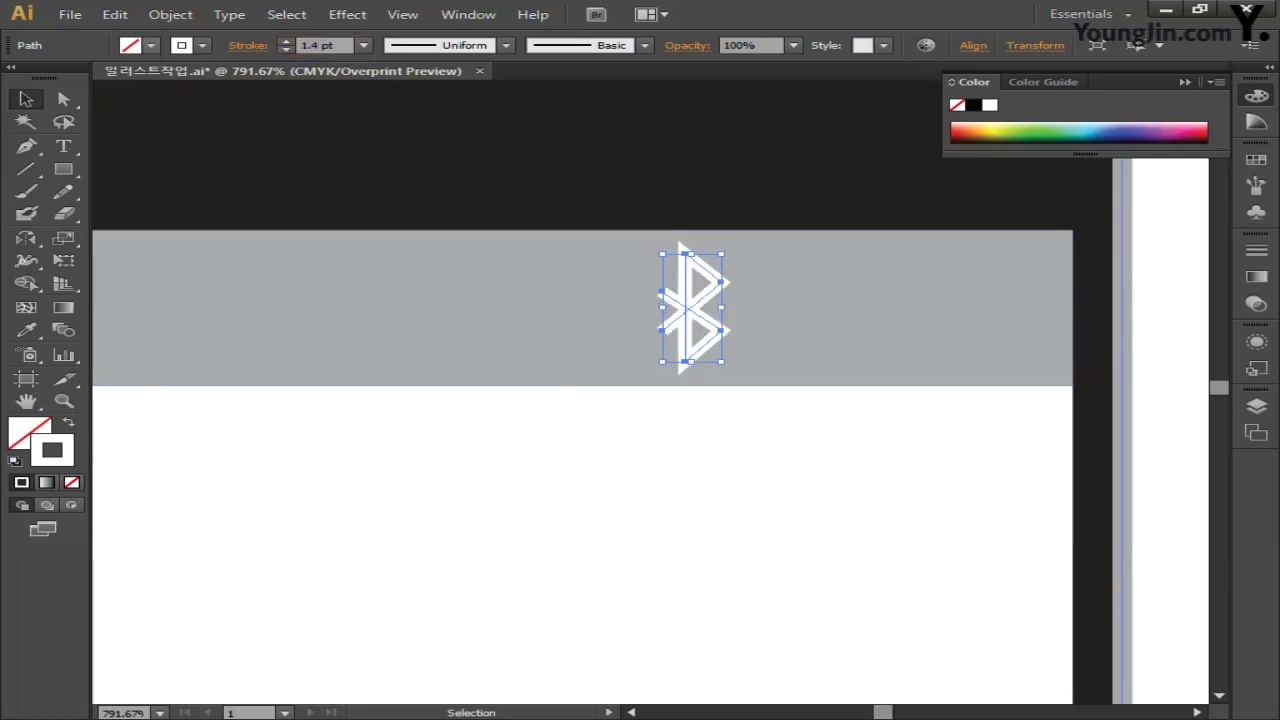
left_click(697, 441)
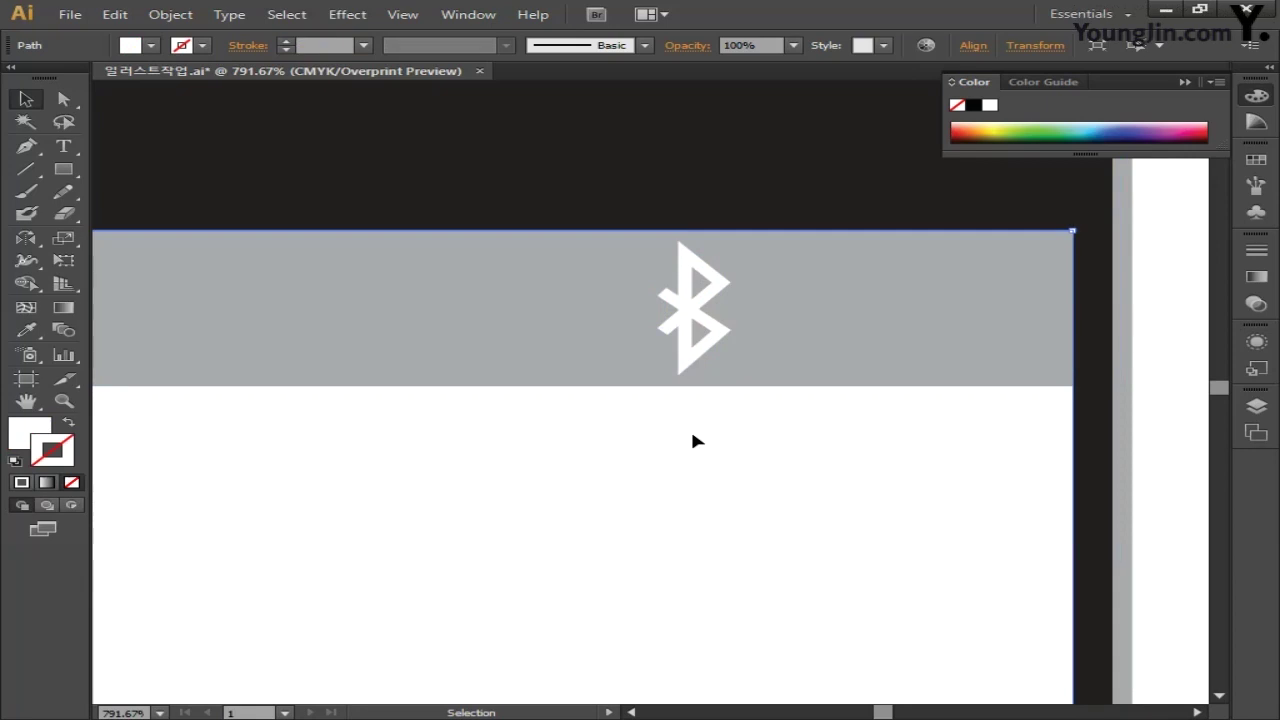
- Draw a white rectangle on the grey strip just right of the Bluetooth symbol and nudge it up slightly to centre it vertically
left_click(63, 169)
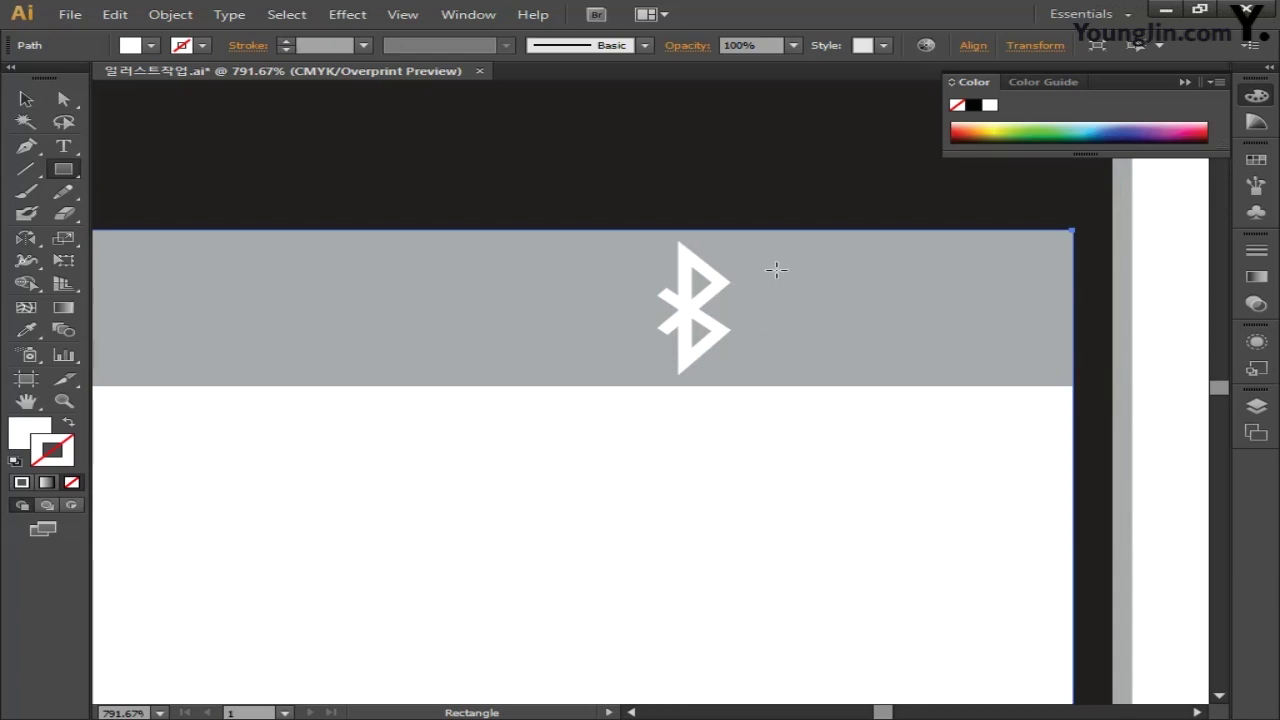
left_click_drag(776, 269, 996, 353)
key("v")
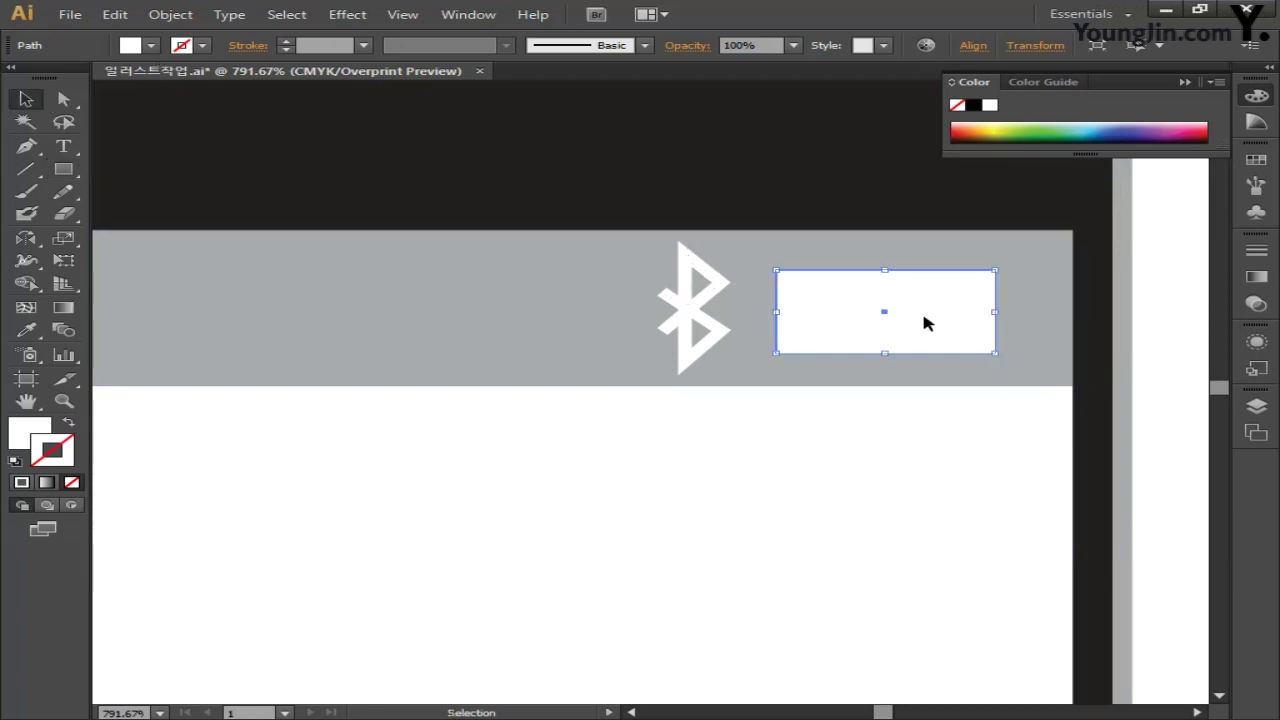
left_click_drag(925, 322, 925, 319)
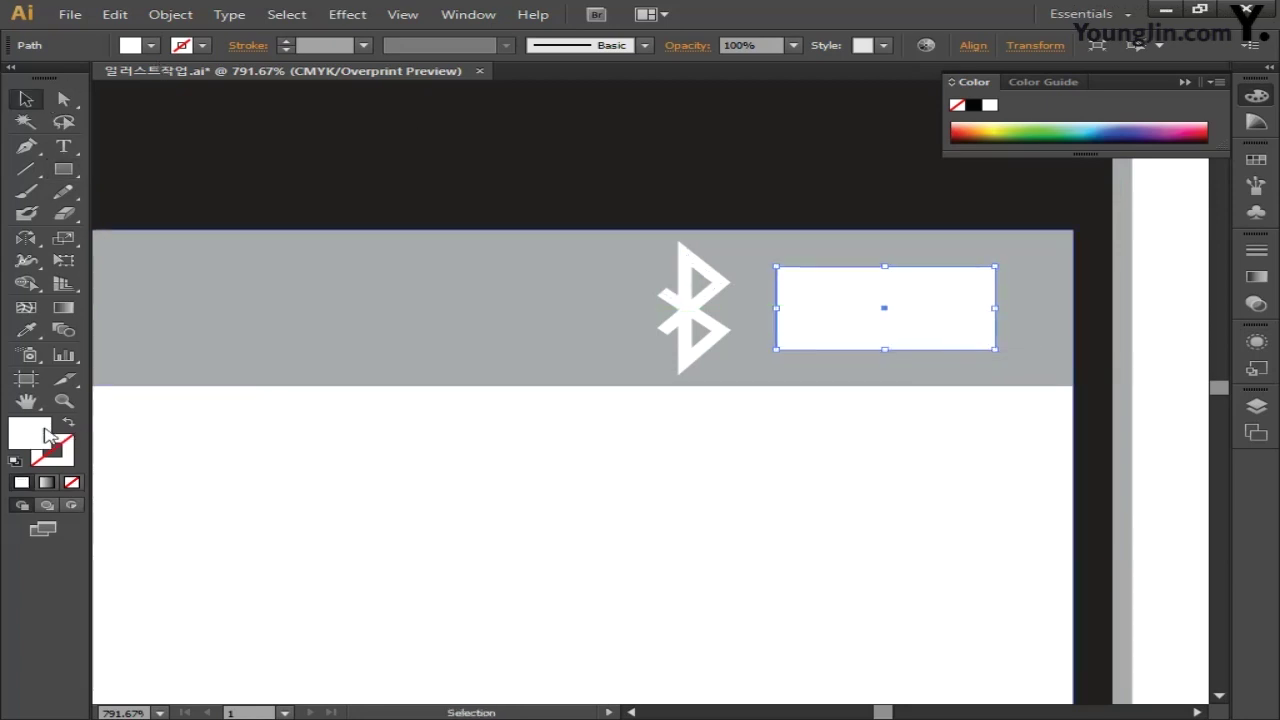
left_click(66, 457)
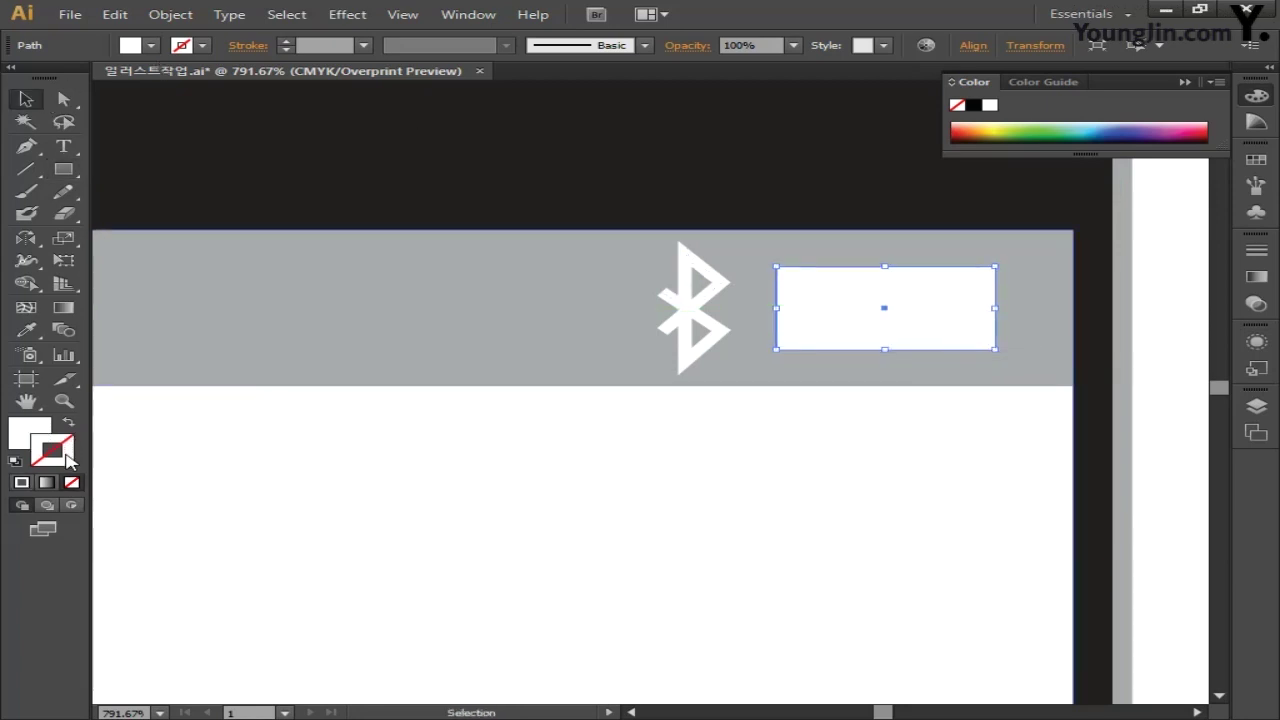
- Draw a rounded rectangle slightly larger than the white rectangle so that it surrounds it evenly on all sides
left_click(63, 169)
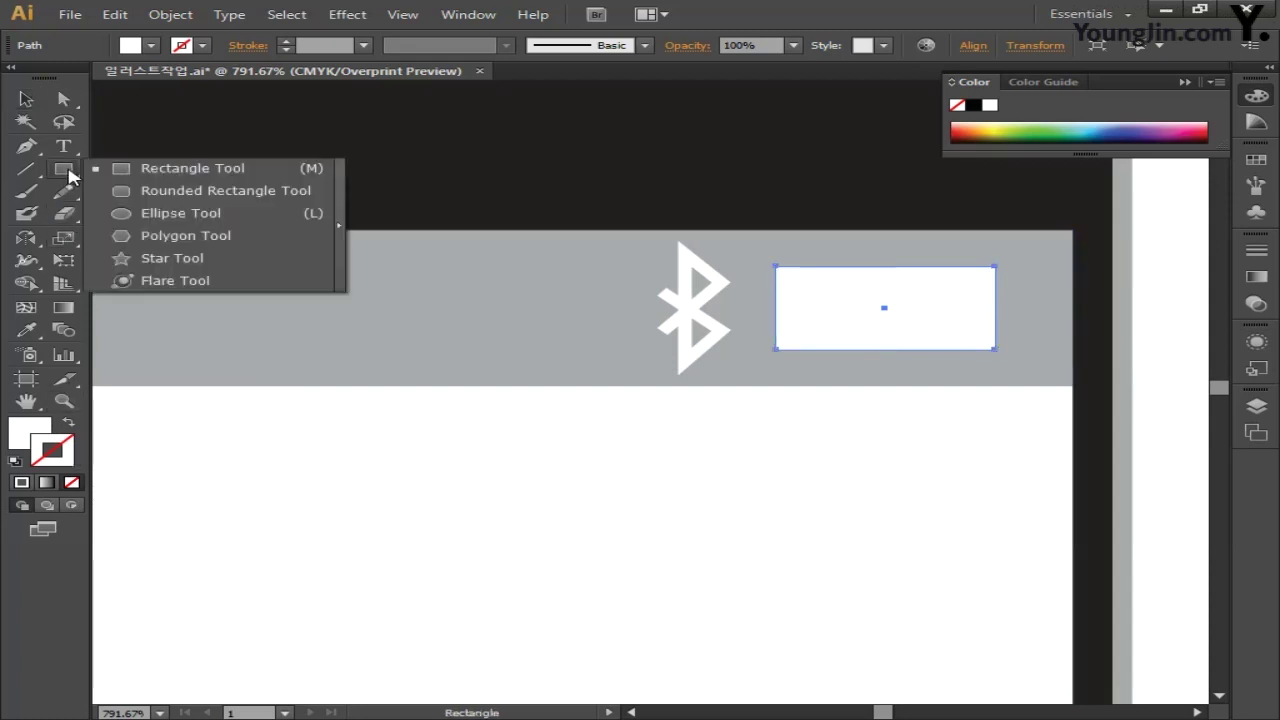
left_click(175, 190)
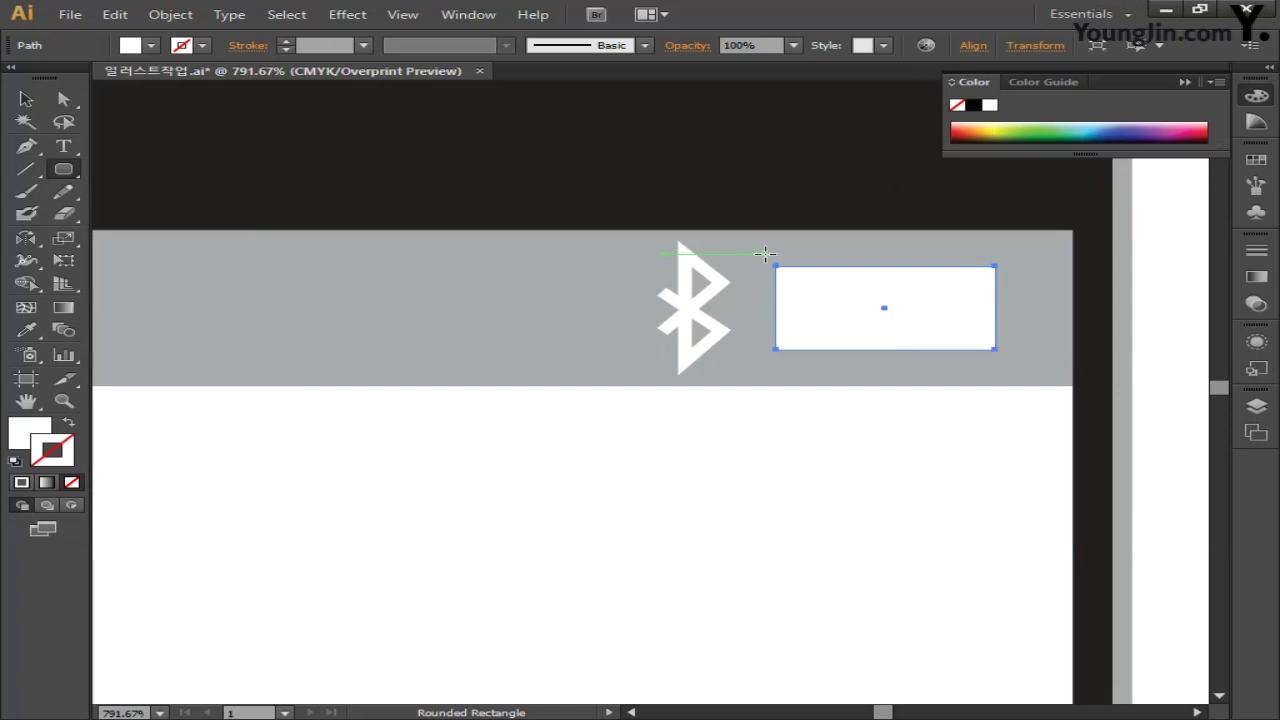
left_click_drag(764, 251, 1012, 364)
key("Left")
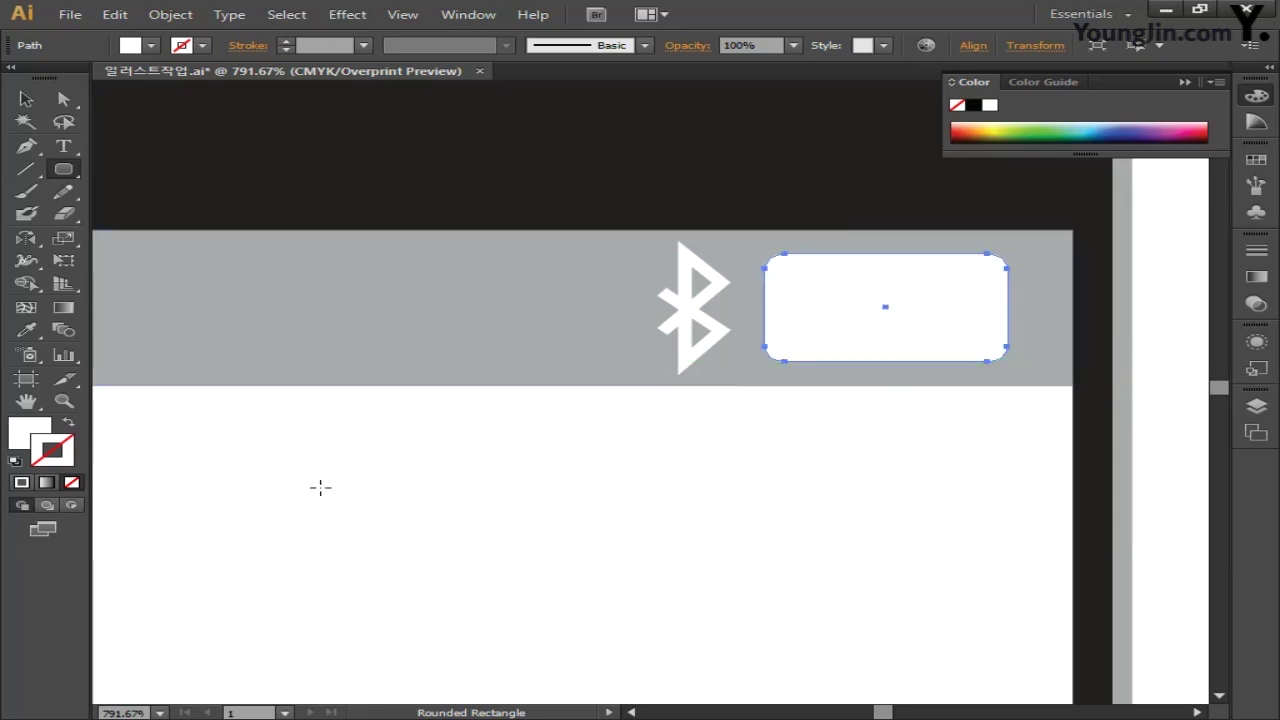
- Swap the rounded rectangle's fill and stroke to leave a white outline without fill, and set its stroke weight to 1.6 pt
left_click(72, 425)
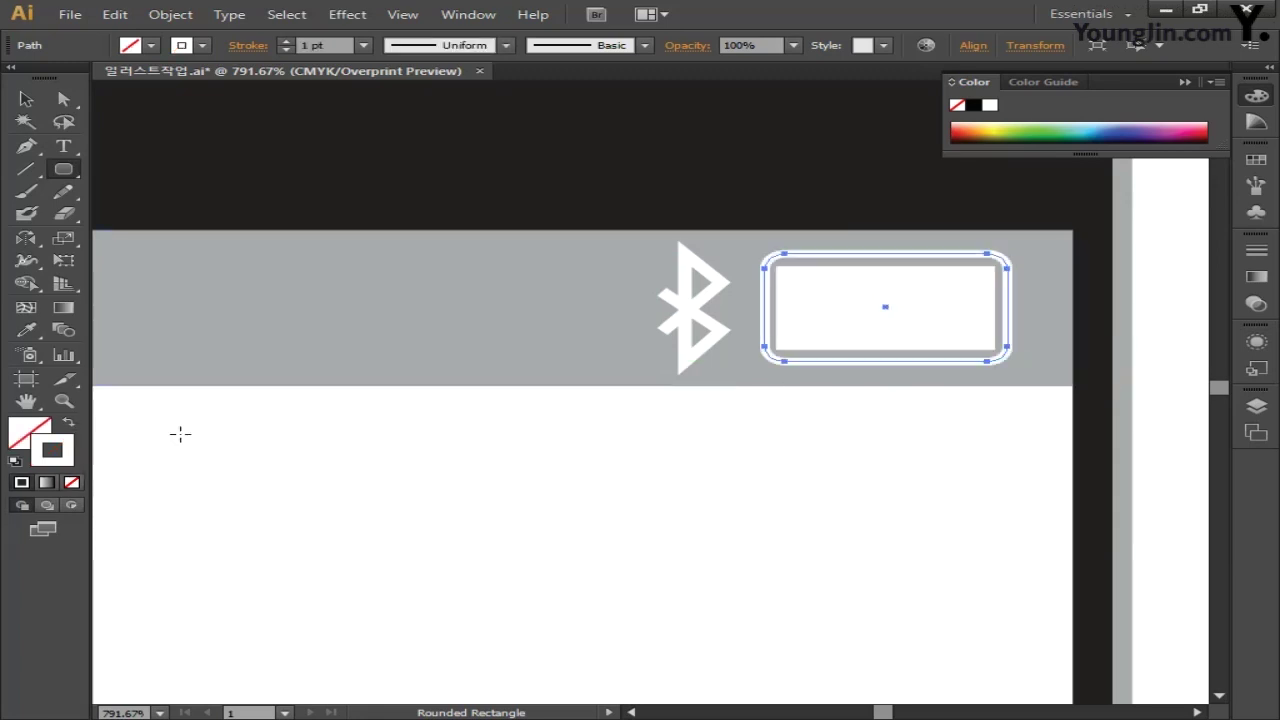
left_click_drag(356, 50, 279, 53)
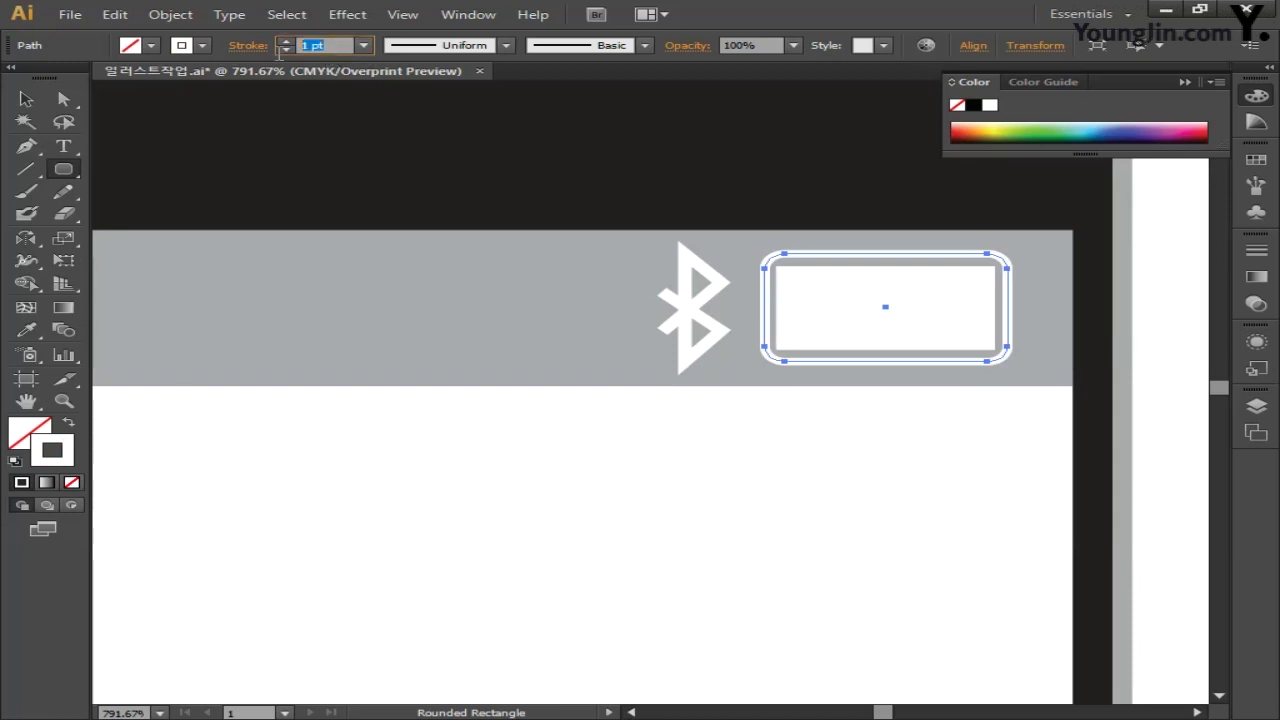
type("1.6")
key("Return")
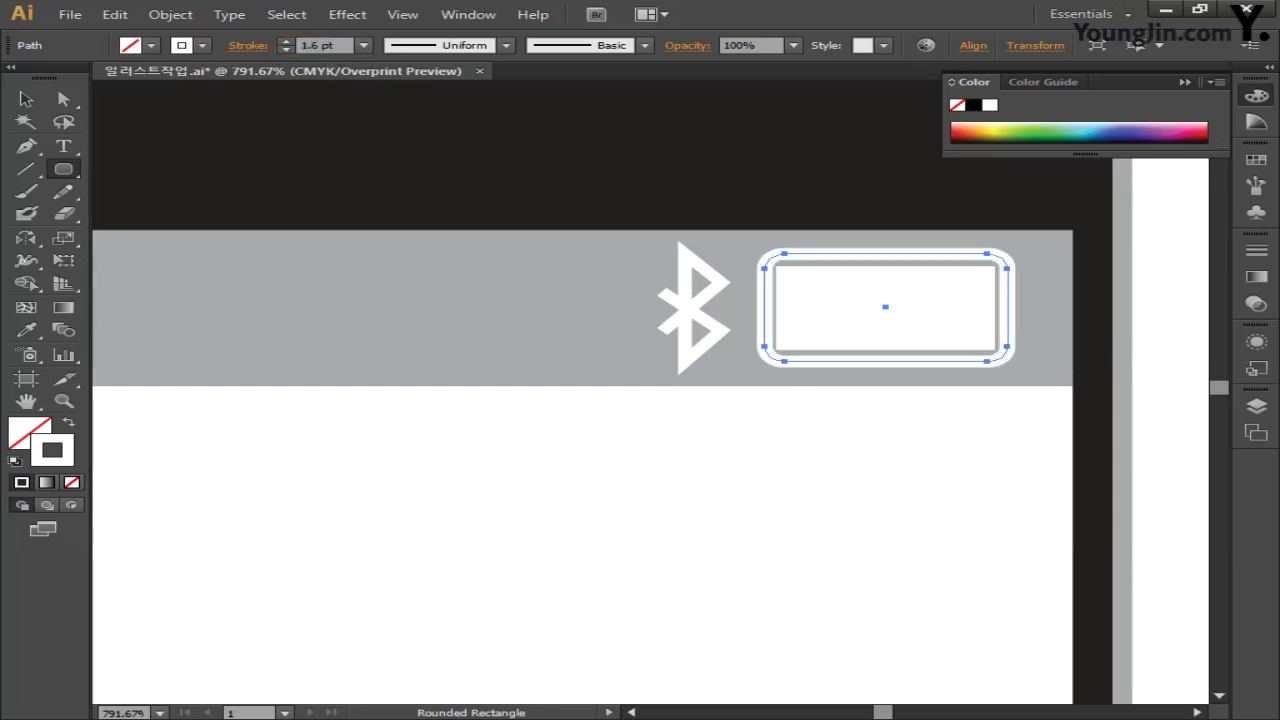
- Shift the battery outline slightly left with its inner rectangle narrowed to fit, and draw a small rounded terminal on its right edge
left_click(27, 98)
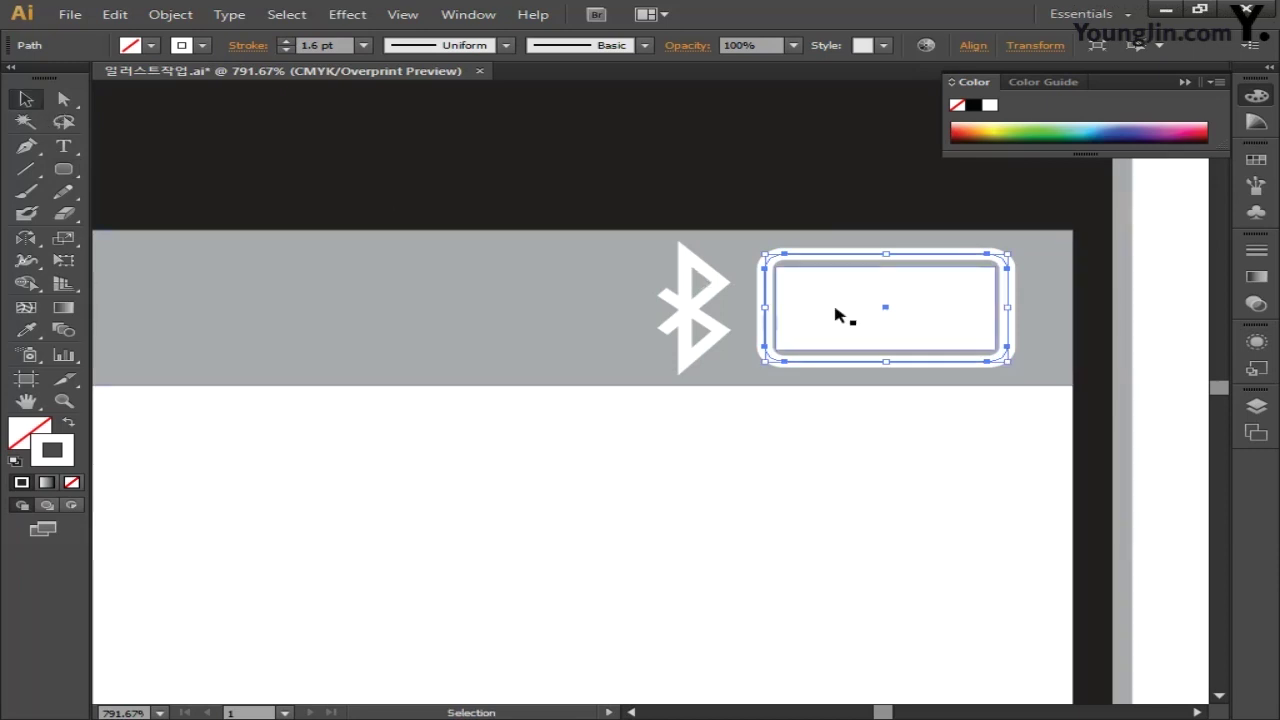
left_click_drag(780, 298, 980, 314)
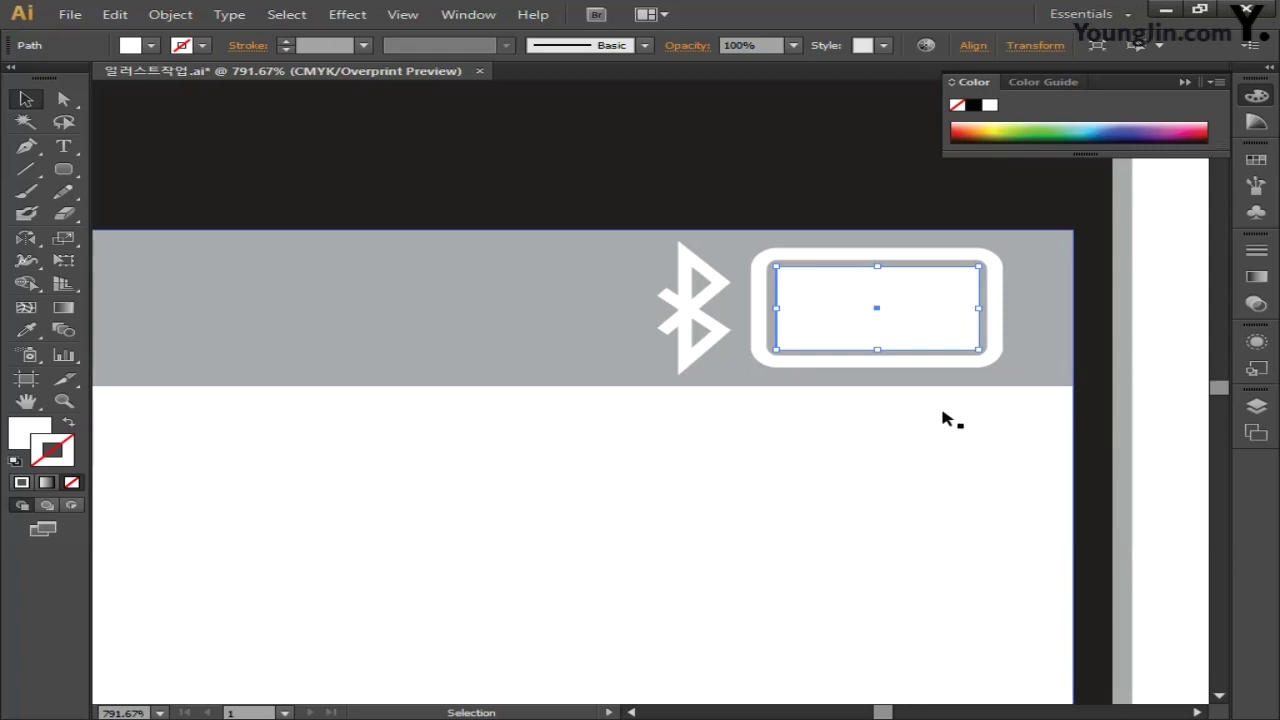
left_click(63, 170)
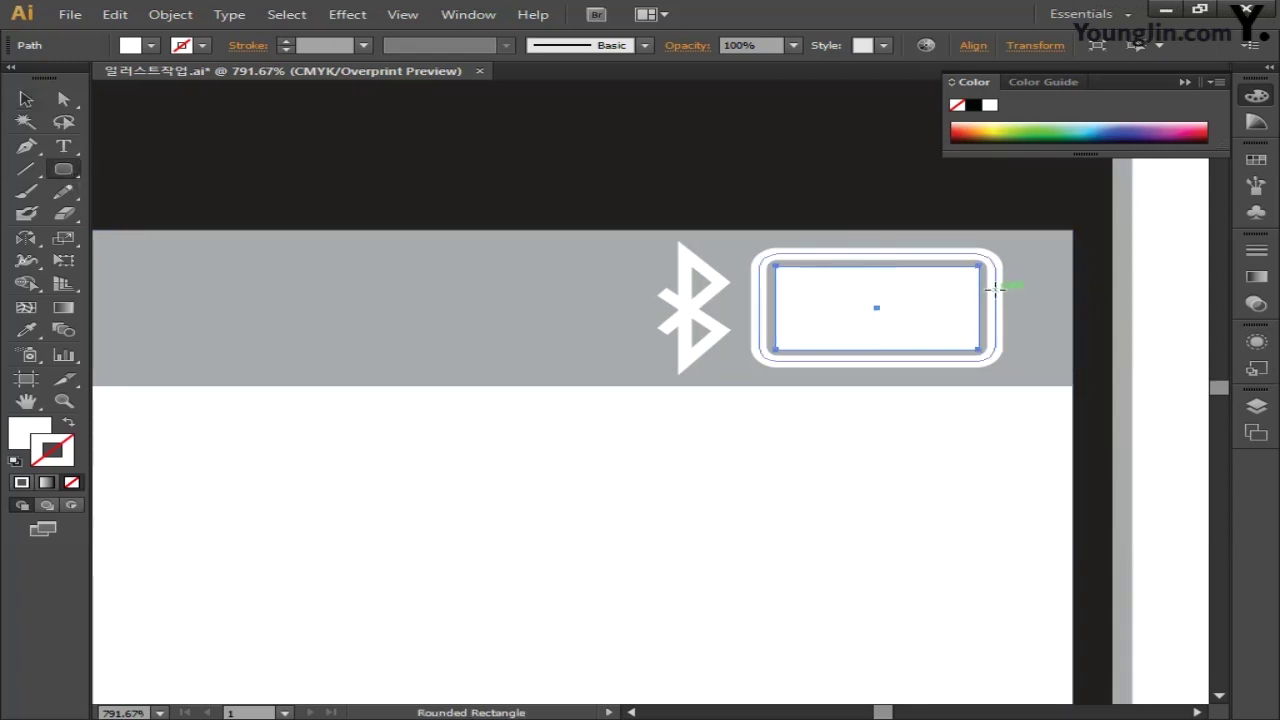
left_click_drag(996, 286, 1023, 332)
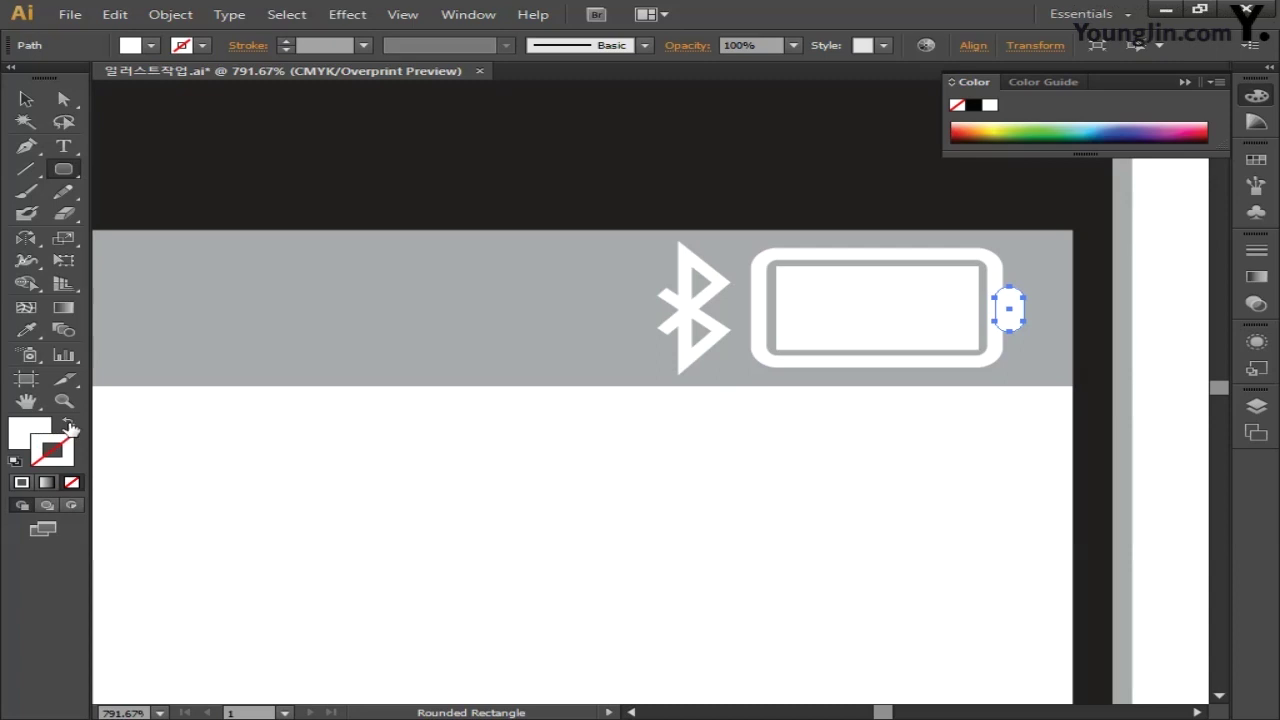
- Swap the battery terminal's fill and stroke, and set its stroke colour to C 0, M 0, Y 0, K 30
left_click(70, 429)
double_click(66, 455)
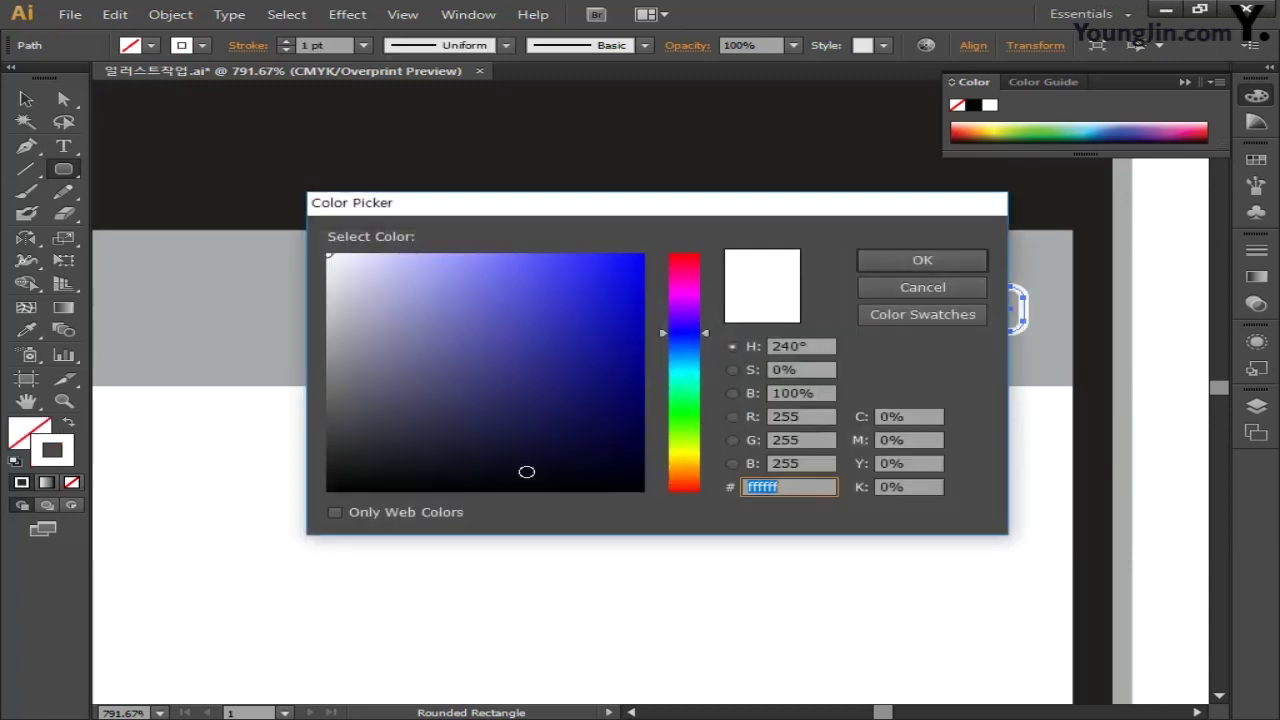
key("Tab")
type("0")
key("Tab")
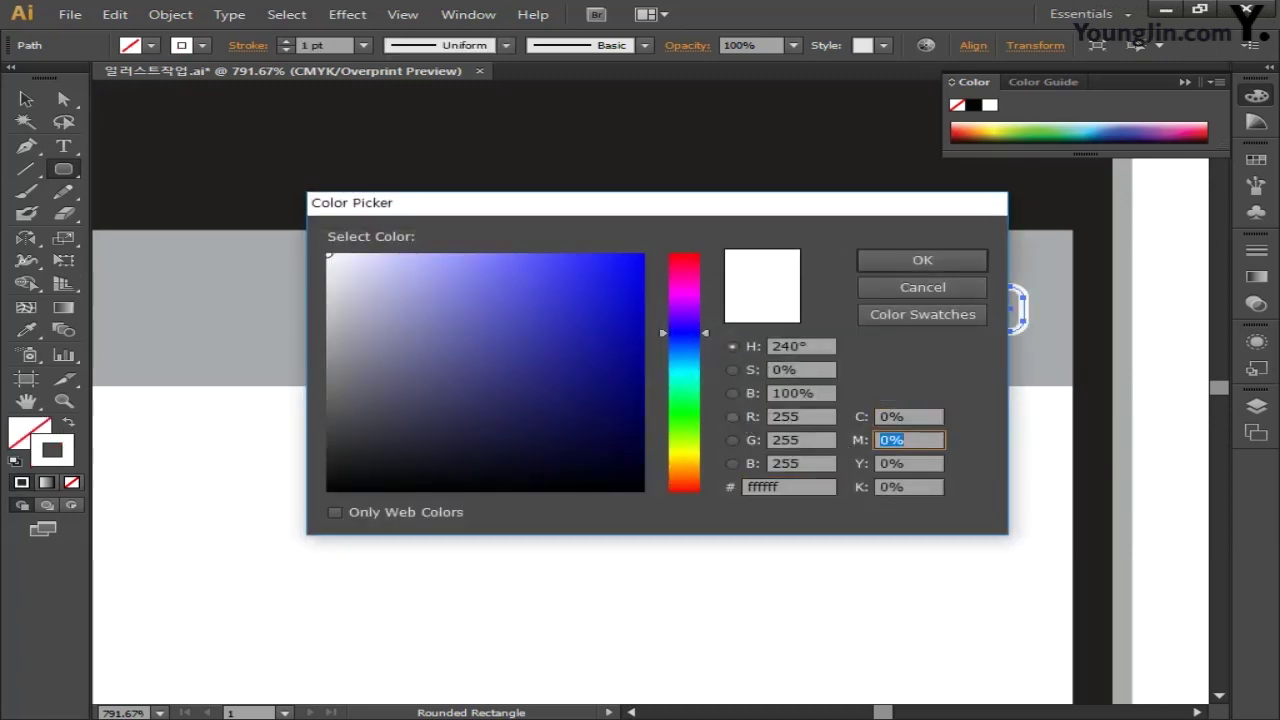
type("0")
key("Tab")
type("0")
key("Tab")
type("3")
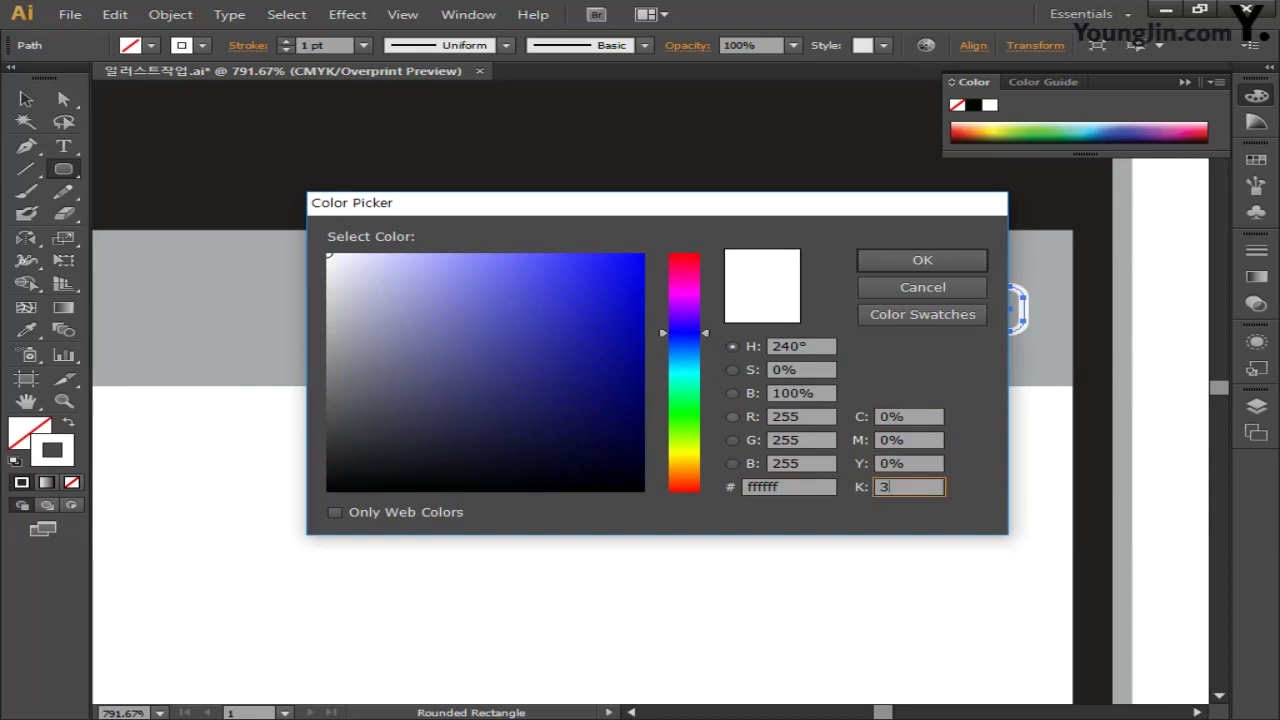
type("0")
key("Return")
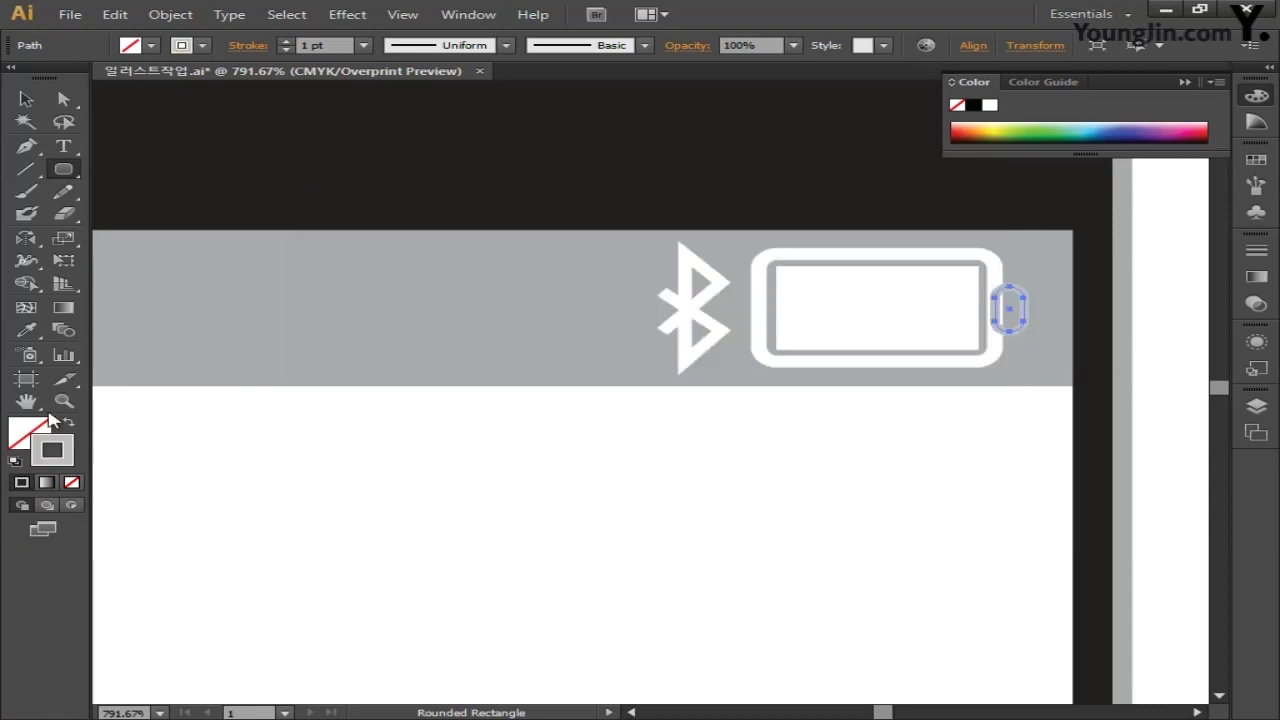
key("v")
key("ctrl+shift+a")
- Draw an unfilled circle for the home button at the middle of the device's black bottom bezel
key("ctrl+0")
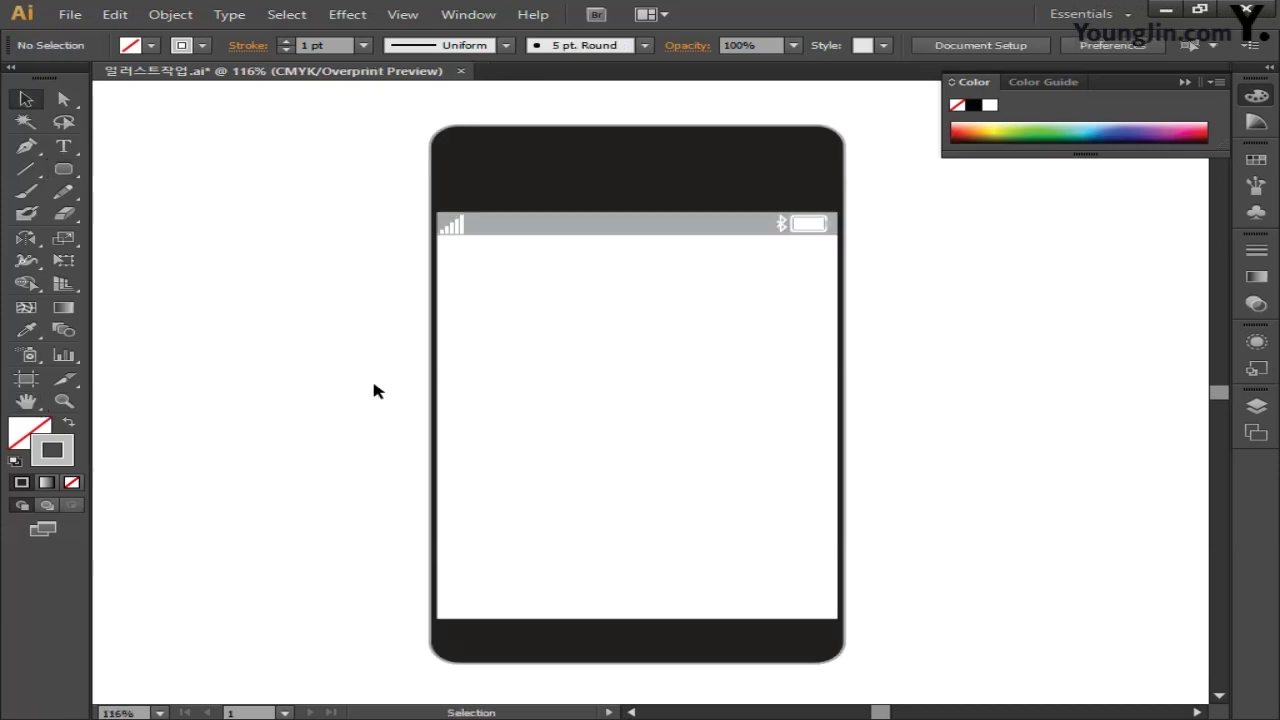
left_click_drag(63, 170, 160, 213)
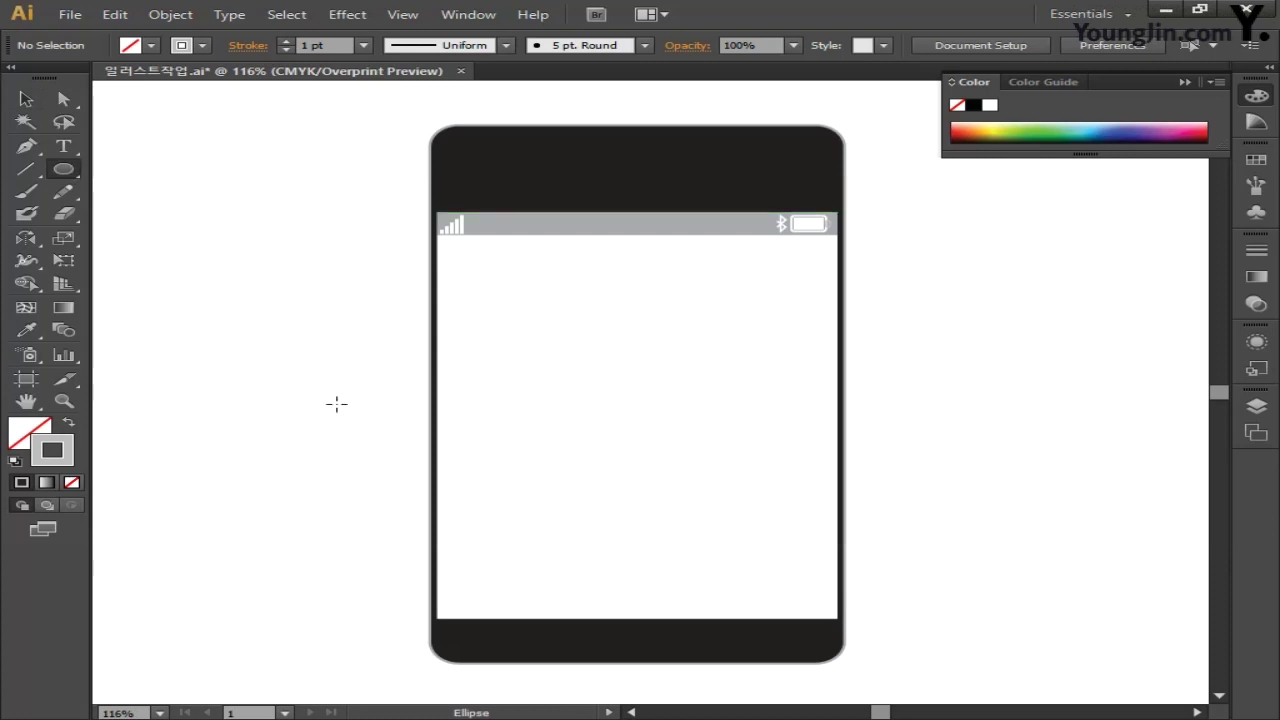
key("ctrl+plus")
key("ctrl+plus")
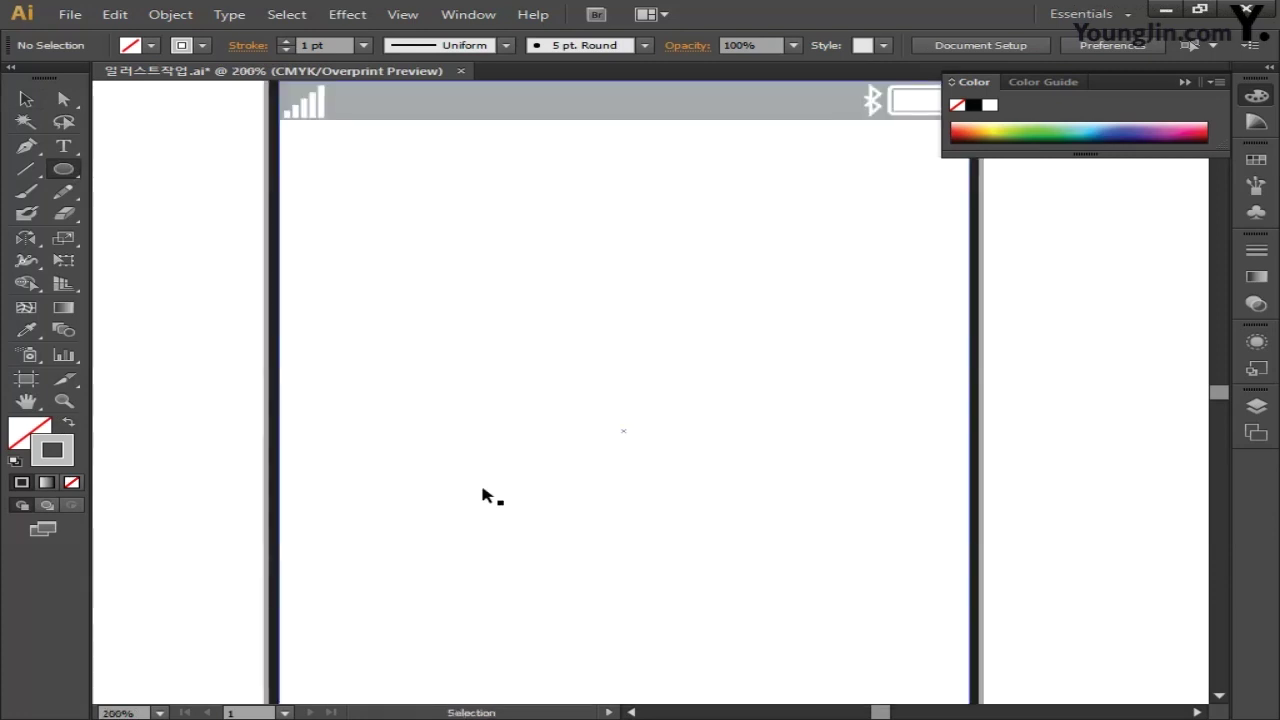
left_click_drag(719, 574, 760, 244)
left_click_drag(717, 370, 703, 323)
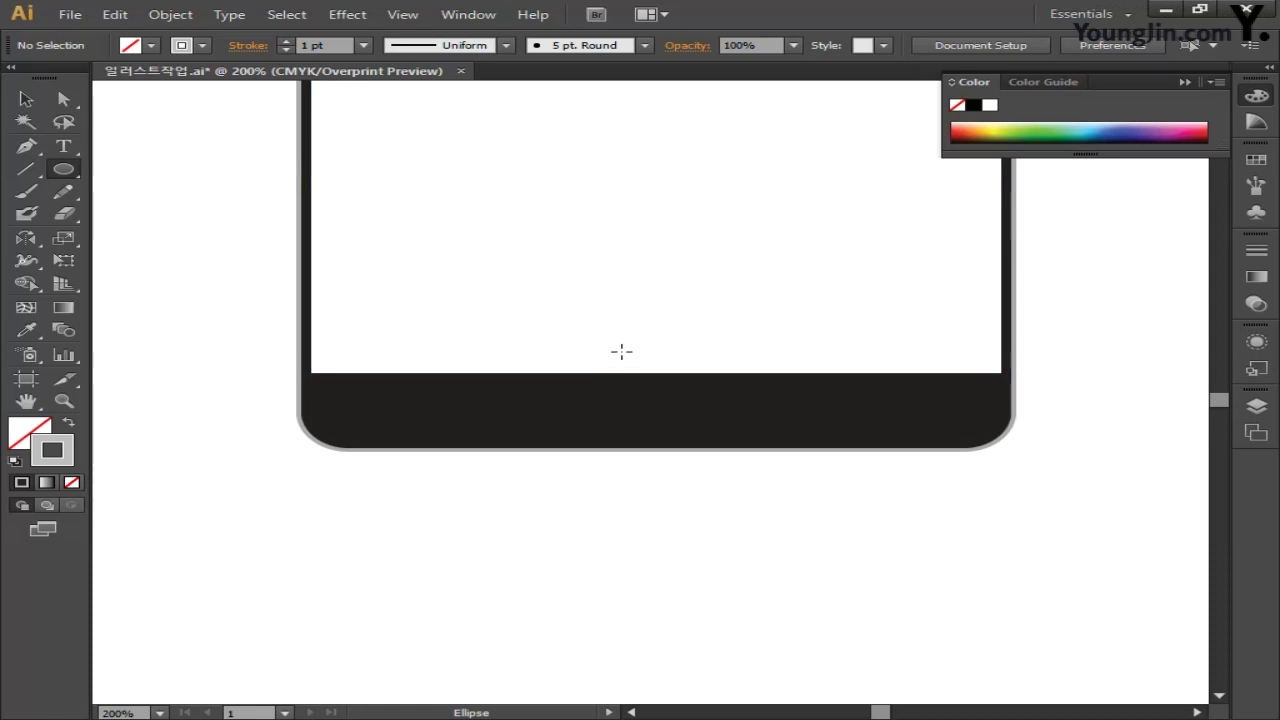
left_click_drag(609, 357, 716, 436)
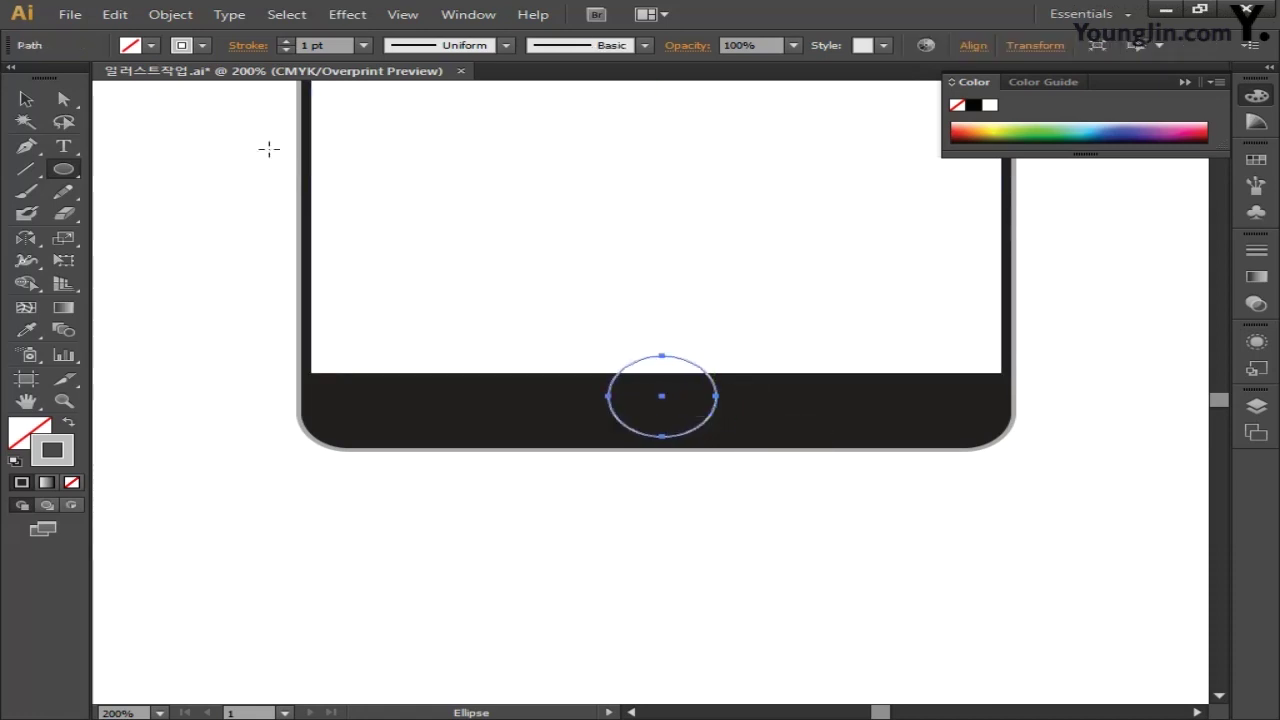
- Raise the white screen rectangle's bottom edge until it clears the top of the home button circle
left_click(27, 100)
left_click(663, 373)
left_click_drag(656, 373, 669, 348)
- Set the home button circle's stroke colour to C 0, M 0, Y 0, K 70
left_click(722, 397)
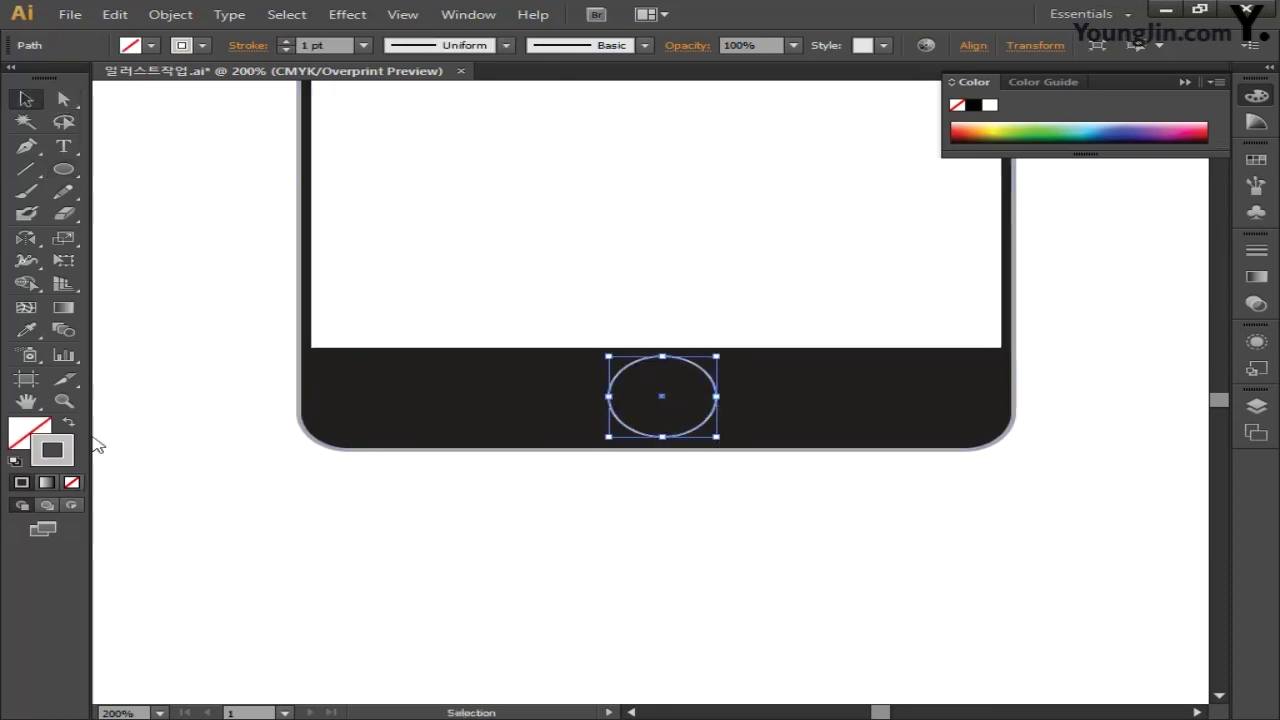
double_click(68, 449)
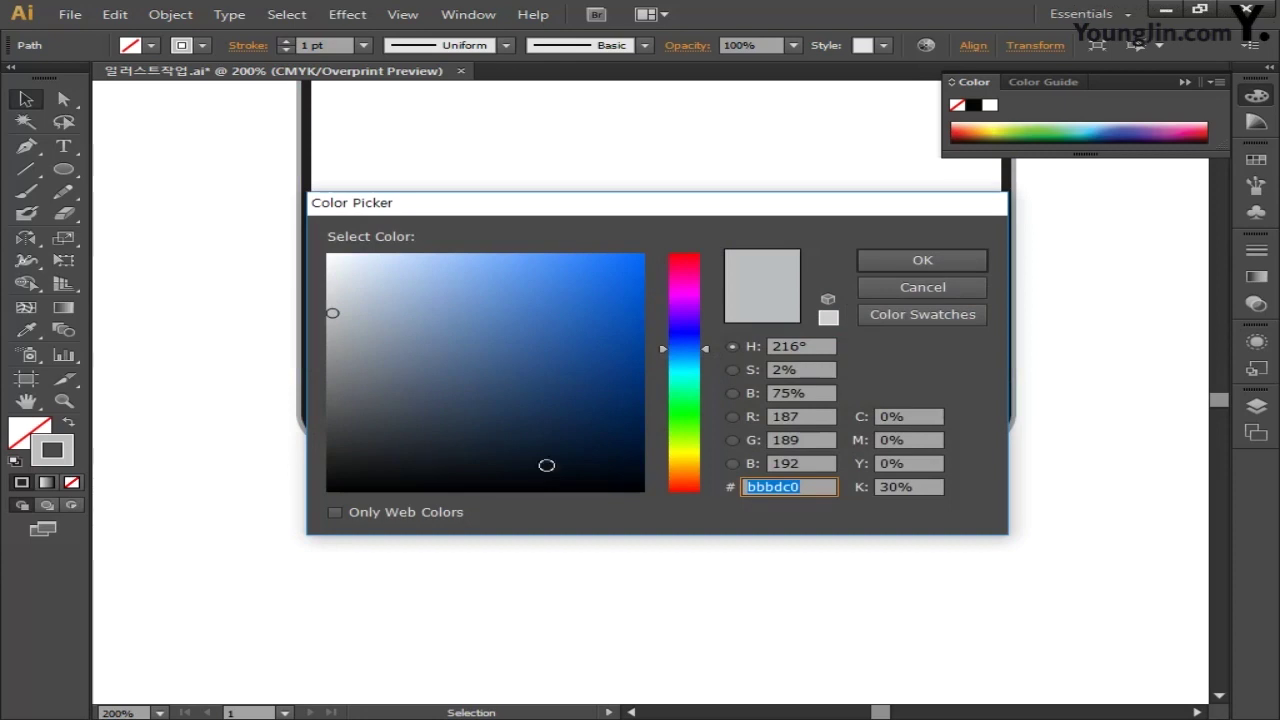
key("Tab")
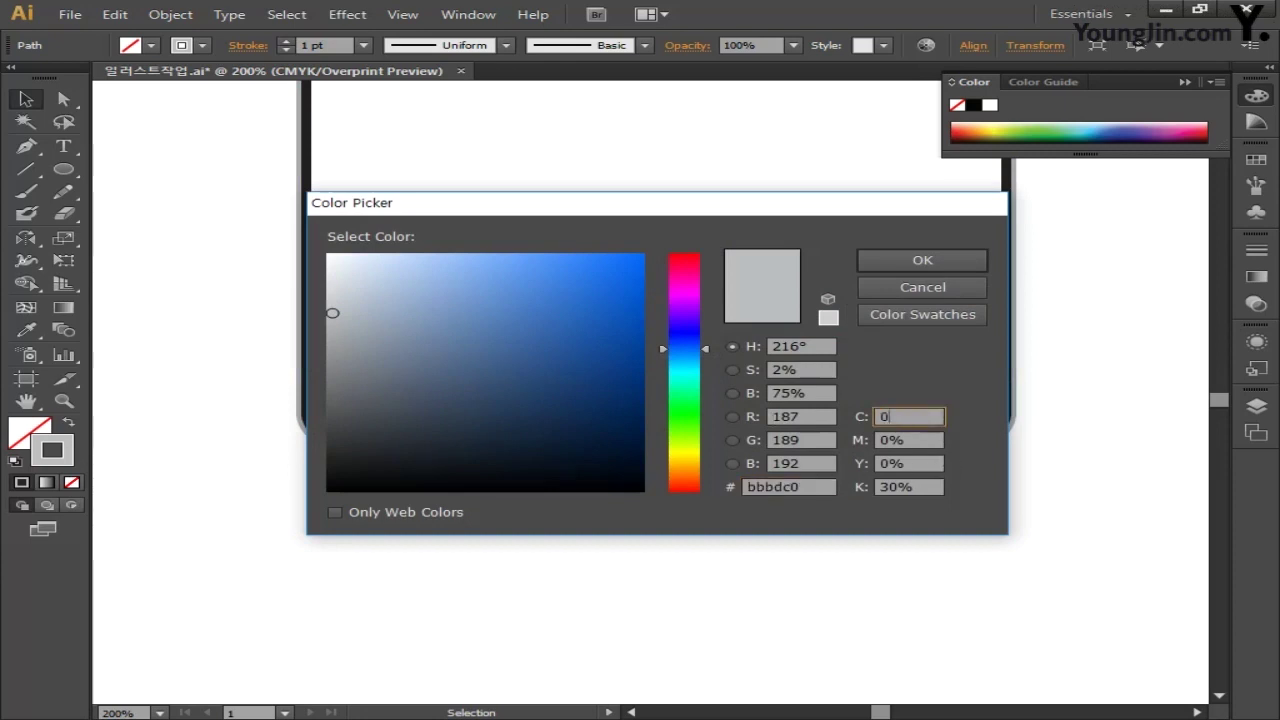
key("Tab")
key("Tab")
key("Tab")
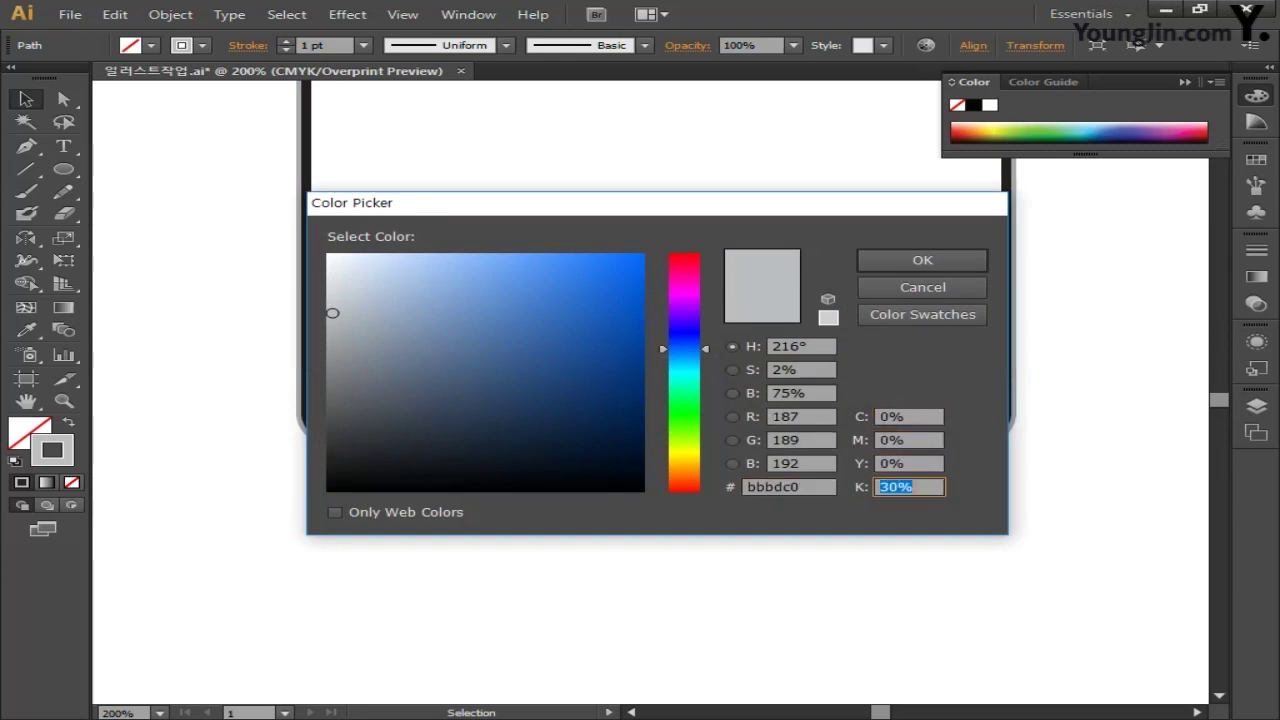
type("70")
key("Return")
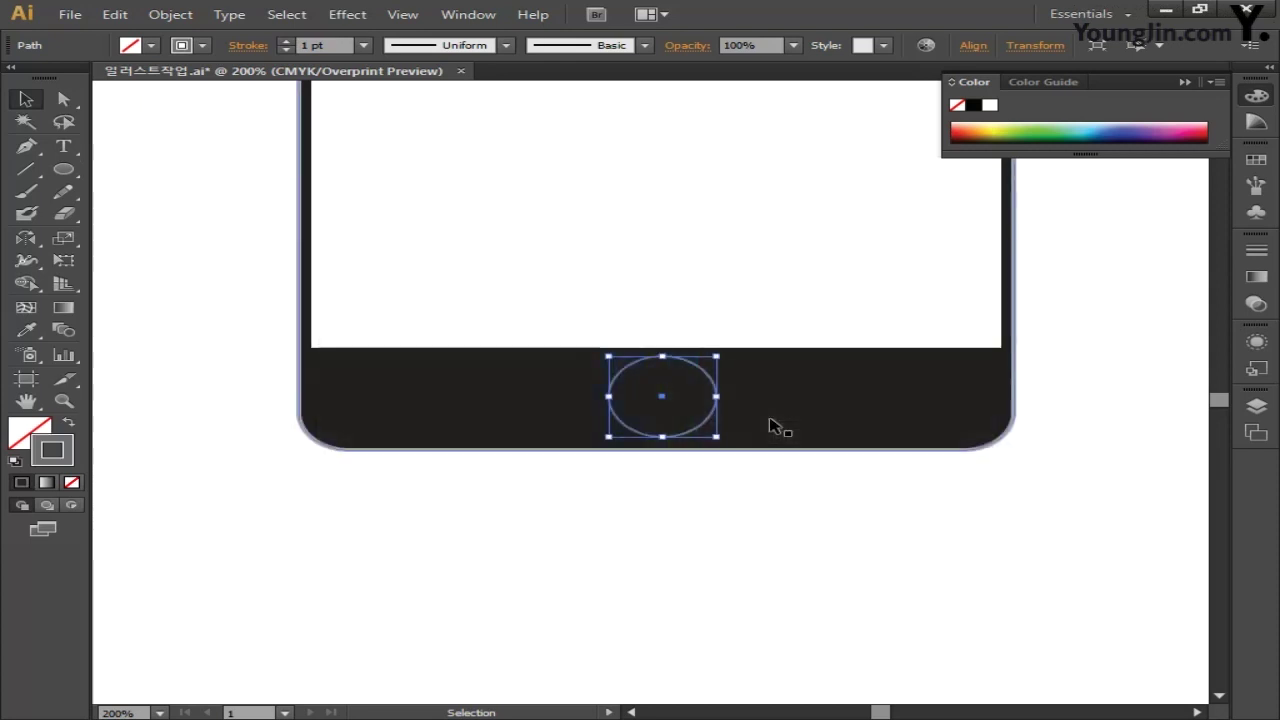
- Apply a Linear gradient fill to the home button circle
key("l")
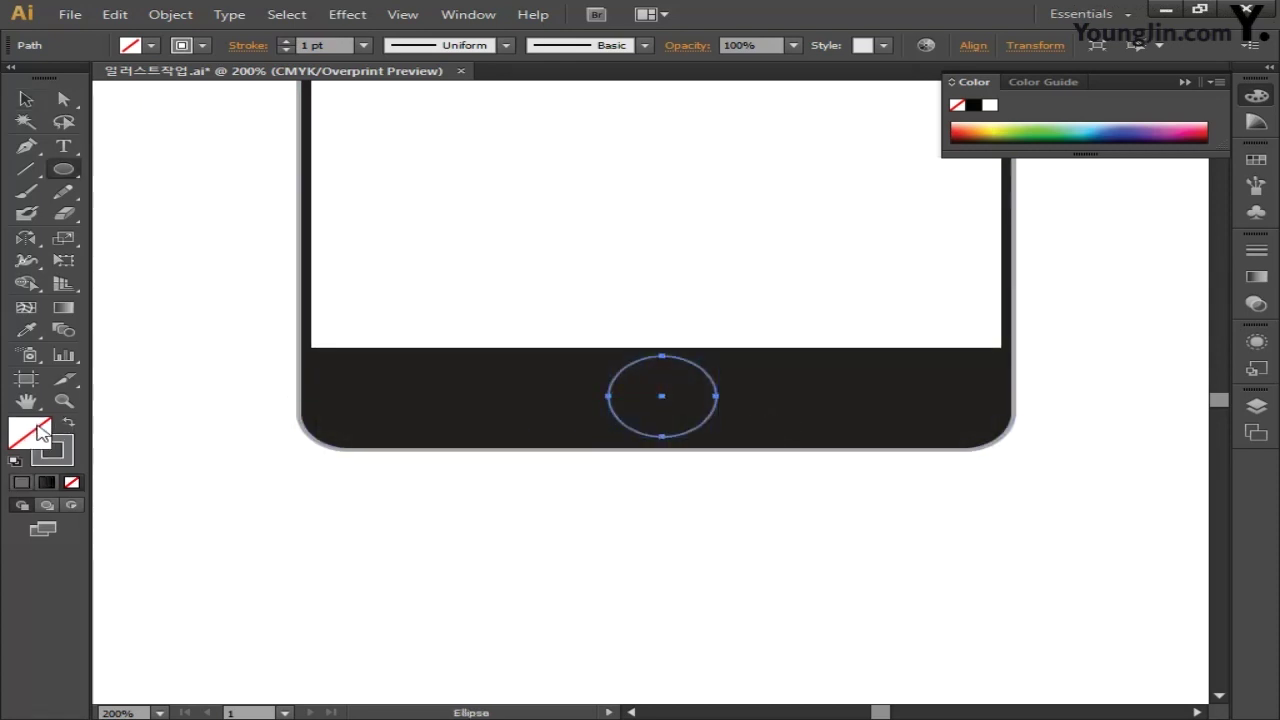
left_click(64, 308)
double_click(64, 308)
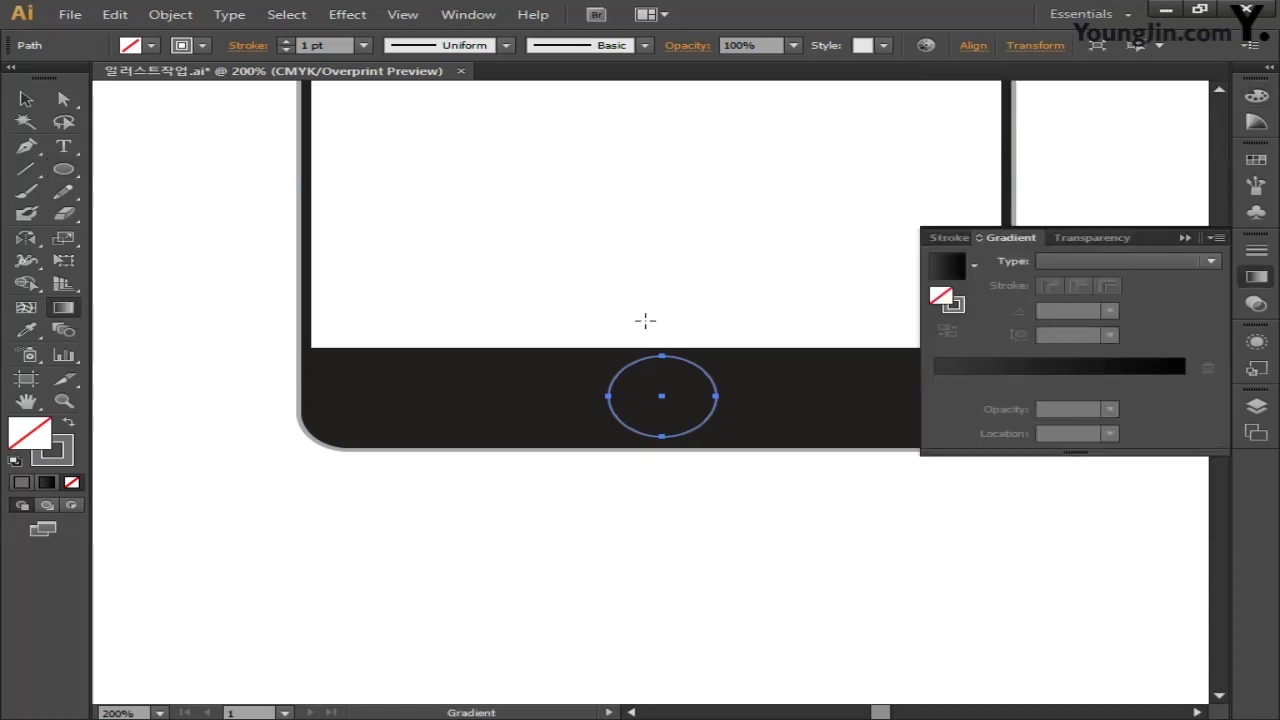
left_click(1047, 260)
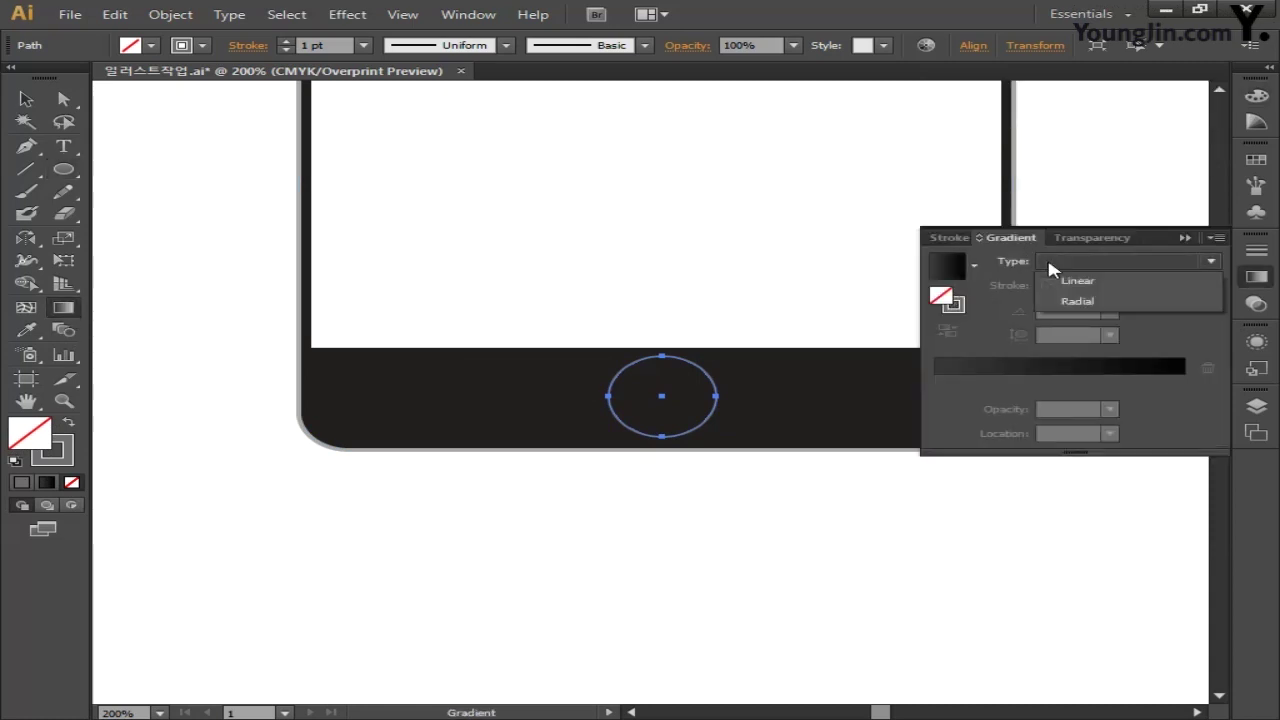
left_click(1071, 277)
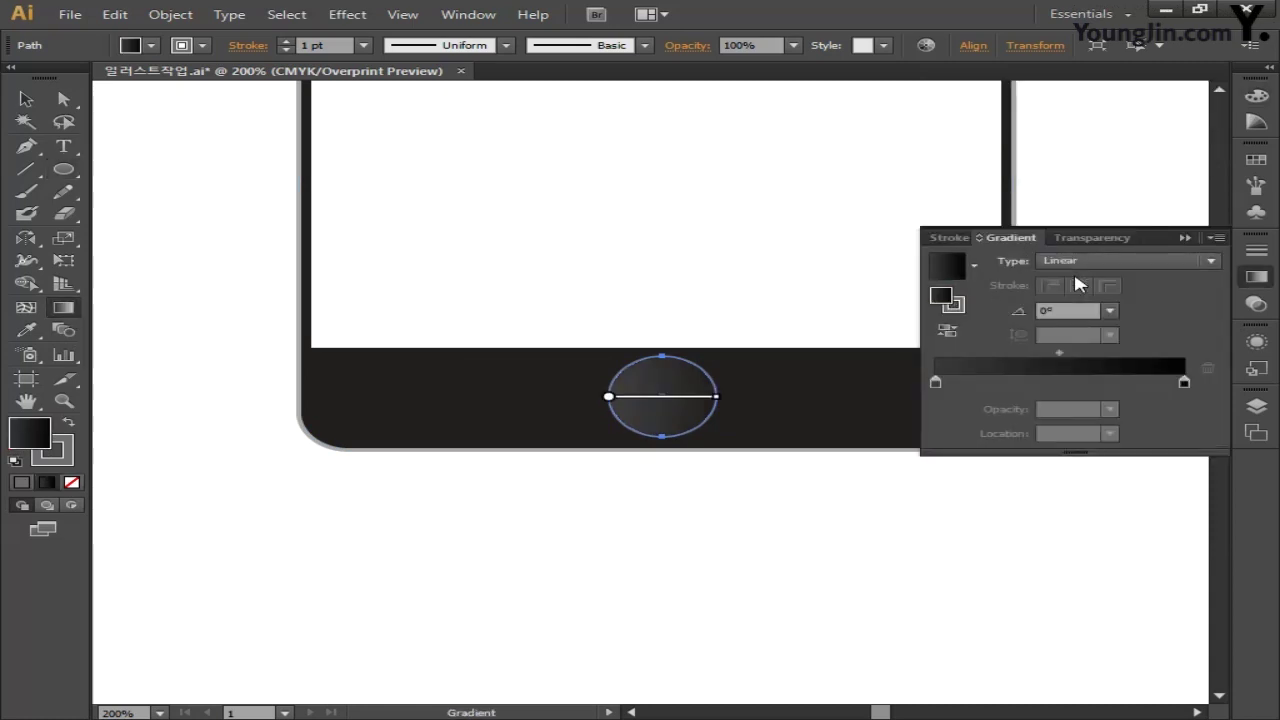
- Set the starting colour stop of the home button's gradient to C 0, M 0, Y 0, K 90
double_click(935, 382)
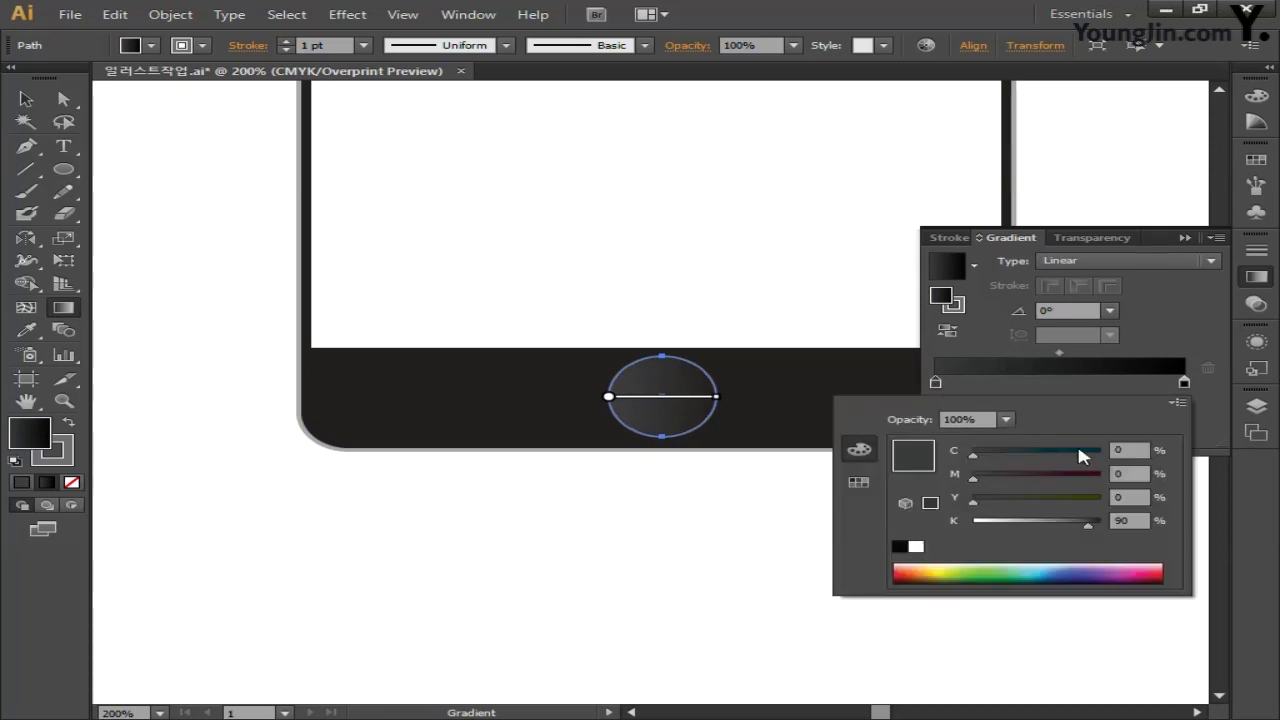
left_click(1131, 450)
key("Tab")
key("Tab")
key("Tab")
key("Return")
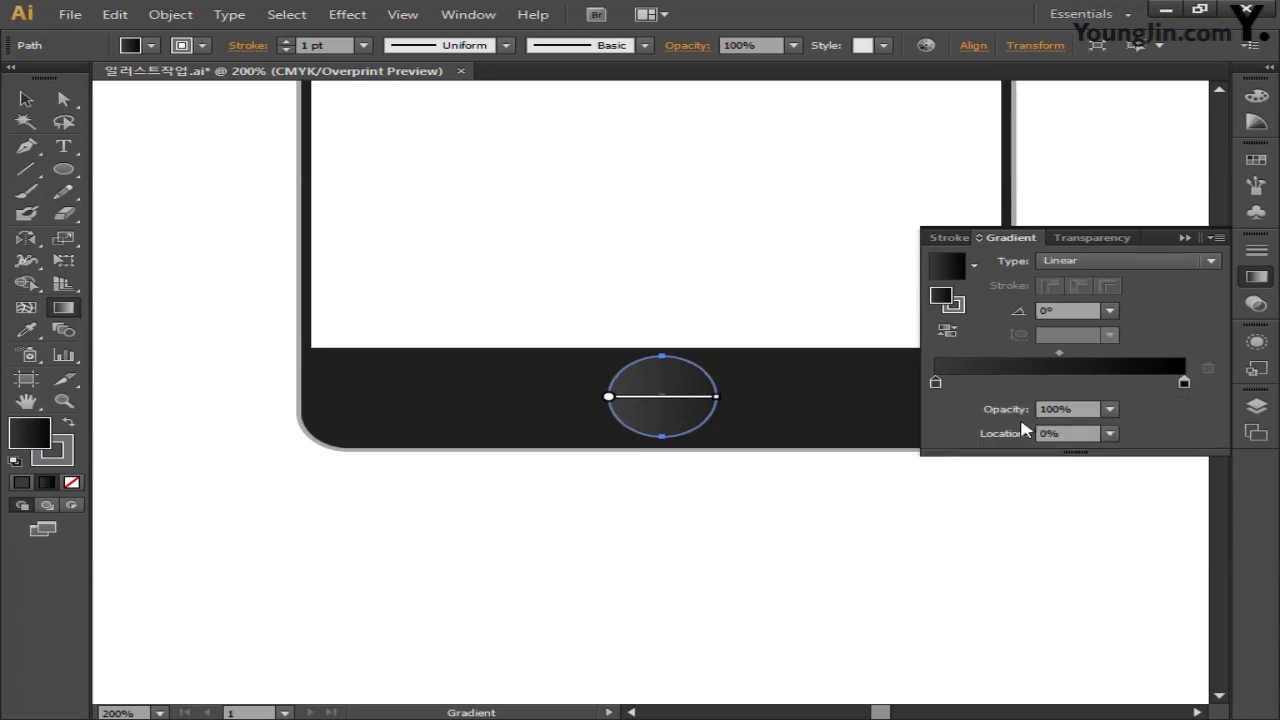
- Set the ending colour stop of the home button's gradient to C 0, M 0, Y 0, K 100 and its location to 50%
double_click(1183, 384)
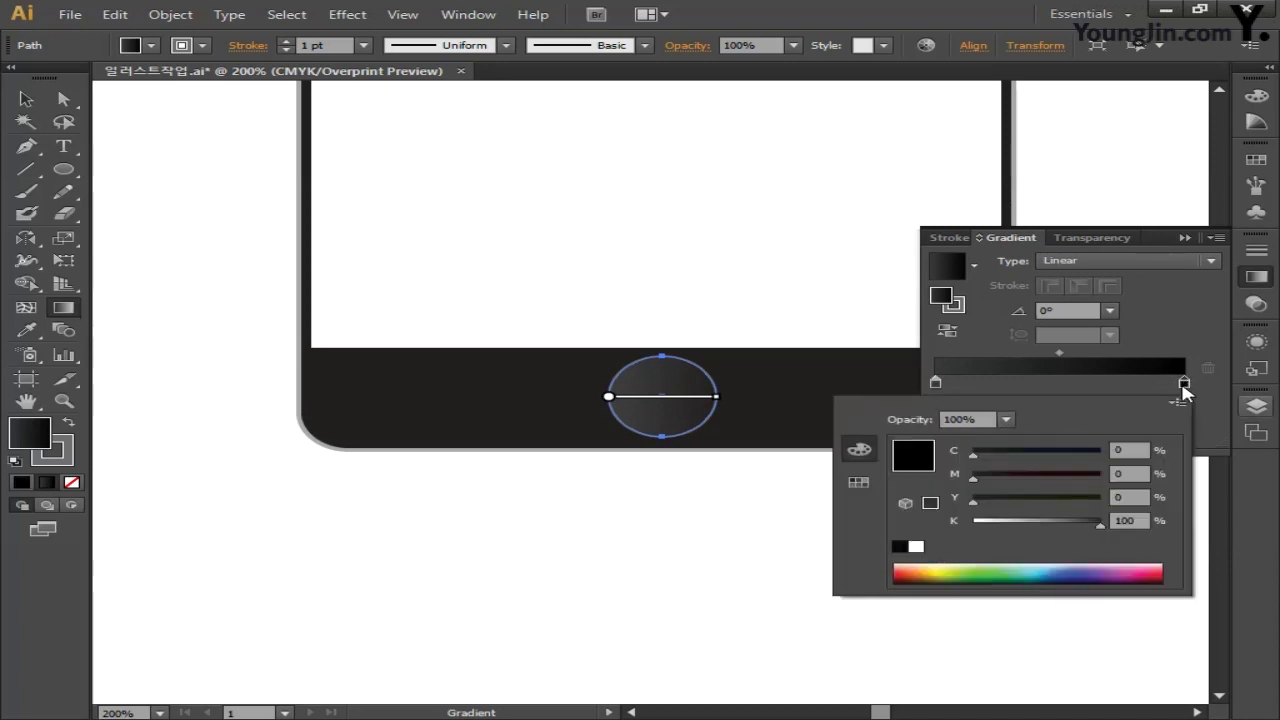
key("Tab")
key("Tab")
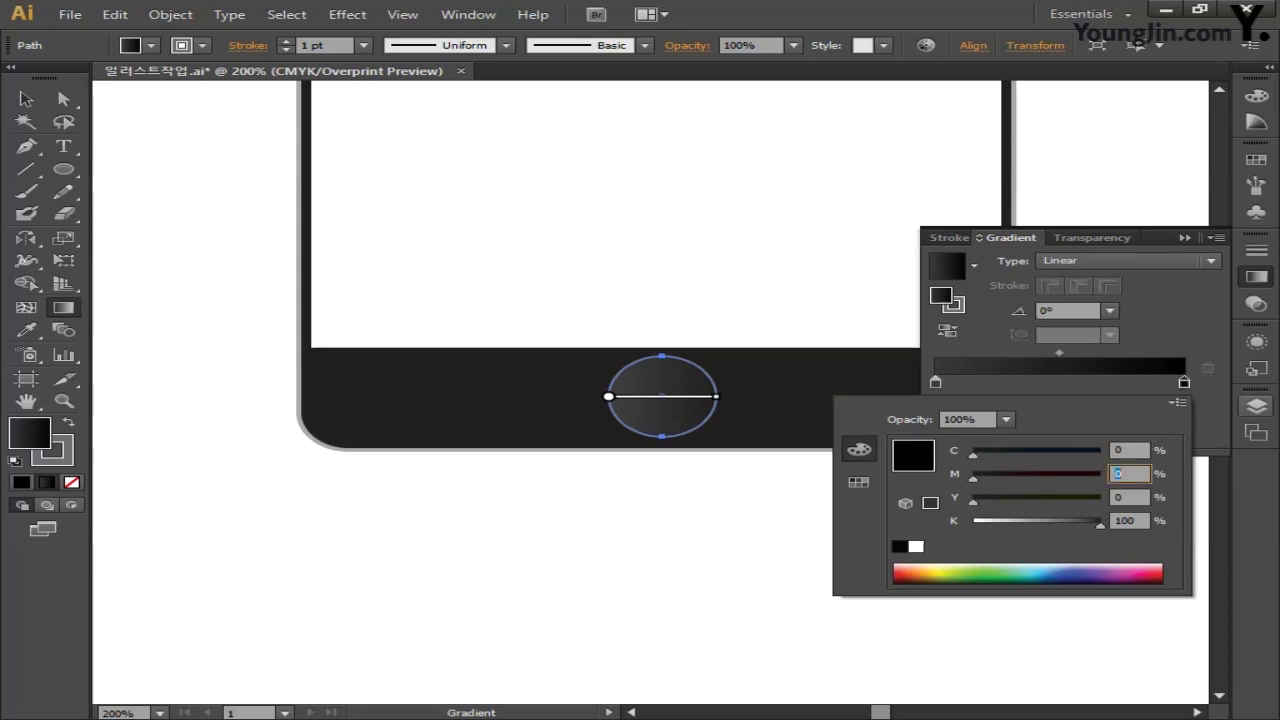
key("Tab")
key("Tab")
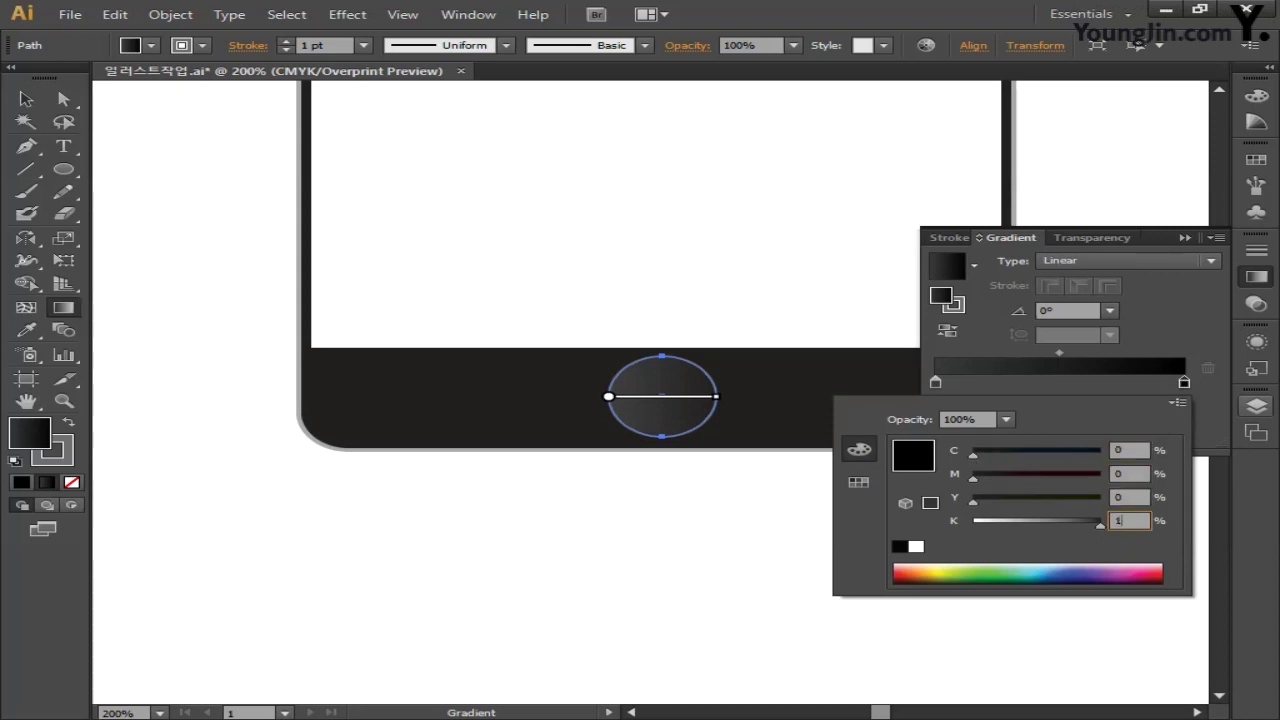
key("Return")
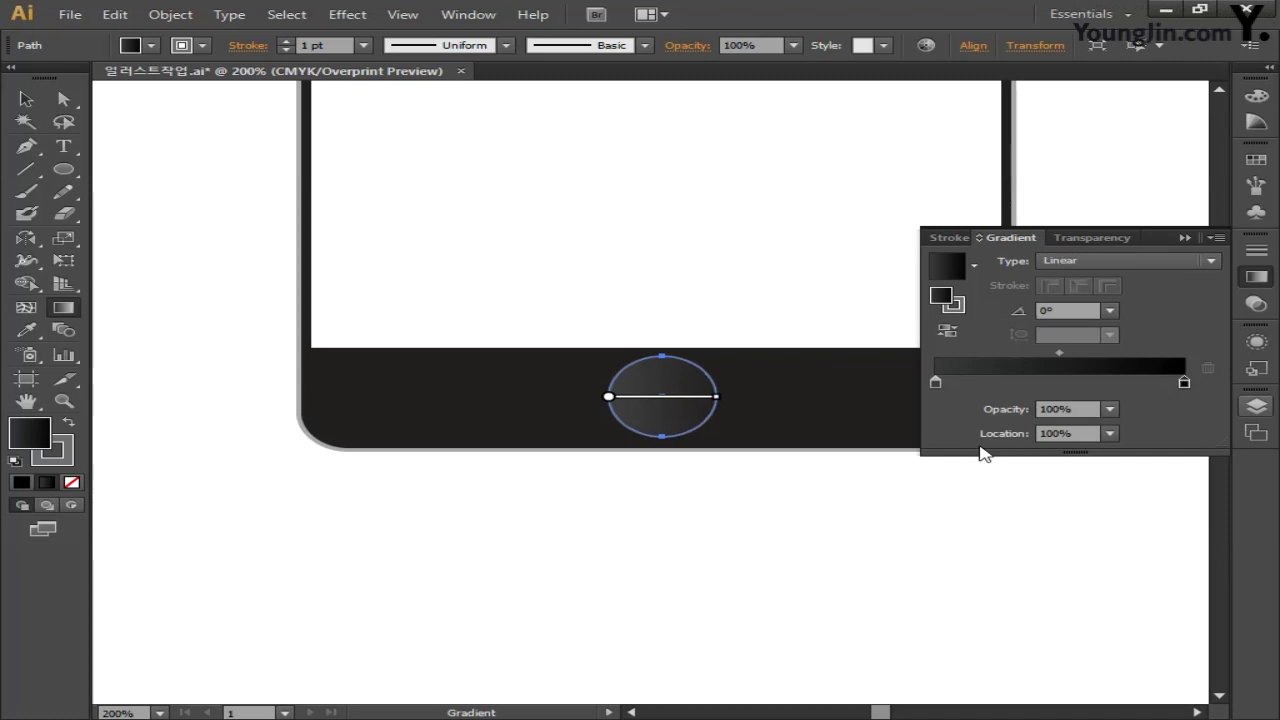
key("Tab")
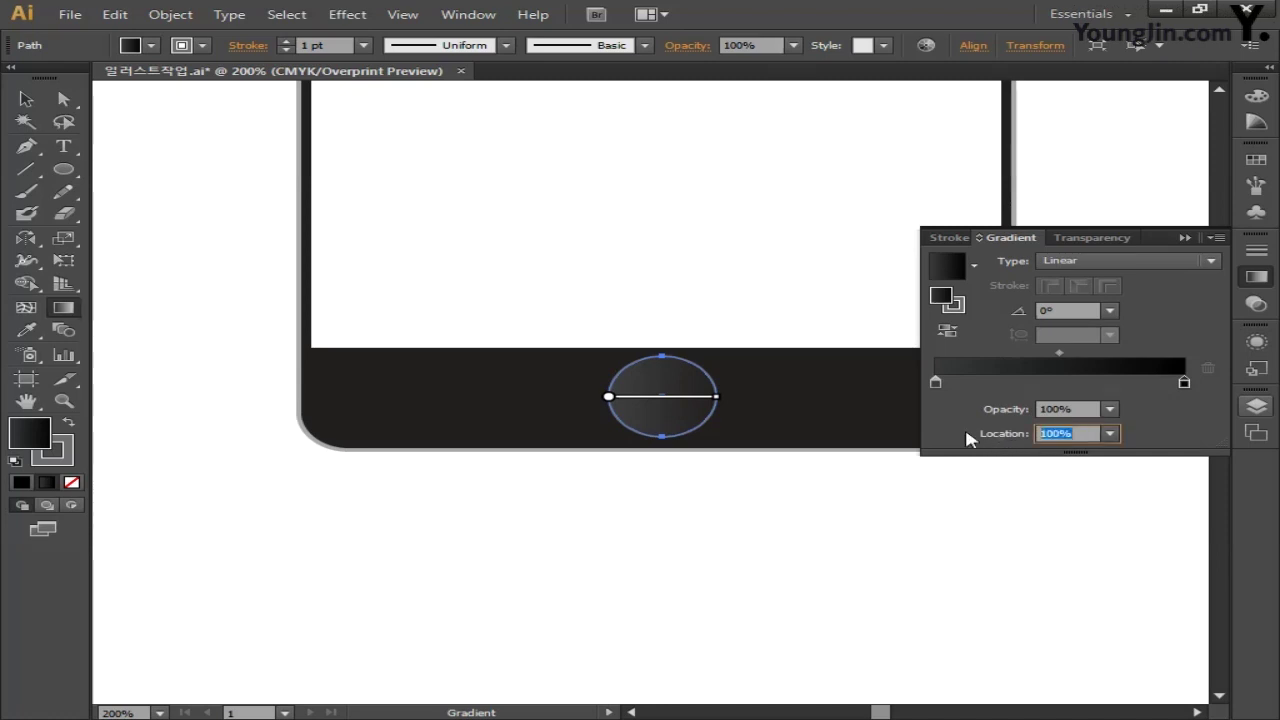
type("50")
key("Return")
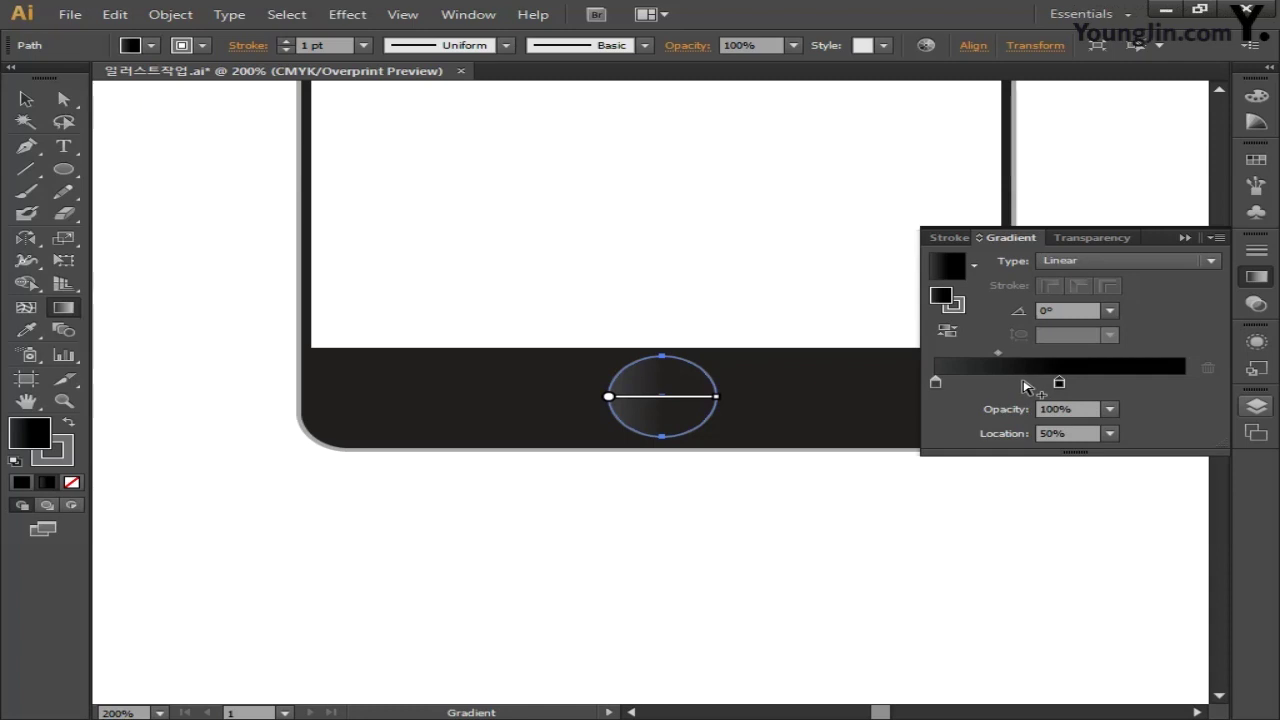
- Draw a small rounded rectangle inside the home button circle and centre it there
left_click(64, 169)
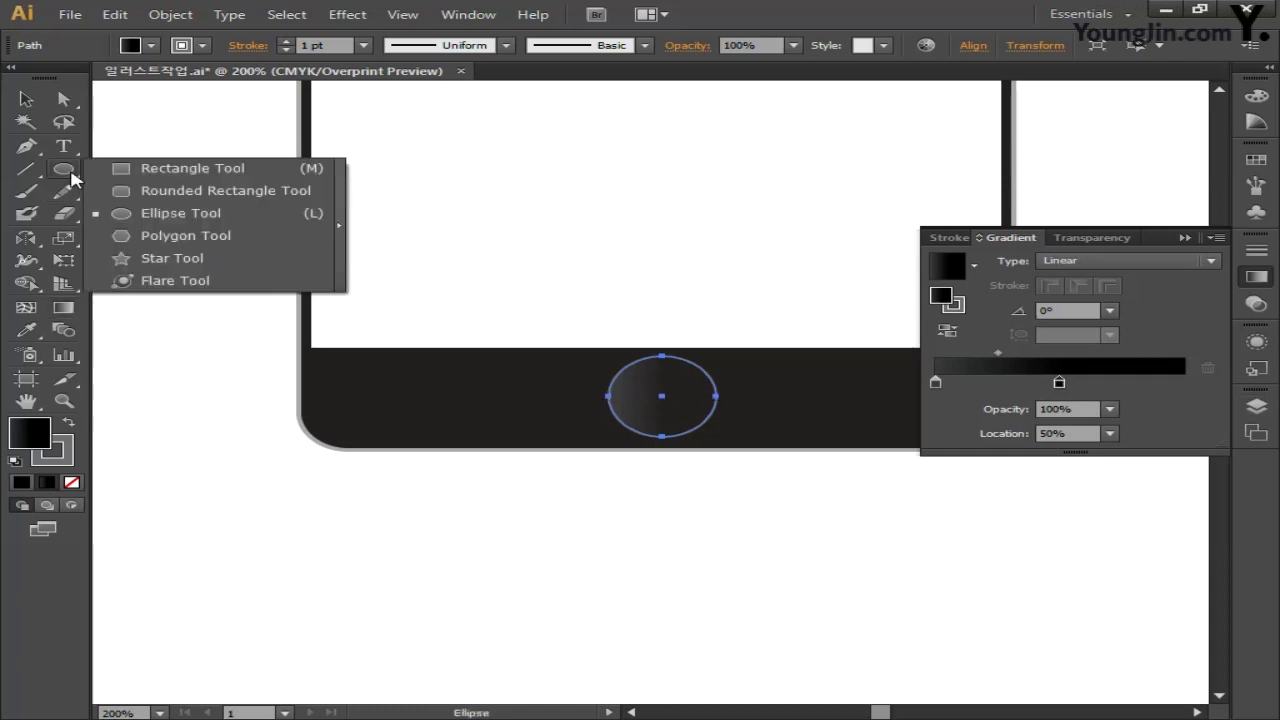
left_click(160, 191)
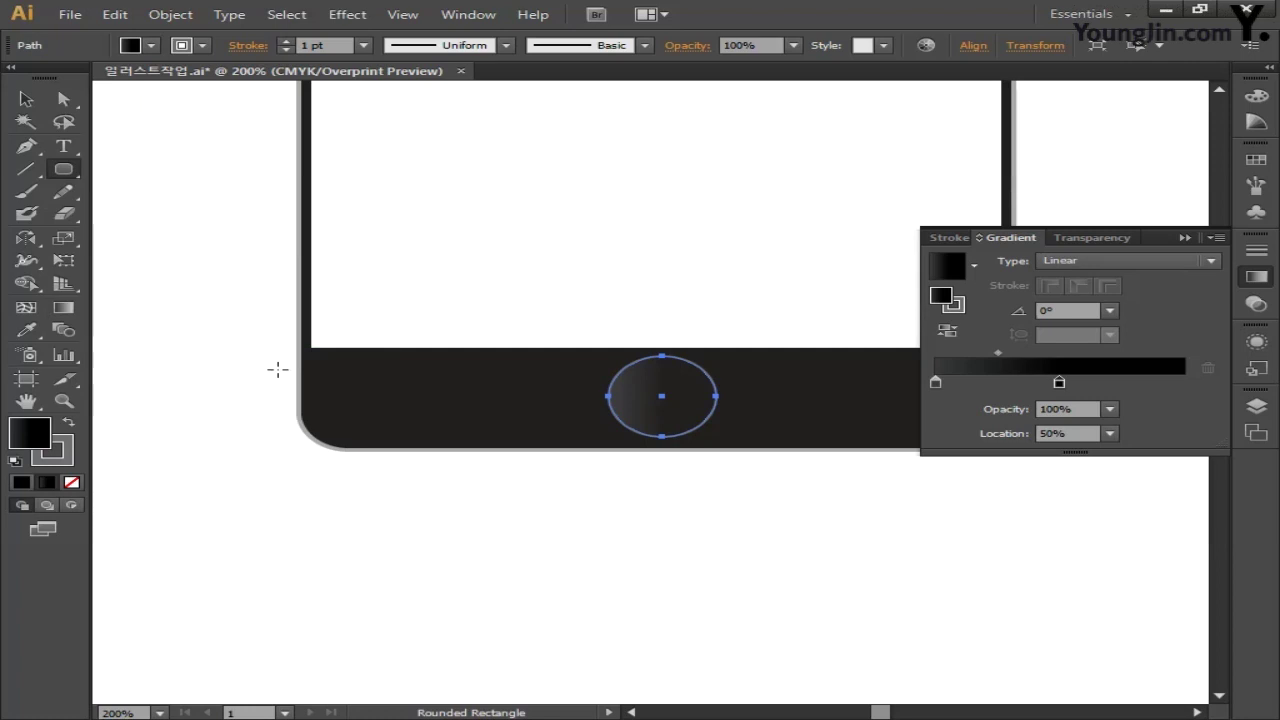
left_click_drag(646, 383, 655, 412)
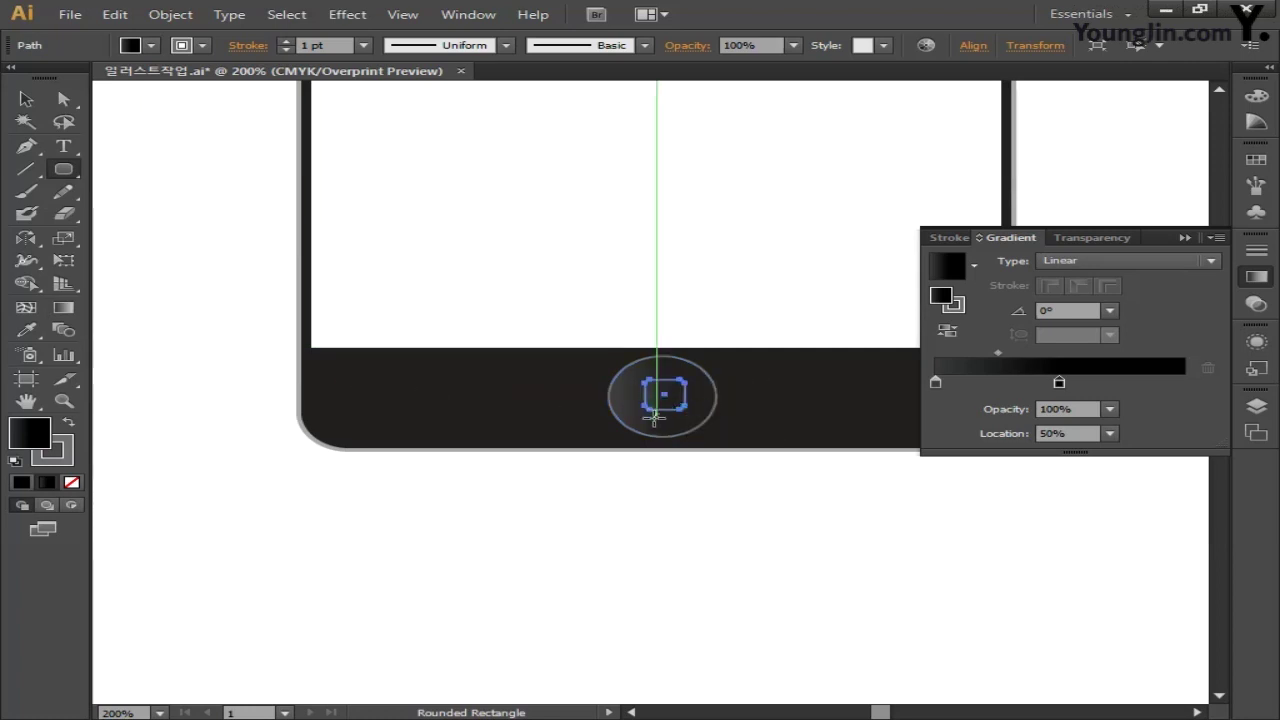
left_click(26, 99)
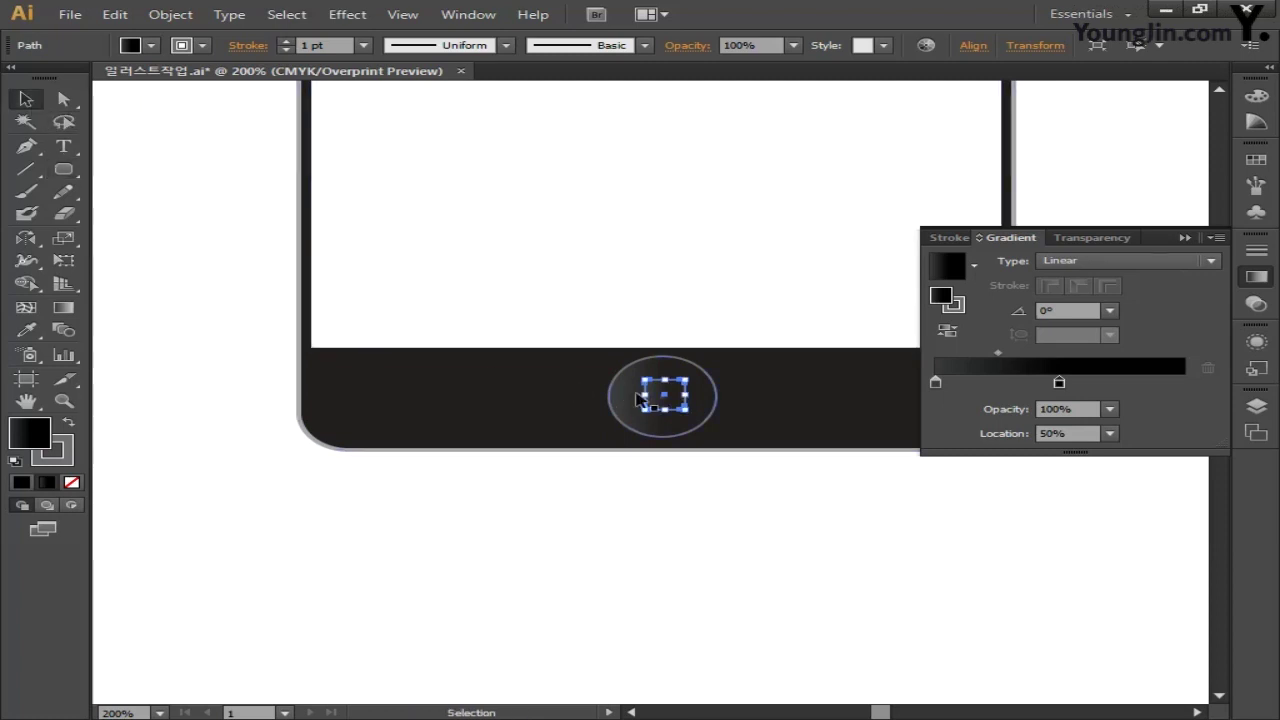
left_click_drag(677, 410, 674, 412)
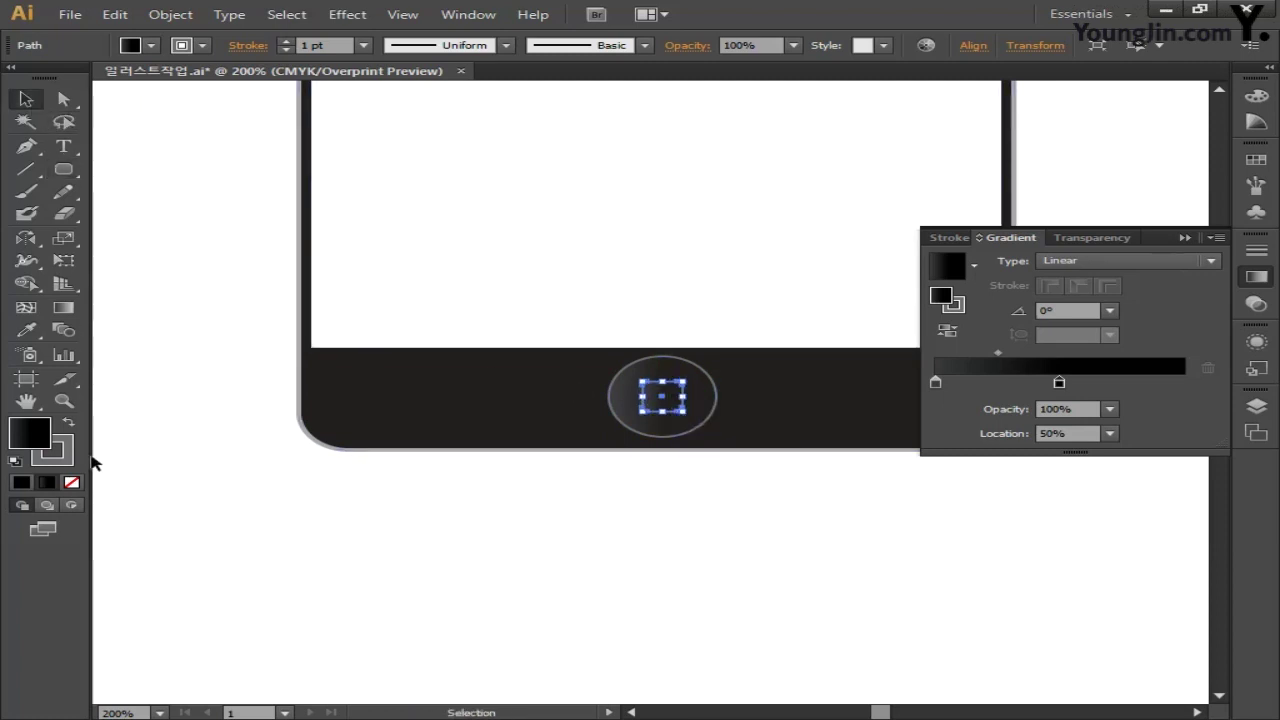
- Remove the small rounded rectangle's fill and set its stroke colour to C 0, M 0, Y 0, K 30
left_click(71, 482)
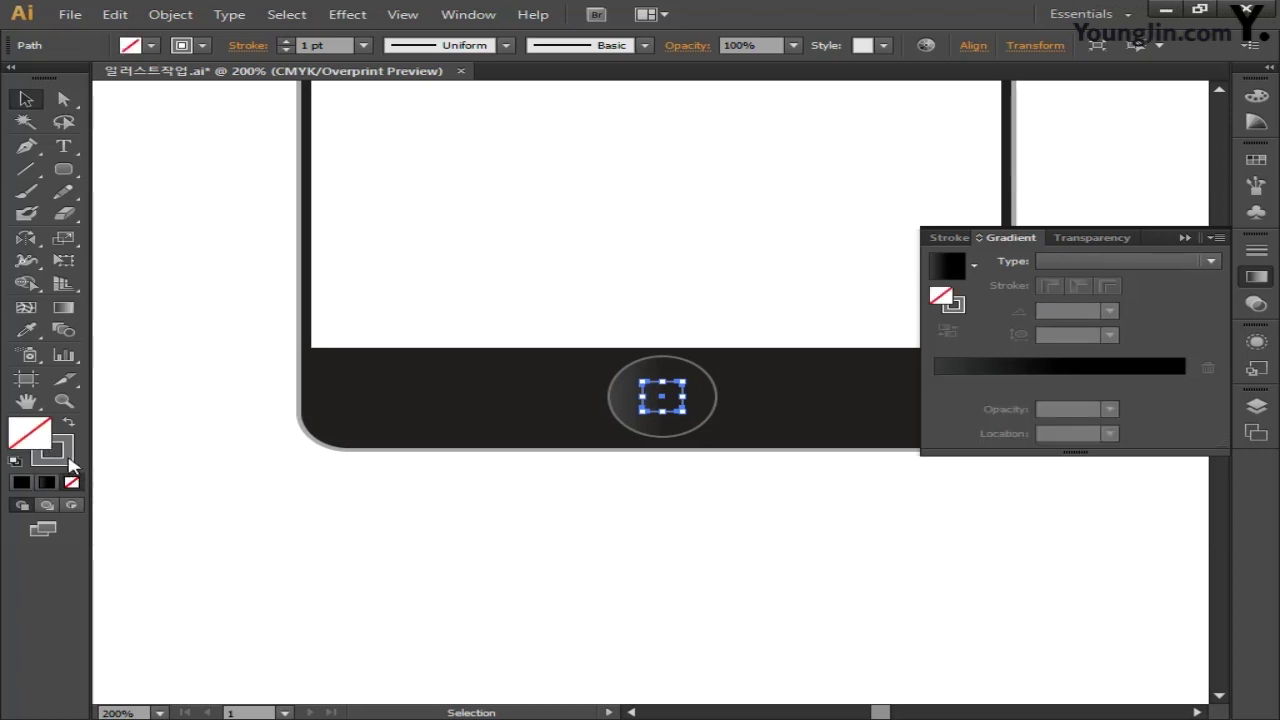
double_click(70, 458)
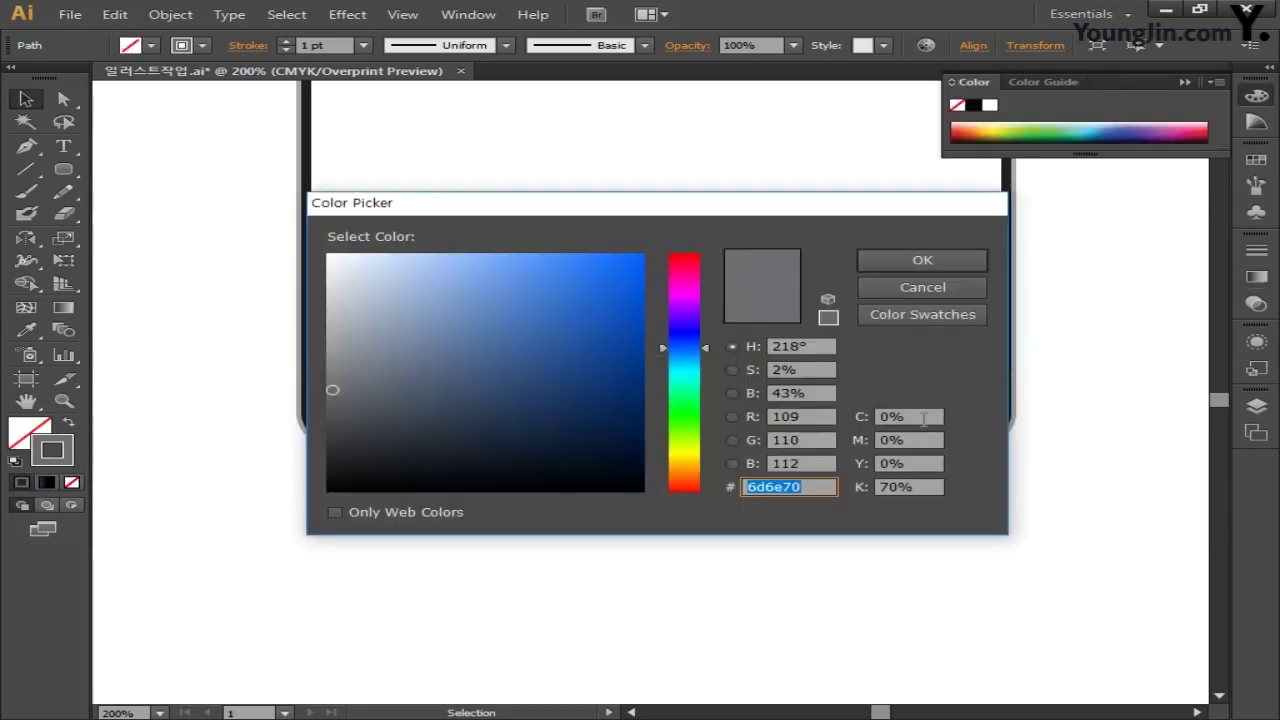
left_click(923, 418)
type("0")
key("Tab")
key("Tab")
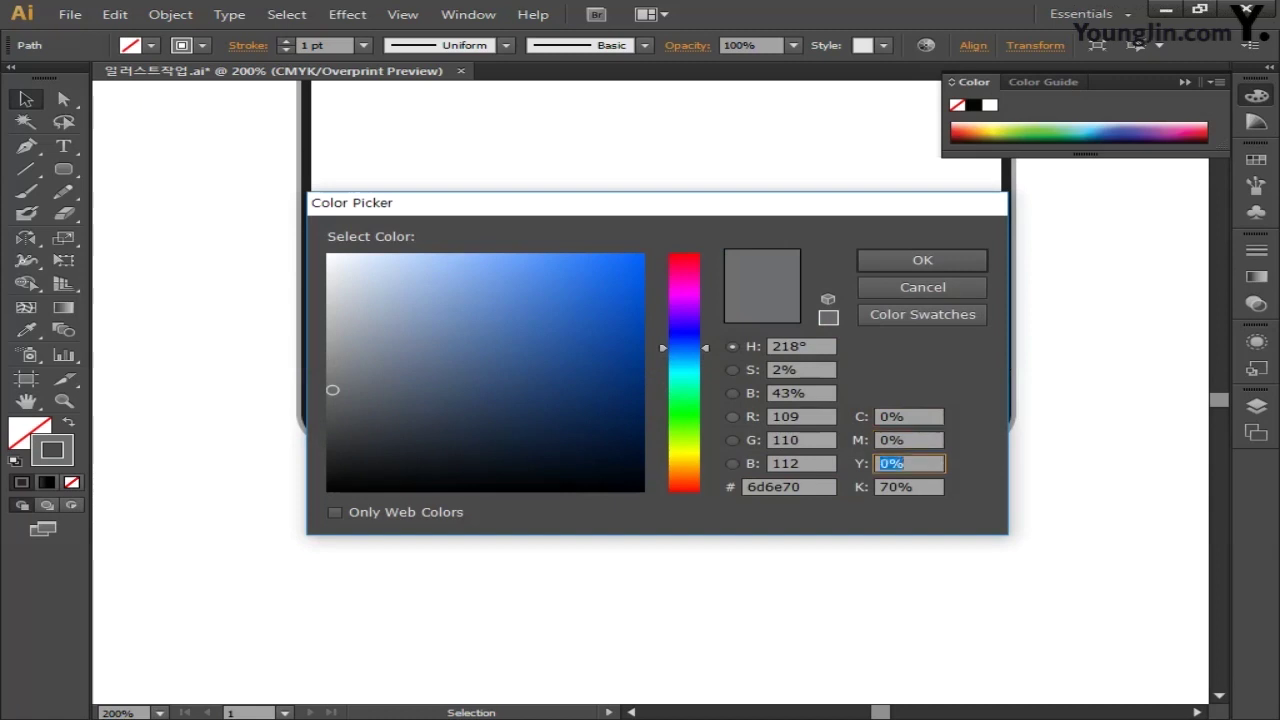
key("Tab")
type("30")
key("Return")
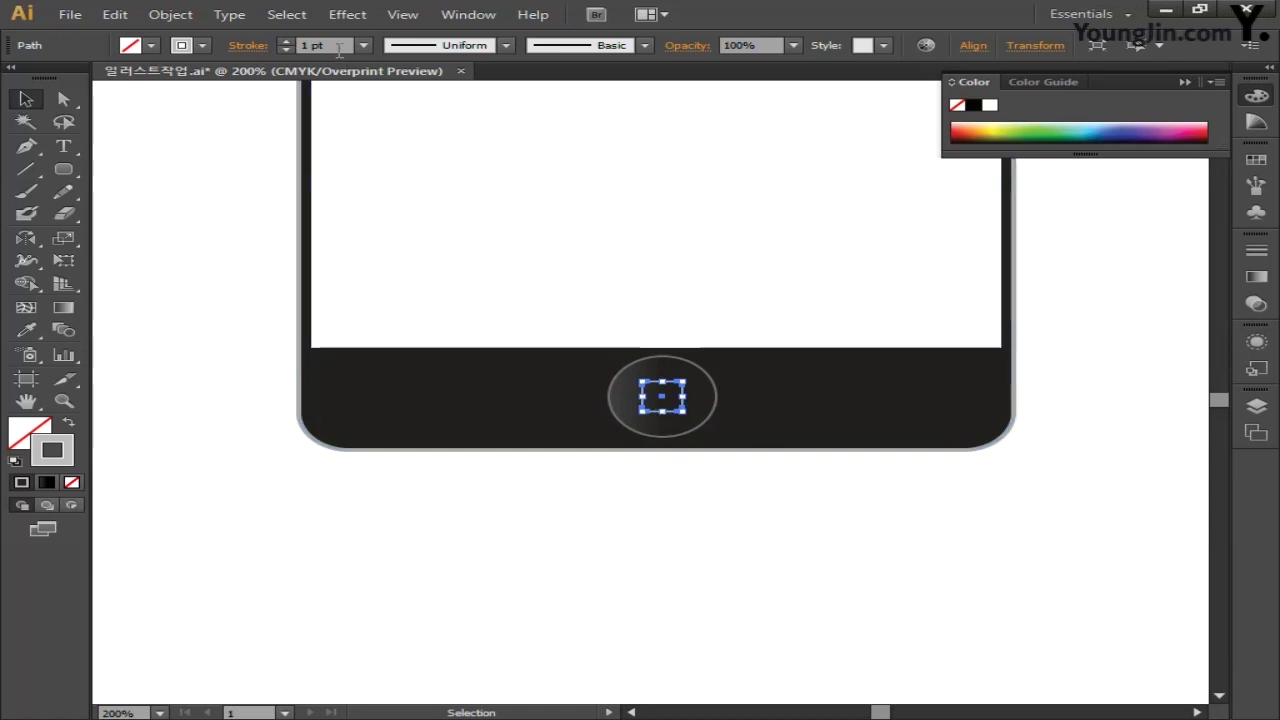
- Set the small rounded rectangle's stroke weight to 1.2 pt and deselect it
left_click_drag(339, 50, 255, 47)
type("1.2")
key("Return")
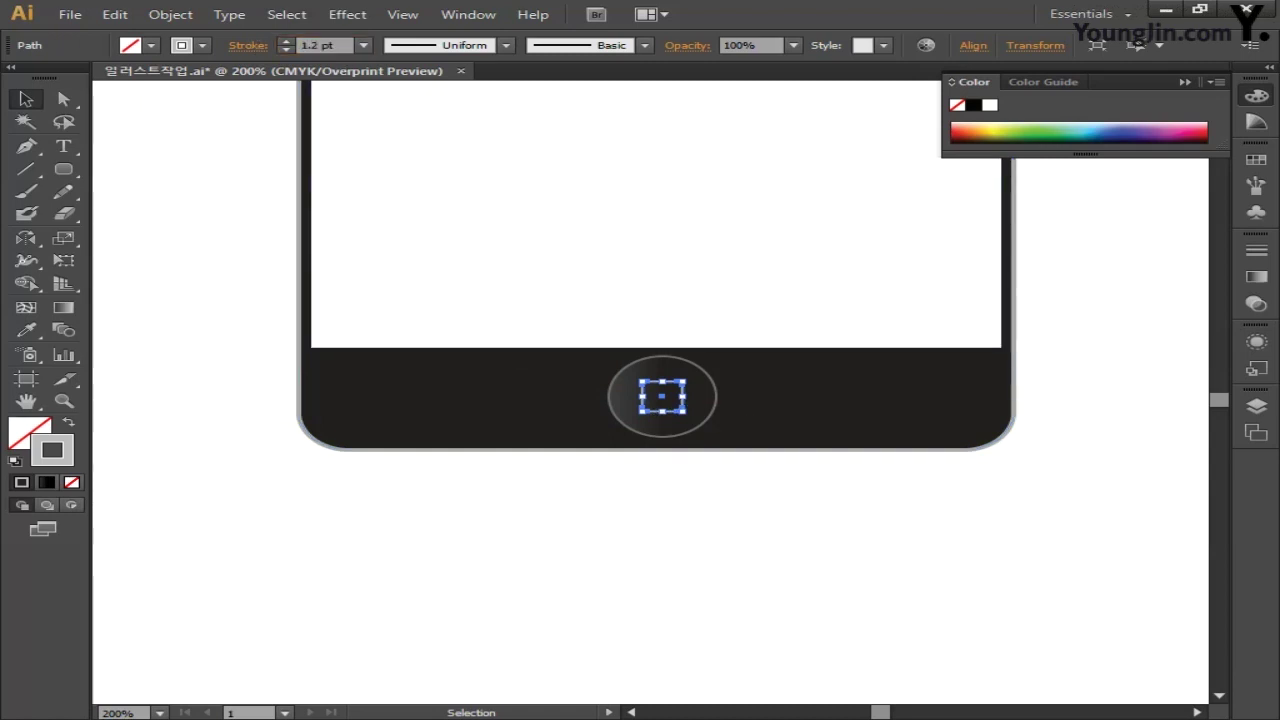
key("v")
left_click(645, 478)
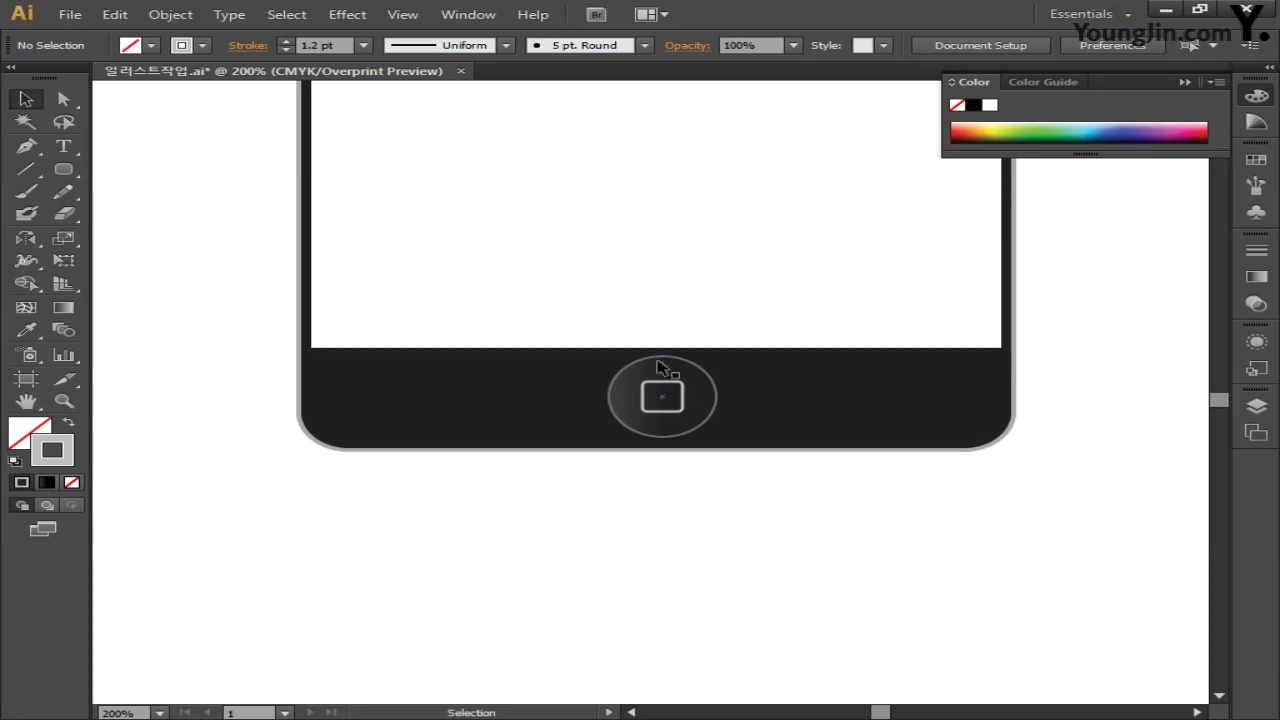
- Draw a small circle with the Ellipse tool in the blank area above the phone's top edge
key("space")
left_click_drag(666, 240, 663, 337)
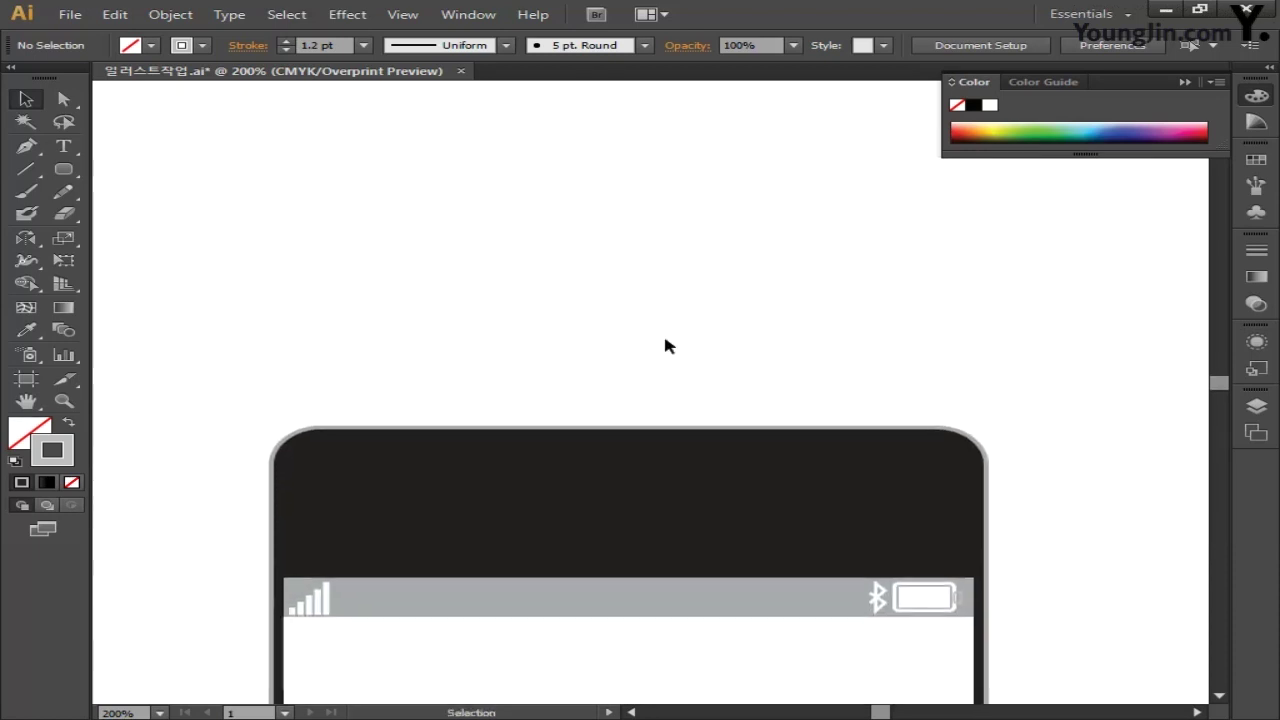
left_click_drag(63, 169, 178, 213)
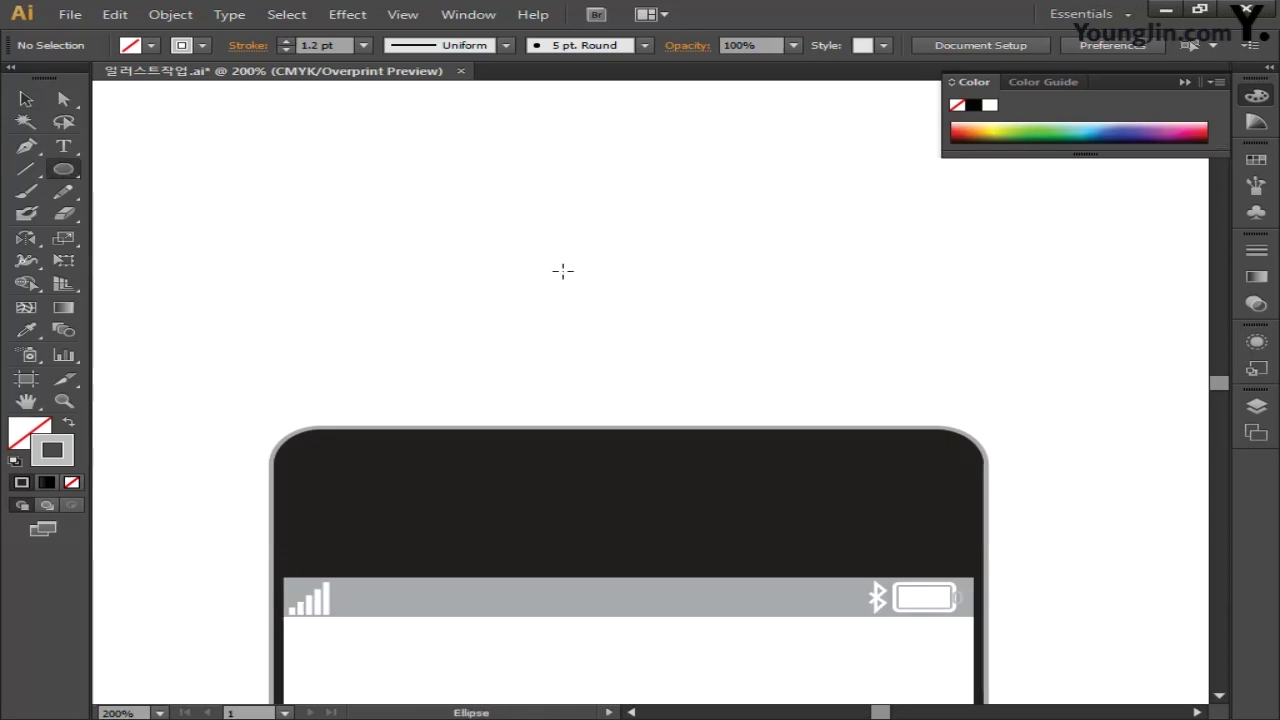
left_click_drag(563, 270, 704, 494)
key("ctrl+plus")
key("ctrl+plus")
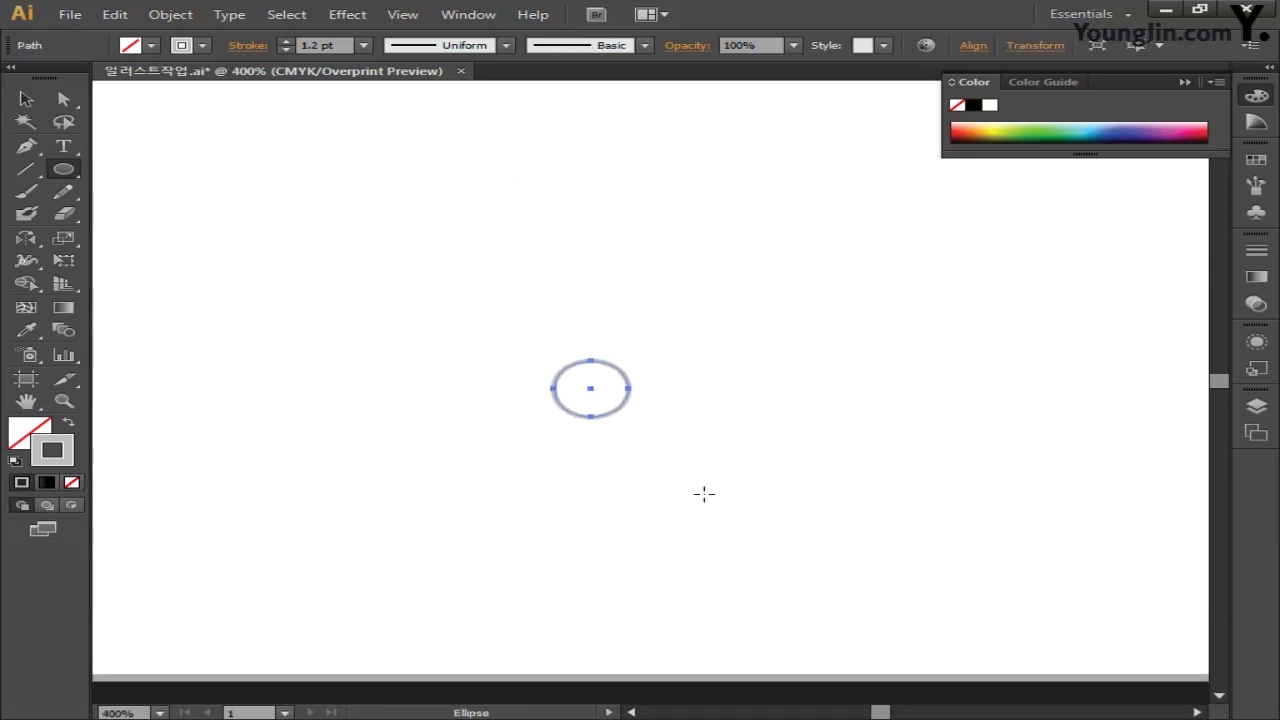
key("ctrl+plus")
key("ctrl+plus")
key("ctrl+plus")
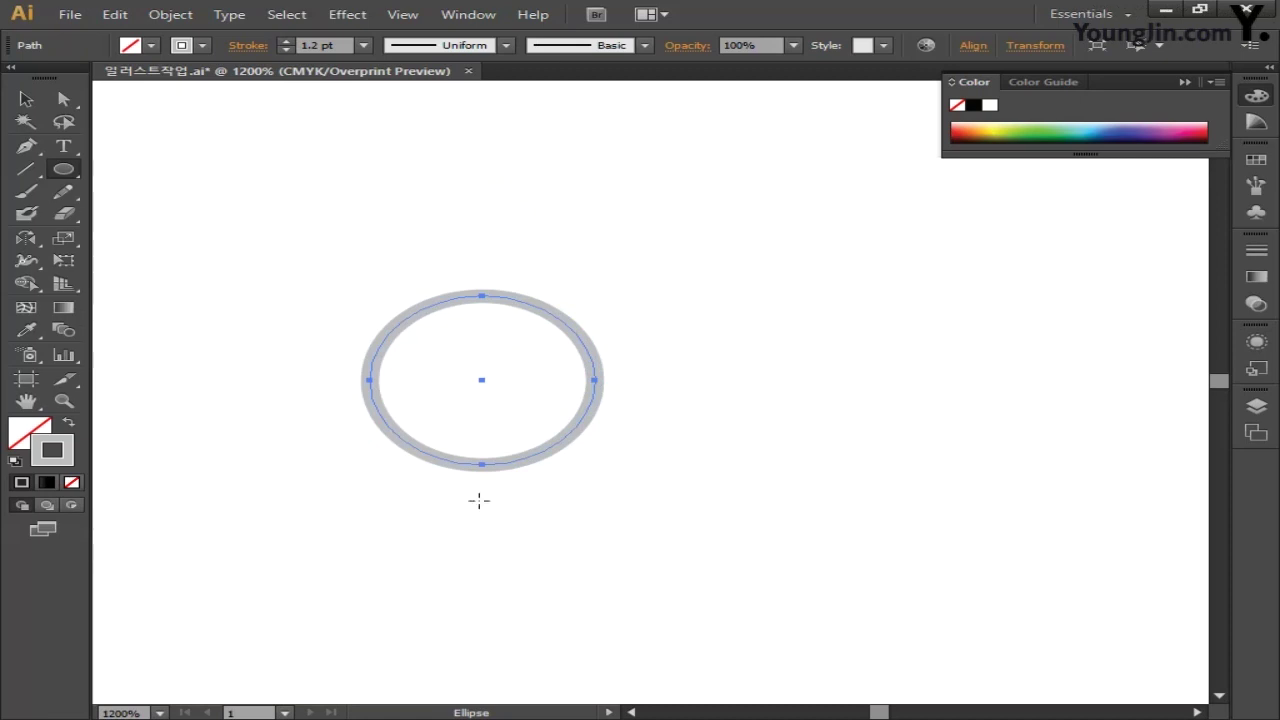
- Fill the circle above the phone with C 0, M 0, Y 0, K 90 and remove its stroke
double_click(20, 432)
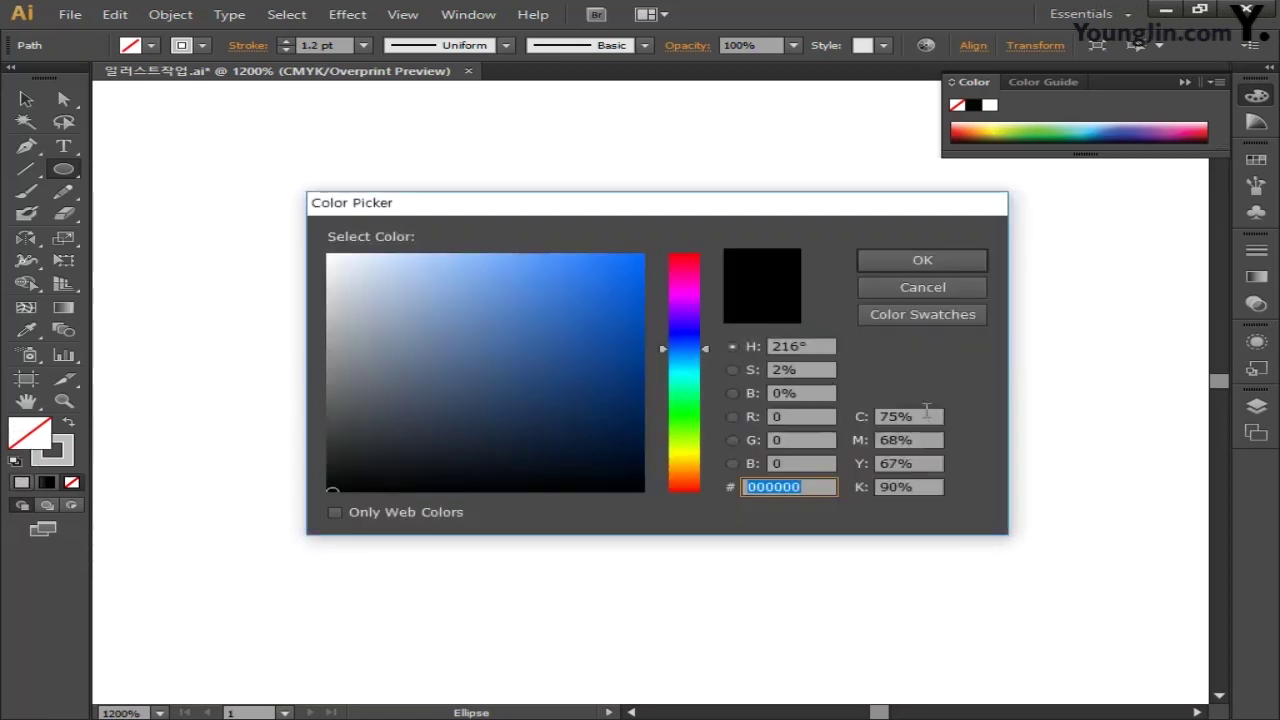
left_click(926, 414)
type("0")
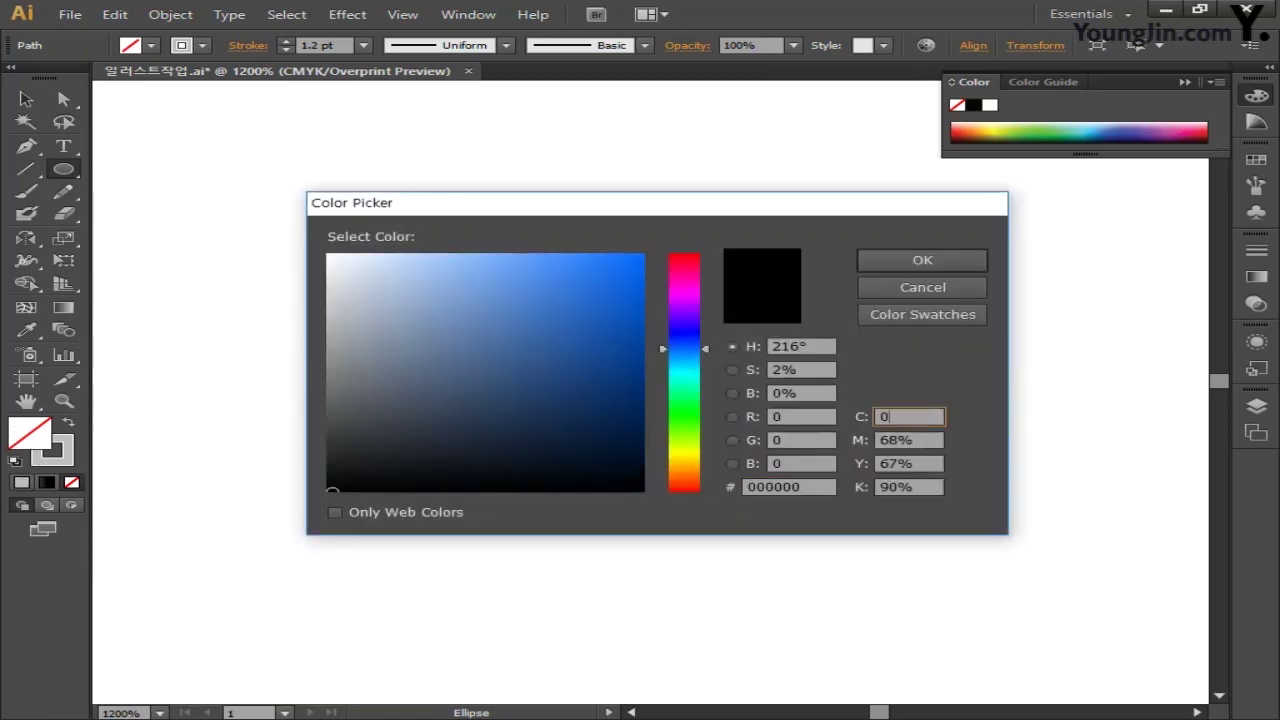
key("Tab")
type("0")
key("Tab")
type("0")
key("Tab")
type("9")
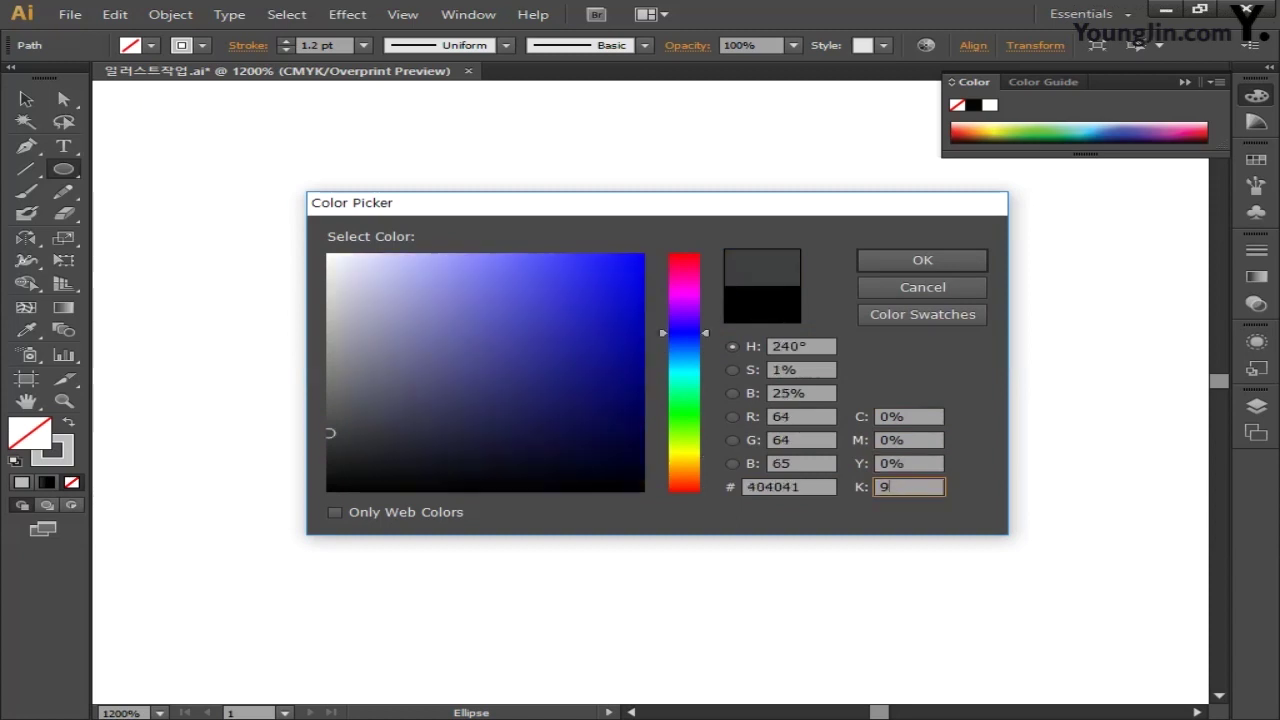
type("0")
left_click(937, 259)
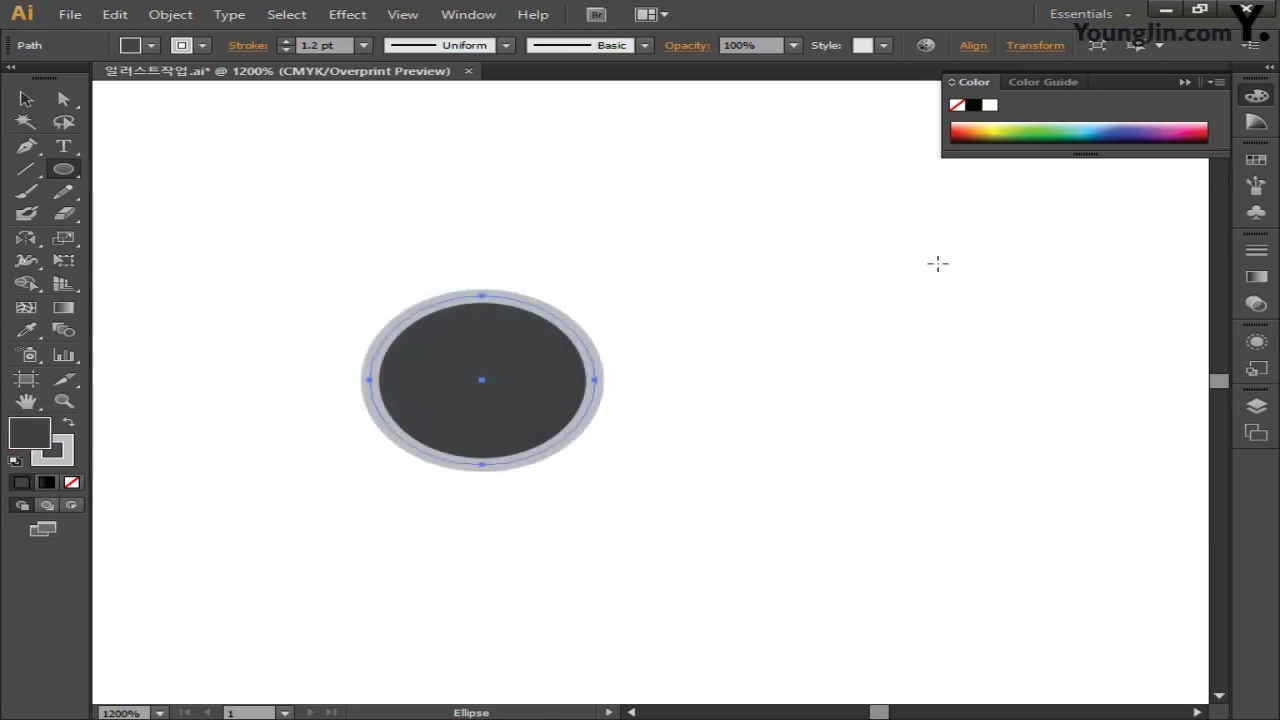
left_click(68, 460)
left_click(71, 482)
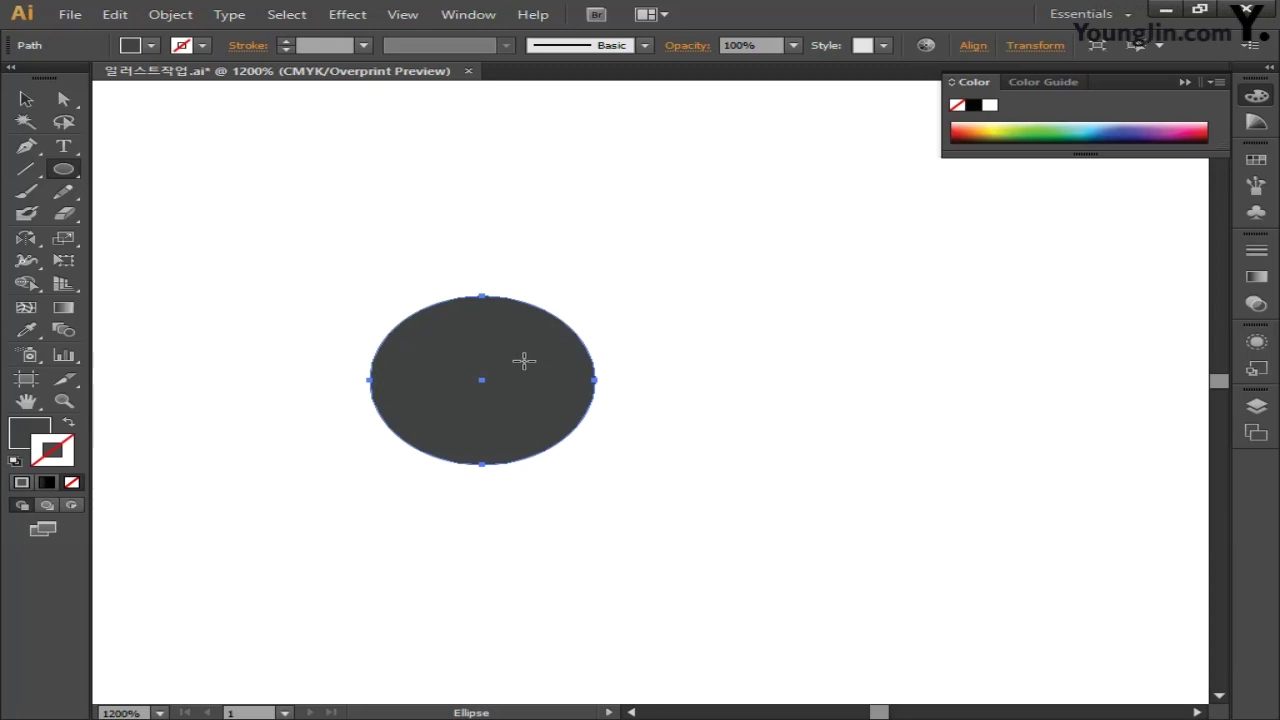
- Draw a smaller circle inside the dark circle and set its stroke colour to C 0, M 0, Y 0, K 30
left_click_drag(437, 349, 545, 423)
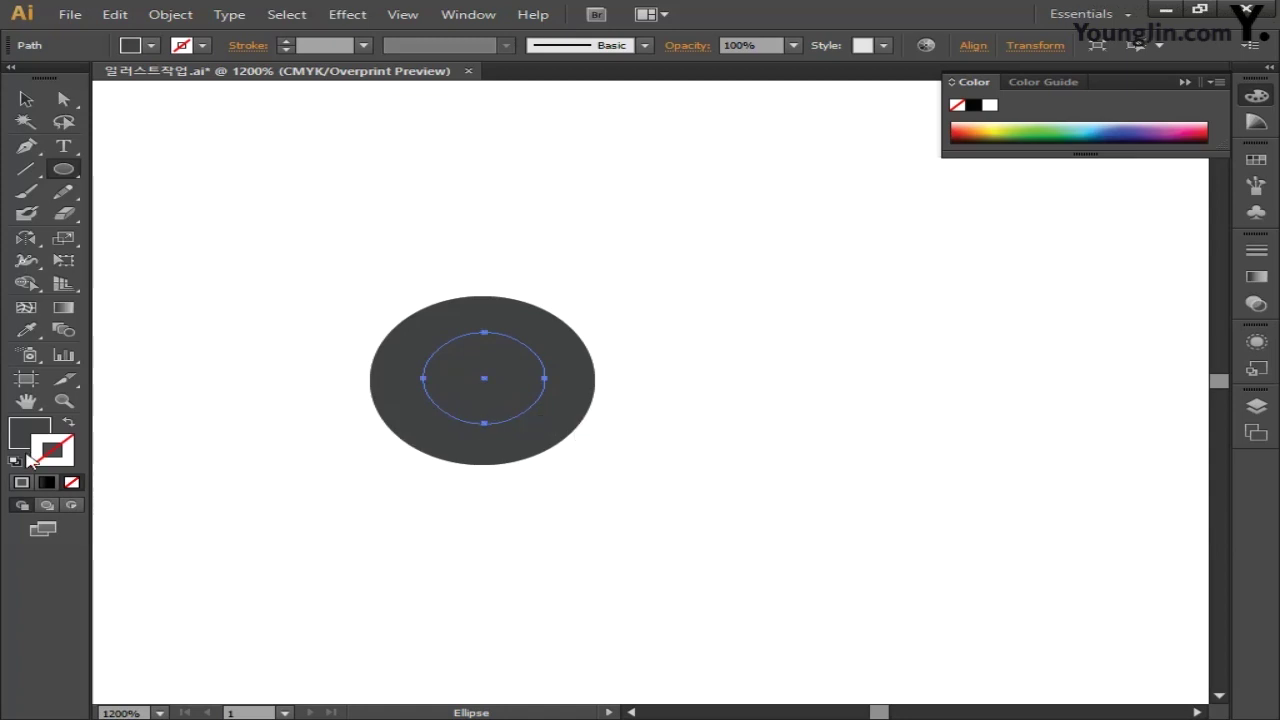
double_click(54, 466)
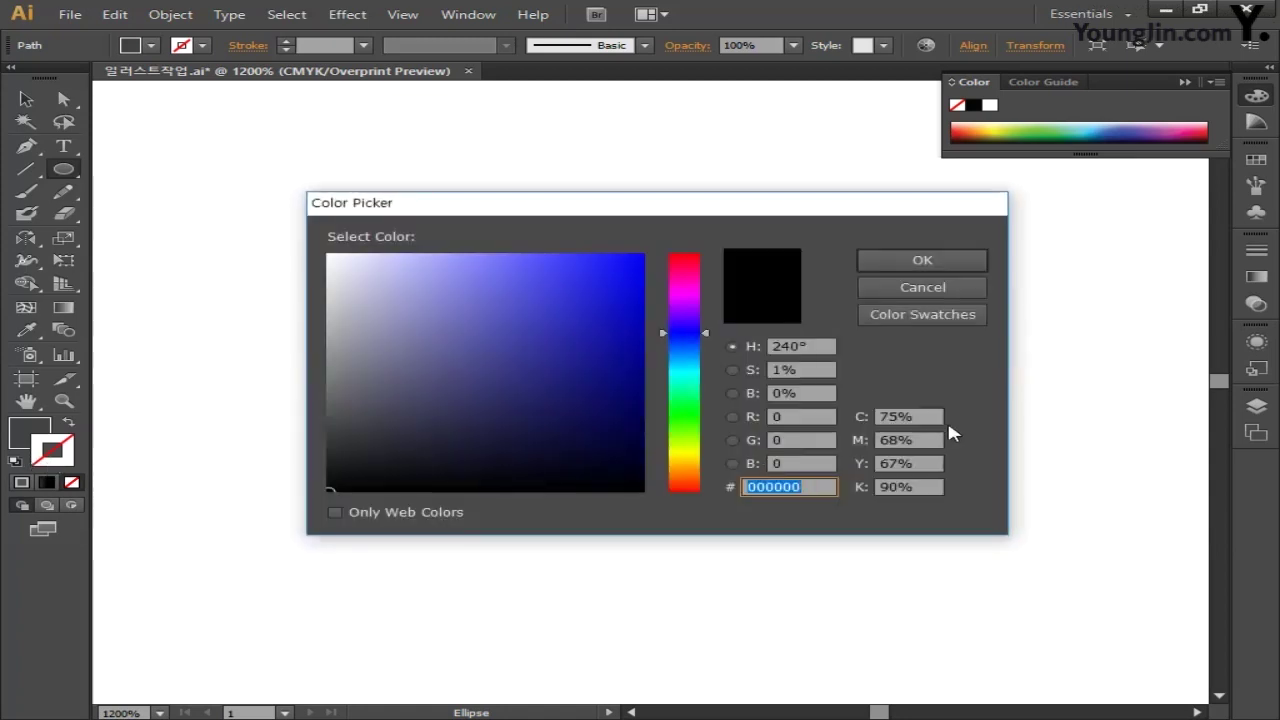
left_click(905, 416)
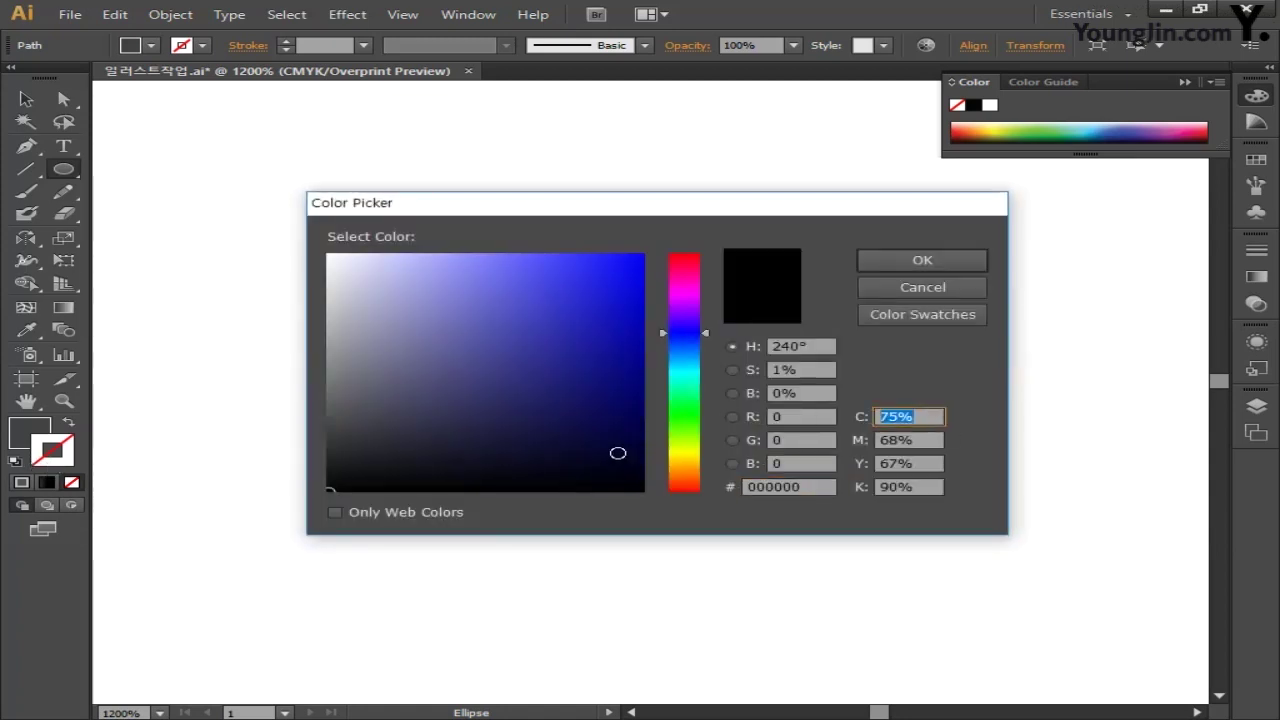
type("0")
key("Tab")
type("0")
key("Tab")
type("0")
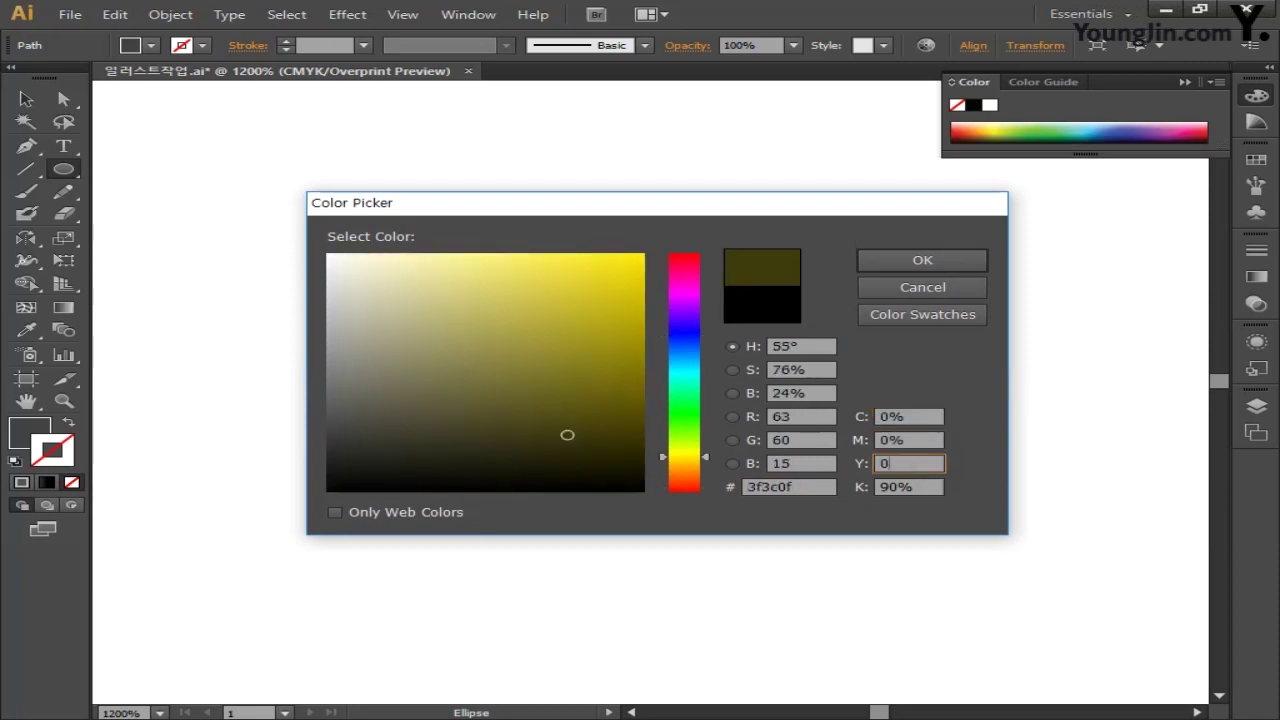
key("Tab")
type("30")
key("Return")
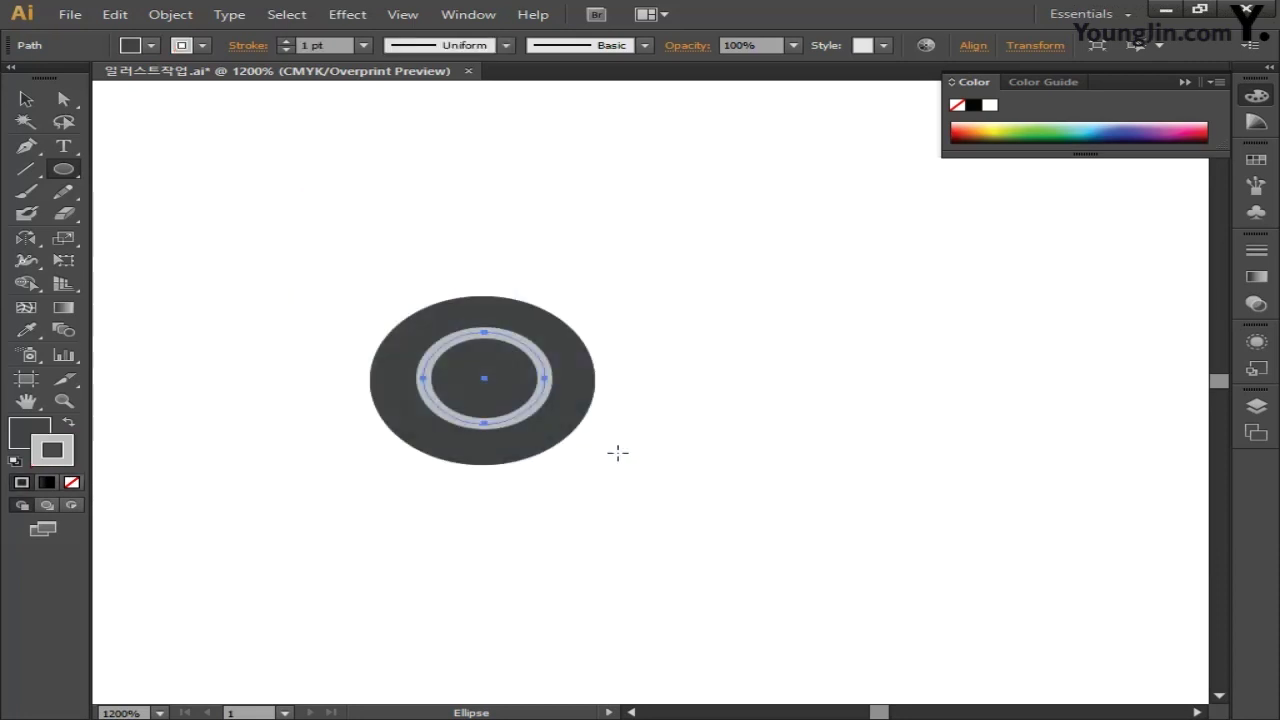
- Increase the inner circle's stroke weight to 3 pt
left_click(312, 45)
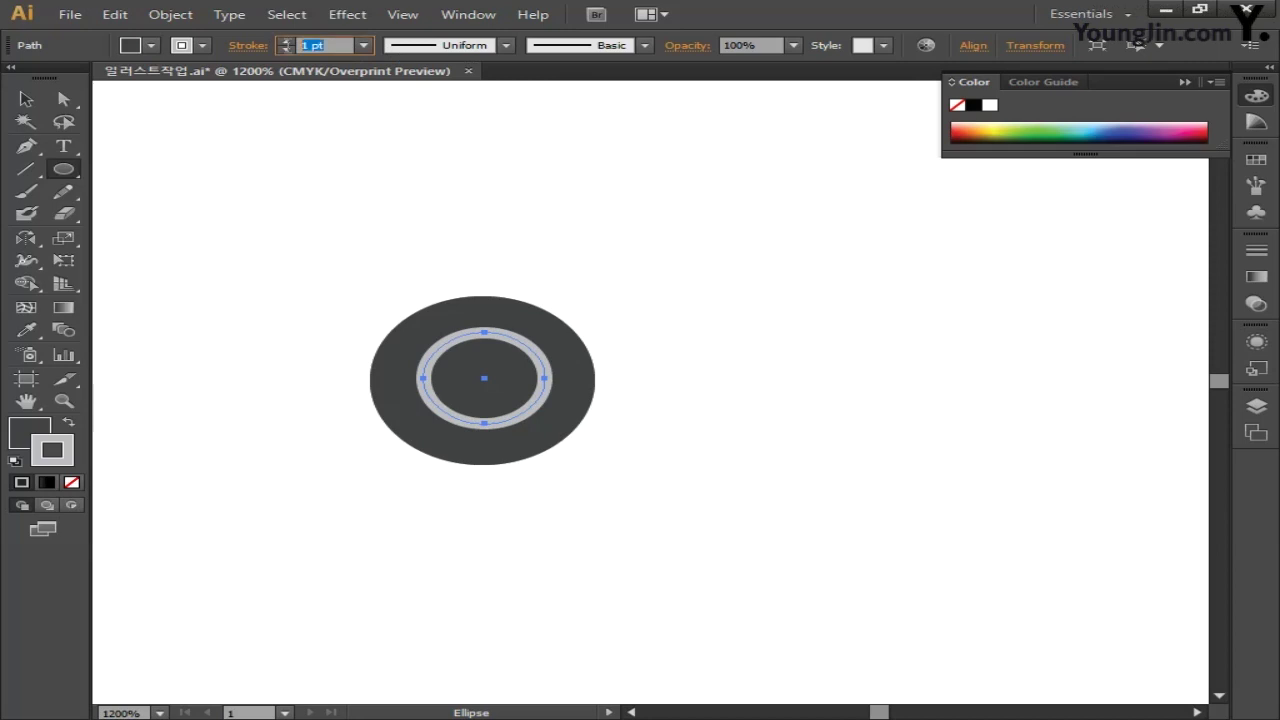
left_click(284, 42)
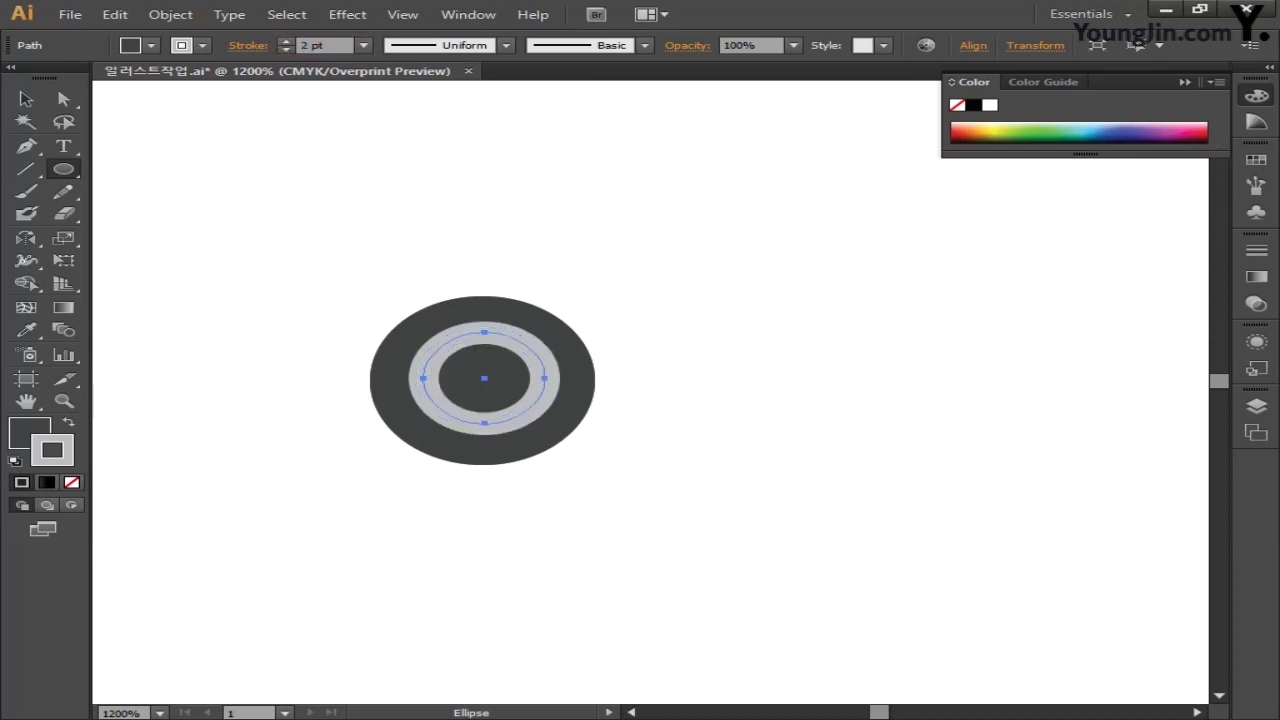
left_click(286, 42)
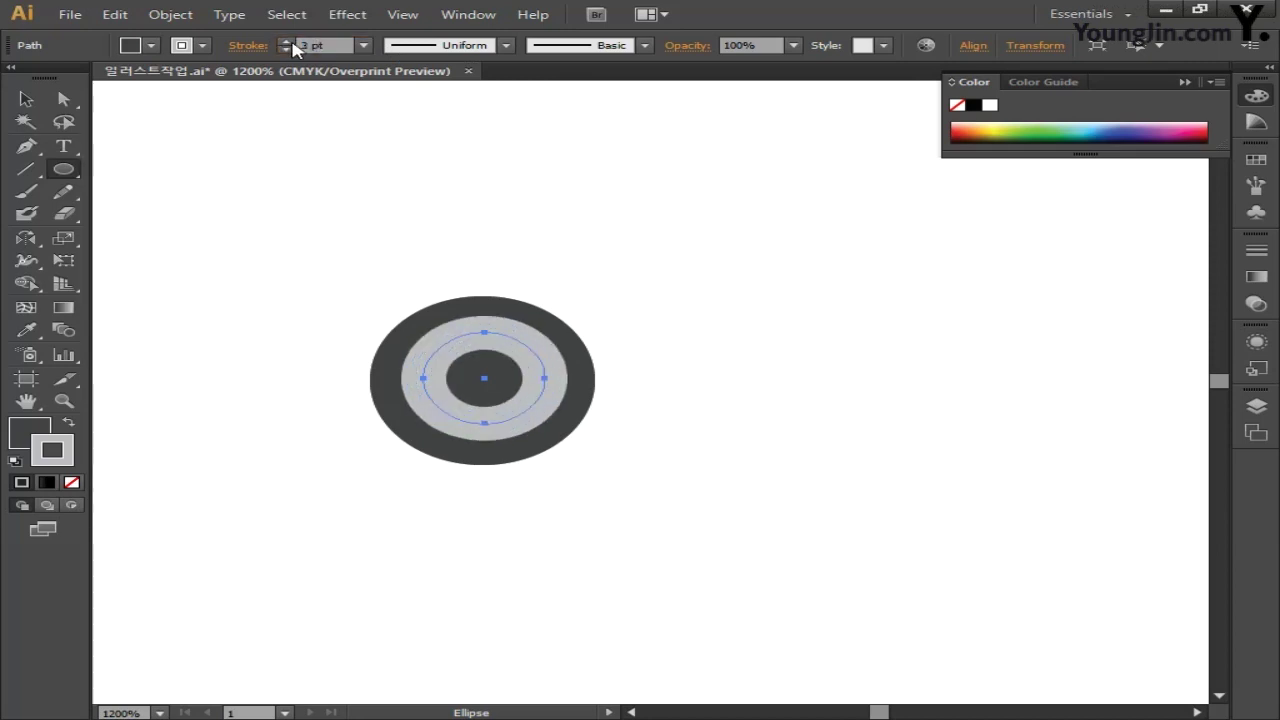
left_click(26, 99)
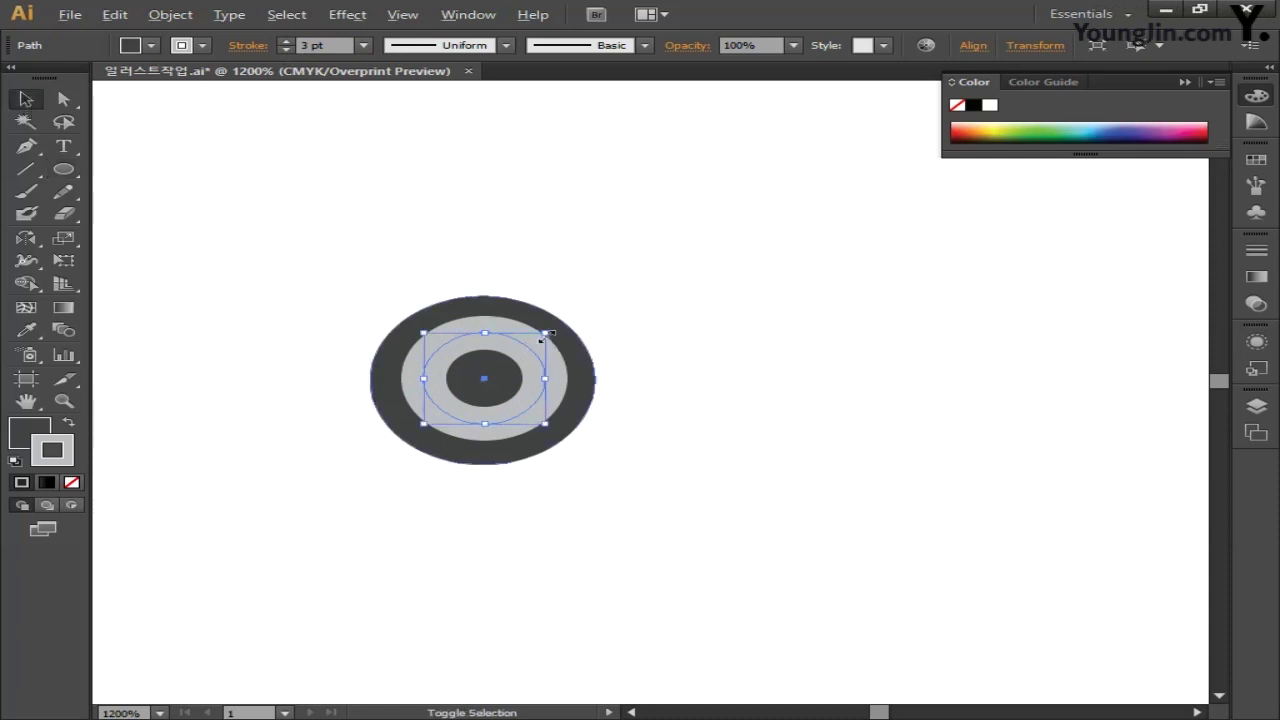
- Enlarge the inner circle inside the dark circle and set its stroke weight to 2.4 pt
left_click_drag(541, 339, 556, 325)
left_click(330, 45)
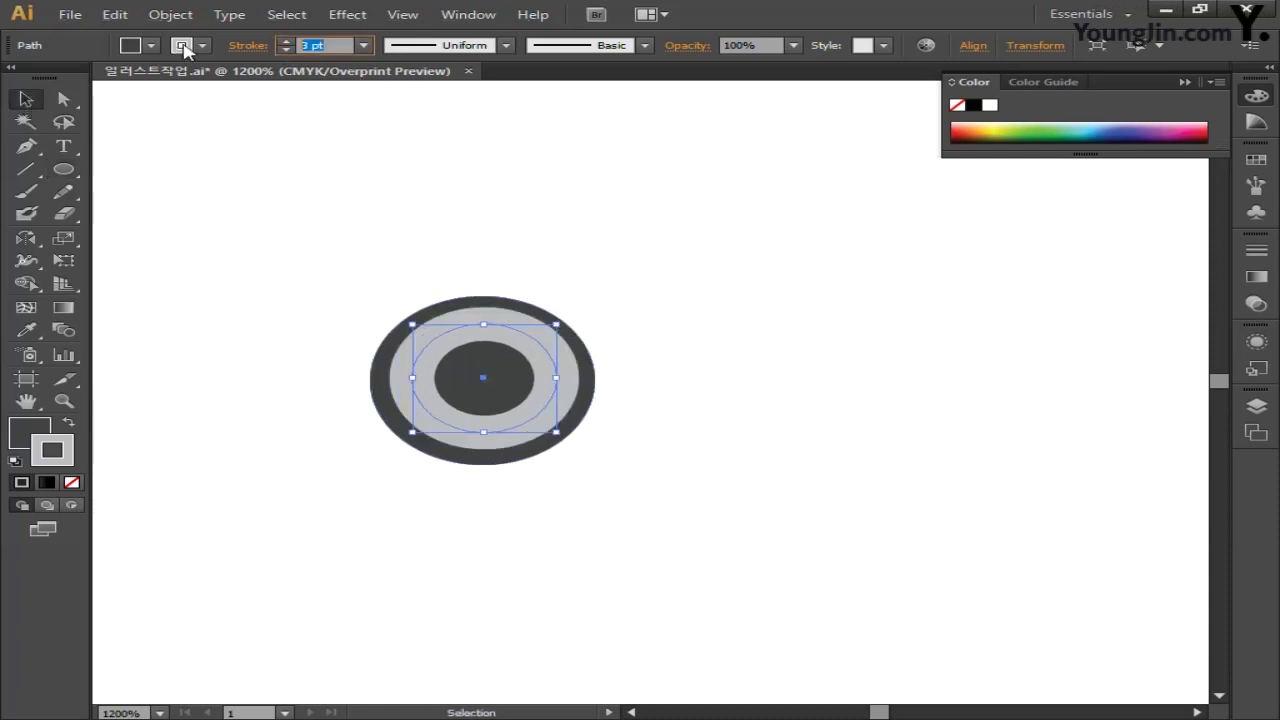
type("2.4")
key("Return")
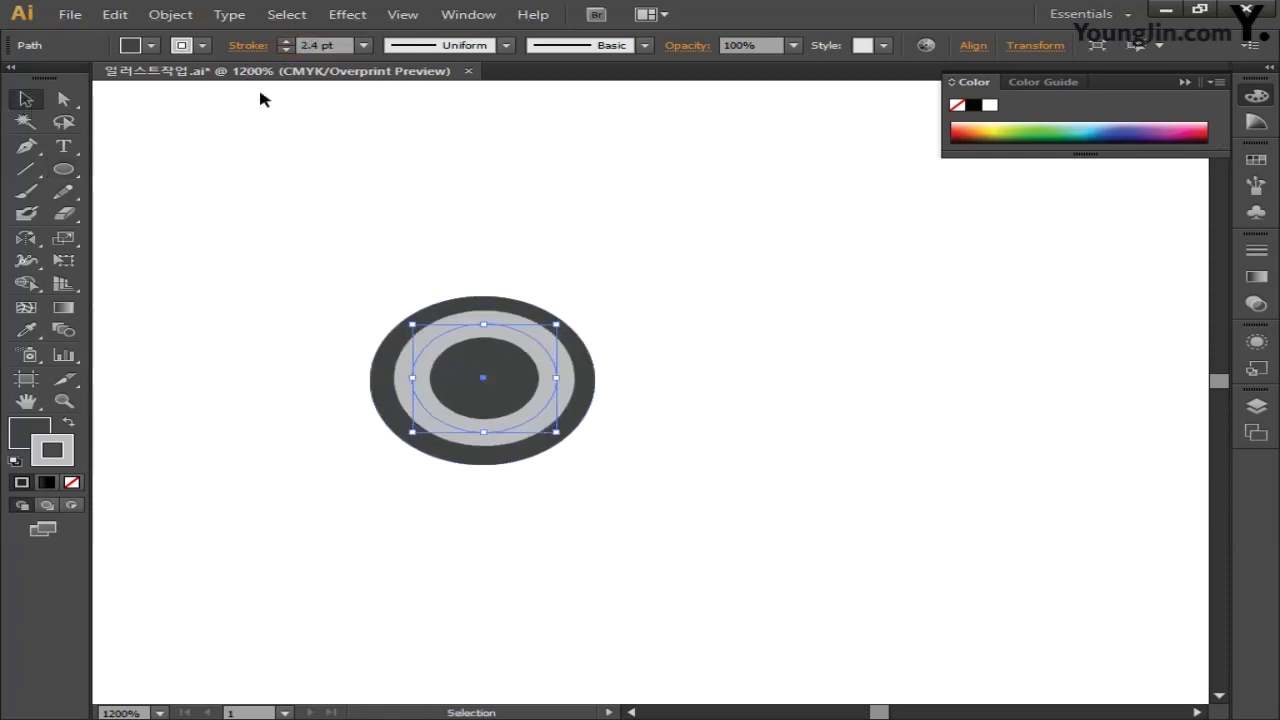
mouse_move(557, 325)
left_mouse_down()
mouse_move(579, 323)
mouse_move(562, 320)
left_mouse_up()
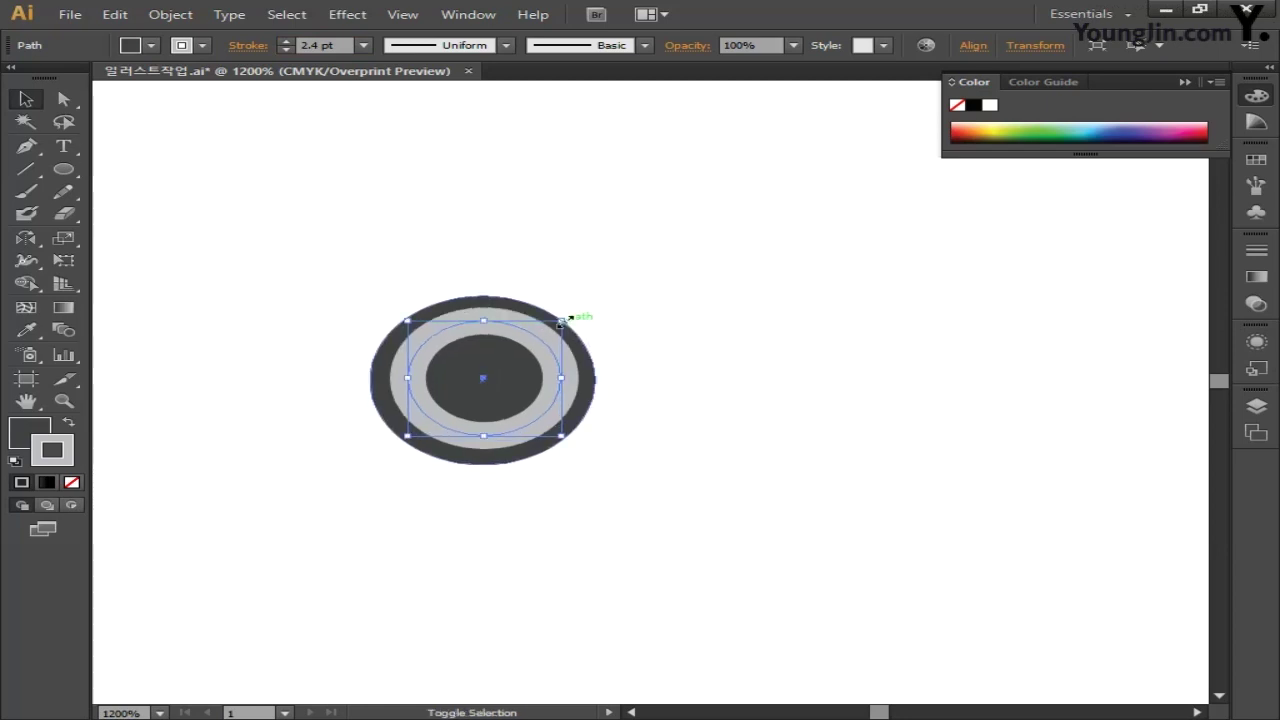
- Align the inner and outer circles to each other's horizontal and vertical centres
left_click_drag(406, 380, 677, 521)
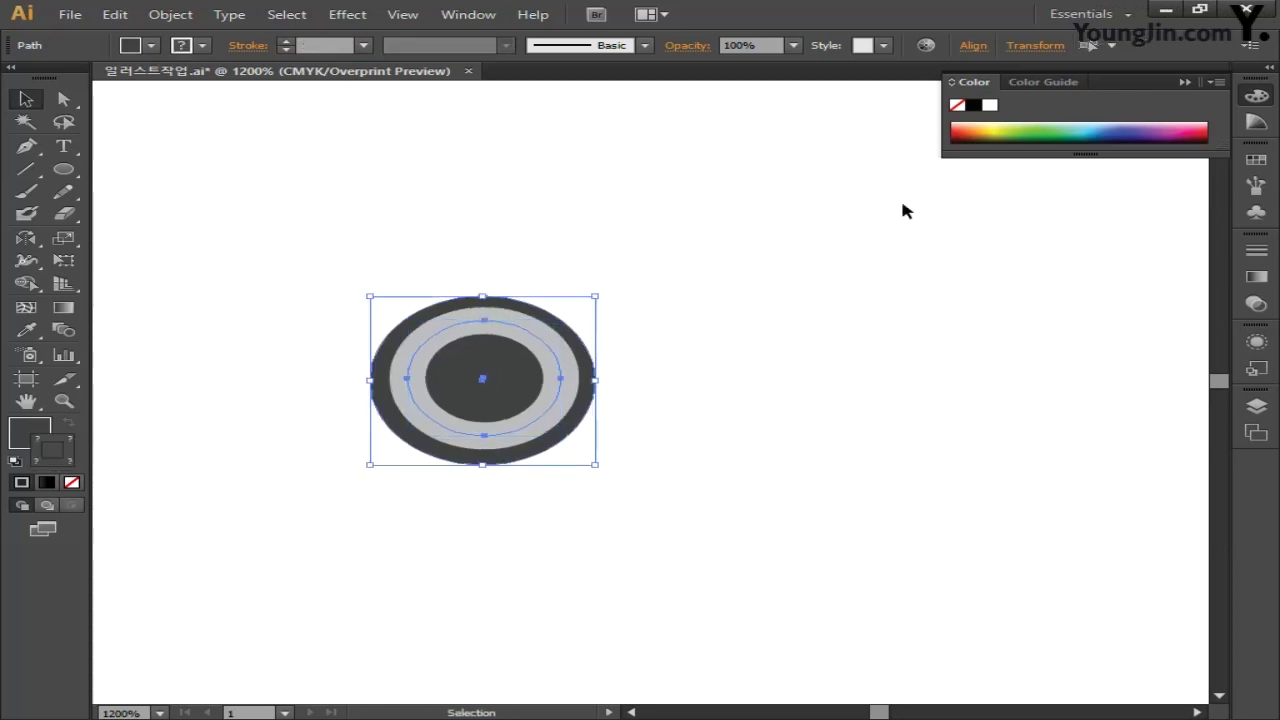
left_click(969, 48)
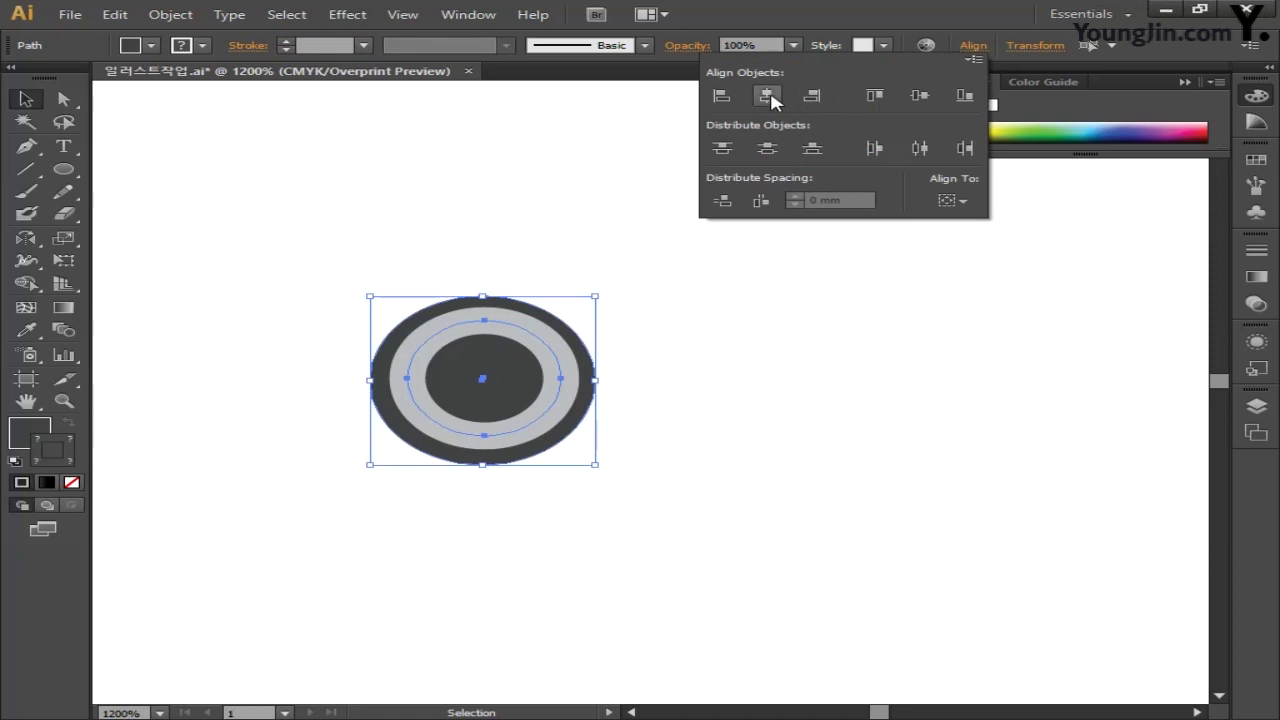
left_click(766, 95)
left_click(920, 96)
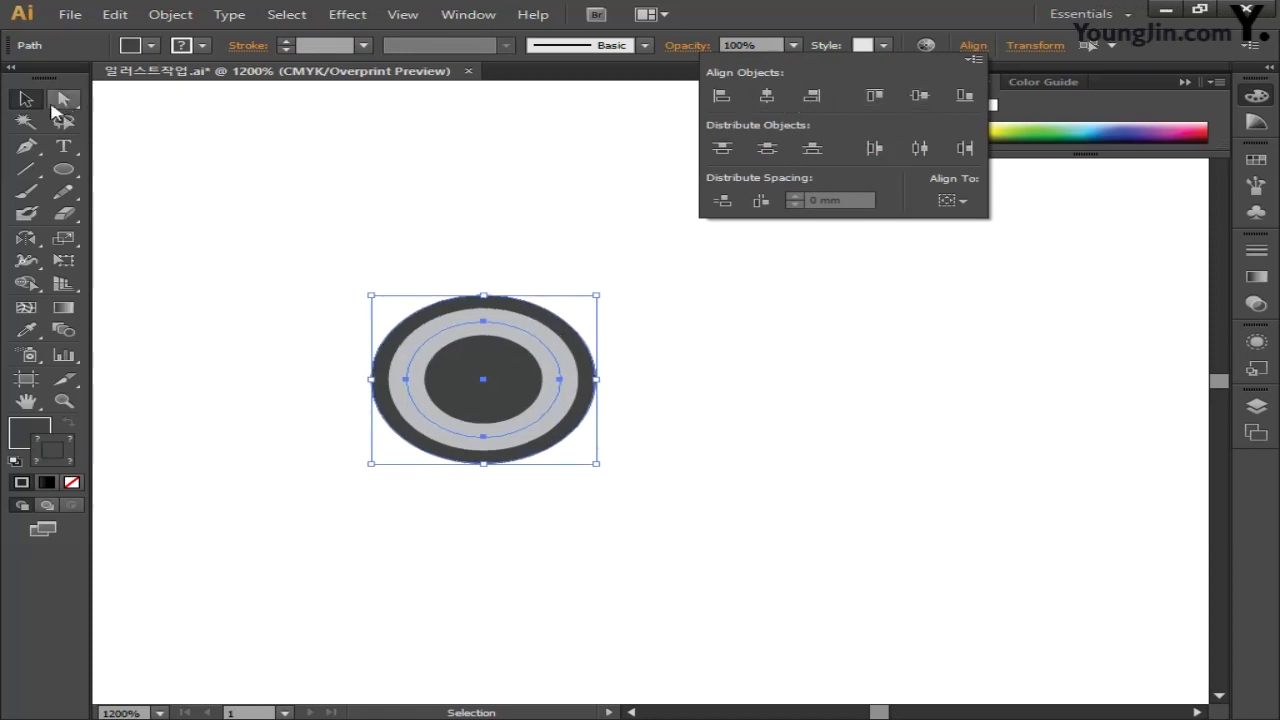
left_click(27, 100)
left_click(352, 210)
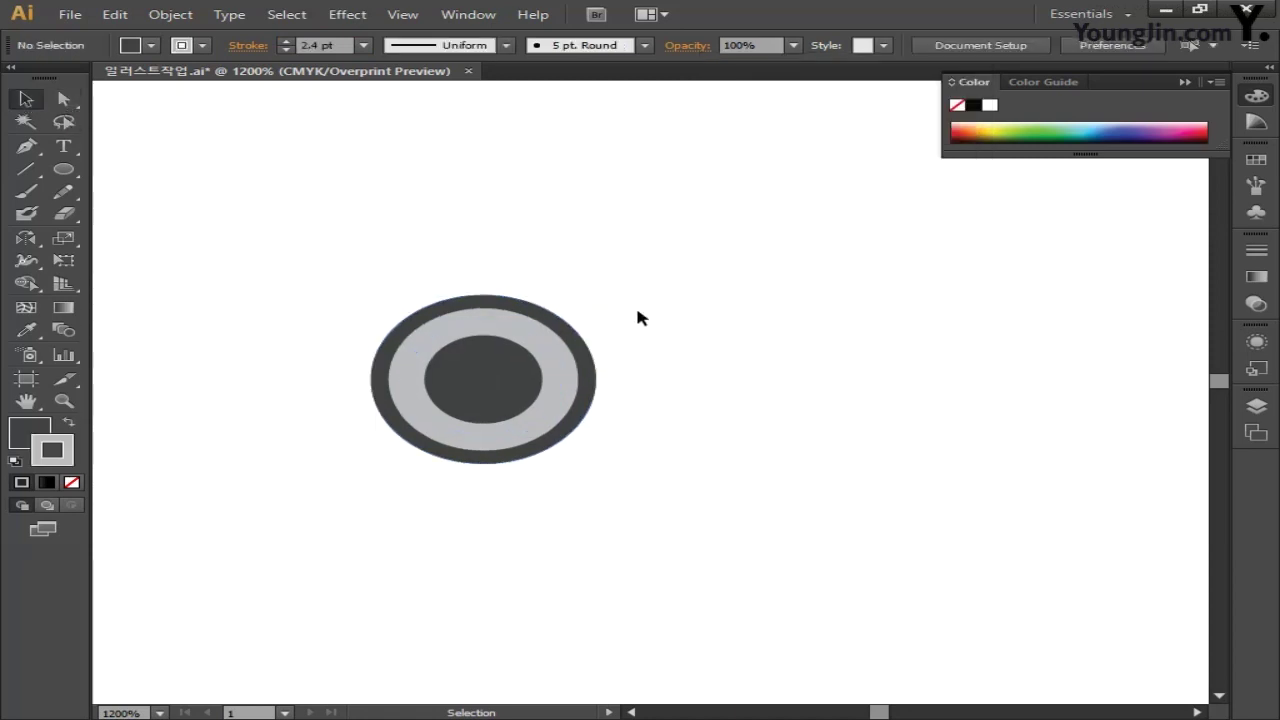
- Apply a radial gradient to the inner circle's fill
left_click(540, 357)
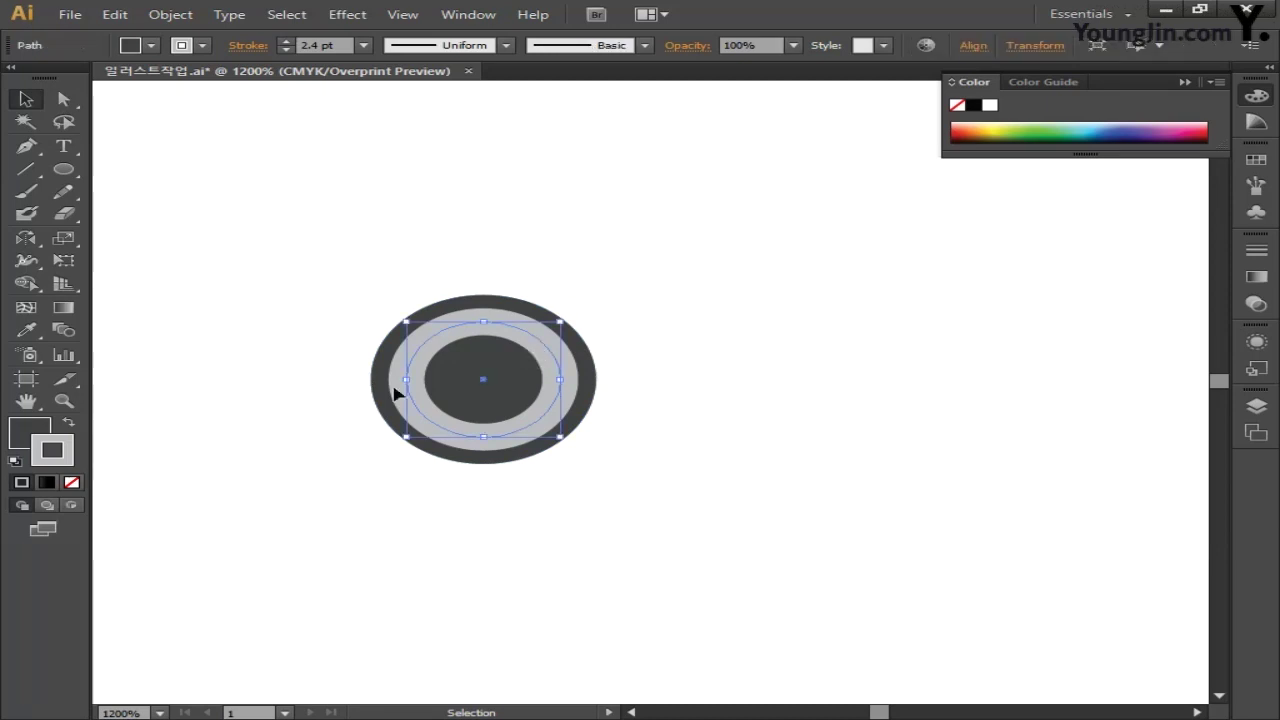
left_click(22, 430)
double_click(65, 310)
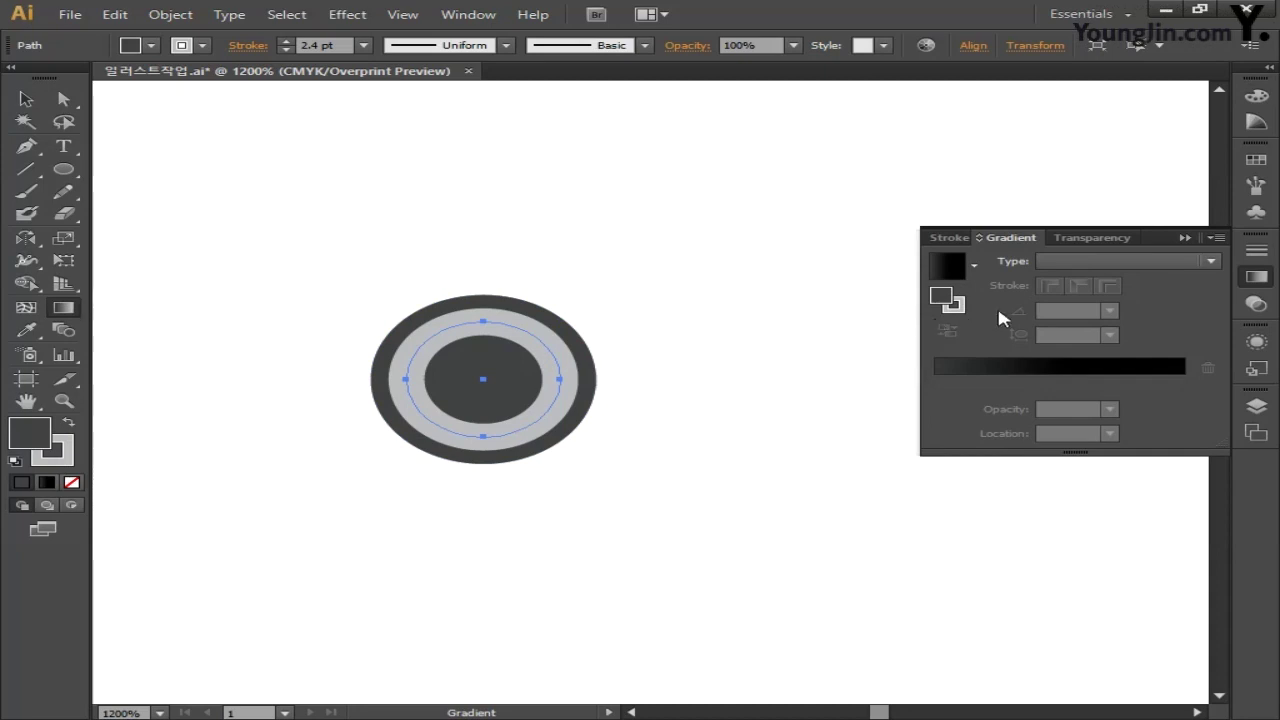
left_click(1085, 262)
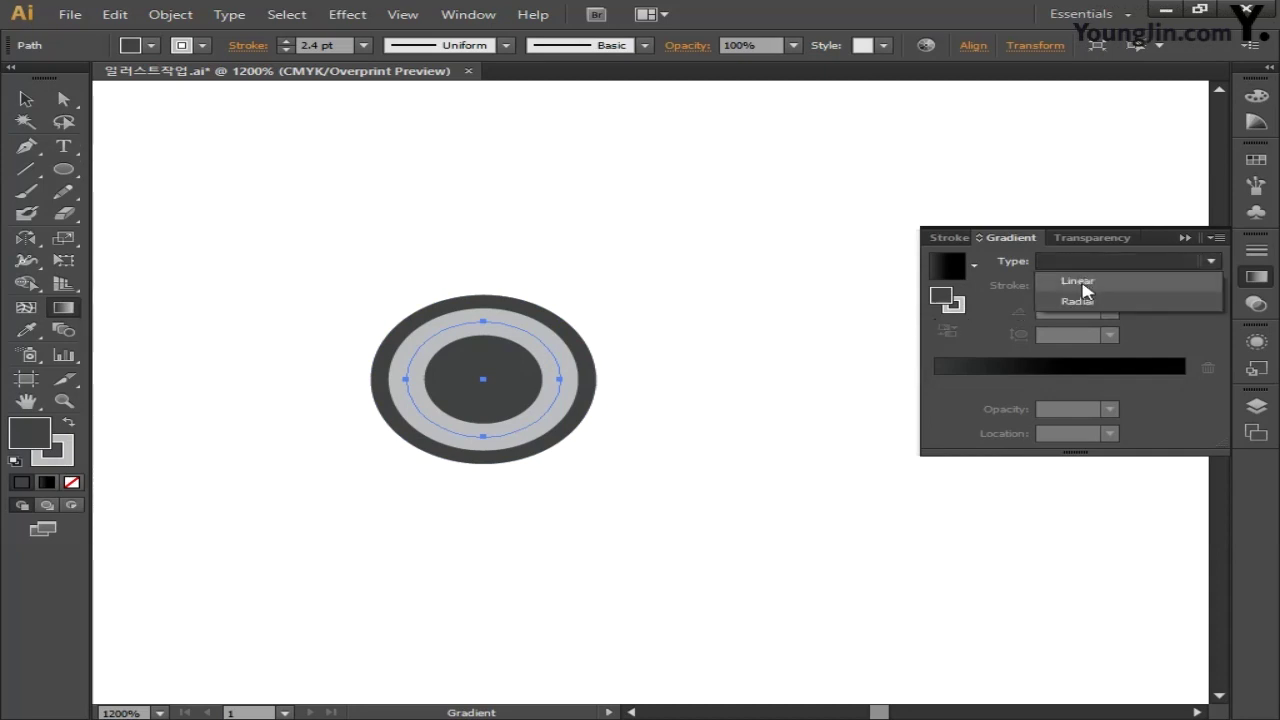
left_click(1082, 300)
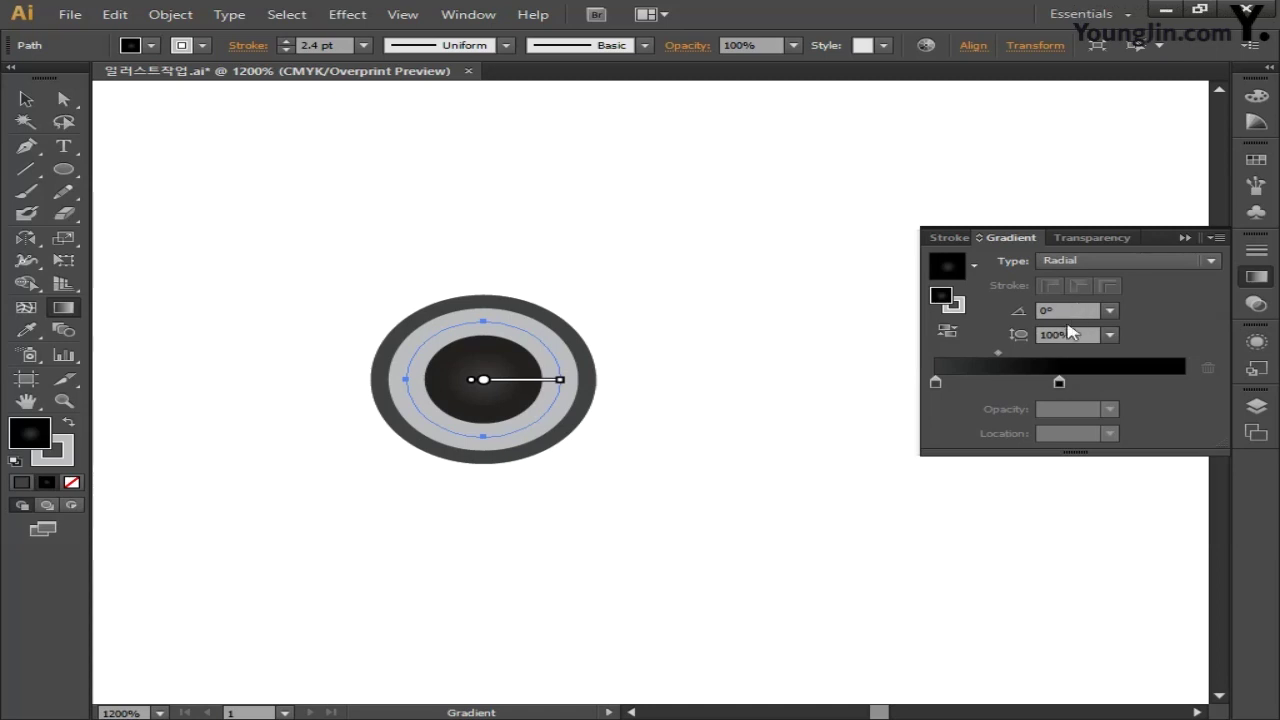
- Set the radial gradient's first colour stop to C 80, M 70, Y 0, K 0
double_click(937, 384)
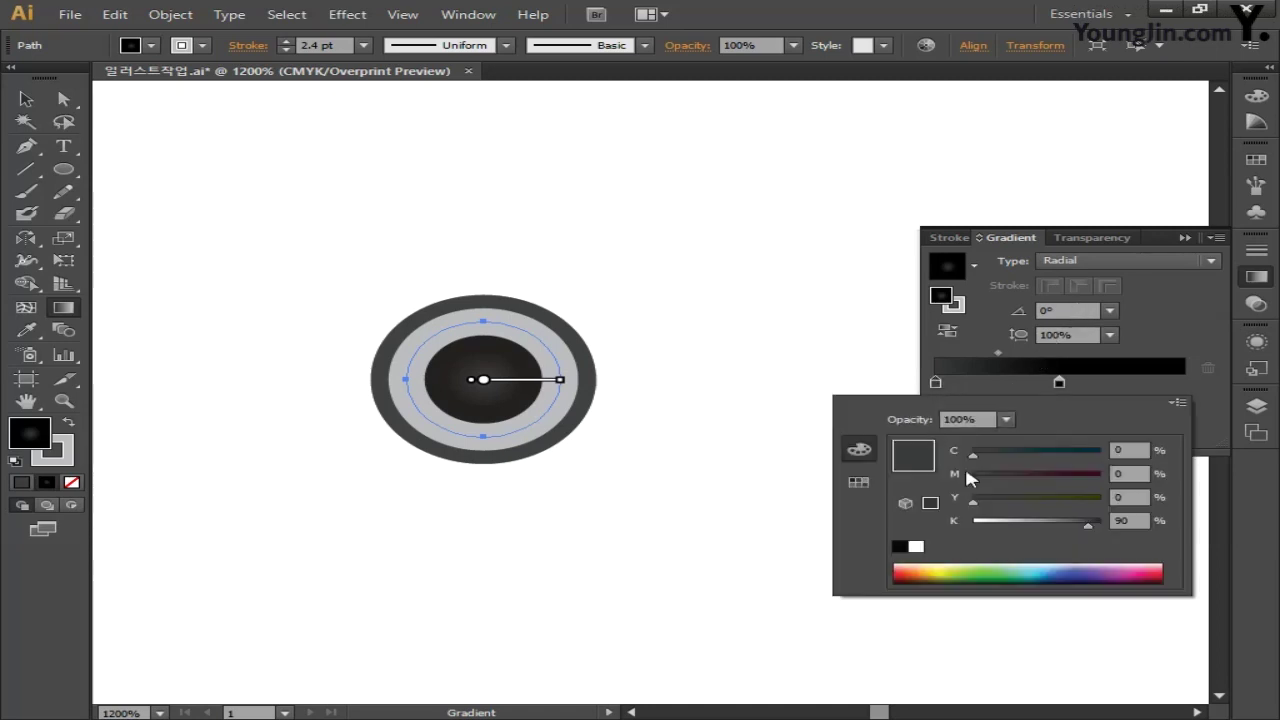
left_click(1120, 450)
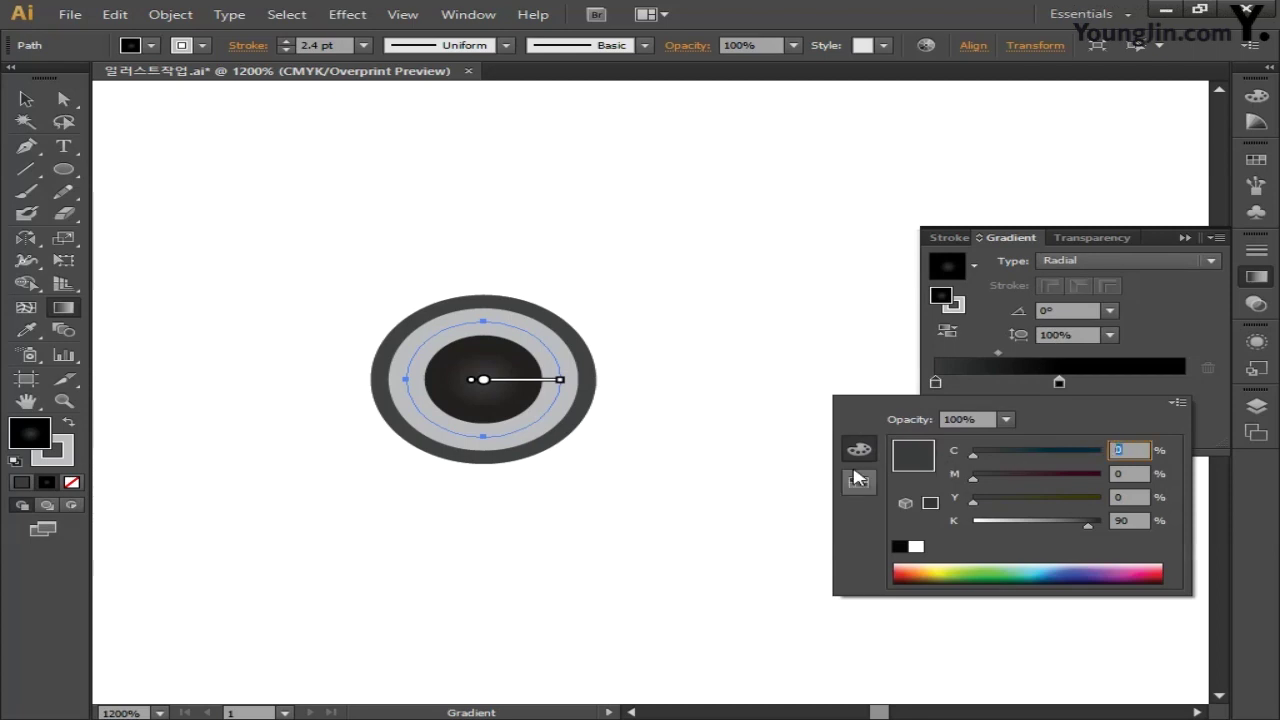
type("80")
key("Tab")
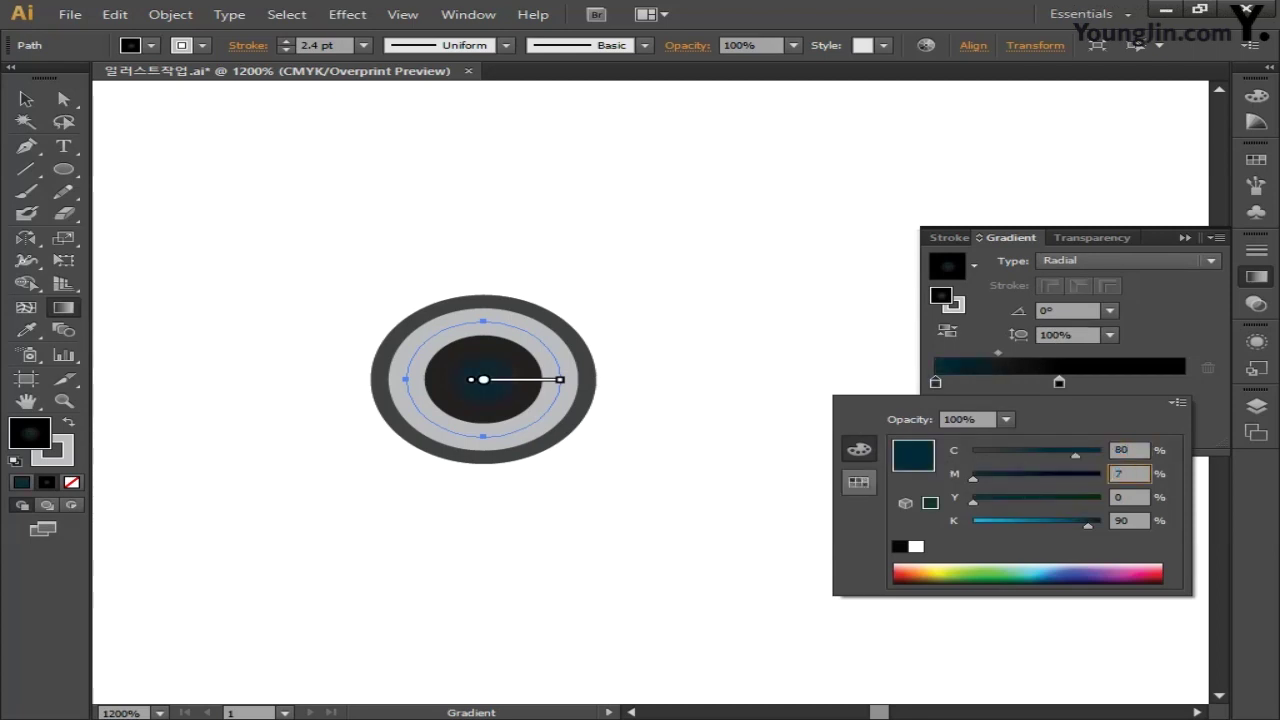
key("Tab")
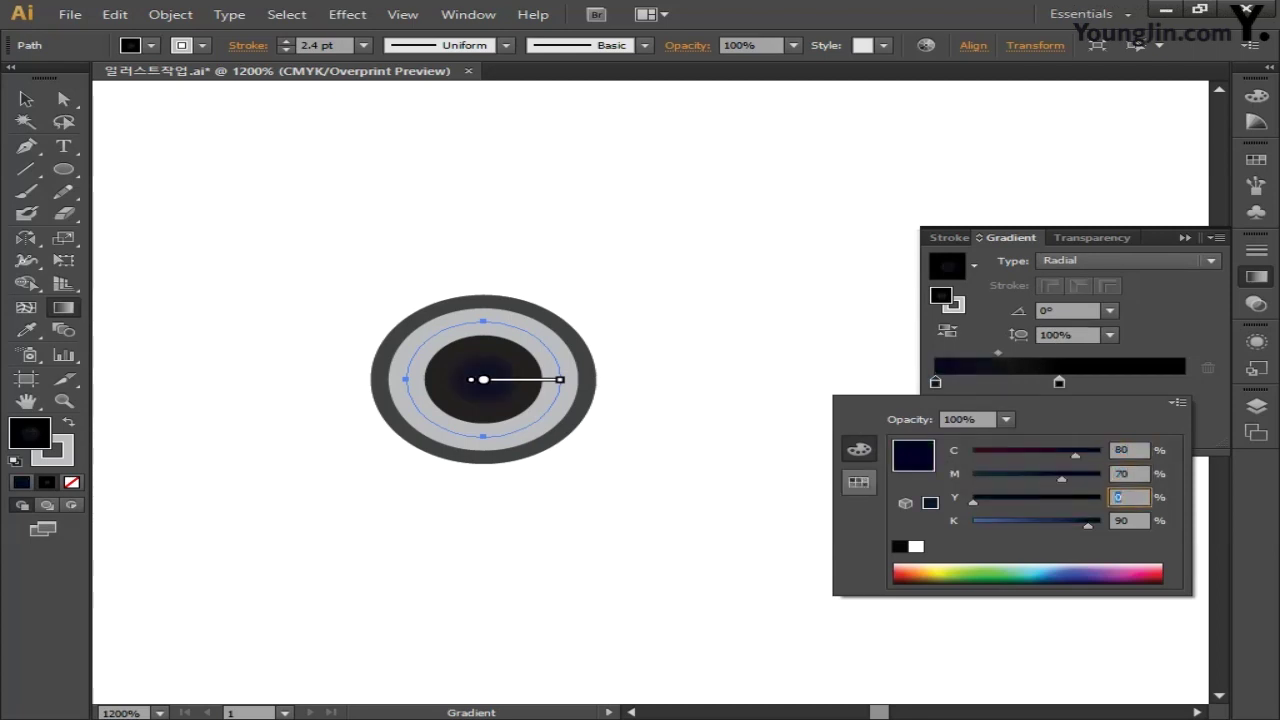
key("Tab")
type("0")
key("Return")
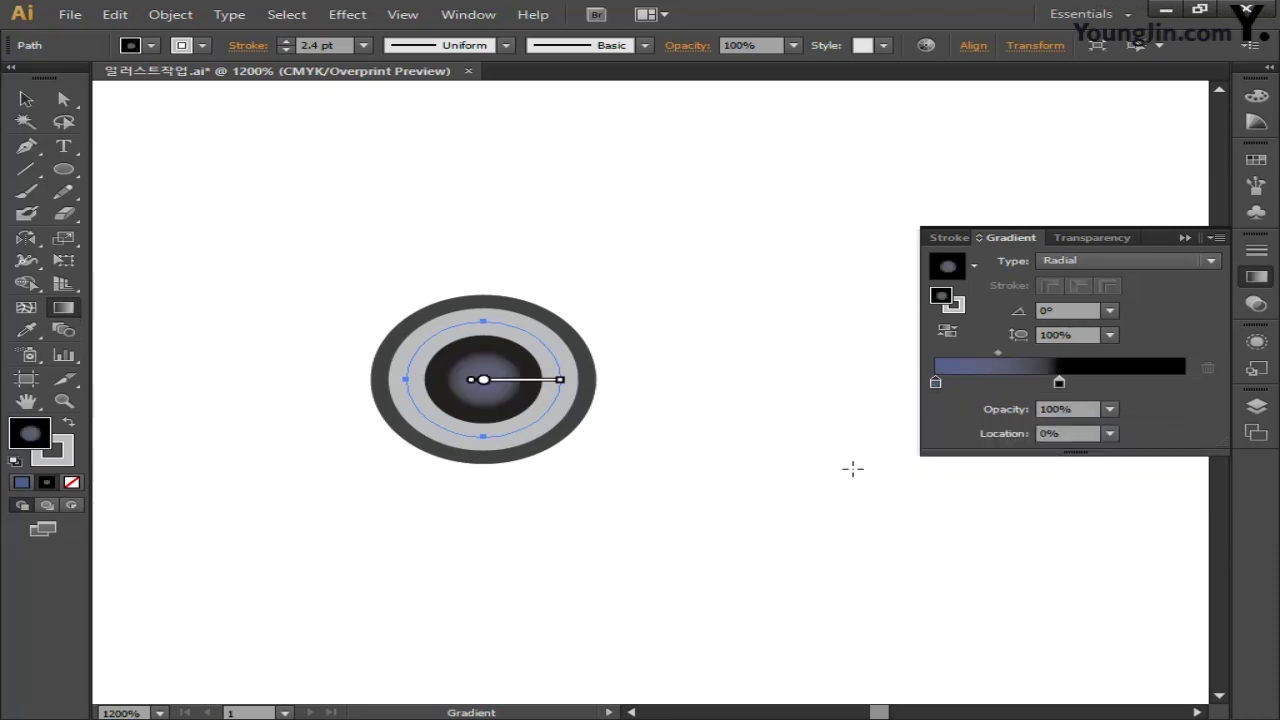
- Move the gradient's black stop to location 100%, set it to C 90, M 85, Y 60, K 40, and deselect the circle
left_click(1061, 383)
left_click_drag(1061, 383, 1190, 392)
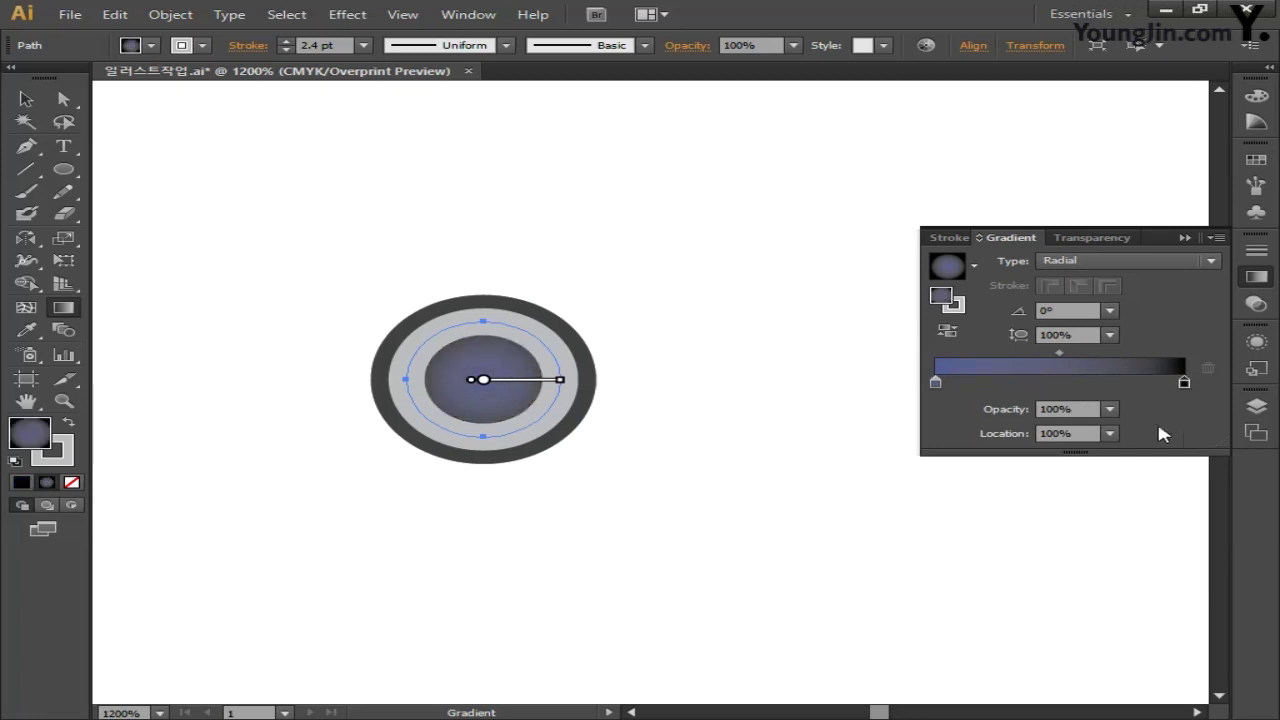
double_click(1184, 381)
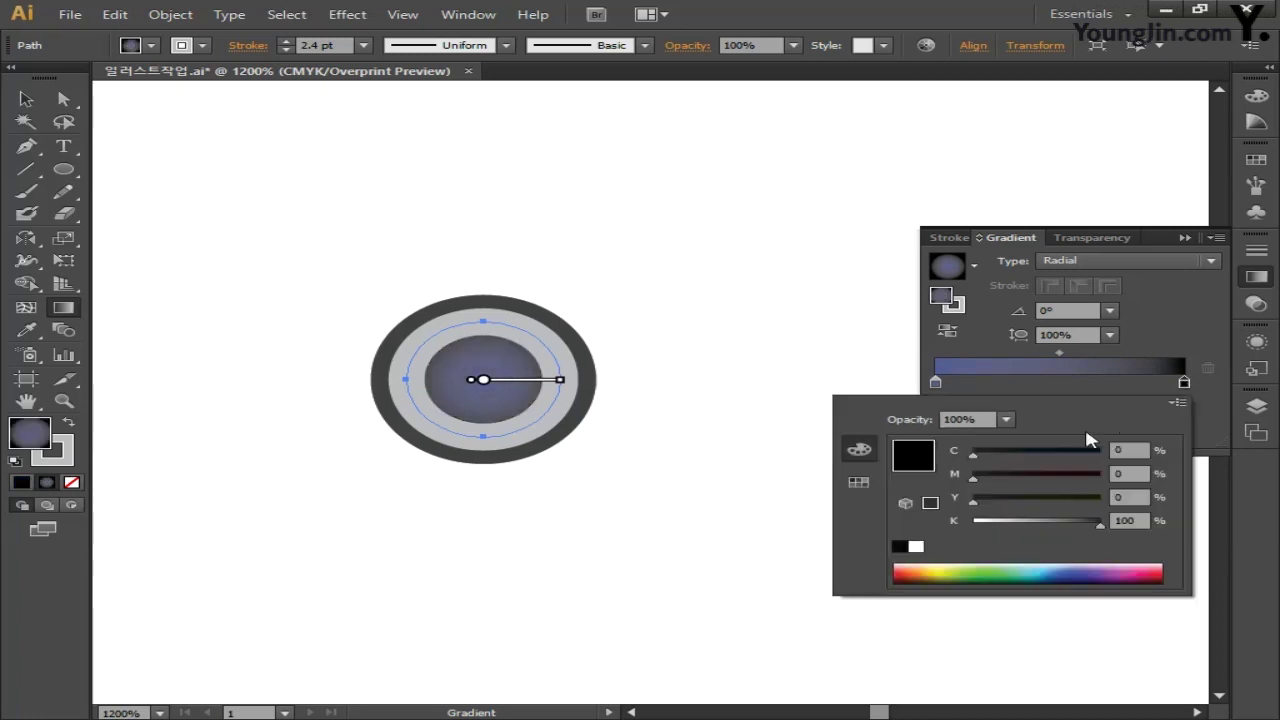
double_click(1137, 450)
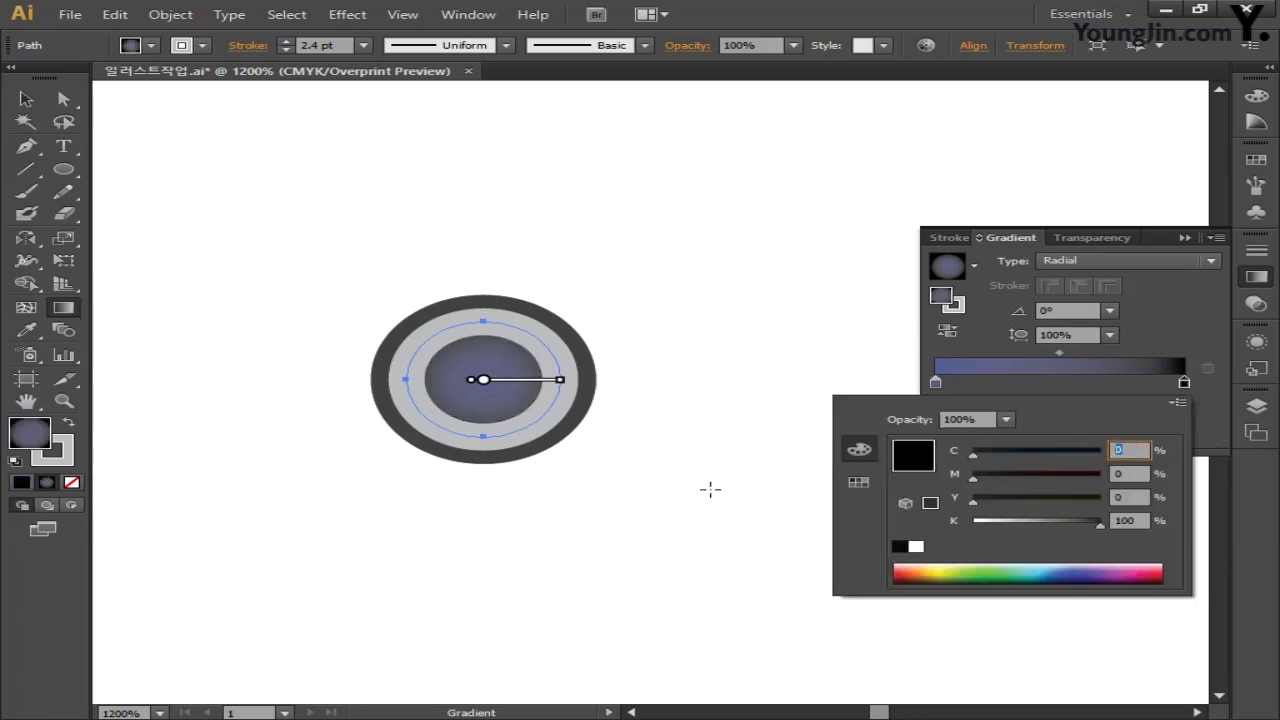
type("90")
key("Tab")
type("85")
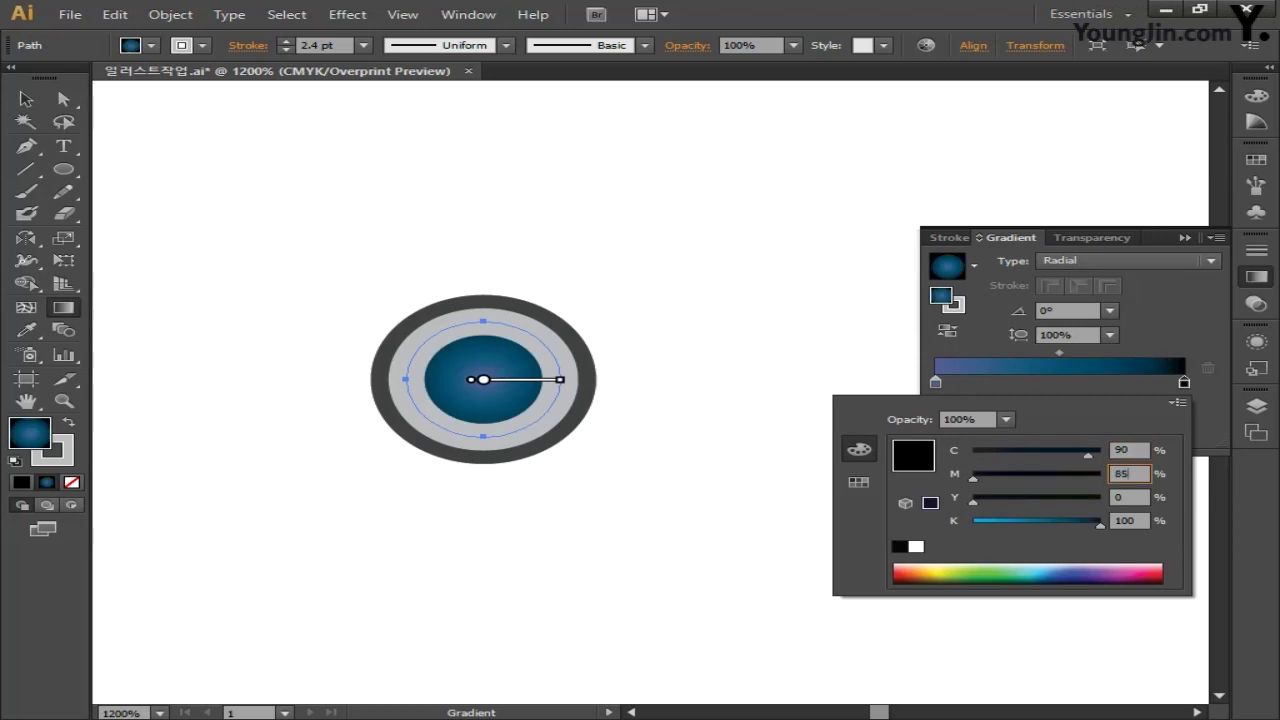
key("Tab")
type("60")
key("Tab")
type("0")
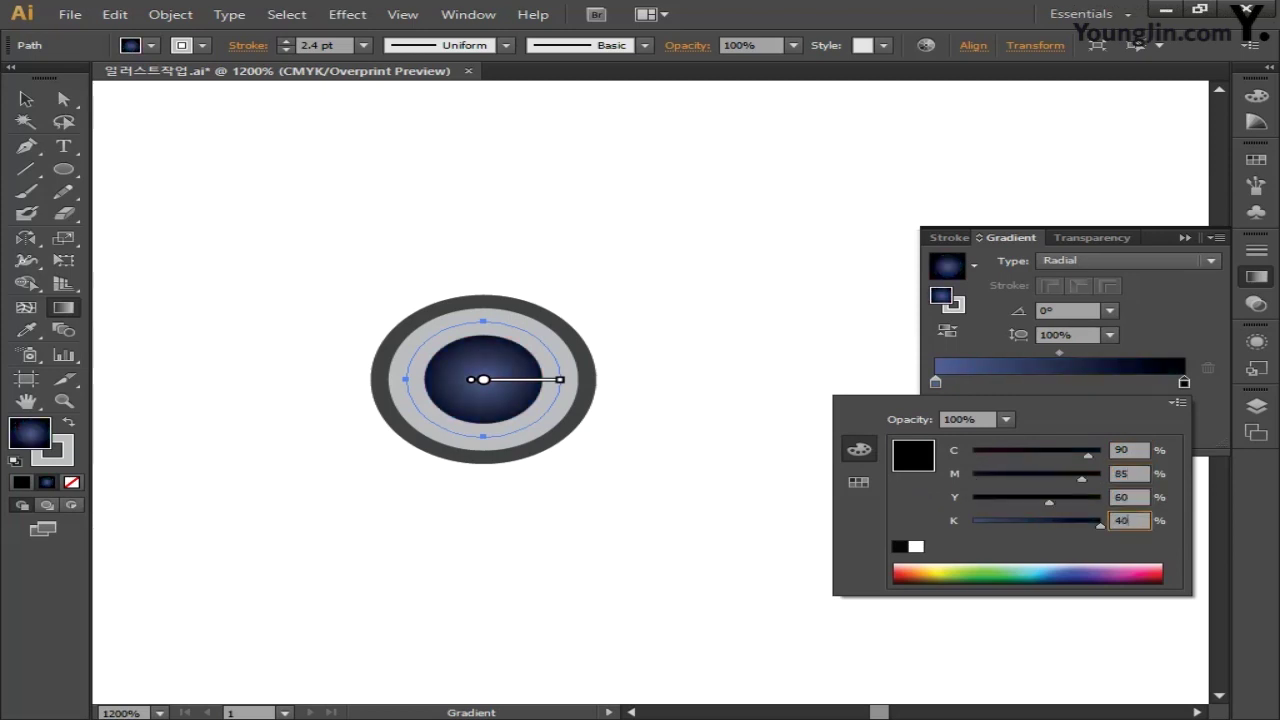
key("Return")
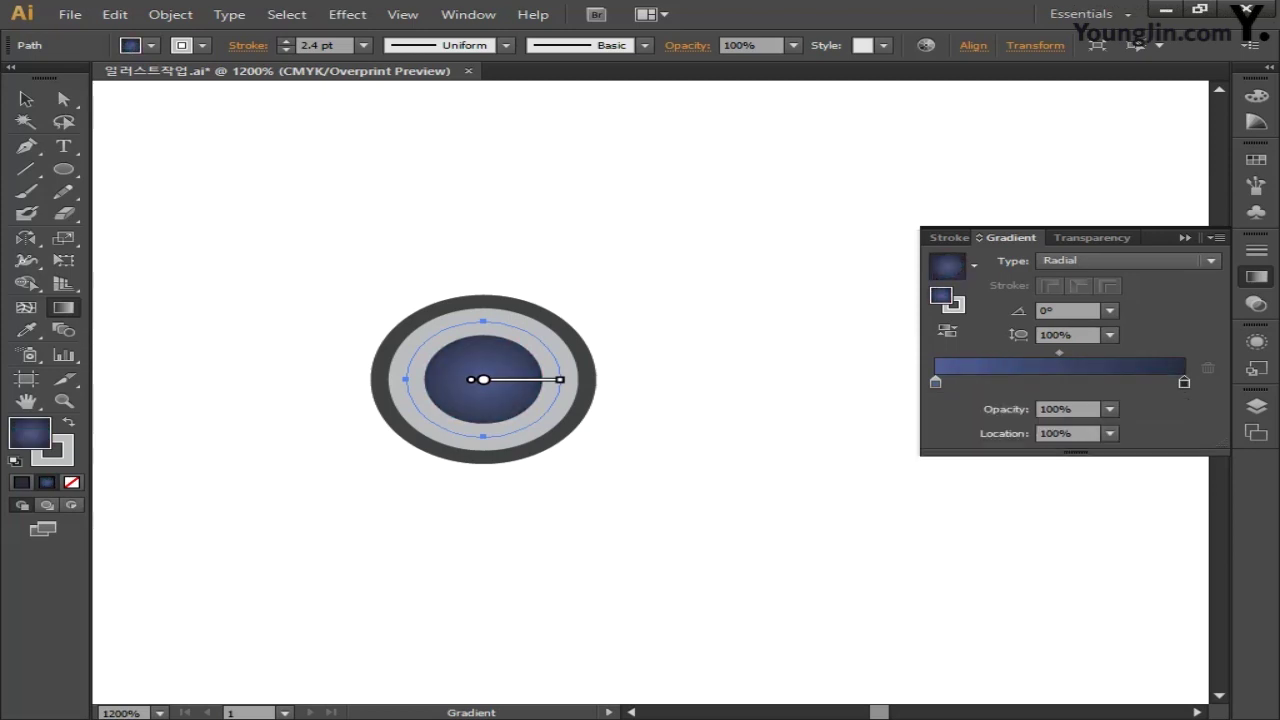
left_click(26, 99)
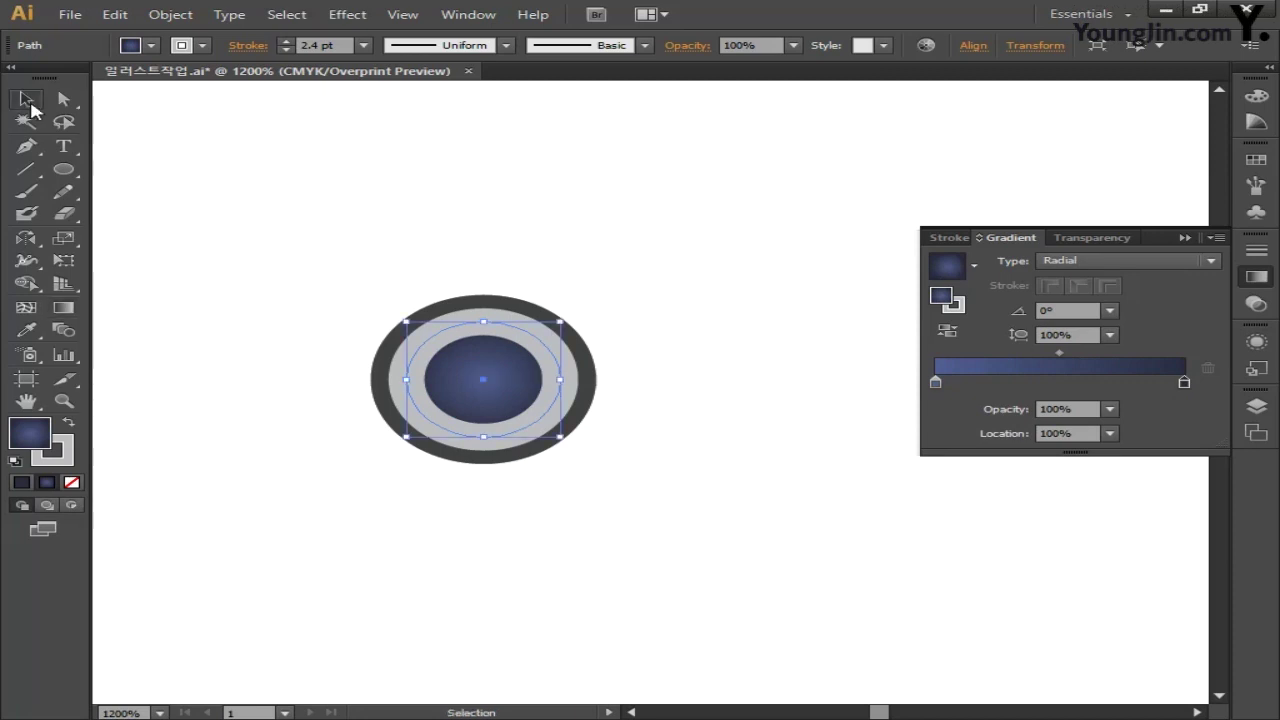
left_click(578, 255)
- Draw a long horizontal rounded rectangle with fully rounded ends beside the camera circle and shift it slightly upward to line up with it
key("space")
left_click_drag(729, 266, 592, 263)
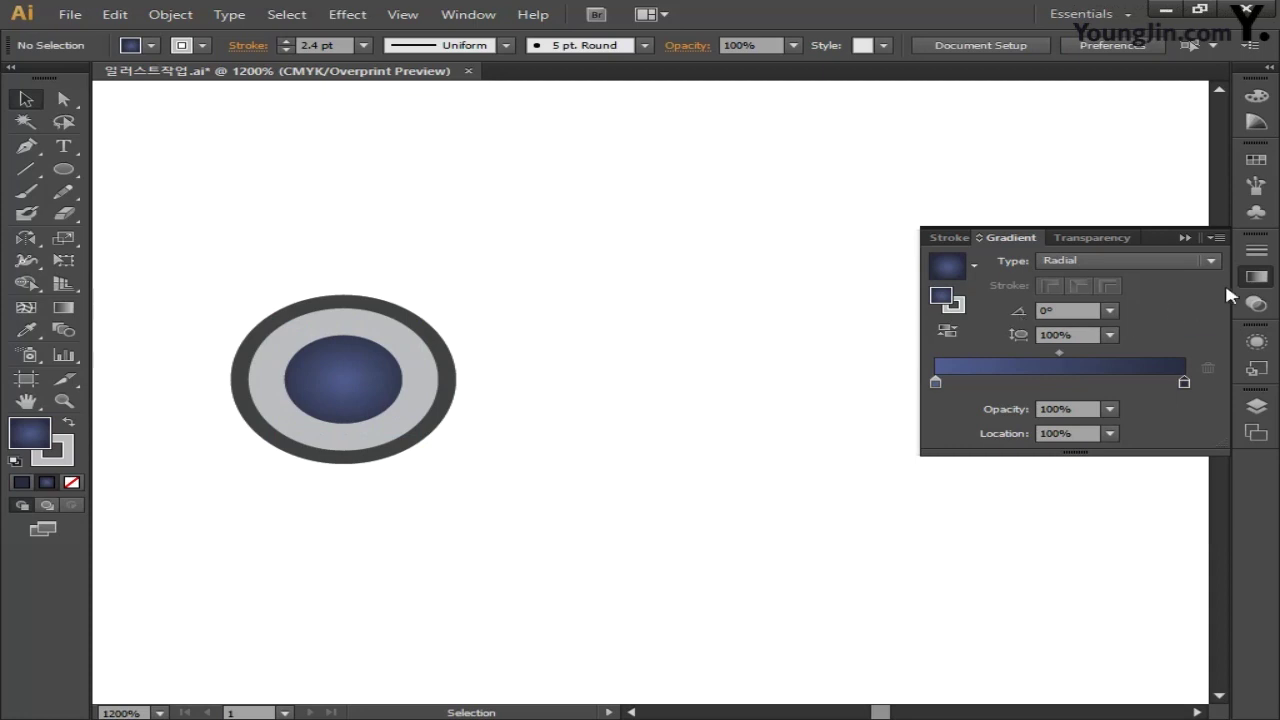
left_click(1256, 277)
left_click(63, 169)
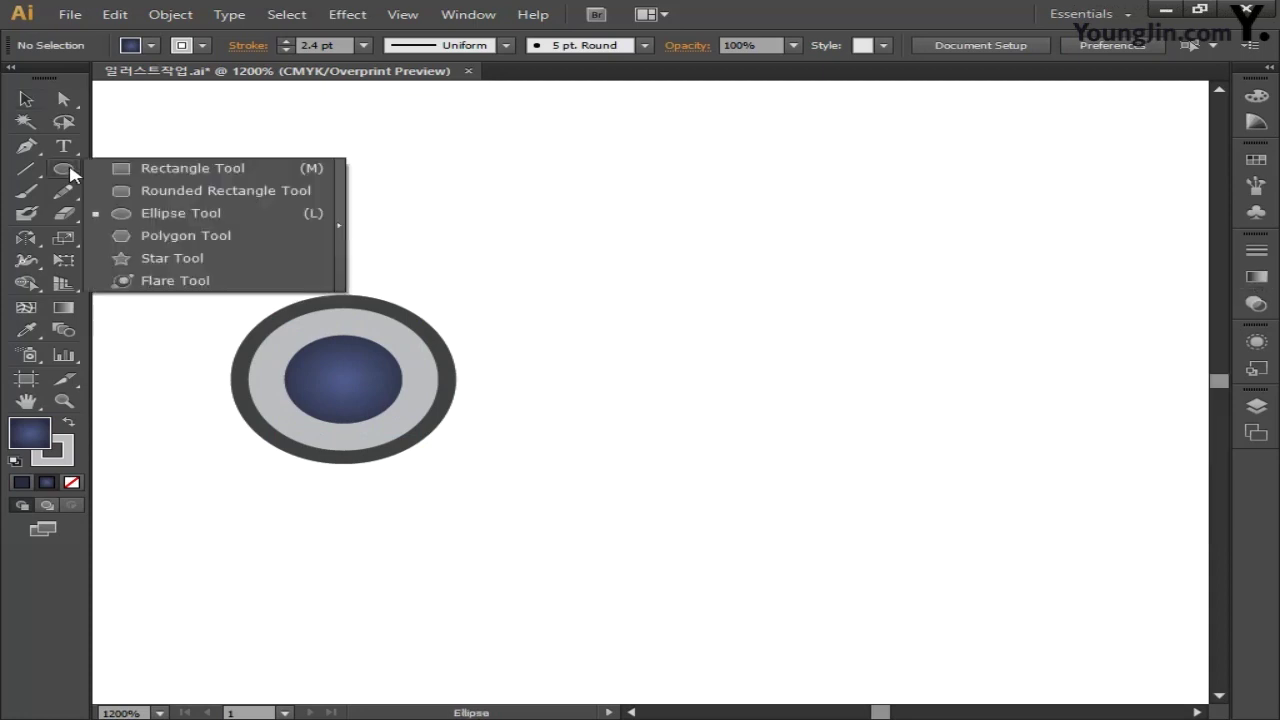
left_click(183, 192)
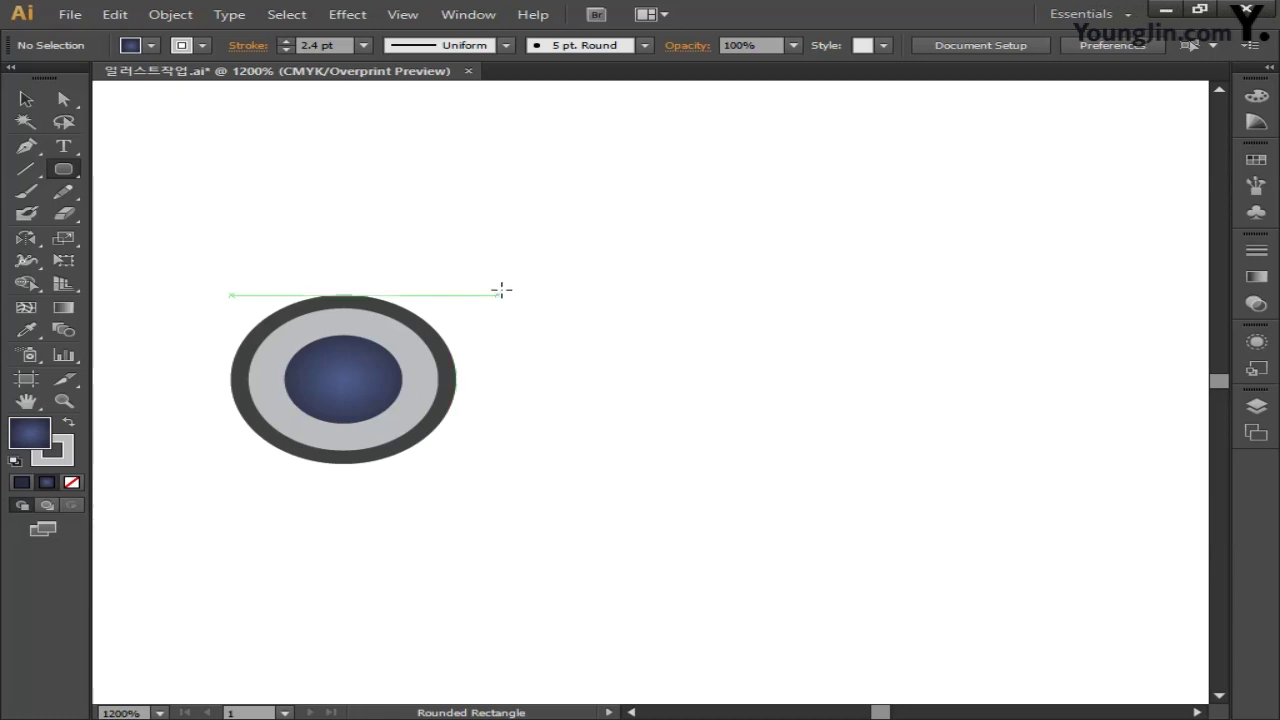
key("ctrl+minus")
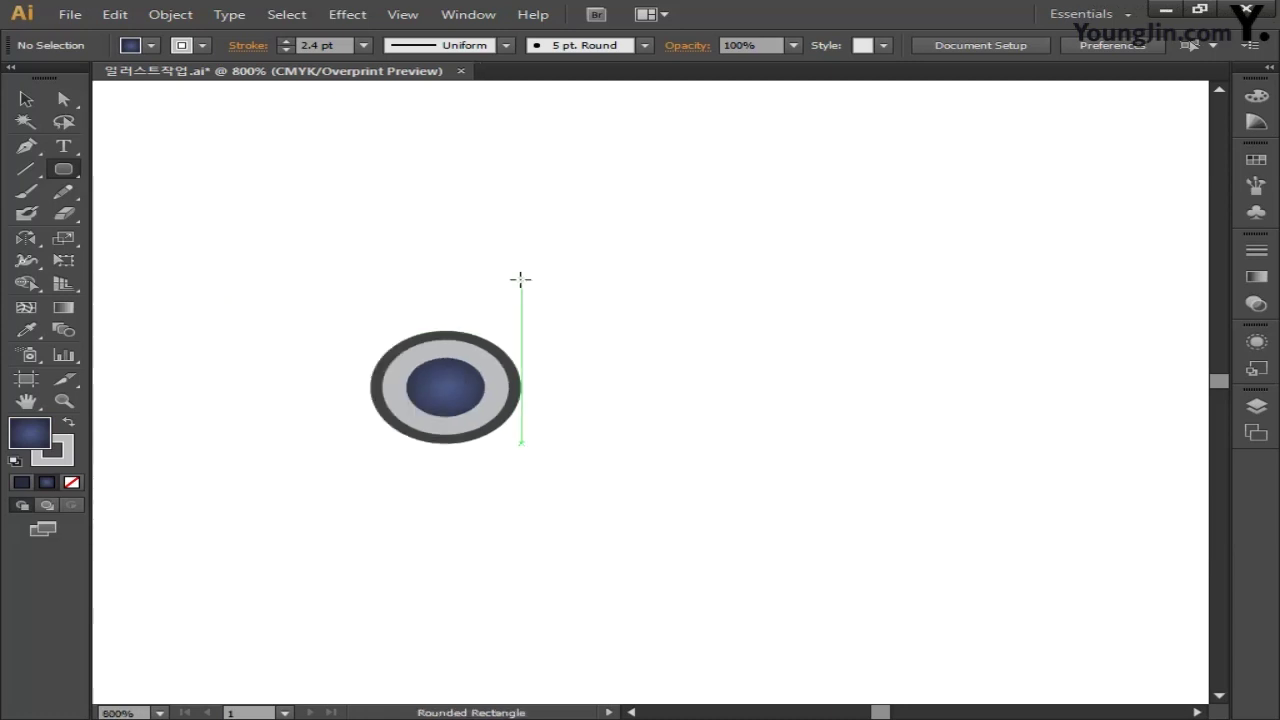
key("space")
left_click_drag(623, 306, 1150, 480)
key("Right")
key("v")
left_click_drag(637, 390, 638, 379)
- Set the rounded rectangle's stroke weight to 2 pt and remove its fill
left_click(325, 45)
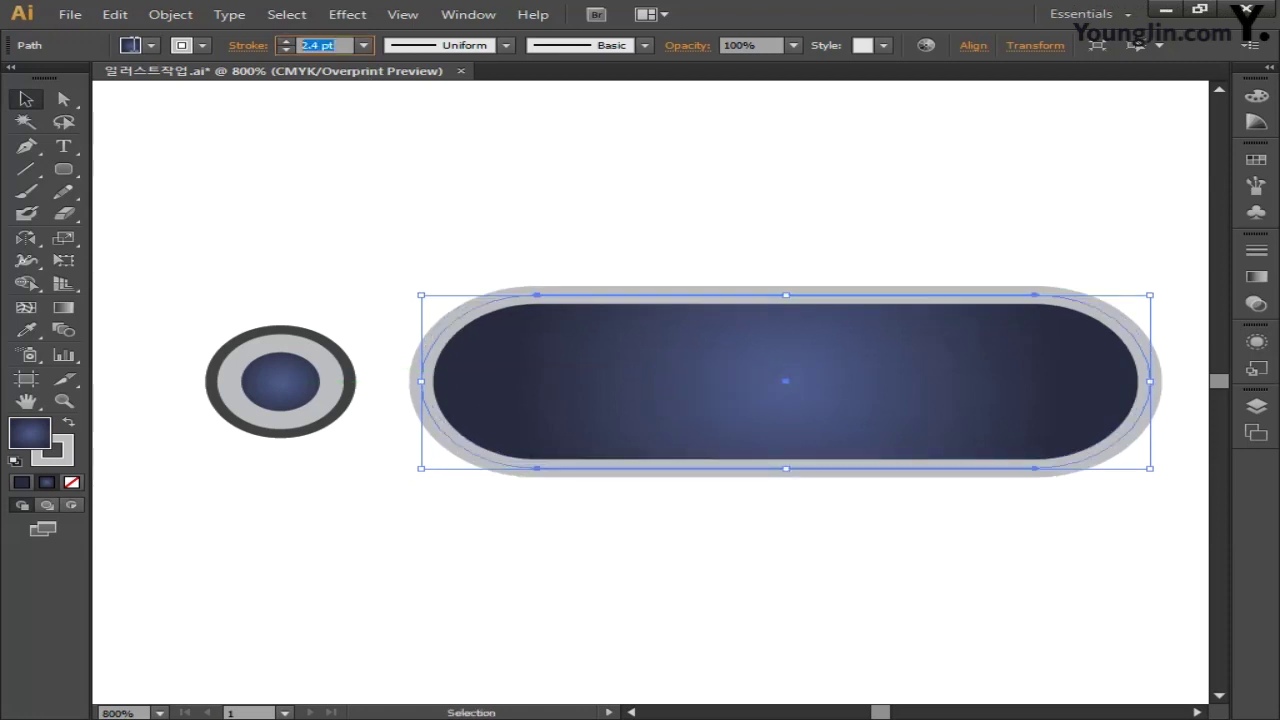
type("2")
key("Return")
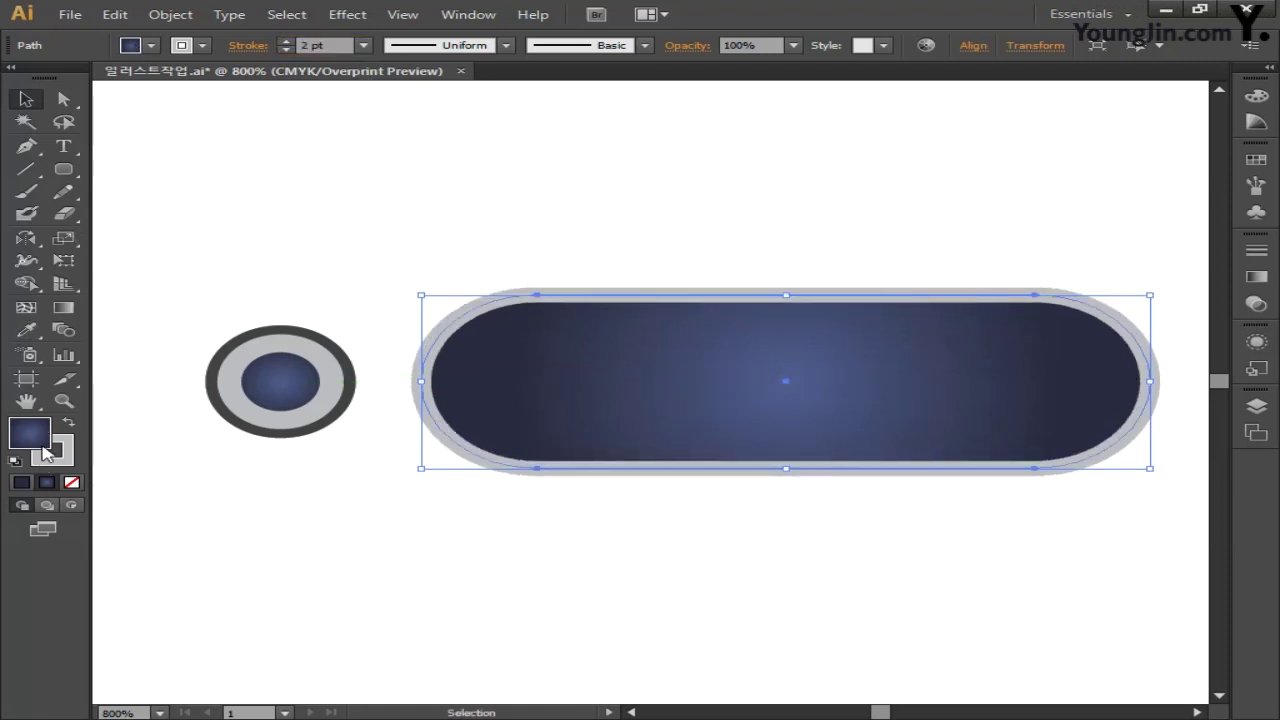
left_click(72, 482)
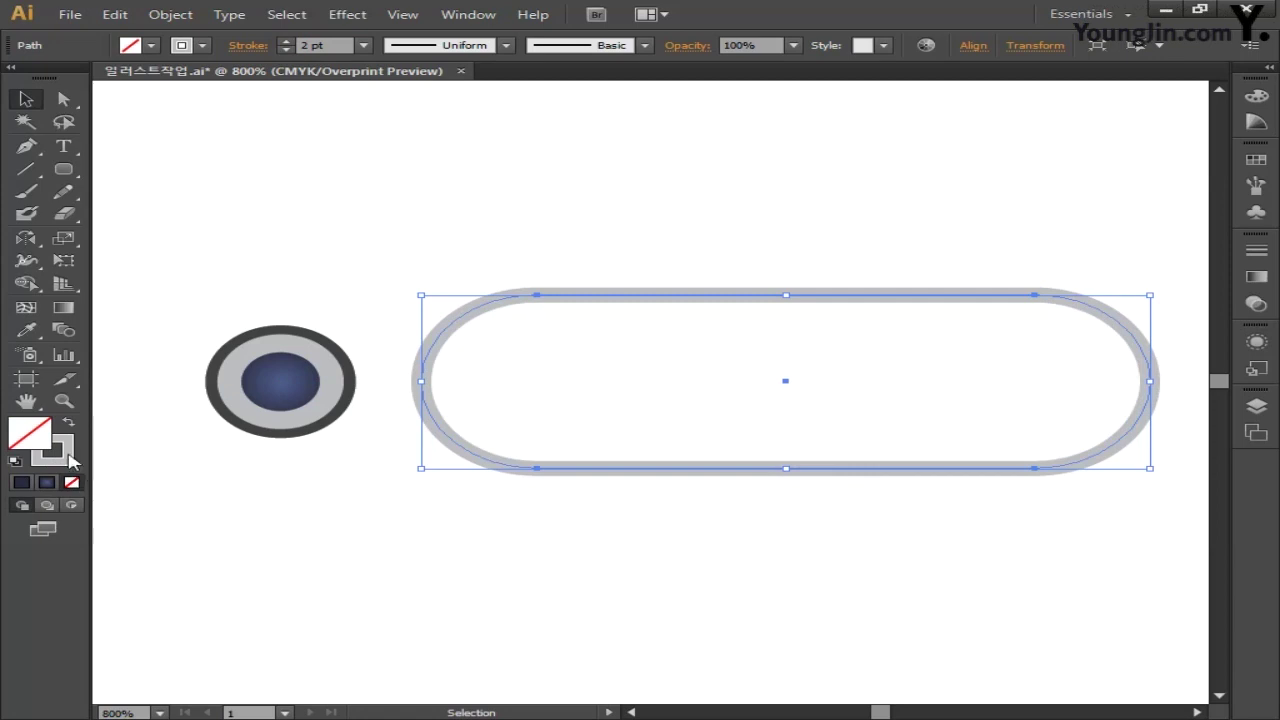
- Set the rounded rectangle's stroke colour to C 0, M 0, Y 0, K 60
double_click(72, 458)
left_click(900, 416)
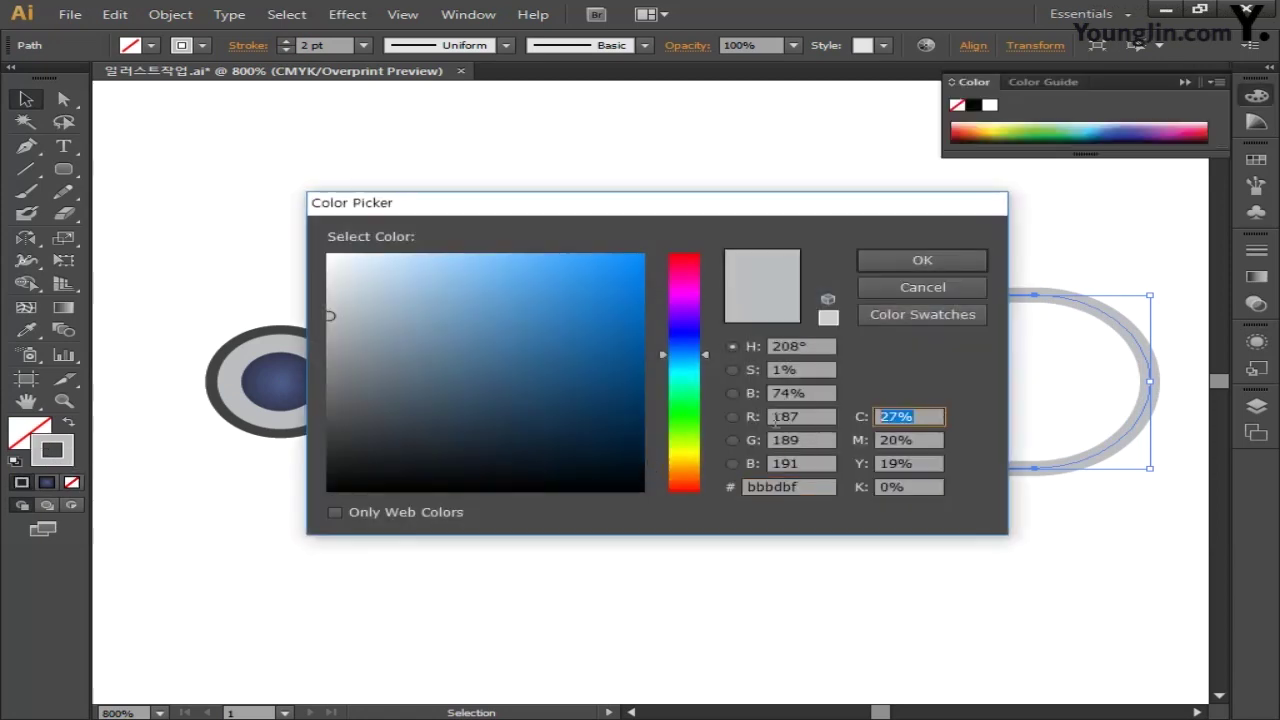
type("0")
key("Tab")
type("0")
key("Tab")
type("0")
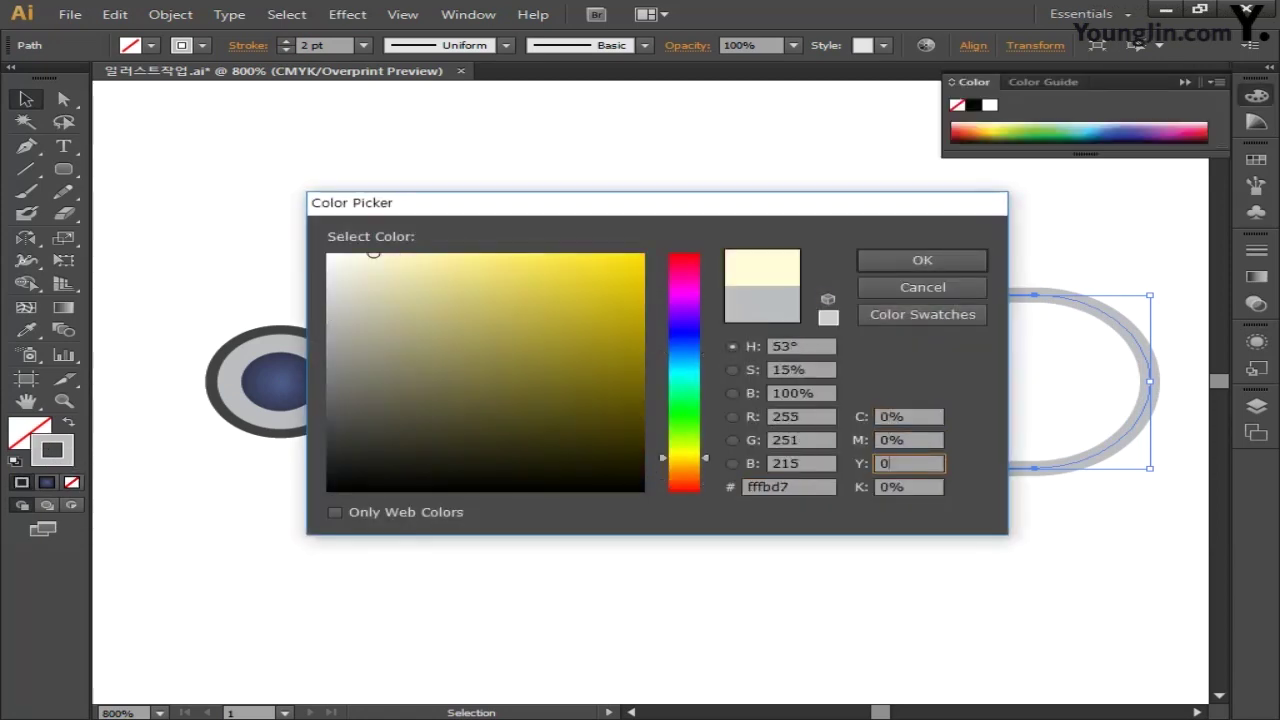
key("Tab")
type("60")
key("Tab")
key("Return")
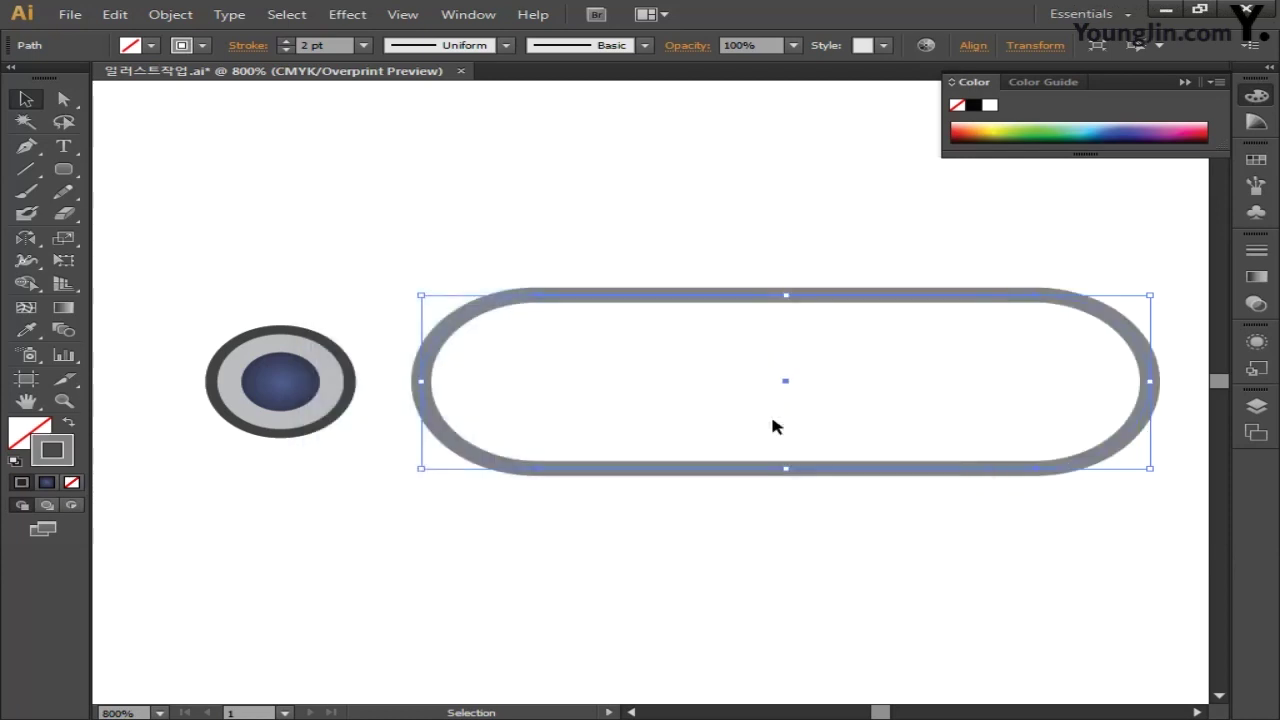
- Reduce the rounded rectangle's stroke weight to 1.6 pt
left_click(335, 45)
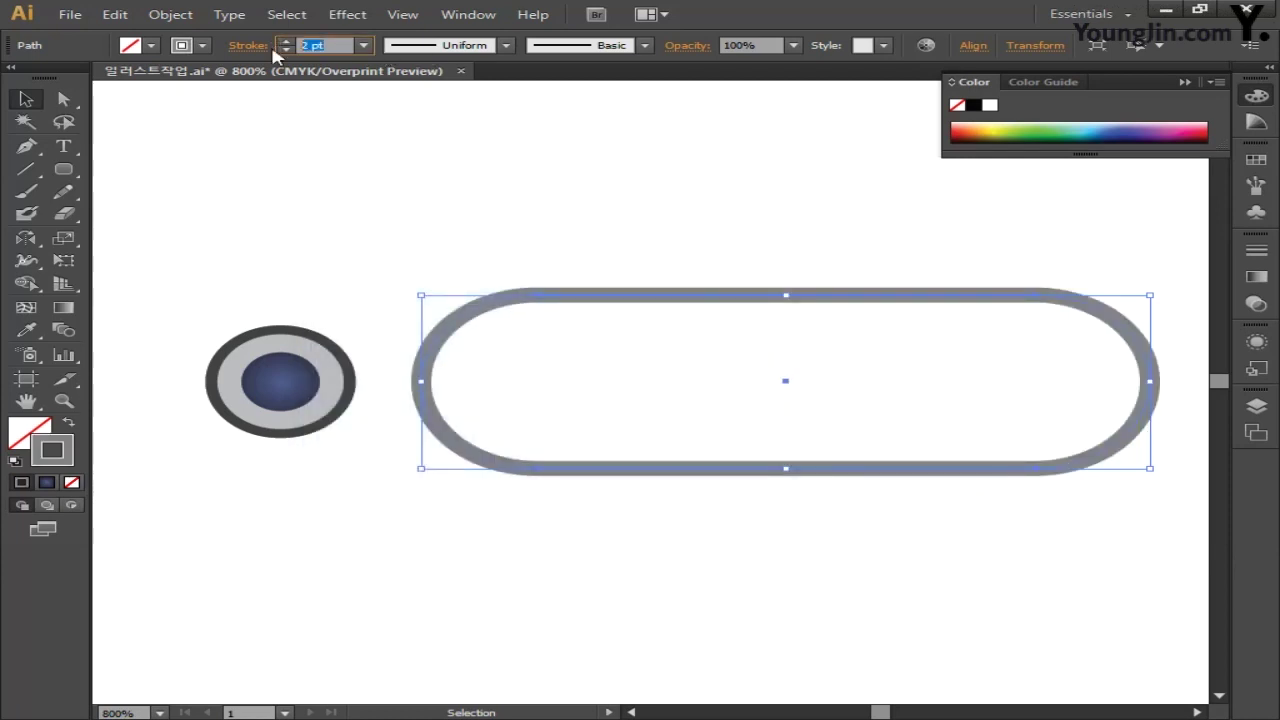
type("1.6")
key("Return")
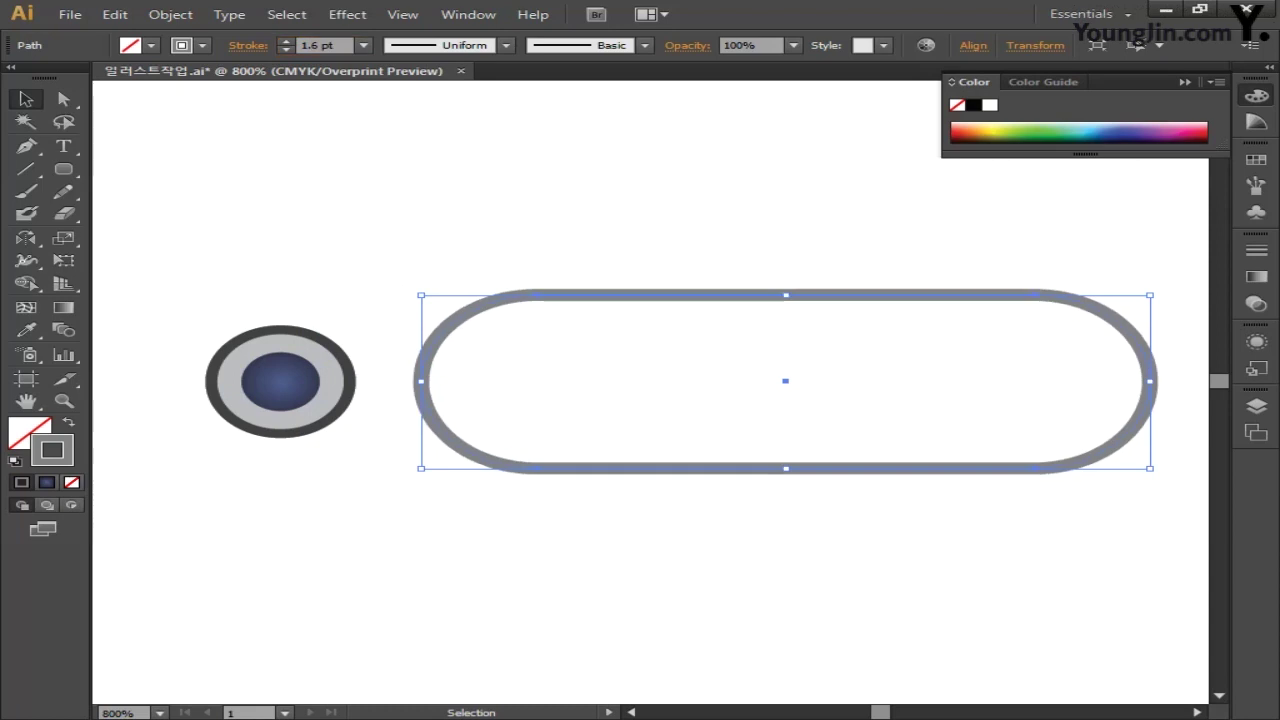
- Align the camera circles and the rounded speaker outline to each other on their vertical centres
left_click(573, 210)
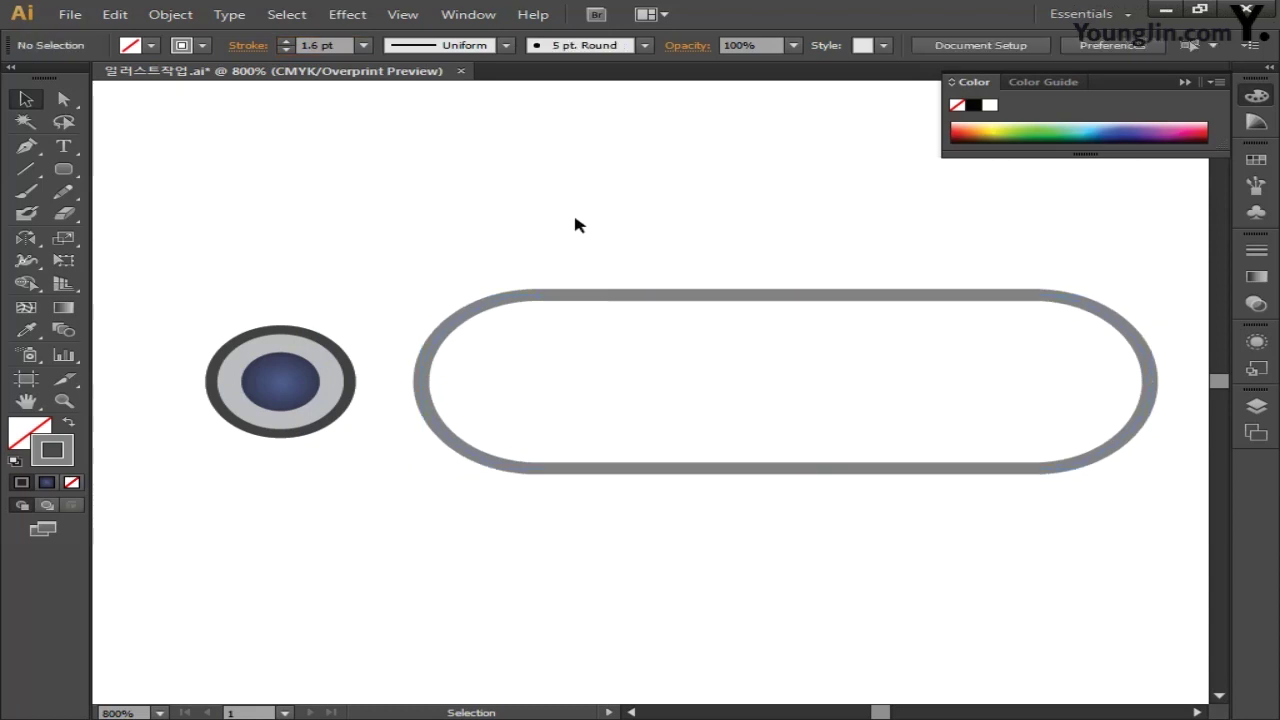
left_click_drag(213, 241, 1168, 520)
left_click(972, 45)
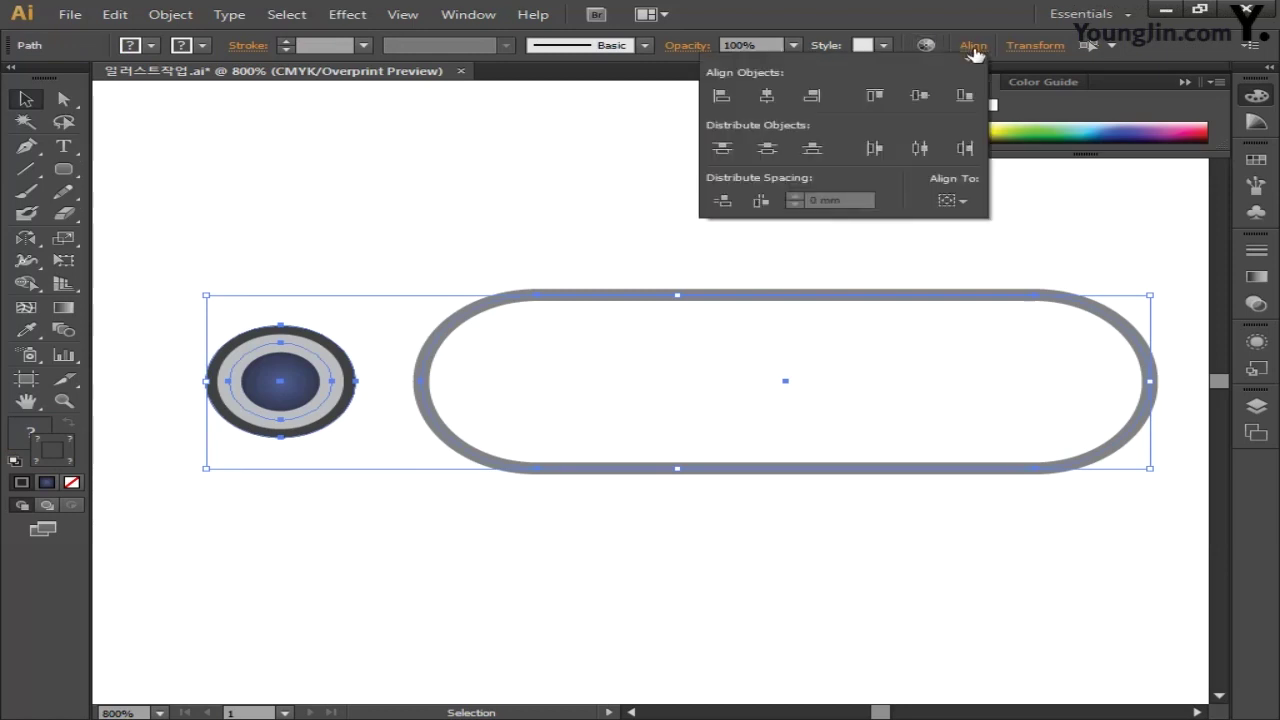
left_click(919, 95)
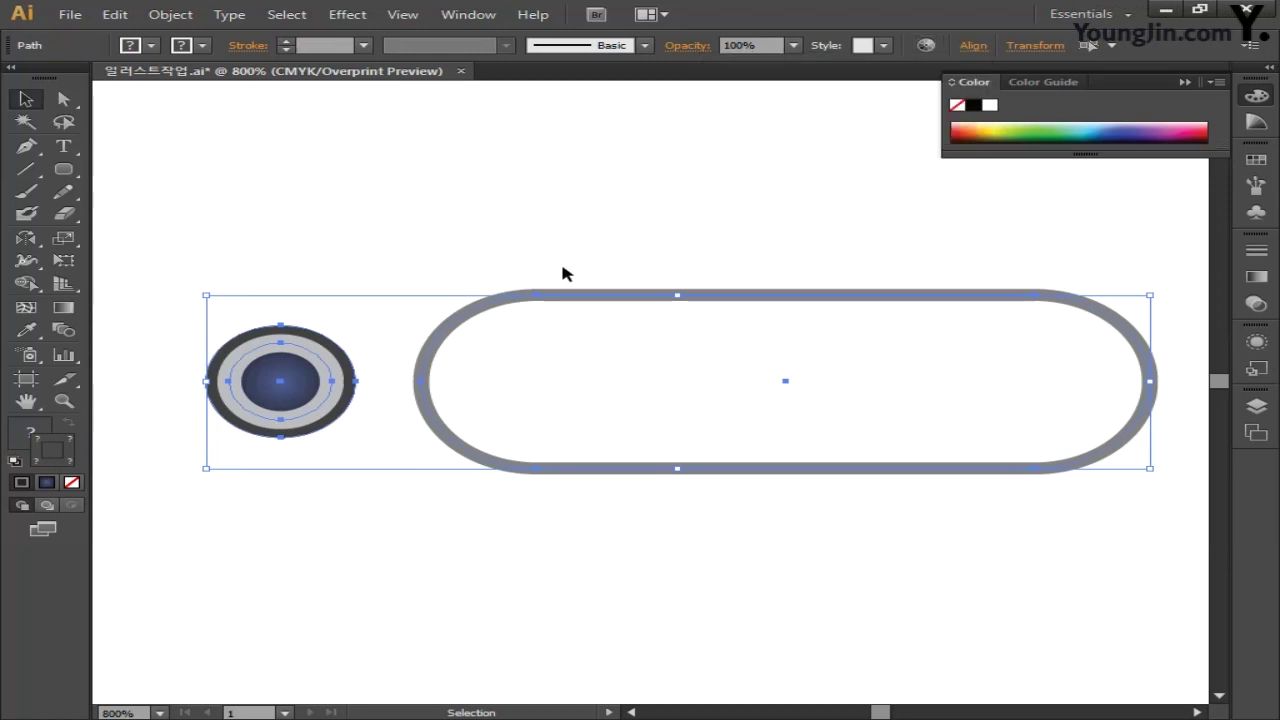
- Draw a small circle inside the left end of the speaker outline and fill it with C 0, M 0, Y 0, K 60
left_click_drag(64, 170, 164, 213)
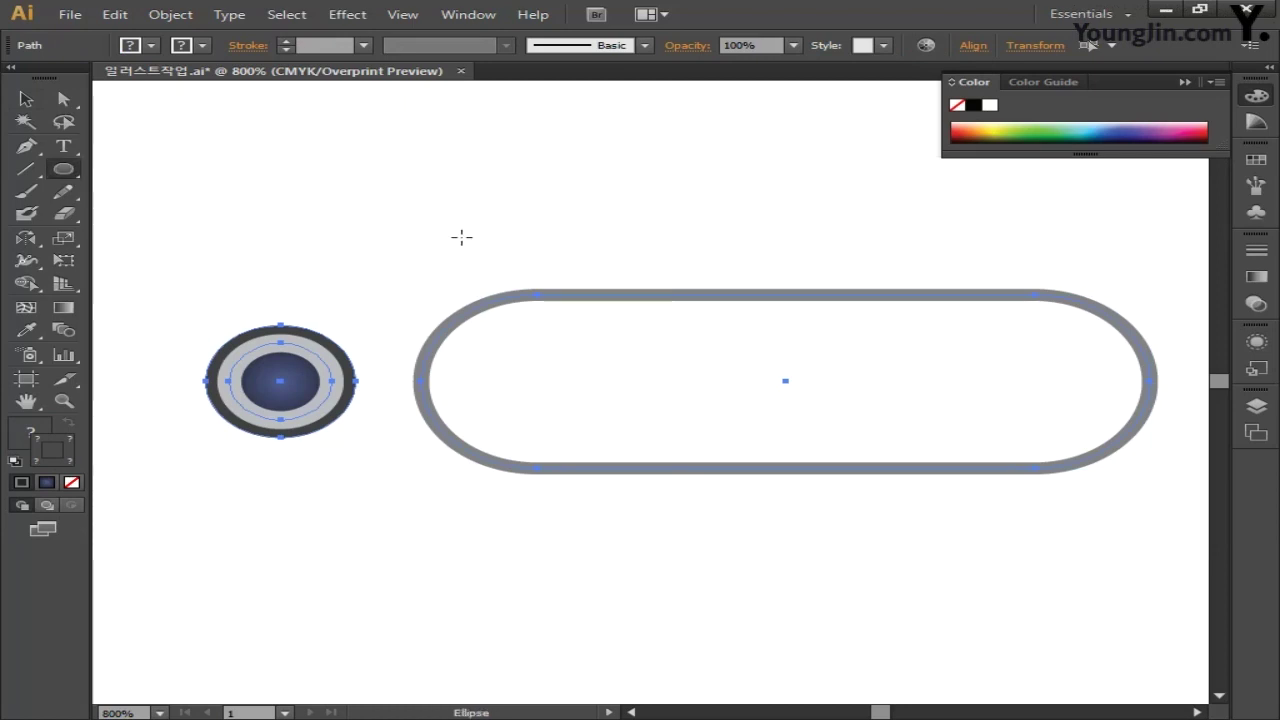
left_click_drag(444, 370, 481, 394)
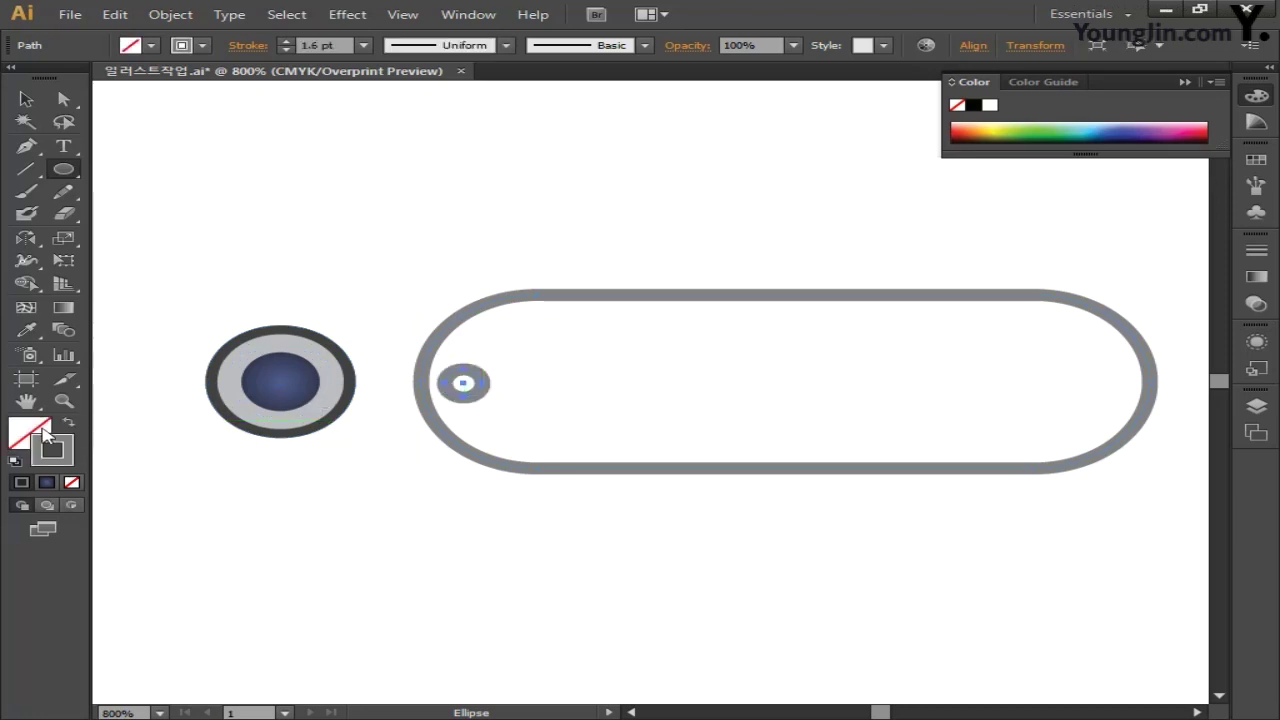
double_click(28, 430)
left_click(928, 418)
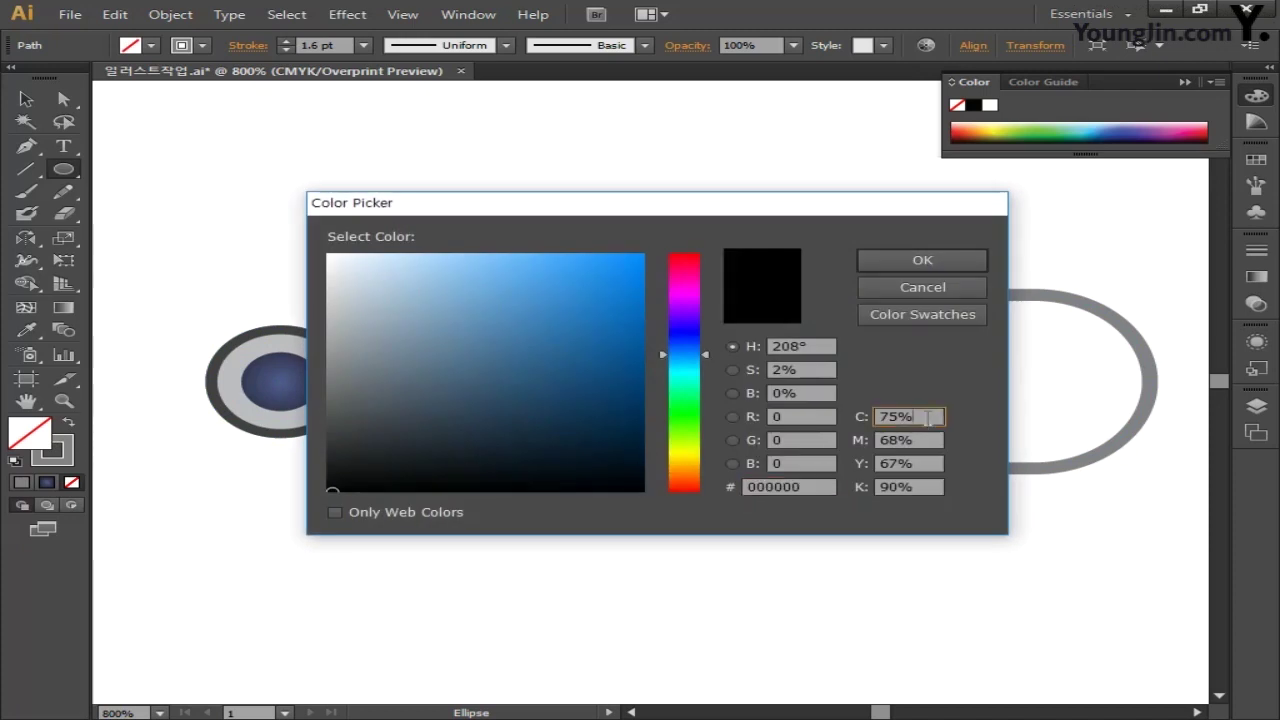
type("0")
key("Tab")
type("0")
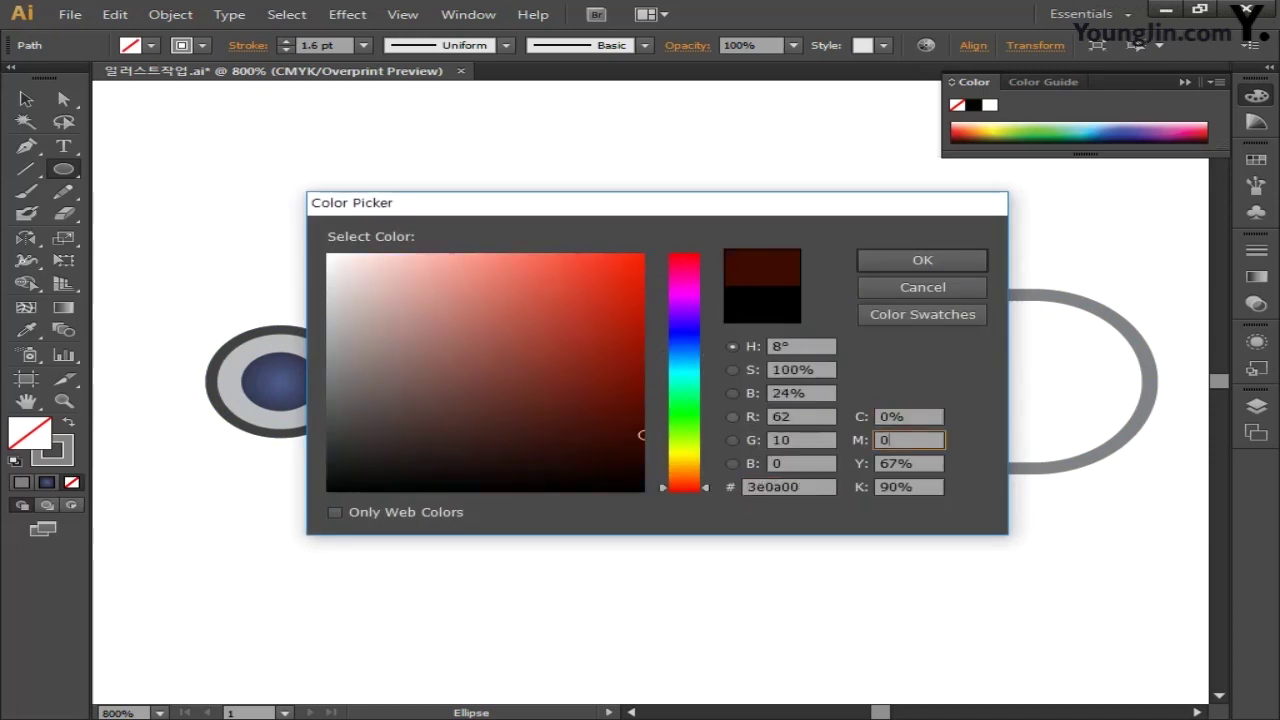
key("Tab")
type("0")
key("Tab")
type("60")
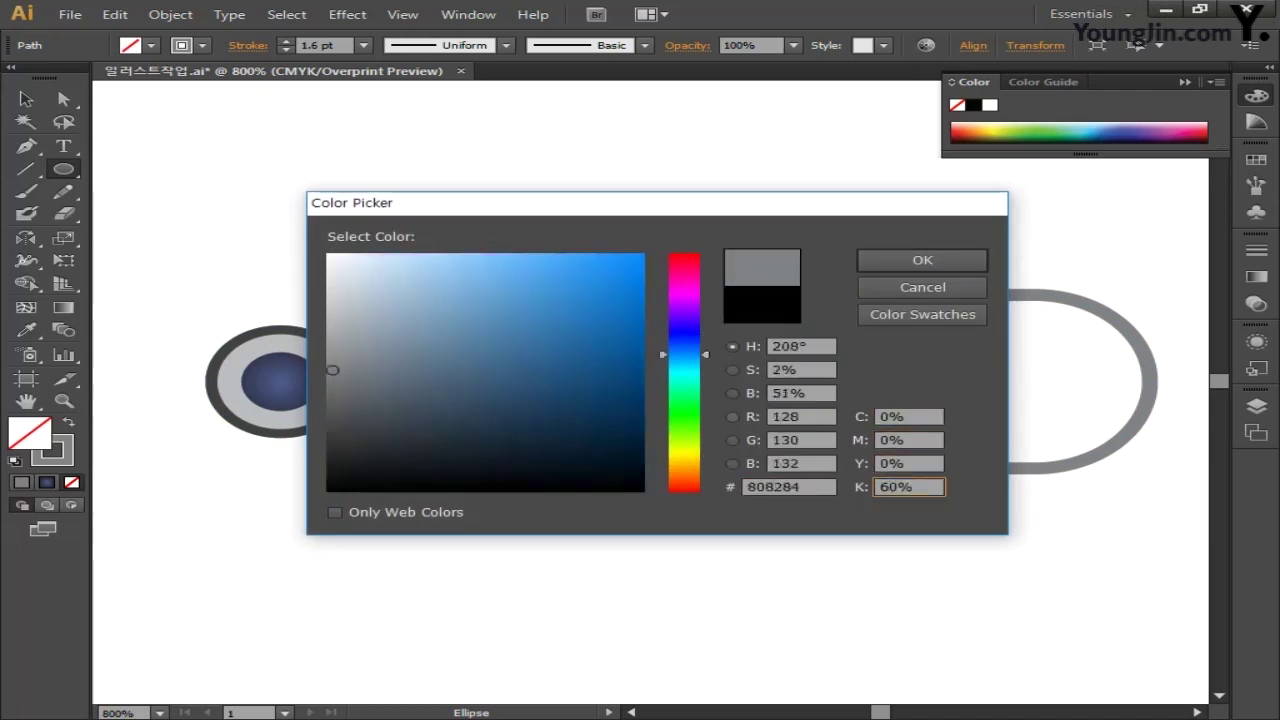
key("Return")
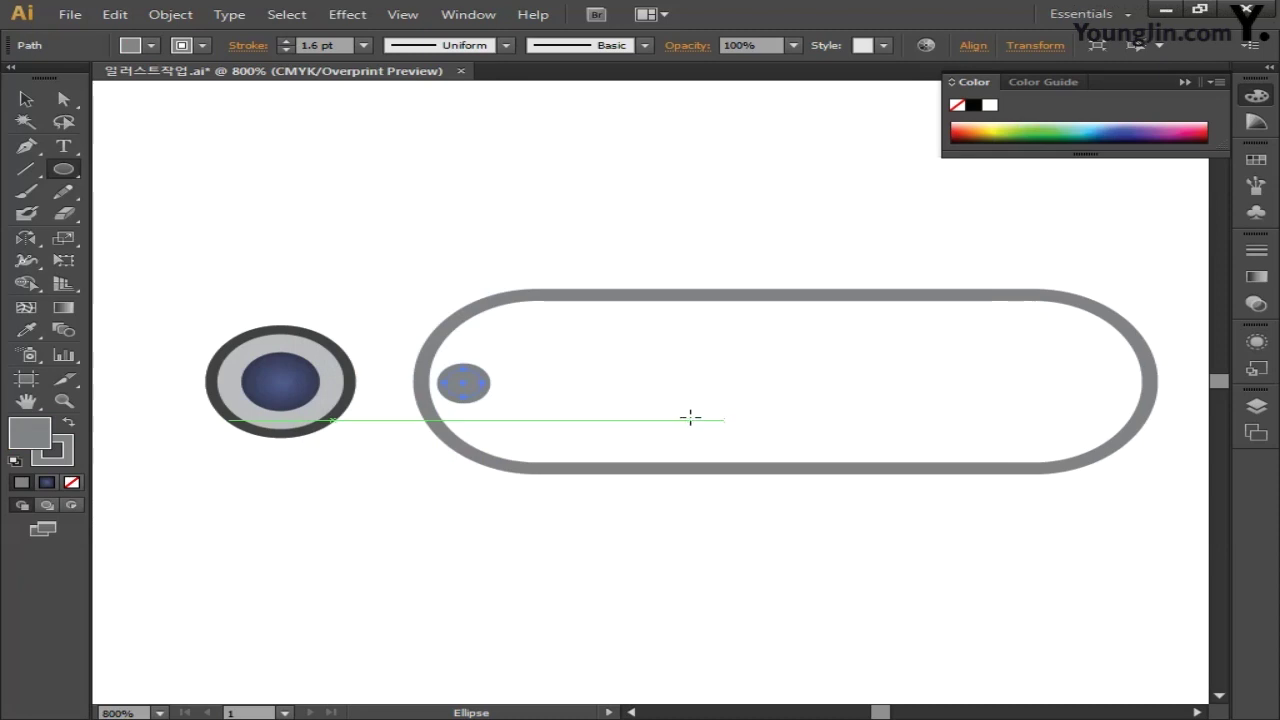
- Remove the small circle's stroke, fit it against the outline's left end and place a copy level with it at the right end
left_click(70, 460)
left_click(71, 482)
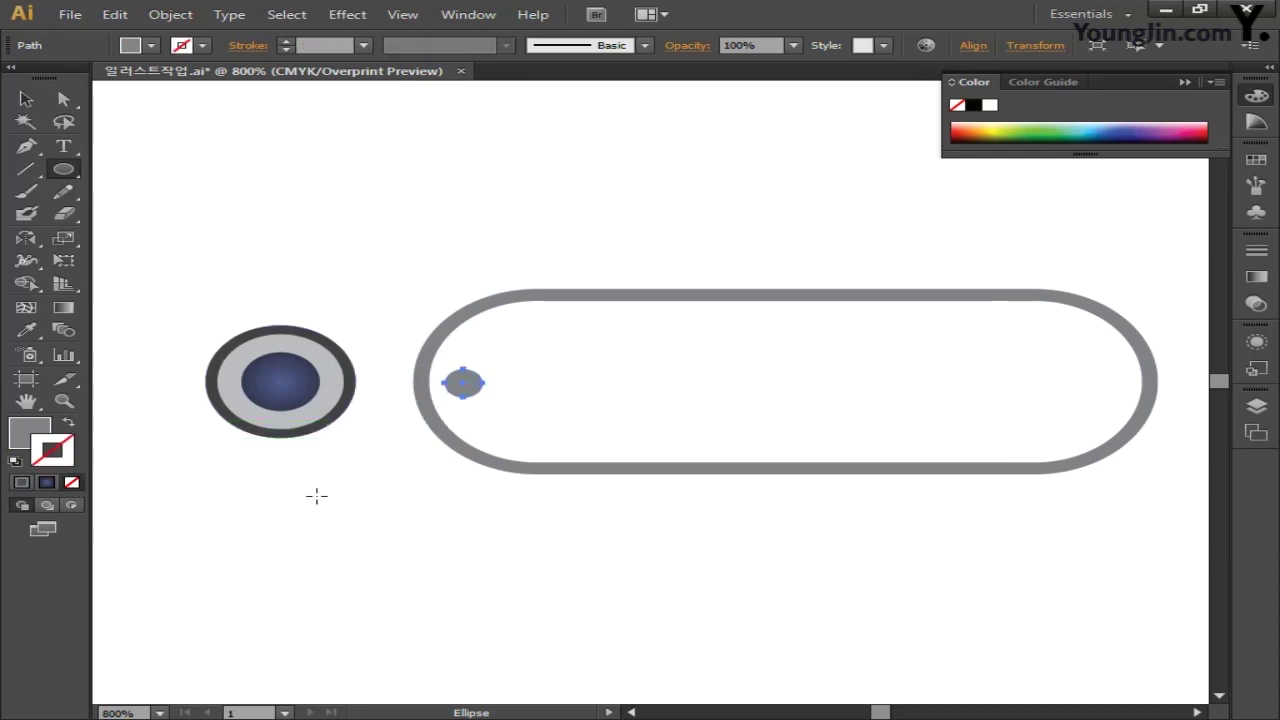
left_click(26, 99)
left_click_drag(470, 385, 1133, 403)
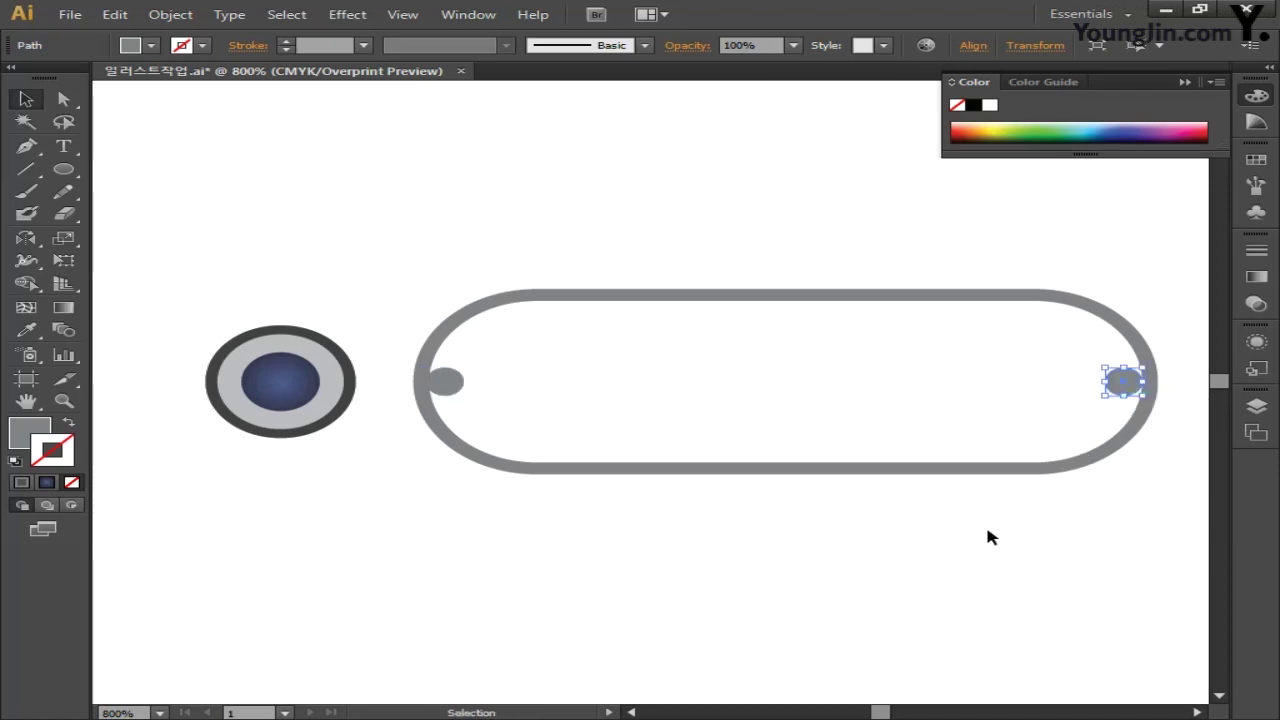
left_click(847, 512)
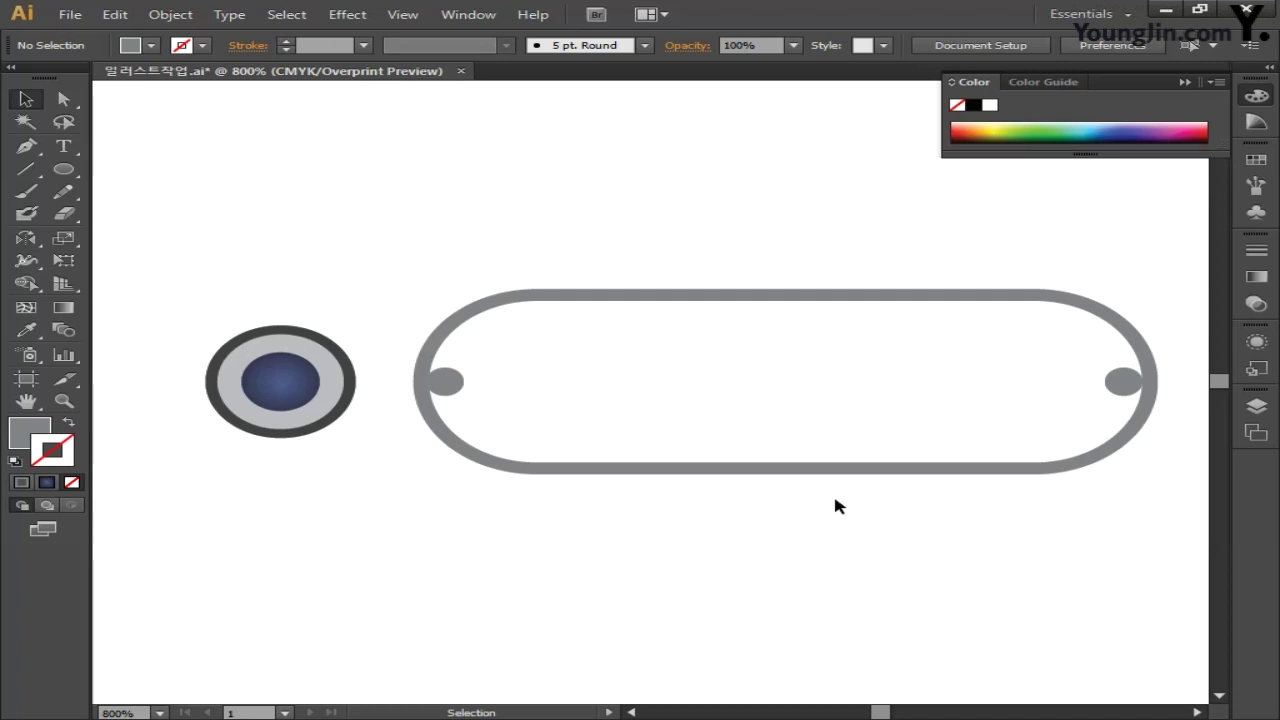
- Set the blend options to Specified Steps spacing with 9 steps
left_click(170, 14)
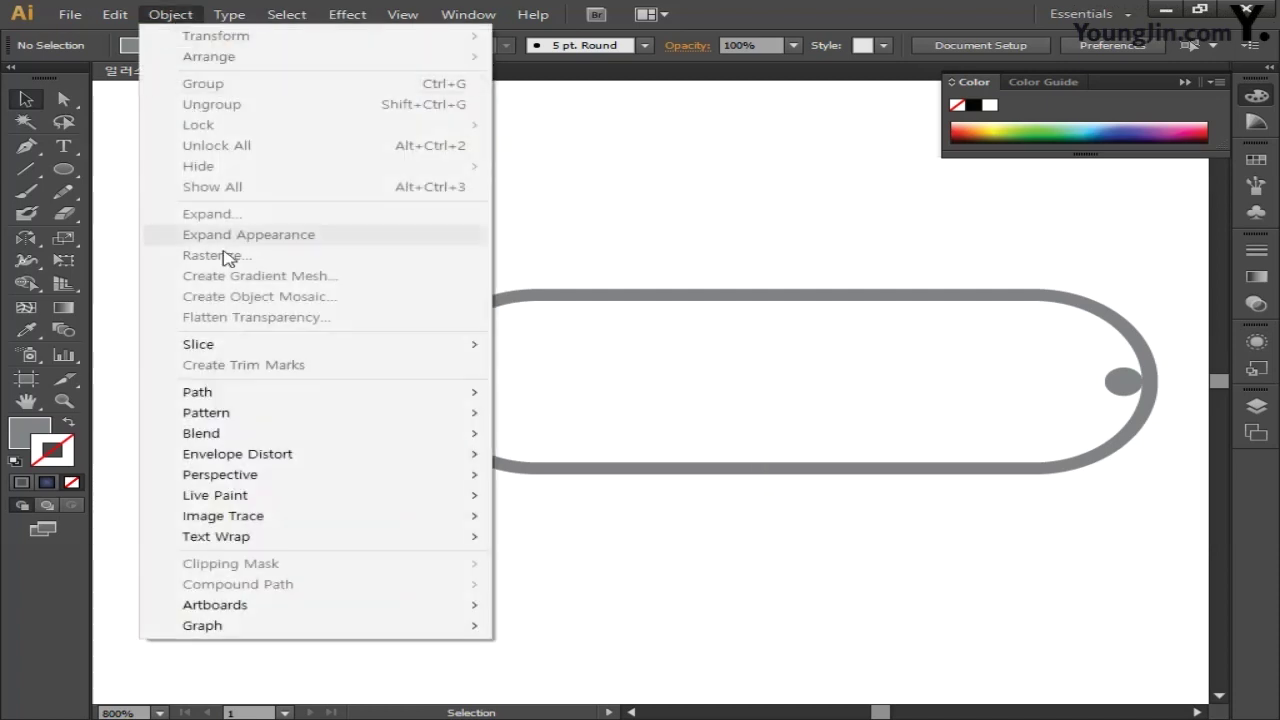
mouse_move(231, 432)
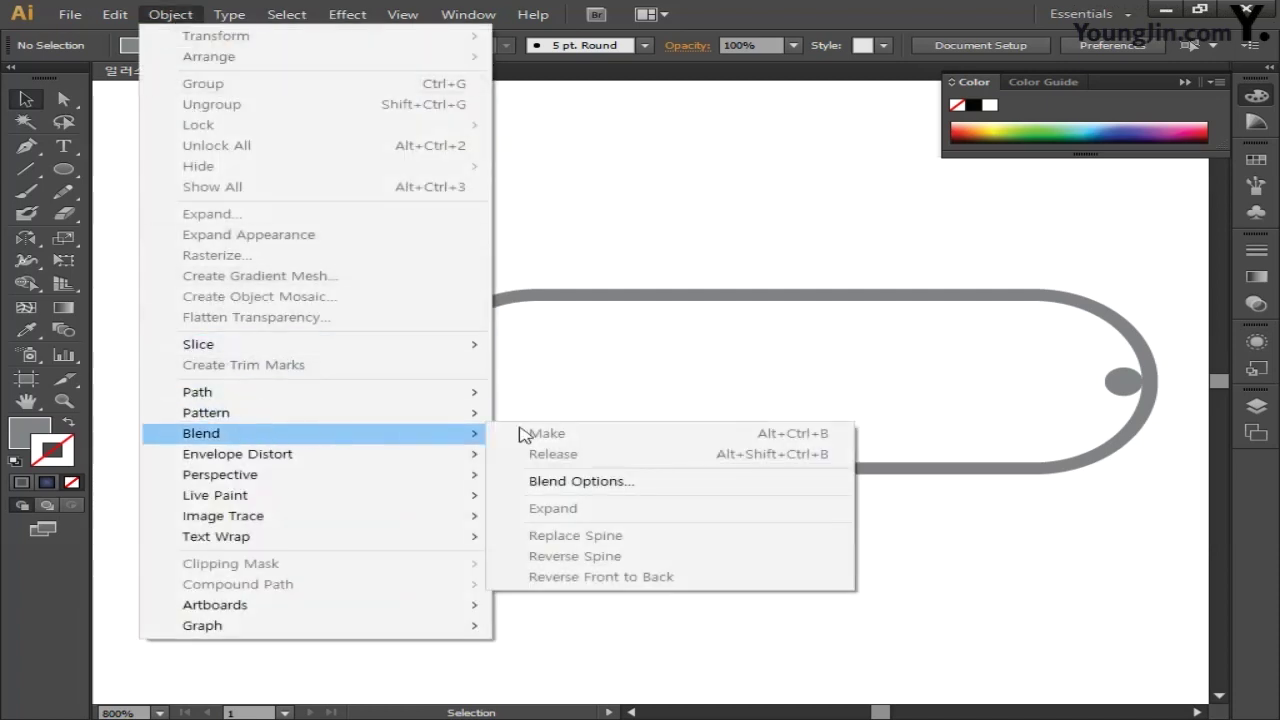
left_click(634, 484)
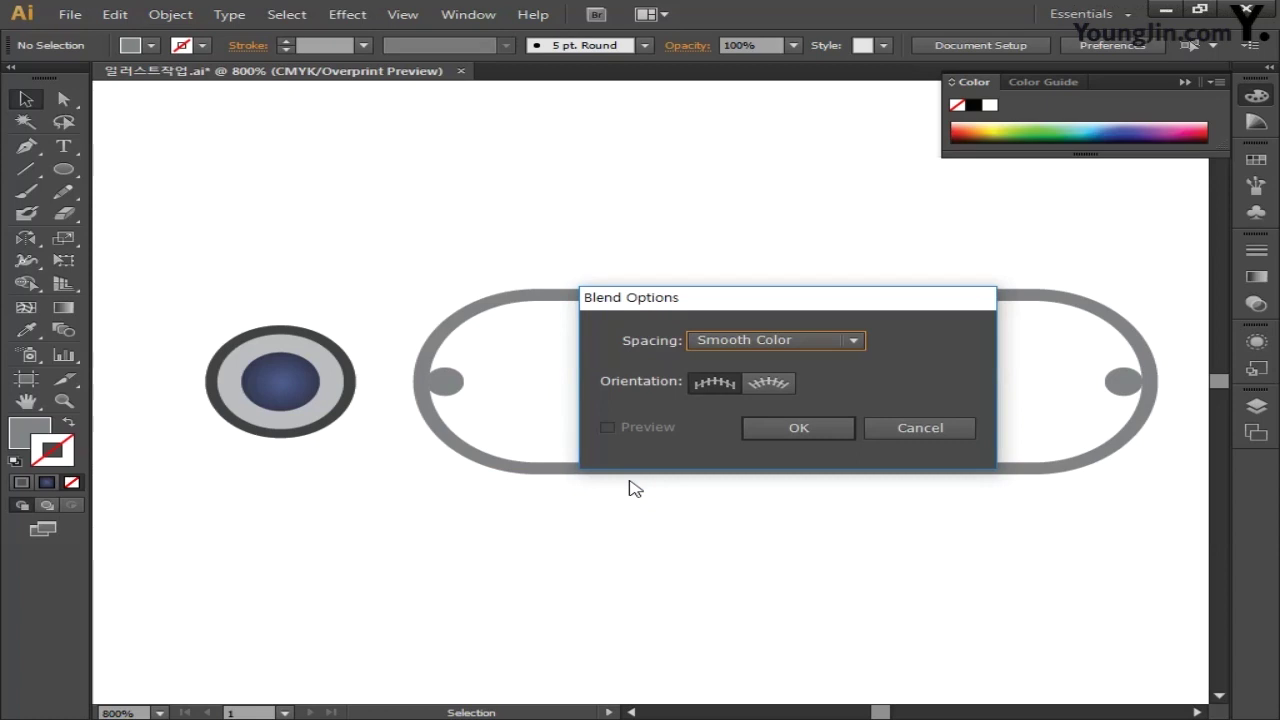
left_click(852, 340)
left_click(798, 380)
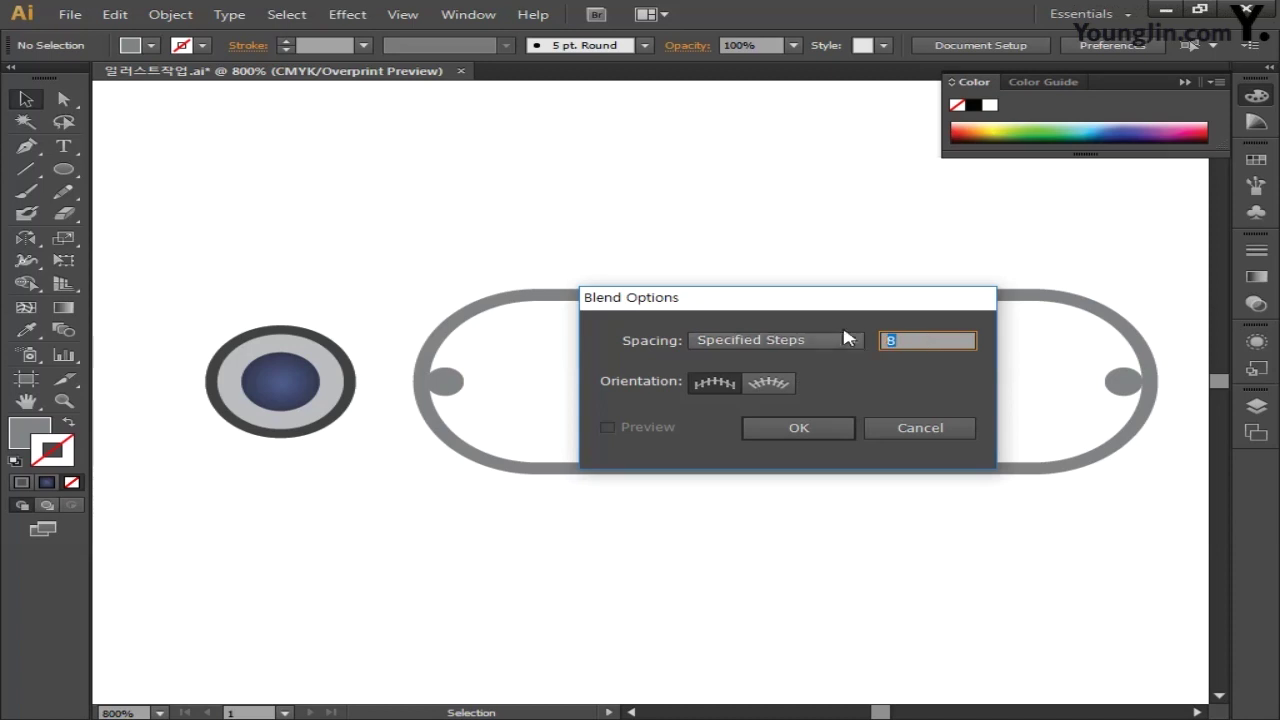
type("9")
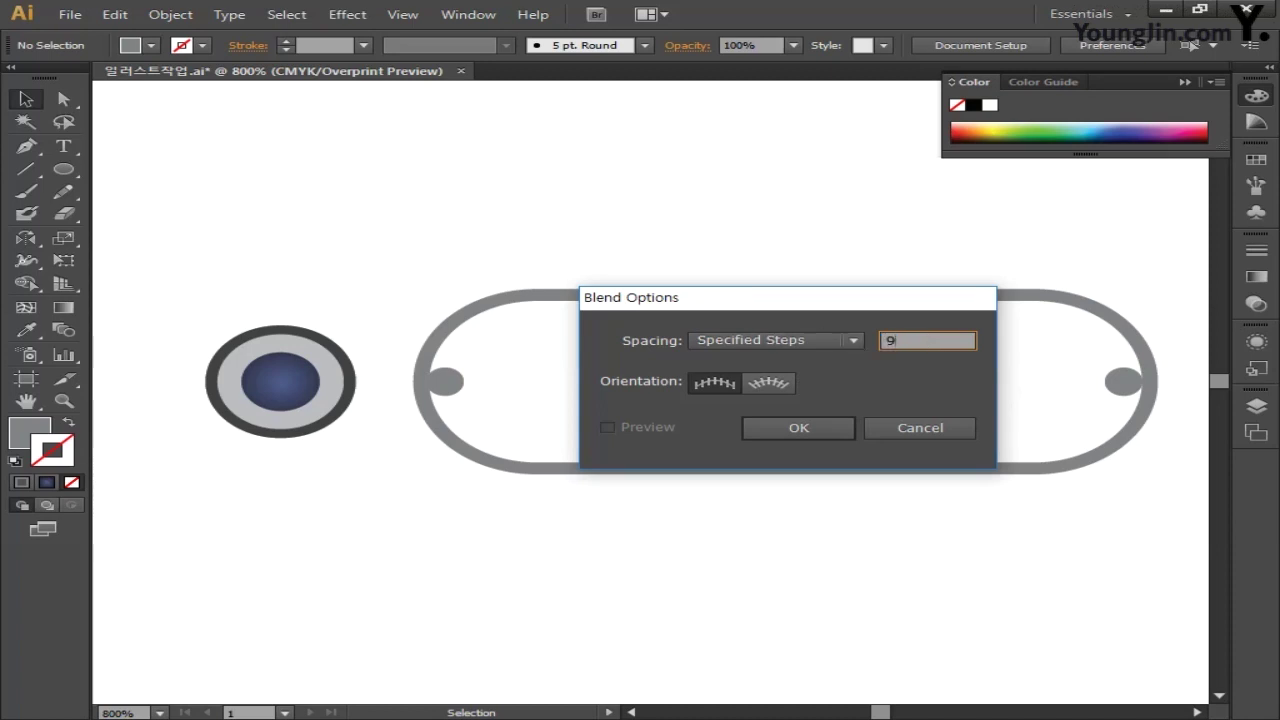
left_click(829, 427)
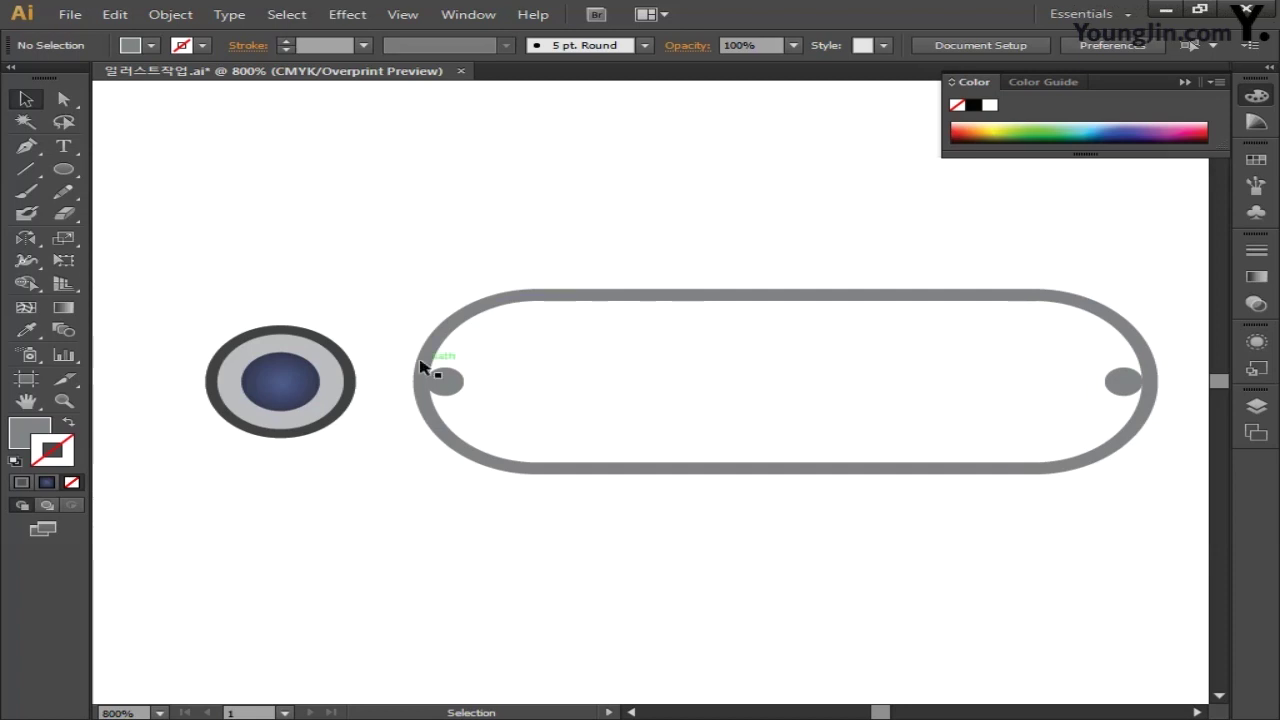
- Blend the two small circles at the ends of the speaker outline into a horizontal row of dots
left_click_drag(423, 366, 516, 397)
left_click(1132, 390, "shift")
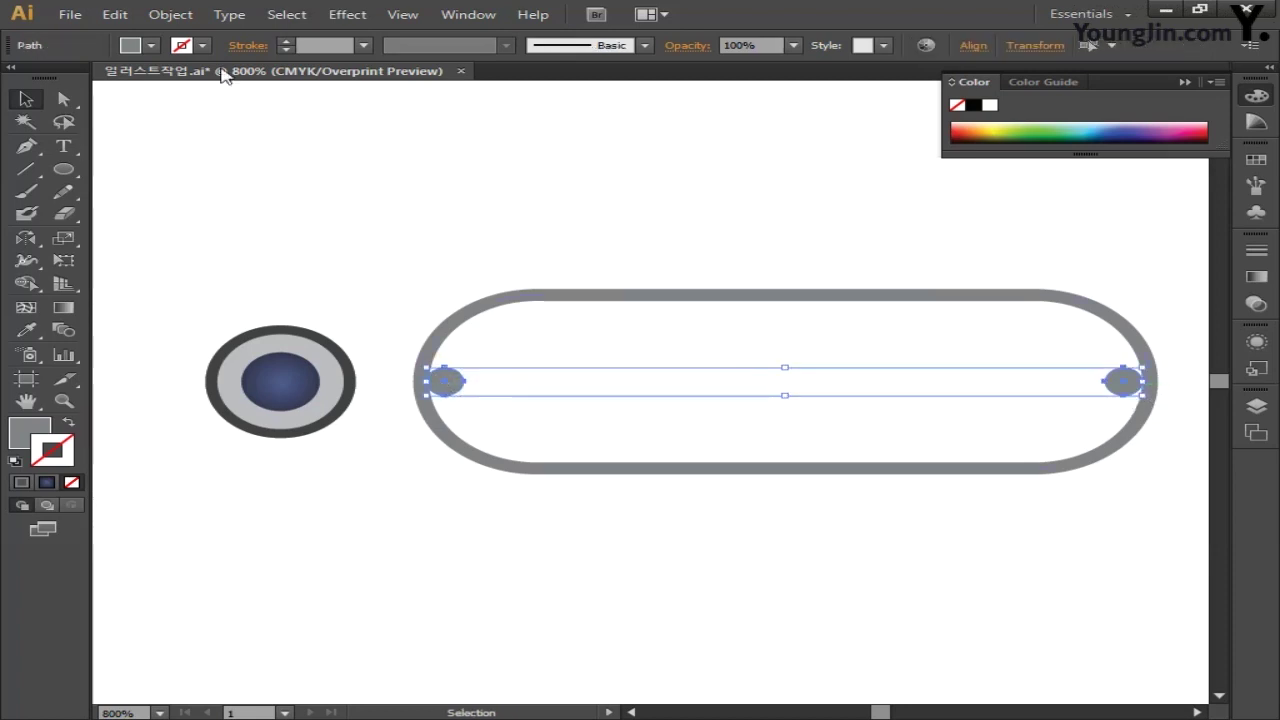
left_click(180, 18)
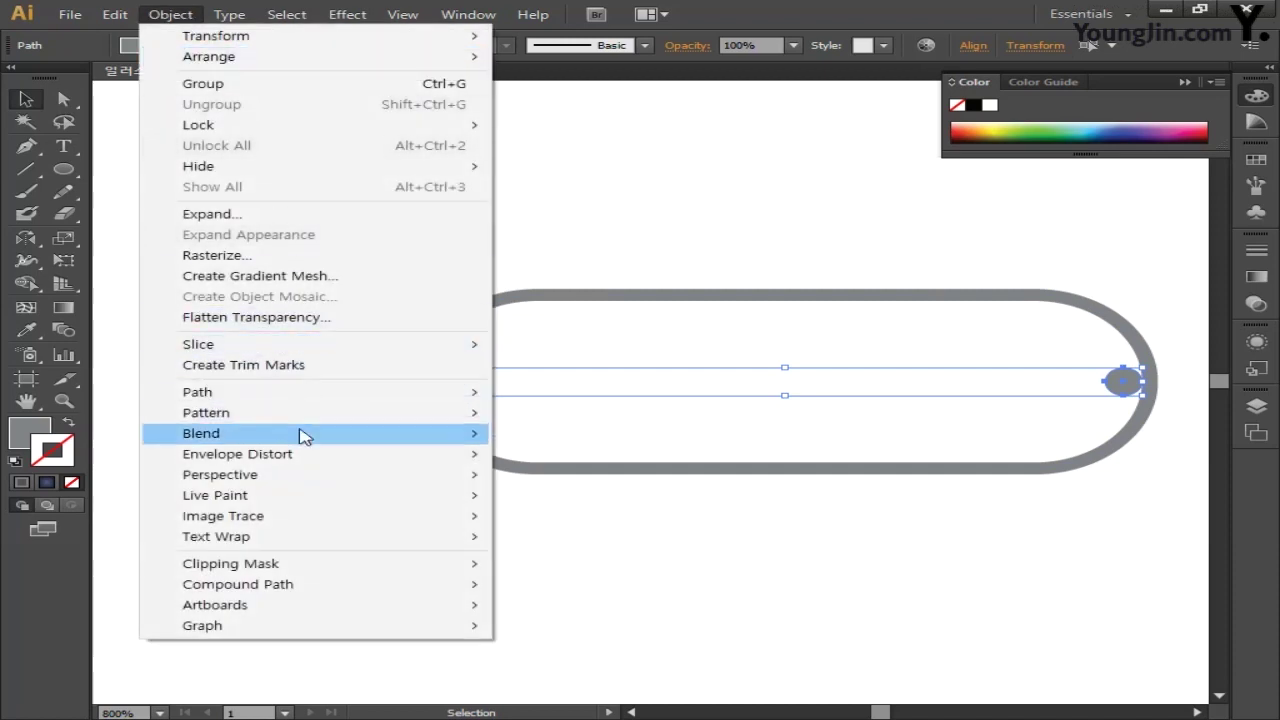
mouse_move(320, 435)
left_click(558, 435)
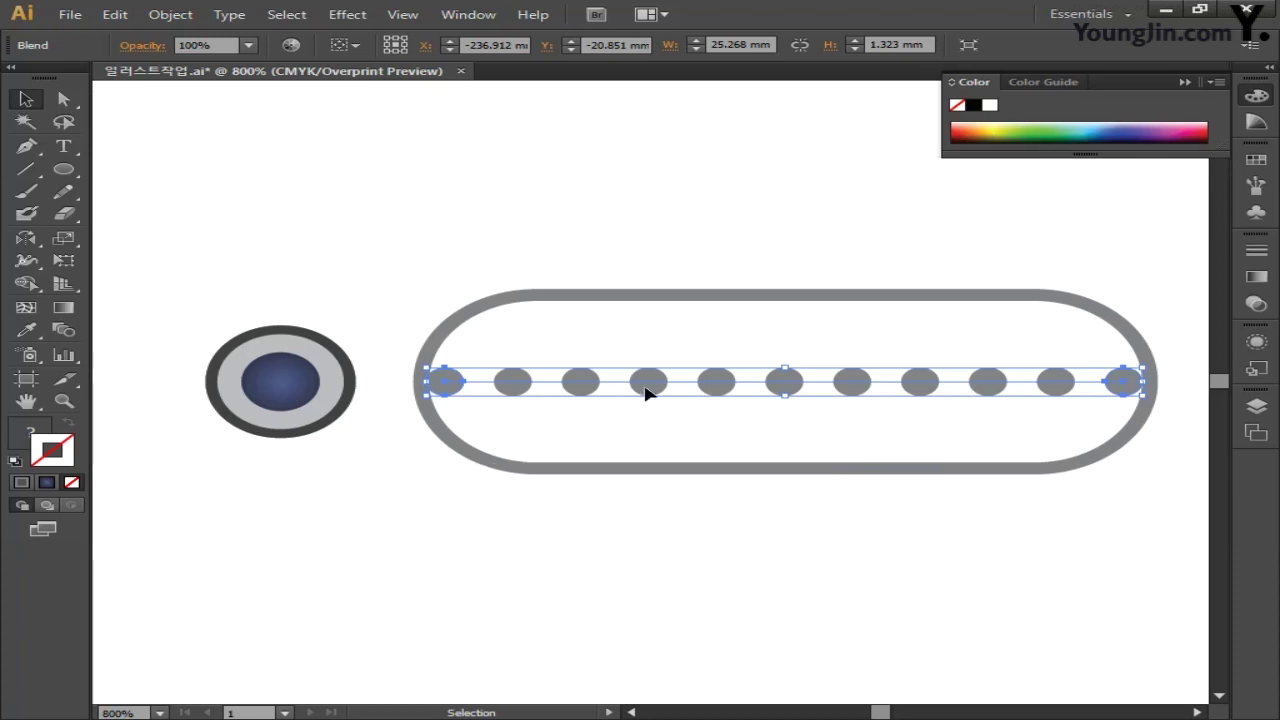
- Duplicate the row of dots once below and once above the middle row, inside the speaker outline
left_click_drag(645, 392, 652, 461)
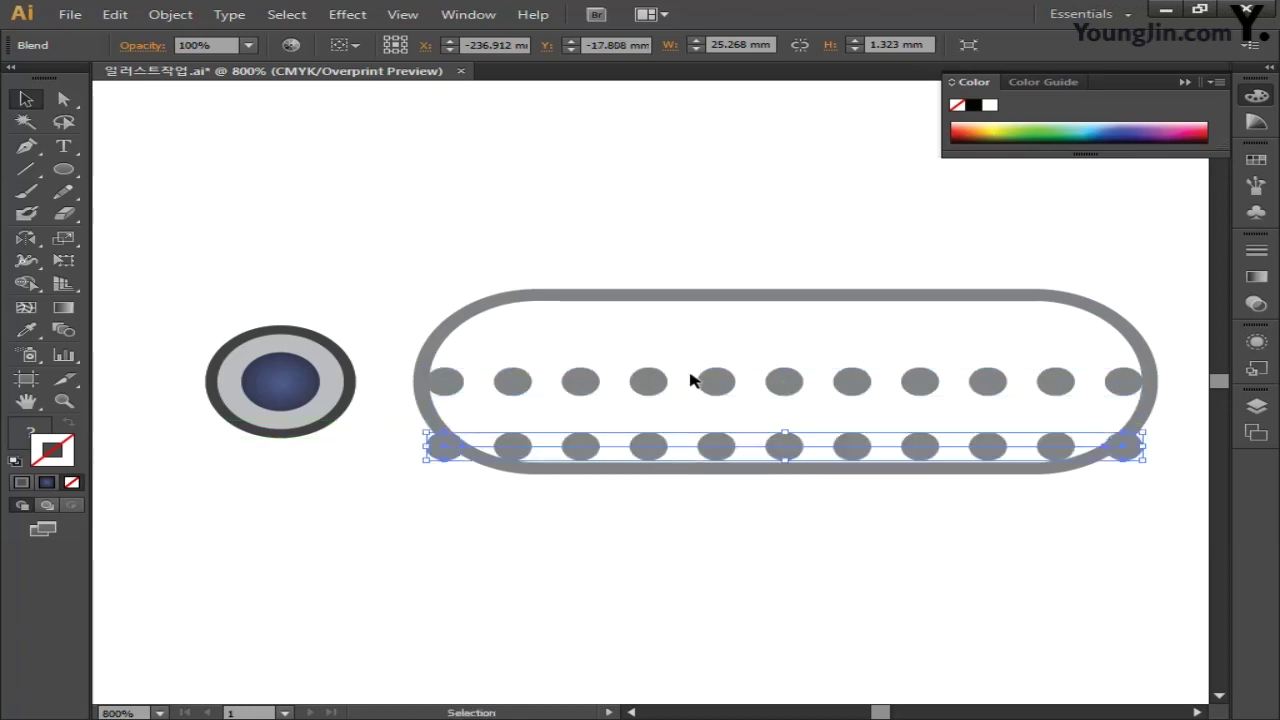
left_click_drag(706, 386, 726, 322)
left_click(724, 414)
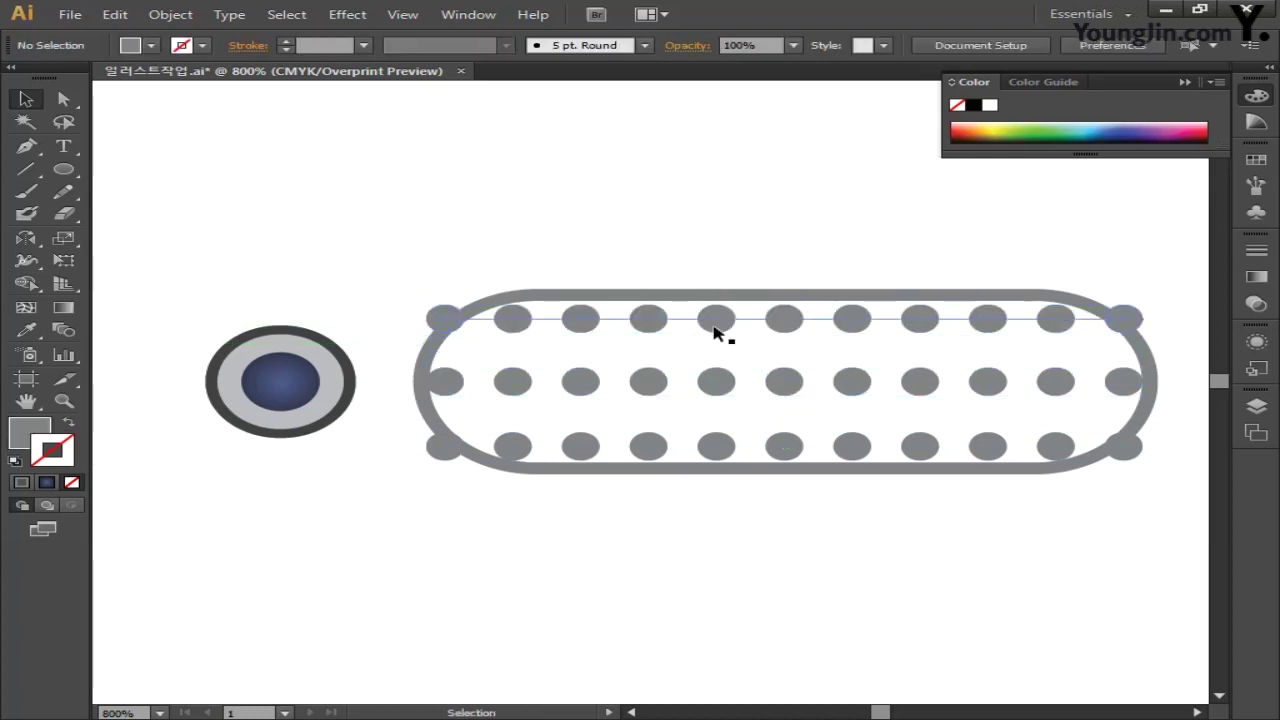
- Stagger the dot rows by shifting the upper row half a spacing right and the lower row half a spacing left
left_click_drag(717, 334, 750, 331)
left_click_drag(717, 446, 680, 444)
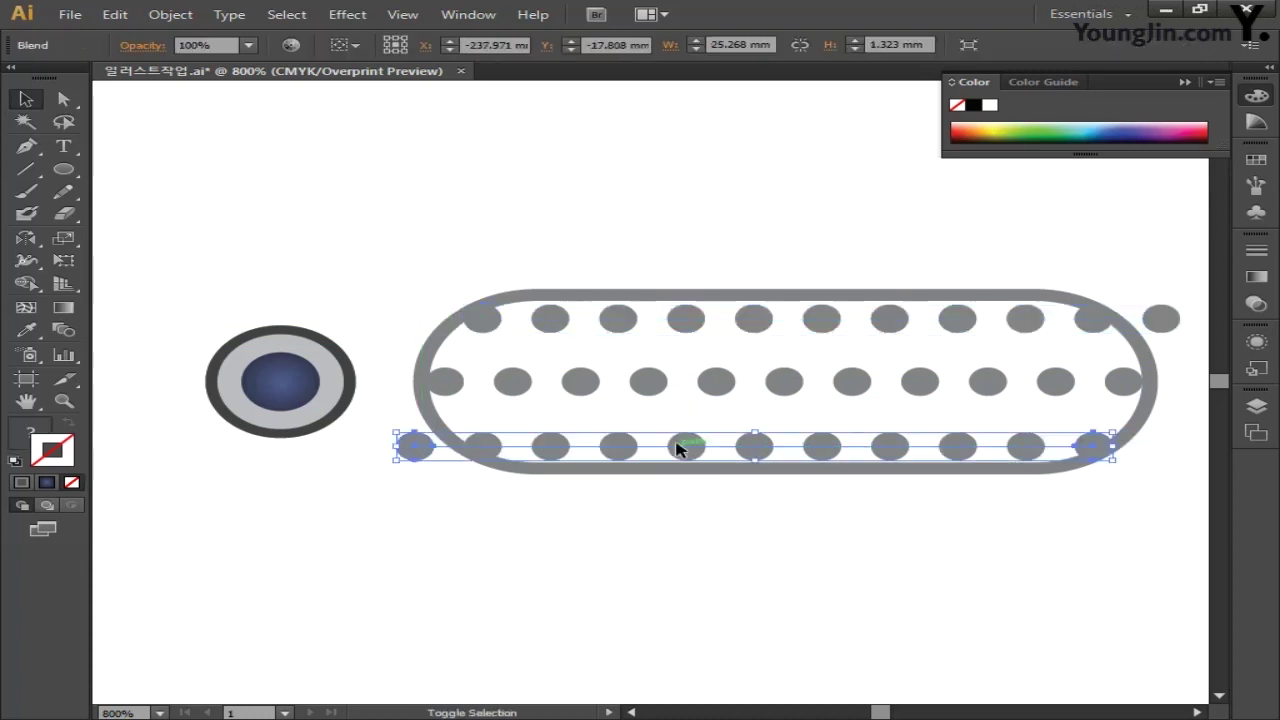
left_click(655, 523)
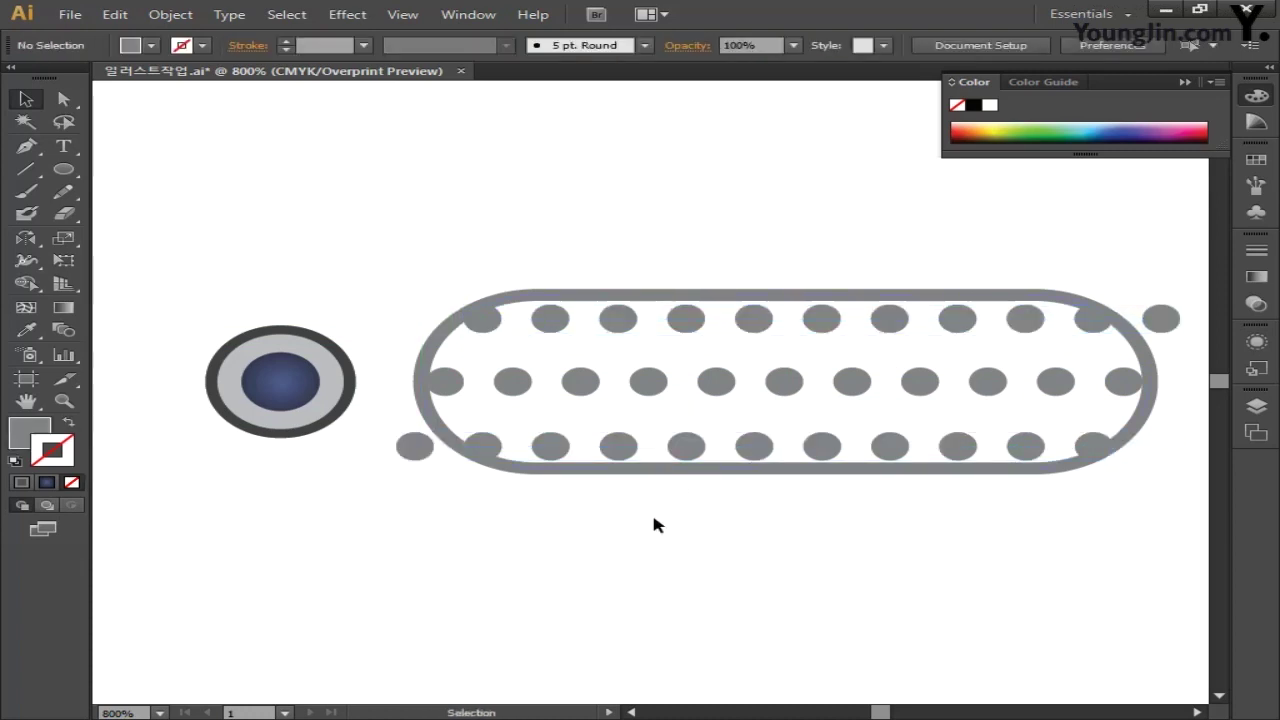
- Expand the three blended dot rows into separate shapes with Object and Fill enabled
left_click(677, 448)
left_click(674, 388, "shift")
left_click(688, 324, "shift")
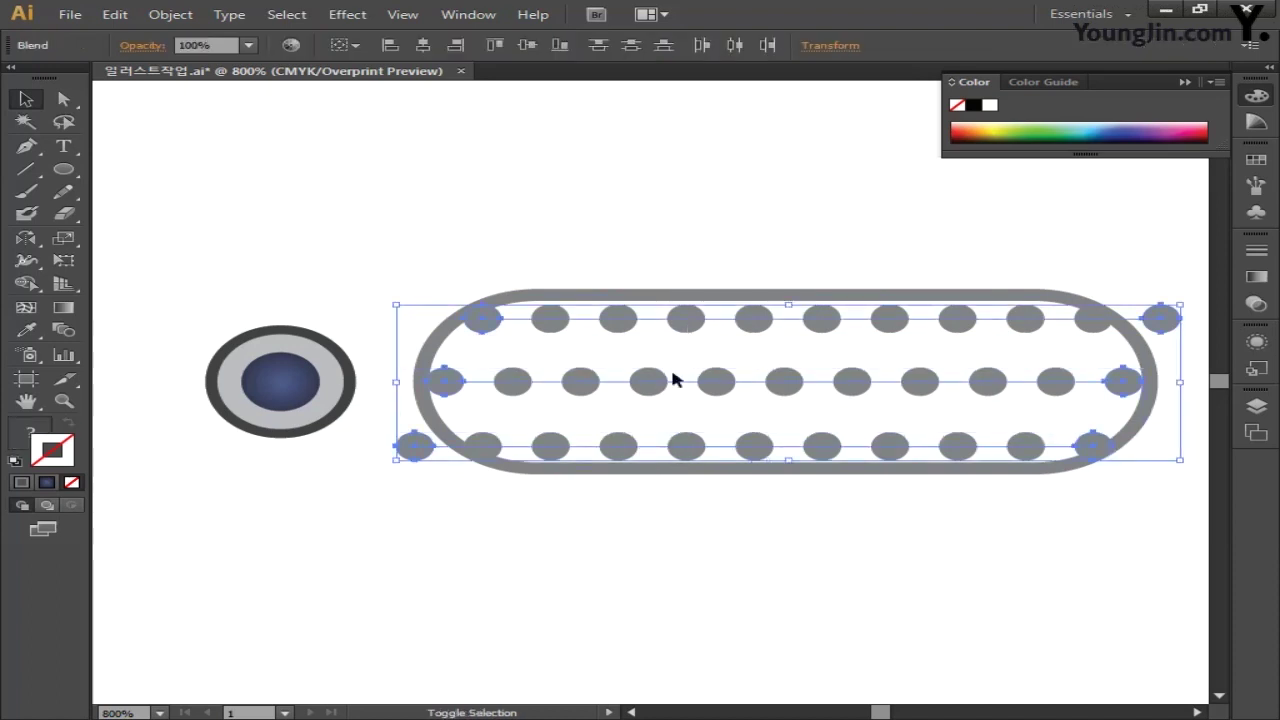
left_click(172, 15)
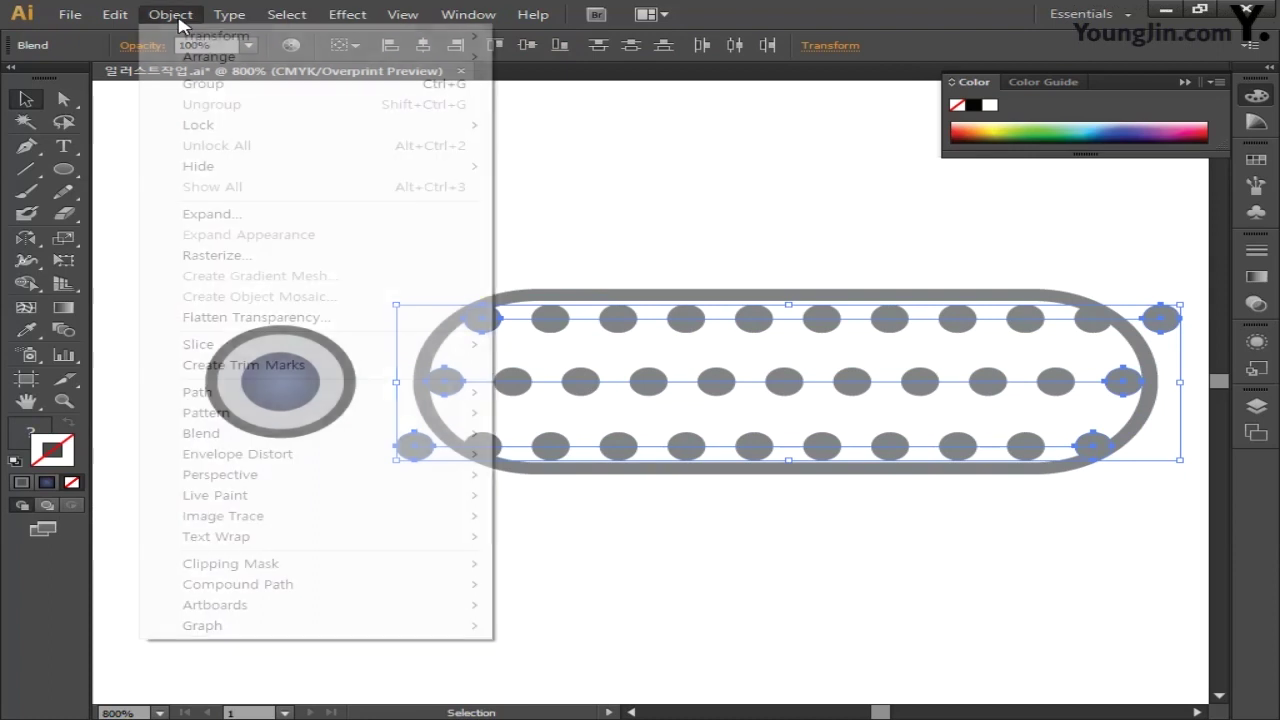
left_click(224, 218)
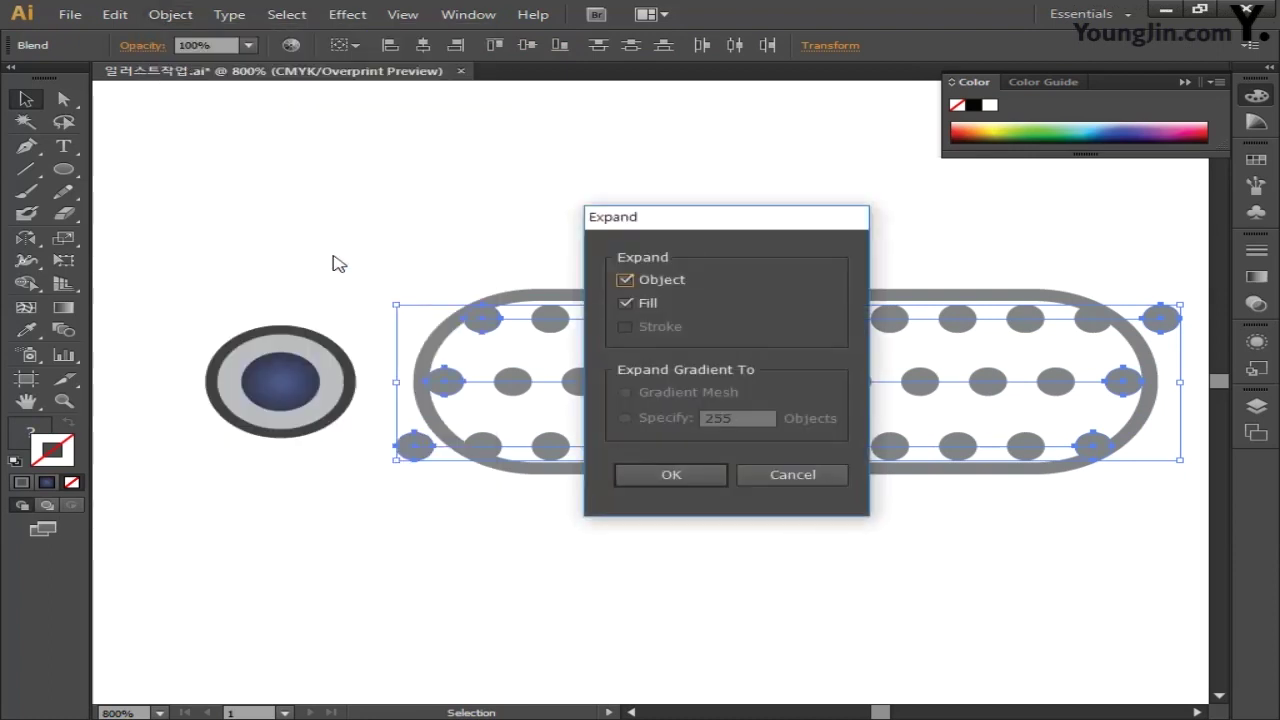
left_click(663, 478)
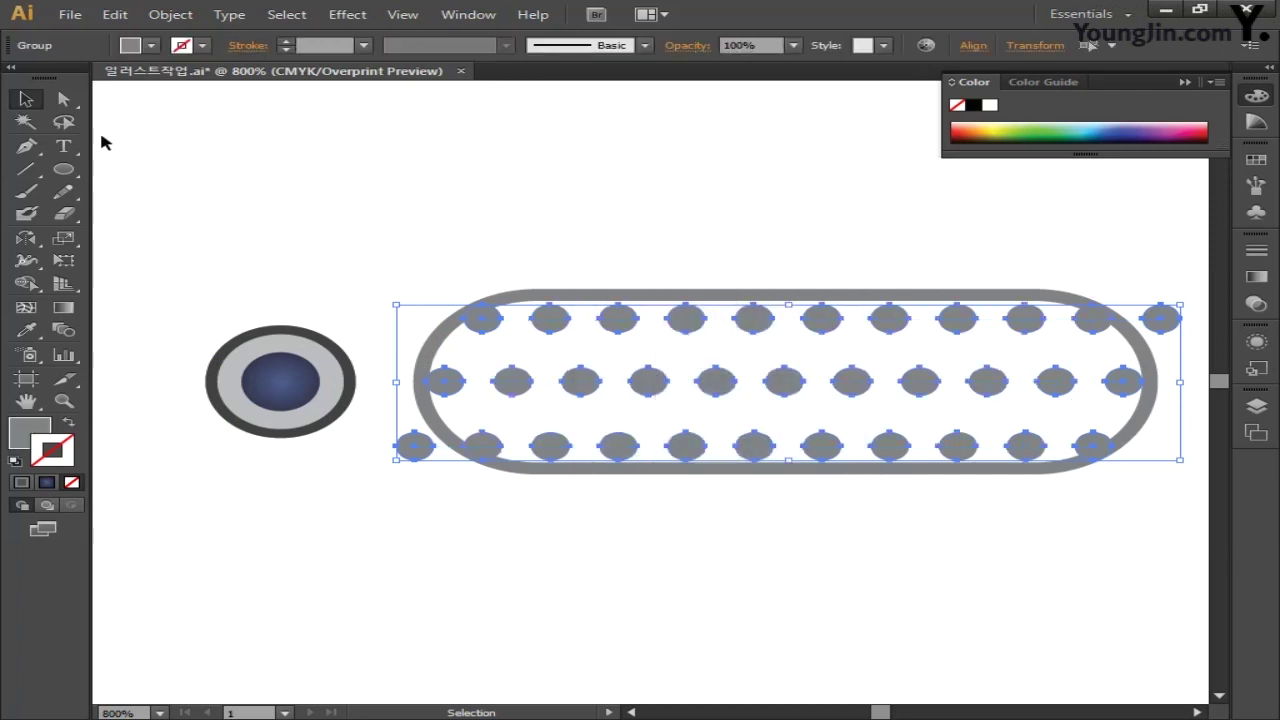
- Delete the lower row's leftmost dot and the upper row's rightmost dot, which stick out of the speaker outline
left_click(63, 99)
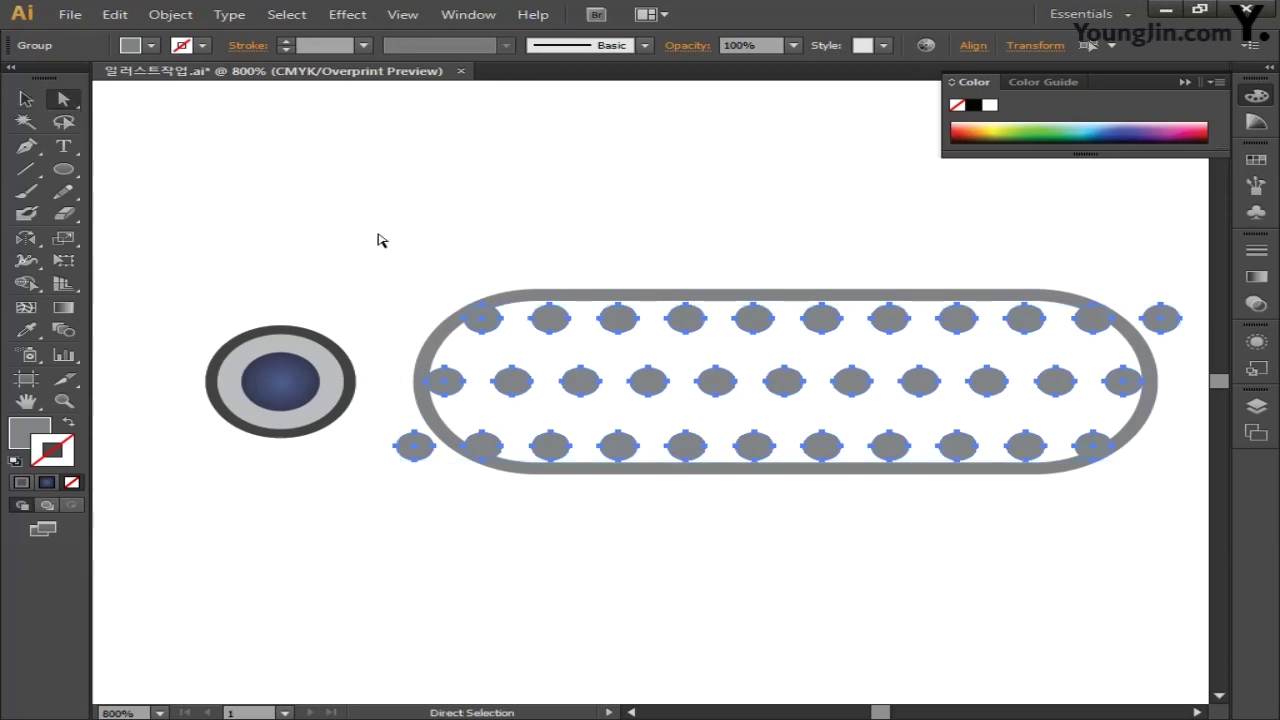
left_click(405, 482)
left_click(420, 453)
key("Delete")
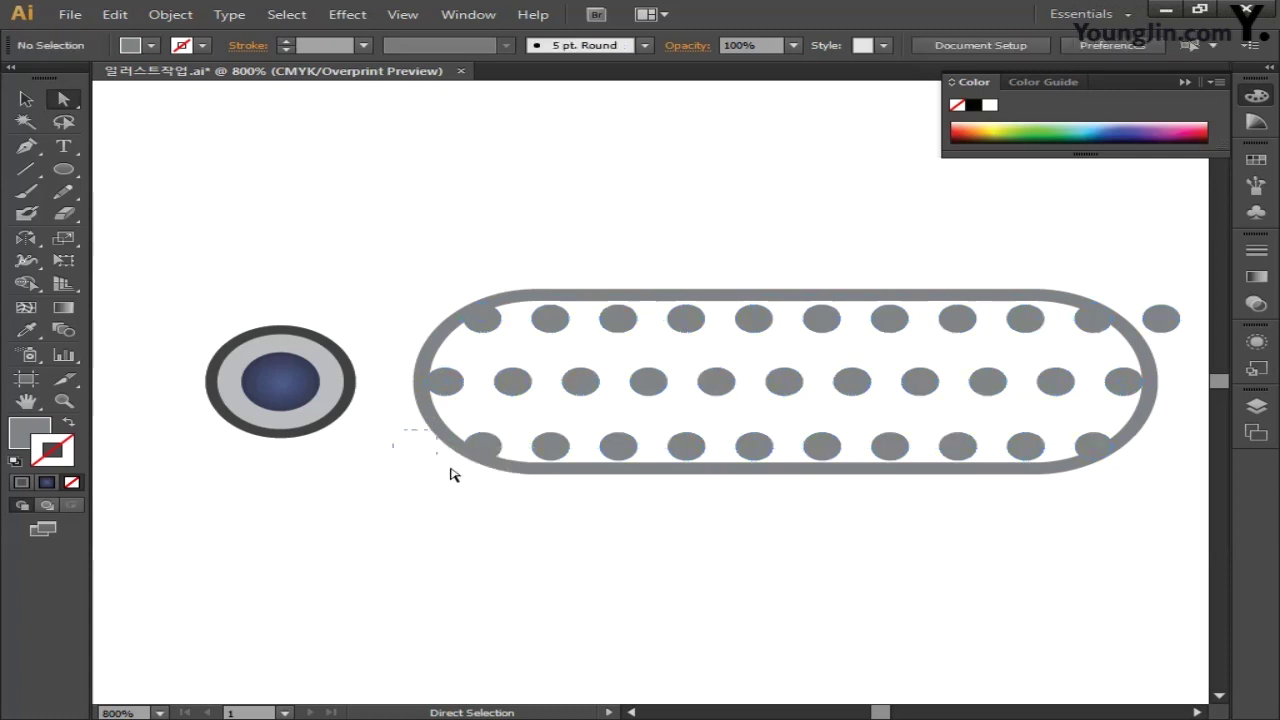
left_click(1165, 326)
key("Delete")
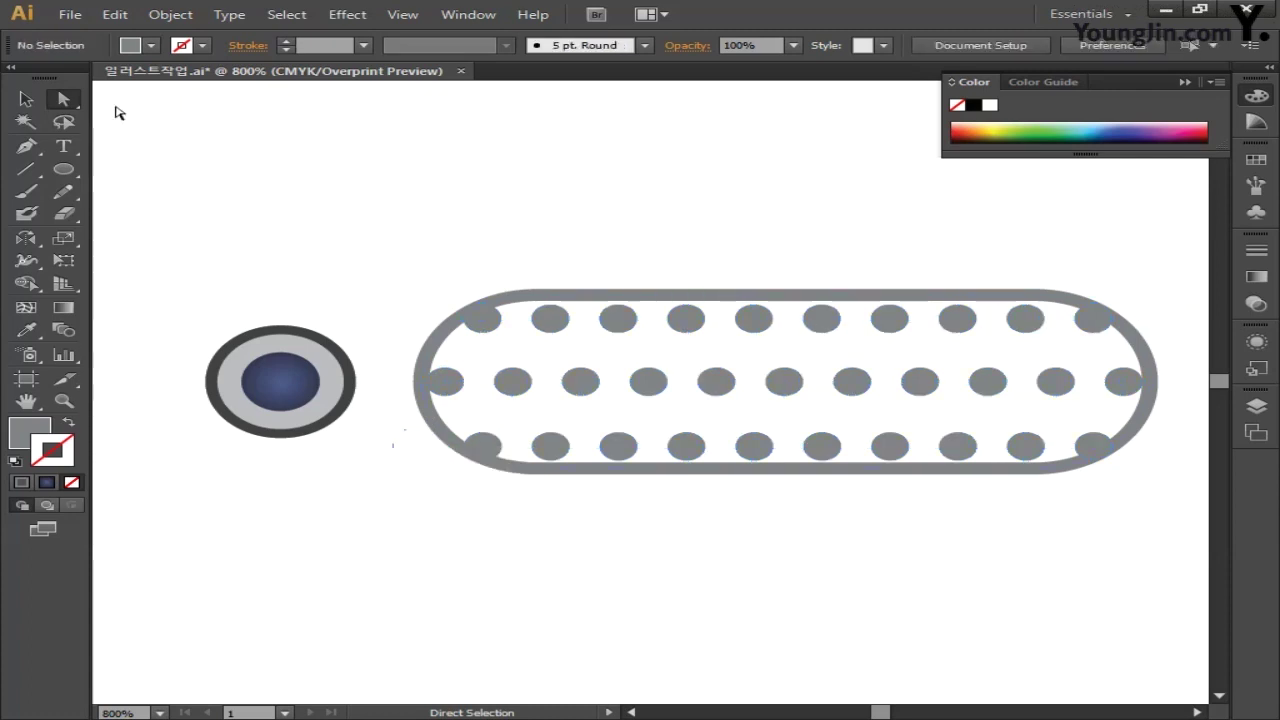
- Convert the strokes of the camera lens and the dotted speaker to filled shapes with Outline Stroke
left_click(26, 98)
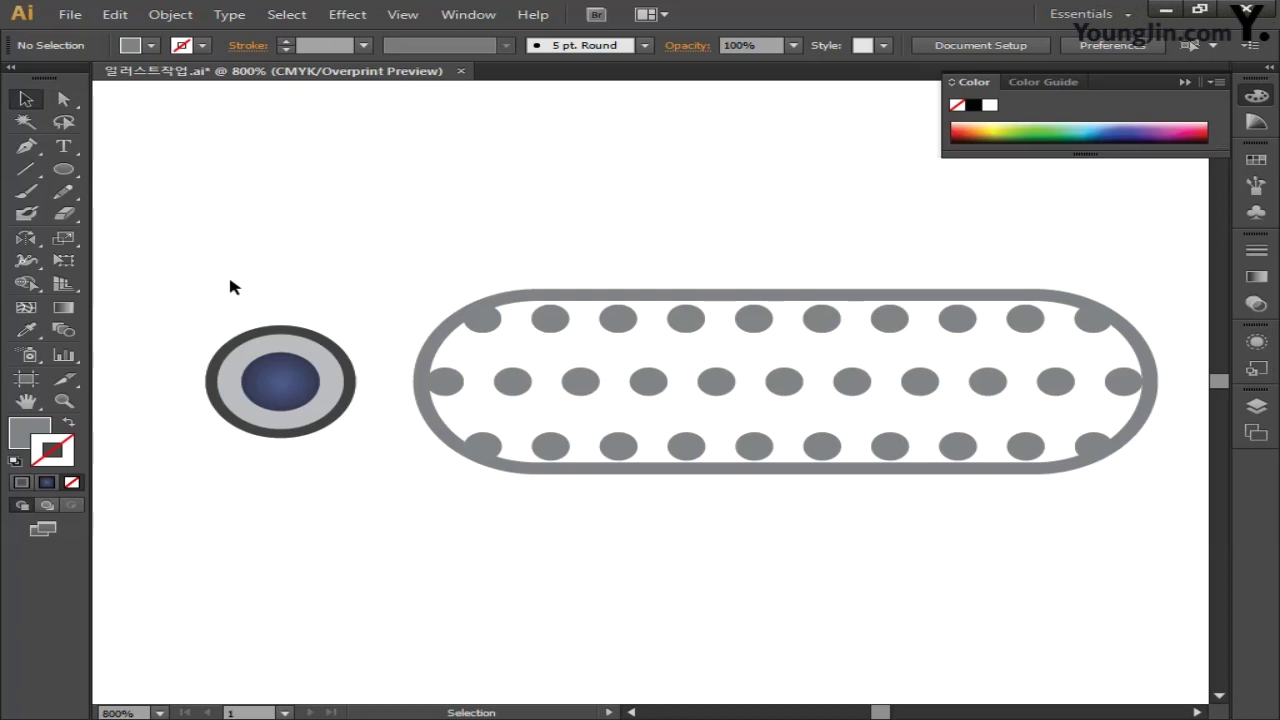
left_click_drag(200, 258, 1172, 510)
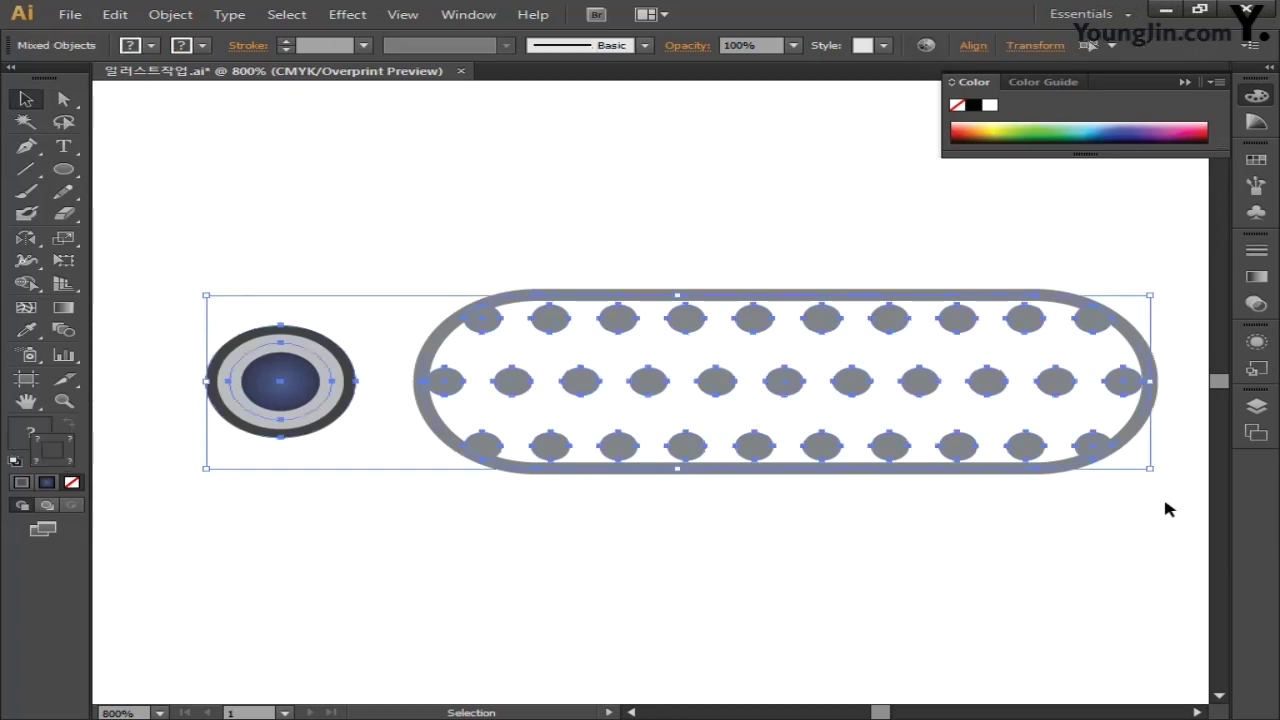
left_click(170, 14)
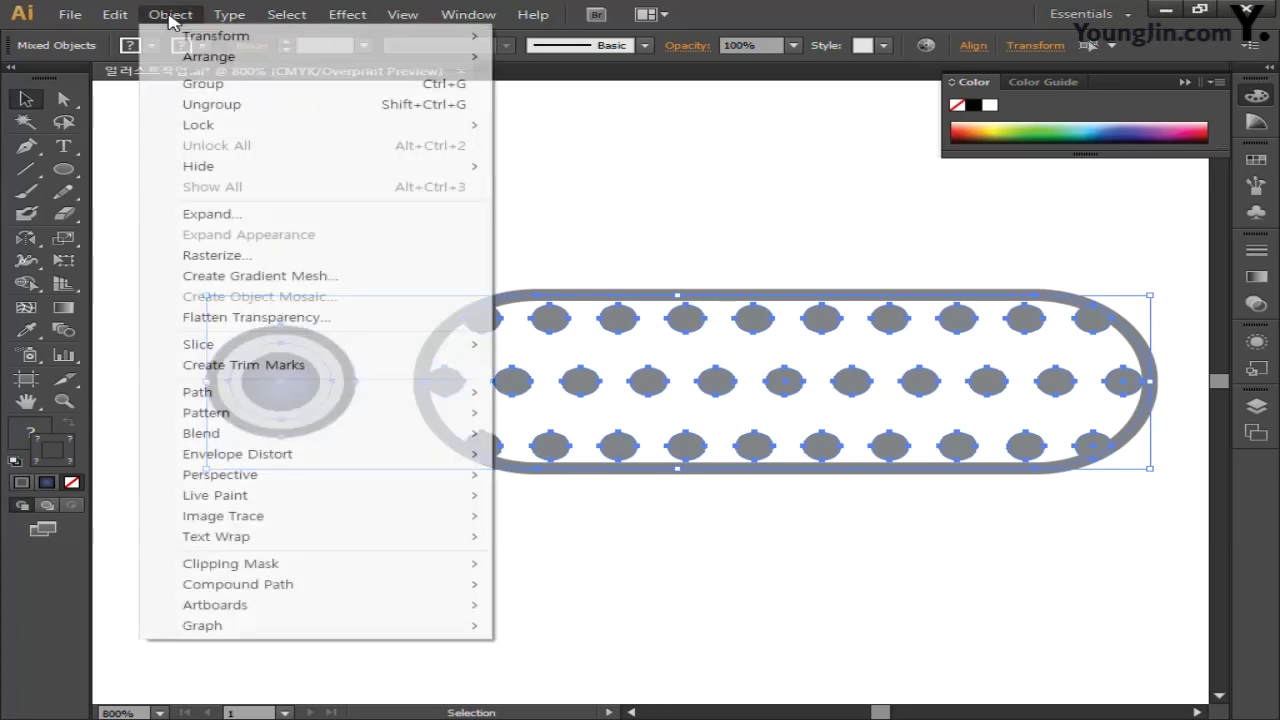
mouse_move(286, 394)
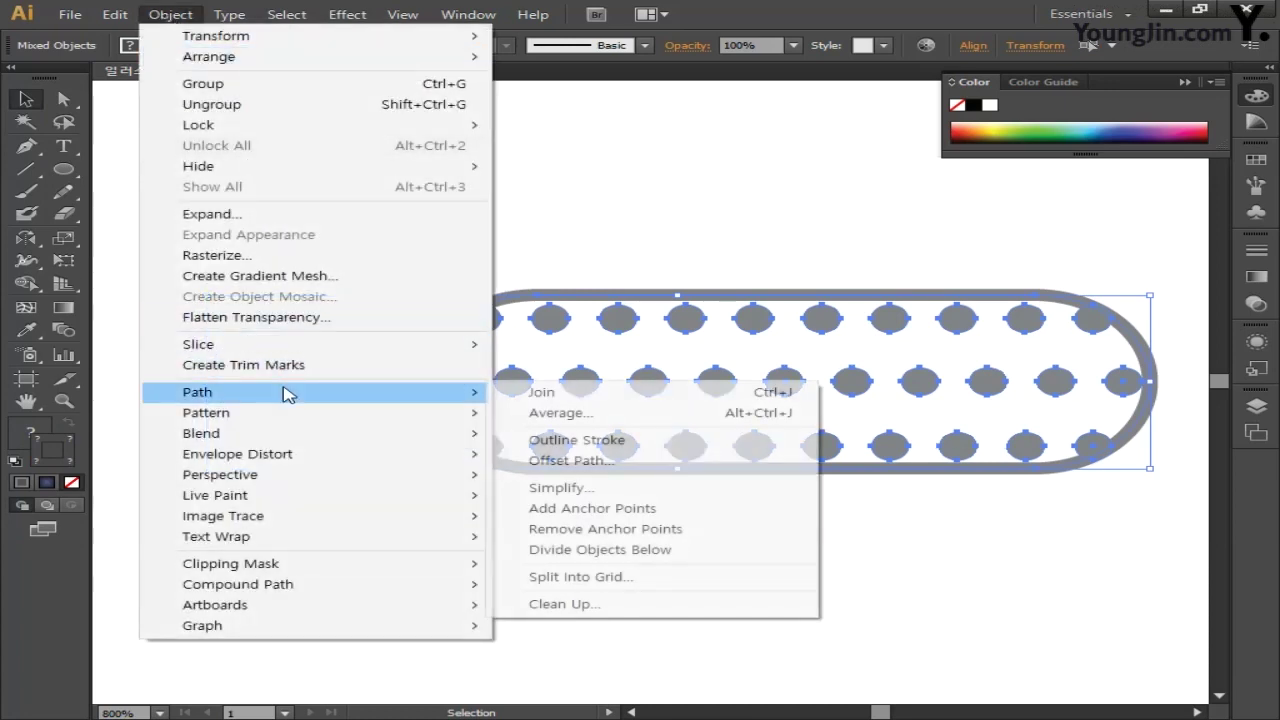
left_click(566, 446)
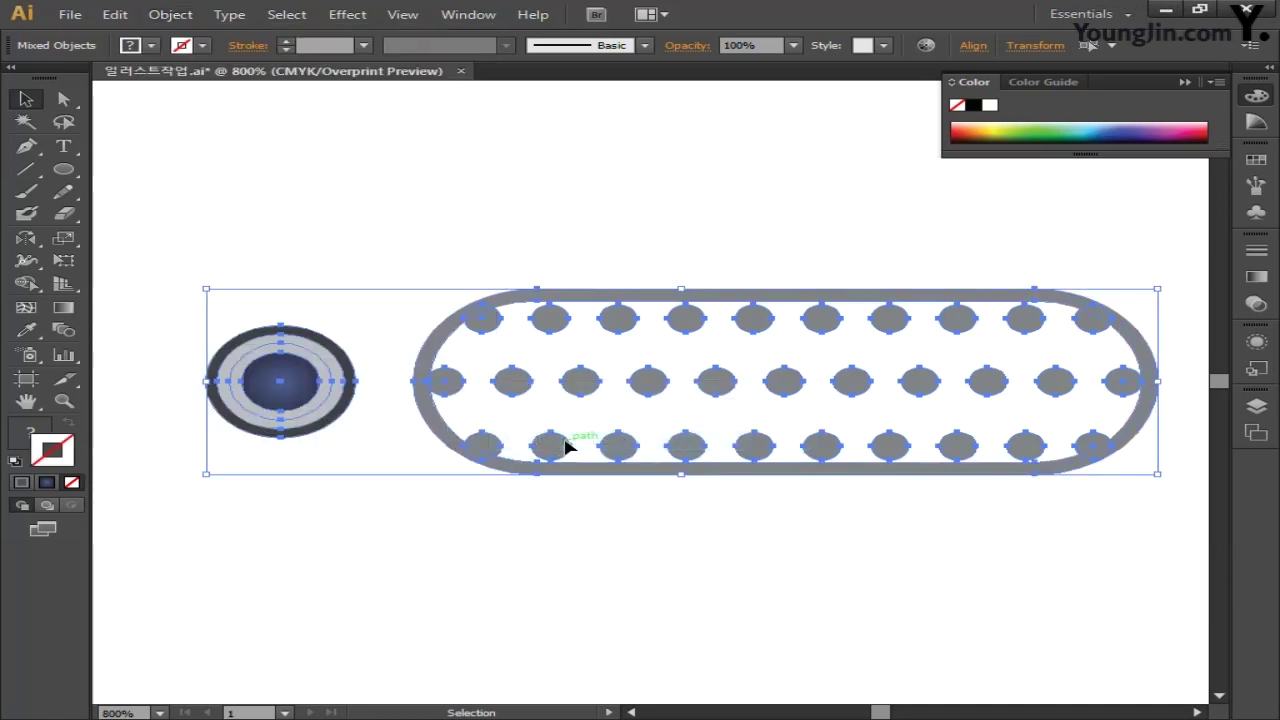
- Group the camera lens with the speaker grille and place the group centred in the phone's upper black bezel
key("ctrl+g")
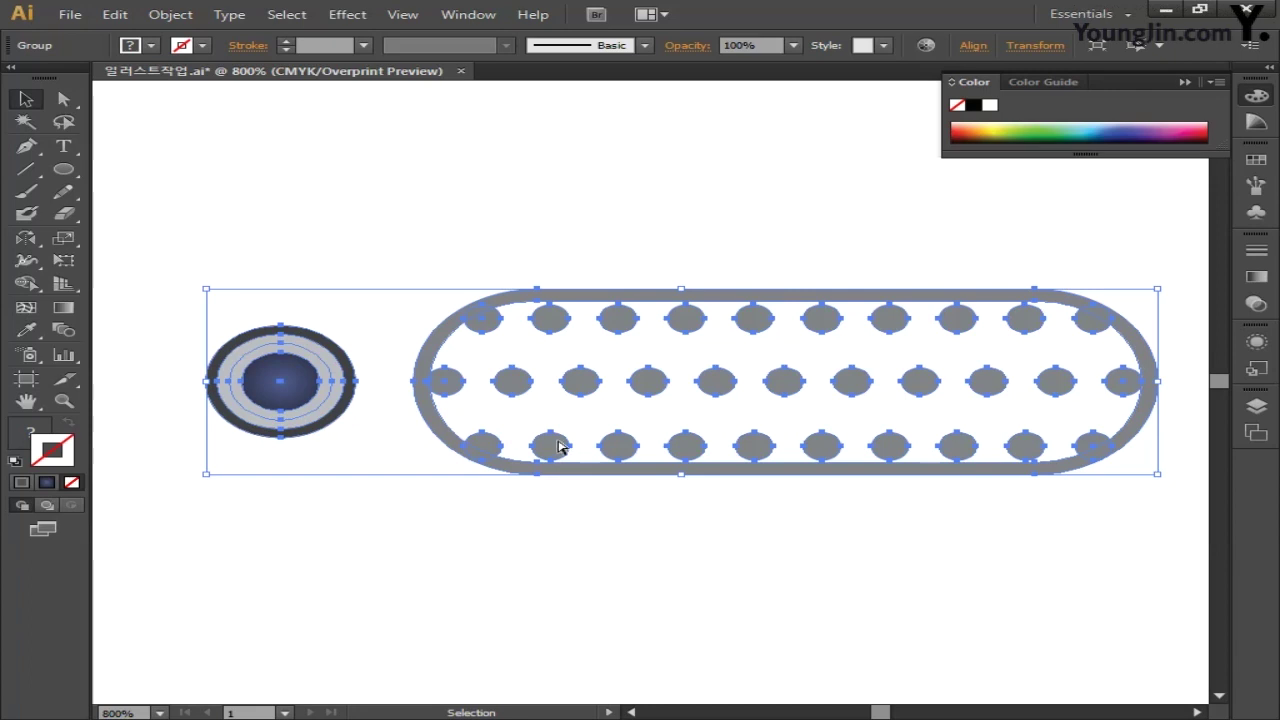
key("ctrl+minus")
key("ctrl+minus")
key("ctrl+minus")
left_click_drag(651, 486, 772, 291)
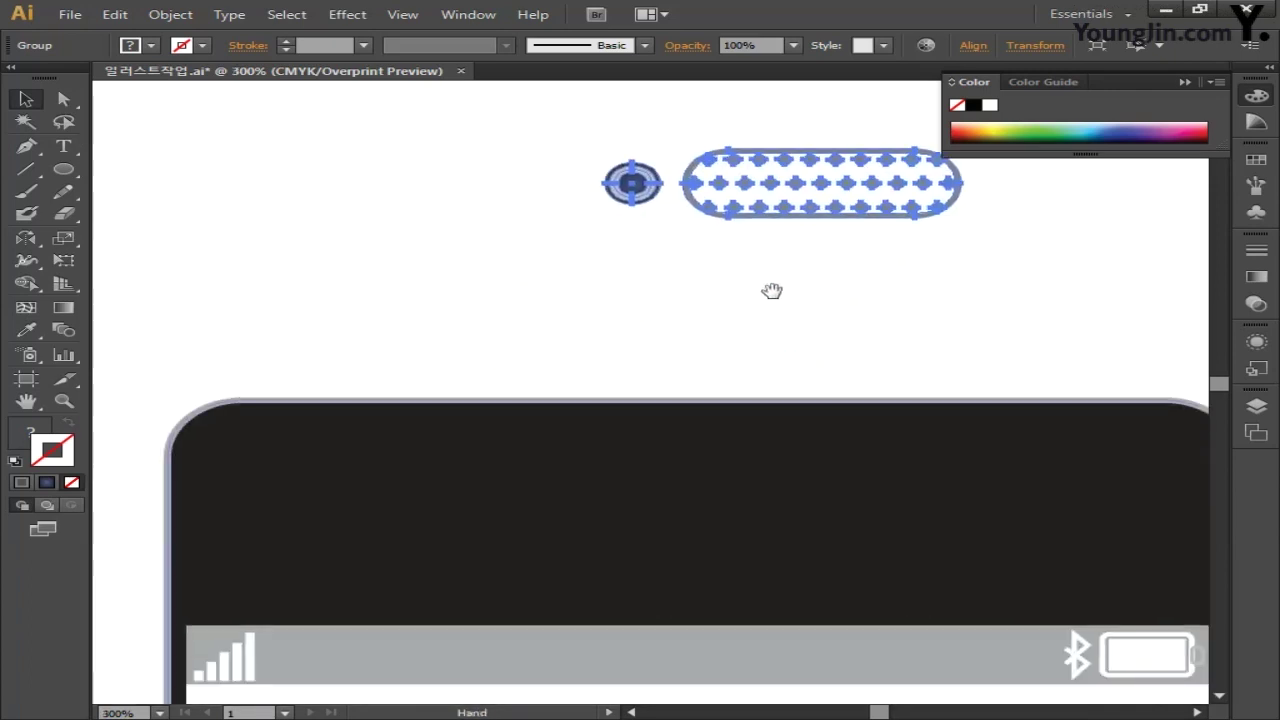
left_click_drag(780, 200, 737, 491)
key("ctrl+minus")
left_click_drag(849, 443, 743, 466)
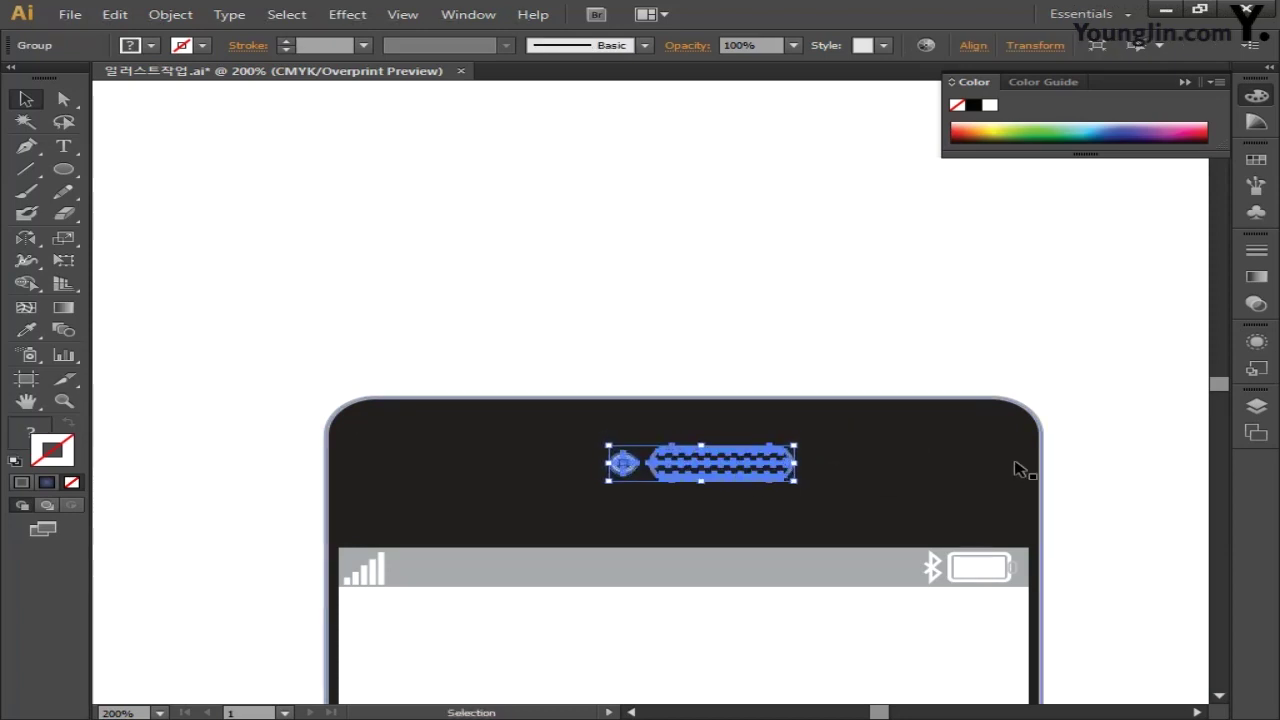
left_click(751, 343)
- Draw a closed button shape about 14 mm wide with the Pen tool on the phone's upper edge, near the right corner
key("space")
left_click_drag(746, 357, 643, 161)
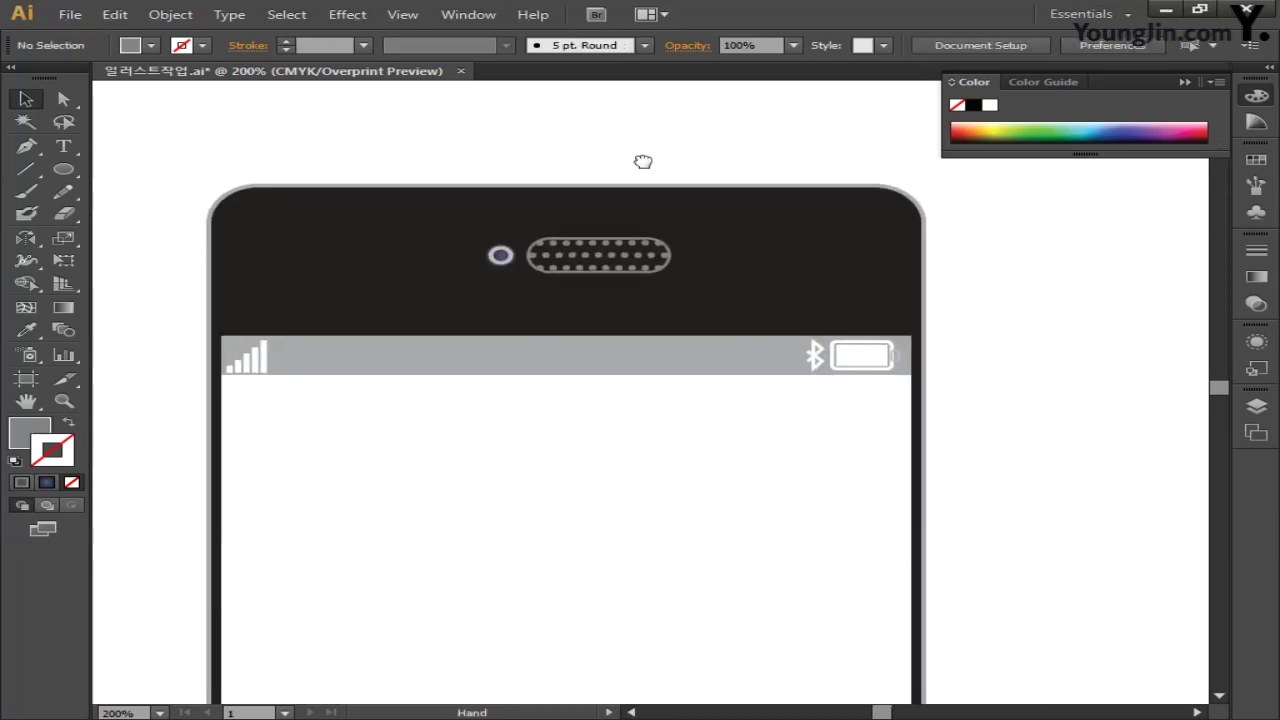
key("ctrl+minus")
key("space")
left_click_drag(954, 557, 968, 416)
key("ctrl+minus")
key("space")
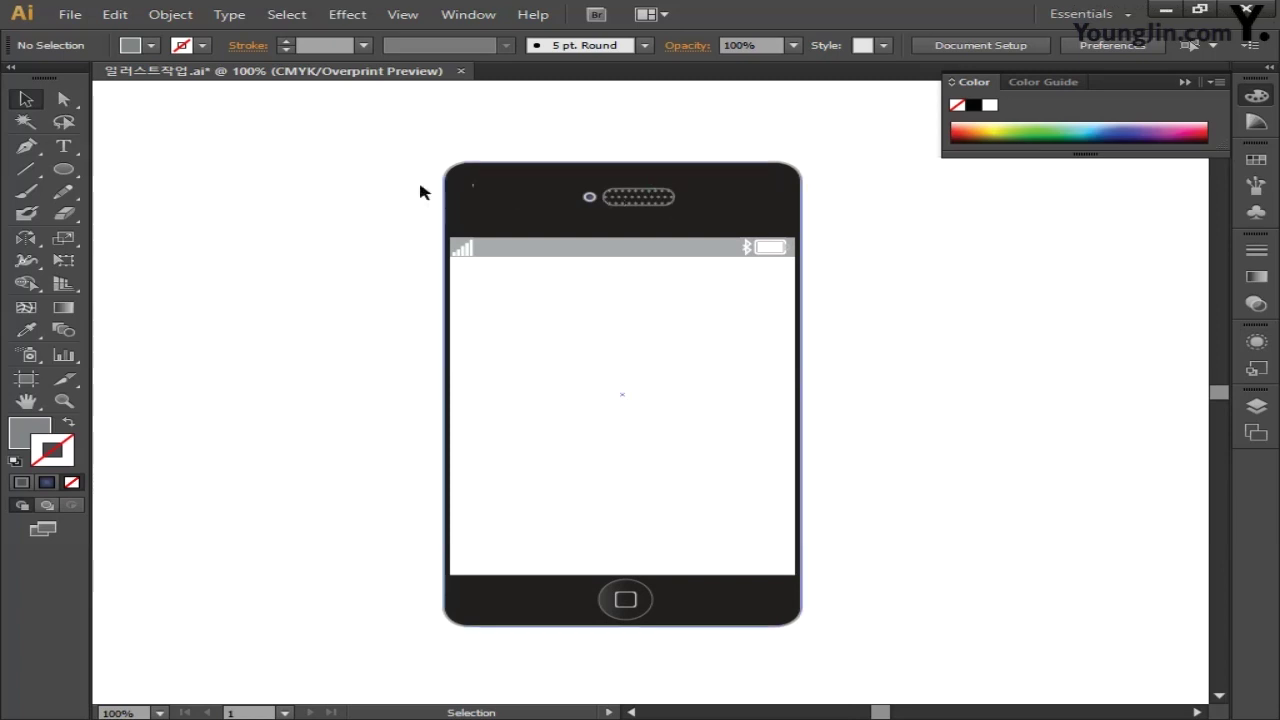
left_click(27, 146)
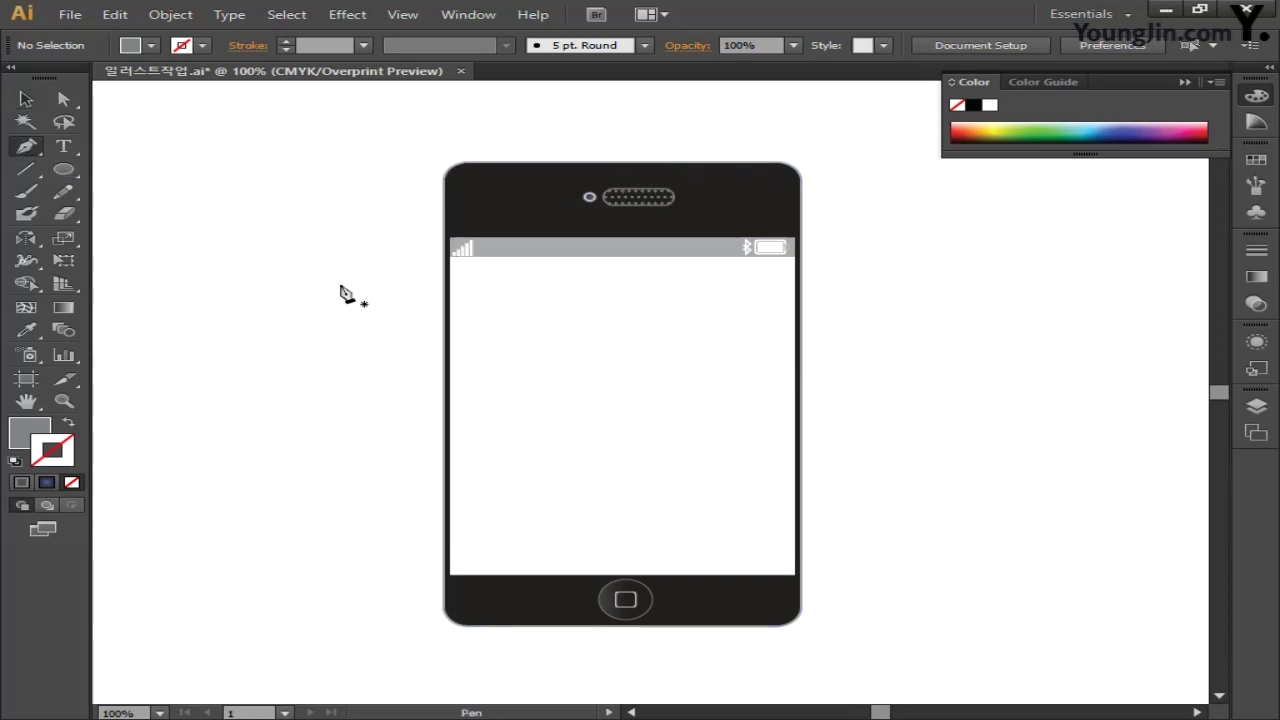
left_click(64, 401)
left_click_drag(598, 128, 837, 229)
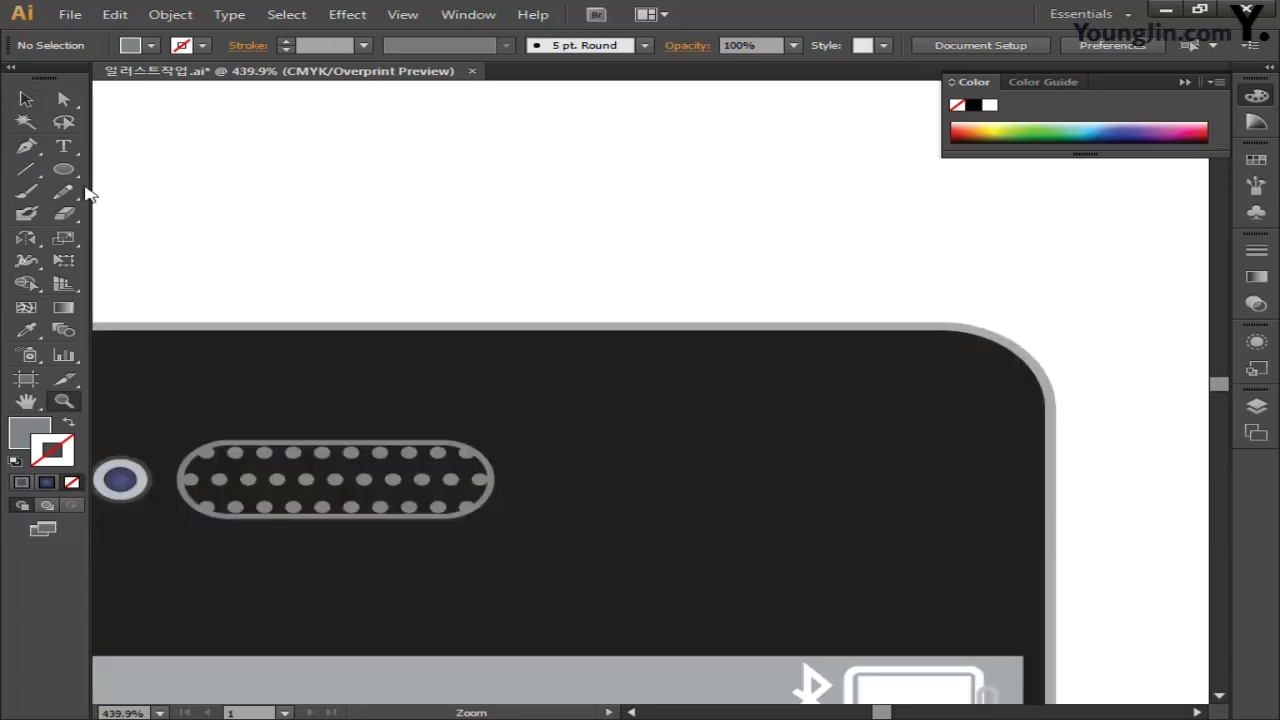
left_click(27, 146)
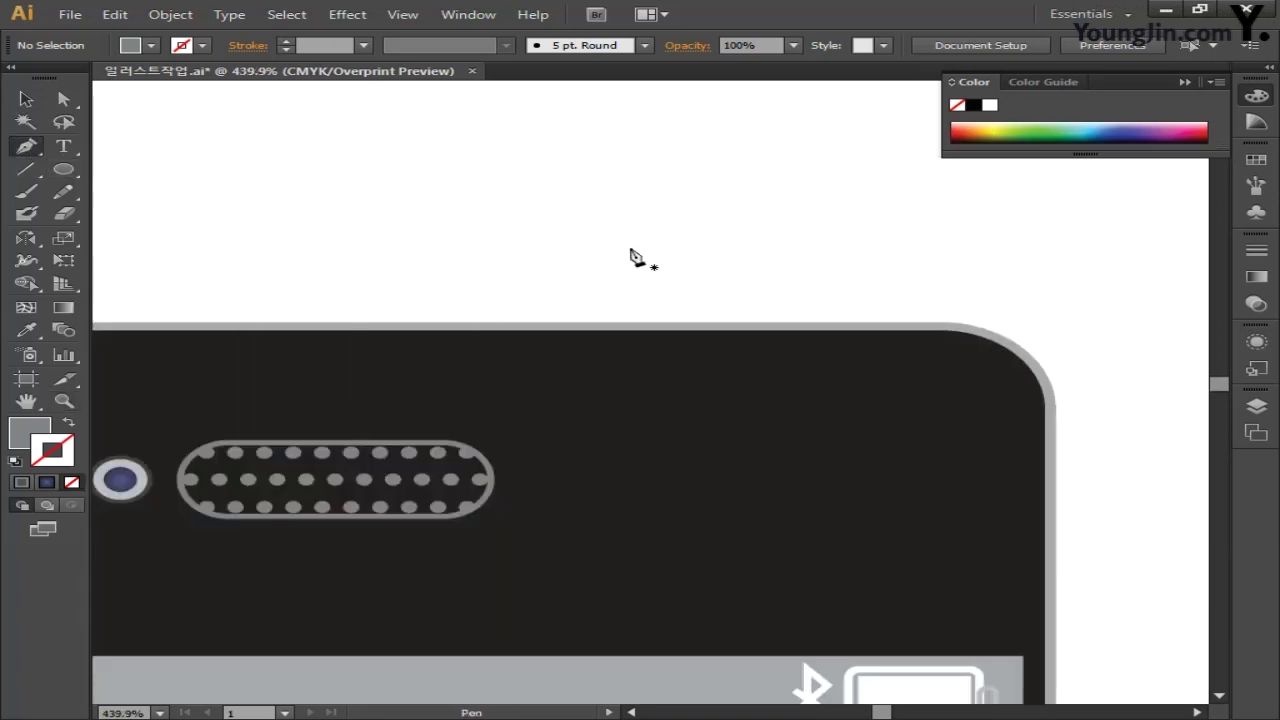
left_click(690, 325)
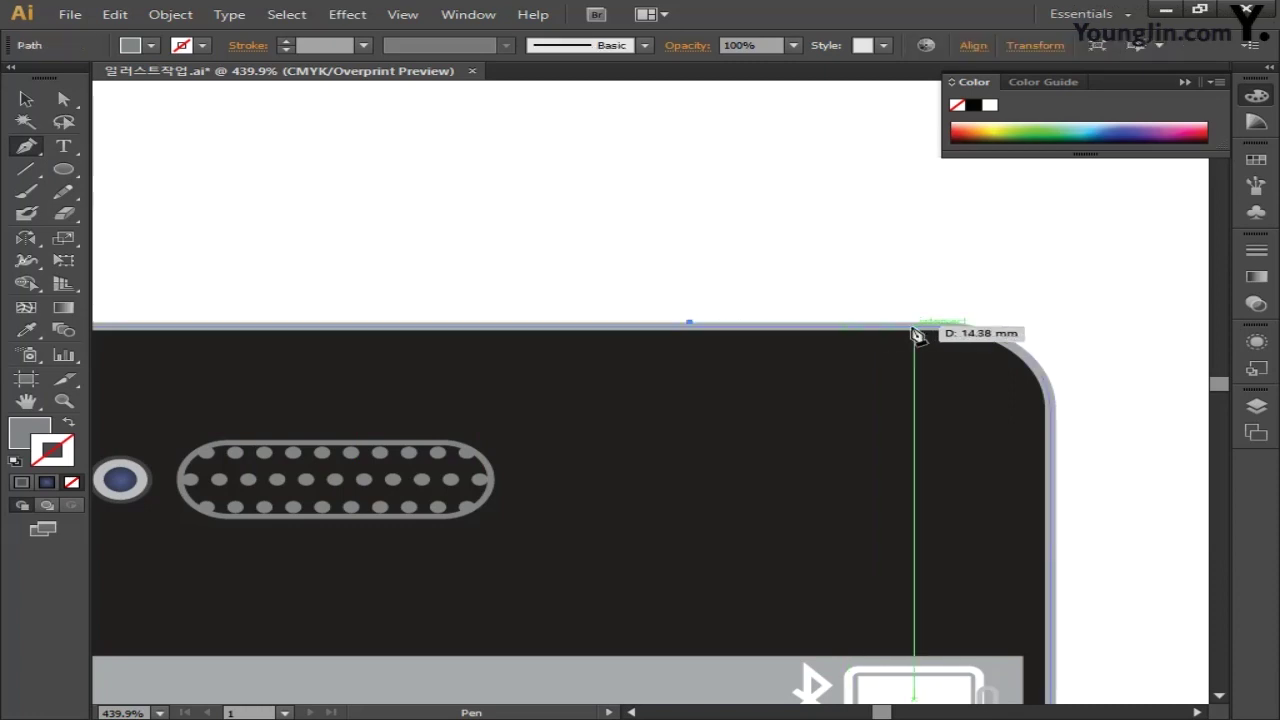
left_click(922, 323)
left_click_drag(925, 297, 694, 329)
- Reshape the button path with rounded upper corners, remove the extra points along its upper edge, and lower that edge slightly
left_click(63, 99)
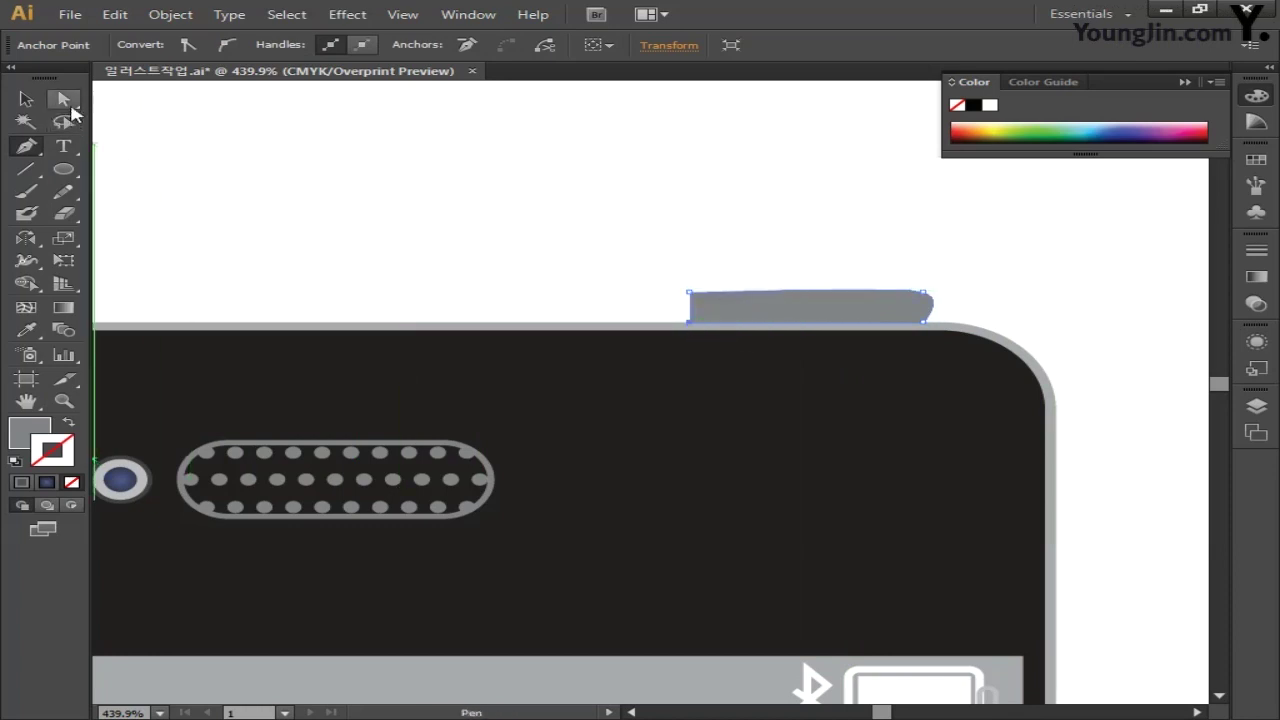
left_click(26, 146)
mouse_move(697, 303)
left_mouse_down()
mouse_move(677, 297)
mouse_move(720, 296)
left_mouse_up()
left_click(895, 293)
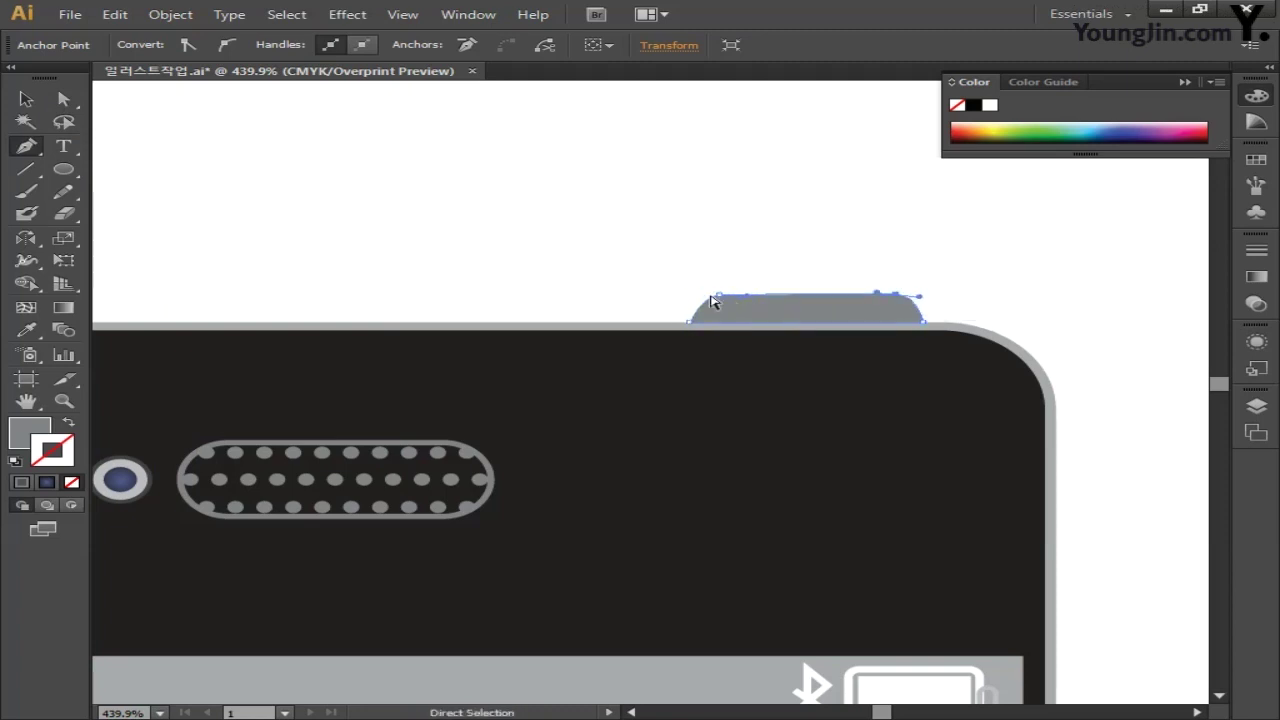
left_click(839, 293)
left_click(787, 293)
key("a")
left_click_drag(623, 294, 946, 306)
key("Down")
key("Down")
- Apply a linear gradient fill to the button shape
left_click(27, 100)
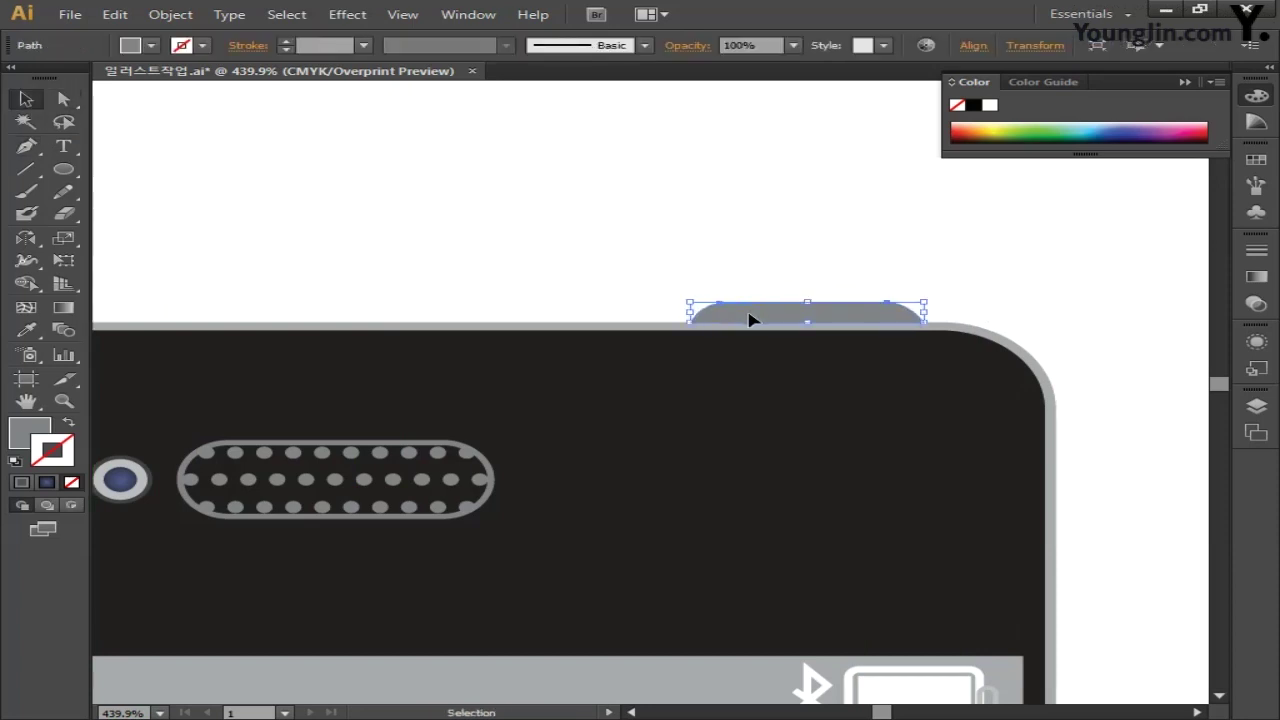
left_click(40, 432)
left_click(63, 309)
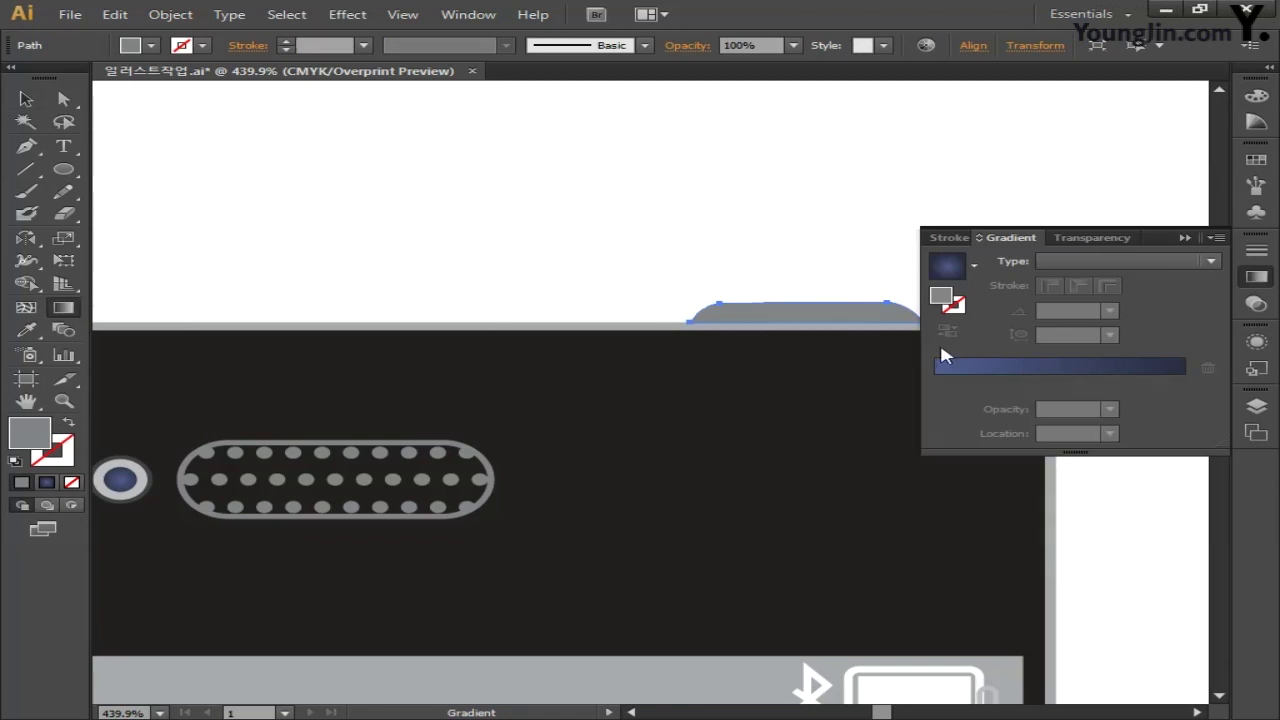
left_click(1103, 258)
left_click(1090, 279)
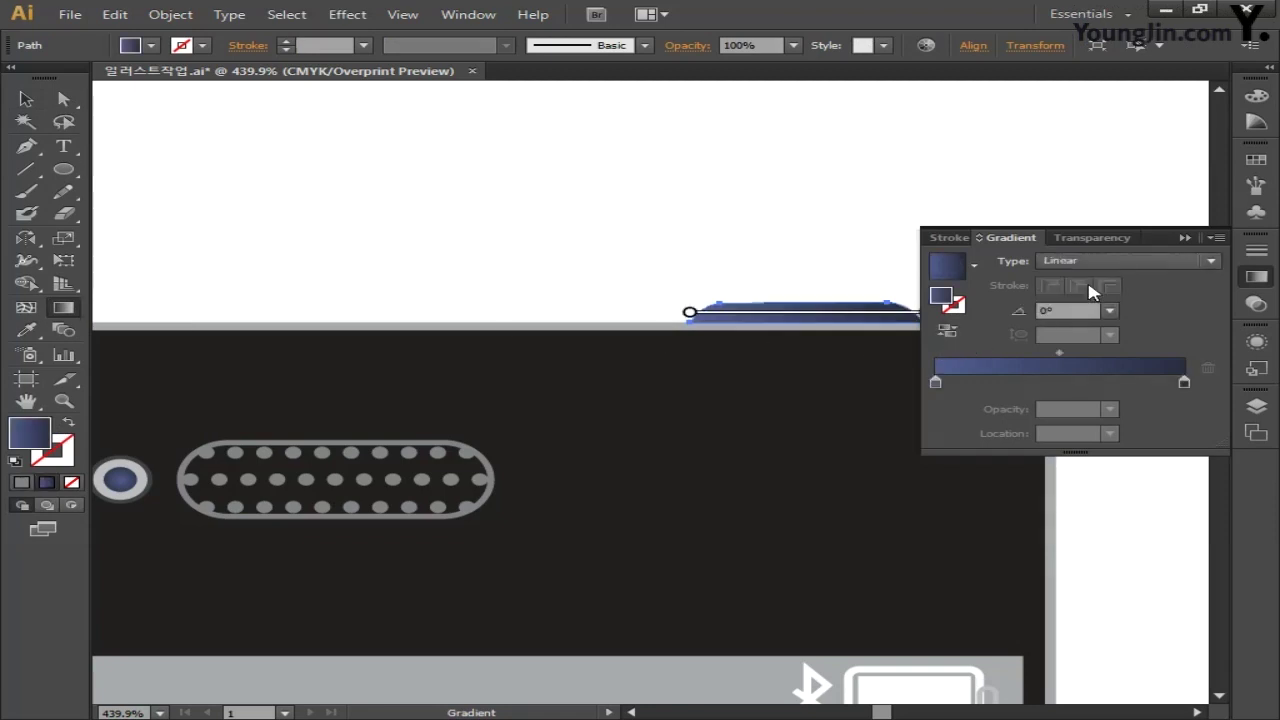
- Set the gradient's first colour stop to C 0, M 0, Y 0, K 30
double_click(936, 385)
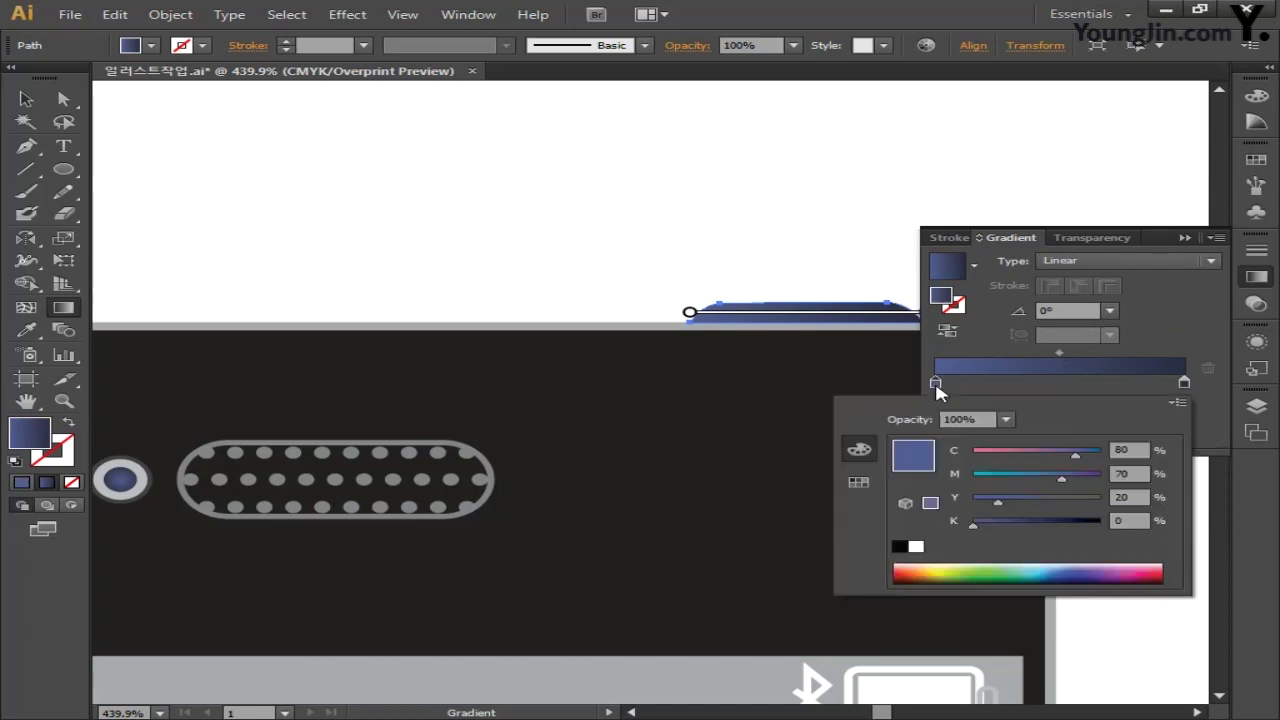
left_click(1136, 452)
type("0")
key("Tab")
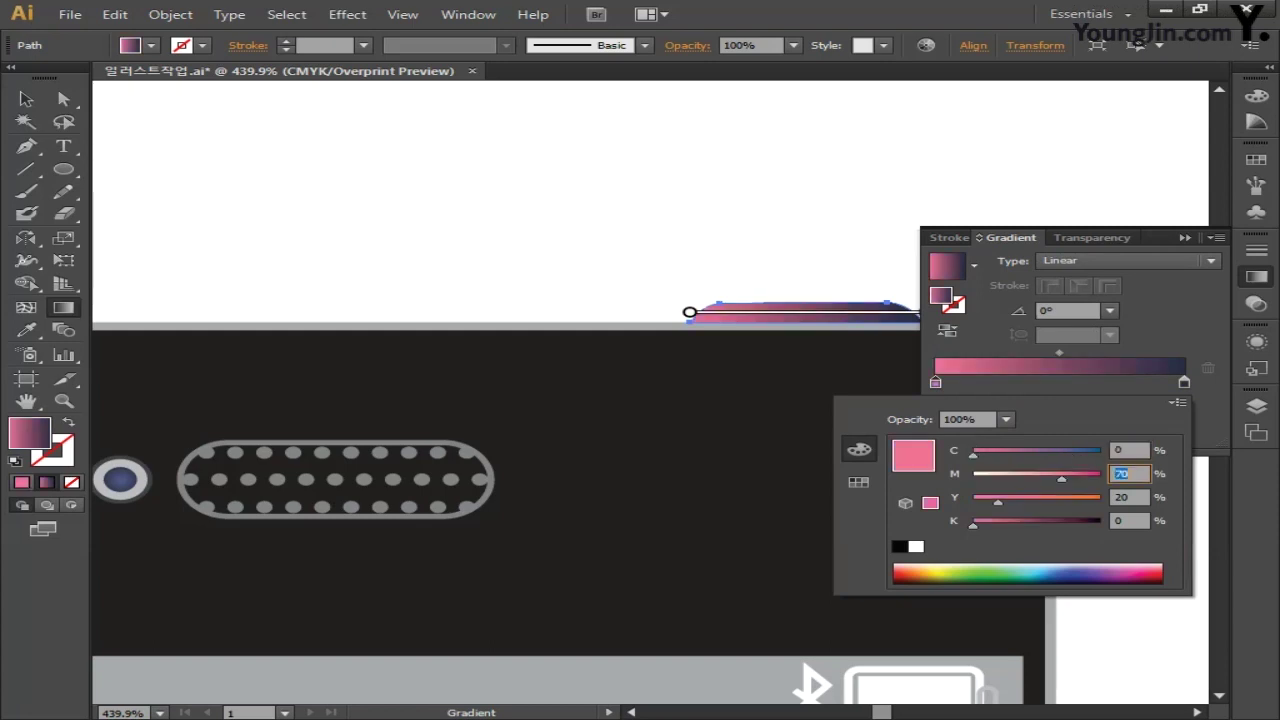
type("0")
key("Tab")
key("Tab")
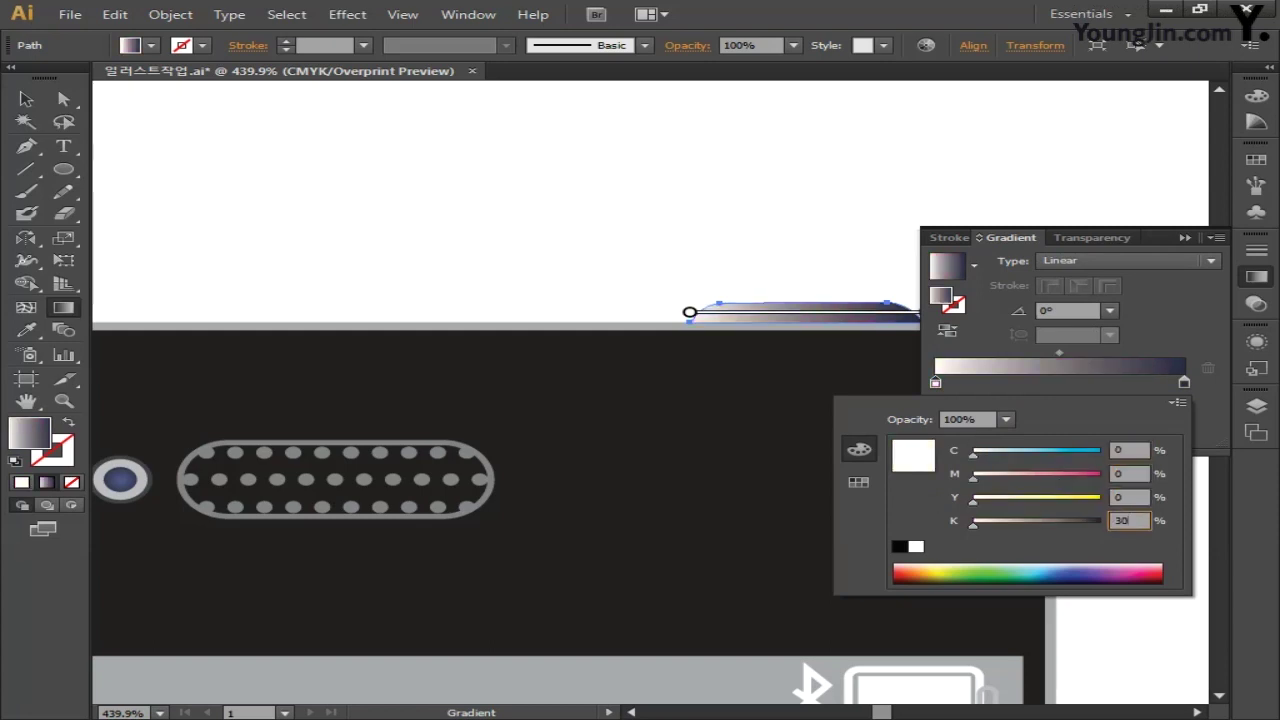
key("Return")
- Add a second gradient stop at about 18% and make it a light neutral grey with C, M and Y at 0
left_click(979, 383)
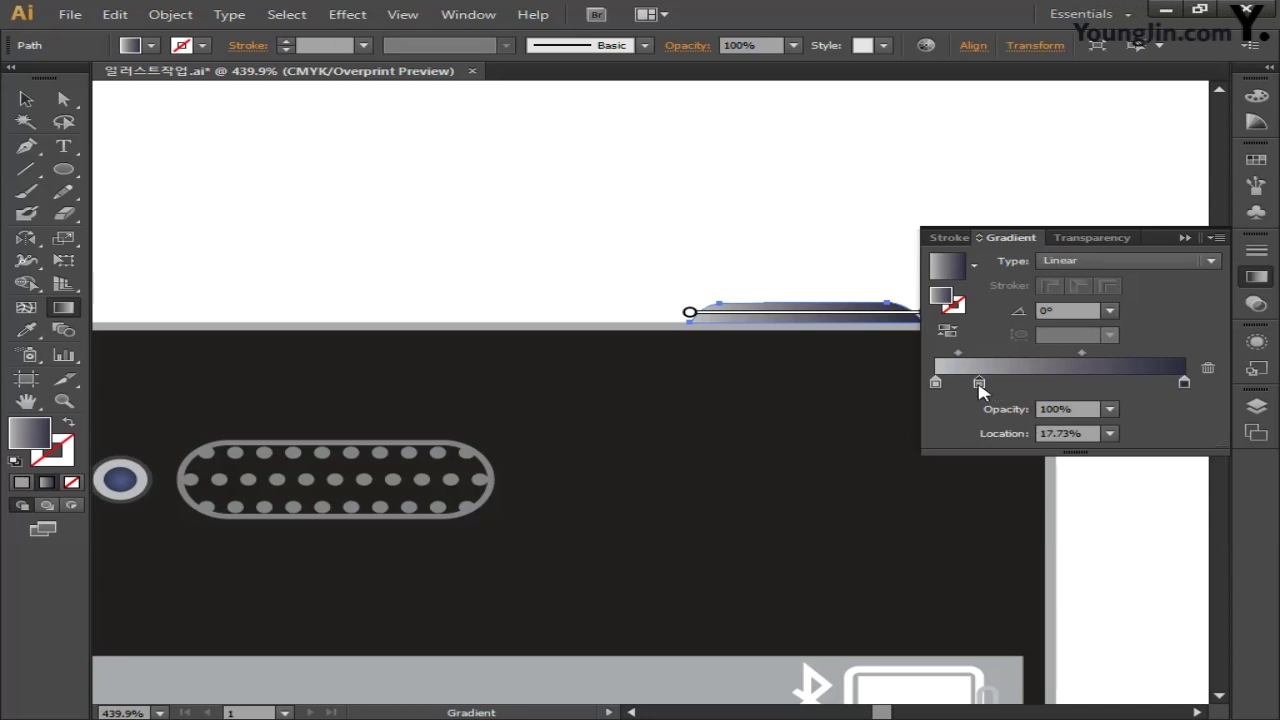
double_click(979, 383)
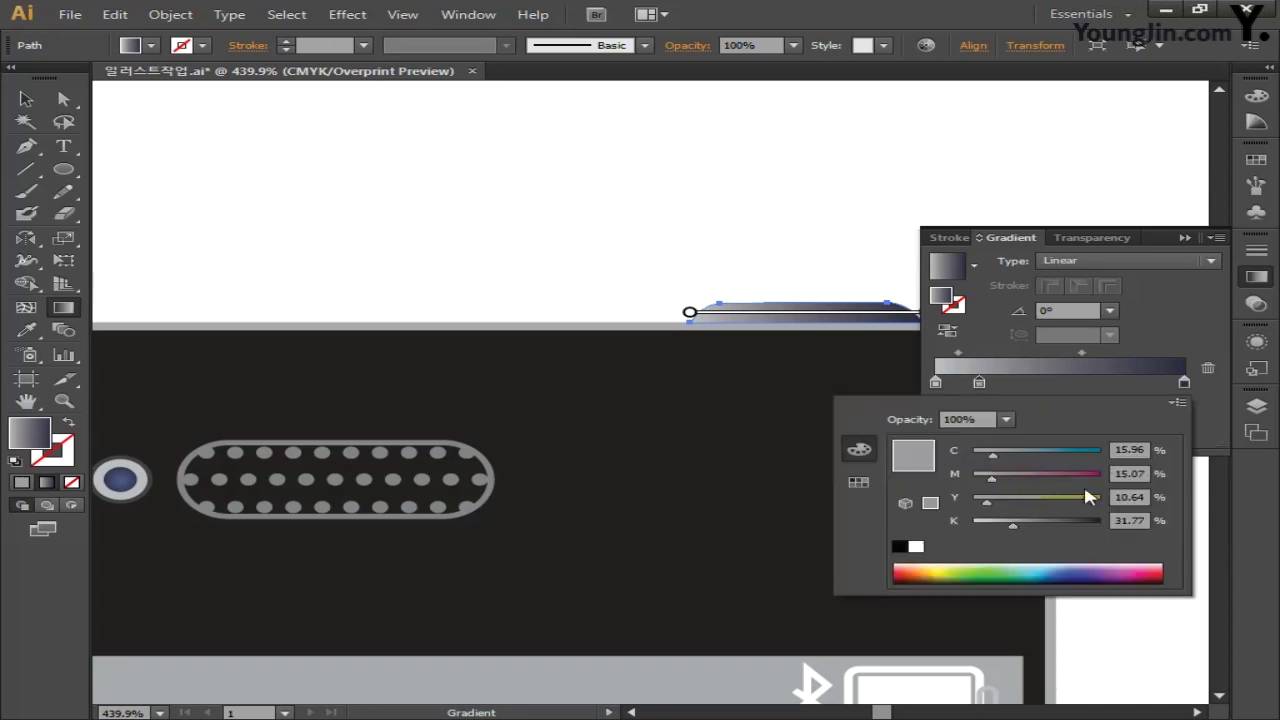
left_click(1146, 455)
type("0")
key("Tab")
type("0")
key("Tab")
type("0")
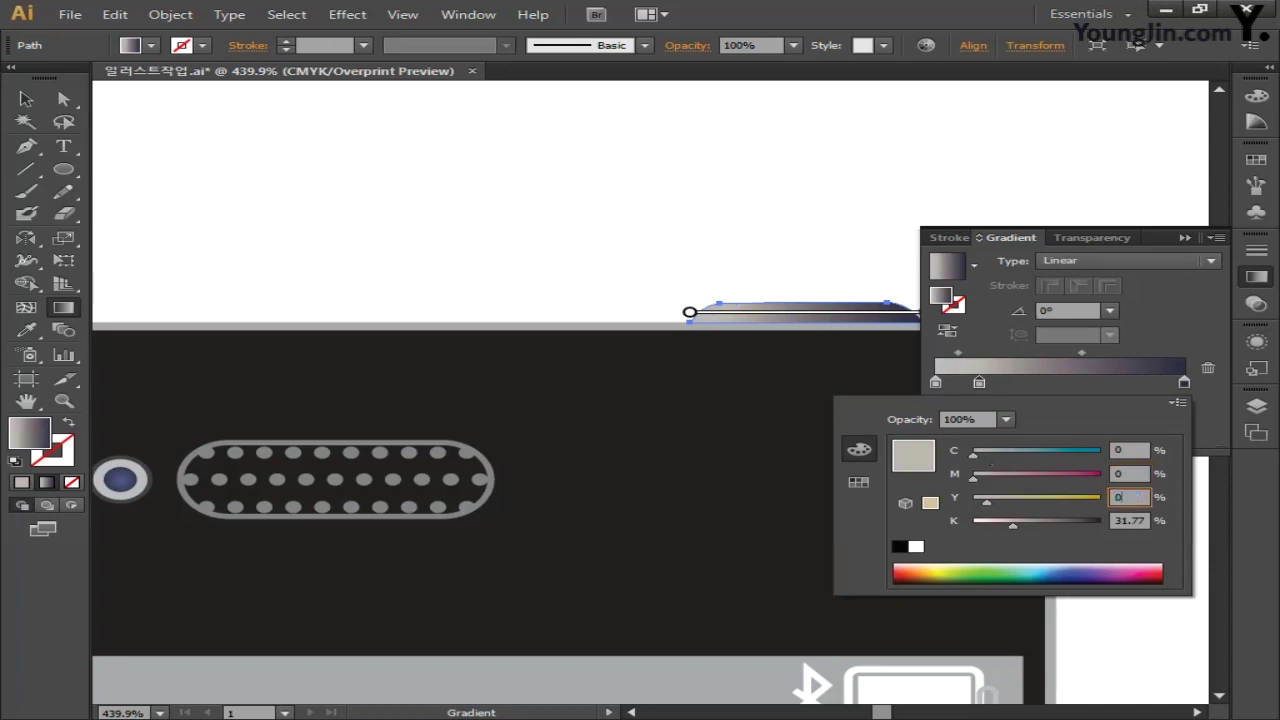
key("Tab")
type("1")
key("Return")
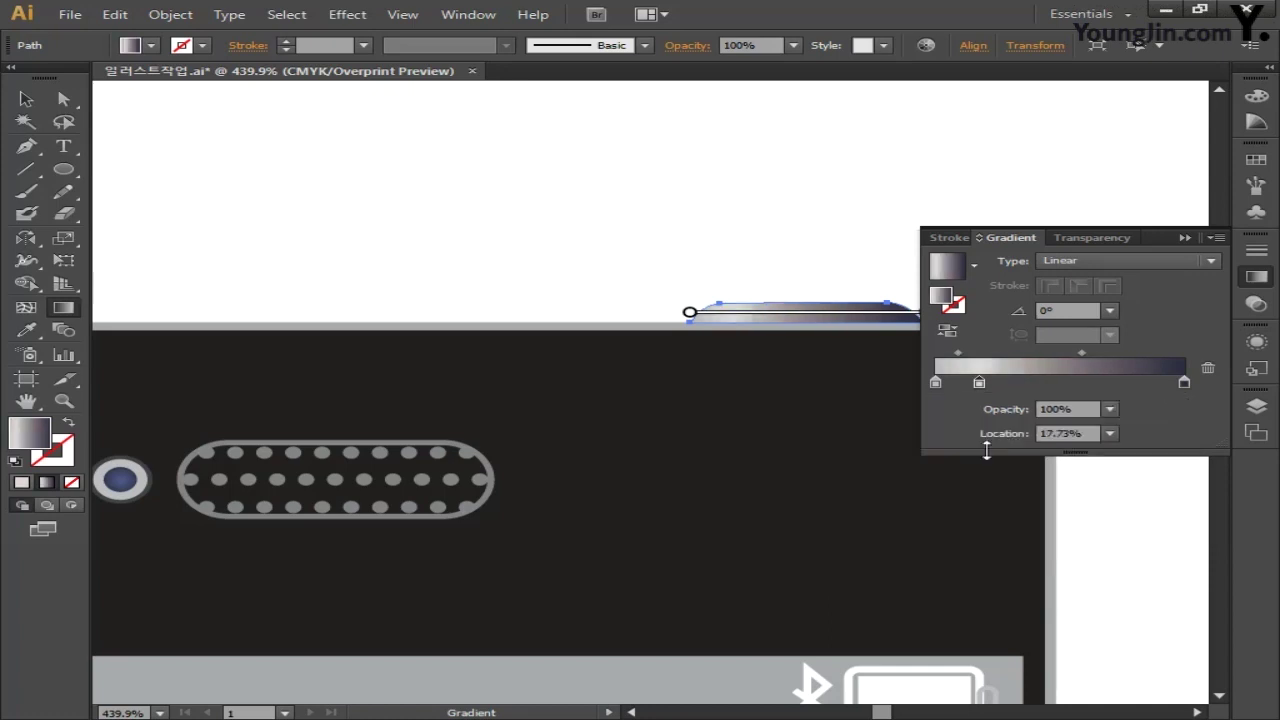
- Add a third gradient stop at about 38% and make it a neutral grey with C, M and Y at 0
left_click(1030, 384)
double_click(1031, 384)
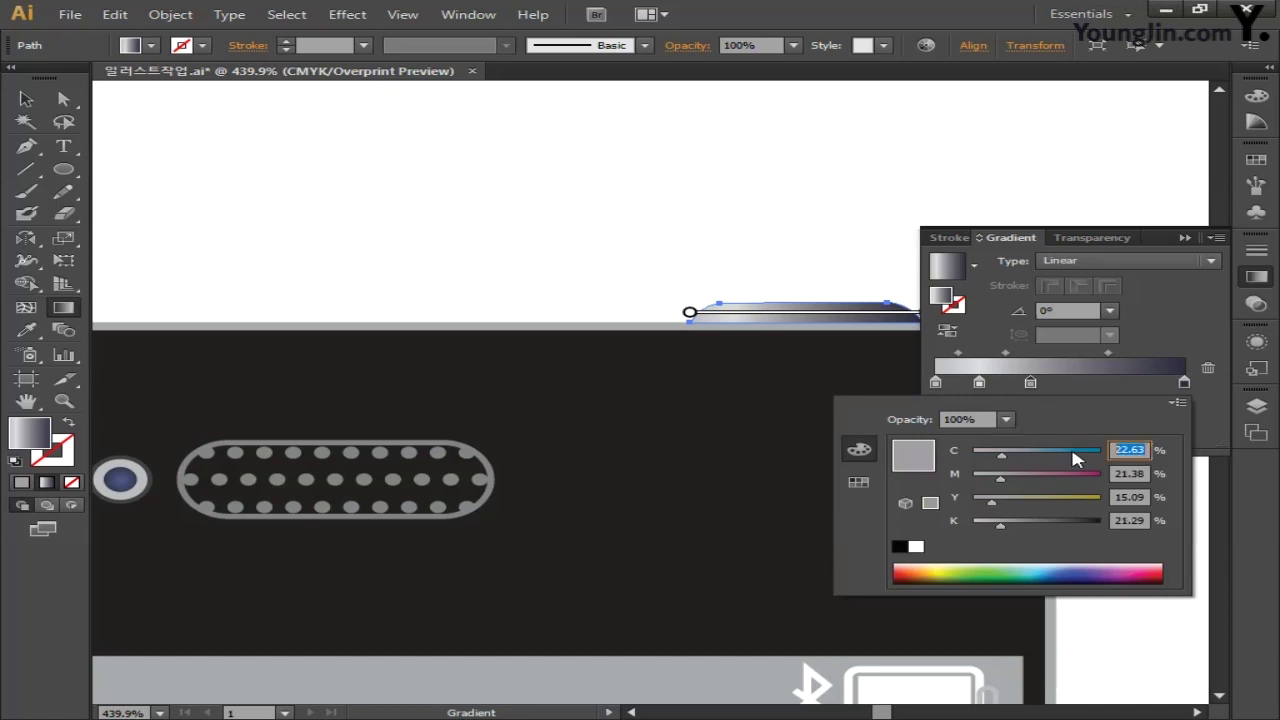
type("0")
key("Tab")
type("0")
key("Tab")
type("0")
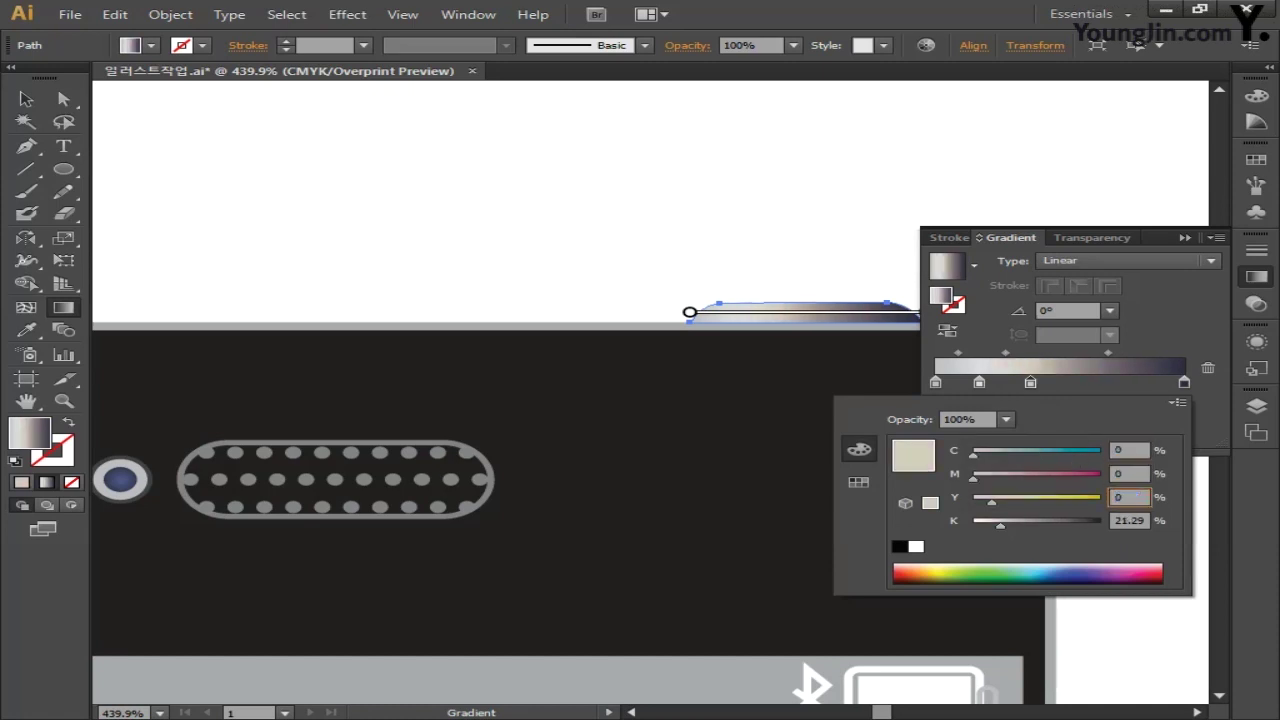
key("Tab")
key("Return")
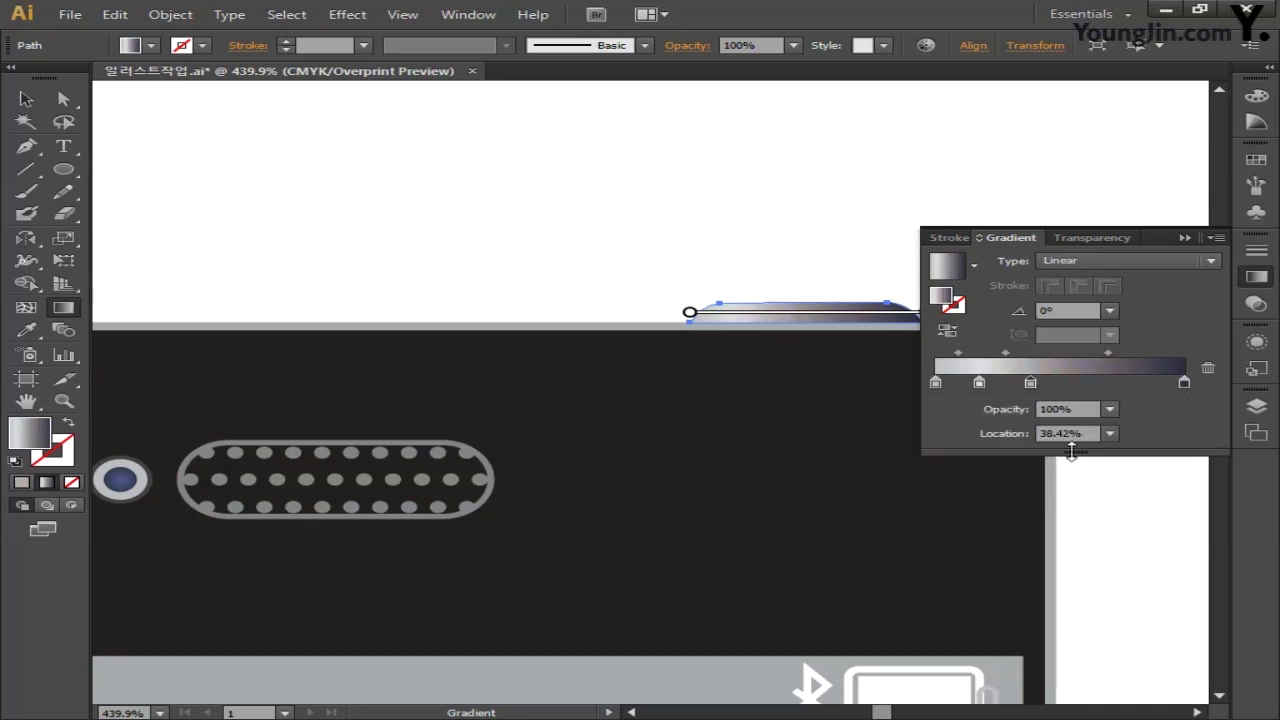
- Set the gradient's last colour stop to C 0, M 0, Y 0, K 10
double_click(1186, 384)
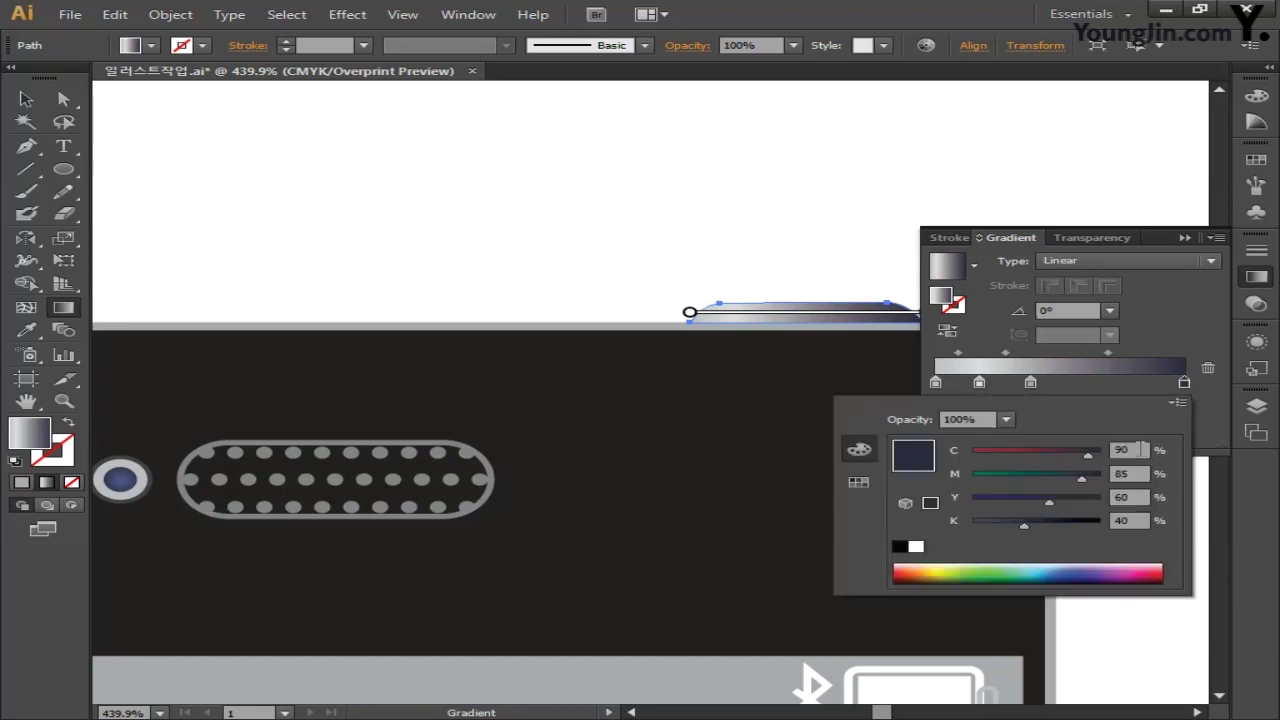
left_click(1140, 449)
type("0")
key("Tab")
type("0")
key("Tab")
type("0")
key("Tab")
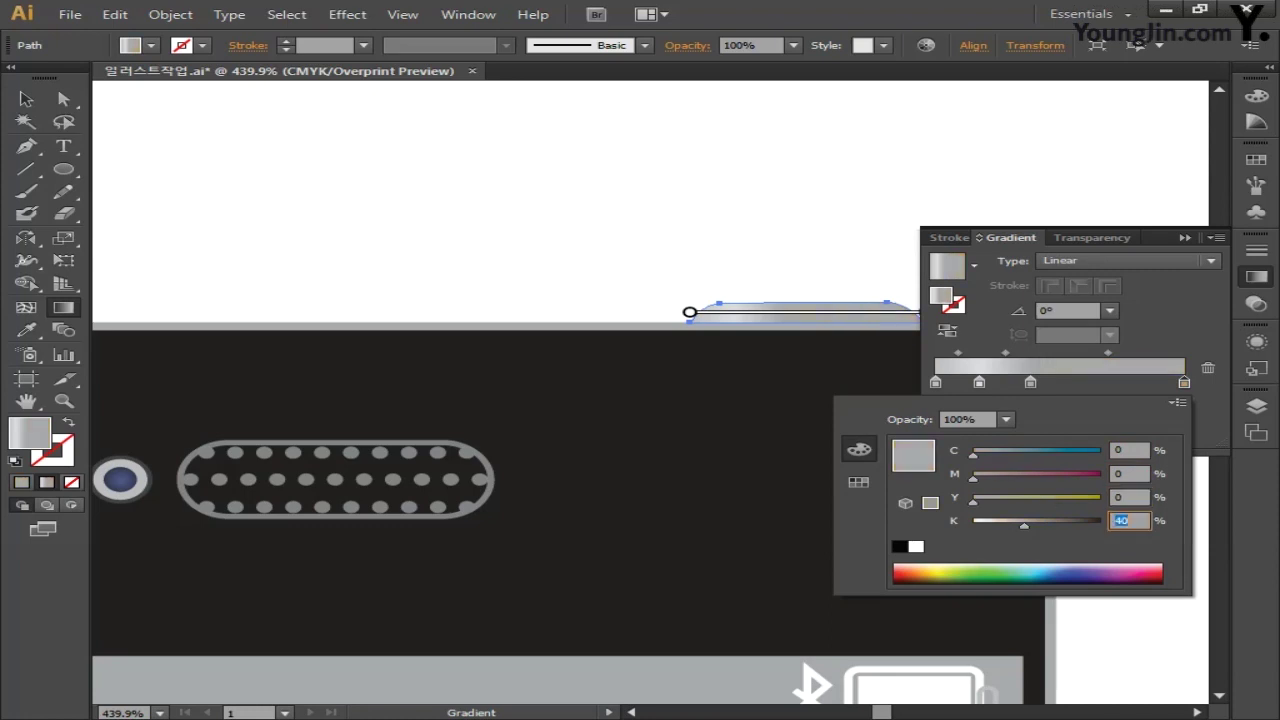
type("10")
key("Return")
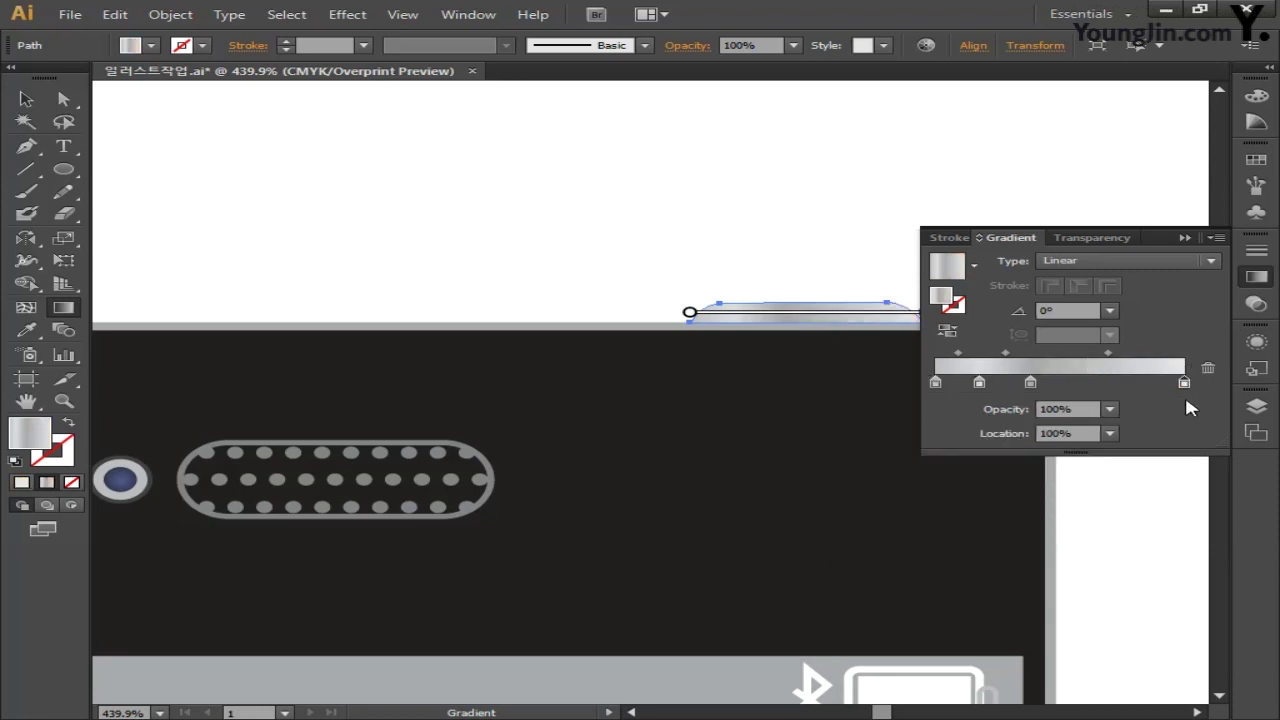
- Set the second gradient stop's location to 12% and the third's to 24%, and deselect the button
left_click(980, 384)
left_click(1000, 434)
type("12")
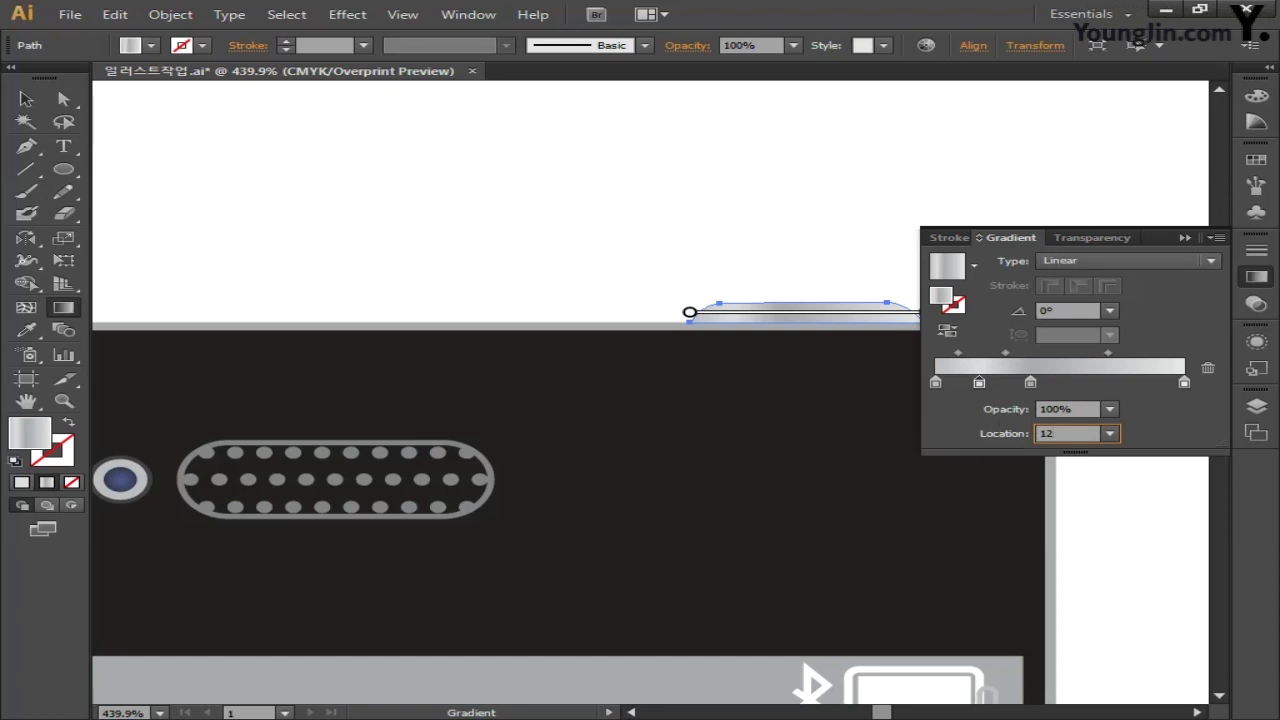
left_click(1031, 383)
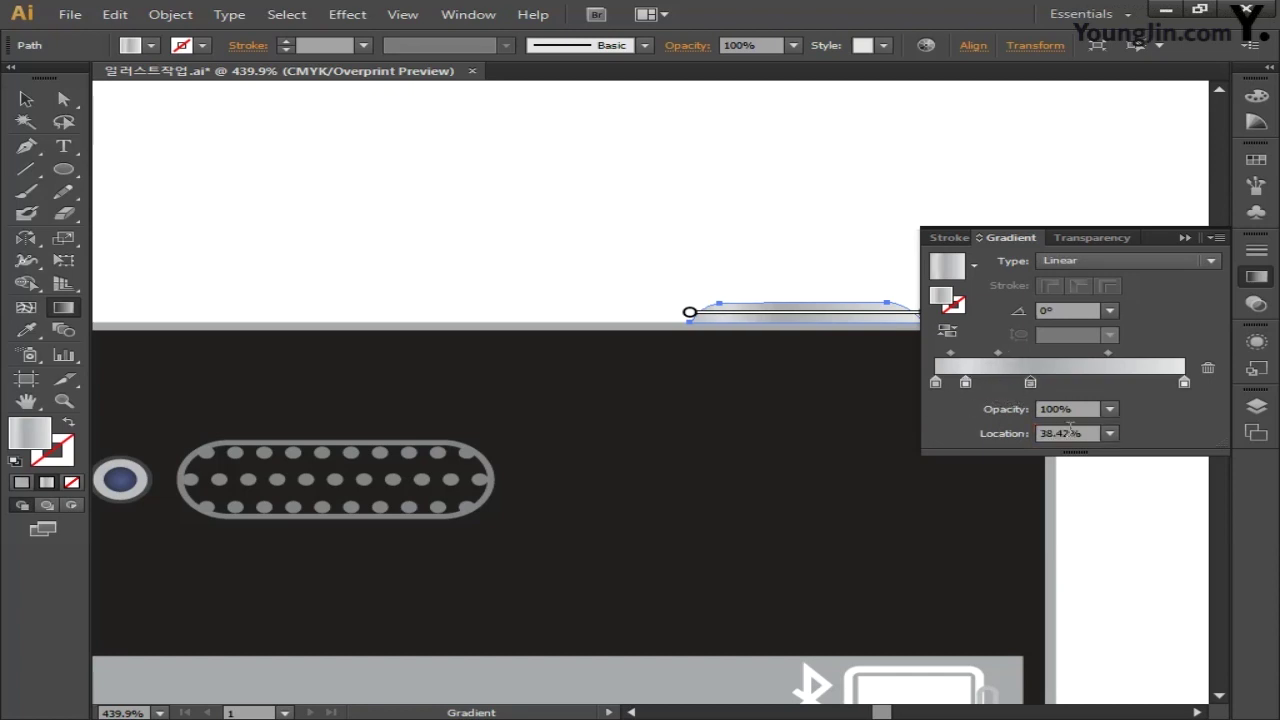
left_click(1093, 433)
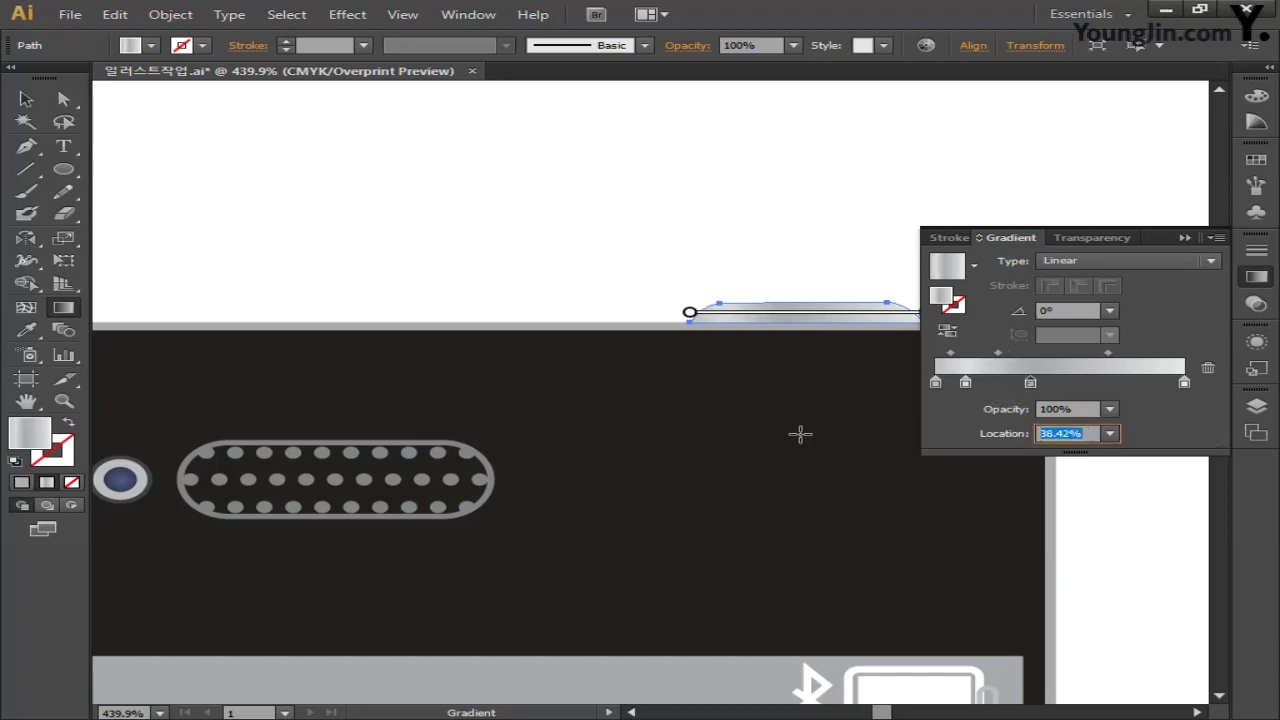
type("24")
key("Return")
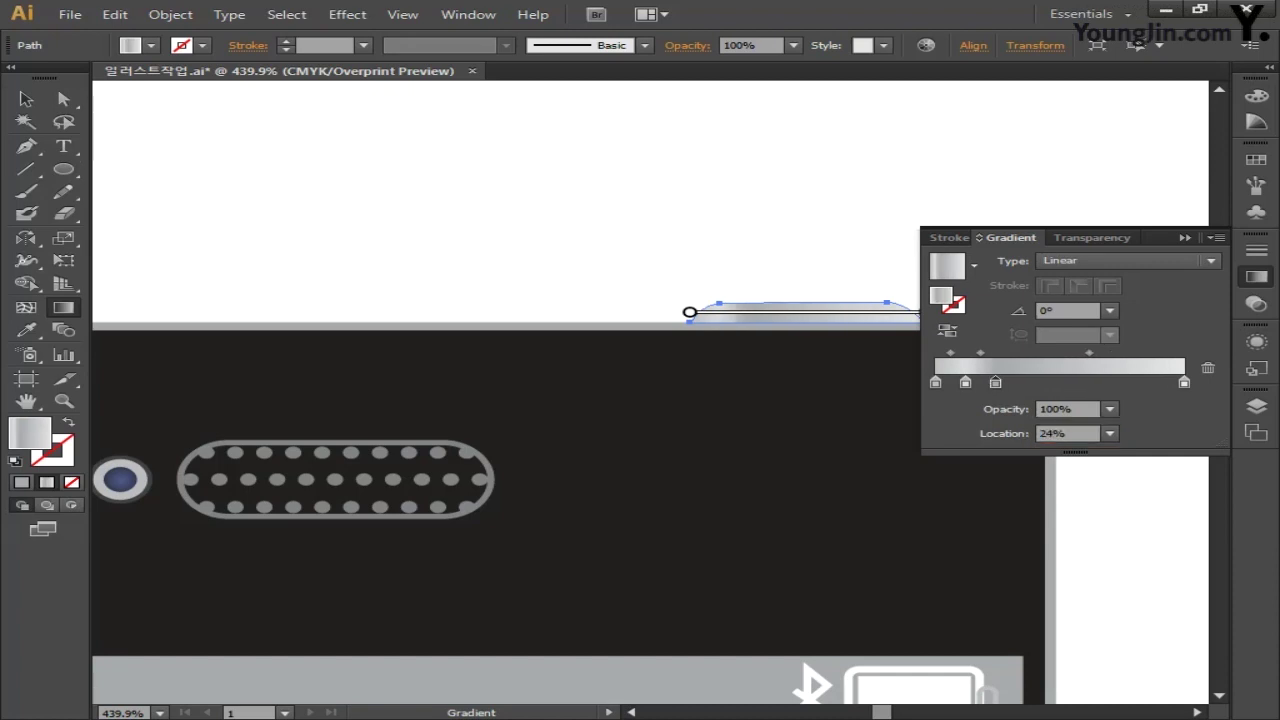
left_click(1256, 277)
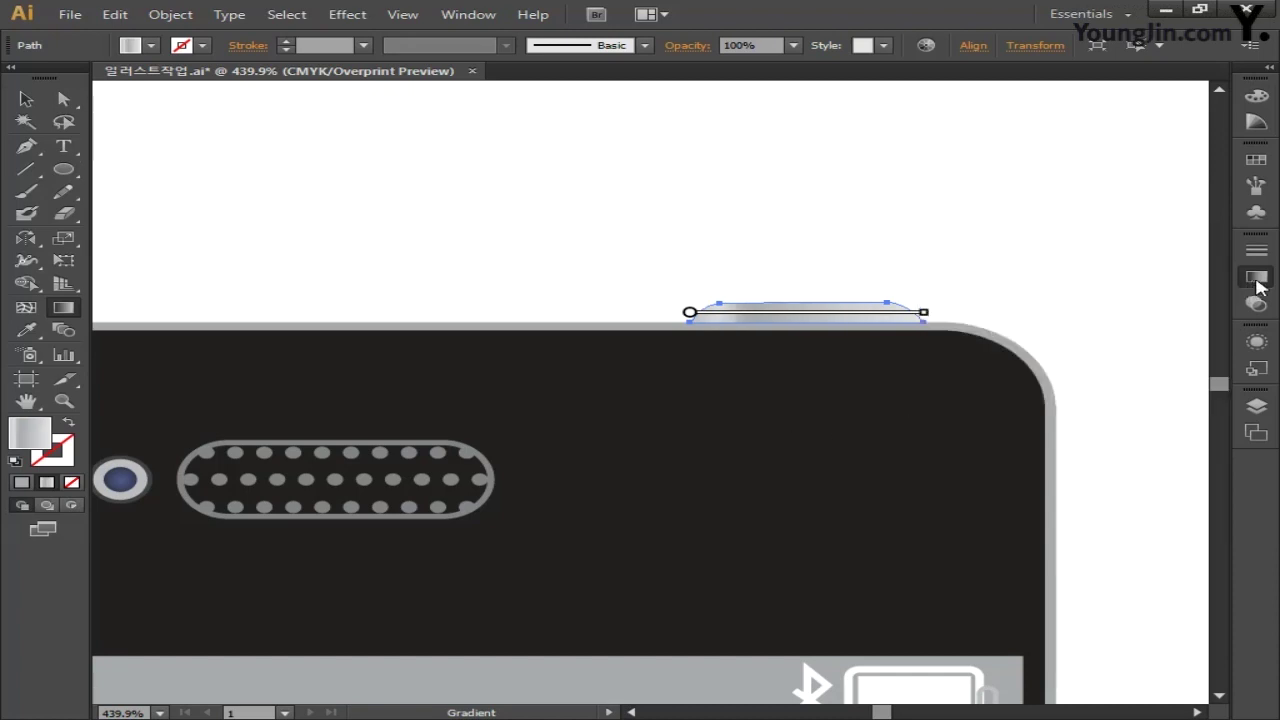
left_click(27, 98)
left_click(461, 220)
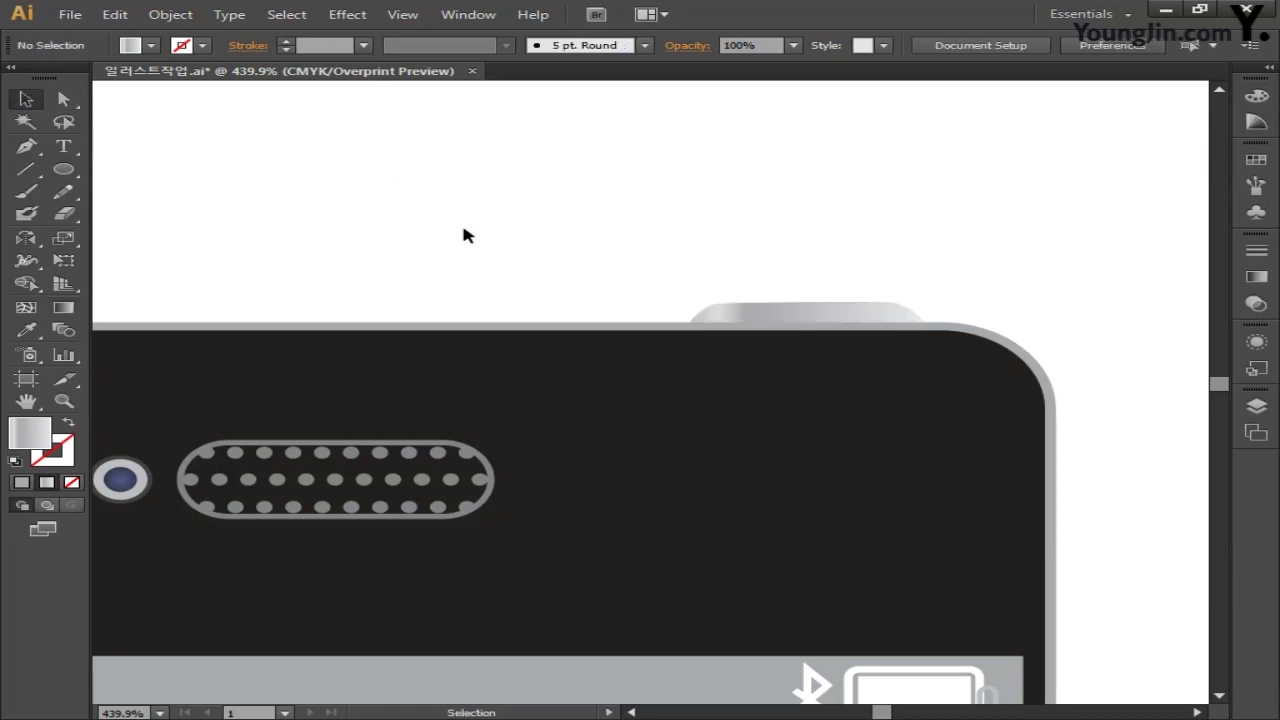
- Examine the whole phone illustration with the new button on its upper edge
key("ctrl+minus")
key("ctrl+minus")
key("ctrl+minus")
key("ctrl+minus")
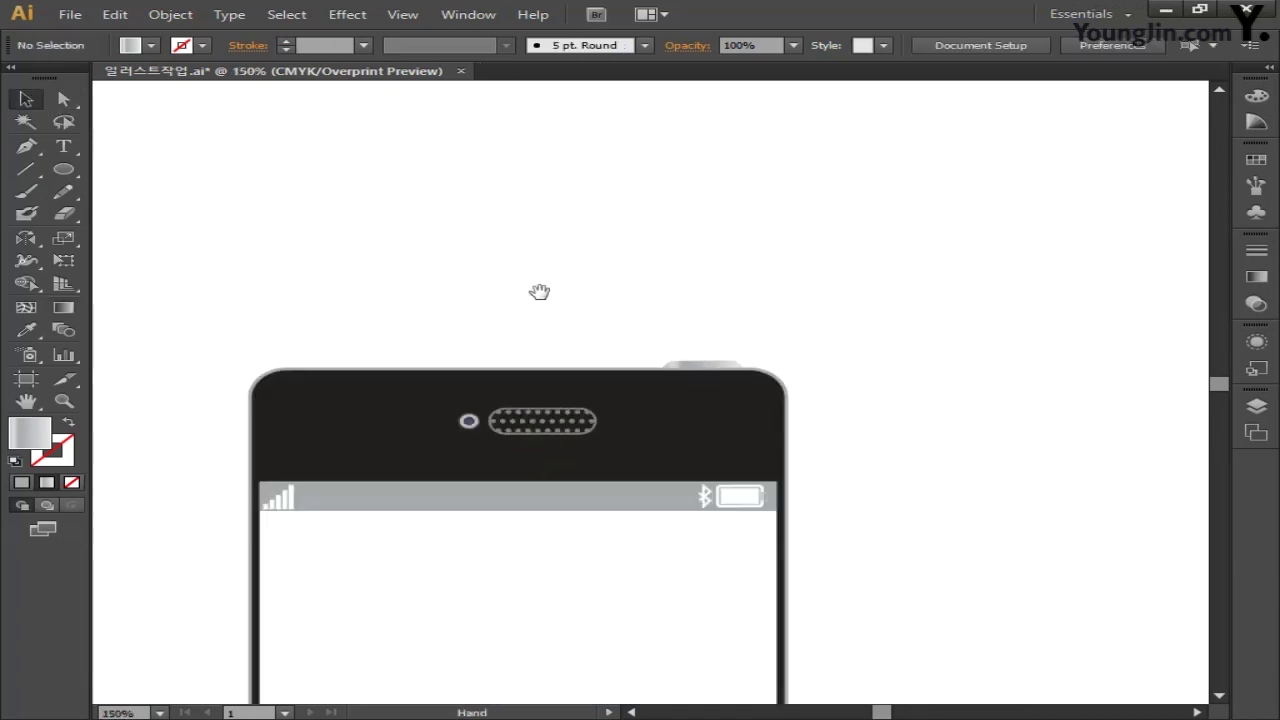
left_click_drag(537, 291, 631, 163)
left_click_drag(662, 338, 677, 317)
key("ctrl+minus")
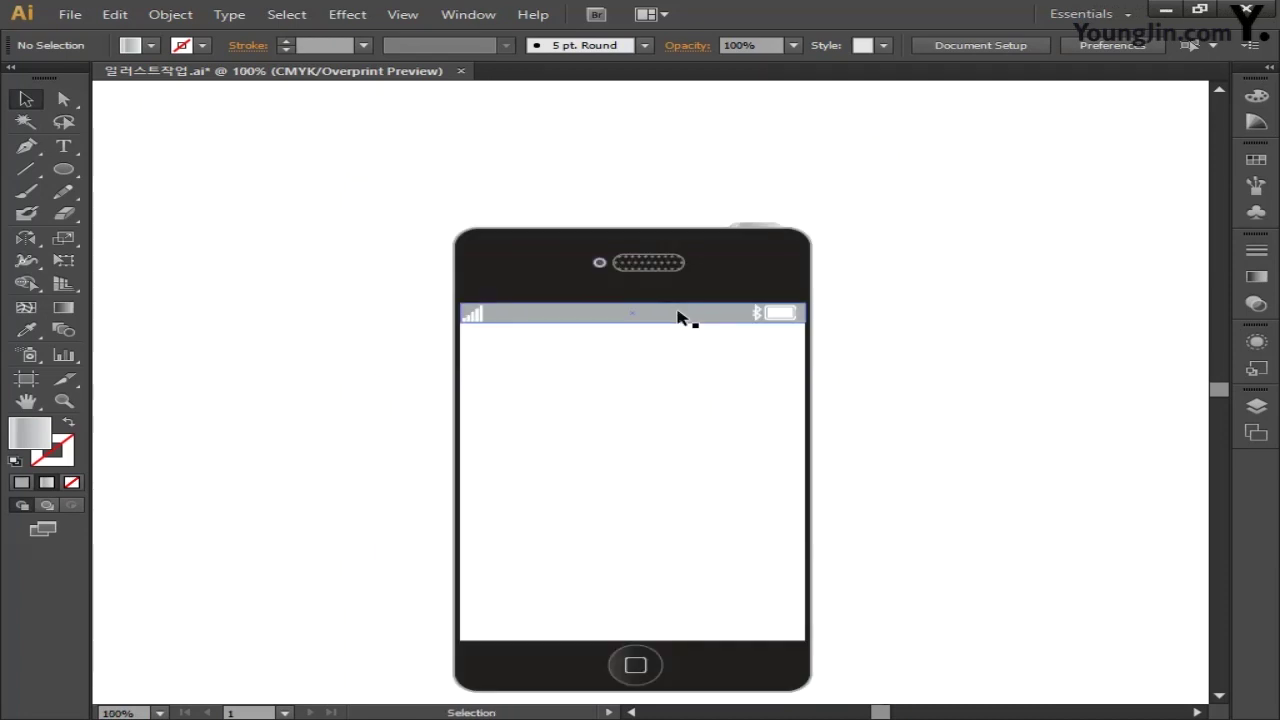
- Place a copy of the phone's upper-edge button in the empty area beside the phone's left side
left_click_drag(666, 403, 688, 386)
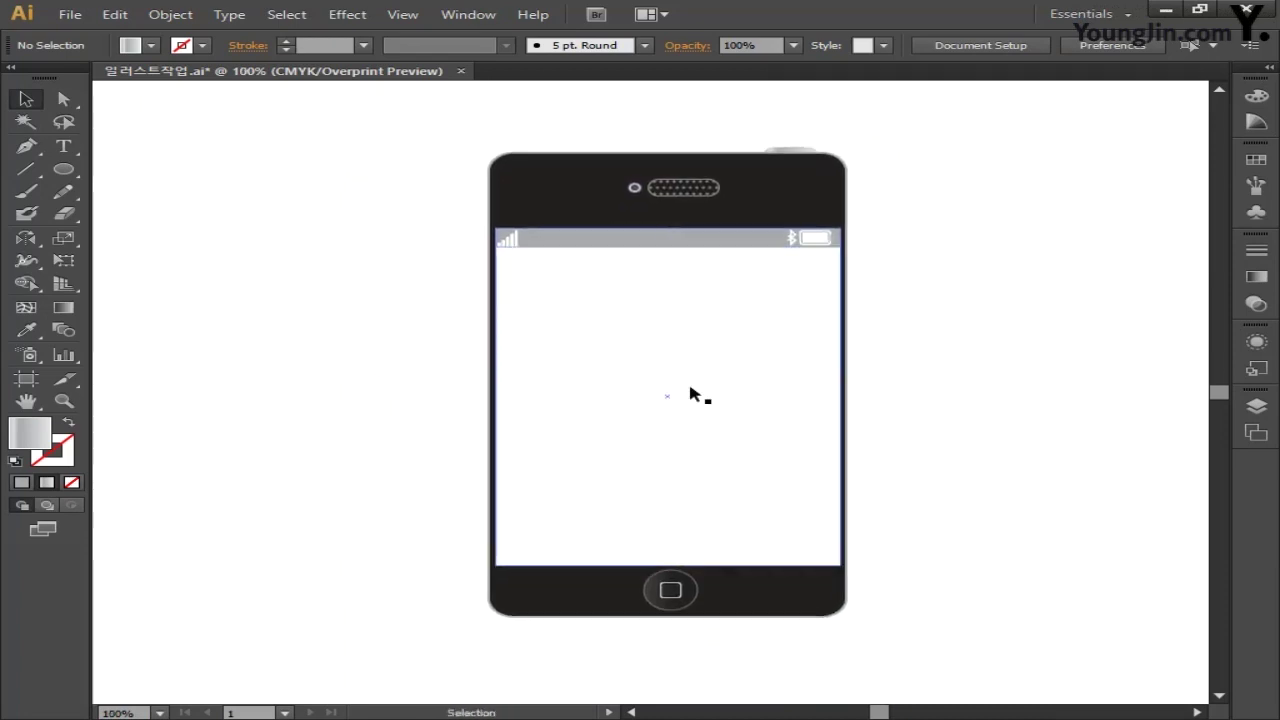
left_click(793, 152)
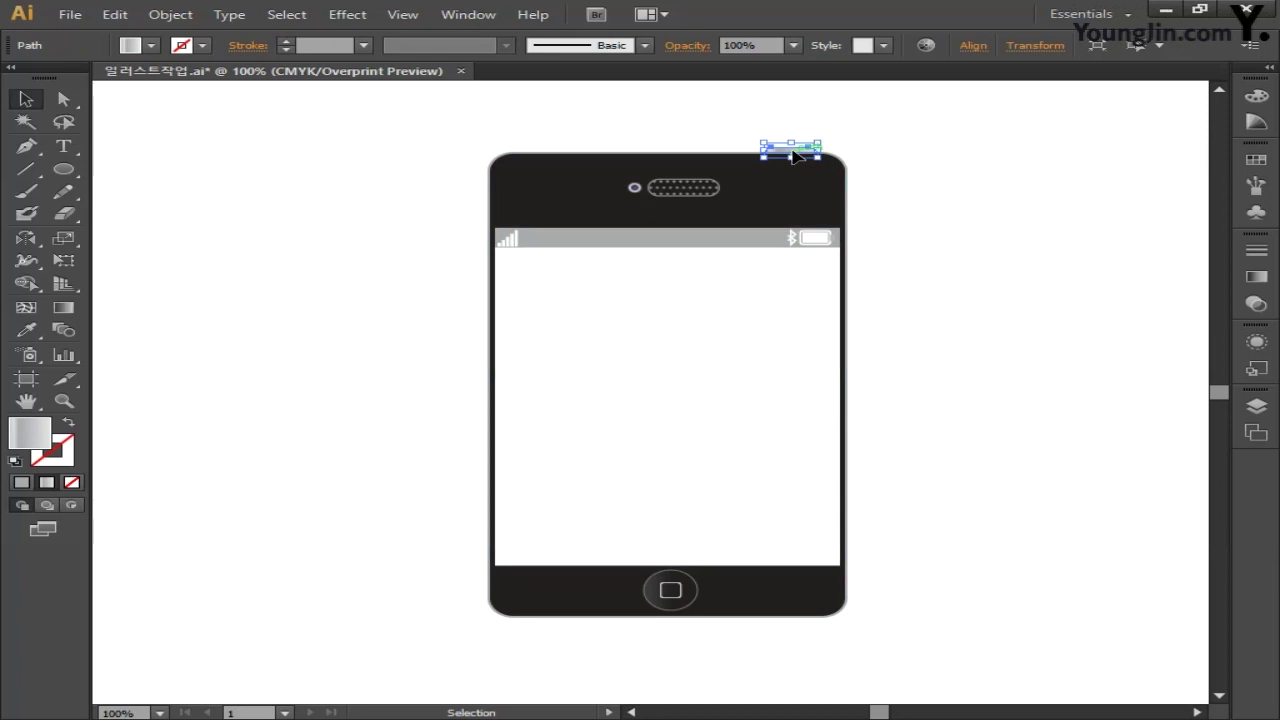
left_click_drag(797, 156, 437, 226)
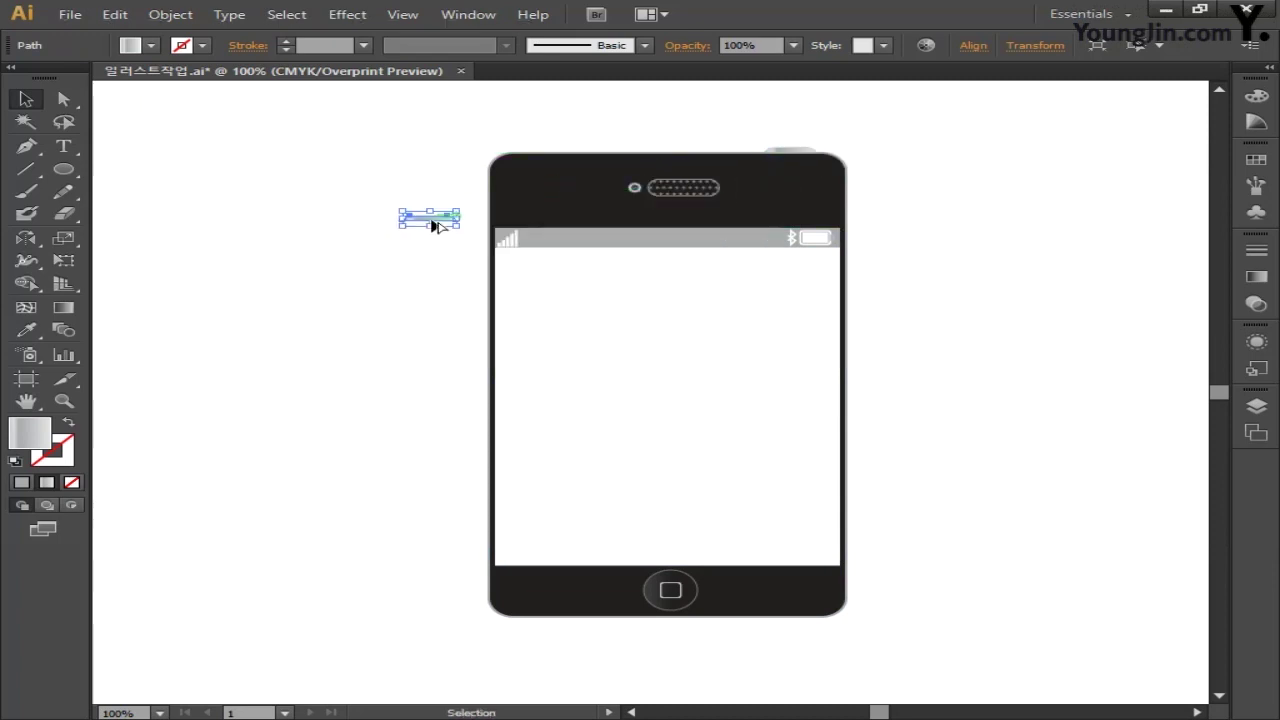
- Rotate the copied button by 90 degrees
left_click(28, 246)
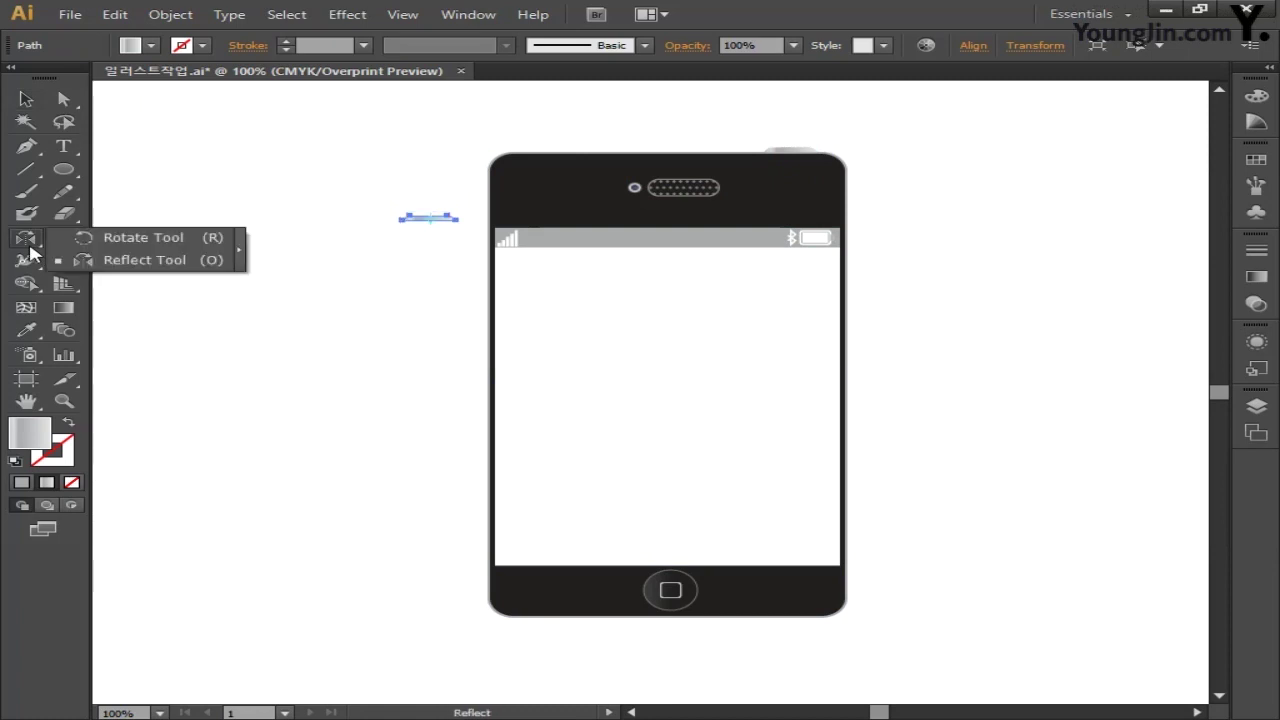
left_click(168, 244)
double_click(28, 246)
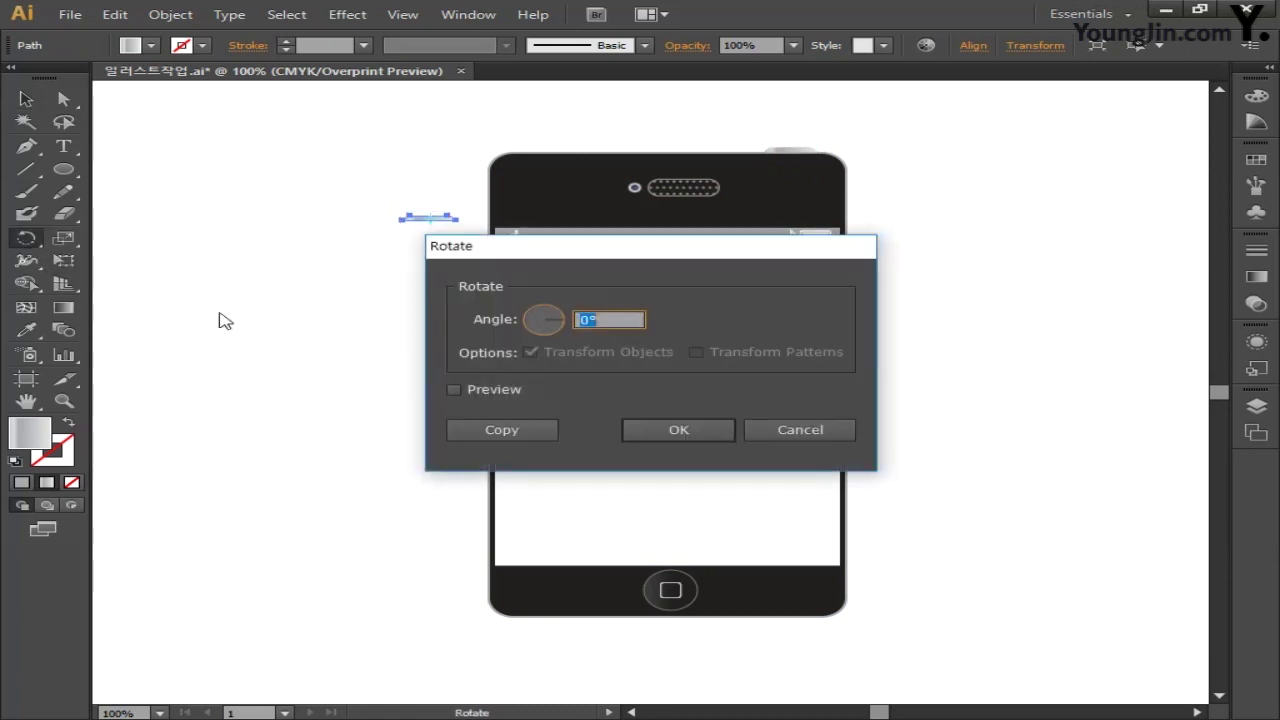
type("9")
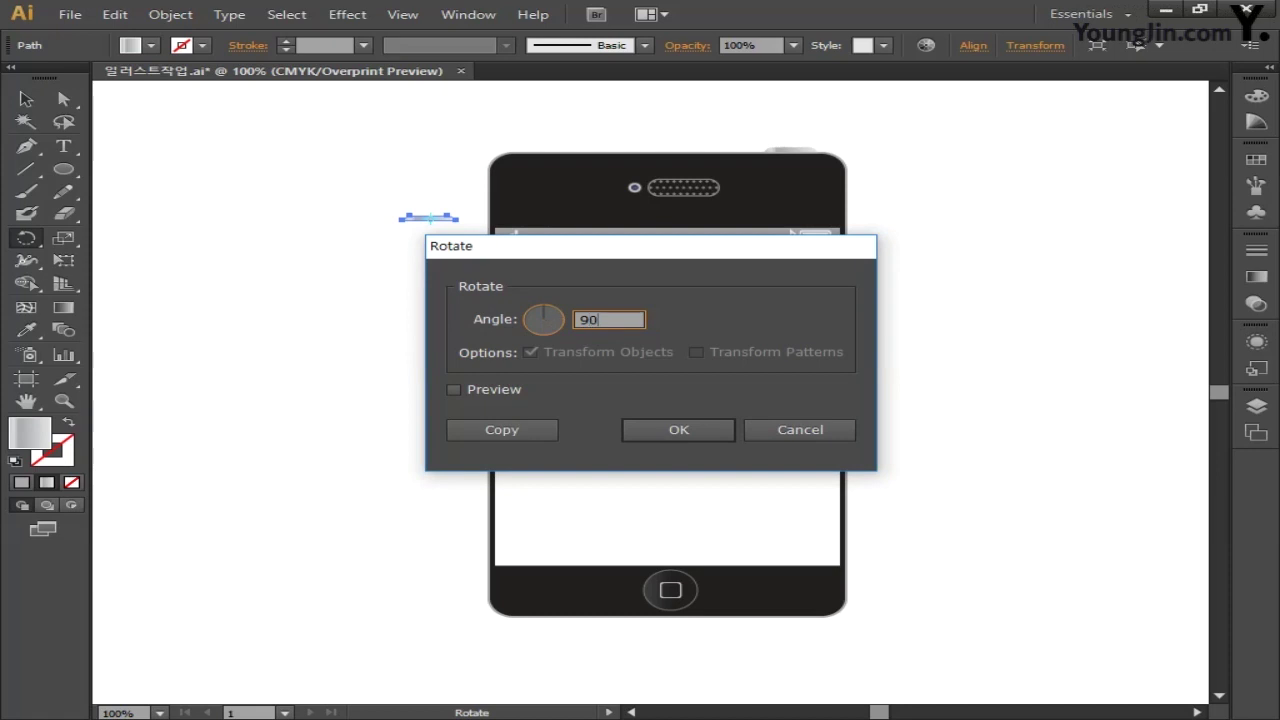
left_click(678, 430)
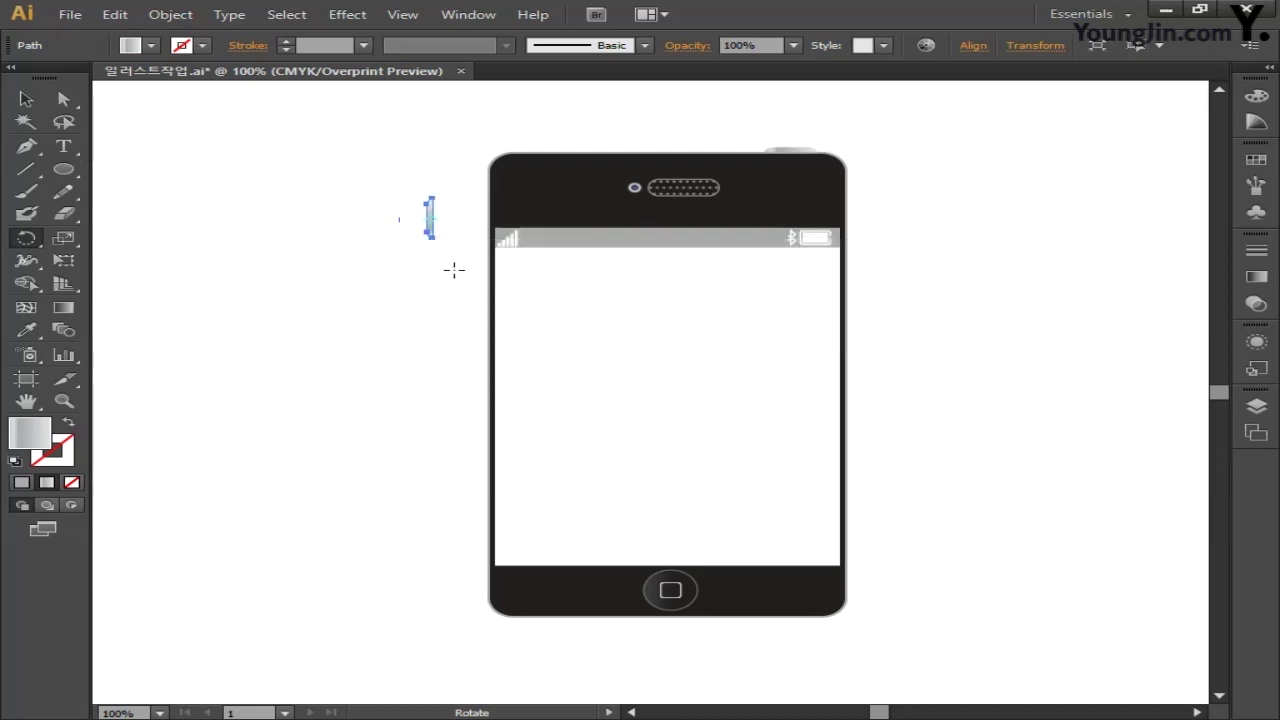
- Move the rotated button onto the phone's left edge, beside the status bar
key("ctrl+plus")
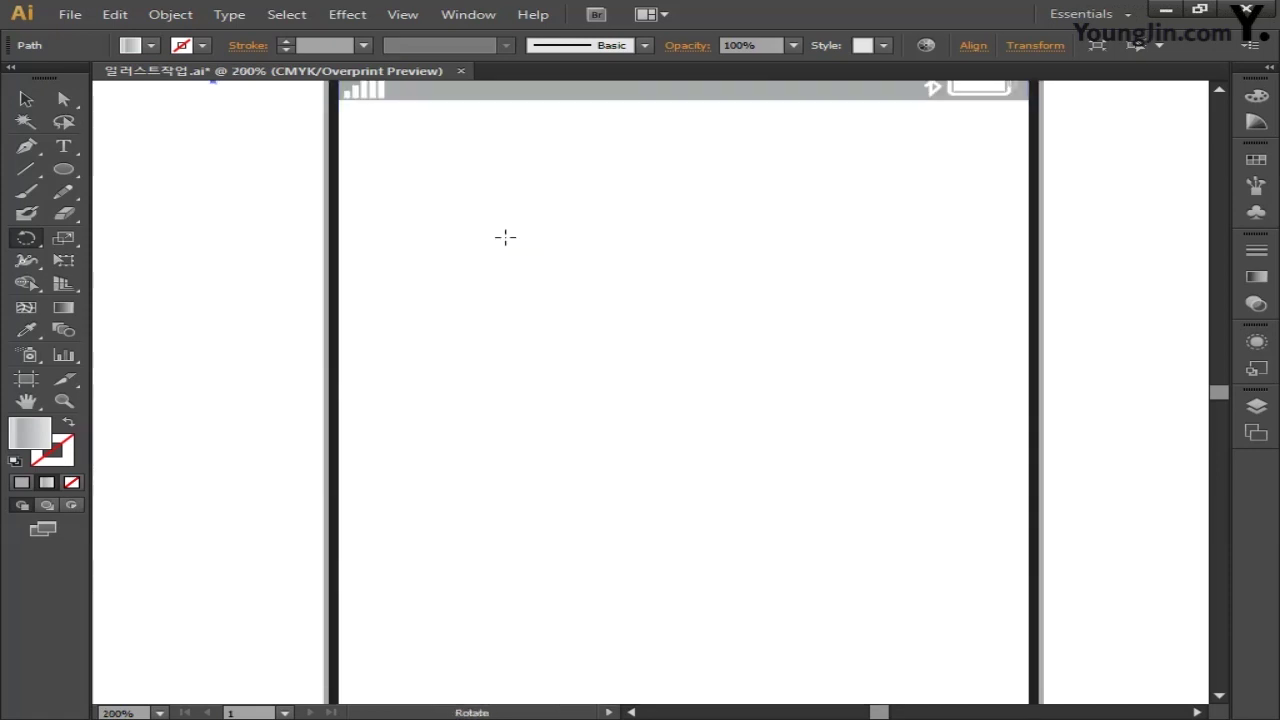
left_click_drag(492, 260, 640, 537)
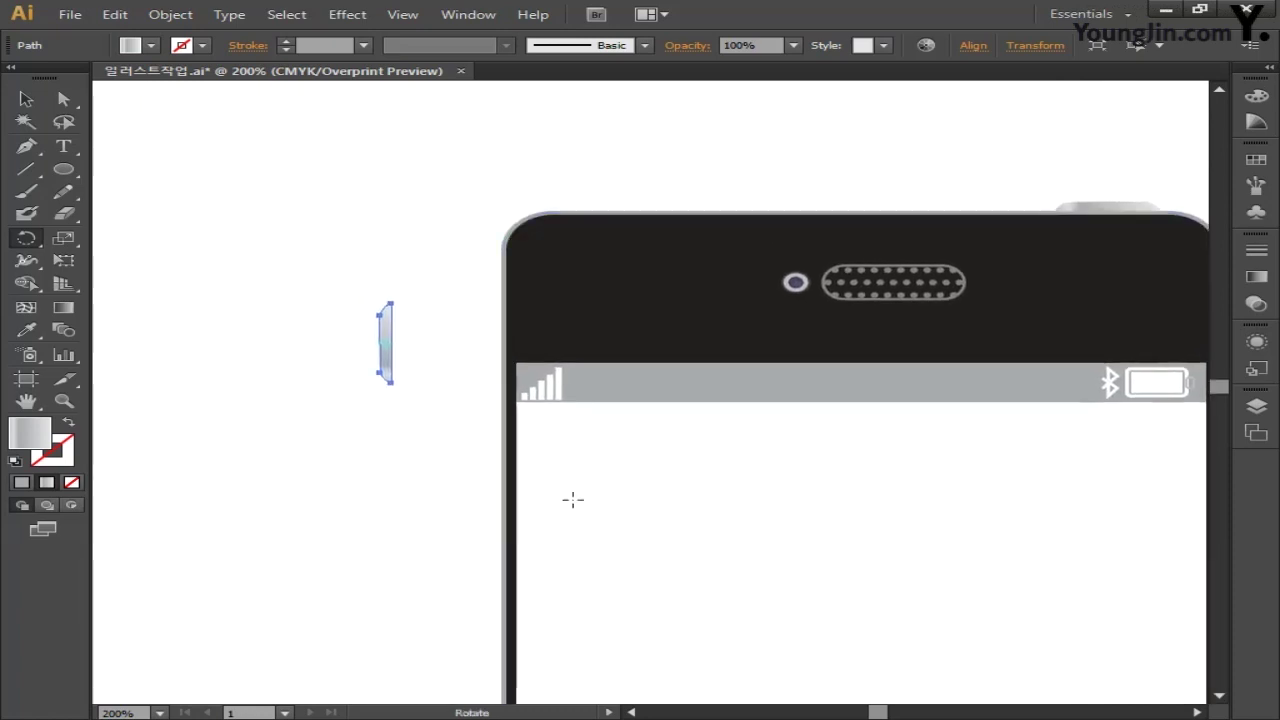
left_click(26, 99)
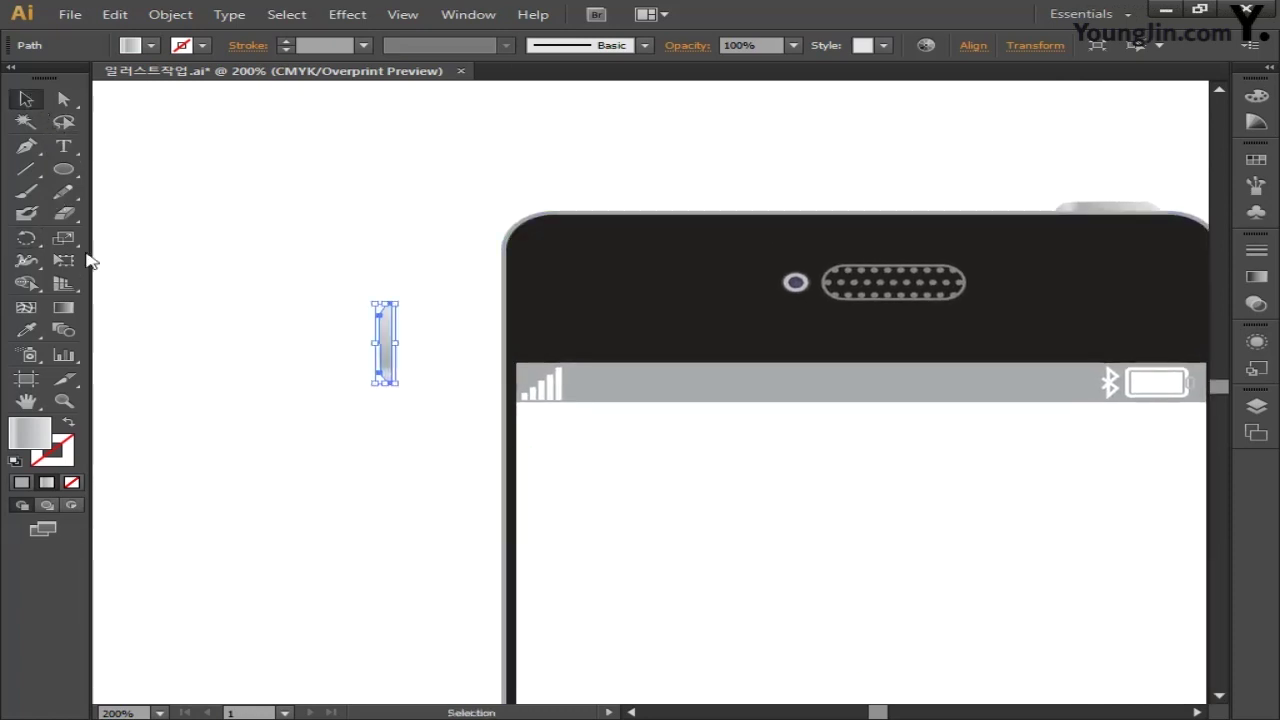
left_click_drag(389, 365, 500, 398)
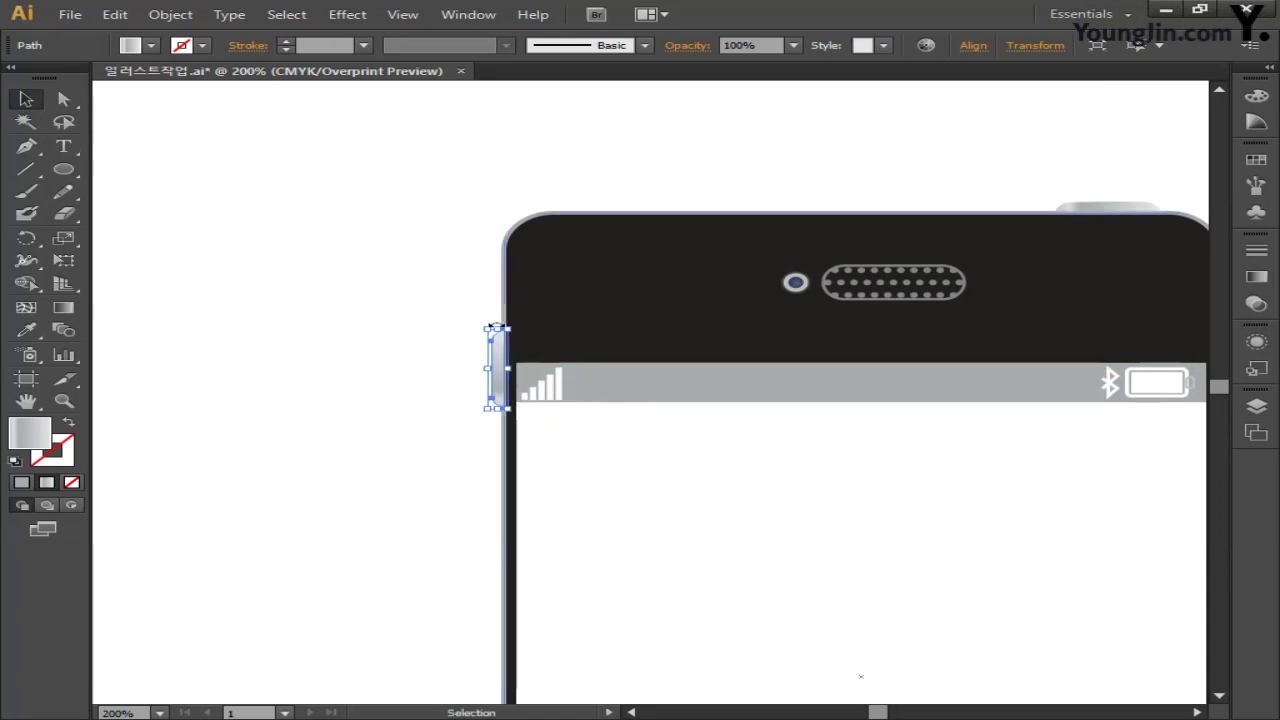
- Extend the side button upward and shorten its lower end so it ends beside the top of the status bar, then deselect it
left_click_drag(495, 328, 495, 288)
left_click_drag(496, 409, 506, 372)
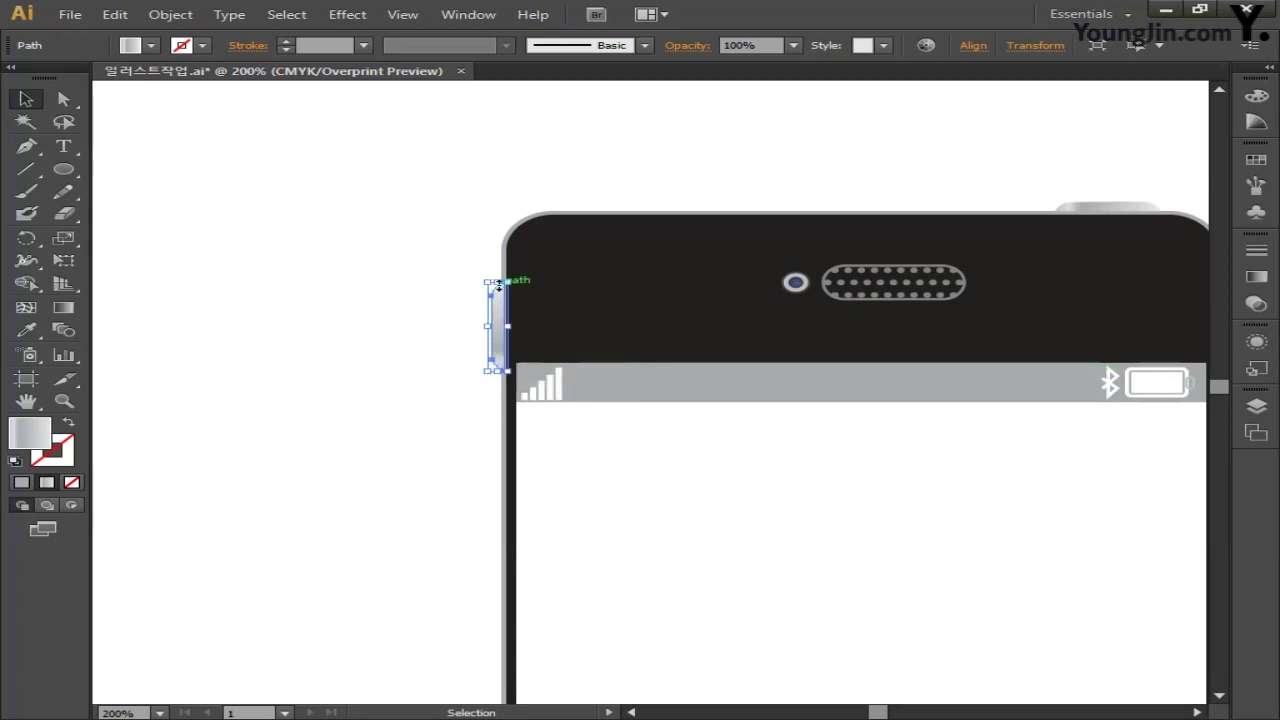
left_click_drag(497, 283, 499, 283)
left_click(443, 331)
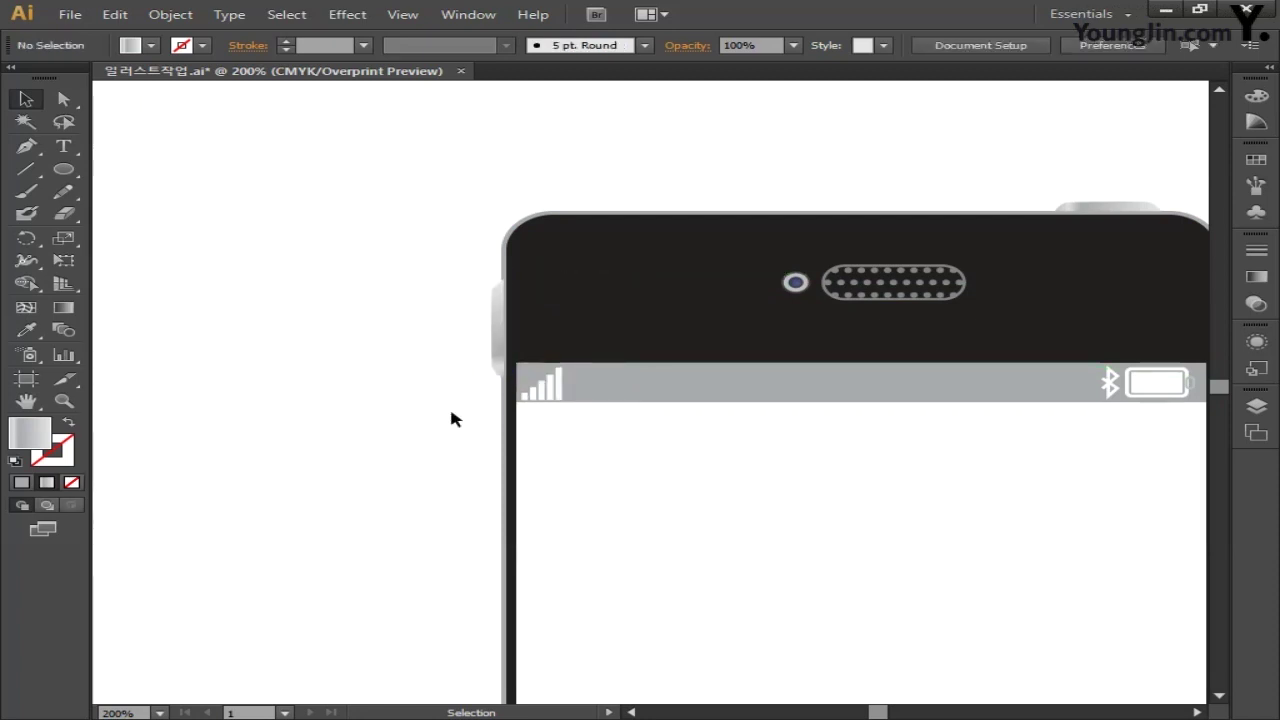
- Add two shorter copies of the side button, spaced below it along the phone's left edge
left_click(500, 345)
left_click_drag(465, 476, 449, 315)
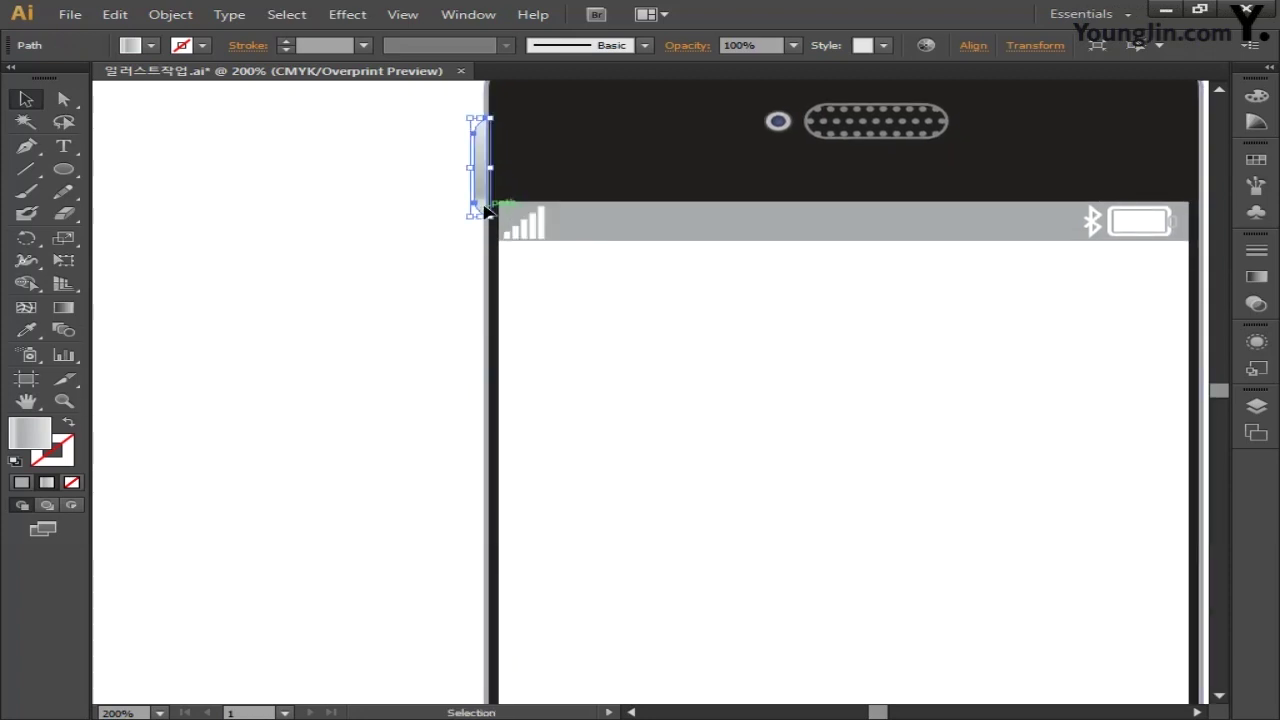
left_click_drag(482, 192, 485, 356)
left_click(441, 314)
left_click(390, 389)
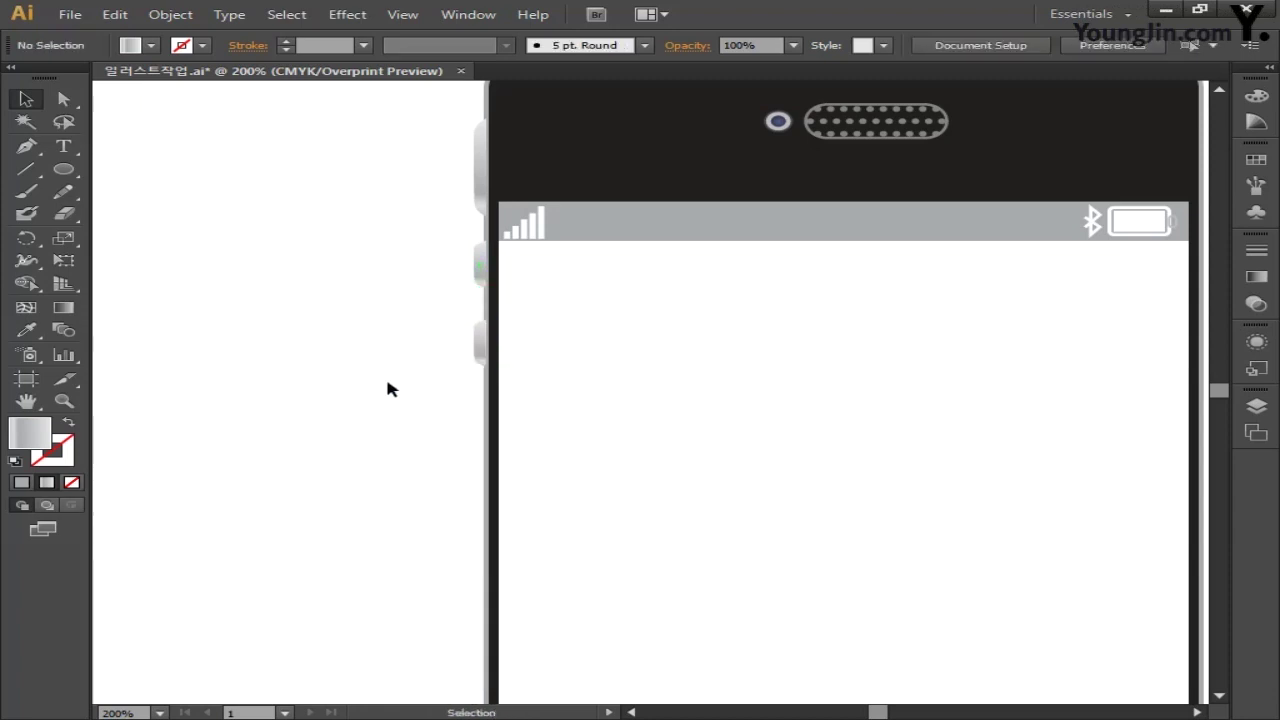
- Draw a closed triangular reflection shape with the Pen tool from the phone's upper middle to its lower right edge and upper right corner
key("ctrl+minus")
key("ctrl+minus")
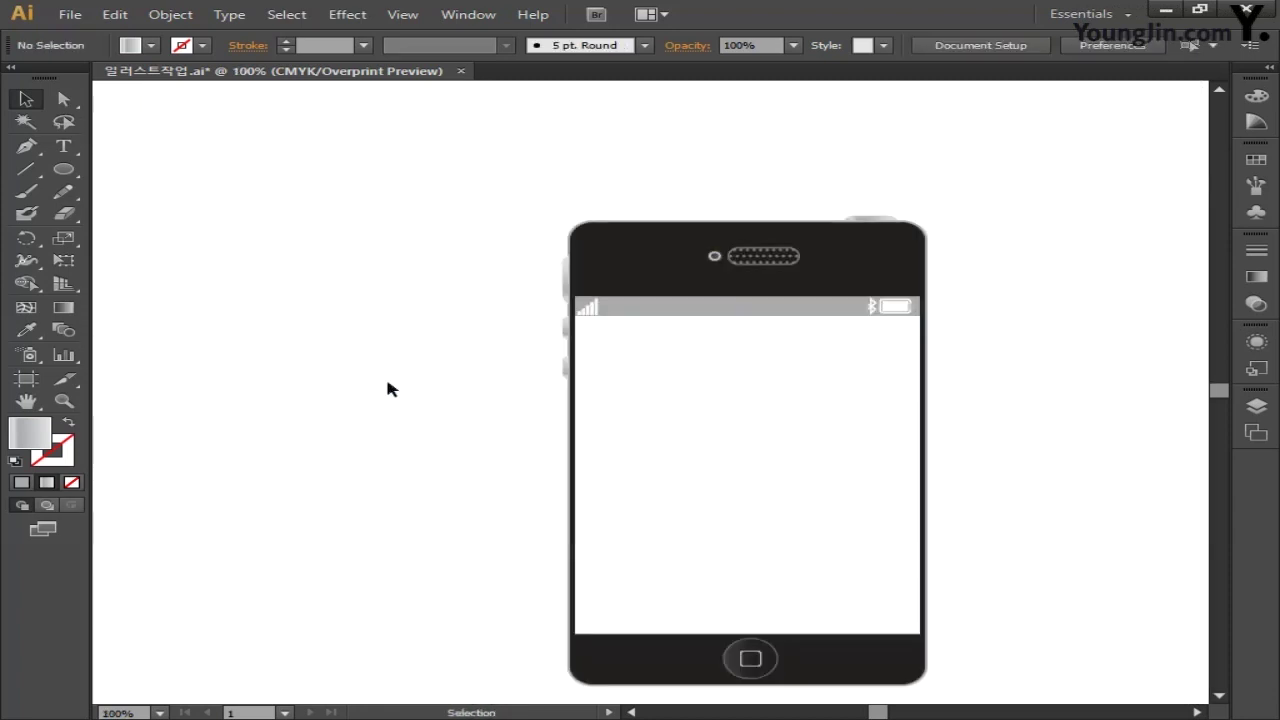
left_click_drag(463, 457, 362, 405)
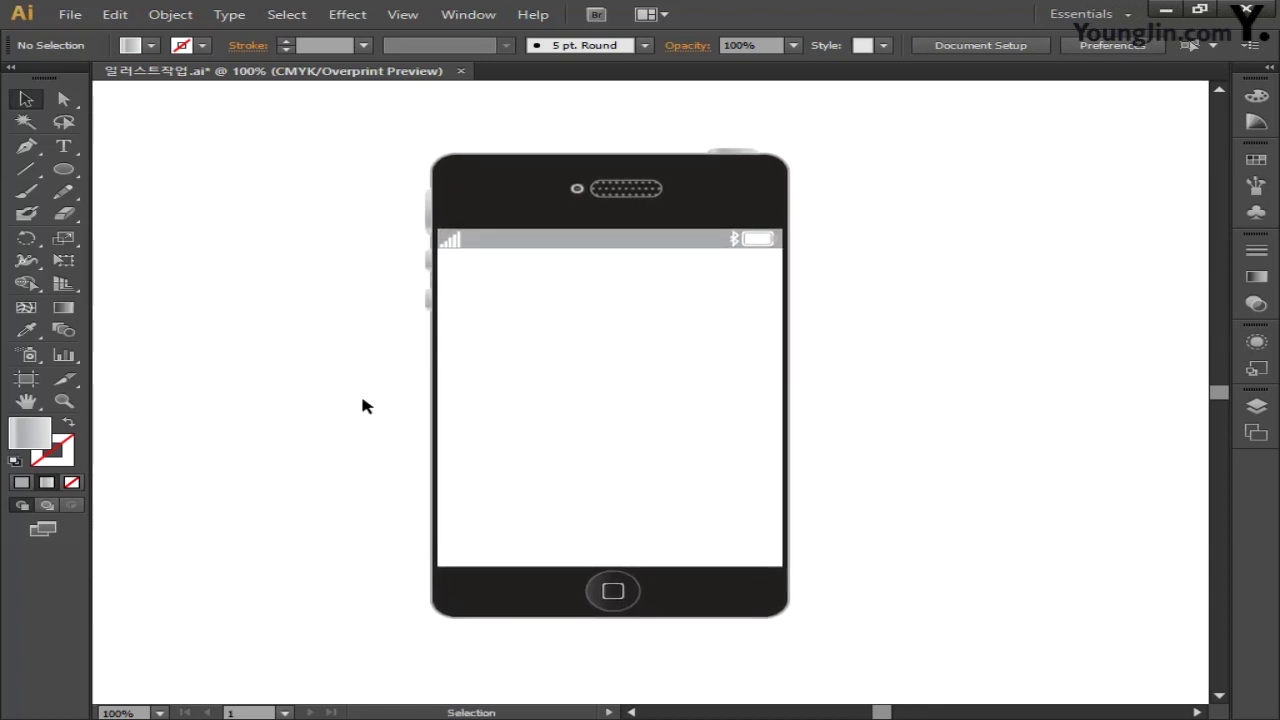
key("p")
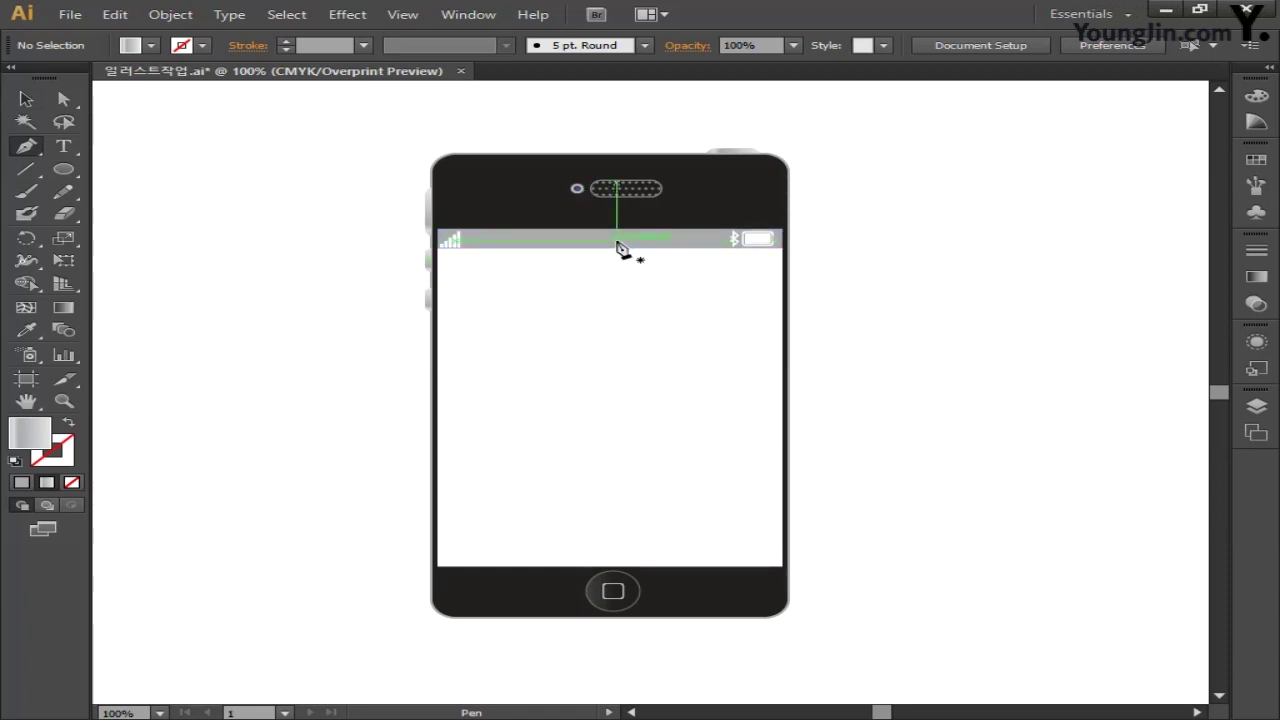
left_click(614, 160)
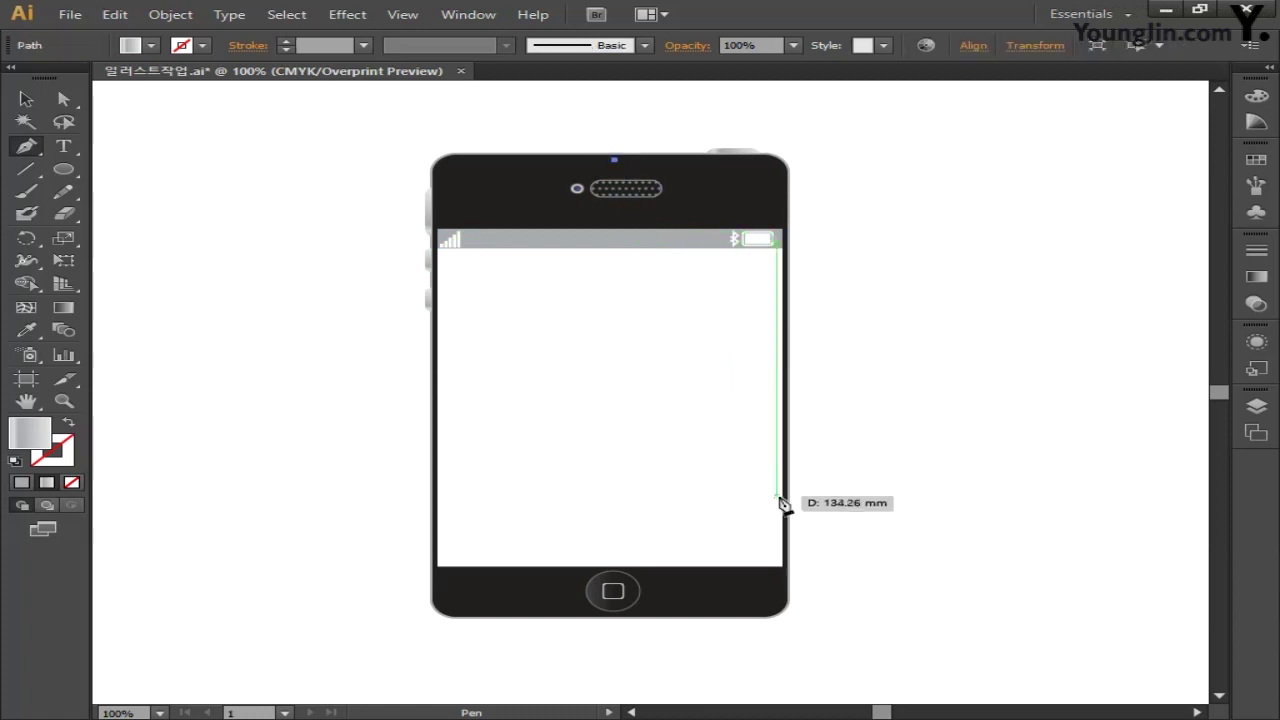
left_click(776, 496)
left_click_drag(783, 163, 797, 161)
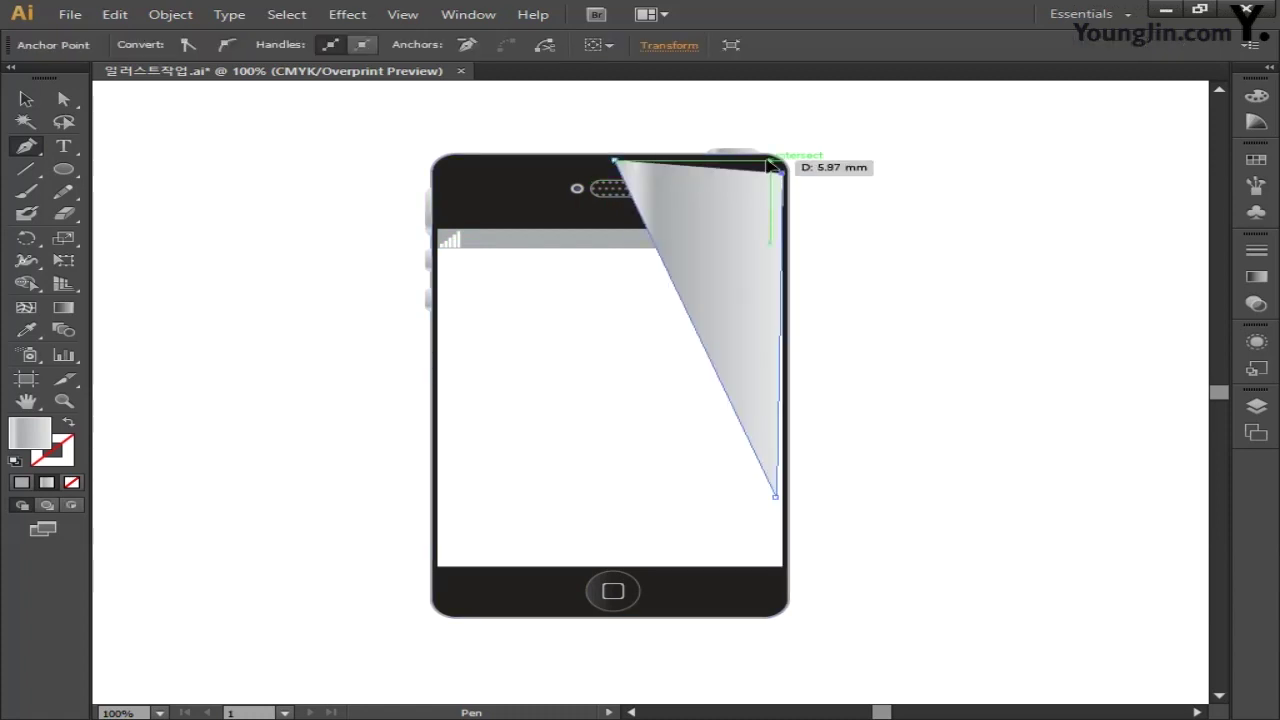
left_click(614, 160)
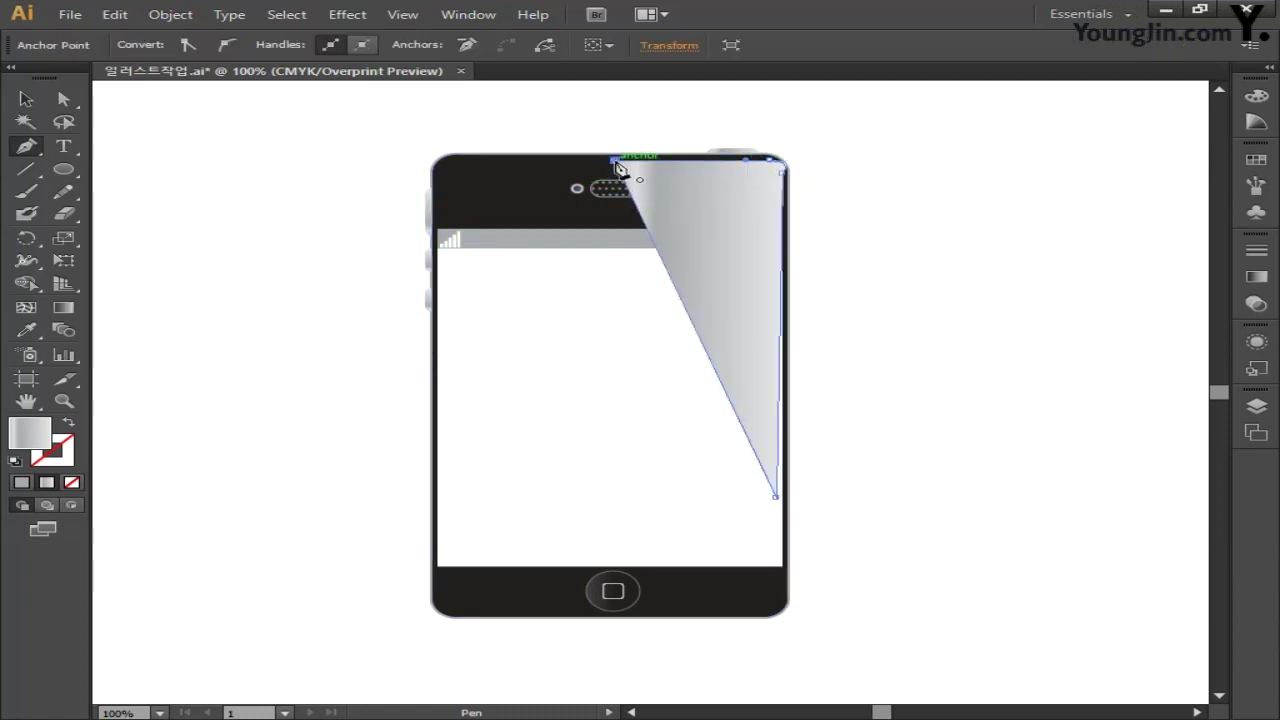
- Adjust the reflection shape's anchors and handles to follow the phone's rounded upper right corner and straight right edge
left_click(63, 98)
left_click(568, 188)
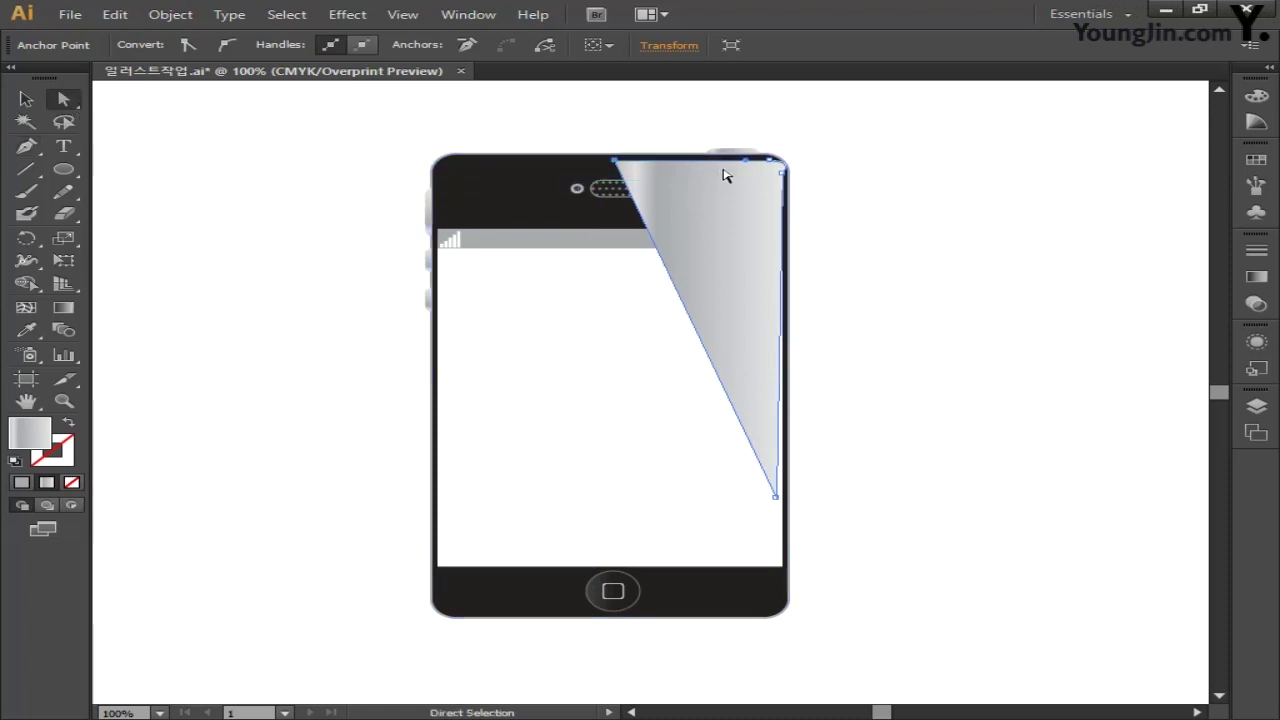
key("ctrl+plus")
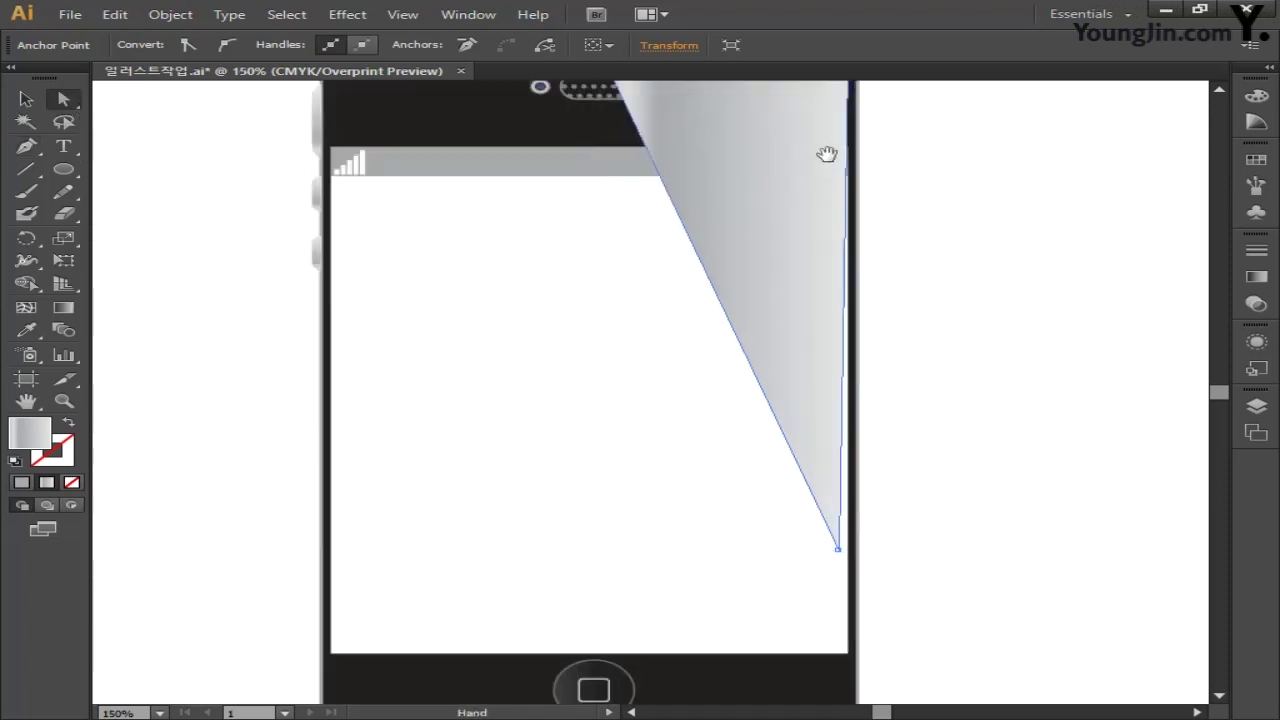
left_click_drag(829, 160, 736, 362)
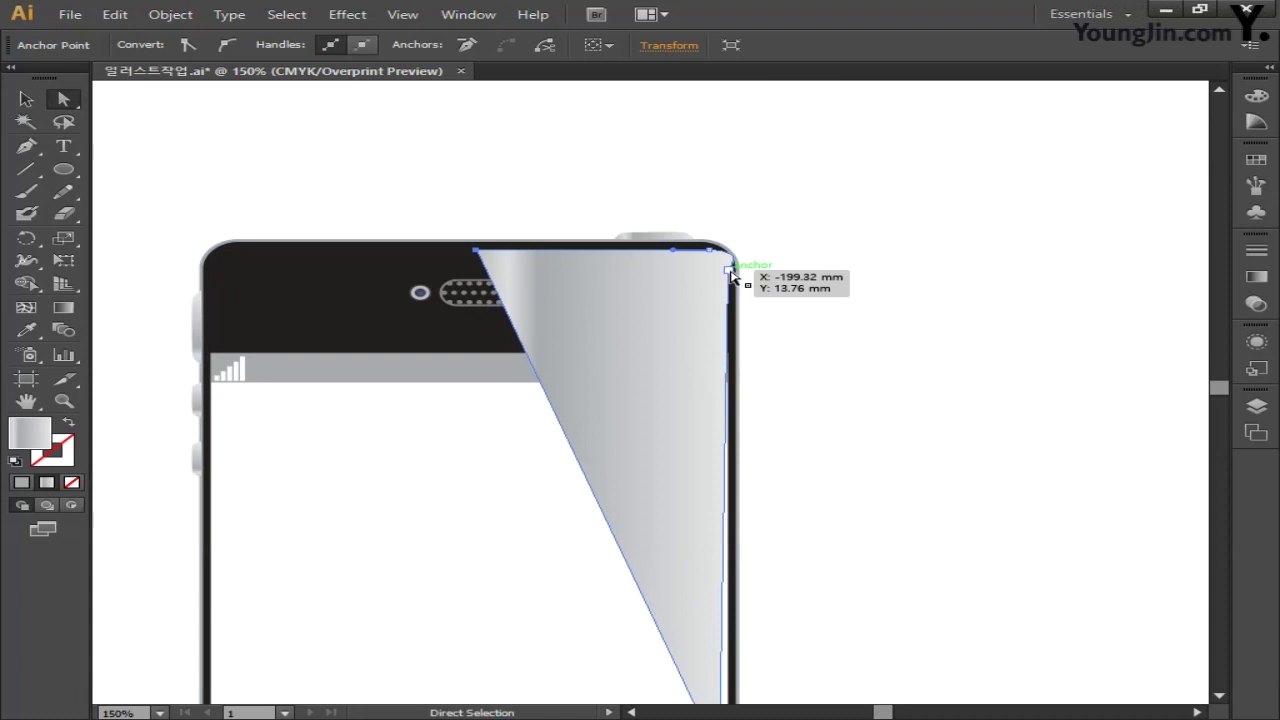
left_click(26, 145)
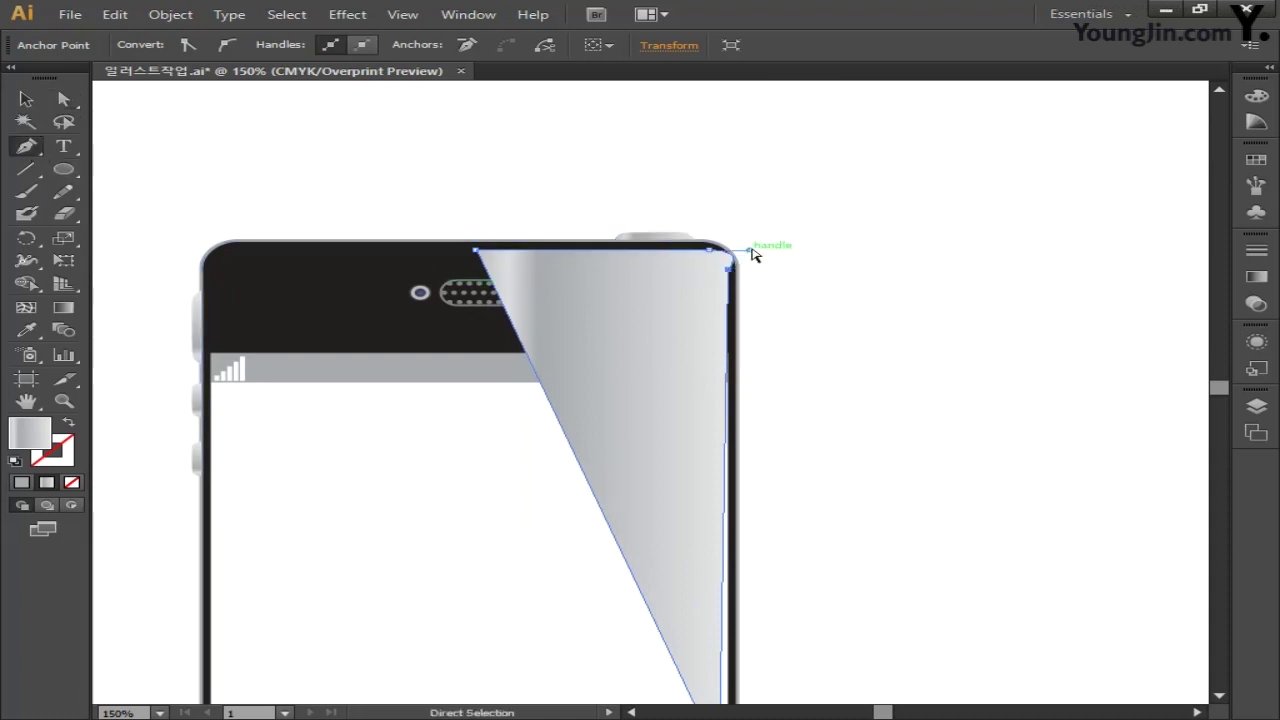
left_click_drag(752, 254, 730, 265)
scroll(797, 320, "down", 5)
left_click_drag(737, 534, 741, 536)
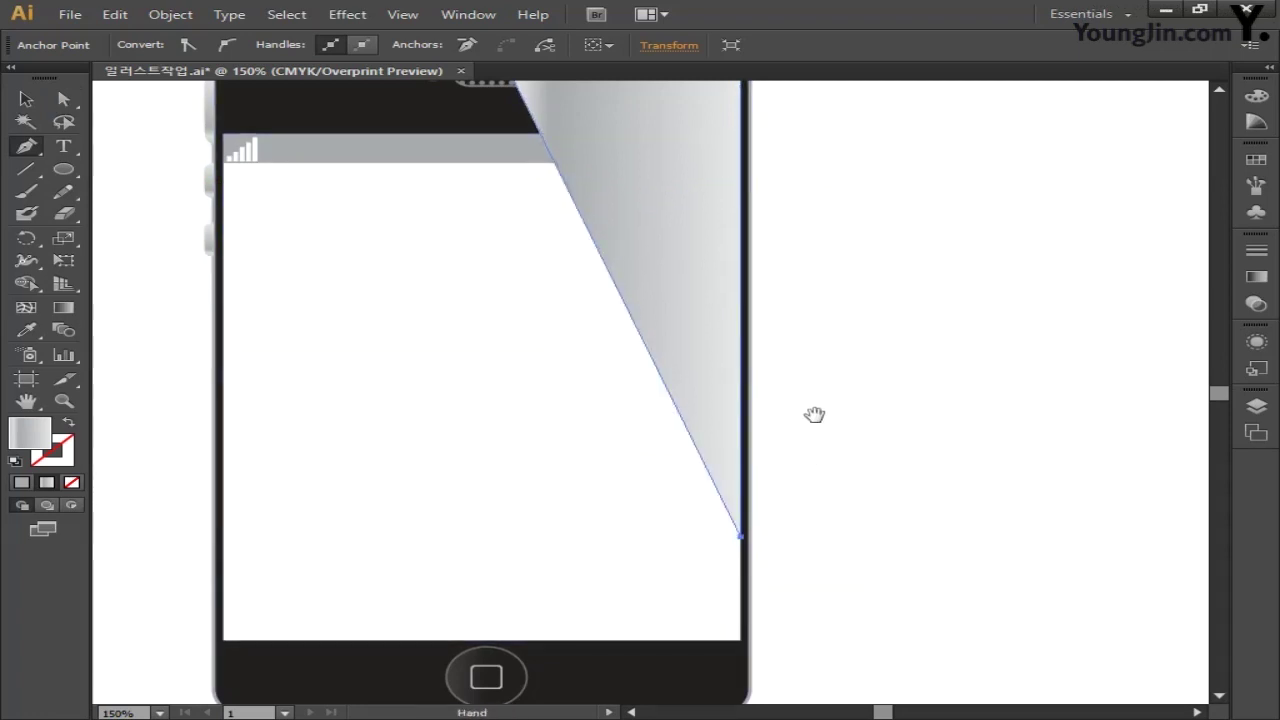
left_click_drag(815, 415, 855, 435)
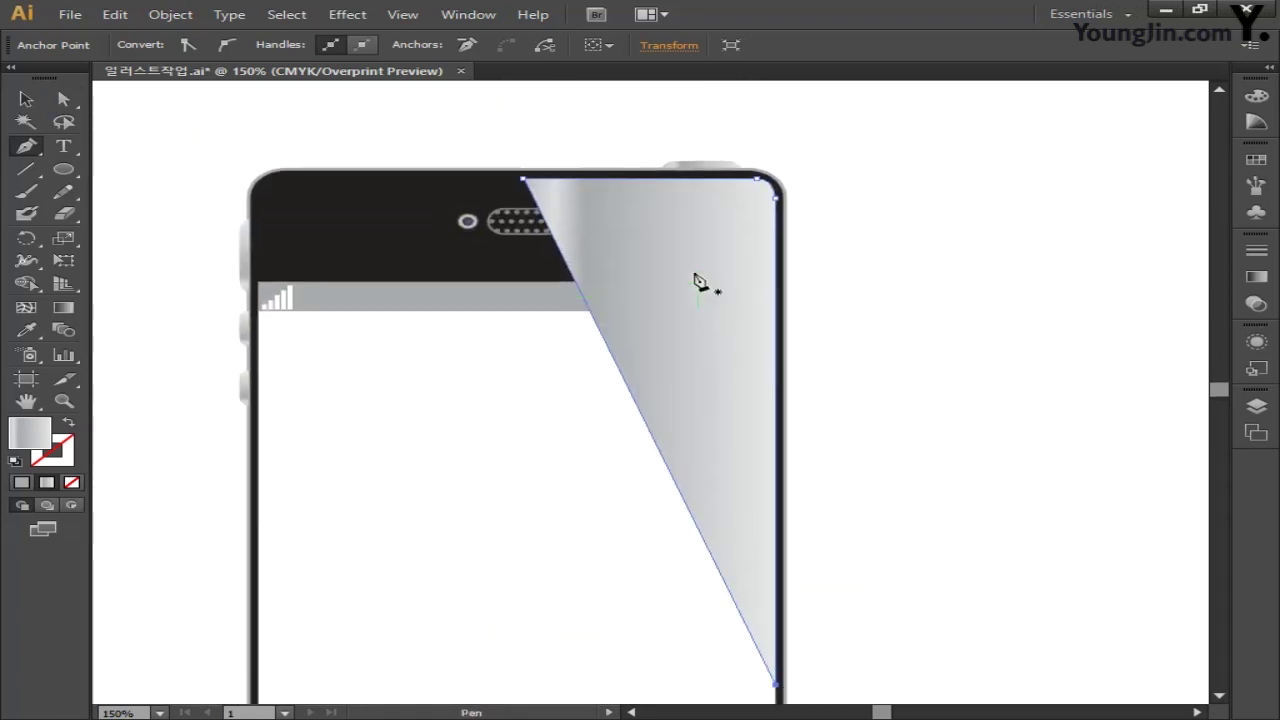
- Replace the reflection shape's gradient fill with solid white, C 0, M 0, Y 0, K 0
left_click(26, 99)
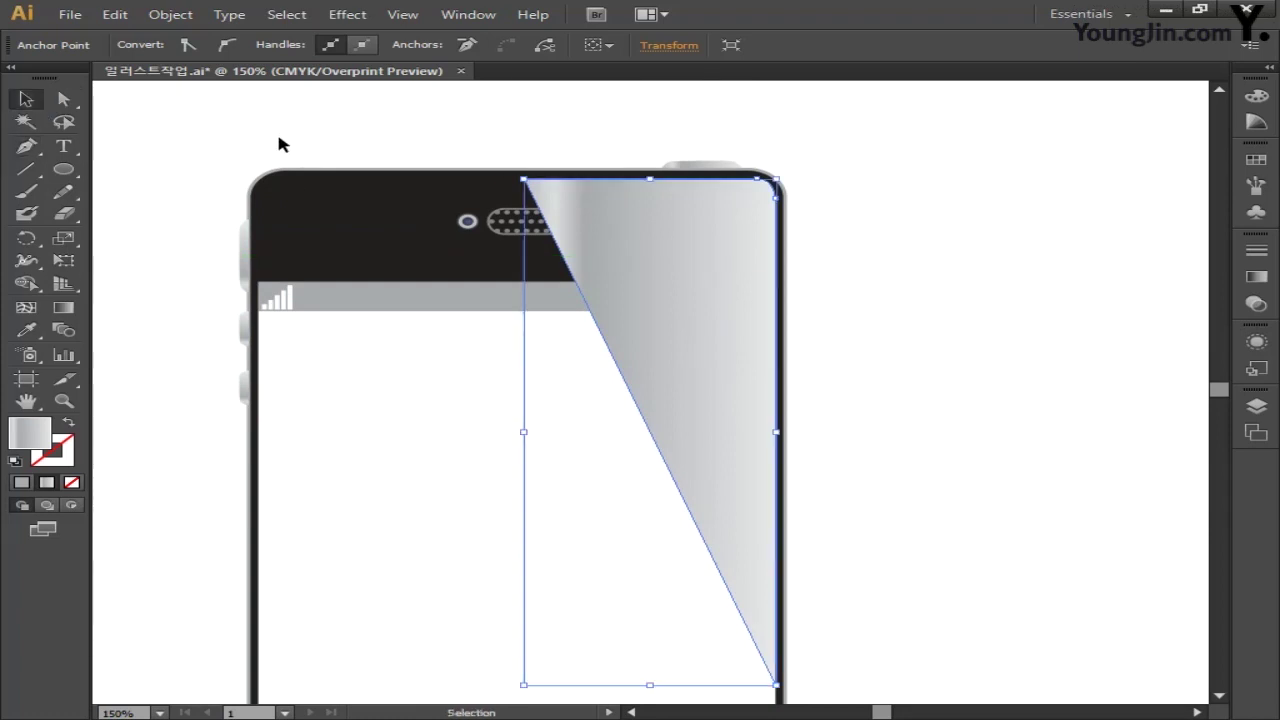
left_click_drag(880, 409, 931, 351)
key("ctrl+minus")
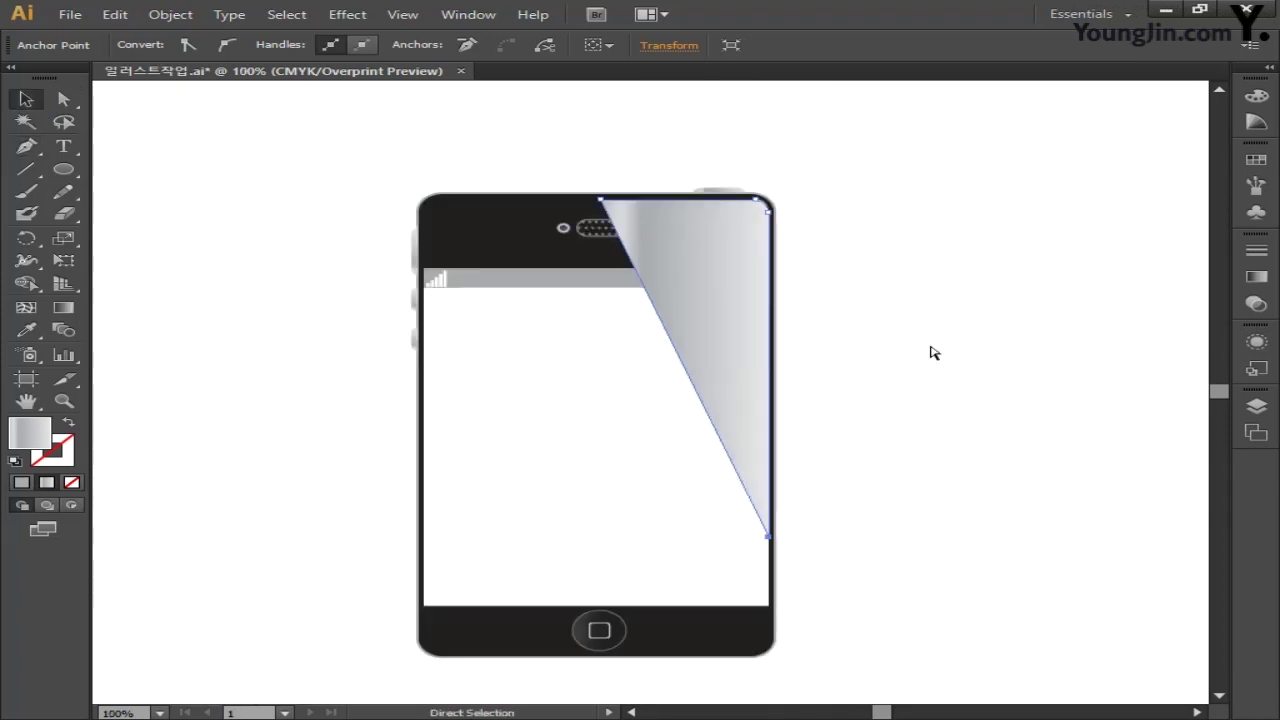
left_click_drag(879, 400, 874, 343)
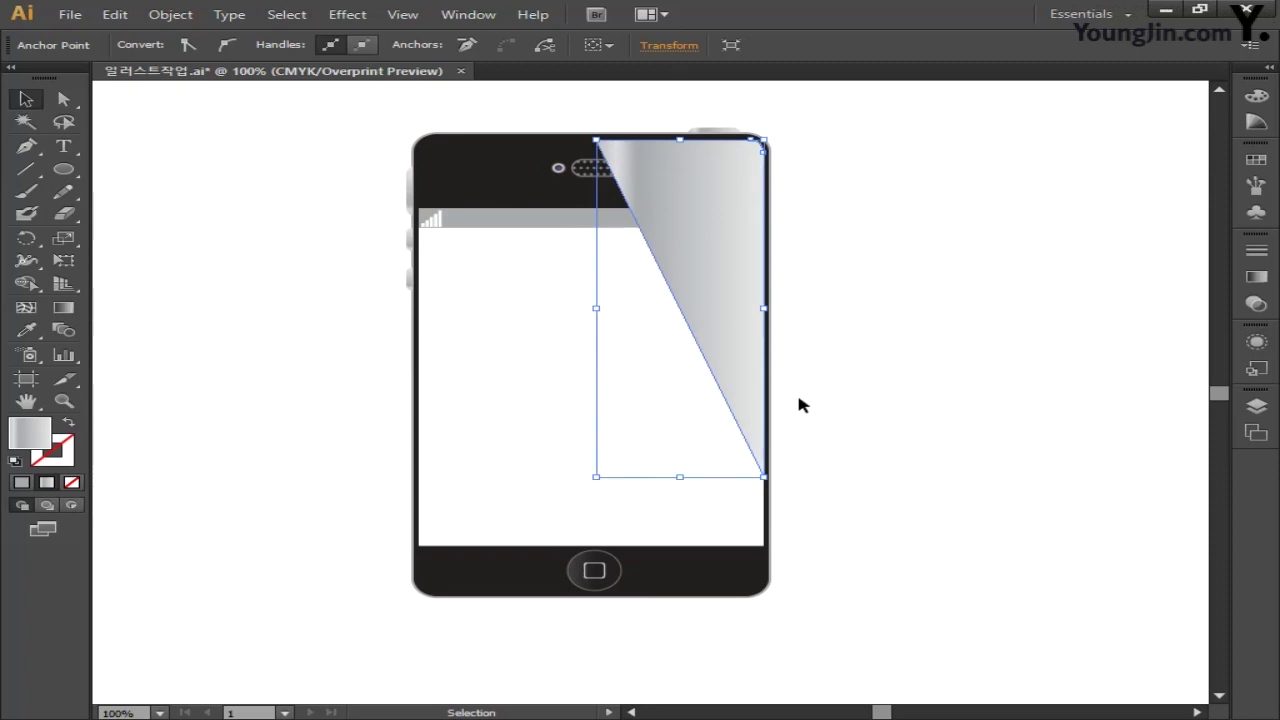
double_click(42, 440)
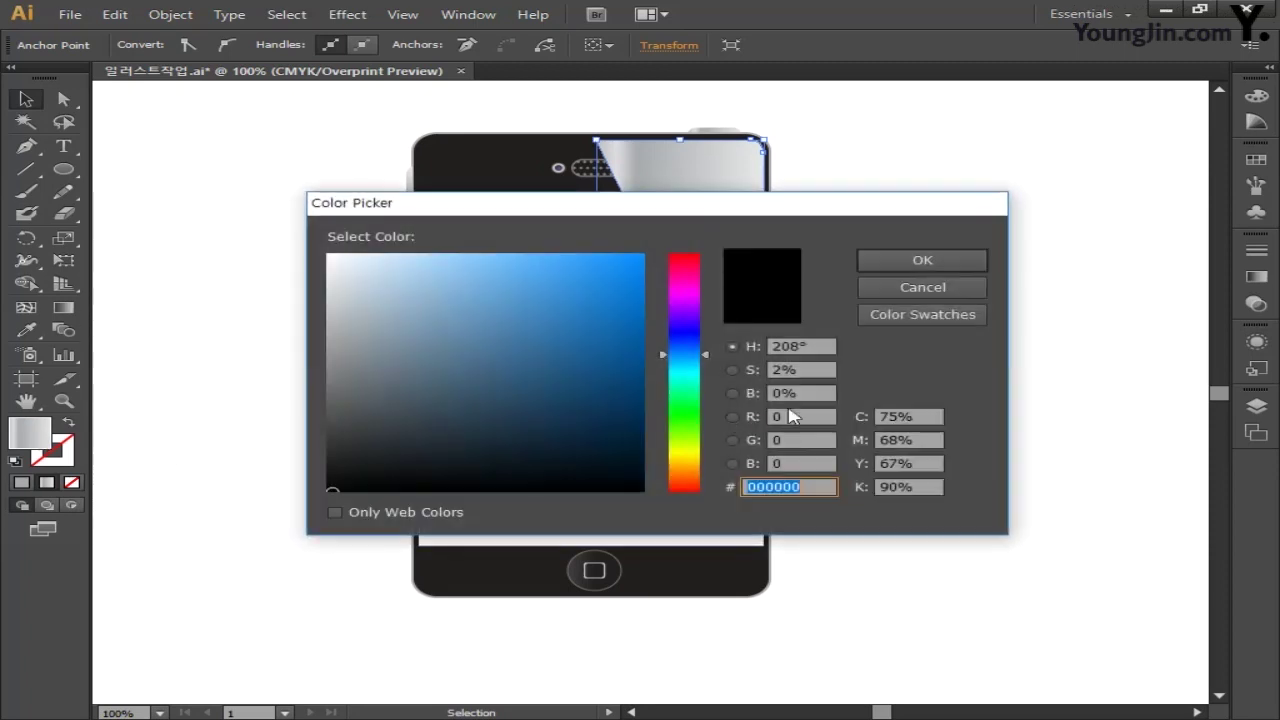
left_click(930, 413)
type("0")
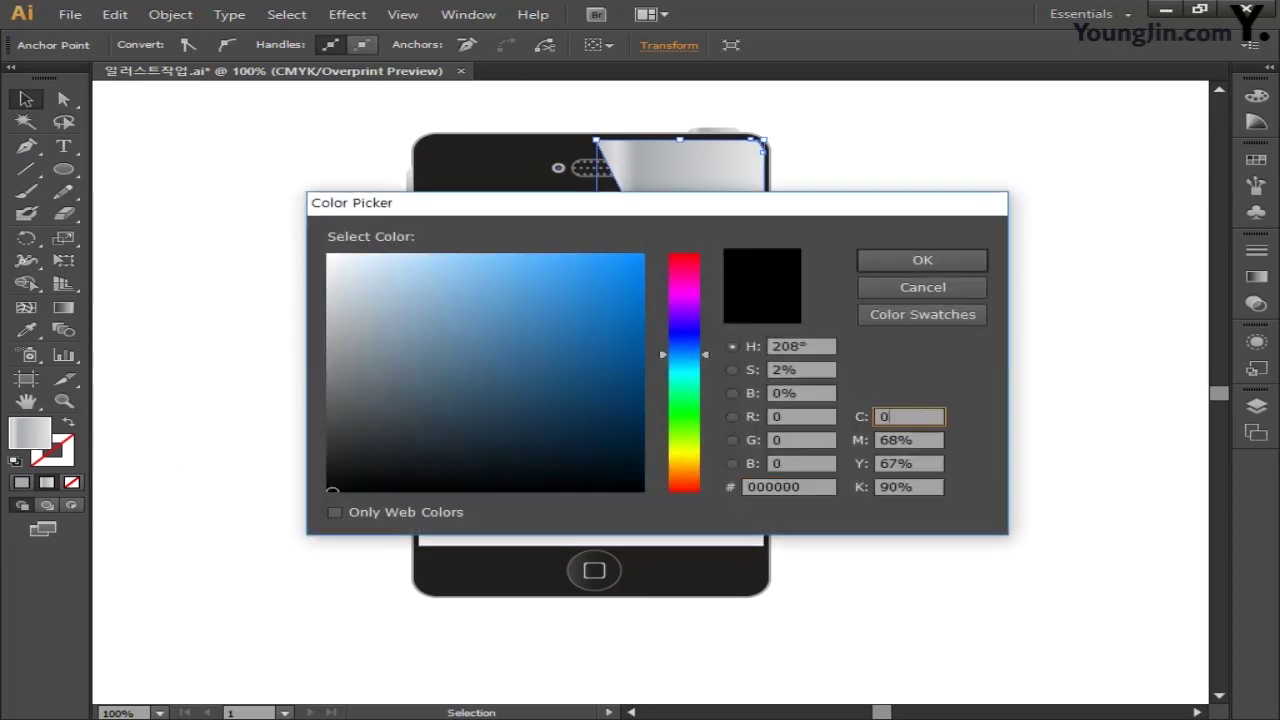
key("Tab")
type("0")
key("Tab")
type("0")
key("Tab")
type("0")
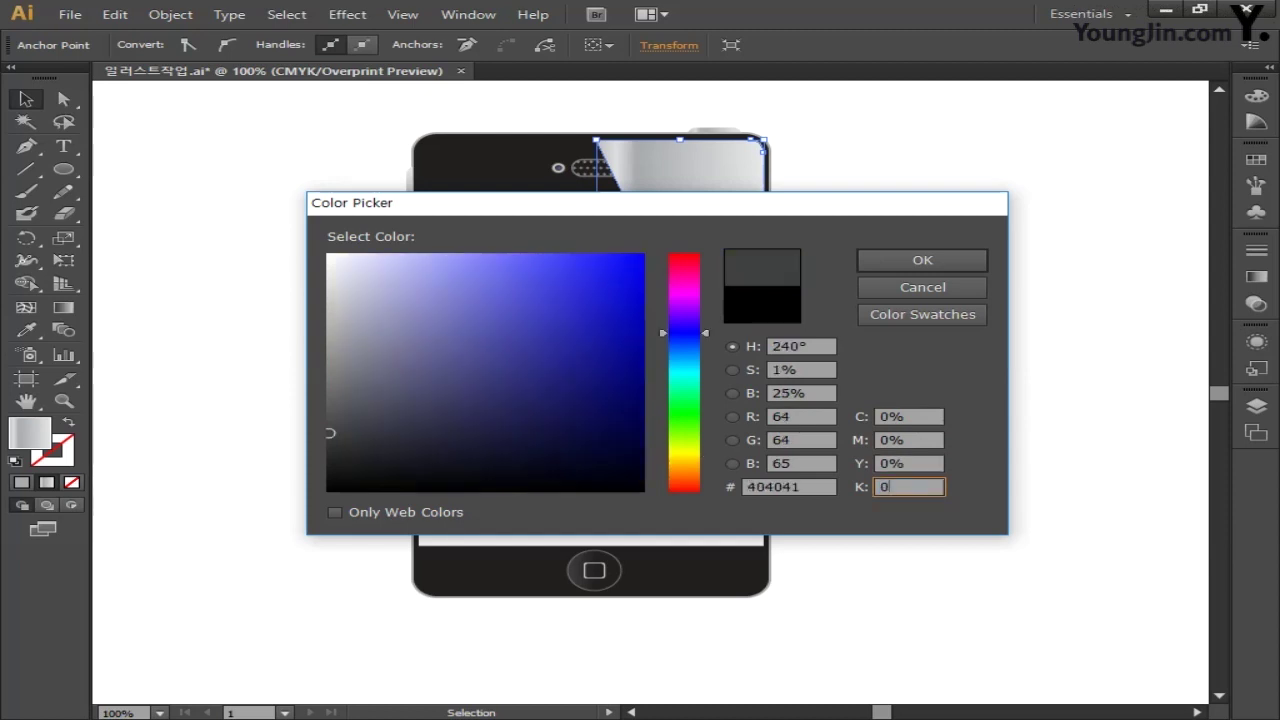
key("Return")
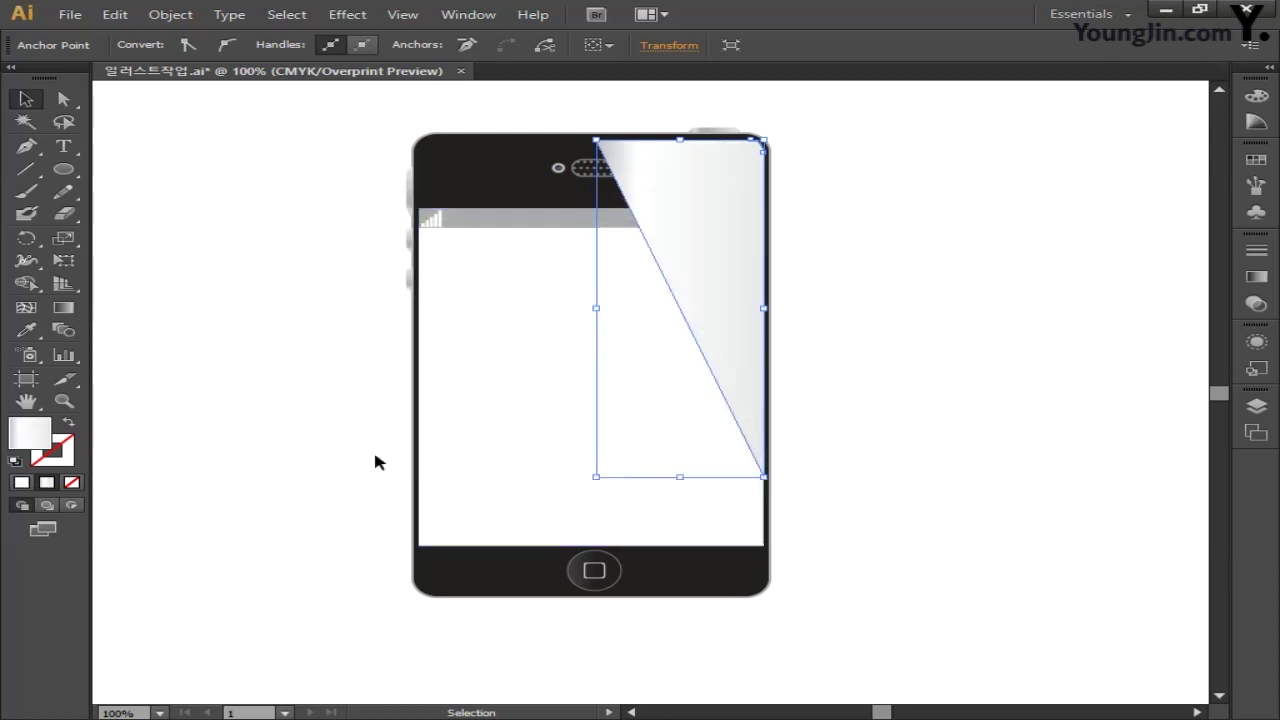
left_click(47, 483)
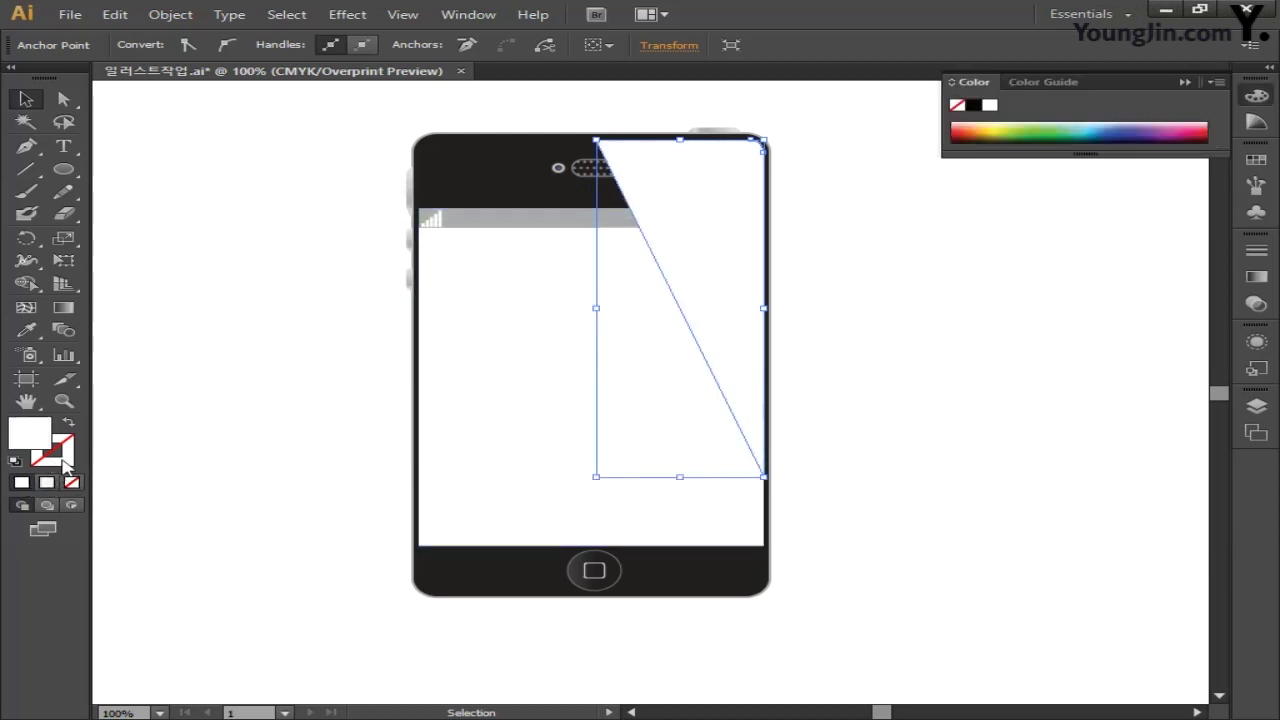
- Set the white reflection shape's opacity to 45% and deselect it
left_click(64, 462)
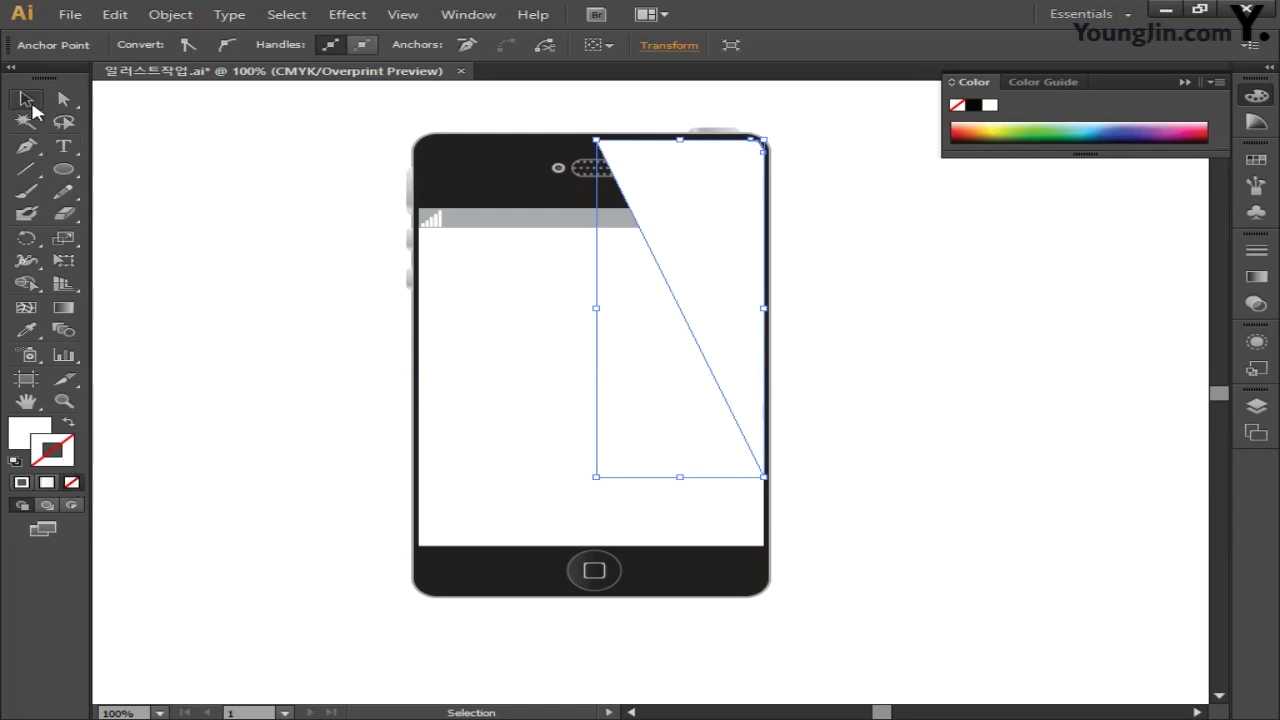
left_click(210, 202)
left_click(700, 243)
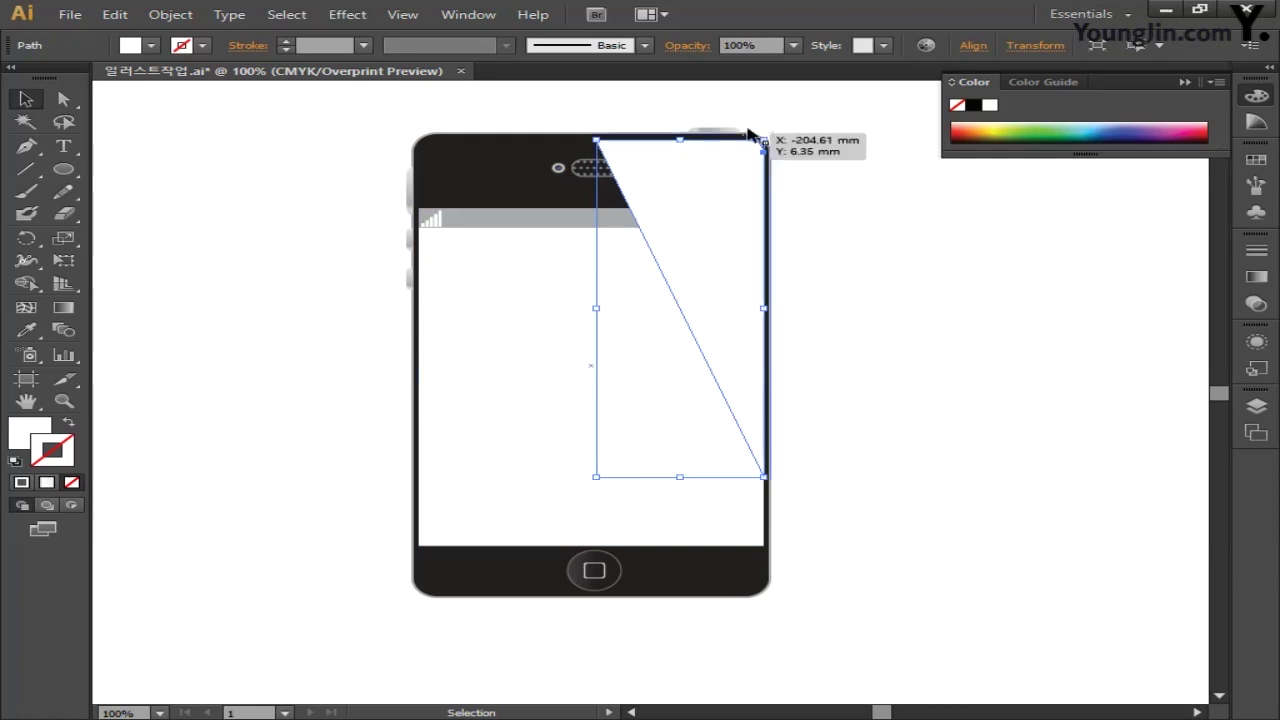
left_click(760, 46)
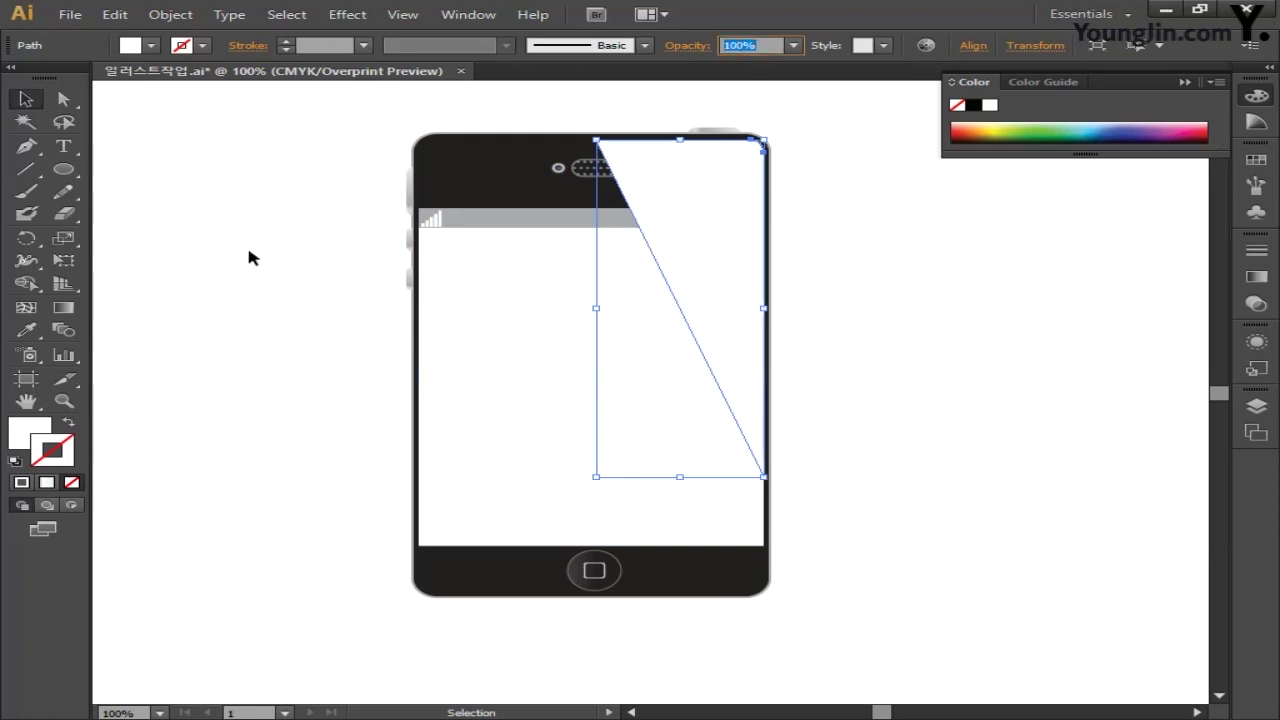
type("45")
key("Return")
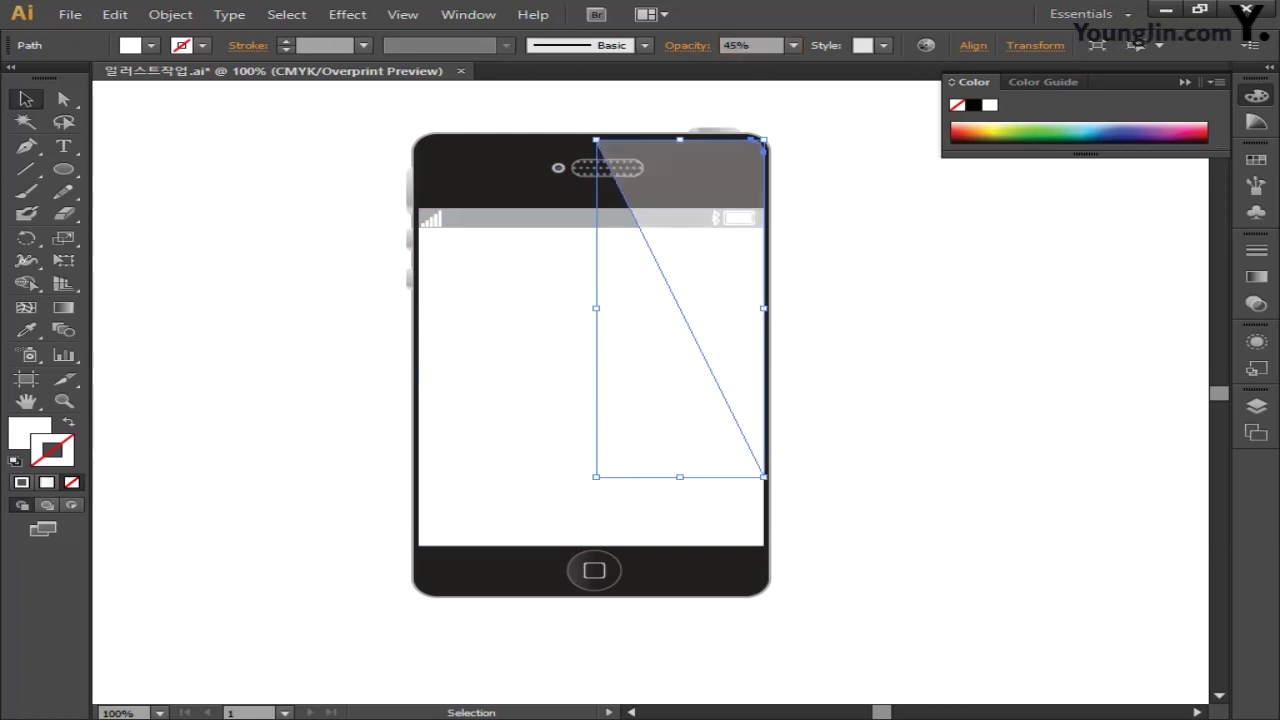
left_click(306, 234)
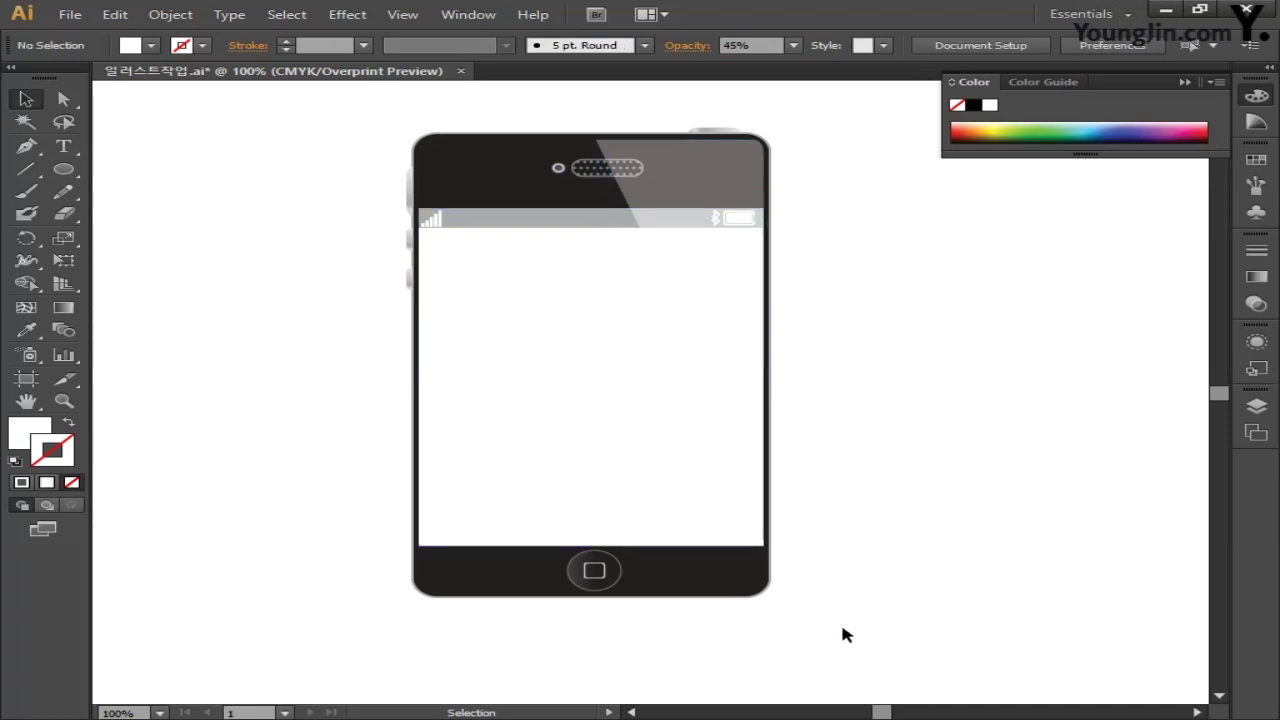
- Group all of the phone artwork into one object and save the document
left_click_drag(840, 620, 329, 105)
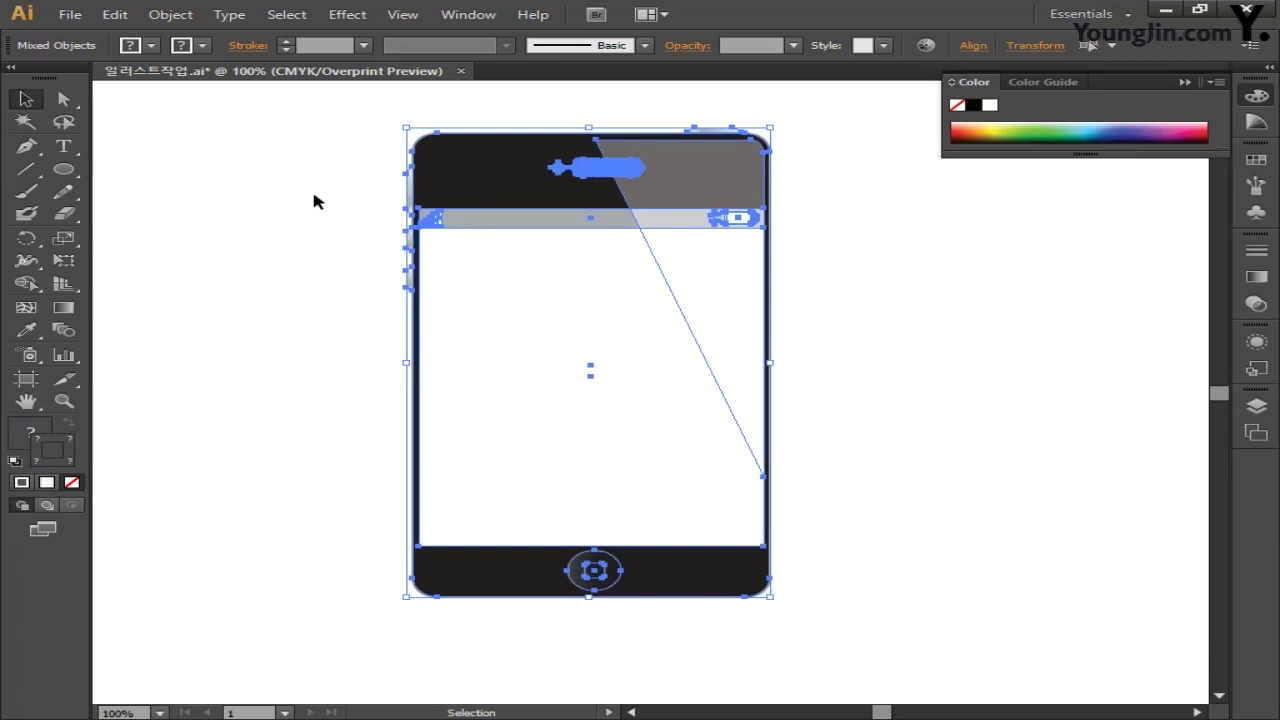
key("ctrl+g")
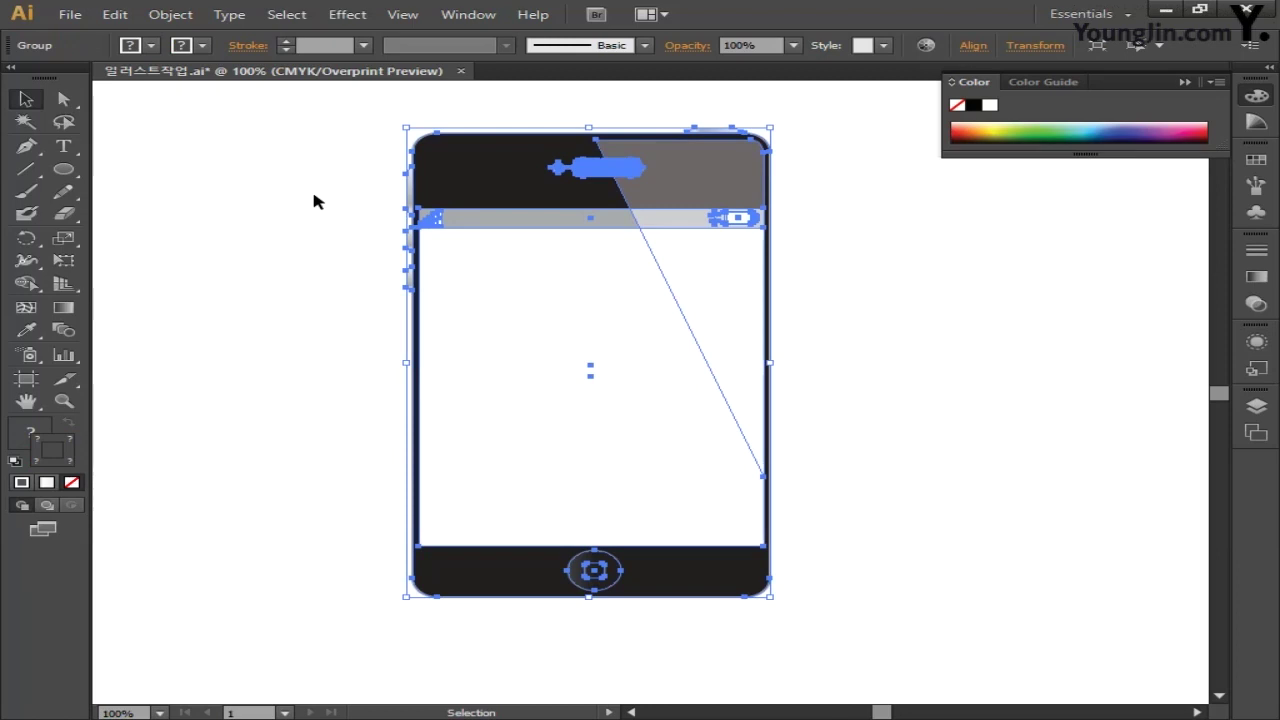
key("ctrl+s")
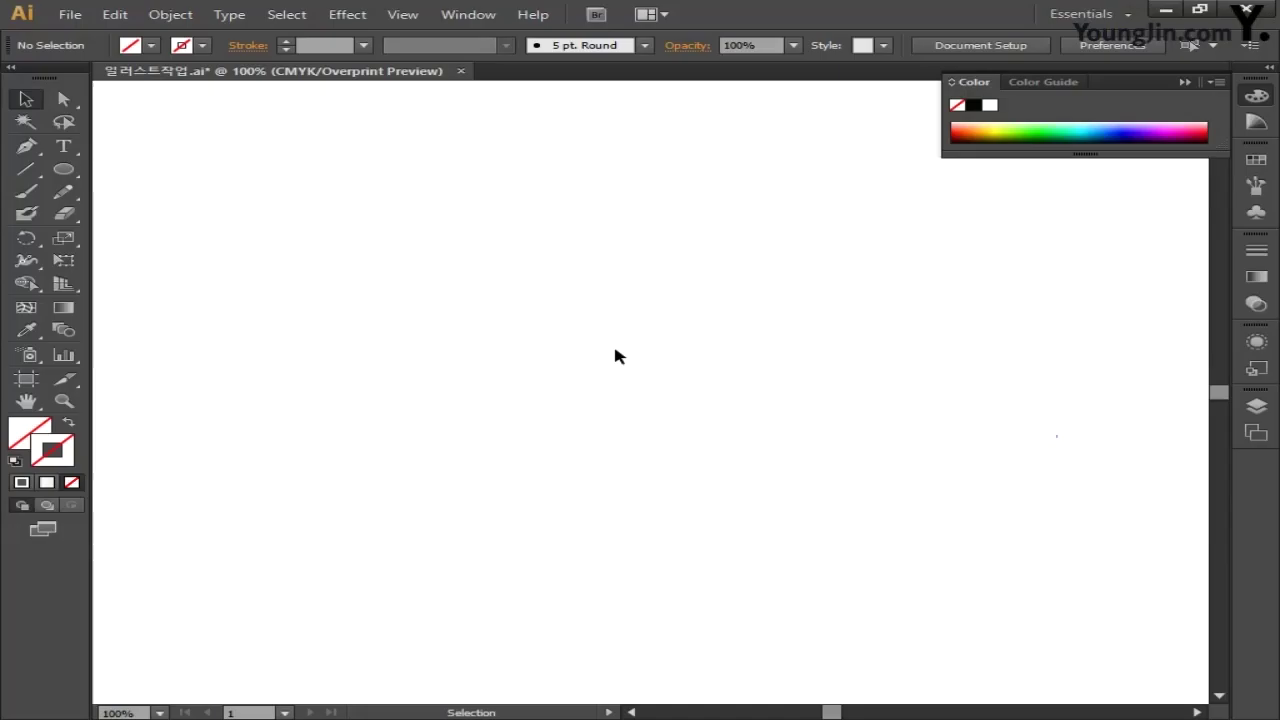
- Prepare the Pen tool with no fill and a dark navy blue stroke
left_click(26, 146)
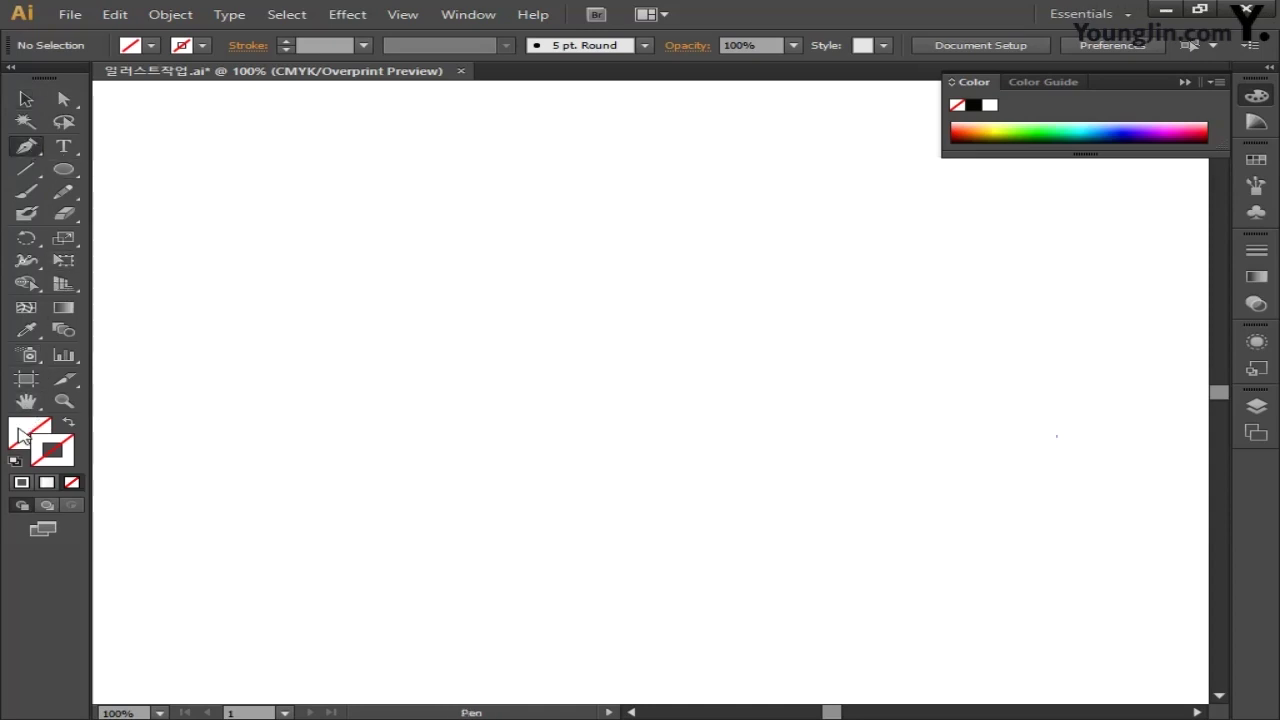
left_click(66, 460)
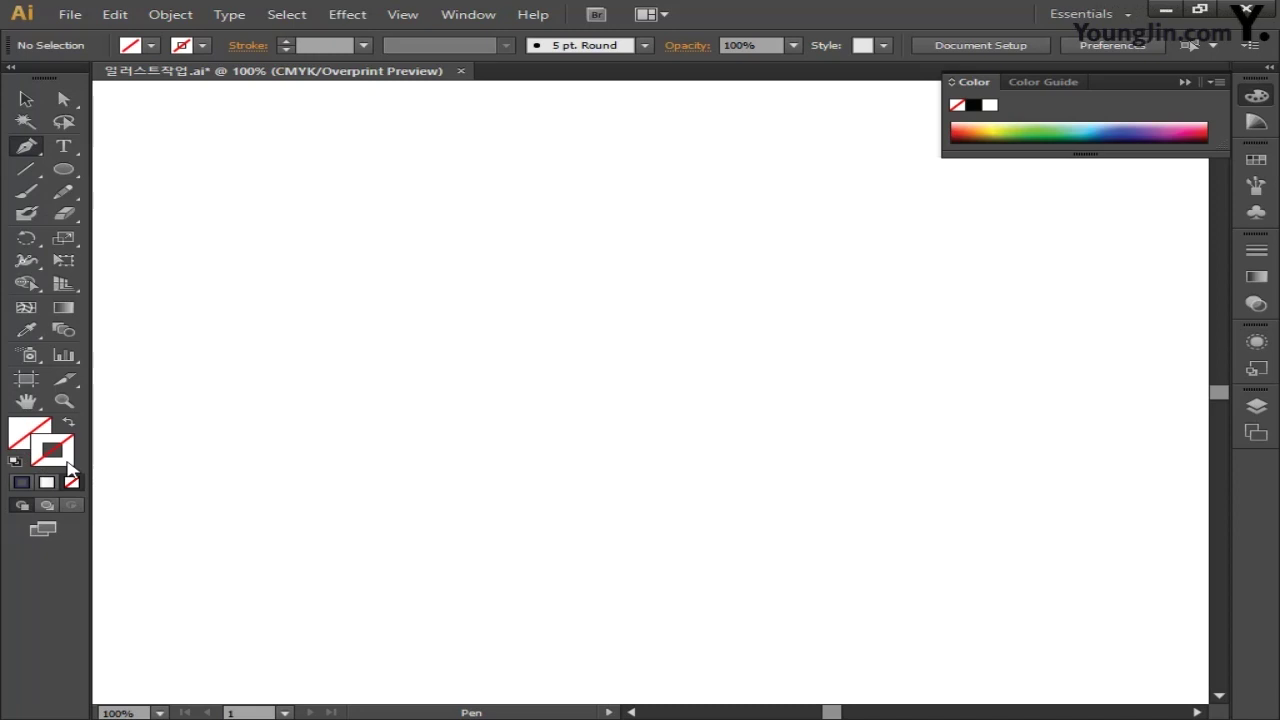
double_click(68, 468)
left_click(497, 409)
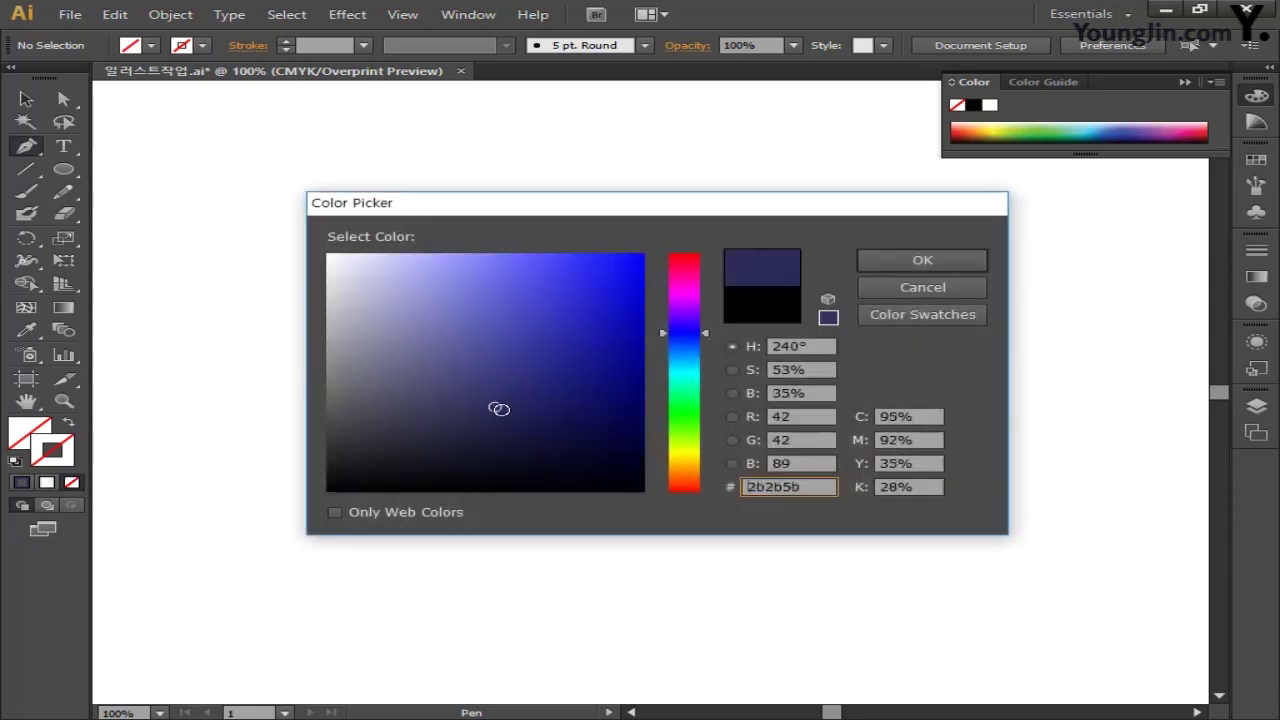
left_click(548, 444)
left_click(898, 261)
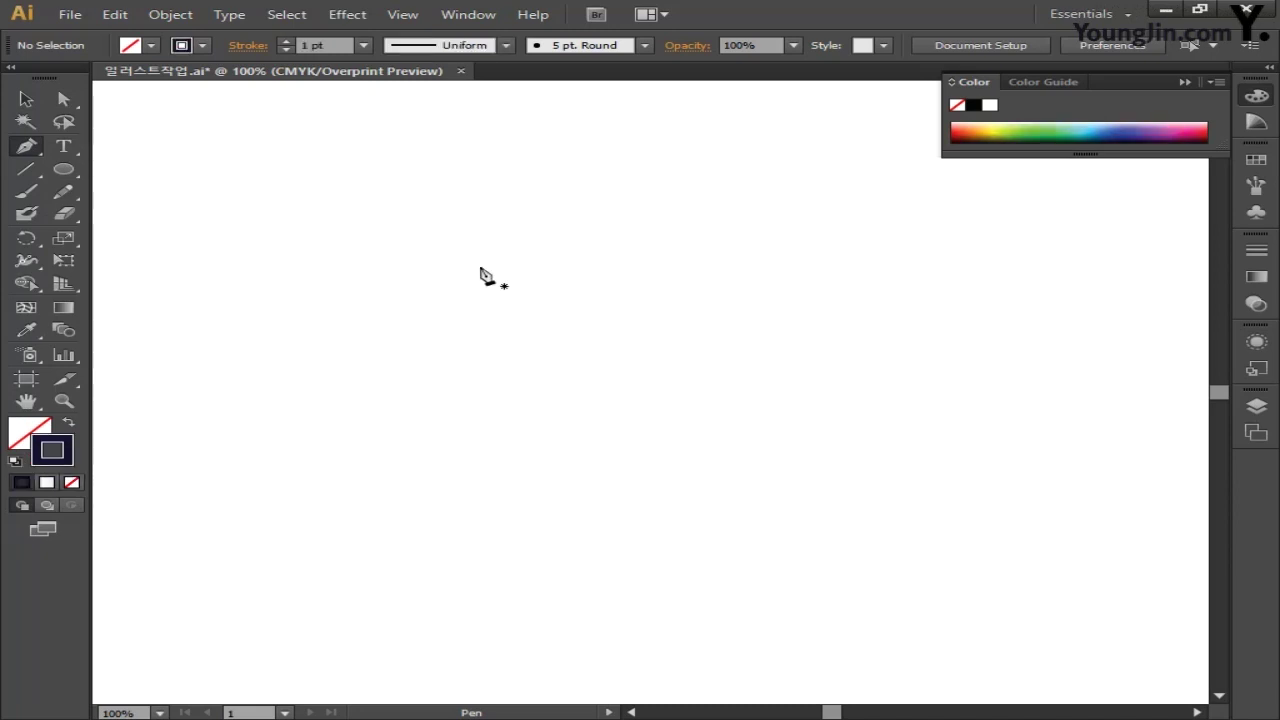
- Draw a closed, curved band with the Pen tool on the empty area, sweeping from a short upper edge down to a short vertical end
left_click(345, 246)
left_click(389, 246)
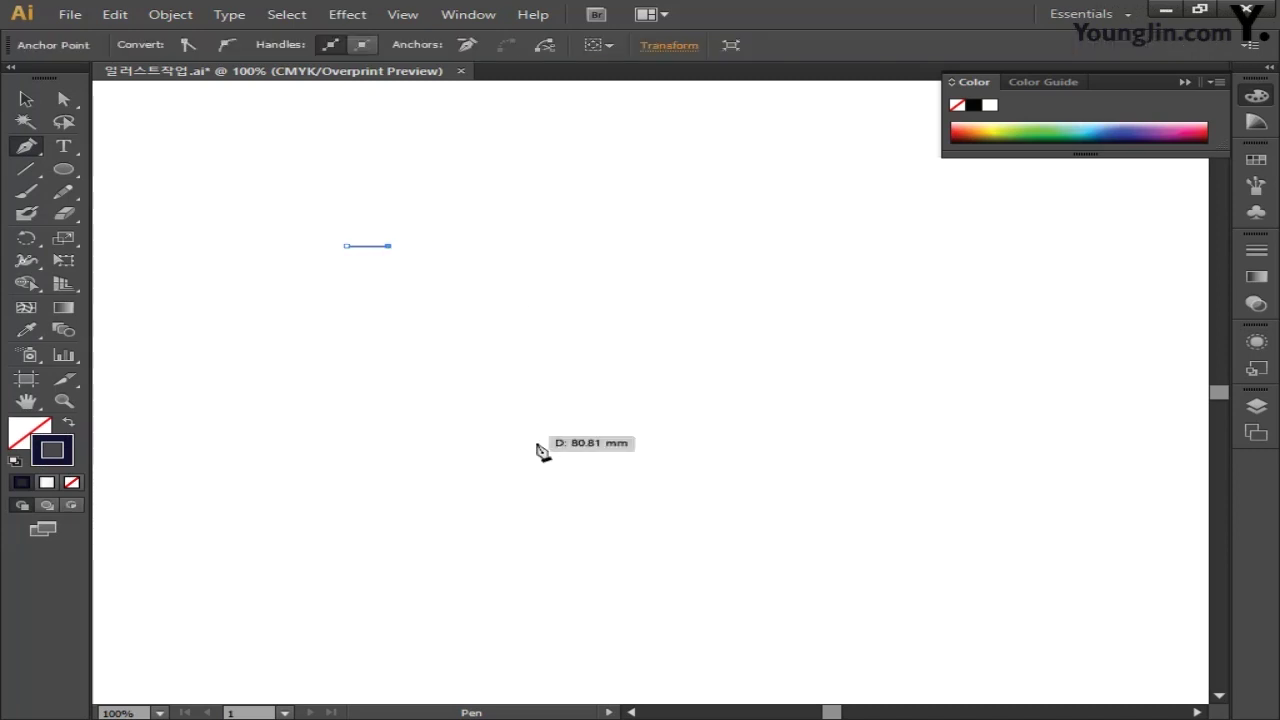
left_click_drag(711, 466, 1046, 397)
left_click(711, 466)
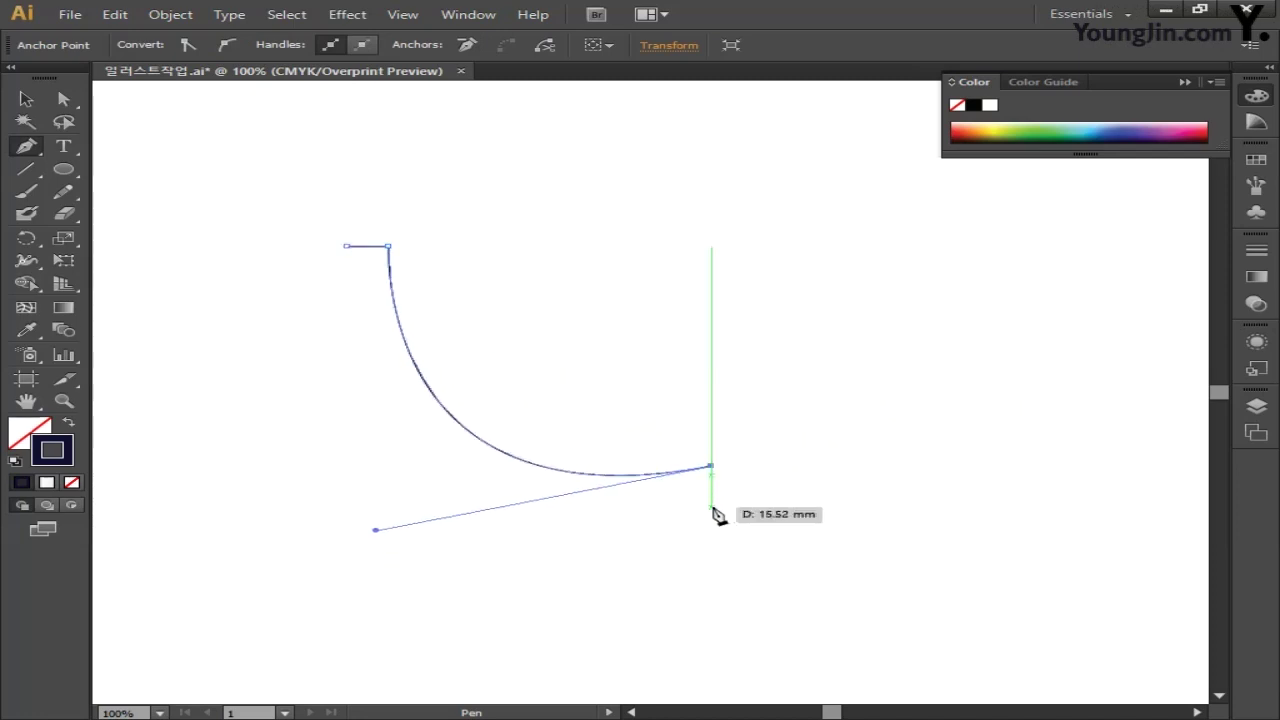
left_click(710, 509)
left_click_drag(345, 246, 376, 610)
- Adjust the band's anchors and handles so its narrow upper end sits farther left and lower and both curves sweep smoothly
mouse_move(710, 510)
left_mouse_down()
mouse_move(711, 531)
mouse_move(714, 519)
left_mouse_up()
left_click_drag(346, 246, 361, 246)
left_click_drag(390, 610, 345, 525)
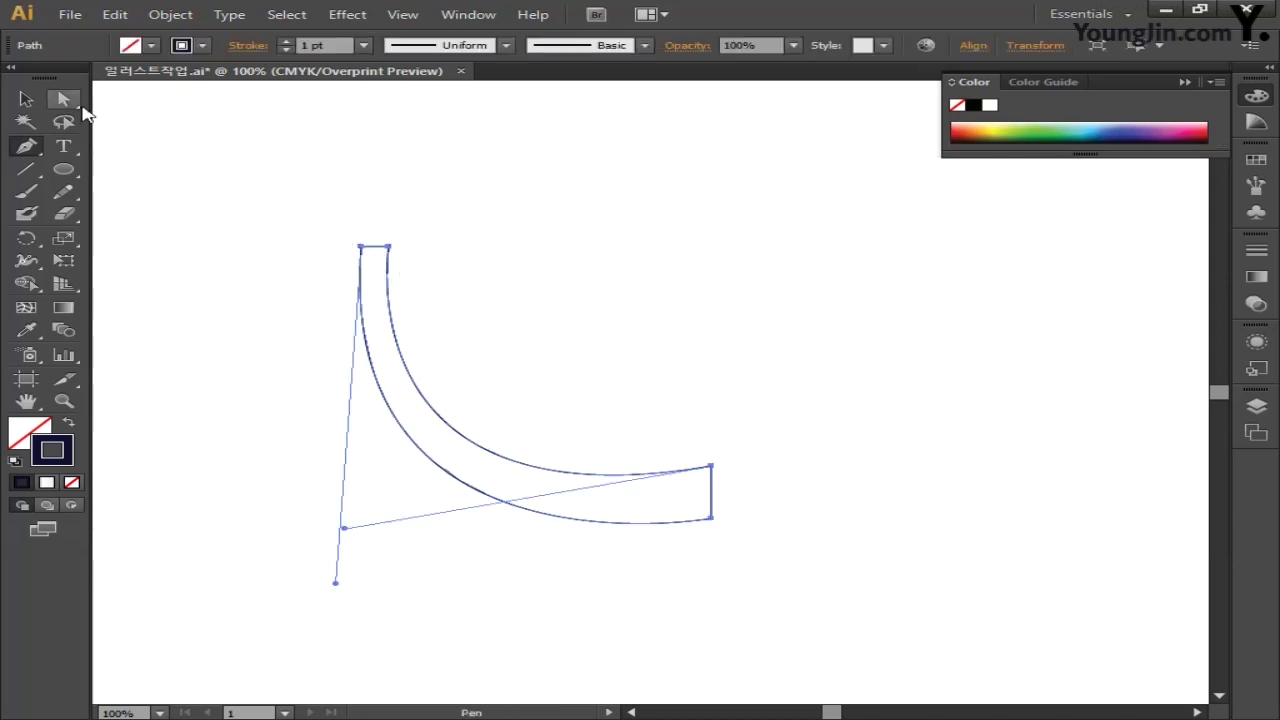
left_click_drag(386, 253, 303, 285)
left_click_drag(345, 530, 335, 572)
left_click_drag(278, 280, 340, 634)
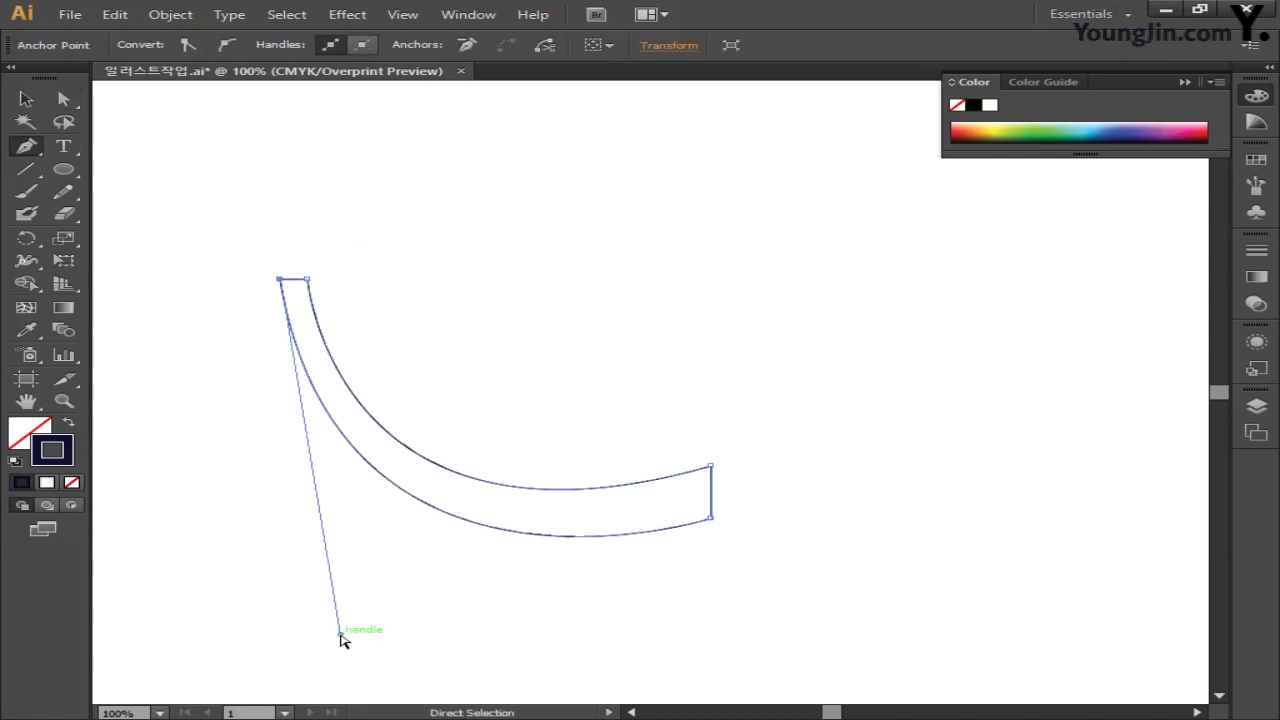
- Fill the curved band with green, C 55, M 0, Y 100, K 0, and remove its stroke
left_click(26, 99)
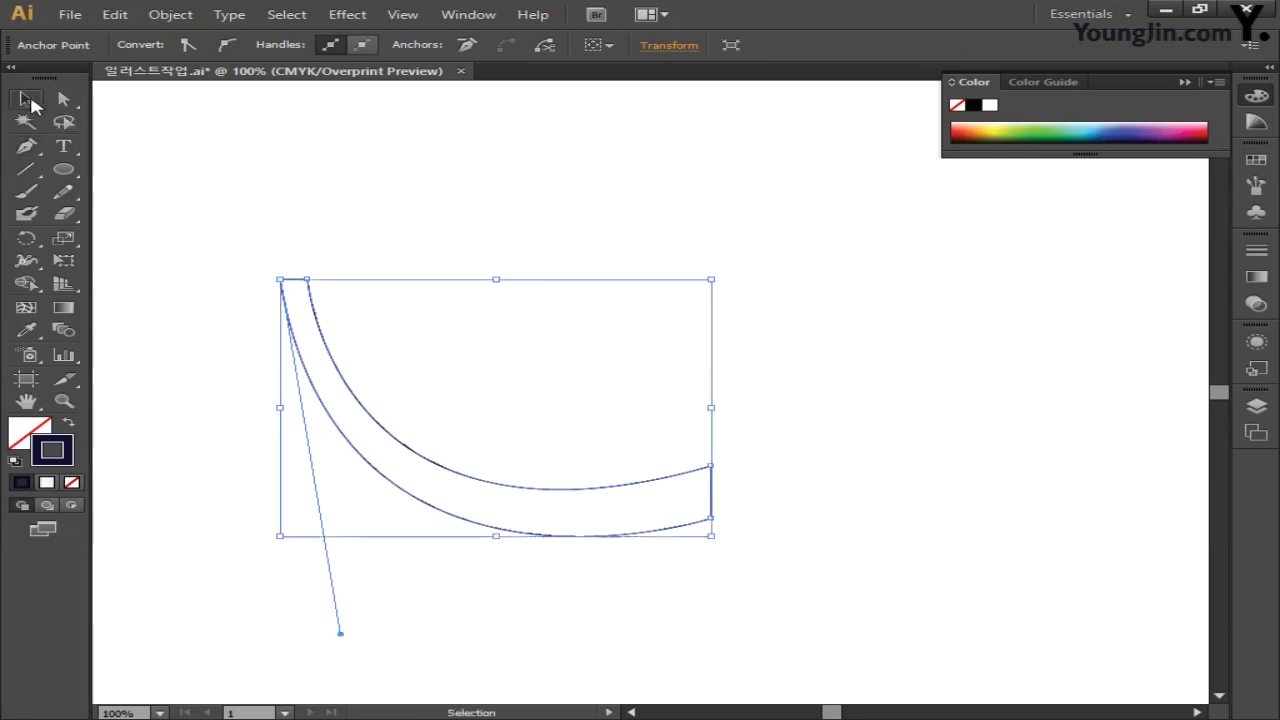
left_click(254, 281)
left_click_drag(234, 247, 765, 592)
key("space")
left_click_drag(867, 404, 951, 390)
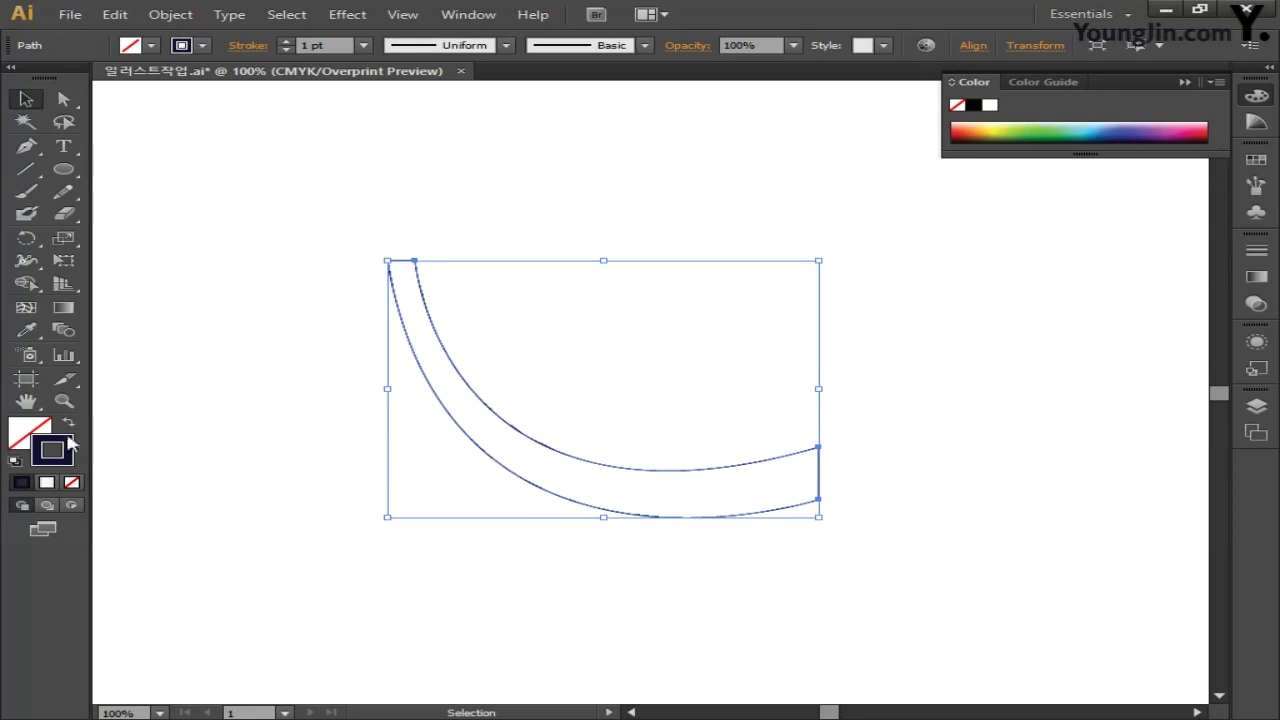
double_click(30, 432)
left_click(929, 420)
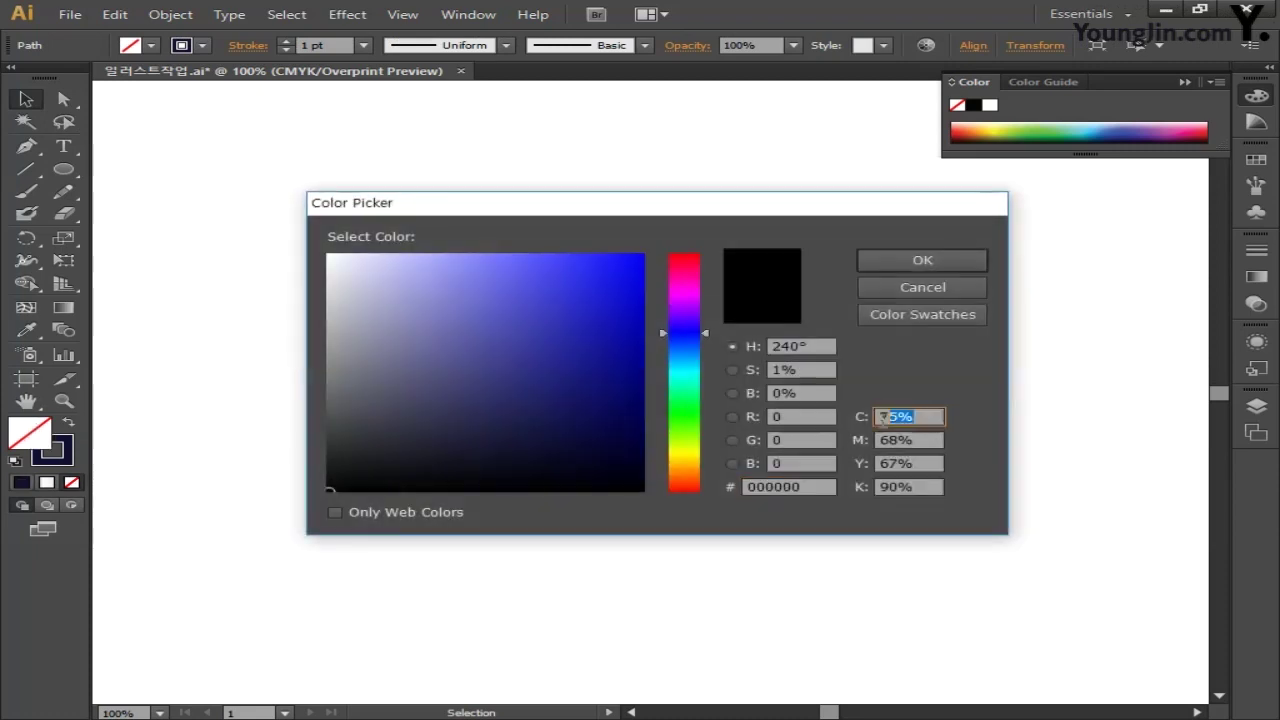
type("55")
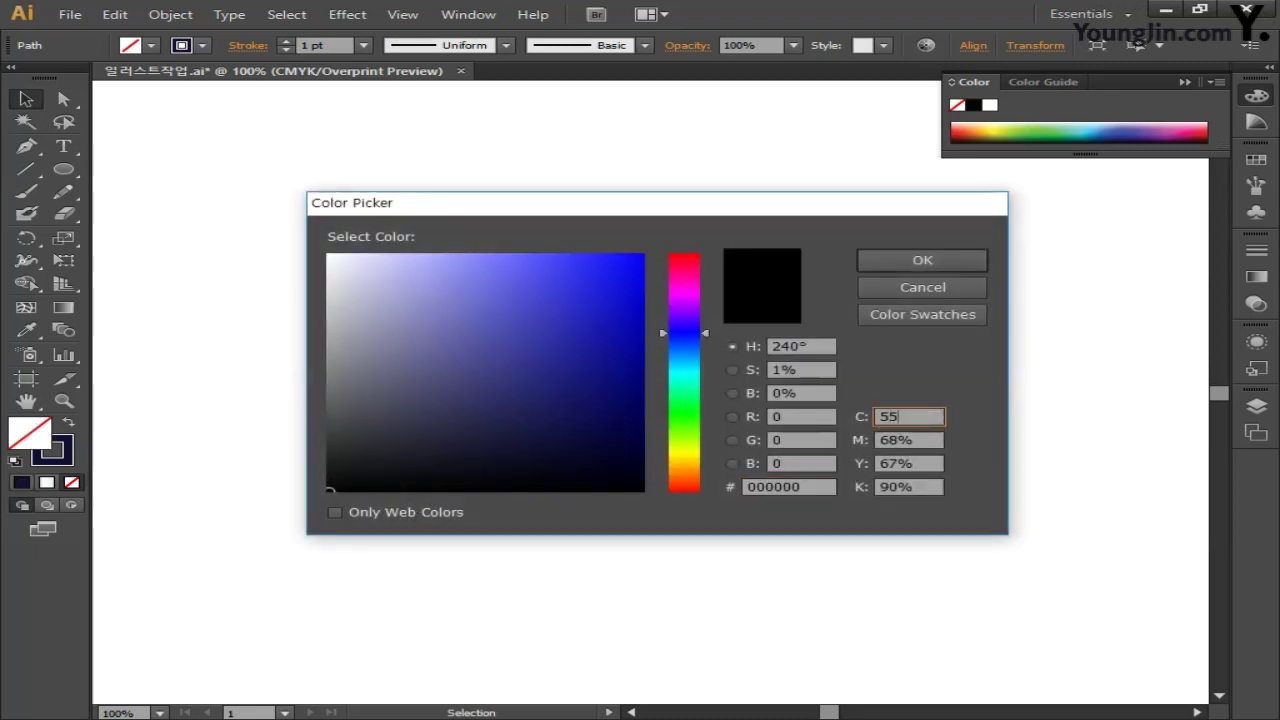
key("Tab")
type("0")
key("Tab")
type("1")
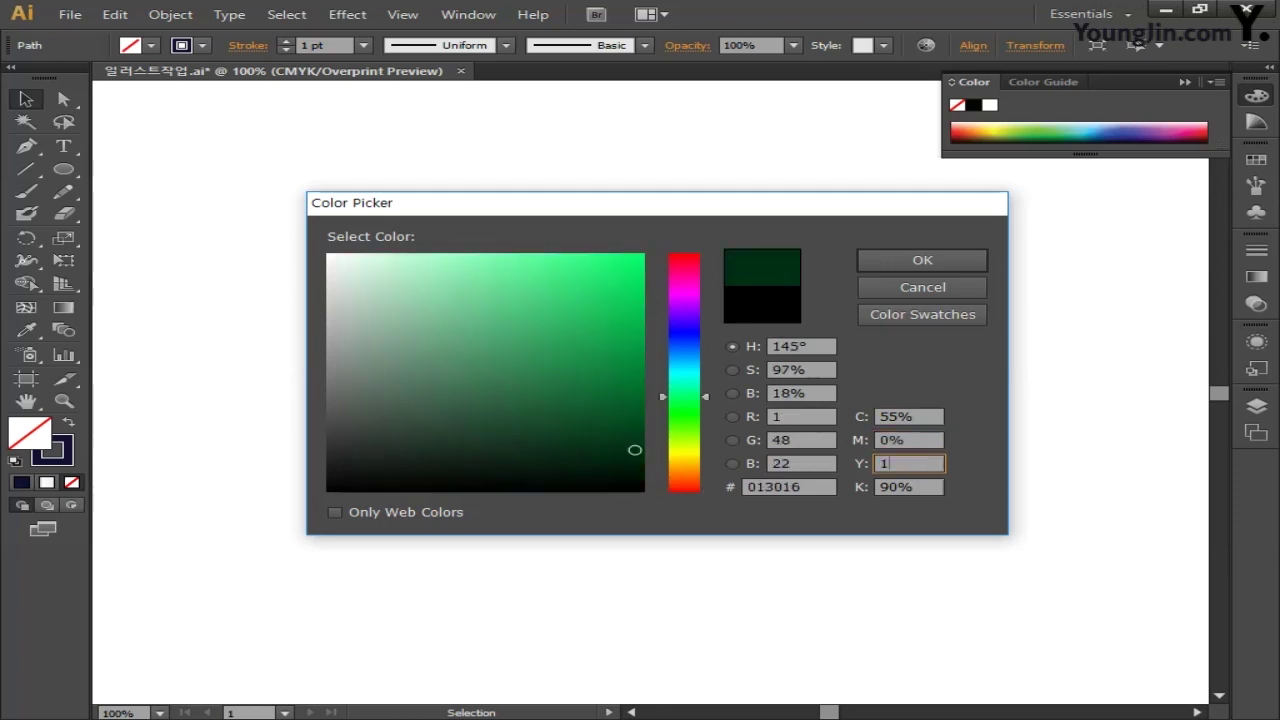
type("00")
key("Tab")
type("0")
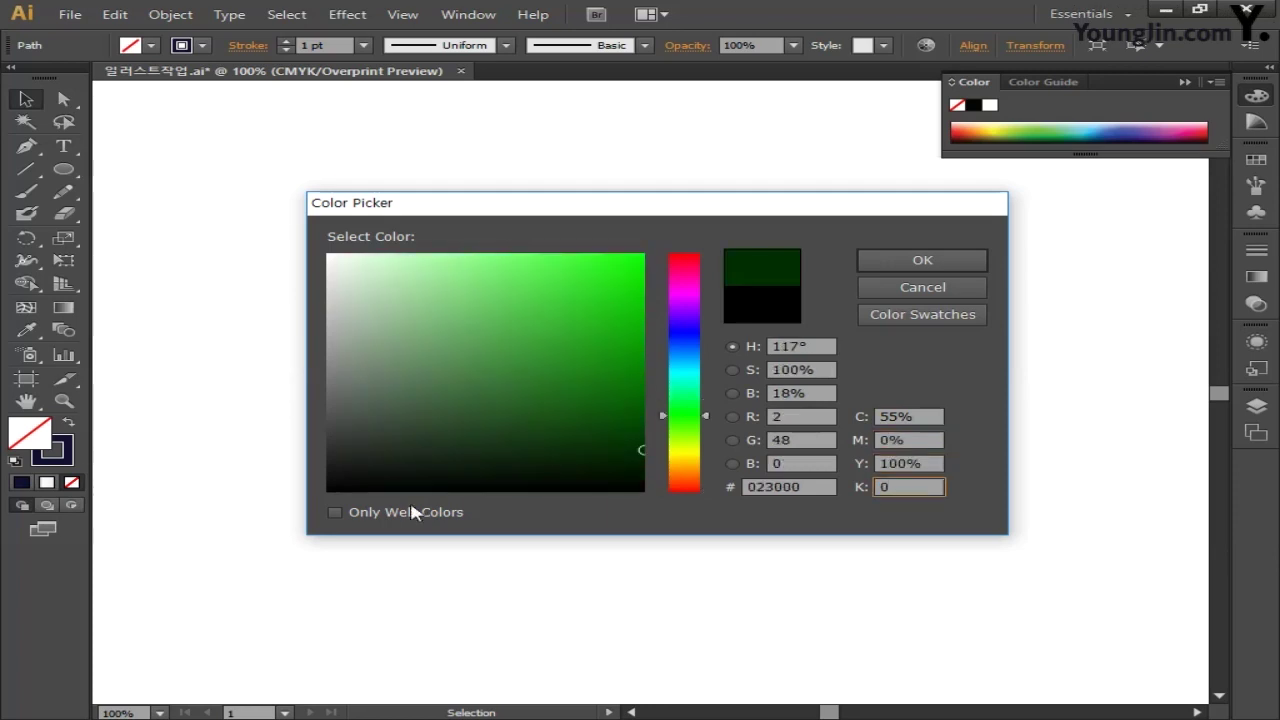
key("Tab")
left_click(880, 262)
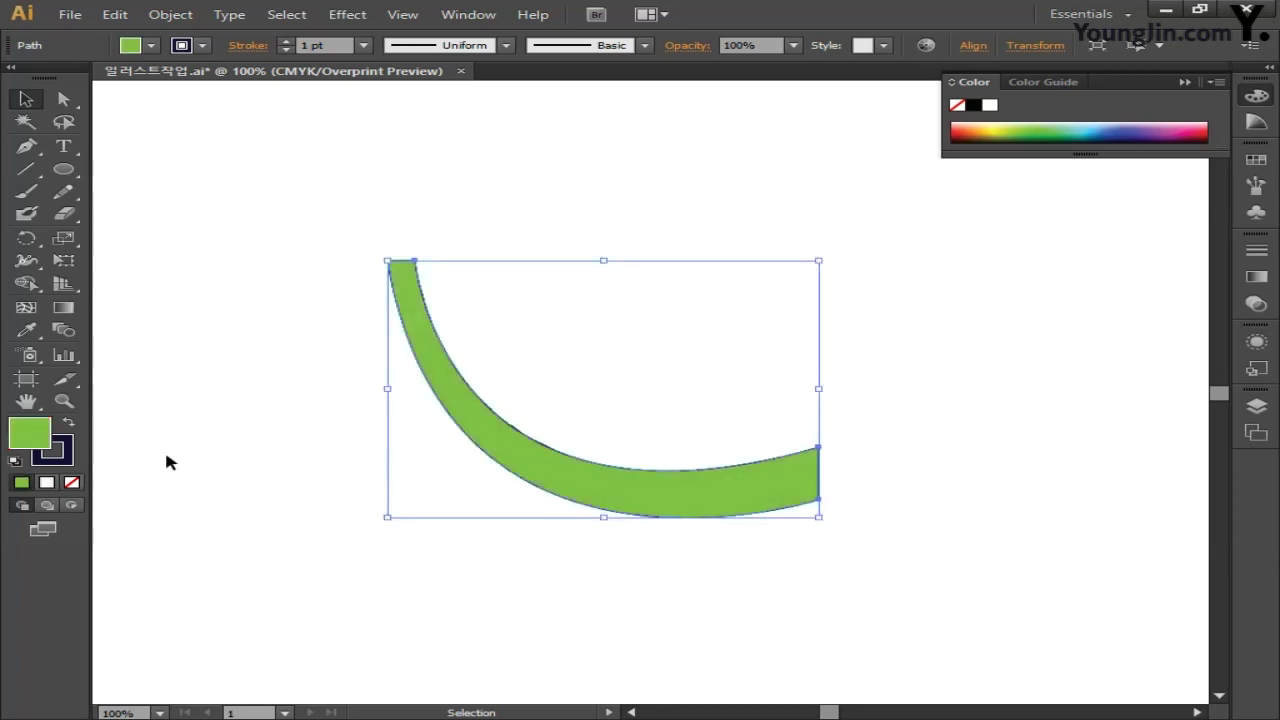
left_click(66, 462)
left_click(71, 482)
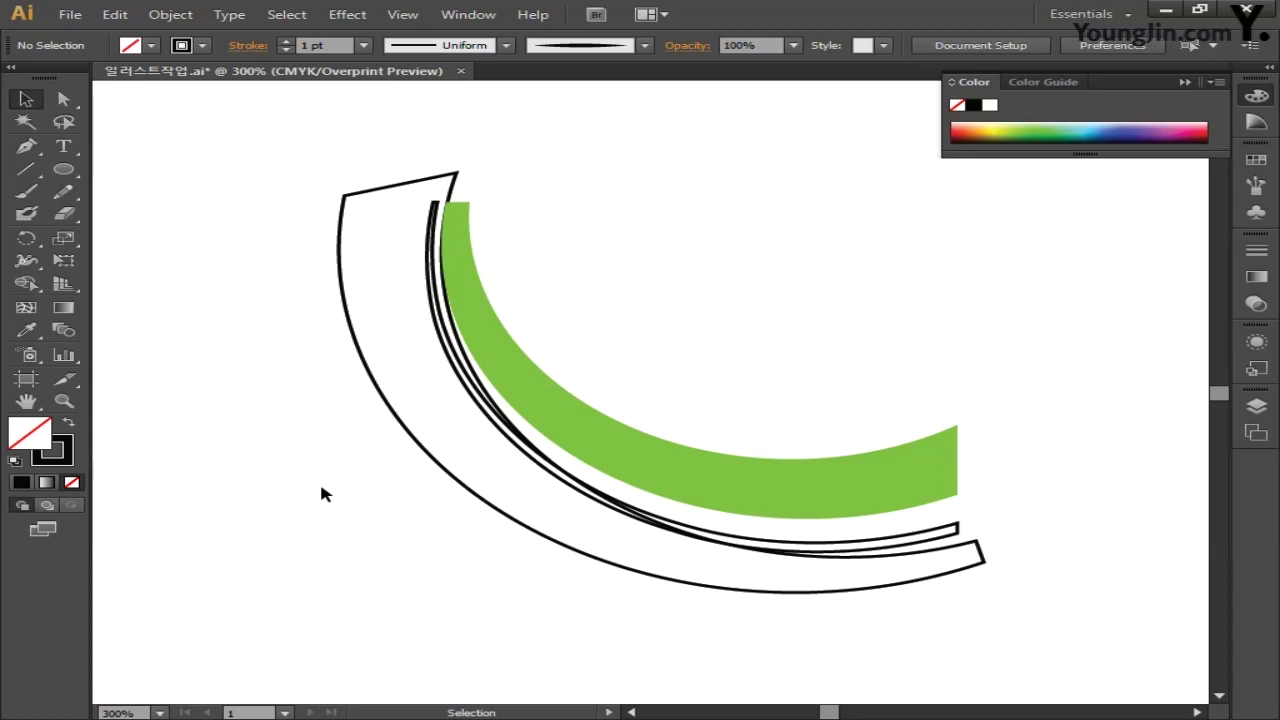
- Fill the thin curved strip below the green band with C 70, M 15, Y 100, K 0 and remove its stroke
left_click(522, 453)
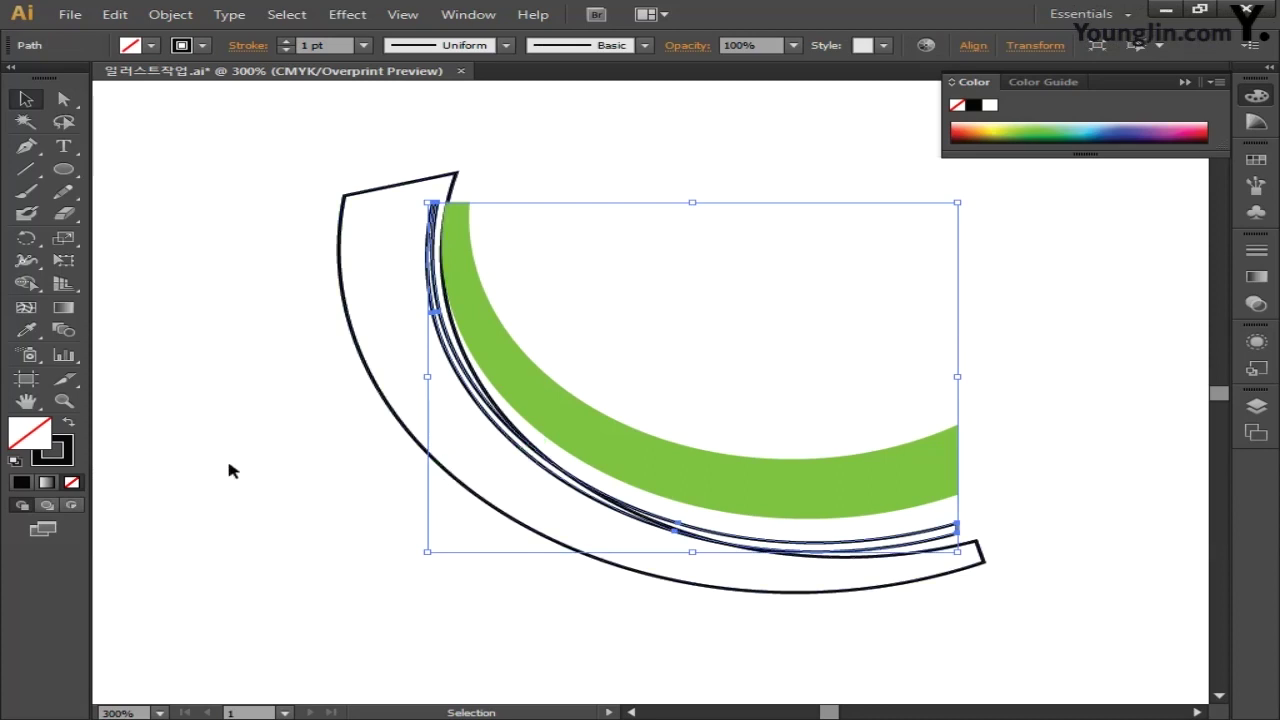
double_click(50, 449)
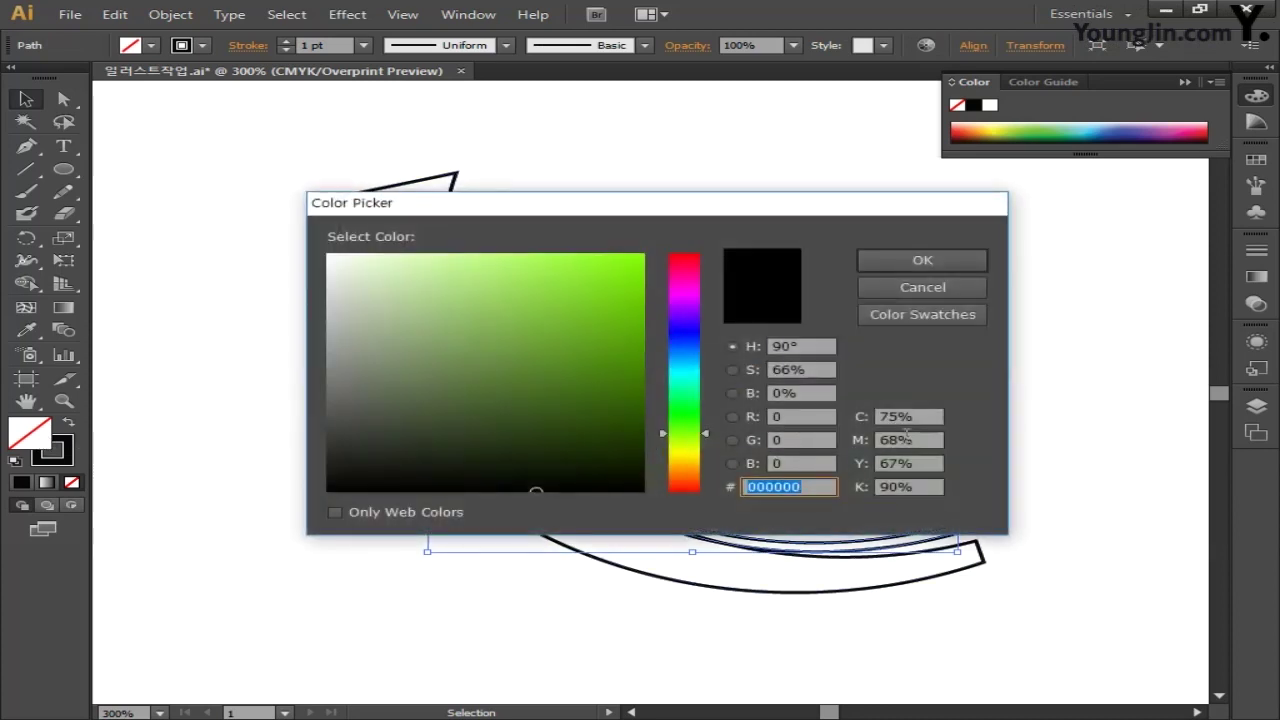
left_click(907, 416)
type("70")
key("Tab")
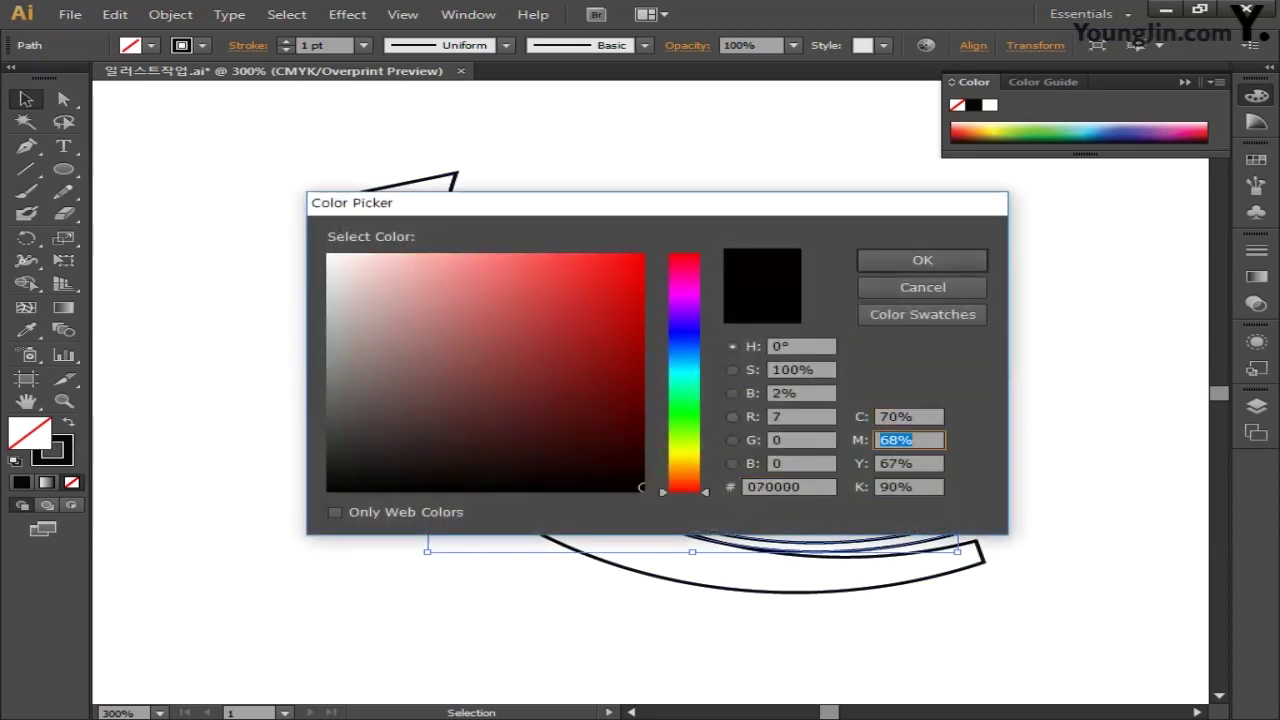
type("15")
key("Tab")
type("100")
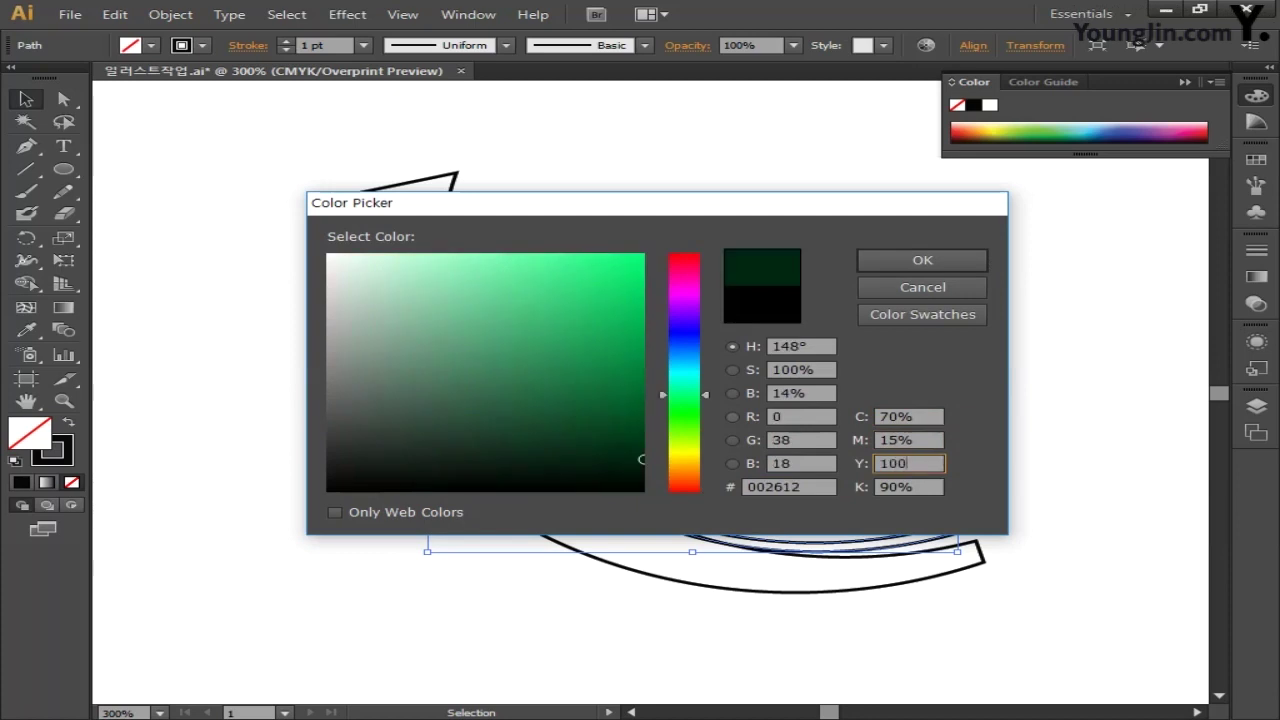
key("Tab")
type("0")
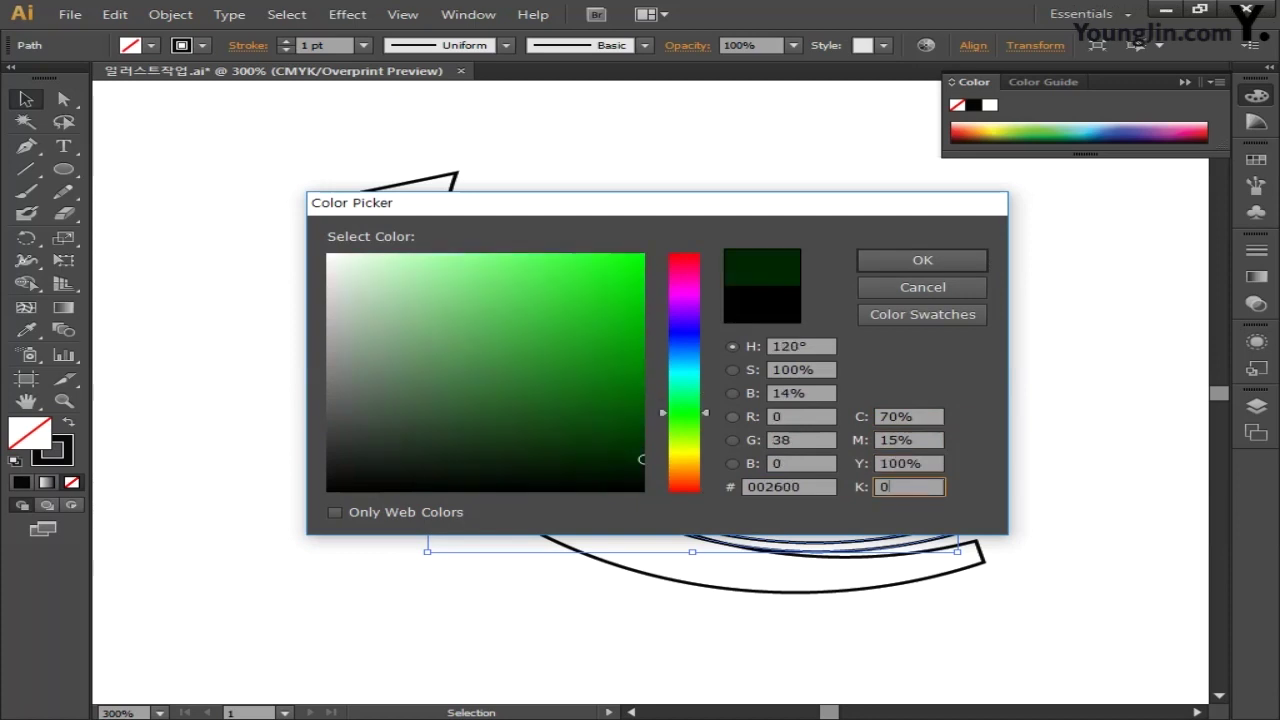
left_click(862, 261)
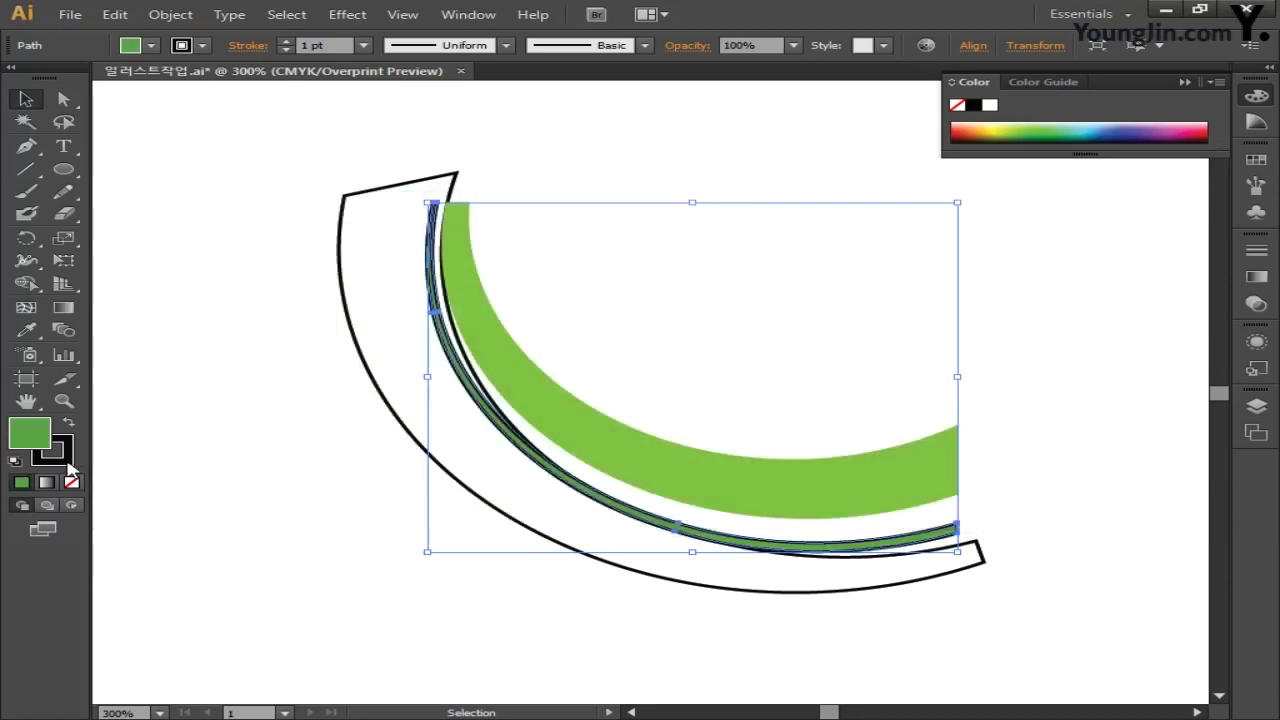
left_click(71, 482)
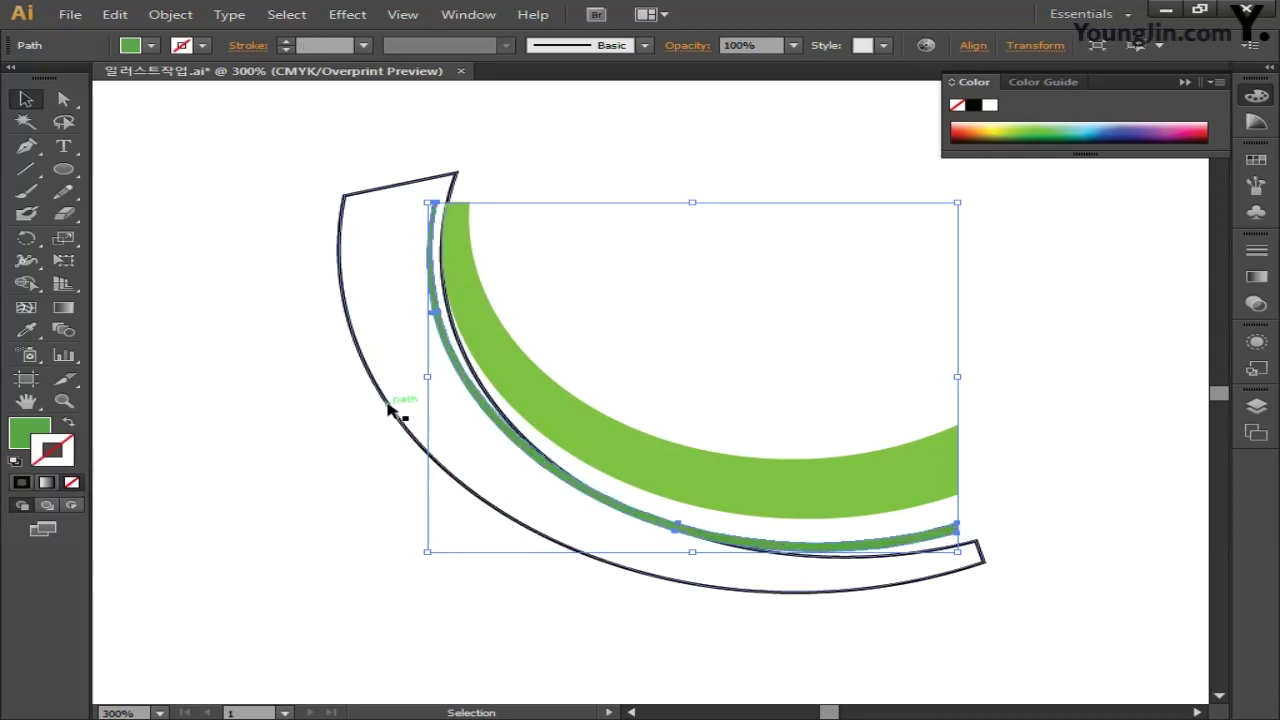
- Fill the wide outer curved band with C 15, M 0, Y 35, K 0 and remove its stroke
left_click(392, 416)
double_click(28, 436)
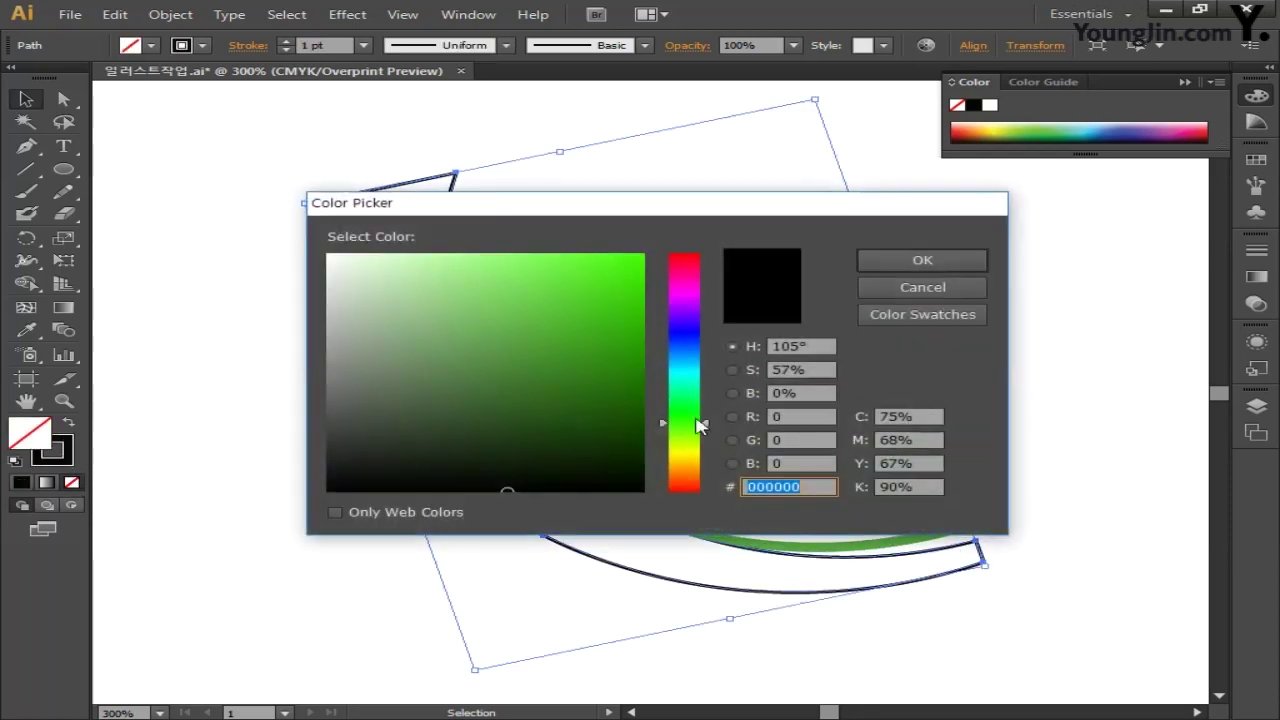
left_click(924, 420)
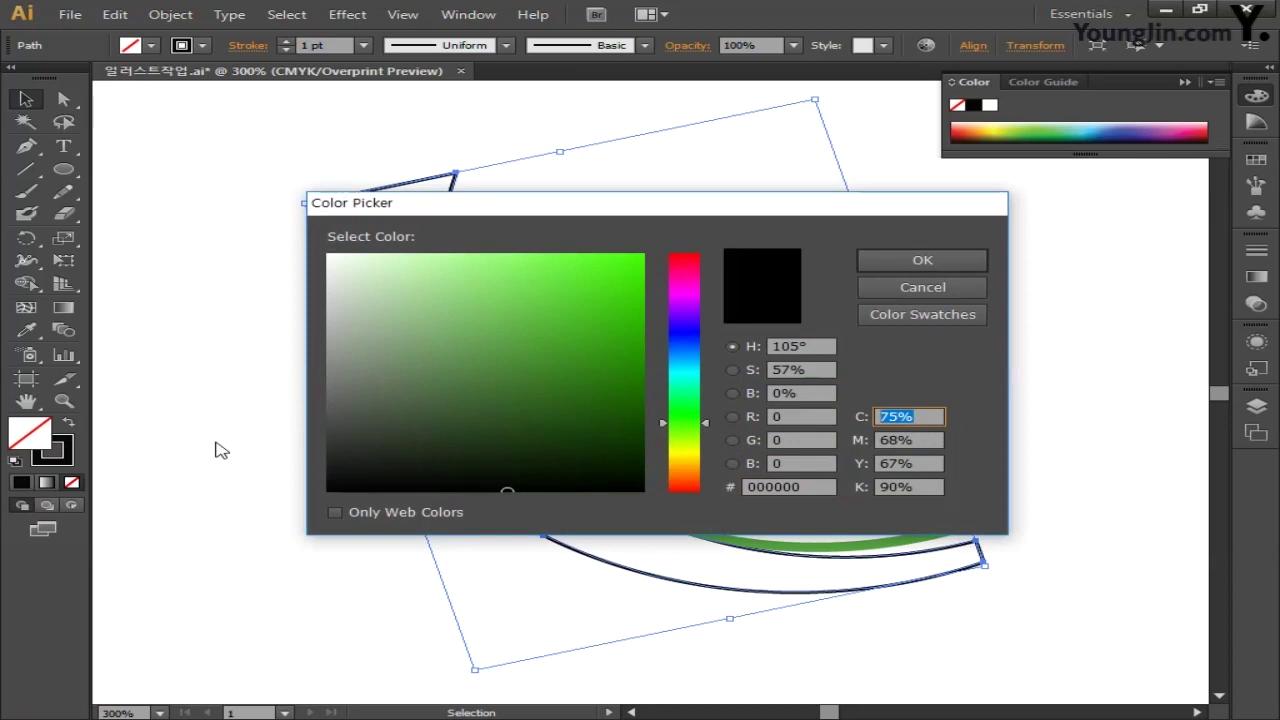
type("15")
key("Tab")
type("0")
key("Tab")
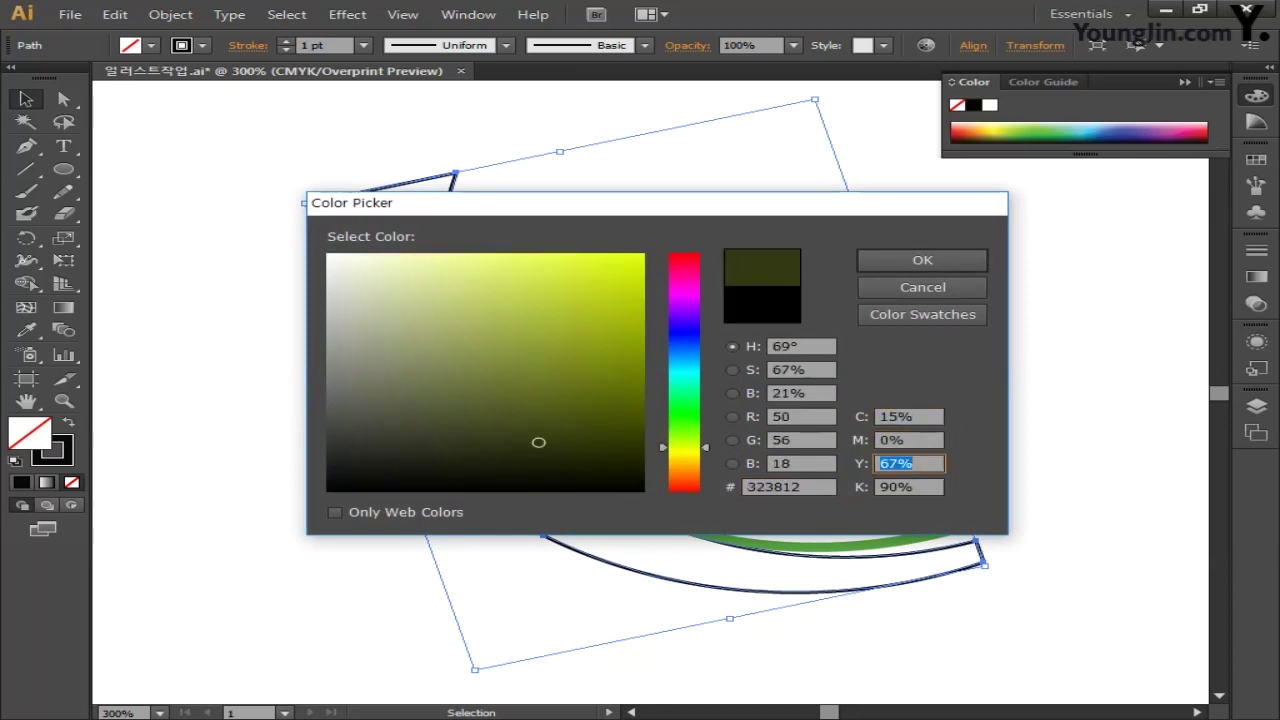
type("35")
key("Tab")
type("0")
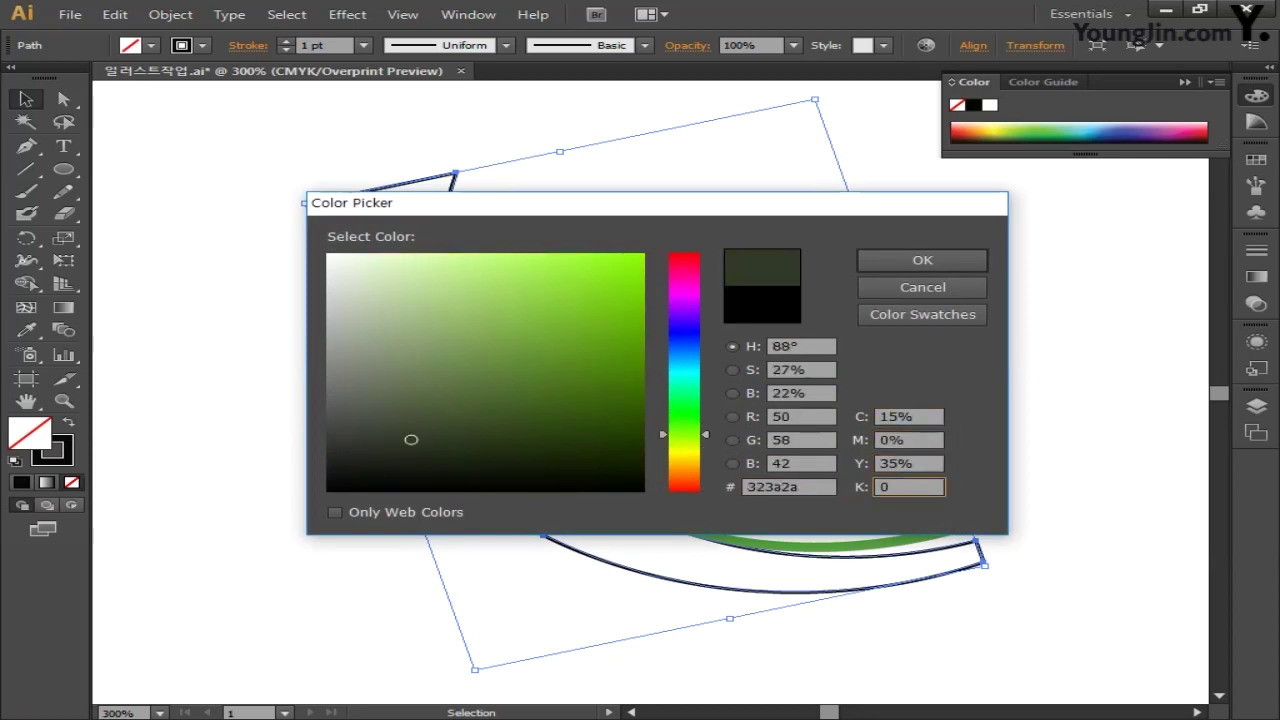
key("Return")
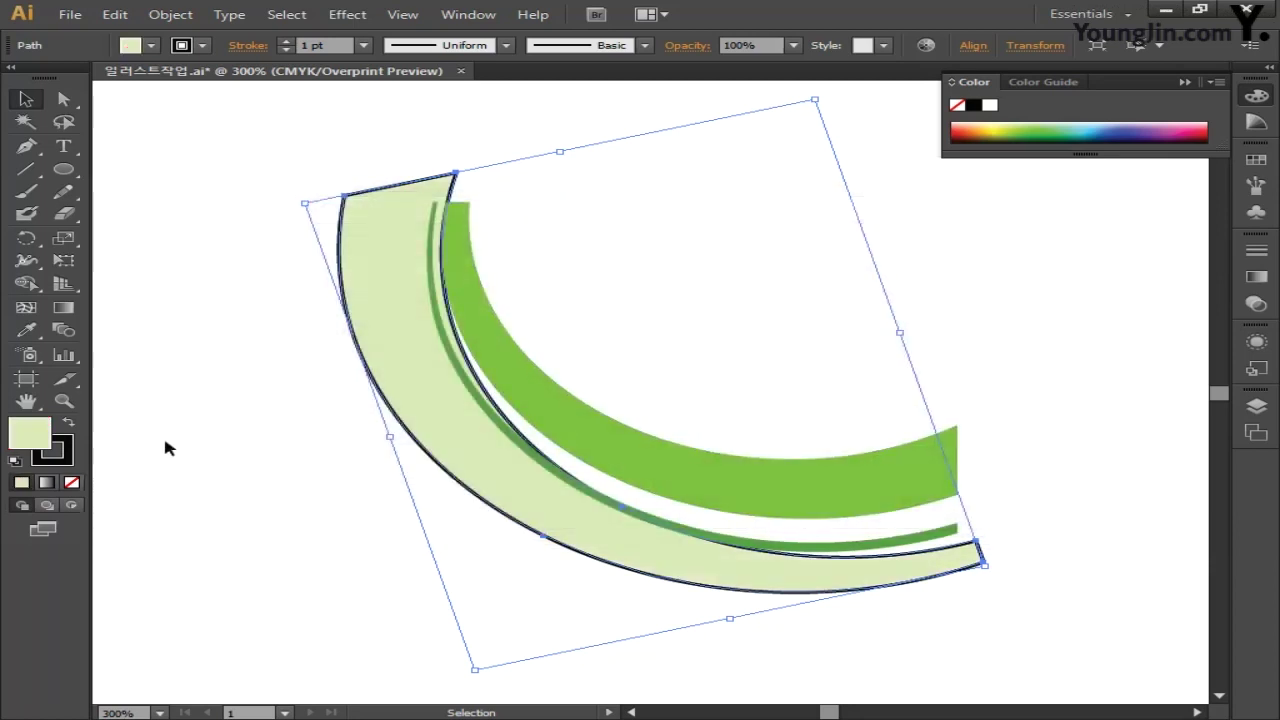
left_click(66, 462)
left_click(71, 482)
left_click(243, 482)
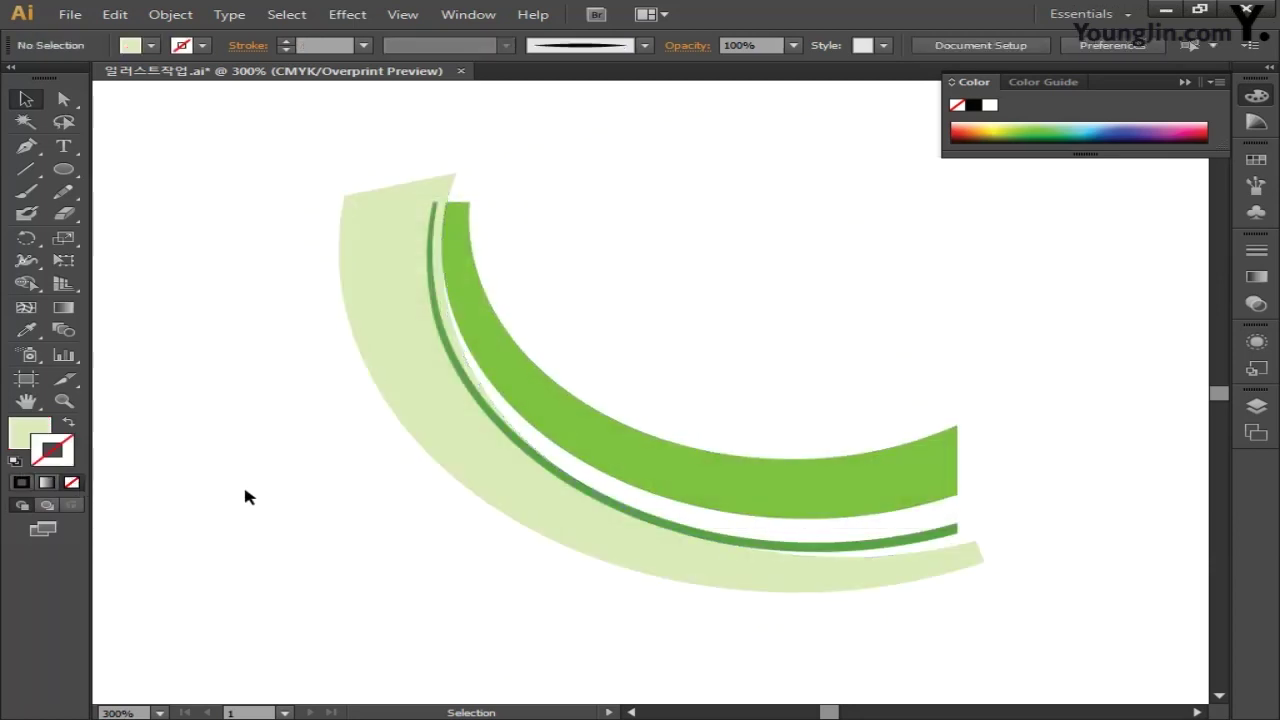
- Select all three green curved bands together
left_click_drag(275, 157, 1043, 630)
key("ctrl")
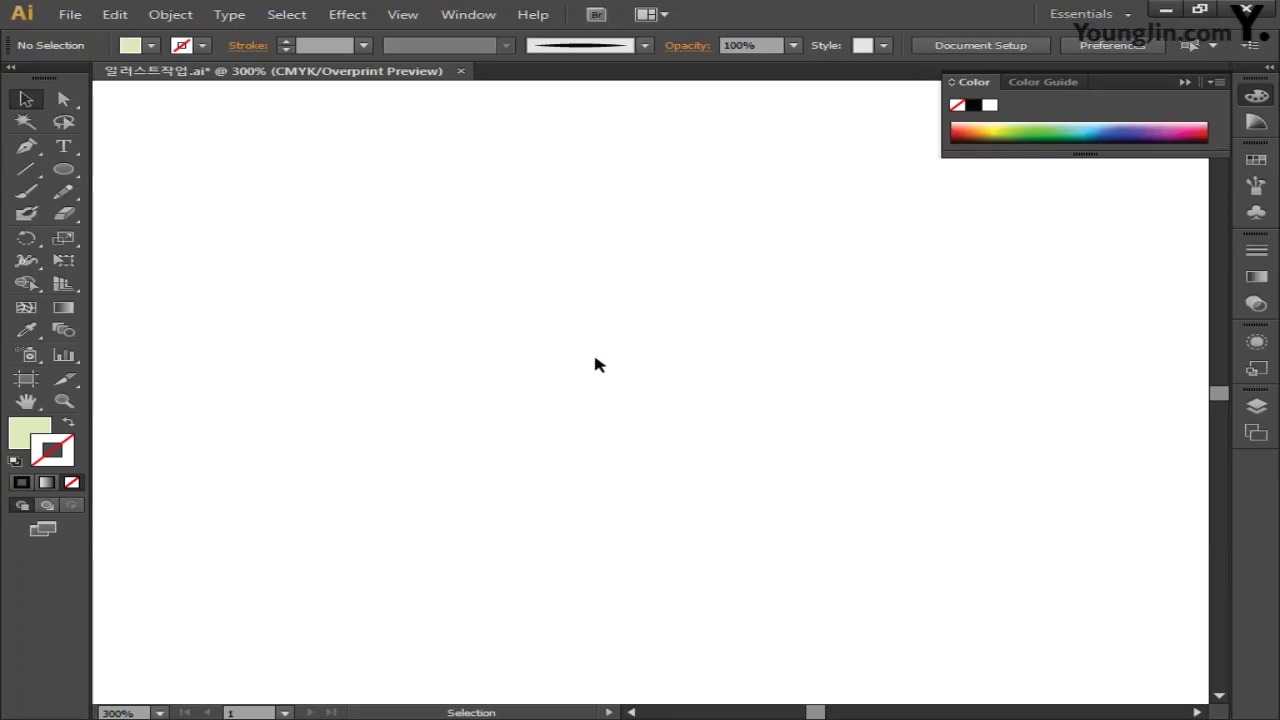
- Set up the Pen tool with no fill and a near-black stroke, #0e0f0b, on an empty area
left_click(26, 147)
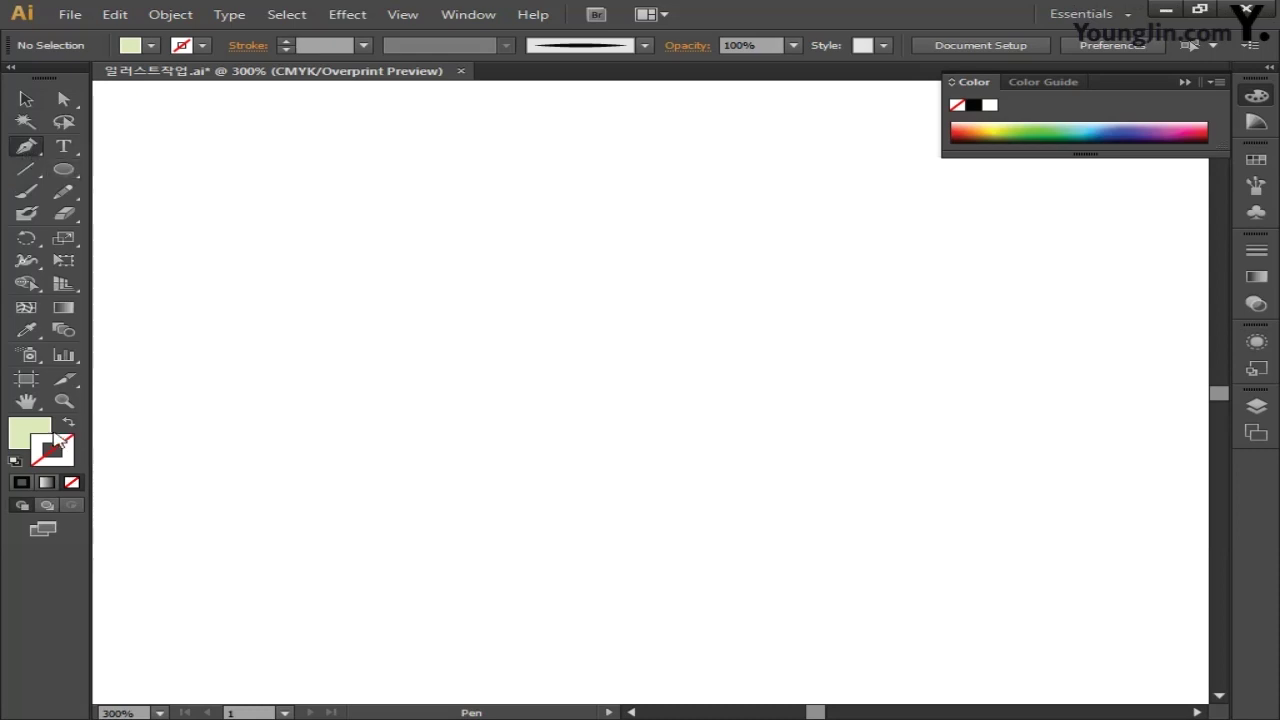
left_click(30, 432)
left_click(72, 482)
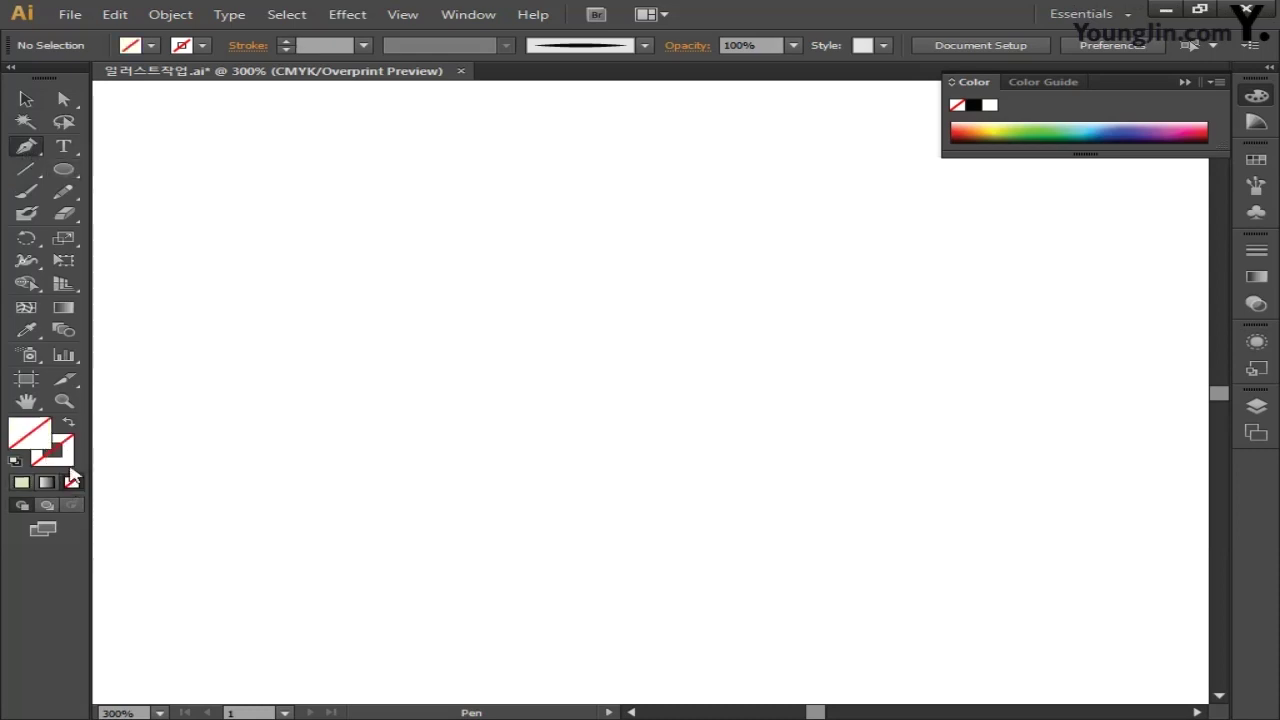
double_click(76, 468)
left_click(426, 471)
left_click(423, 477)
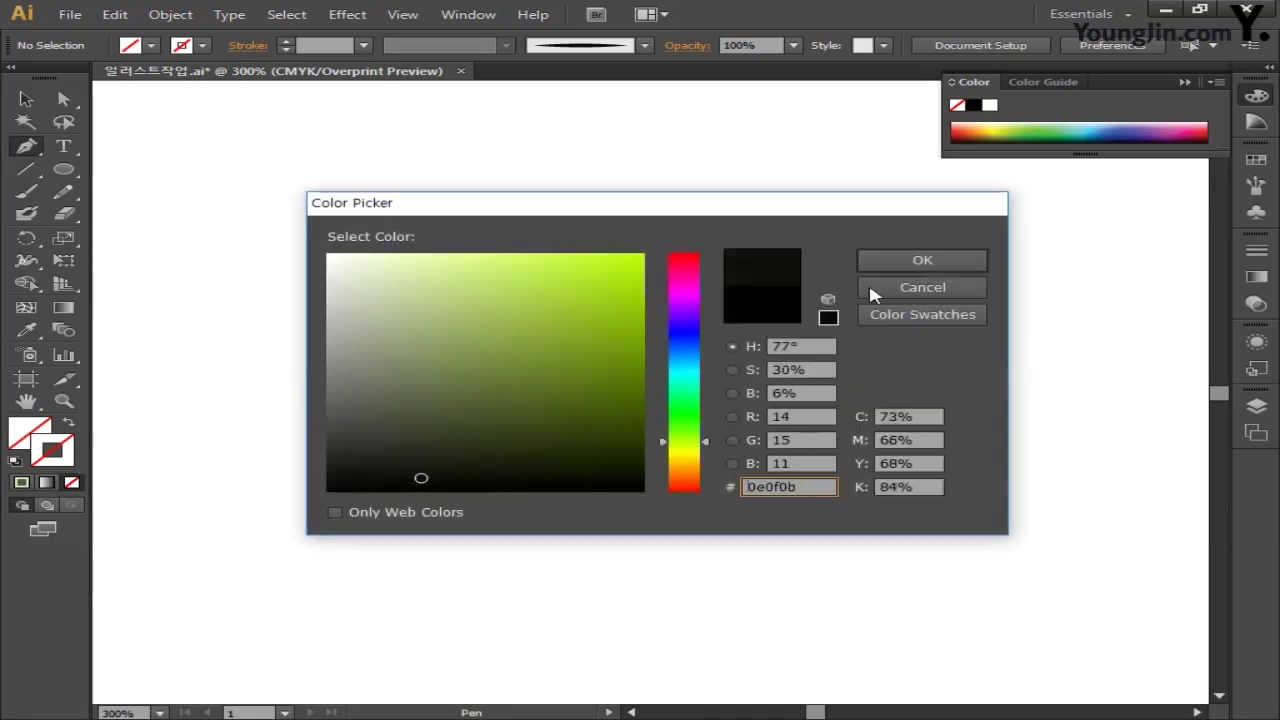
left_click(912, 261)
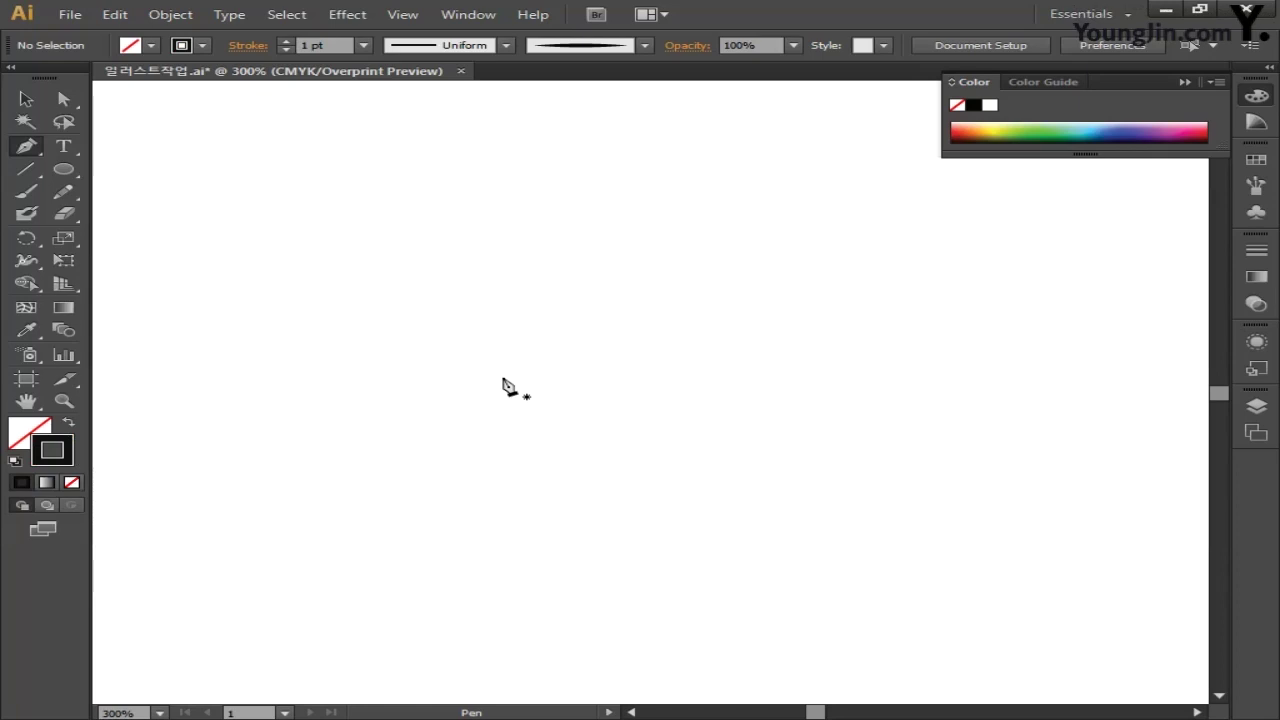
- Draw an open, straight-segmented path outlining a diagonal stem with a short cut end and an angular coil turning inward
left_click(308, 269)
left_click(451, 441)
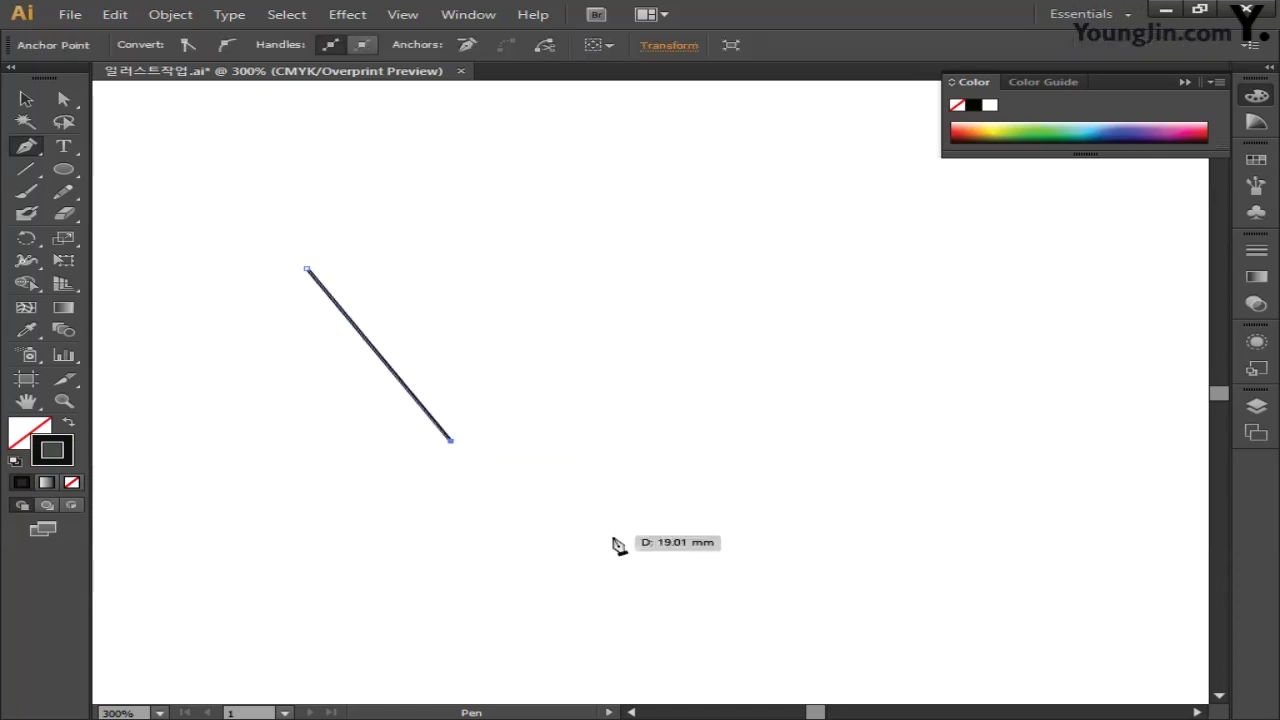
left_click(748, 568)
left_click(780, 518)
left_click(531, 354)
left_click(643, 229)
left_click(836, 294)
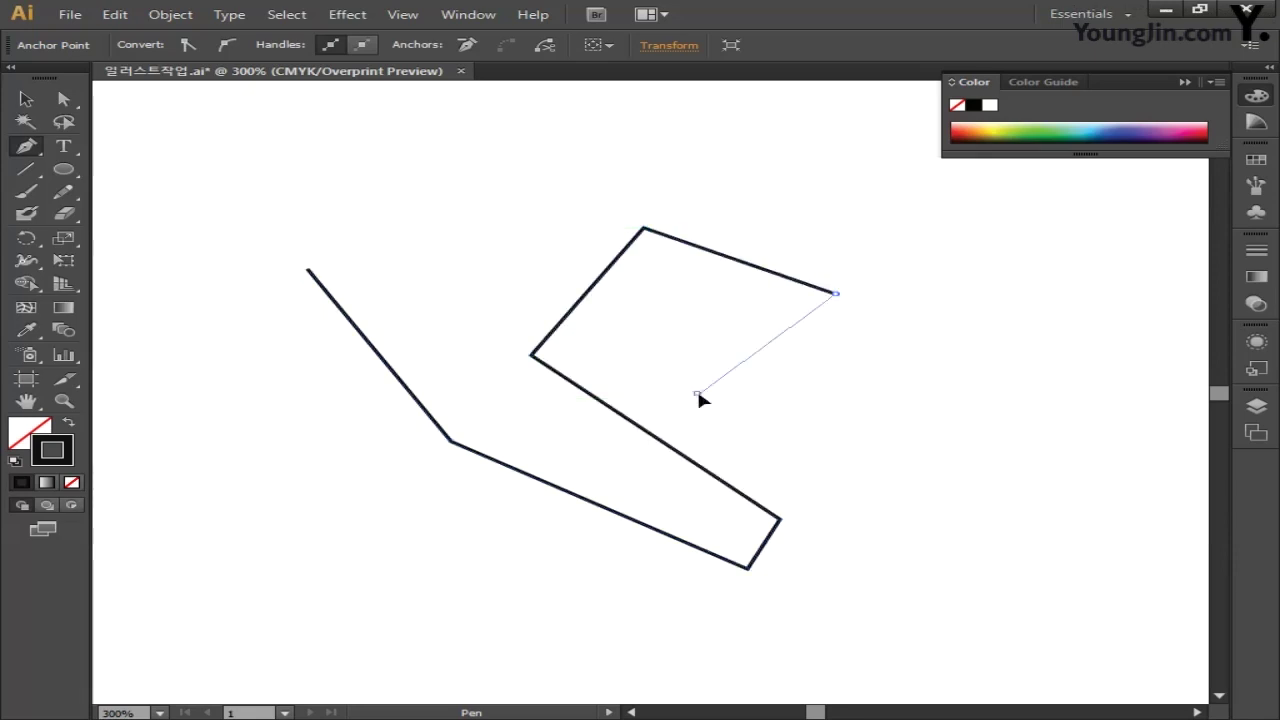
left_click(698, 393)
left_click(660, 313)
left_click(753, 299)
- Convert the path's corner anchors into smooth curves to form a rounded spiral, extending its inner end with another curved segment
left_click(64, 99)
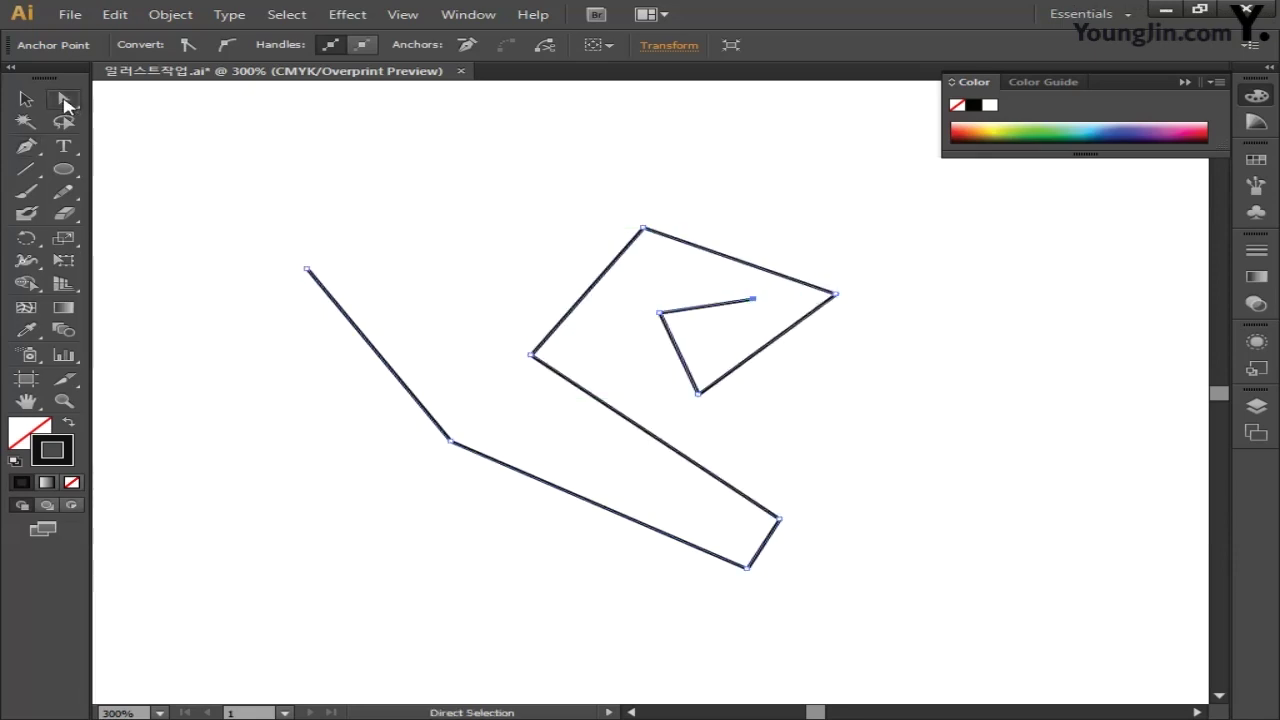
left_click(25, 146)
left_click_drag(232, 178, 926, 628)
left_click_drag(452, 442, 492, 497)
left_click_drag(531, 355, 509, 243)
left_click_drag(643, 228, 700, 218)
left_click_drag(836, 293, 846, 353)
left_click_drag(699, 394, 614, 382)
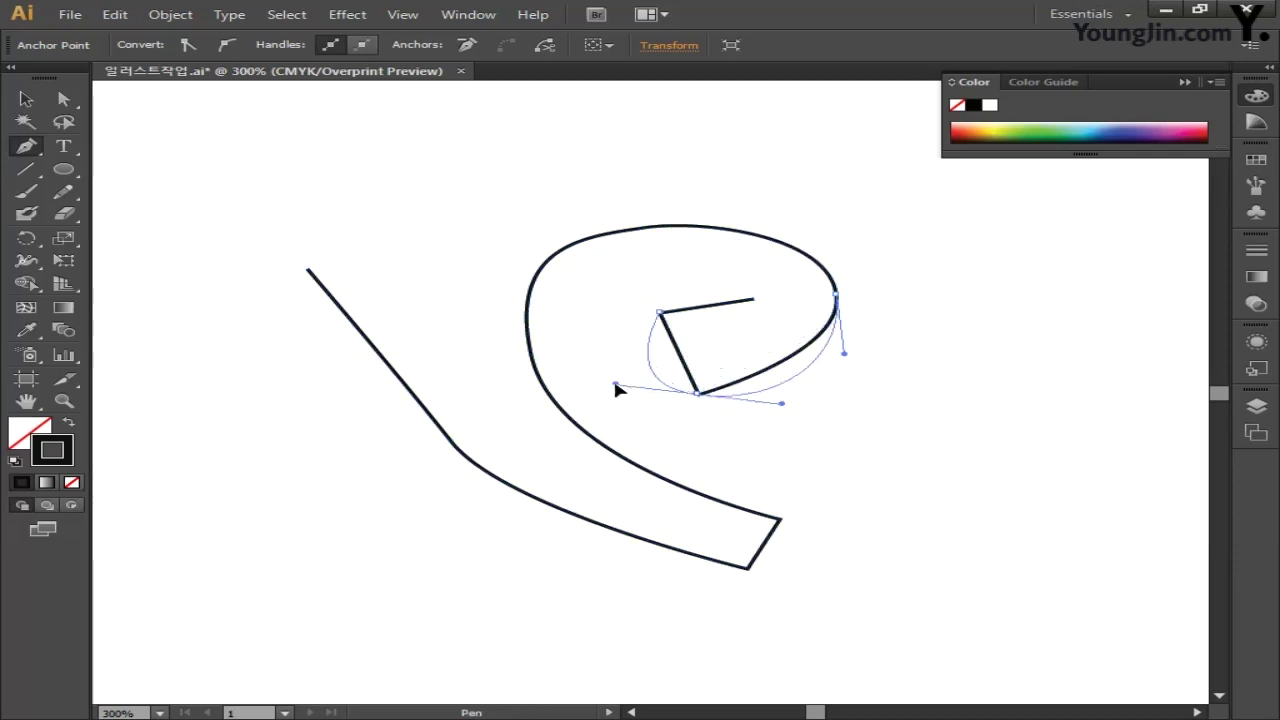
left_click_drag(660, 313, 792, 297)
left_click_drag(722, 367, 684, 374)
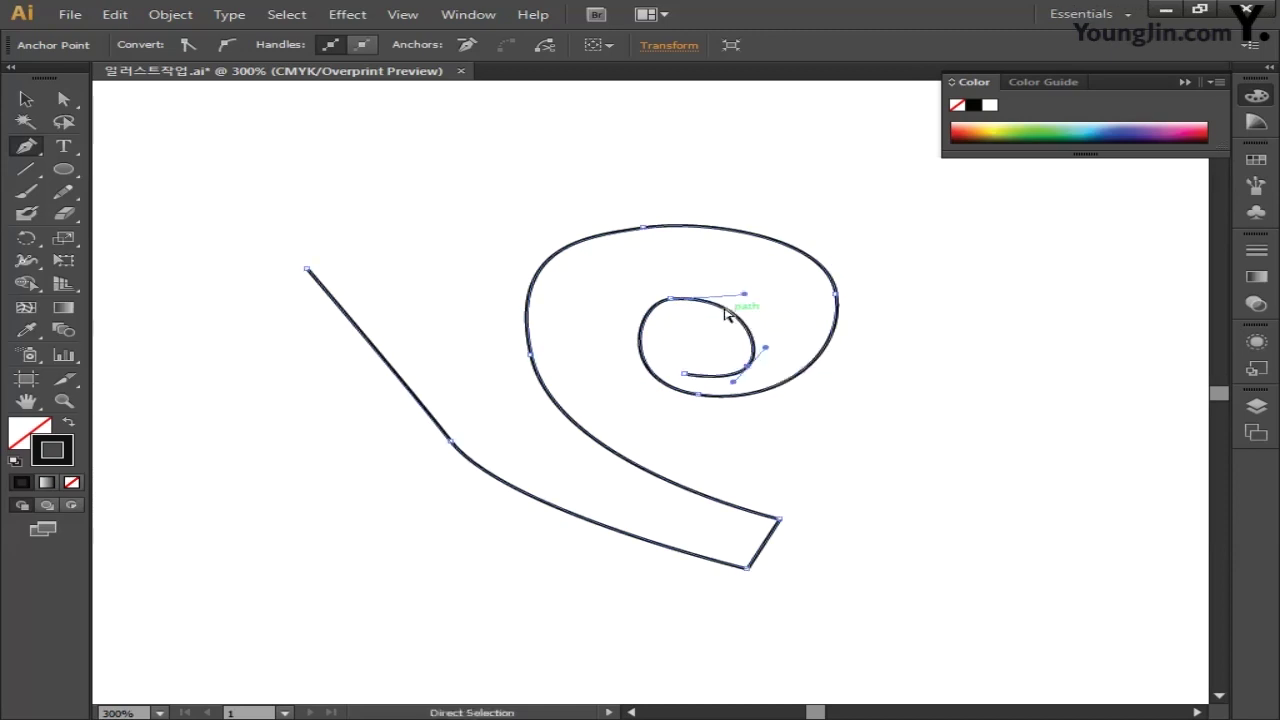
- Tighten the spiral's outer loop by moving its anchors and handles inward, and widen the stem's short cut end
left_click_drag(737, 296, 774, 292)
left_click_drag(698, 394, 689, 397)
left_click_drag(837, 293, 792, 292)
mouse_move(647, 233)
left_mouse_down()
mouse_move(631, 254)
mouse_move(546, 269)
mouse_move(657, 240)
left_mouse_up()
left_click_drag(784, 233, 783, 256)
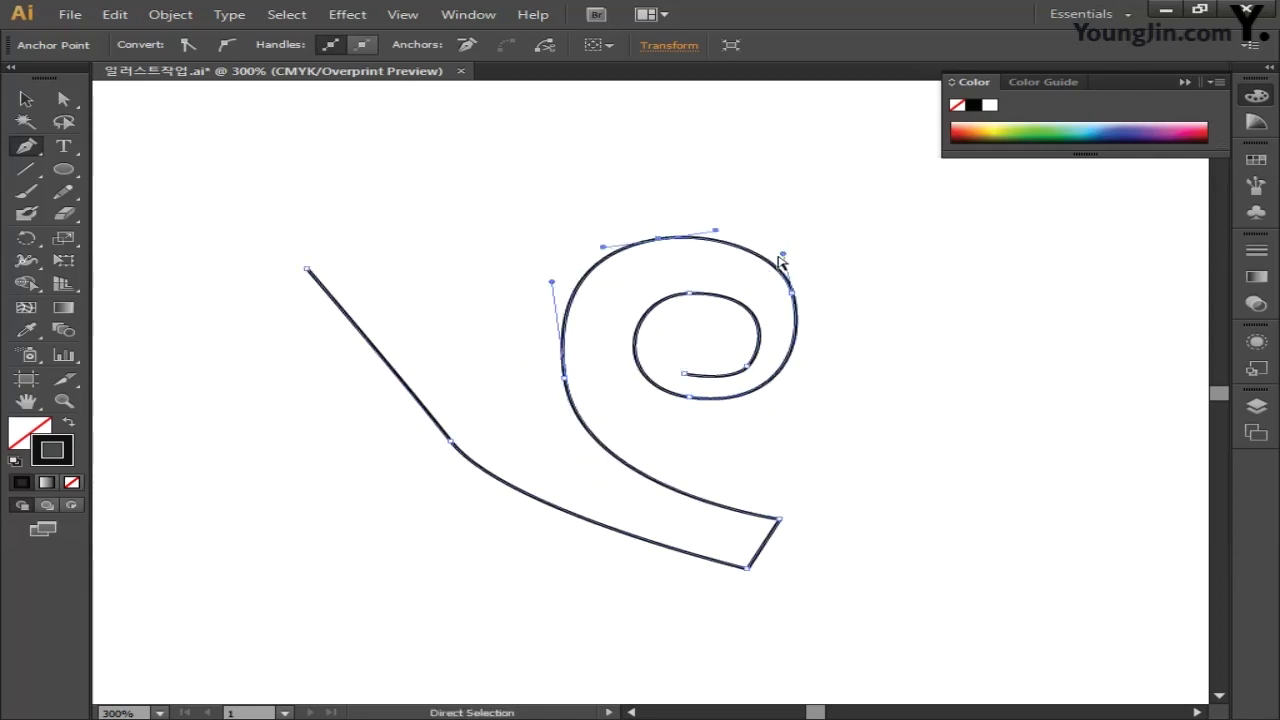
mouse_move(780, 519)
left_mouse_down()
mouse_move(817, 465)
mouse_move(795, 500)
left_mouse_up()
left_click(792, 290)
left_click(674, 250)
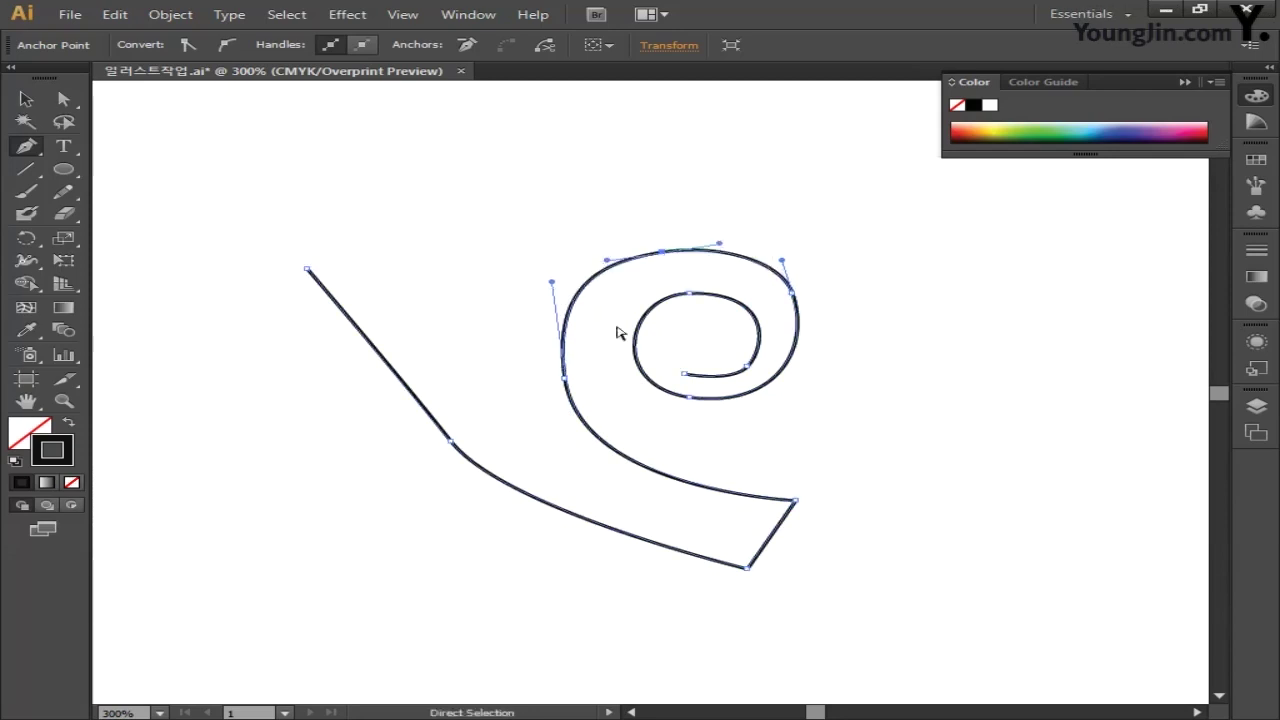
left_click_drag(551, 283, 563, 293)
- Reshape the stem's lower edge and bend its straight upper-left segment into a smooth curve
left_click(495, 478)
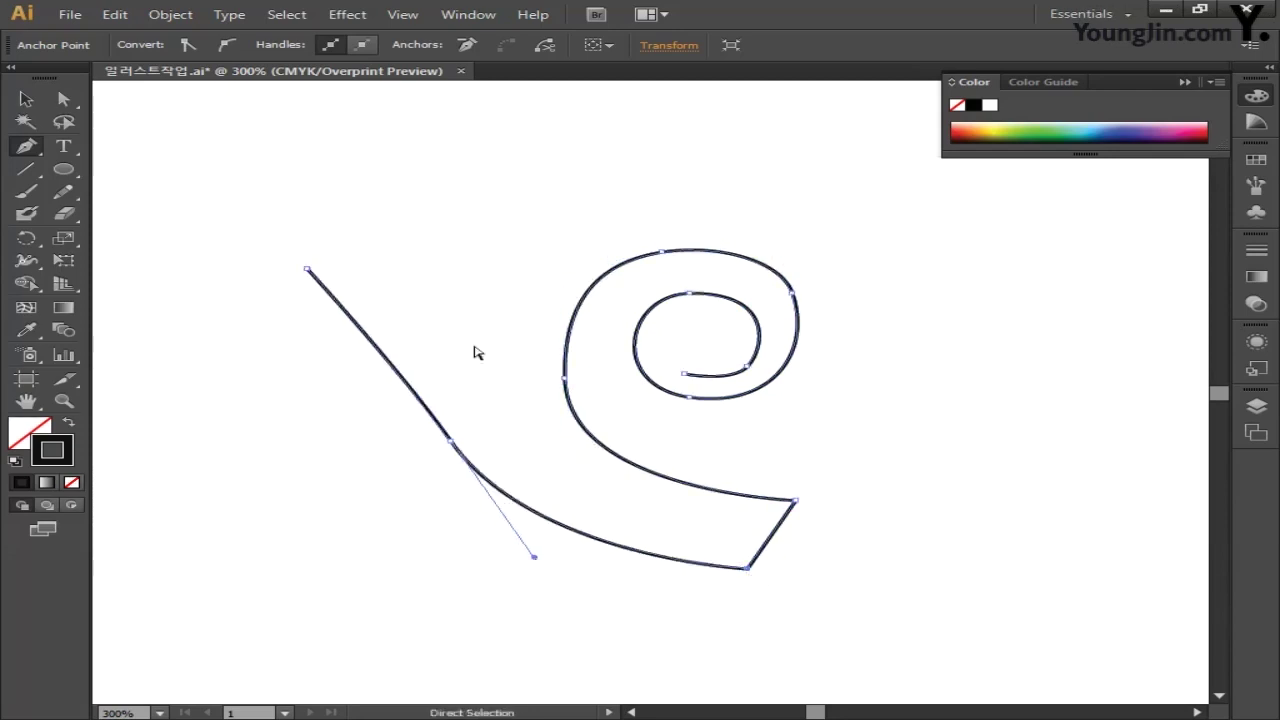
left_click_drag(380, 355, 437, 339)
left_click_drag(468, 430, 477, 424)
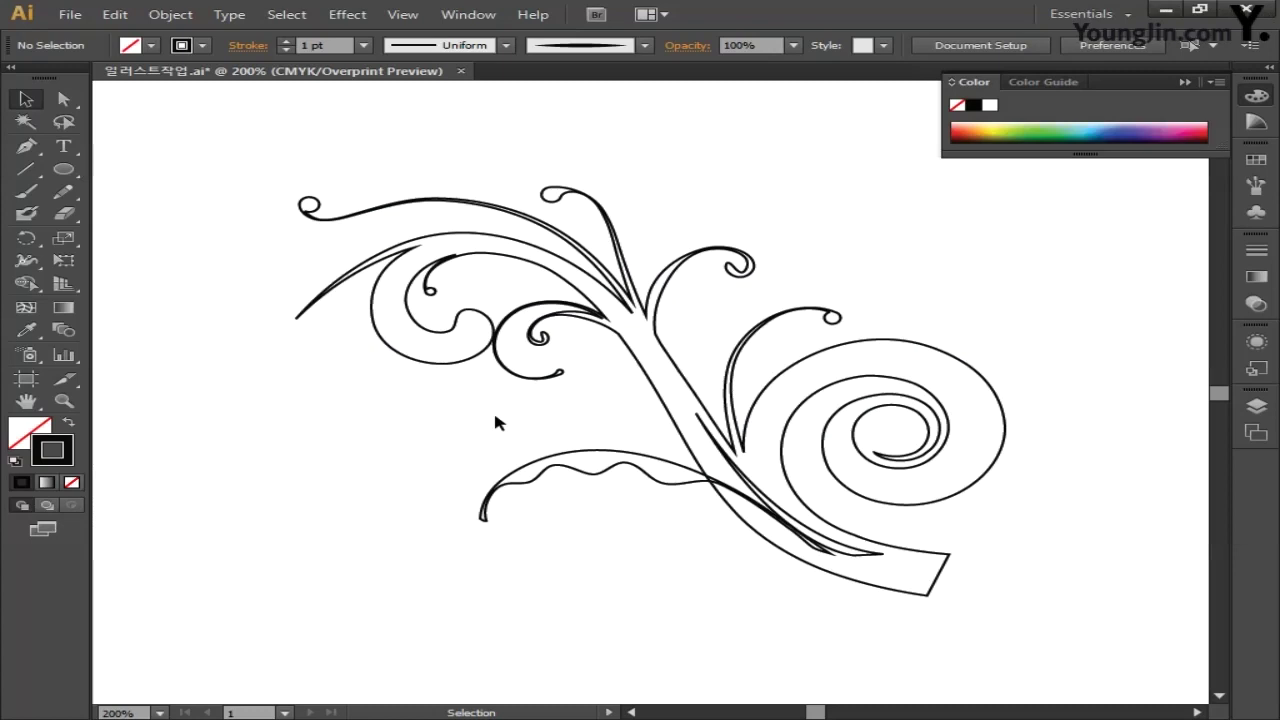
- Fill the large floral scroll with C 40, M 0, Y 100, K 0 and remove its stroke
left_click(520, 378)
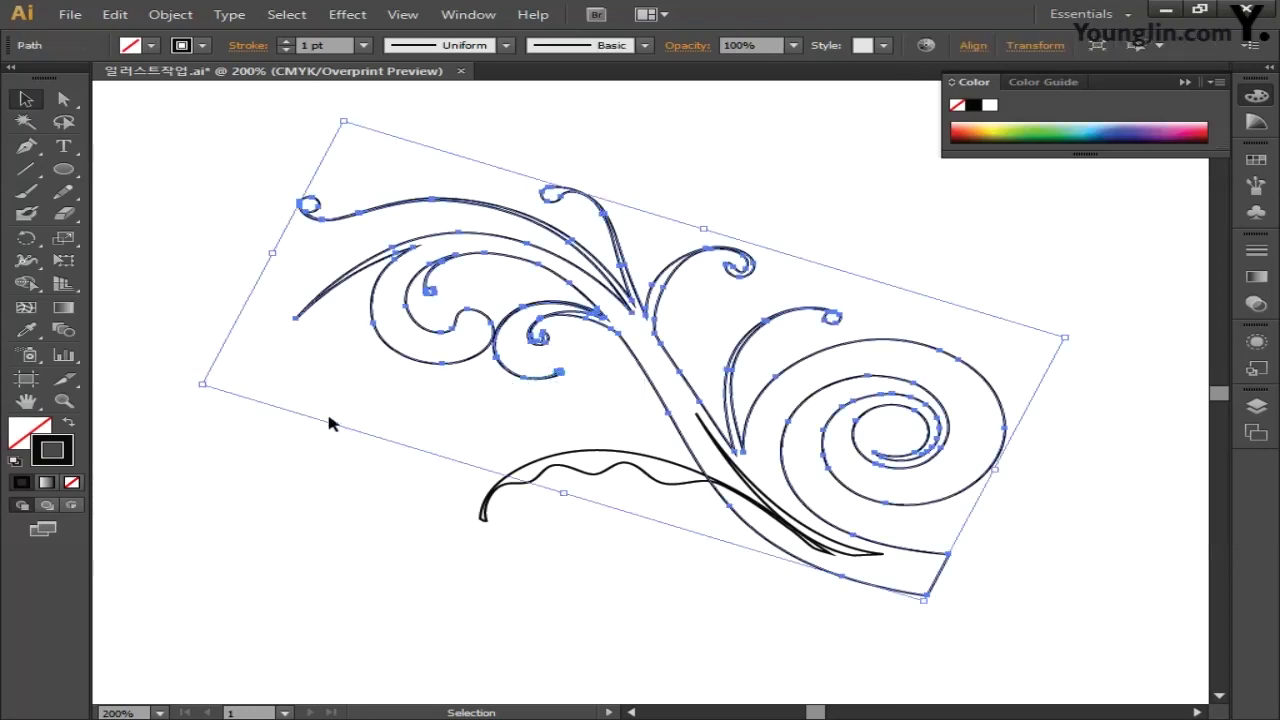
double_click(28, 432)
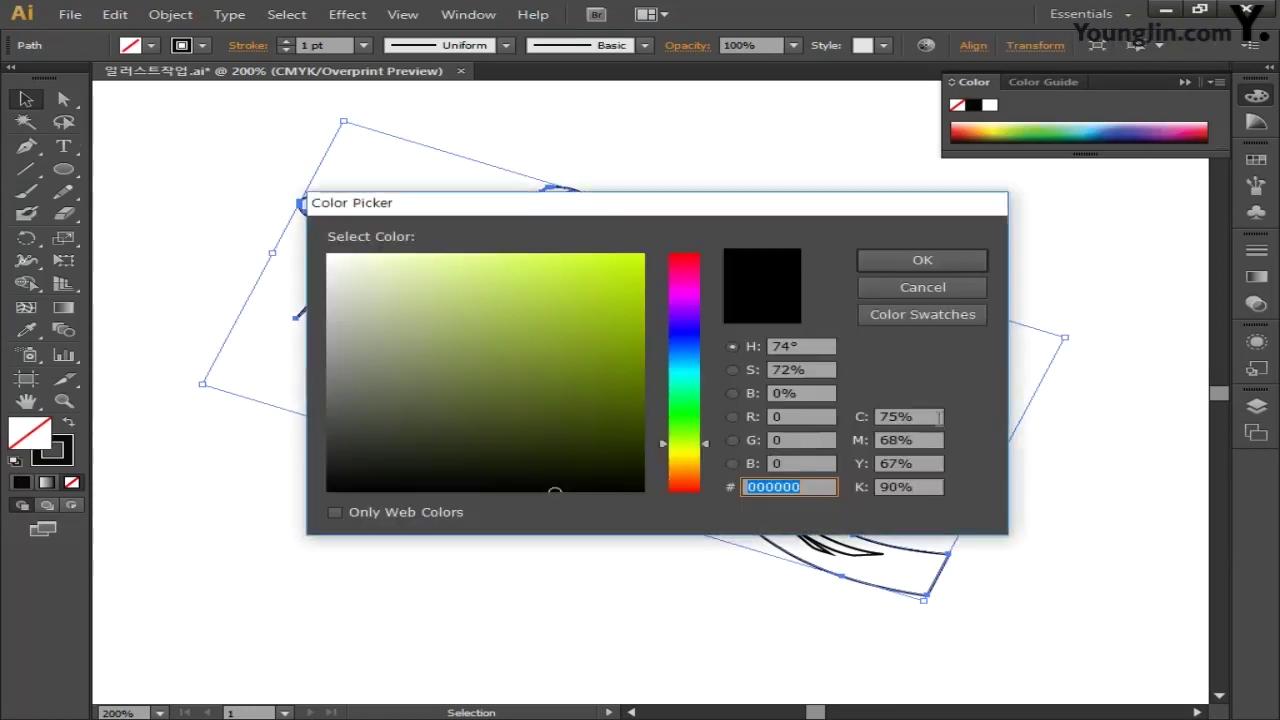
key("Tab")
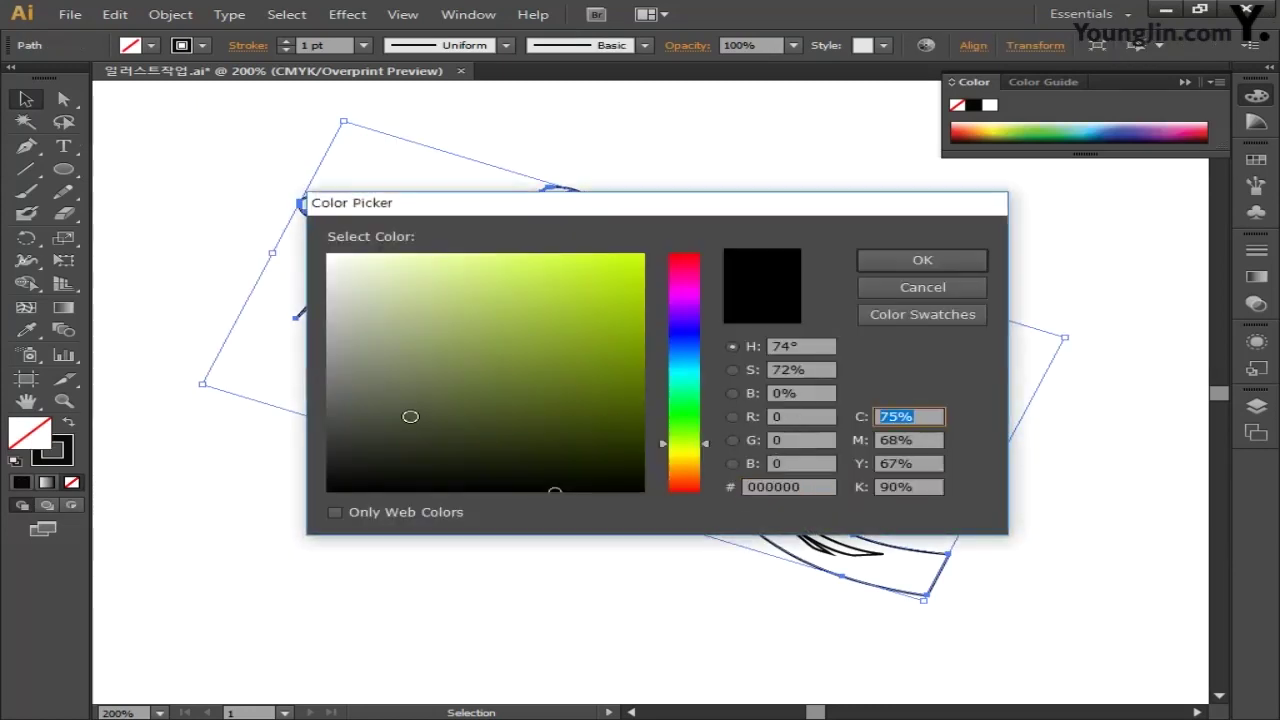
type("40")
key("Tab")
type("0")
key("Tab")
type("1")
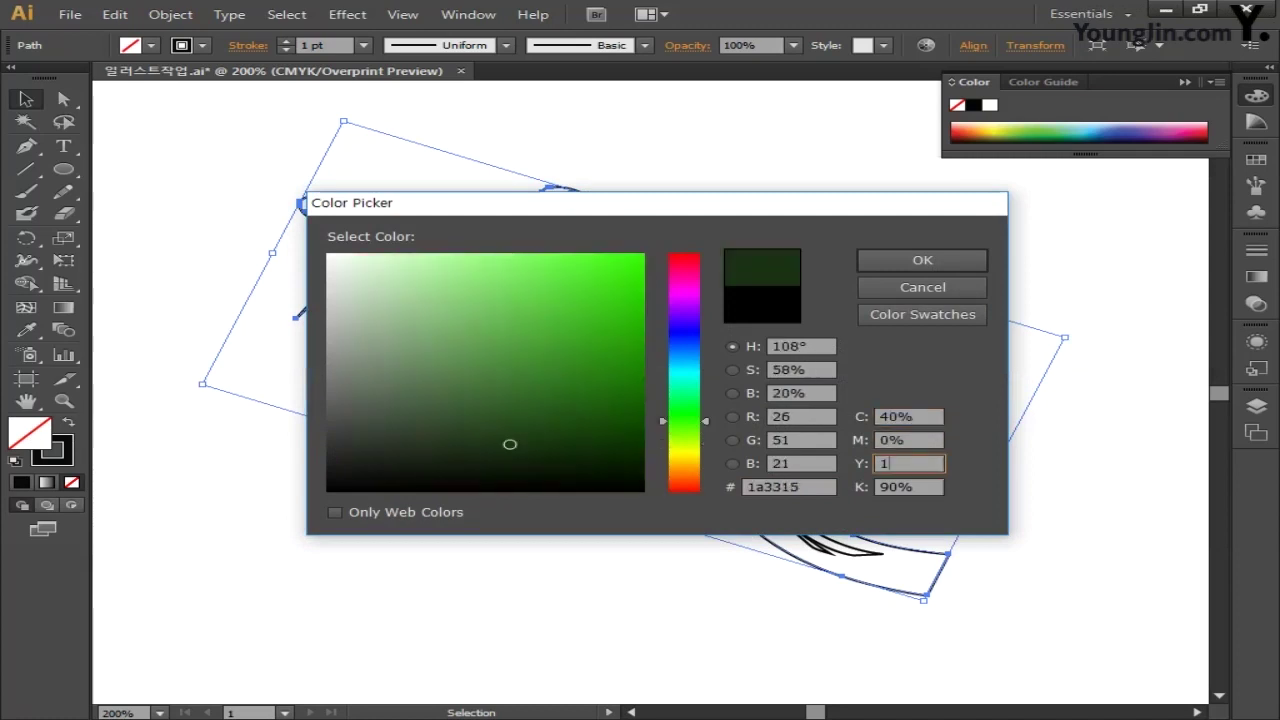
type("00")
key("Tab")
type("0")
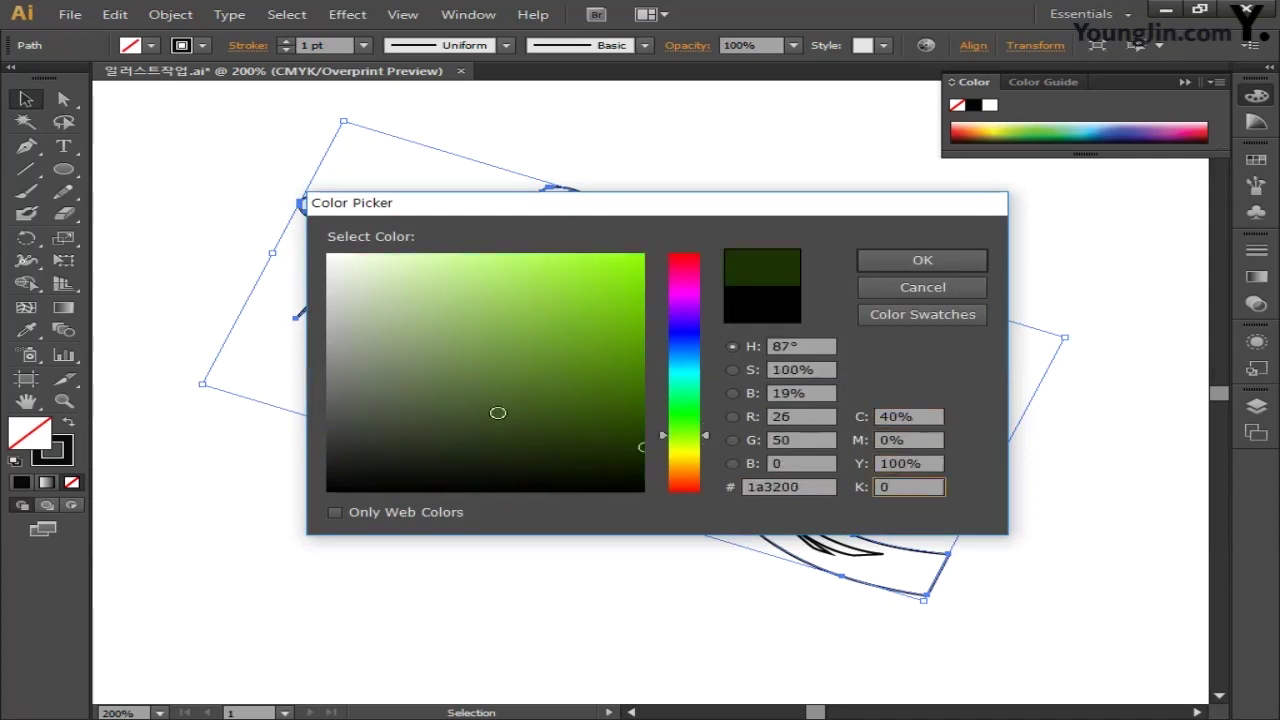
left_click(887, 266)
left_click(64, 460)
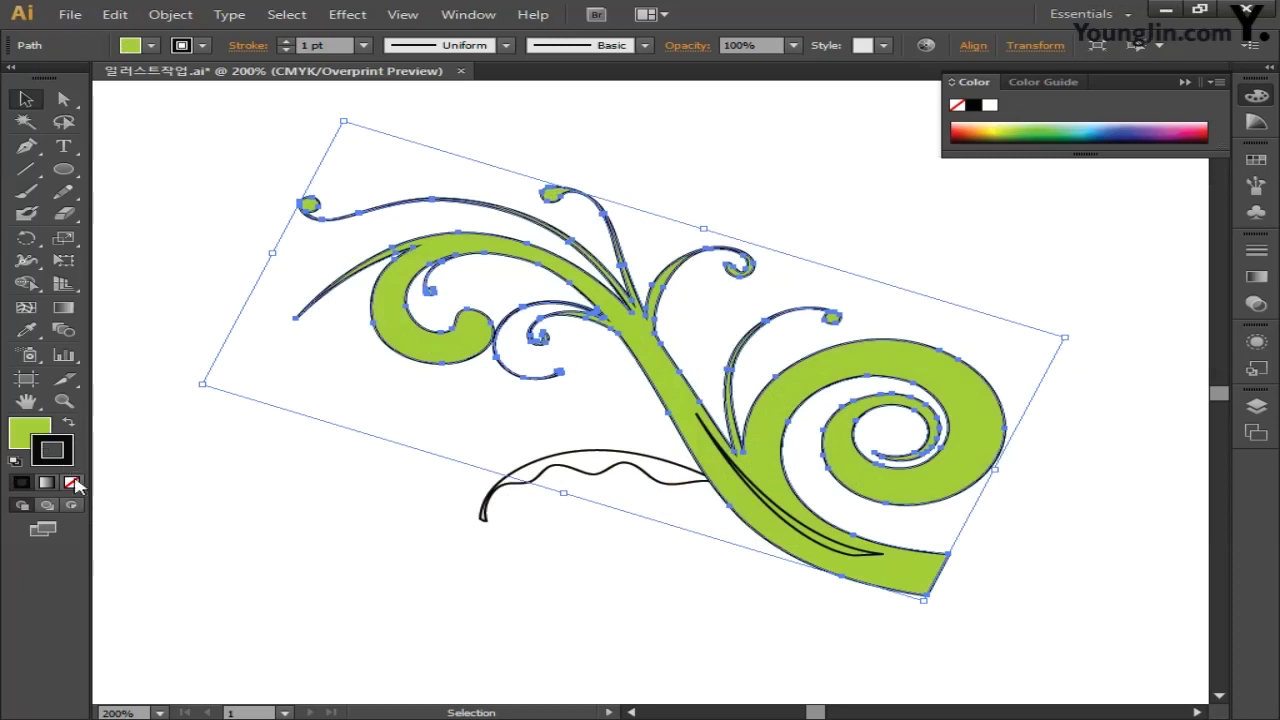
left_click(71, 482)
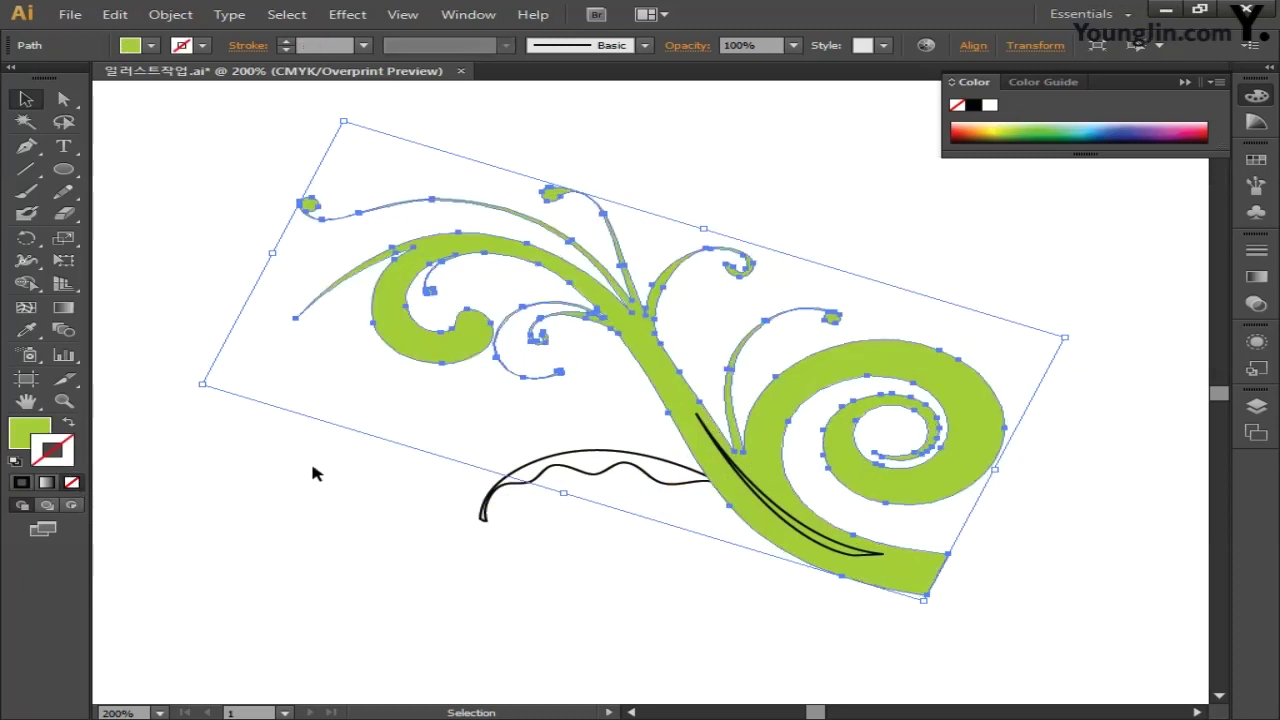
left_click(470, 515)
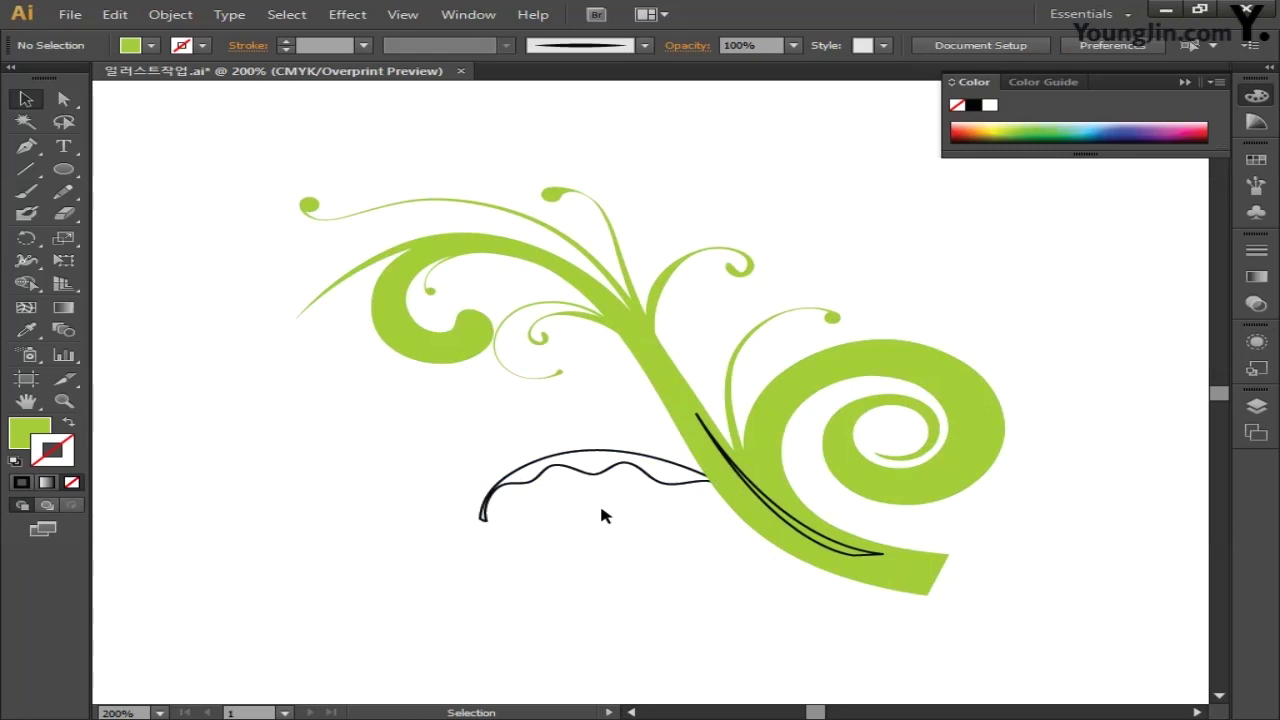
- Fill the narrow highlight shape on the scroll's stem with C 20, M 0, Y 90, K 0 and remove its stroke
left_click(771, 510)
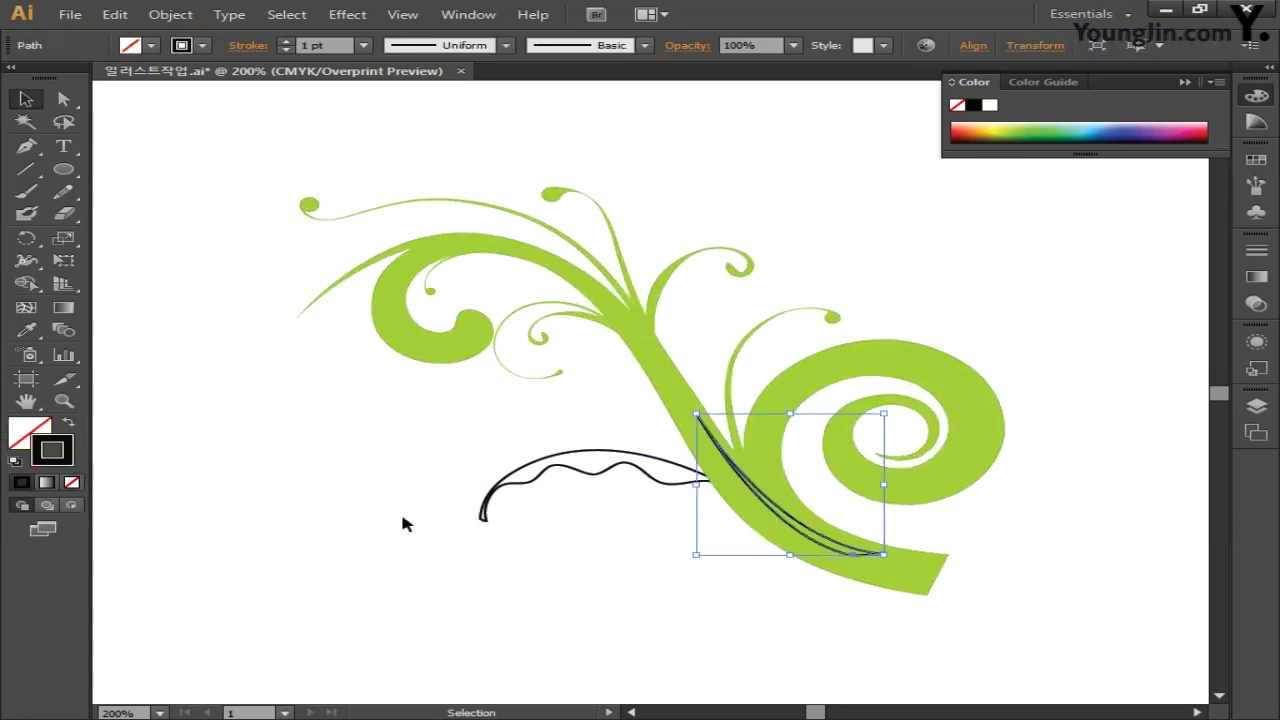
double_click(55, 454)
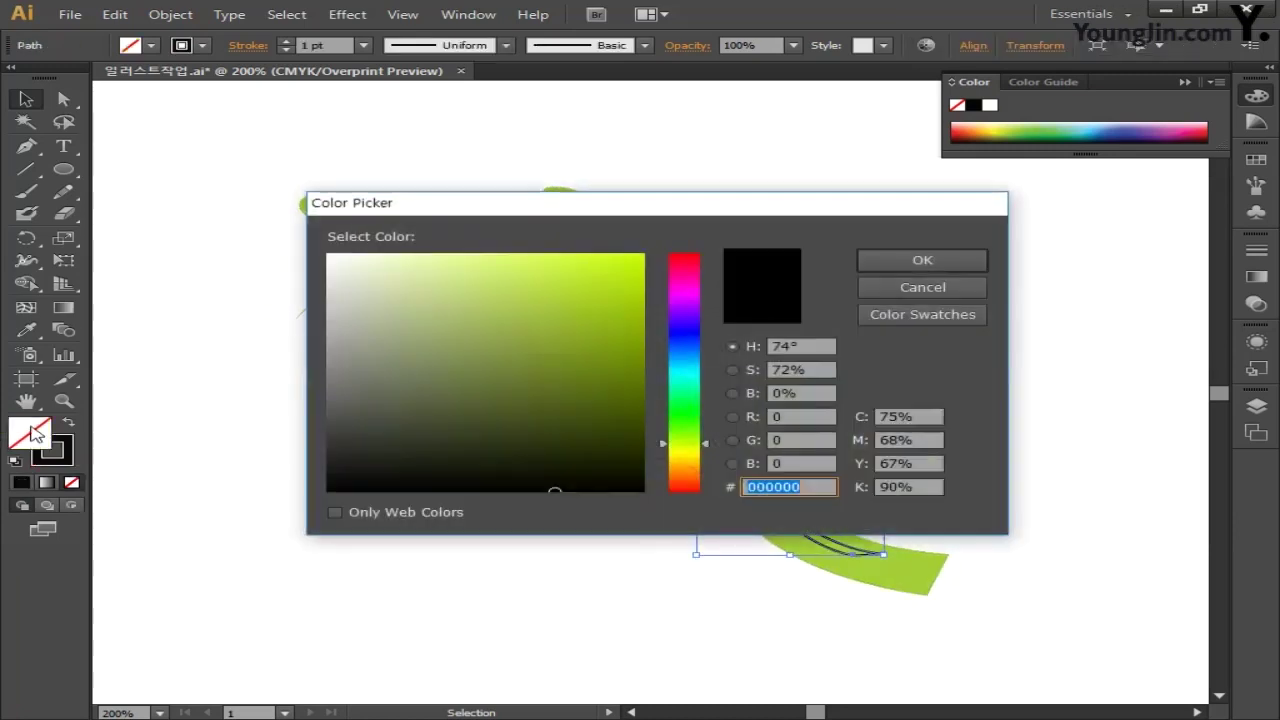
left_click(910, 417)
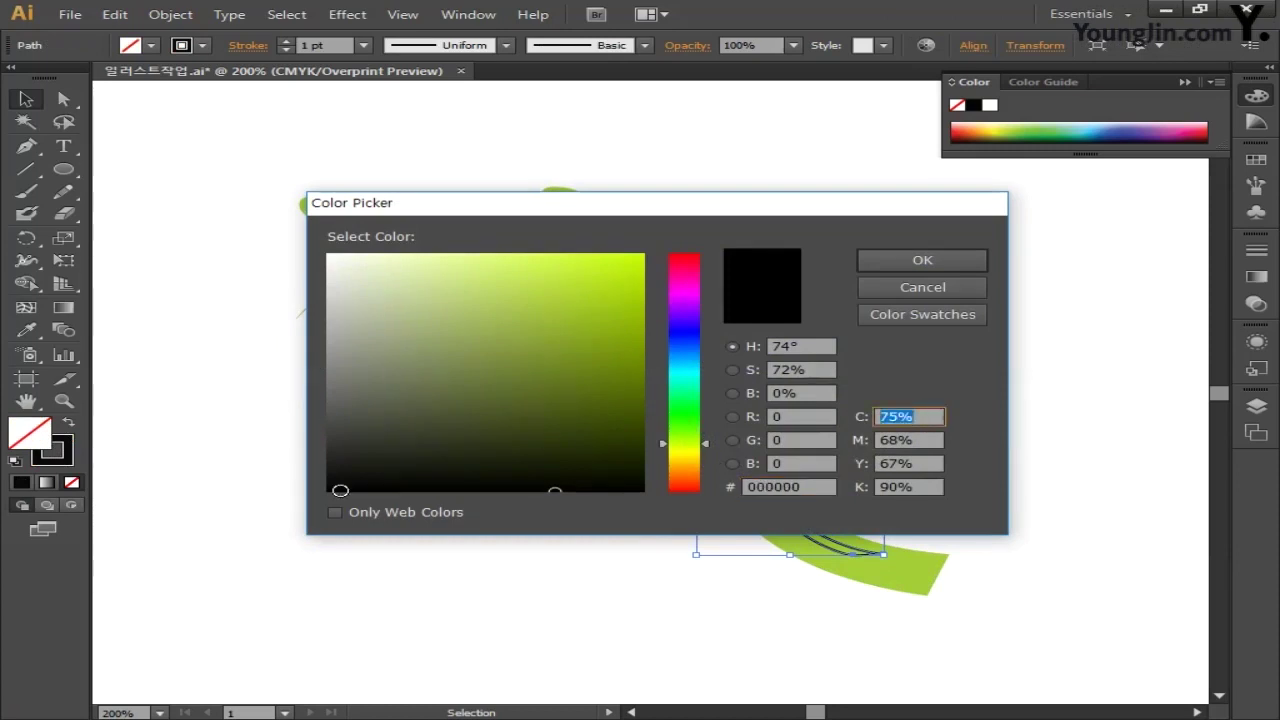
type("20")
key("Tab")
type("0")
key("Tab")
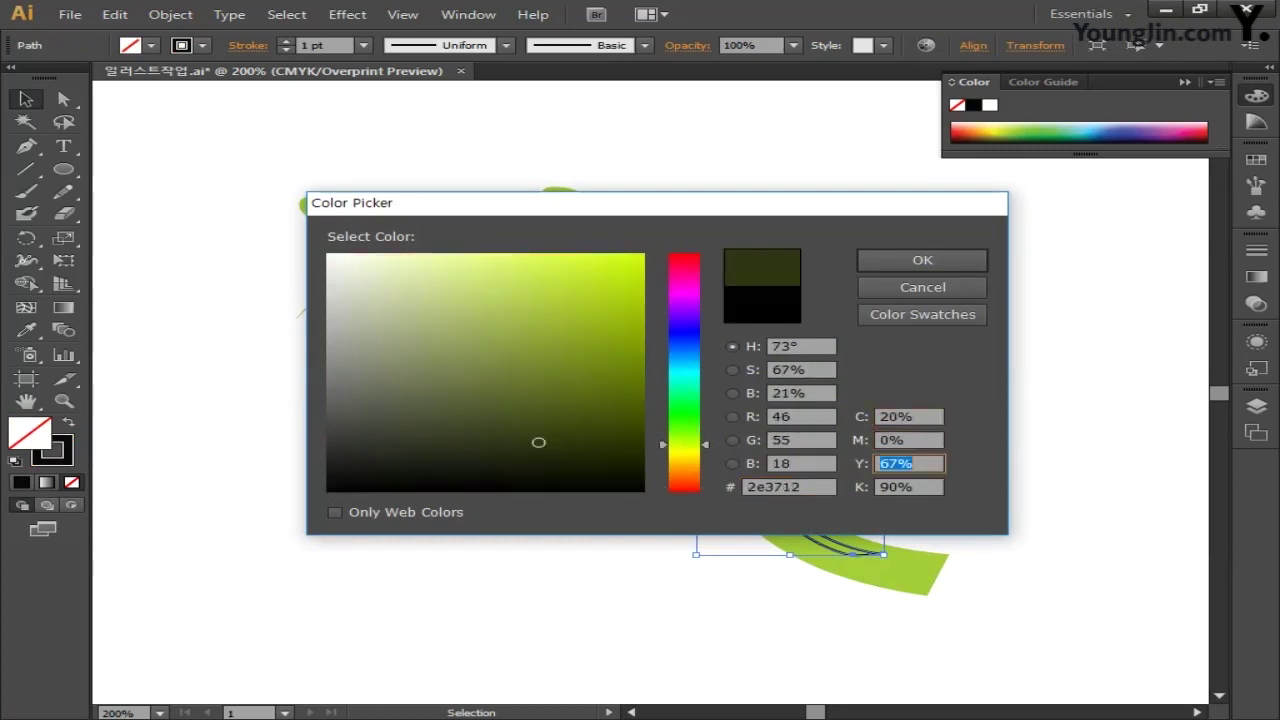
type("90")
key("Tab")
type("0")
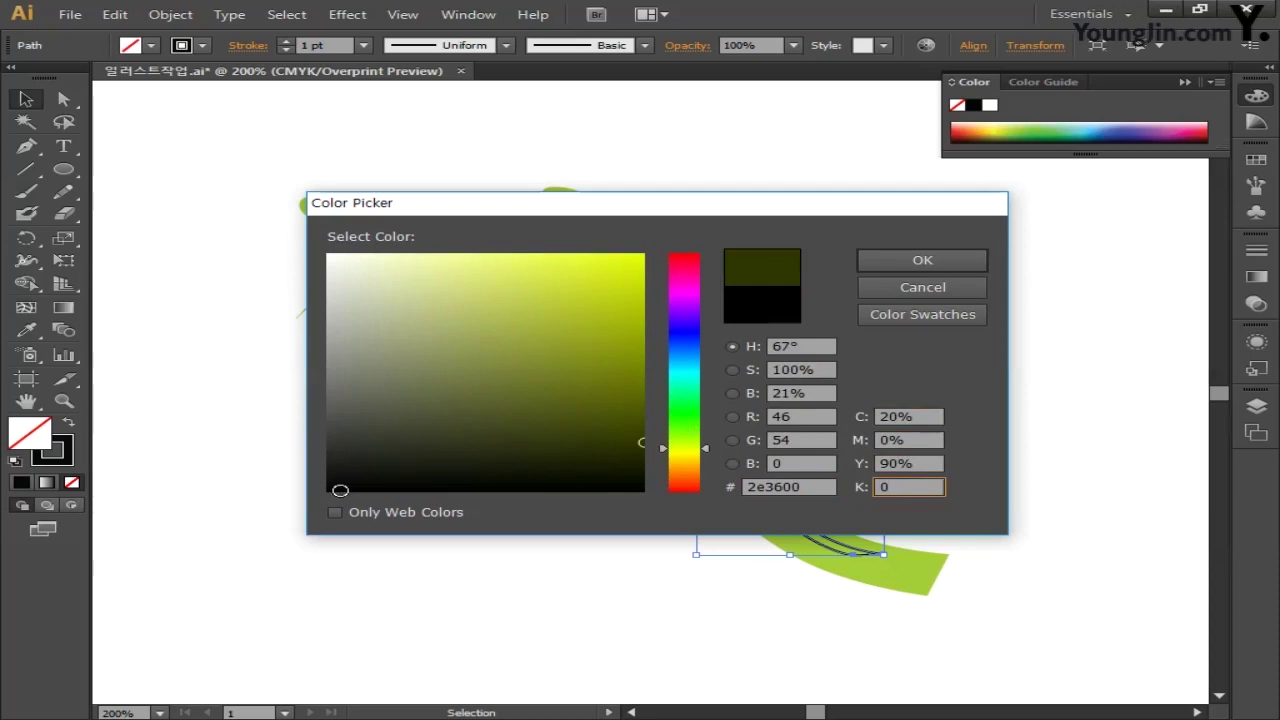
left_click(890, 258)
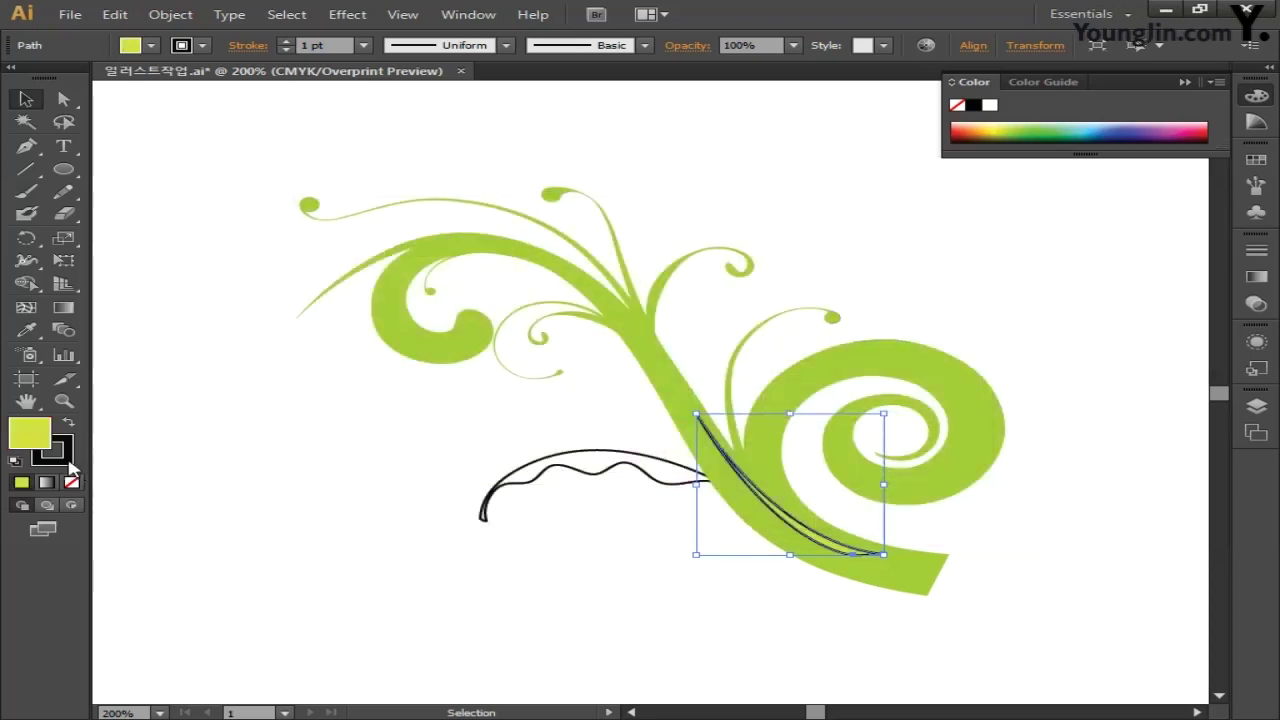
left_click(71, 482)
- Fill the wavy-edged leaf shape branching off the stem with C 40, M 0, Y 100, K 0 and remove its stroke
left_click(535, 483)
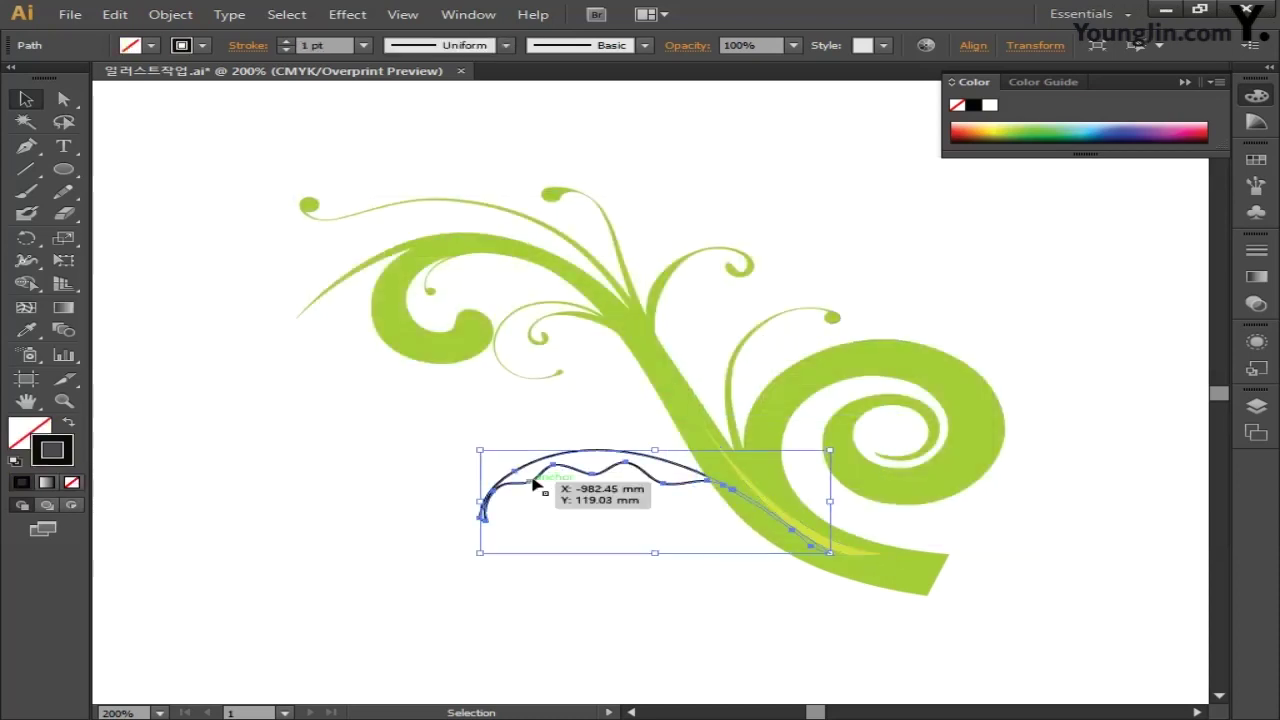
double_click(54, 452)
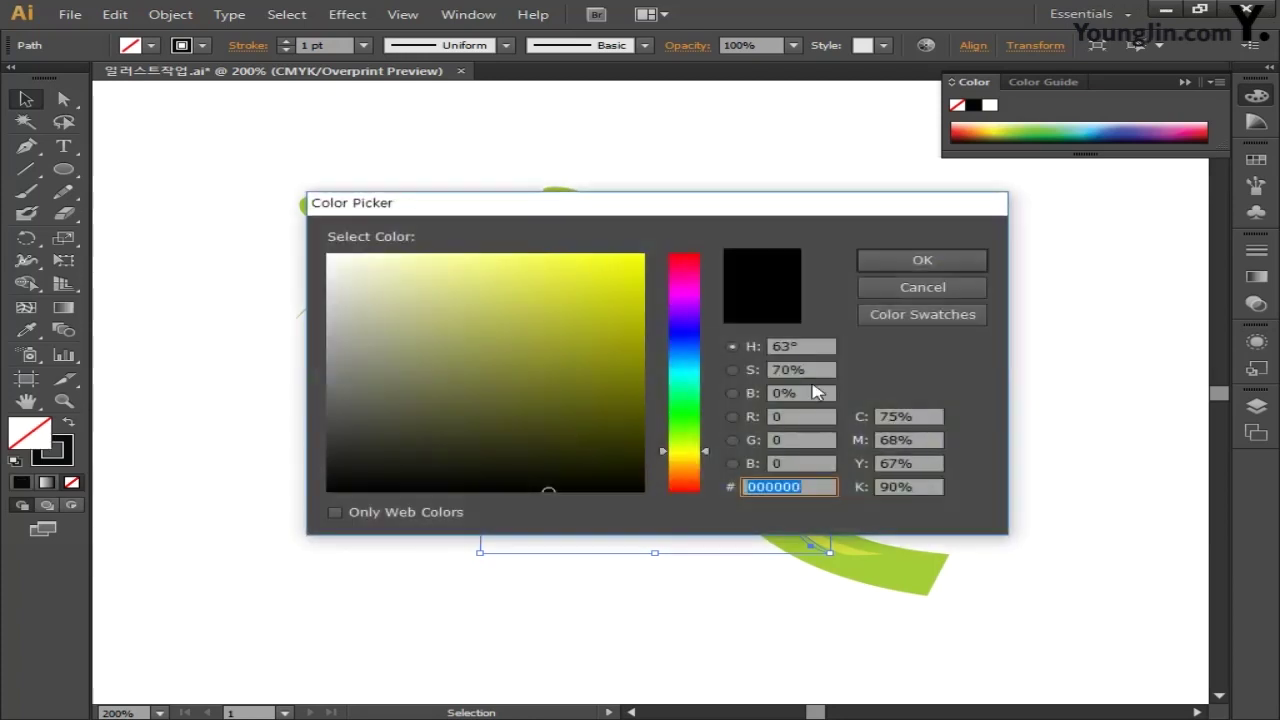
left_click(921, 417)
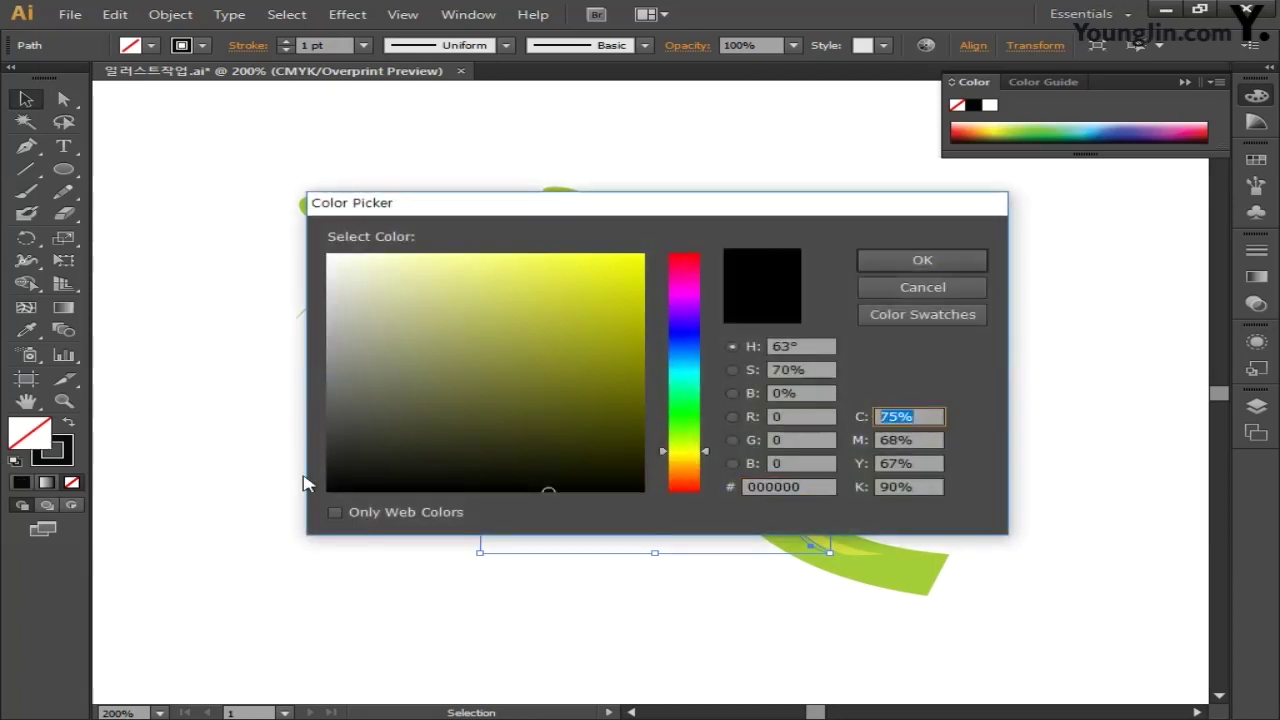
type("40")
key("Tab")
type("0")
key("Tab")
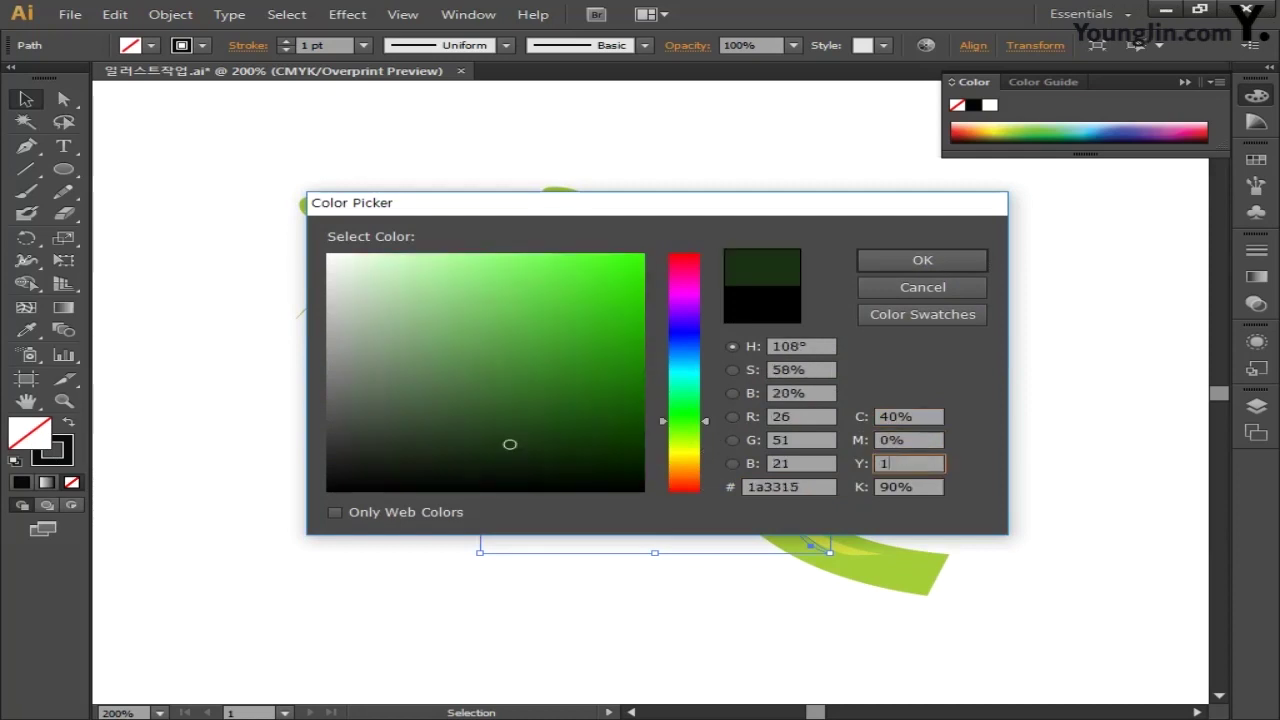
type("100")
key("Tab")
type("0")
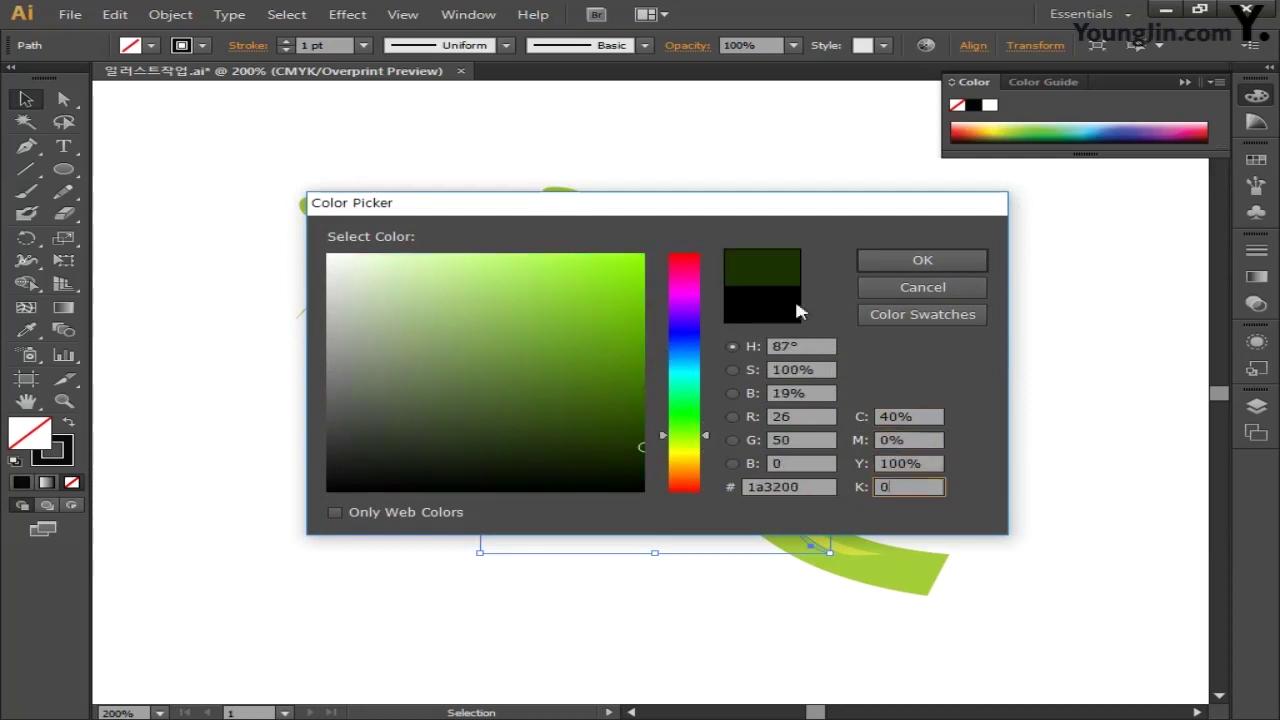
key("Return")
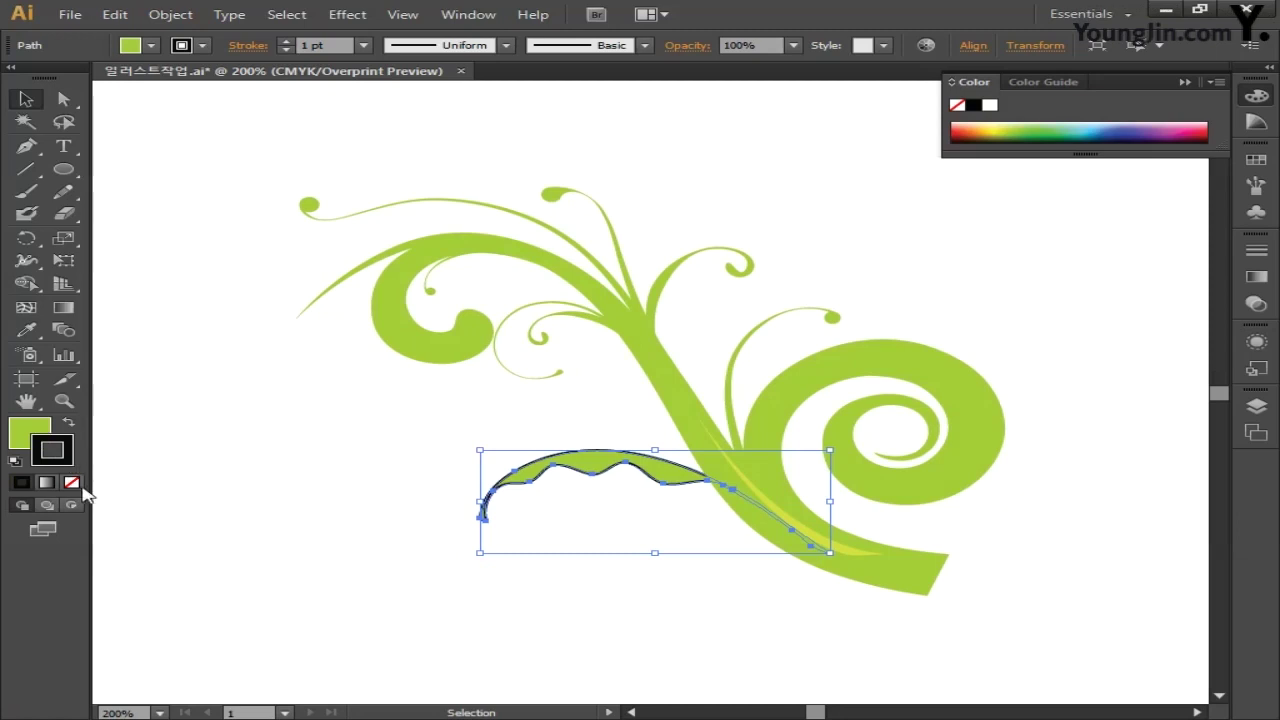
left_click(72, 483)
left_click(305, 512)
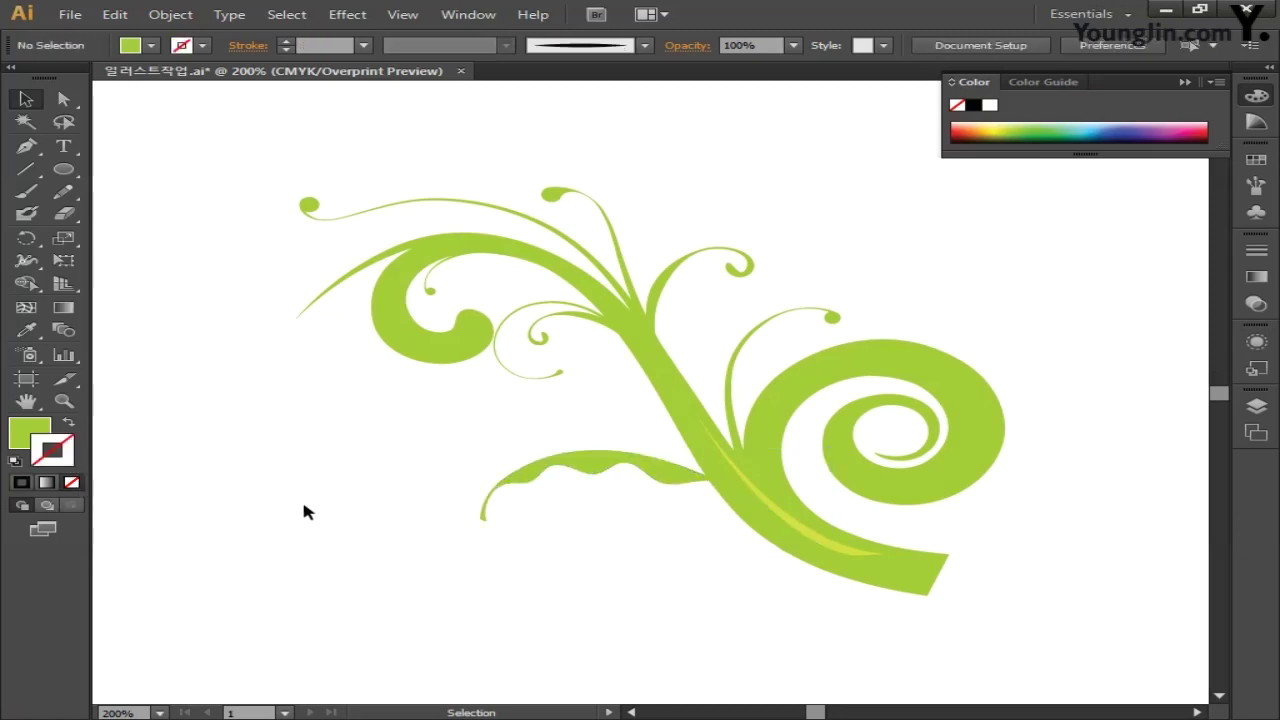
- Group all the green floral scroll shapes, including the leaf and the stem highlight, into one object
left_click_drag(225, 159, 1062, 648)
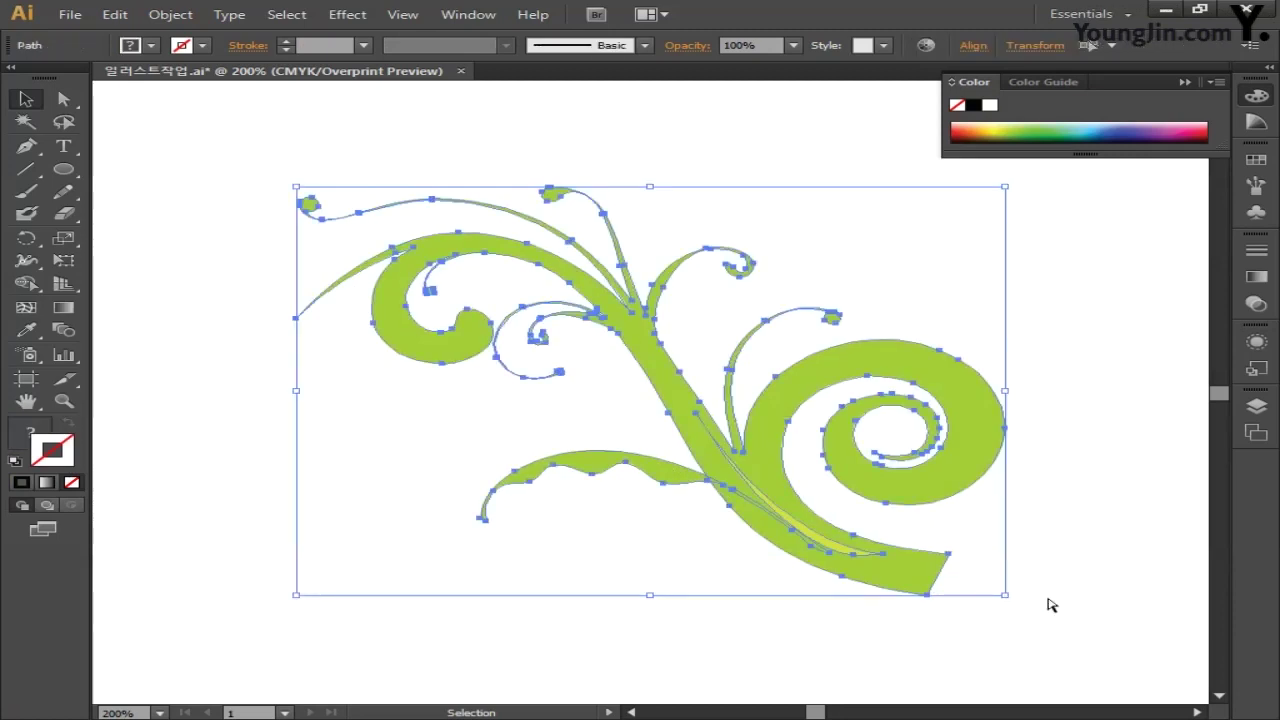
key("ctrl+g")
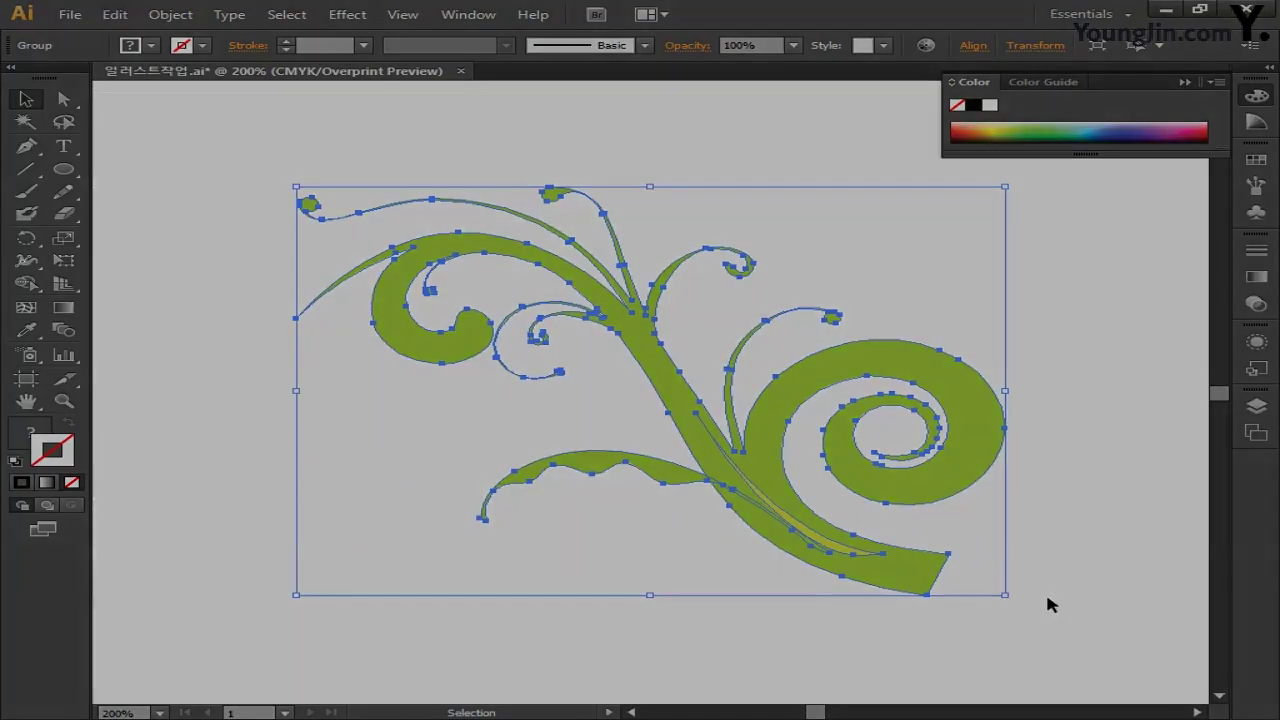
left_click(1047, 597)
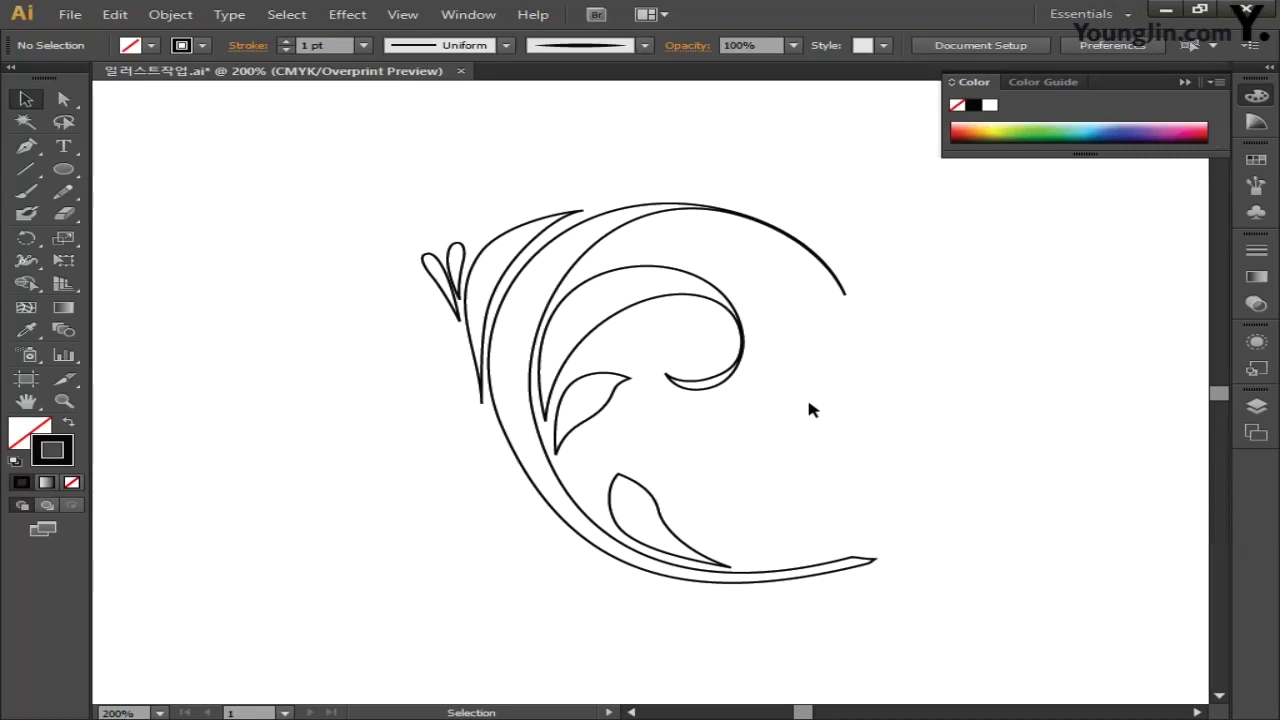
- Fill the outlined leafy vine ornament group with C 0, M 0, Y 0, K 10 and remove its stroke
left_click_drag(815, 442, 389, 249)
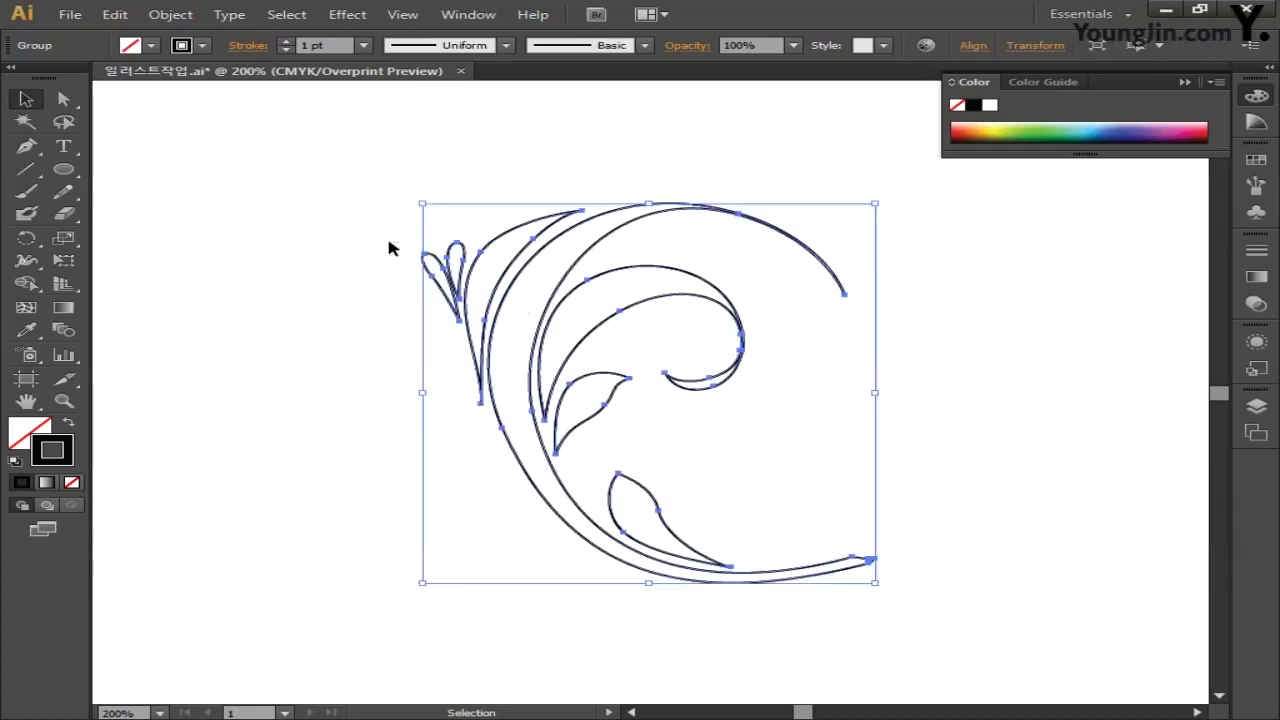
double_click(40, 453)
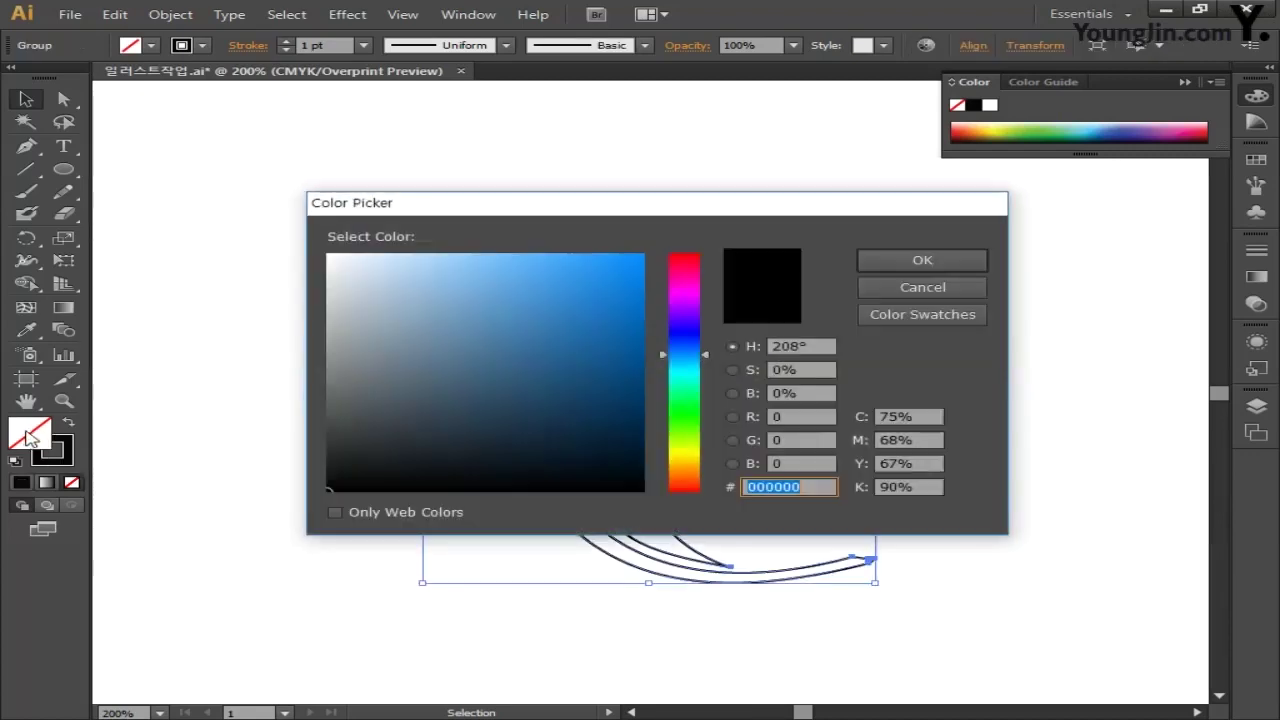
left_click(927, 418)
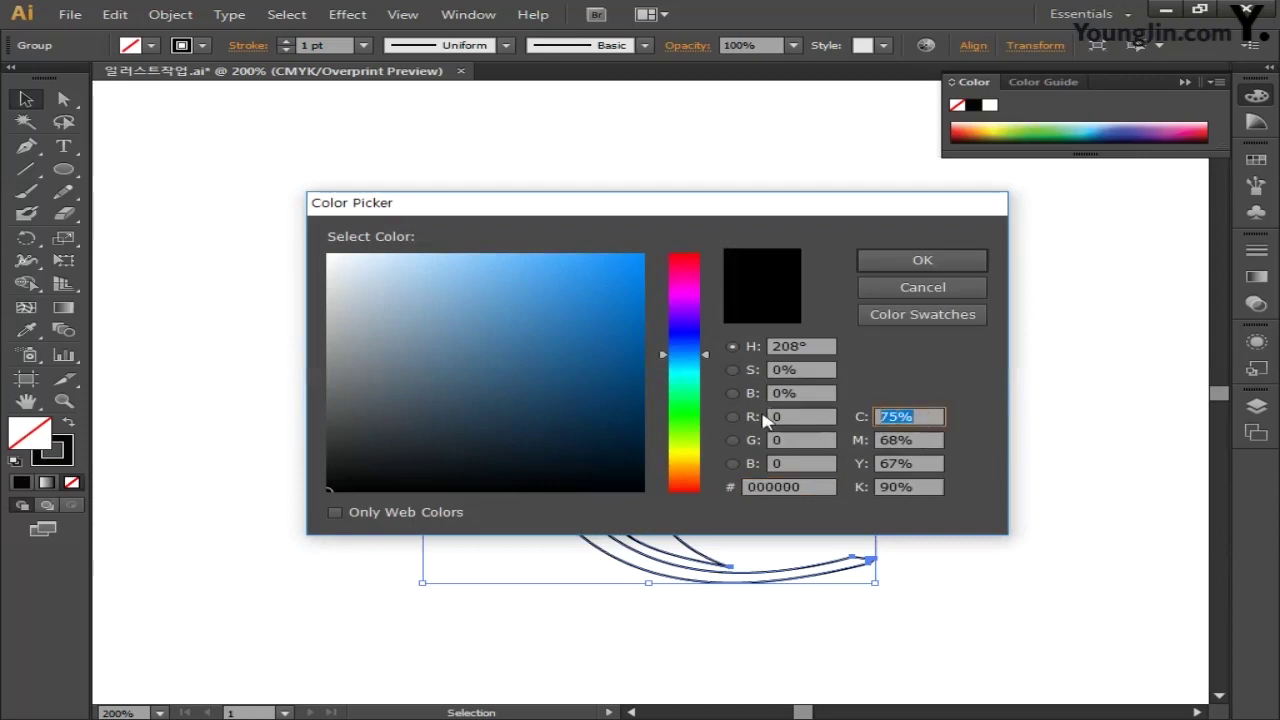
type("0")
key("Tab")
type("0")
key("Tab")
type("0")
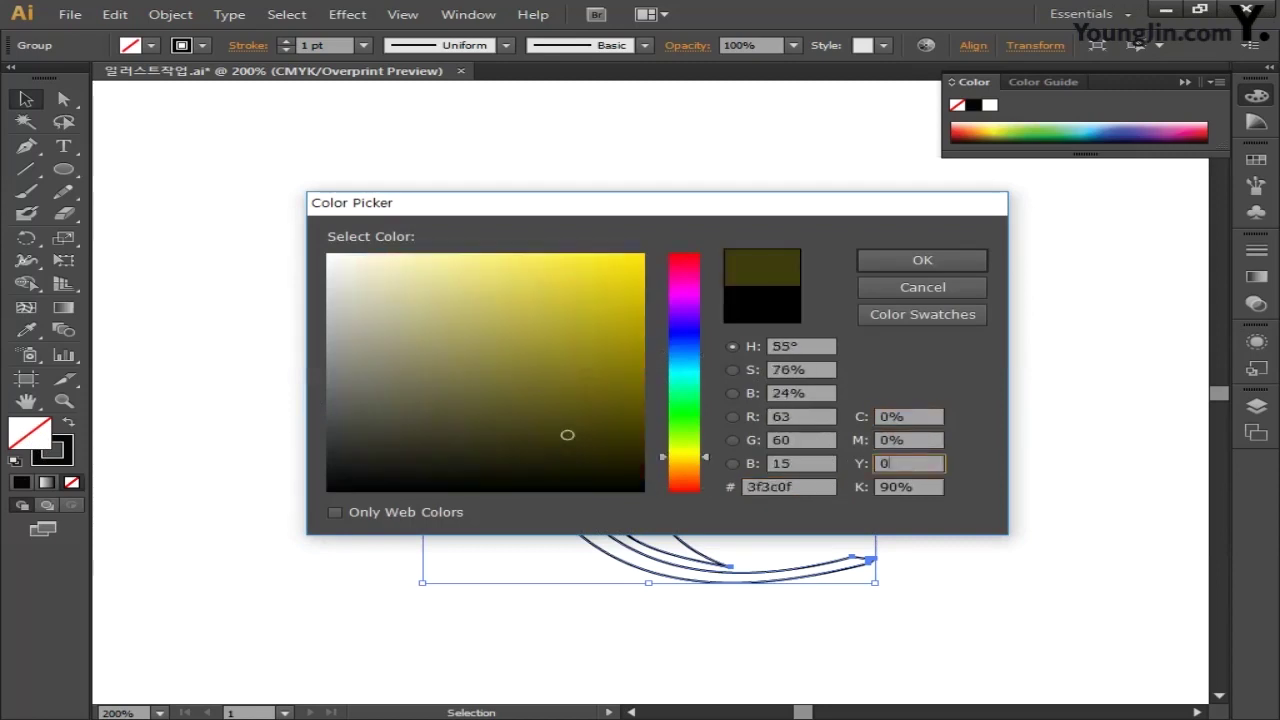
key("Tab")
type("10")
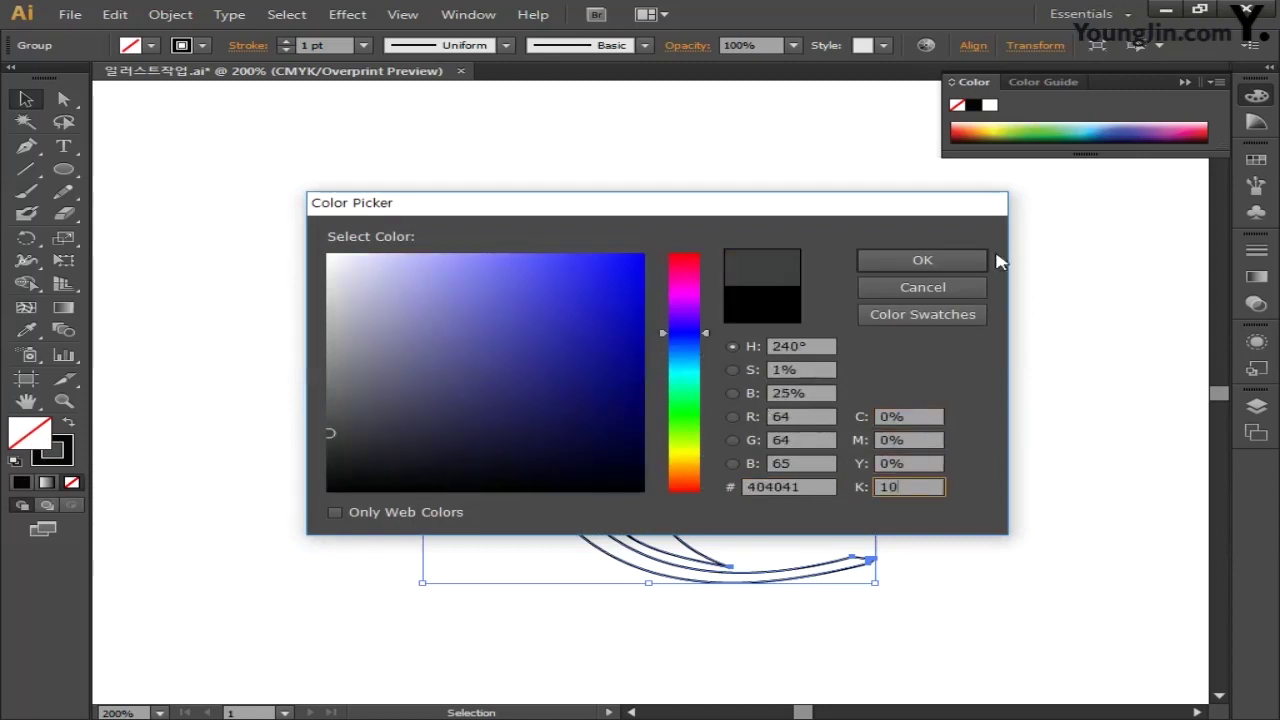
left_click(957, 258)
key("x")
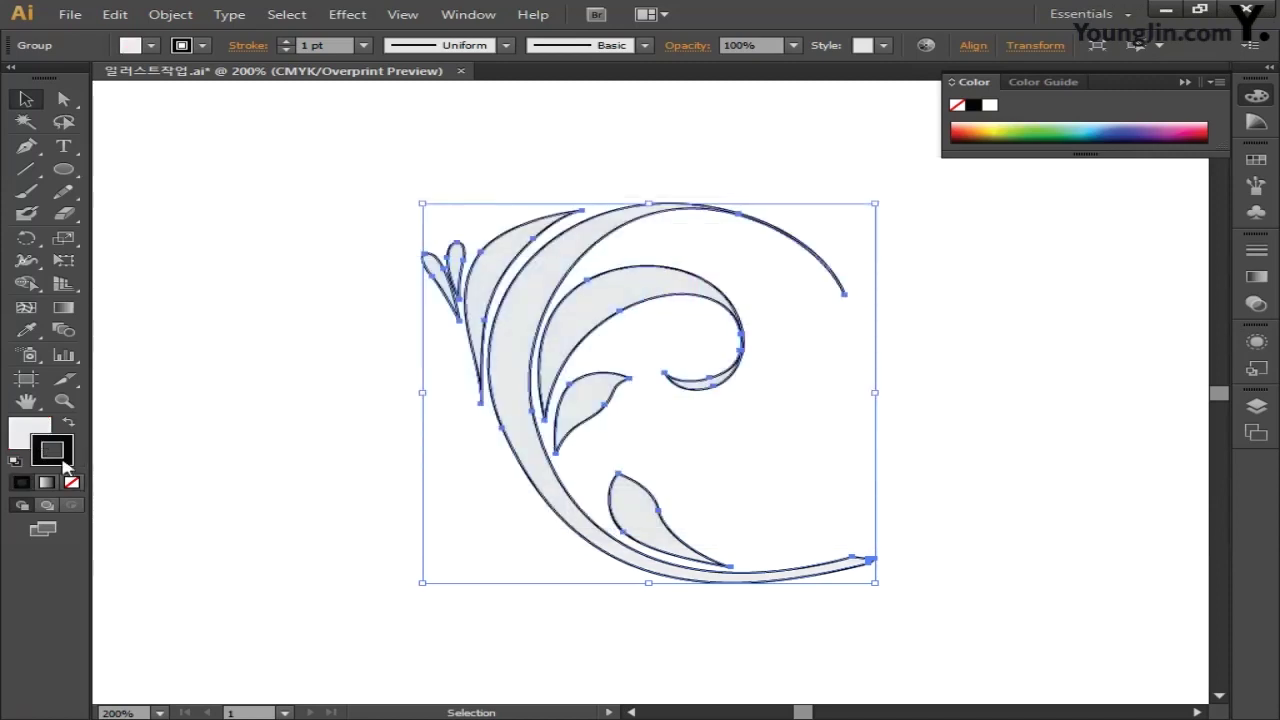
left_click(71, 482)
left_click(257, 484)
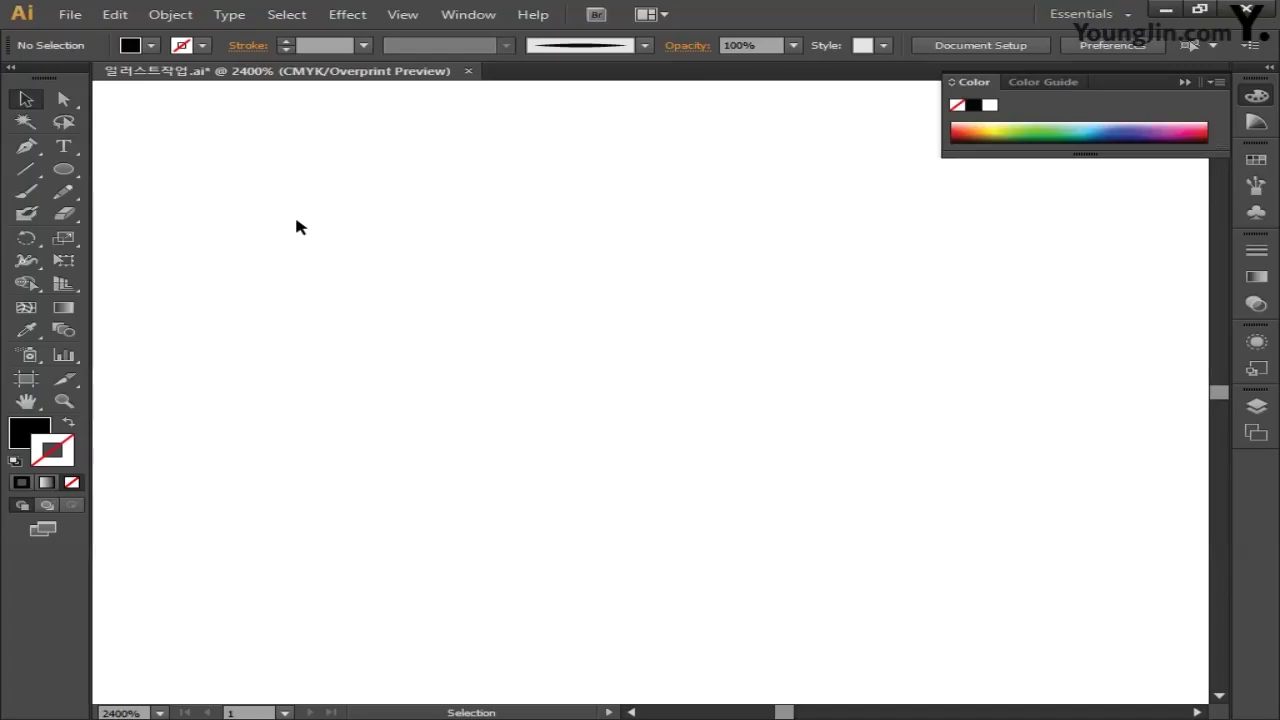
- Add the text FUN on the blank area in 12 pt Arial Bold
left_click(63, 146)
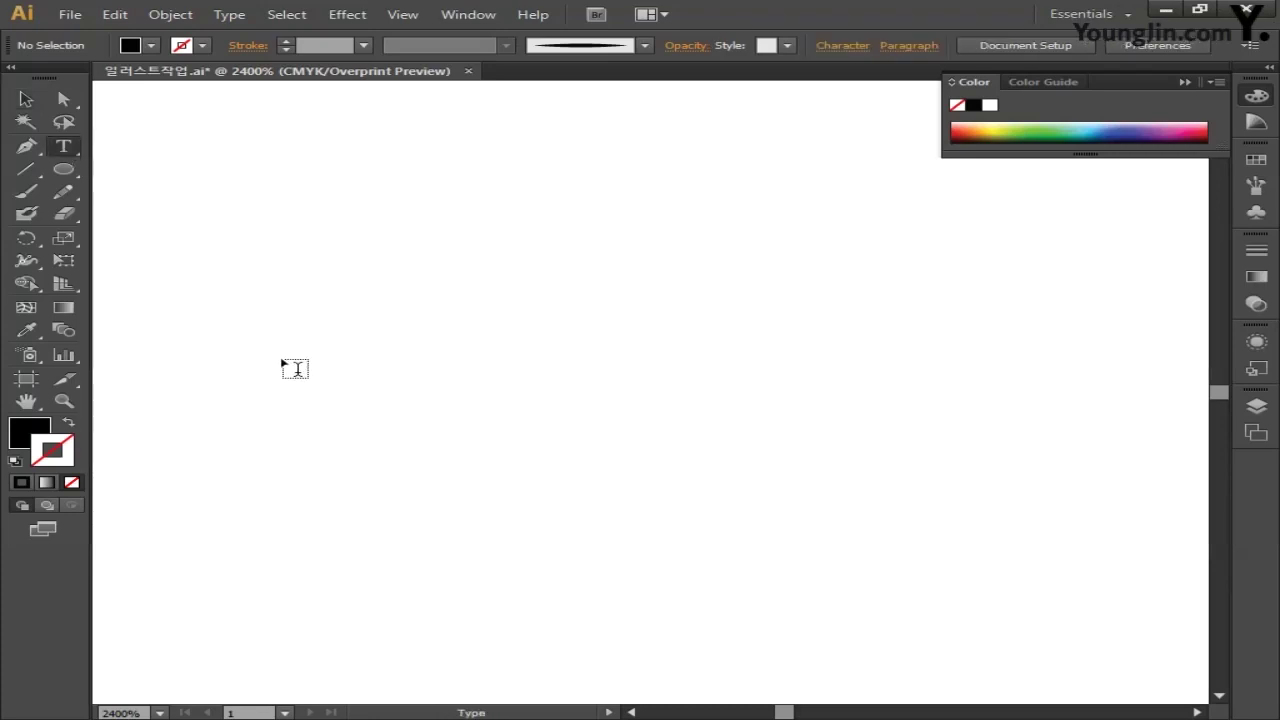
left_click(281, 365)
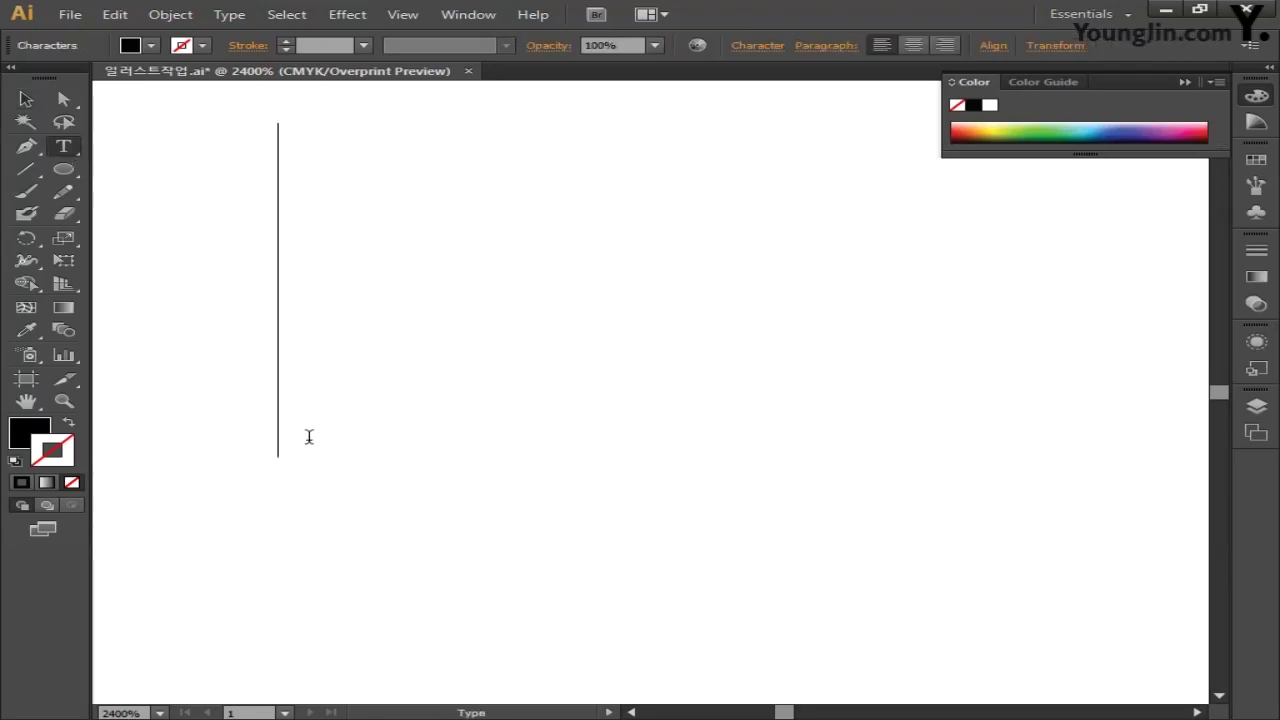
type("FUN")
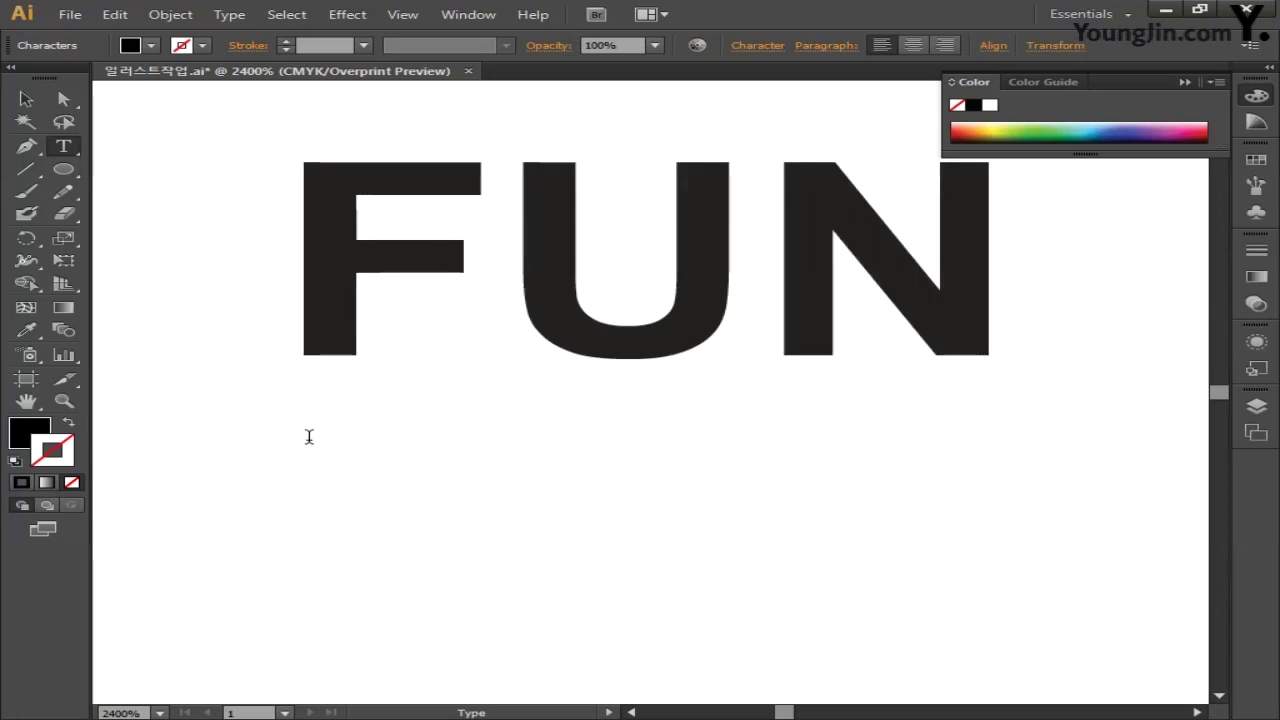
left_click(26, 99)
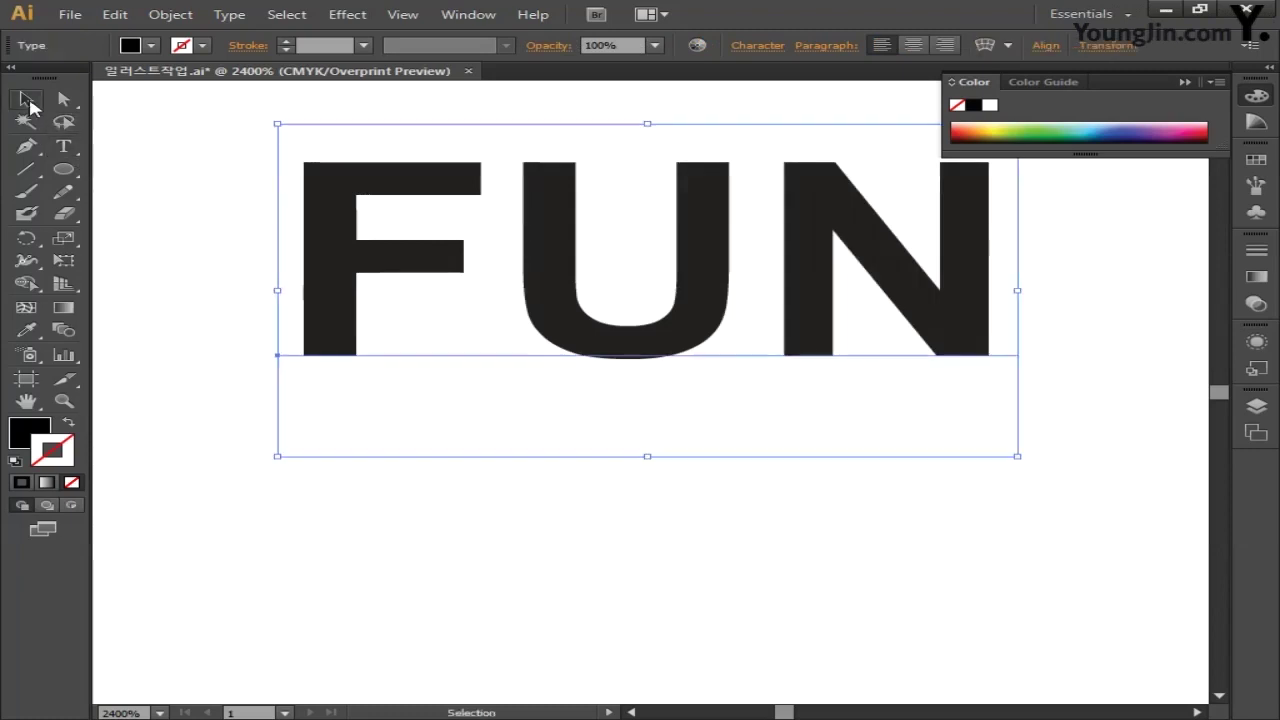
left_click(766, 54)
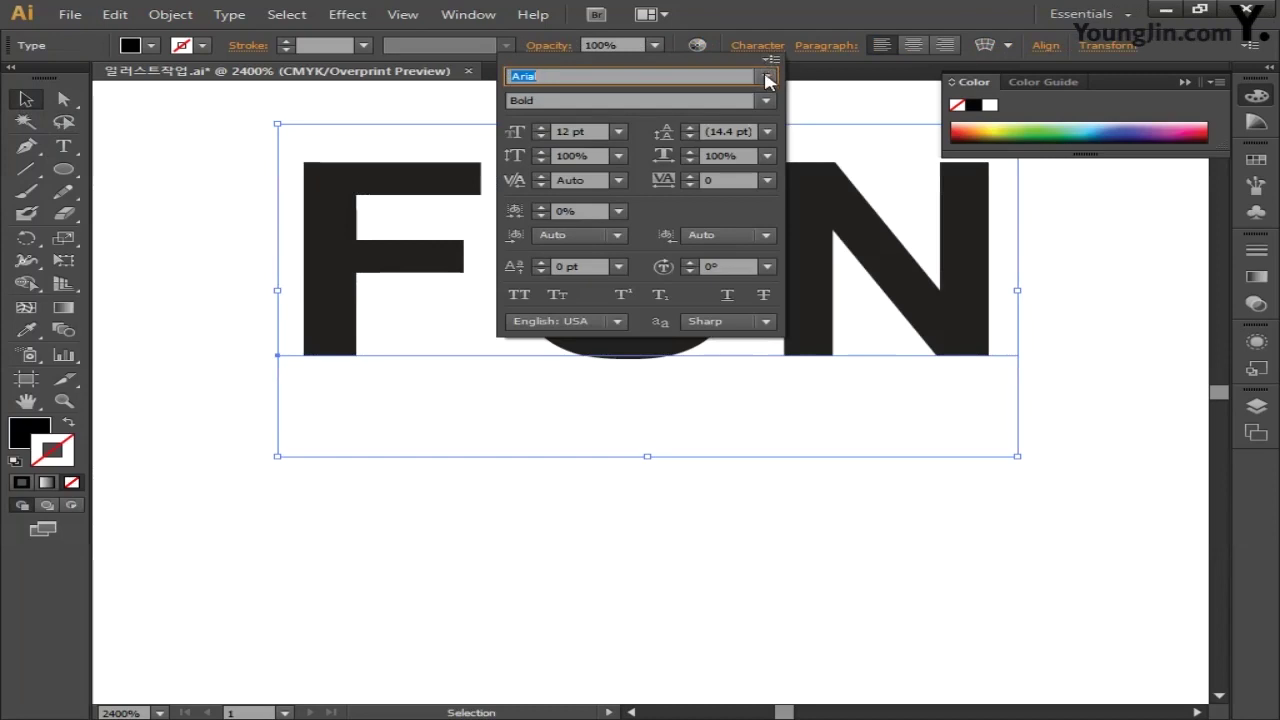
left_click(766, 76)
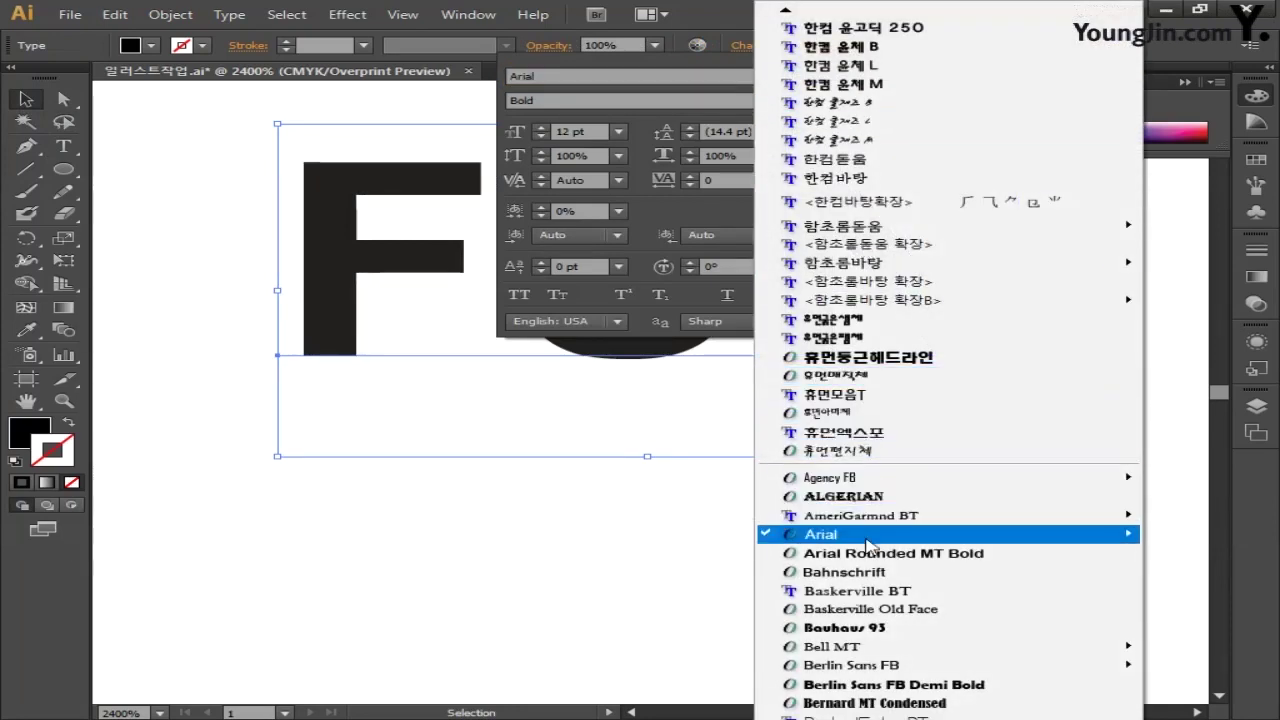
mouse_move(868, 538)
left_click(628, 659)
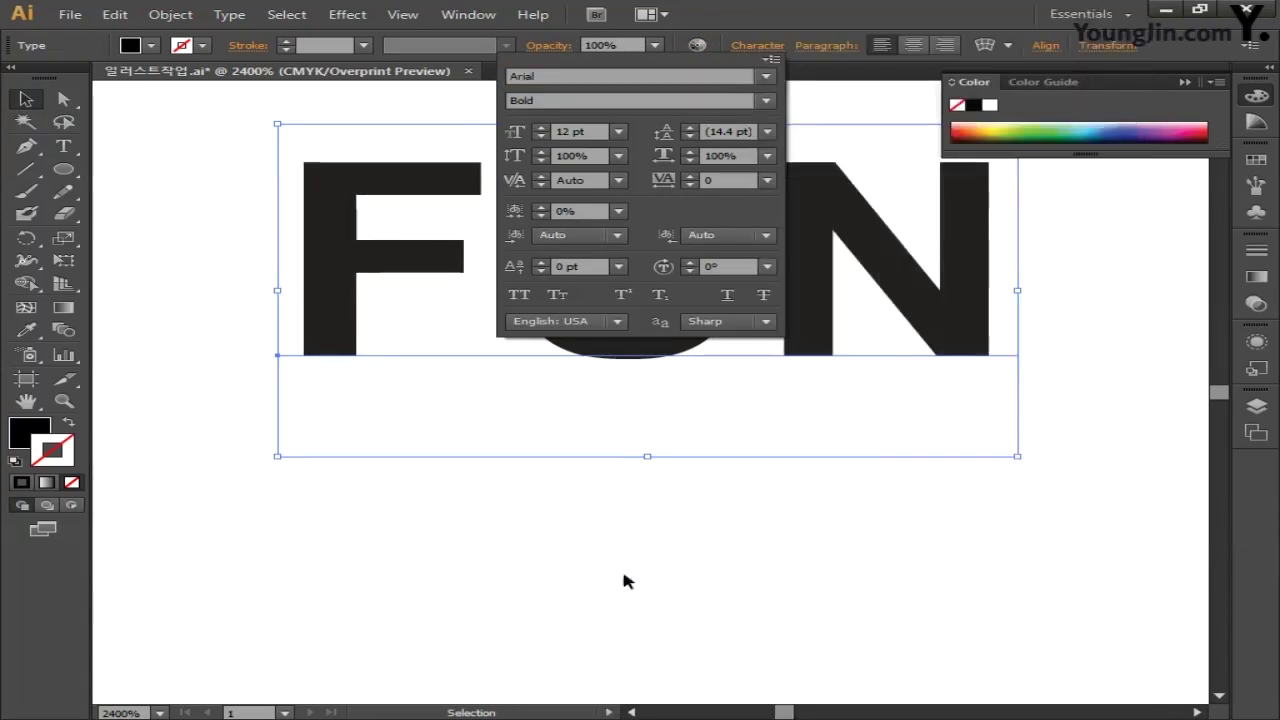
left_click(760, 47)
- Thicken the FUN text with a 1 pt black stroke
left_click_drag(209, 143, 1116, 455)
left_click(286, 42)
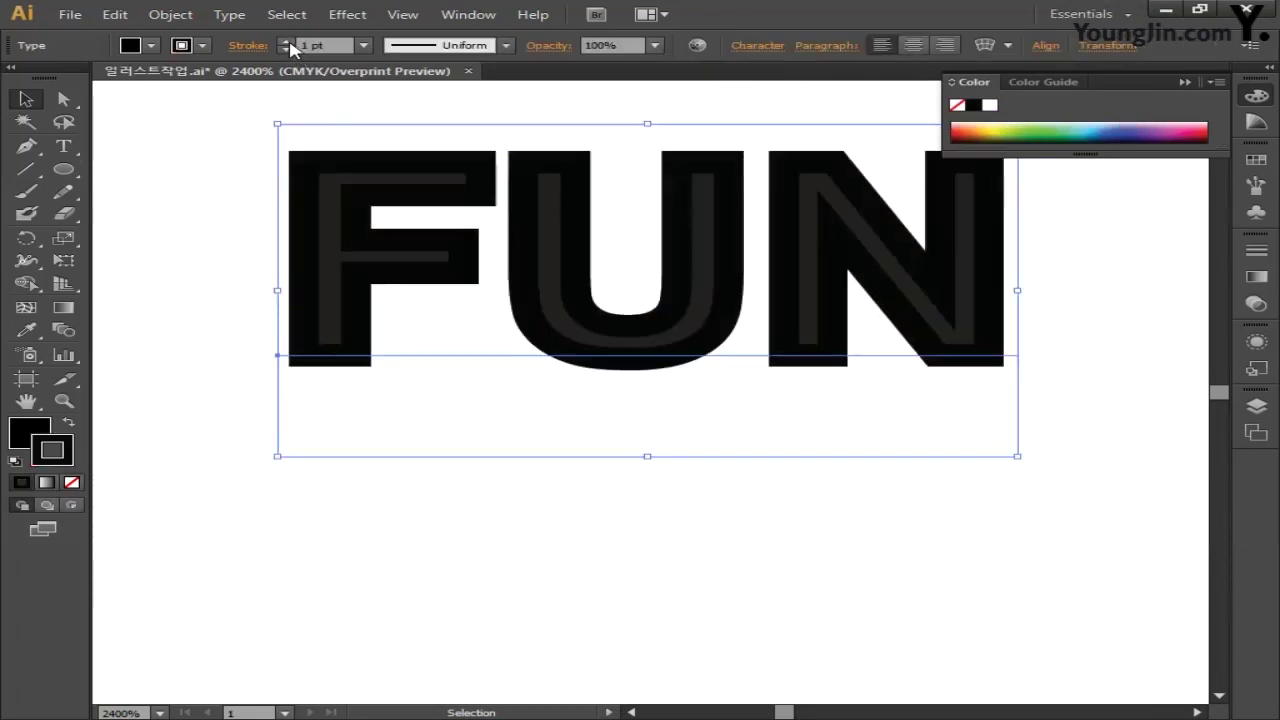
left_click(229, 190)
key("space")
left_click_drag(231, 254, 210, 390)
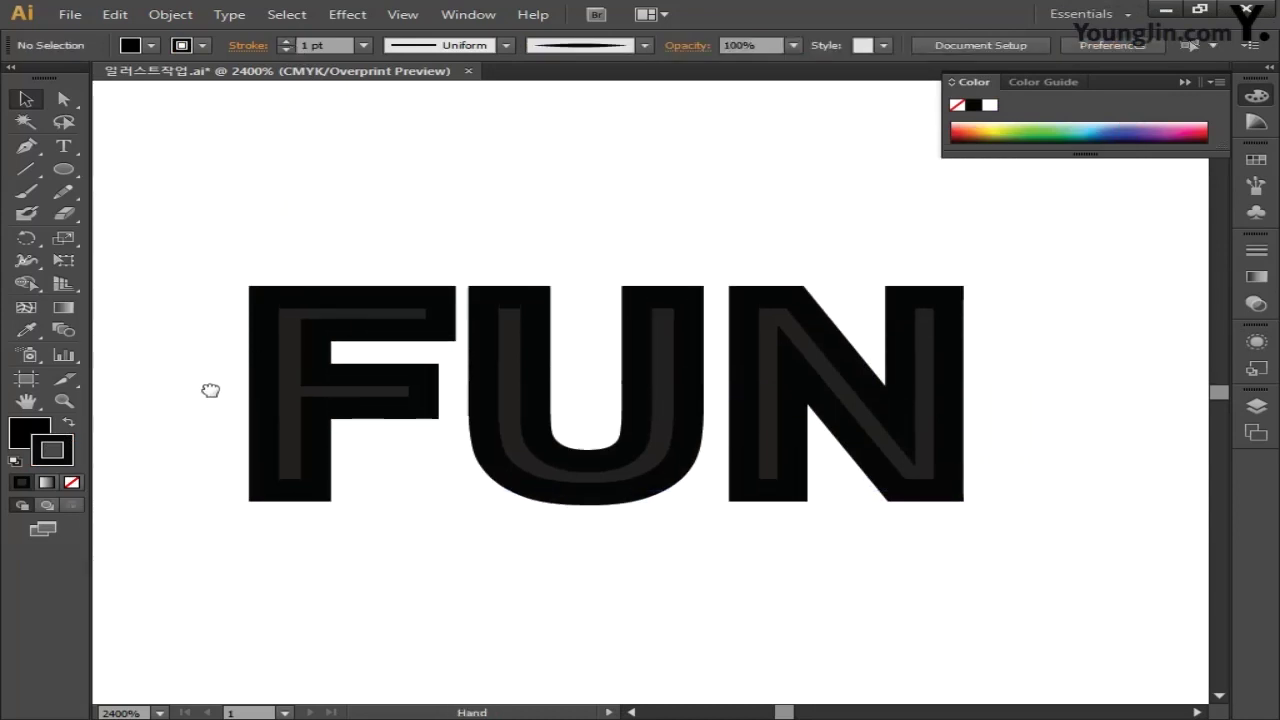
- Convert the FUN text to outlines and turn its stroke into filled shapes with Outline Stroke
left_click(281, 432)
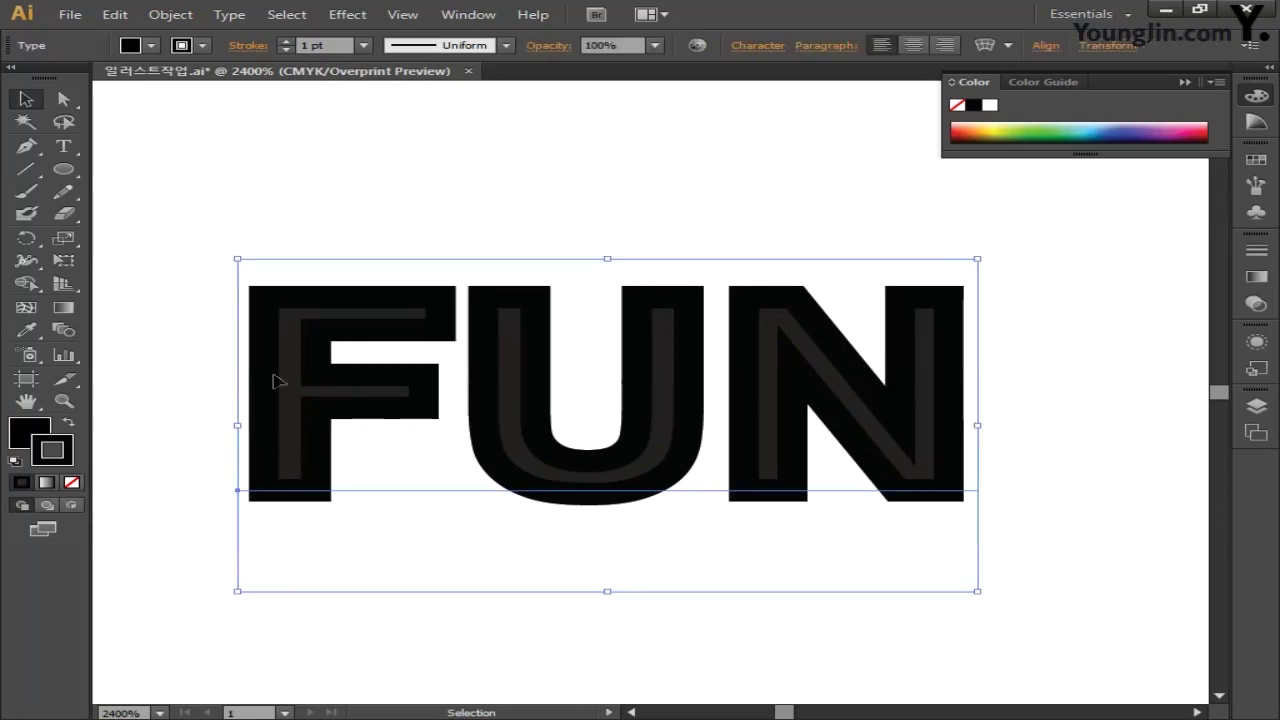
left_click(234, 20)
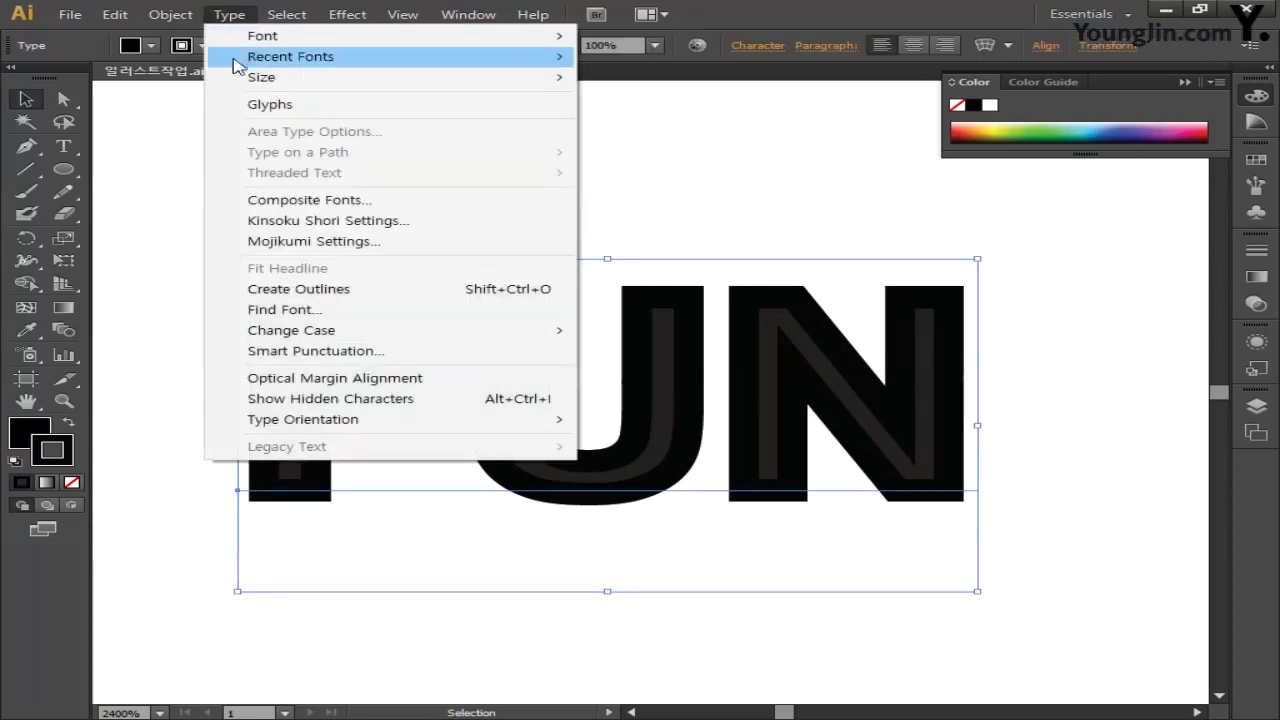
left_click(258, 290)
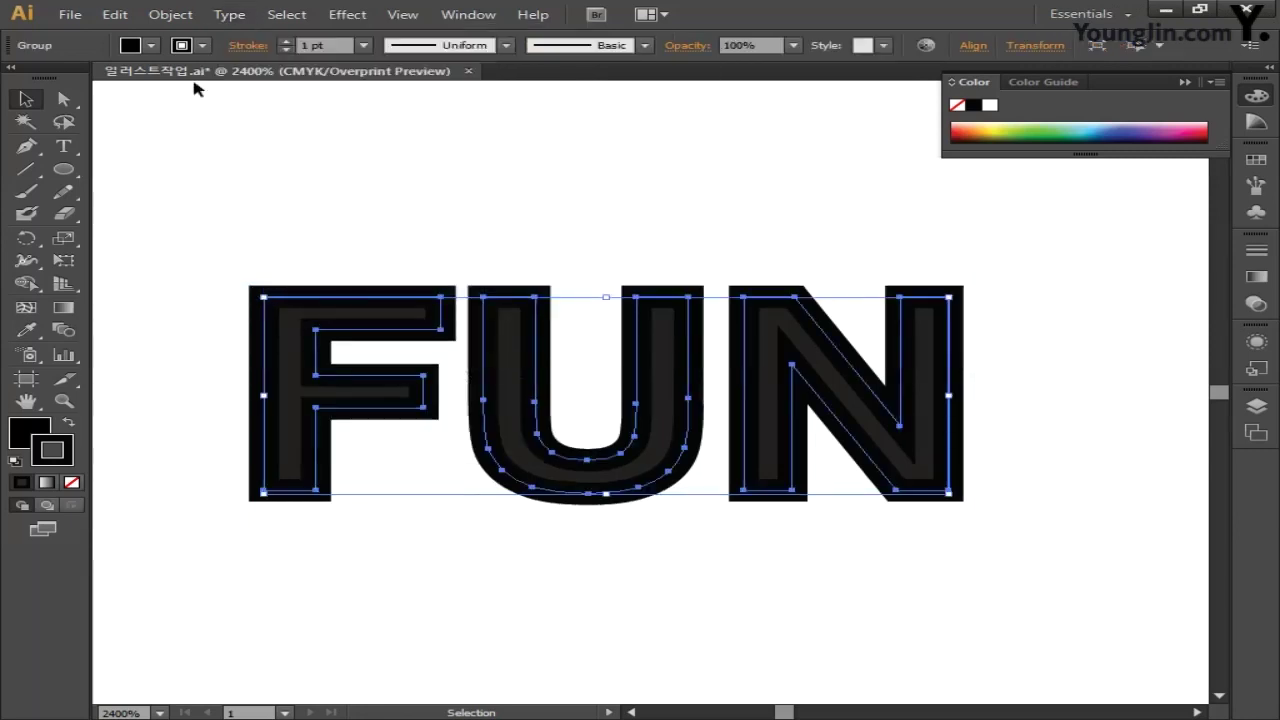
left_click(182, 15)
mouse_move(294, 392)
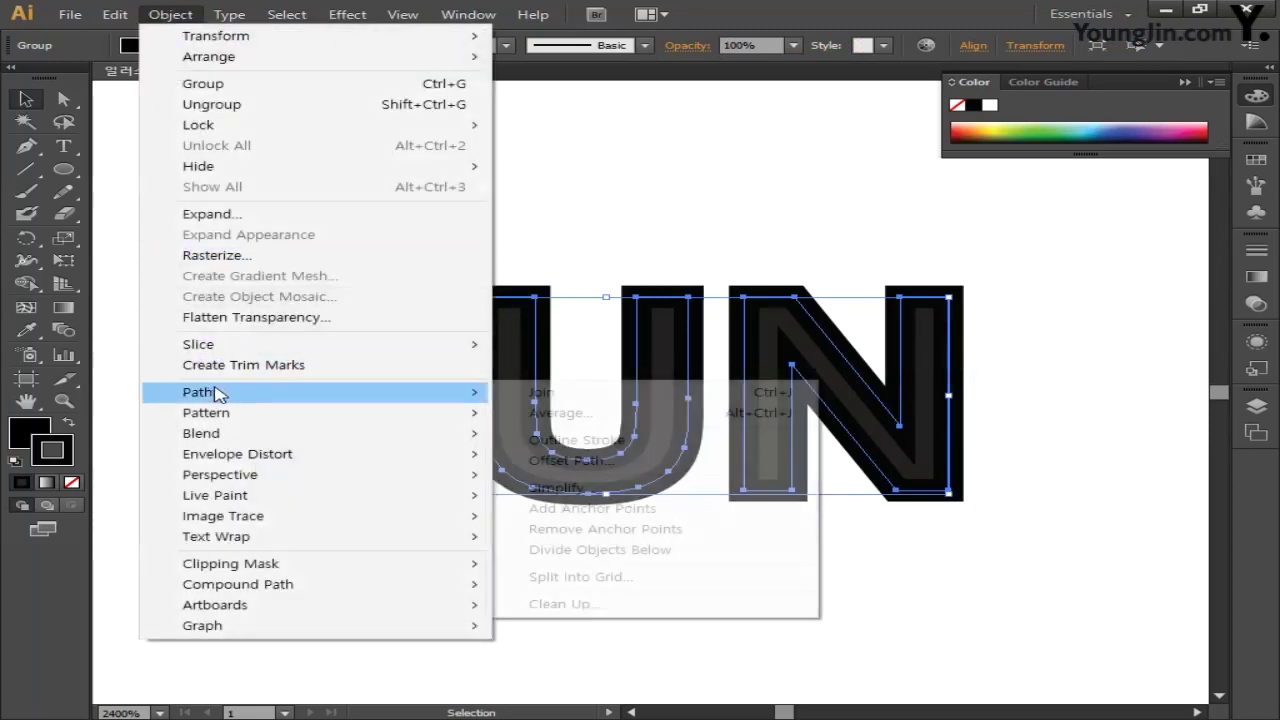
left_click(597, 441)
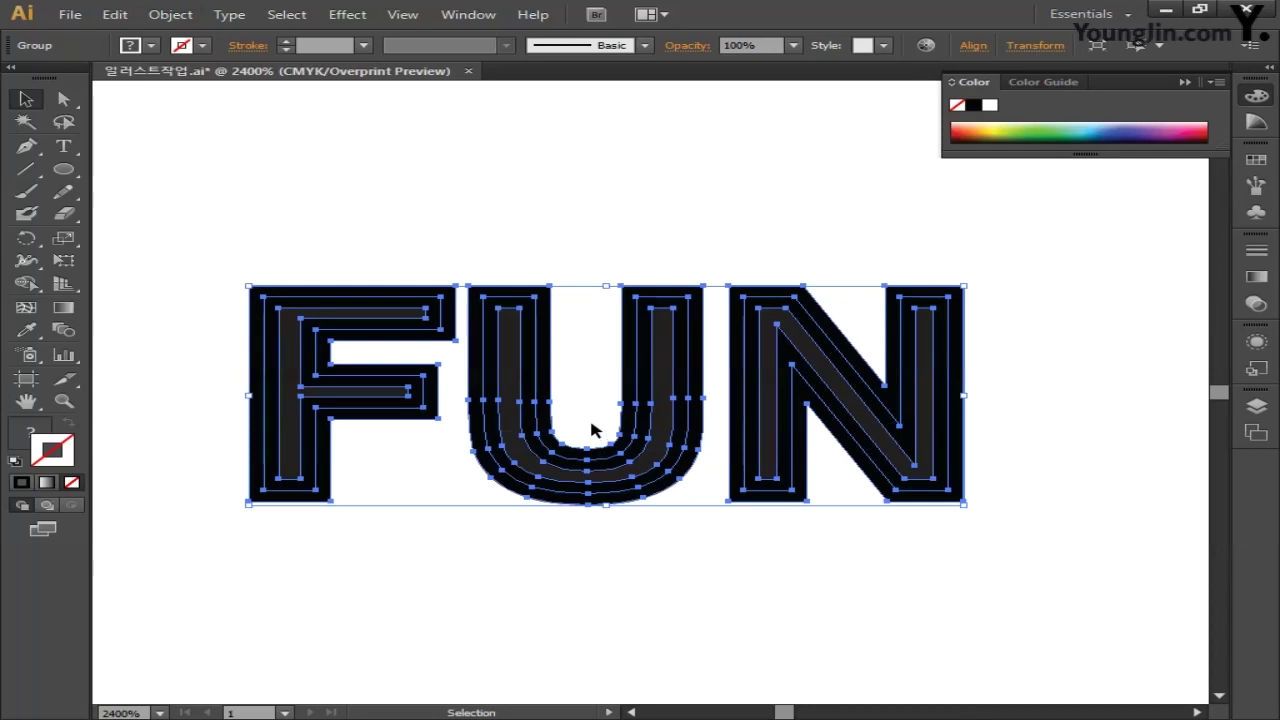
- Unite the FUN letter shapes and their outlined strokes with Pathfinder into solid letters, and deselect them
left_click(472, 16)
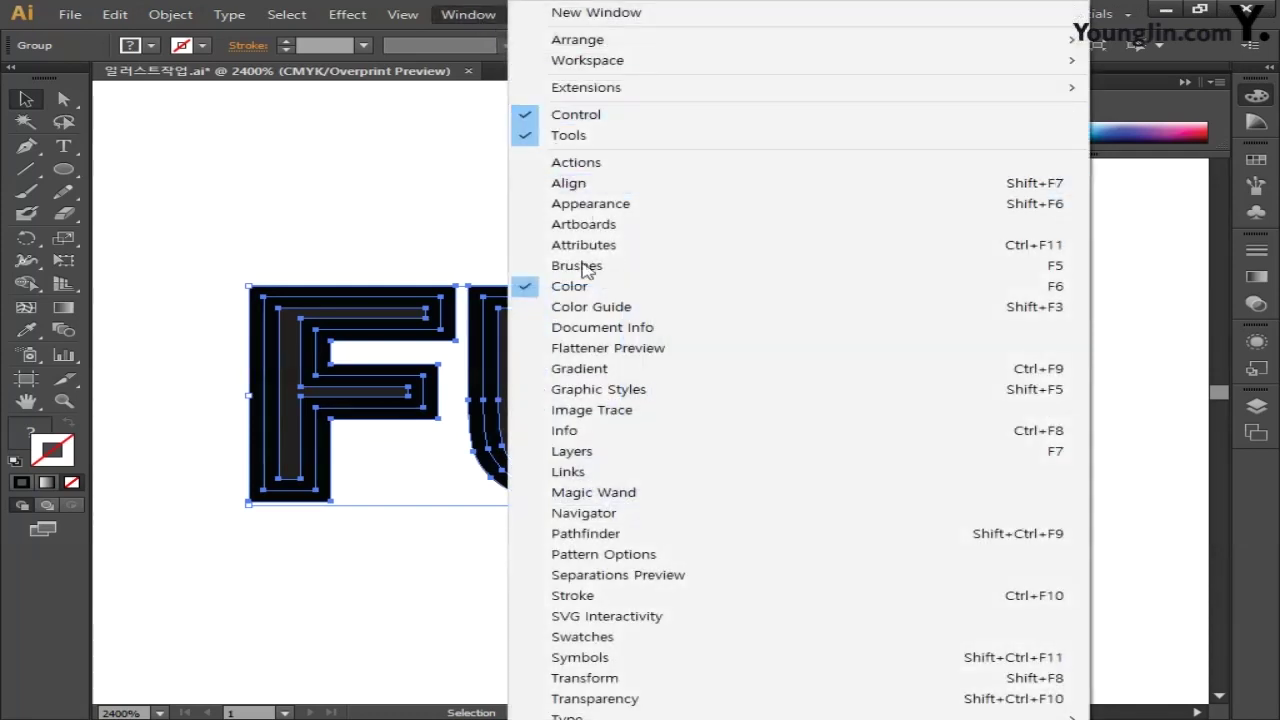
left_click(600, 533)
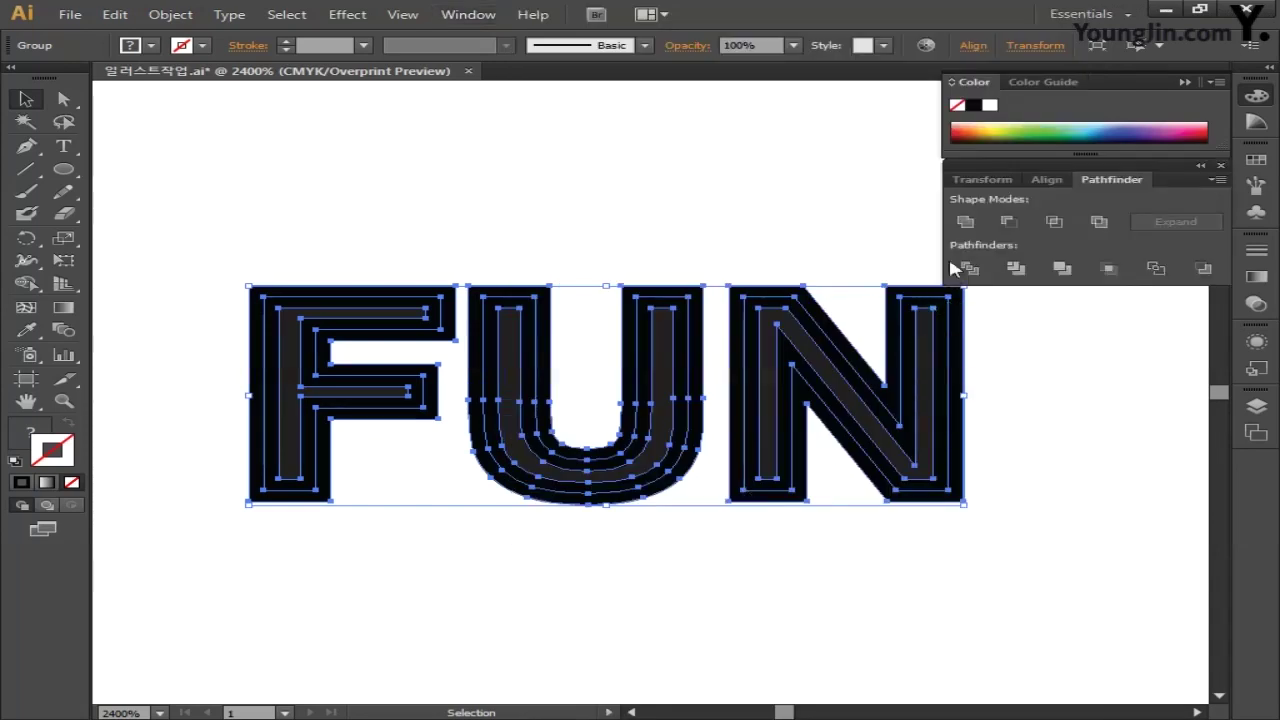
left_click(965, 224)
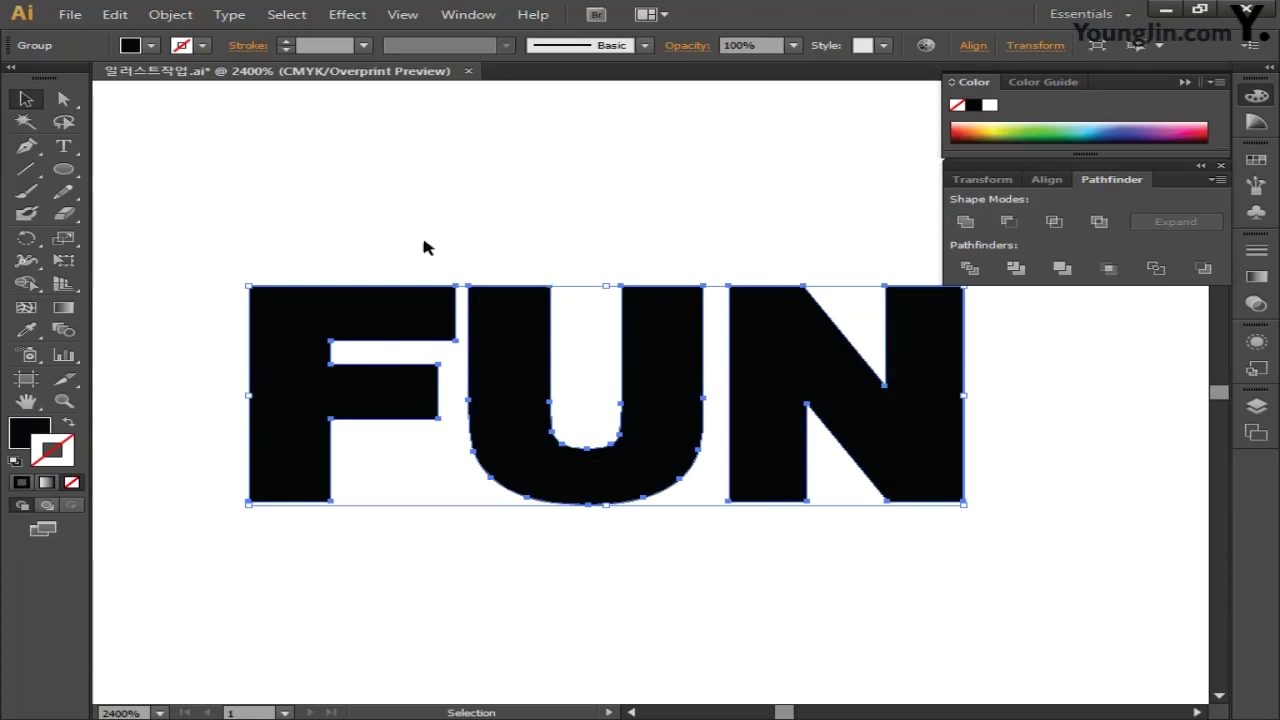
left_click(391, 240)
left_click_drag(303, 234, 358, 284)
key("ctrl+plus")
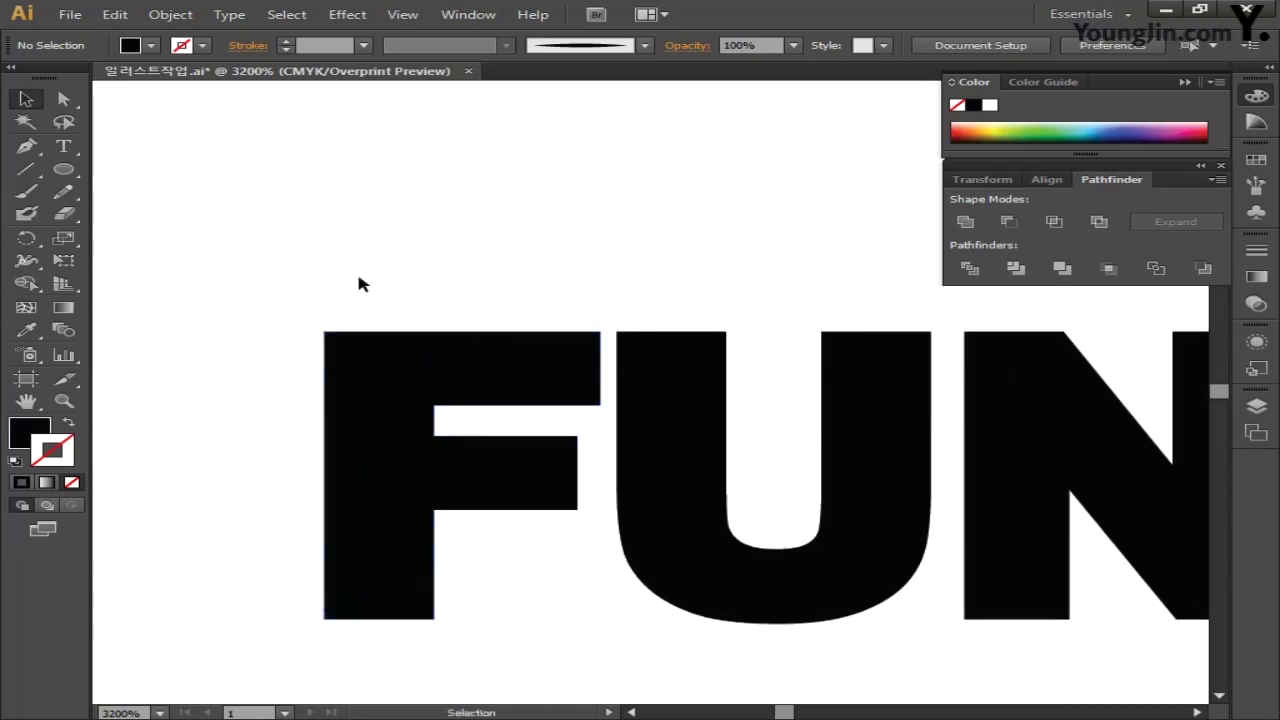
- Round the F's upper-left corner by adding an anchor on each side, deleting the corner anchor and curving the cut
key("ctrl+plus")
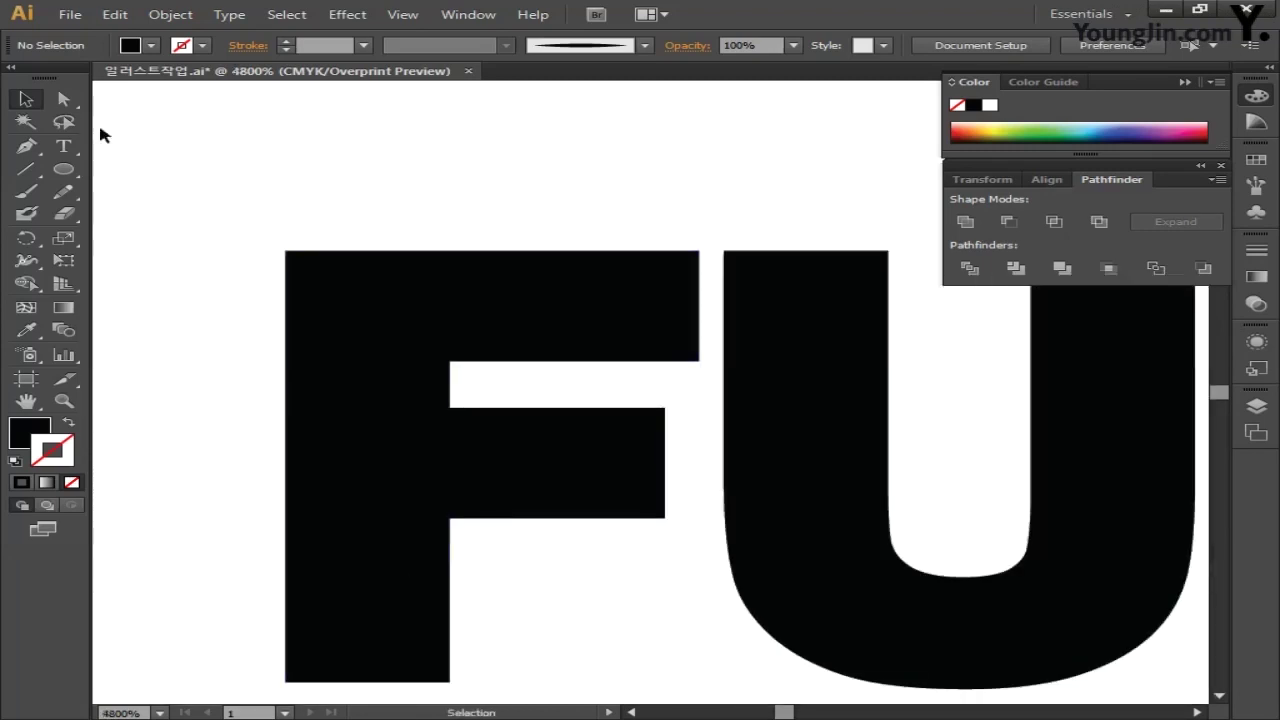
left_click(63, 98)
left_click(26, 146)
left_click(292, 278, "ctrl")
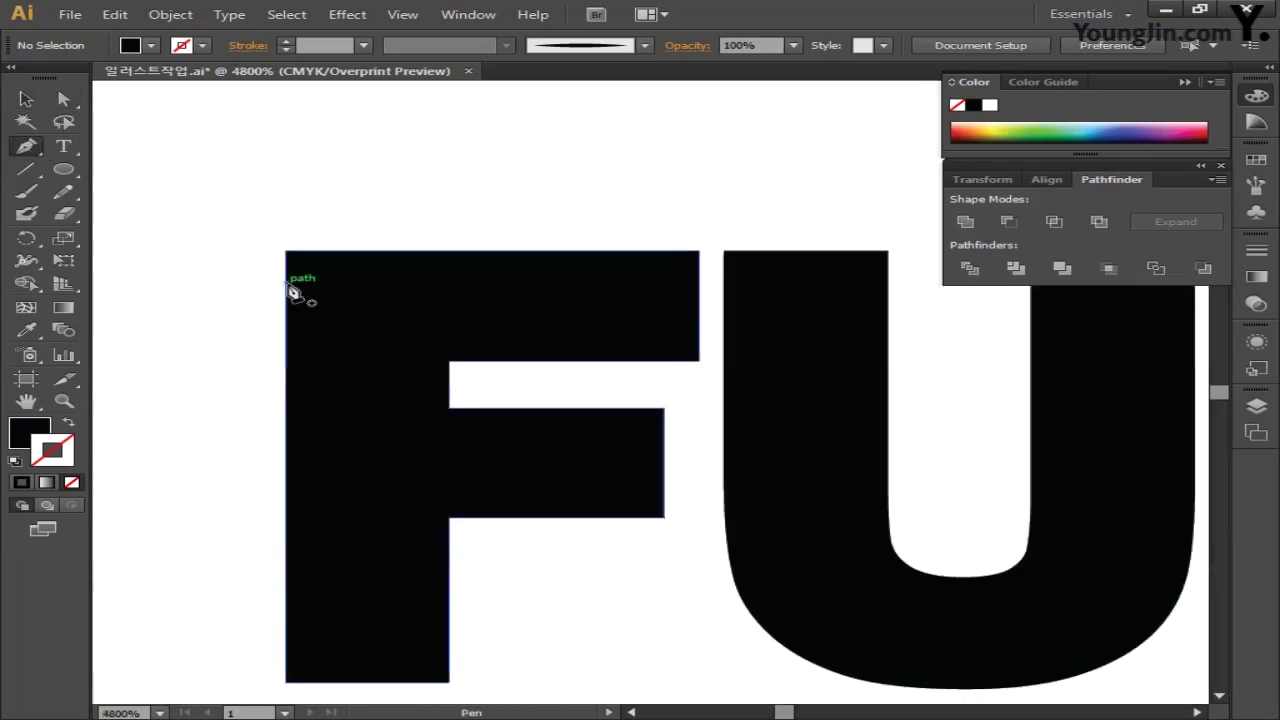
left_click(287, 316)
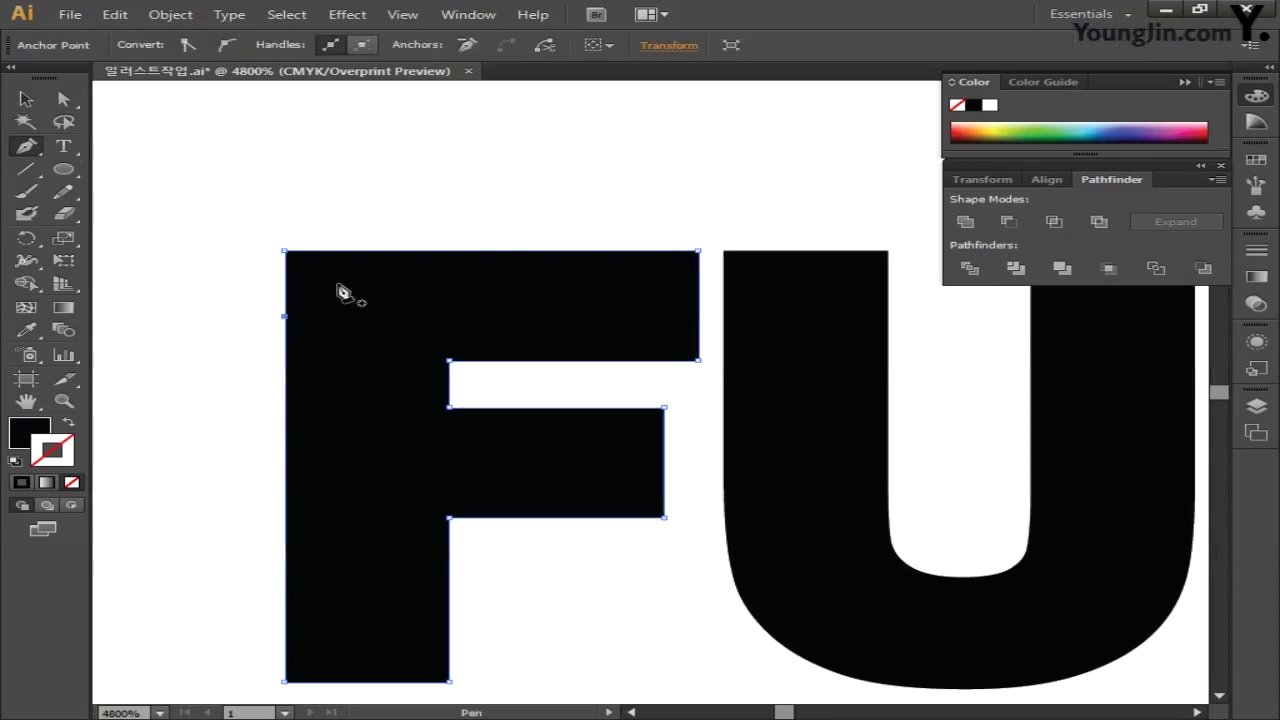
left_click(388, 251)
left_click(286, 251)
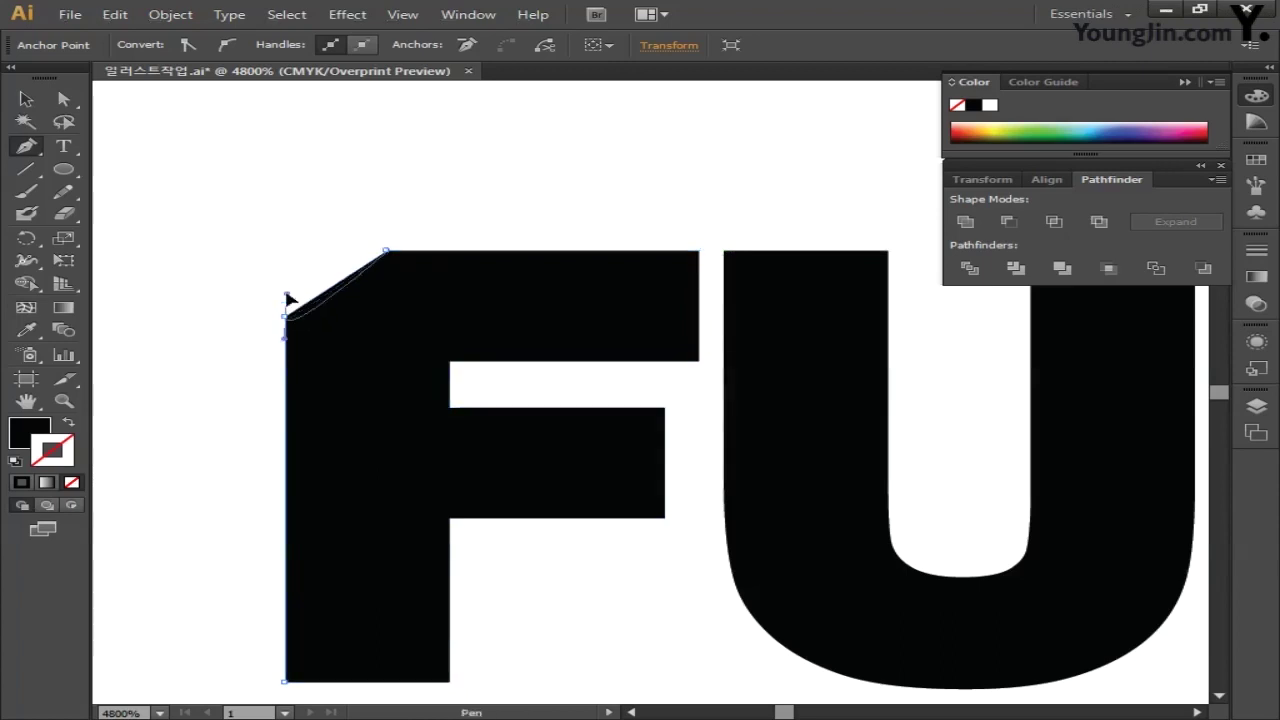
left_click_drag(300, 303, 345, 255)
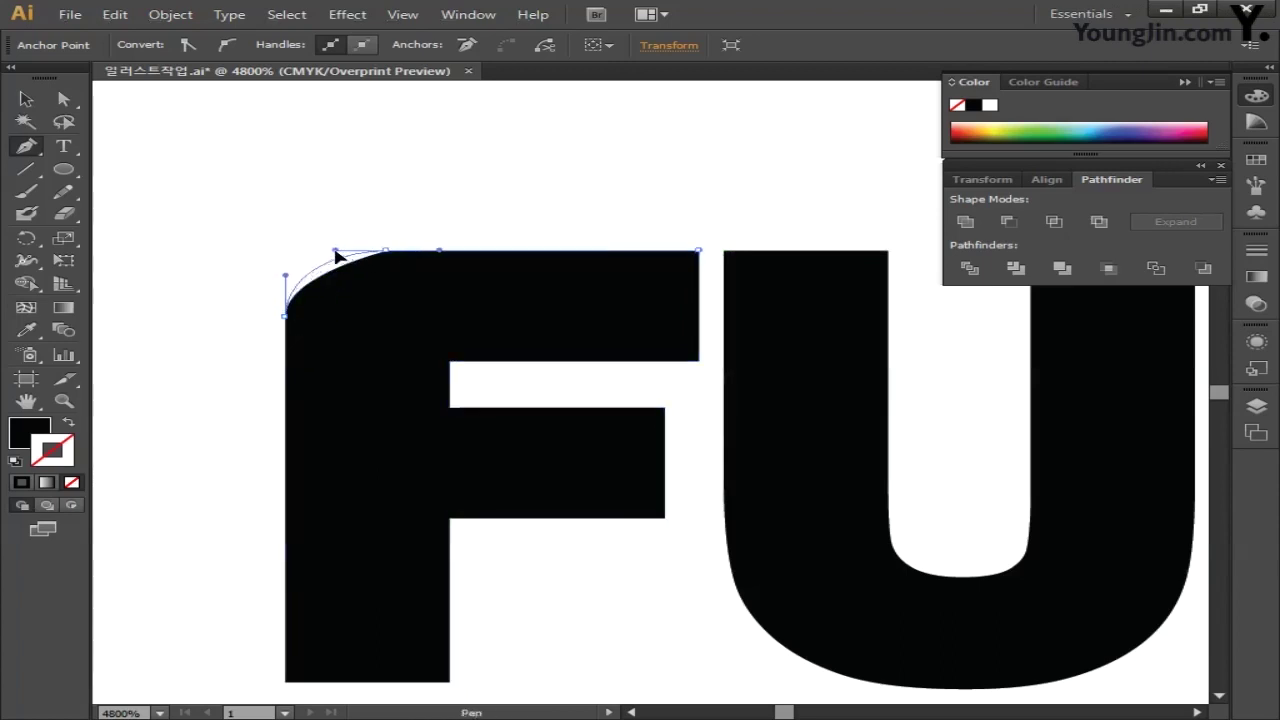
- Round the N's lower-right corner by adding an anchor on each side, deleting the corner anchor and curving the cut
key("space")
left_click_drag(882, 430, 363, 334)
left_click_drag(640, 364, 478, 344)
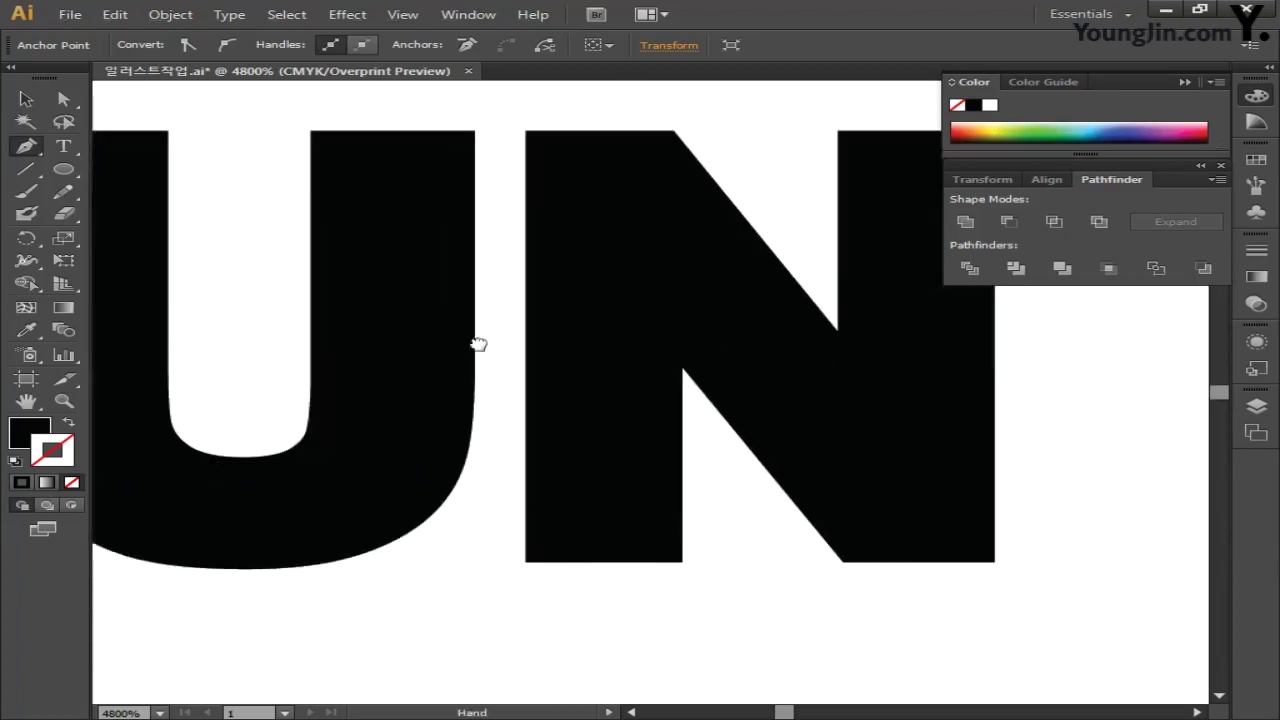
left_click_drag(739, 345, 499, 345)
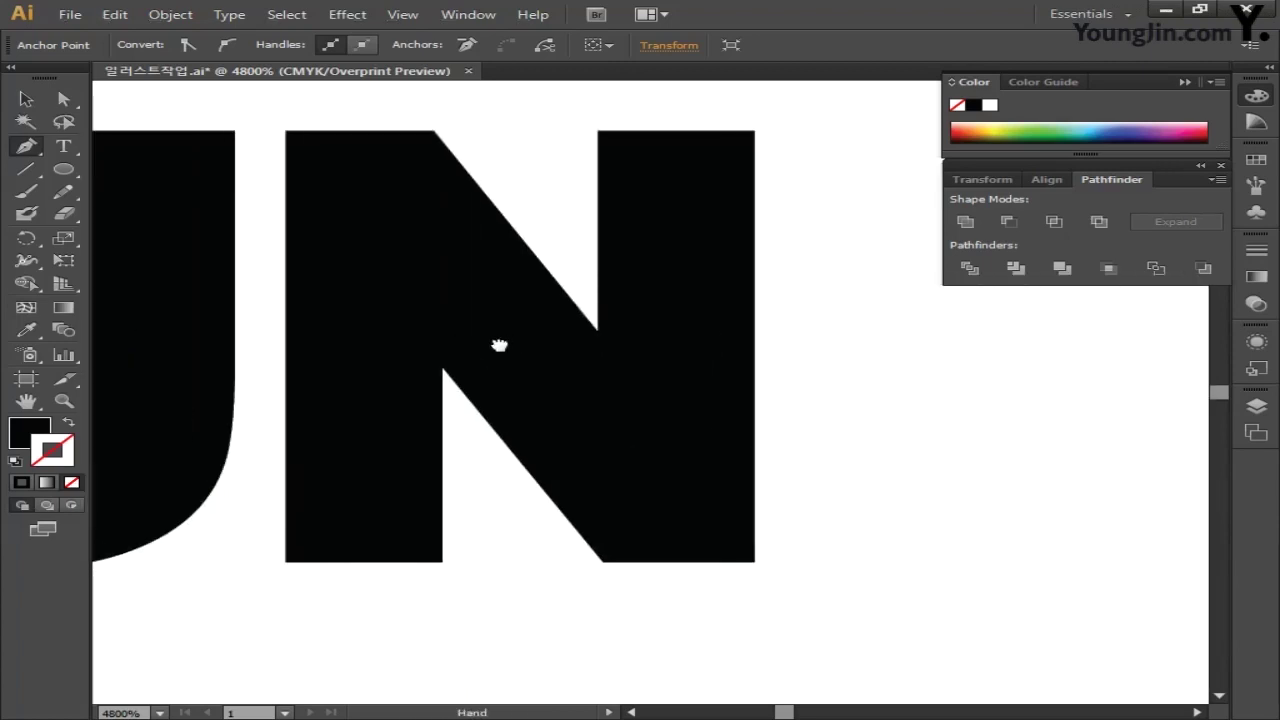
left_click(678, 560, "ctrl")
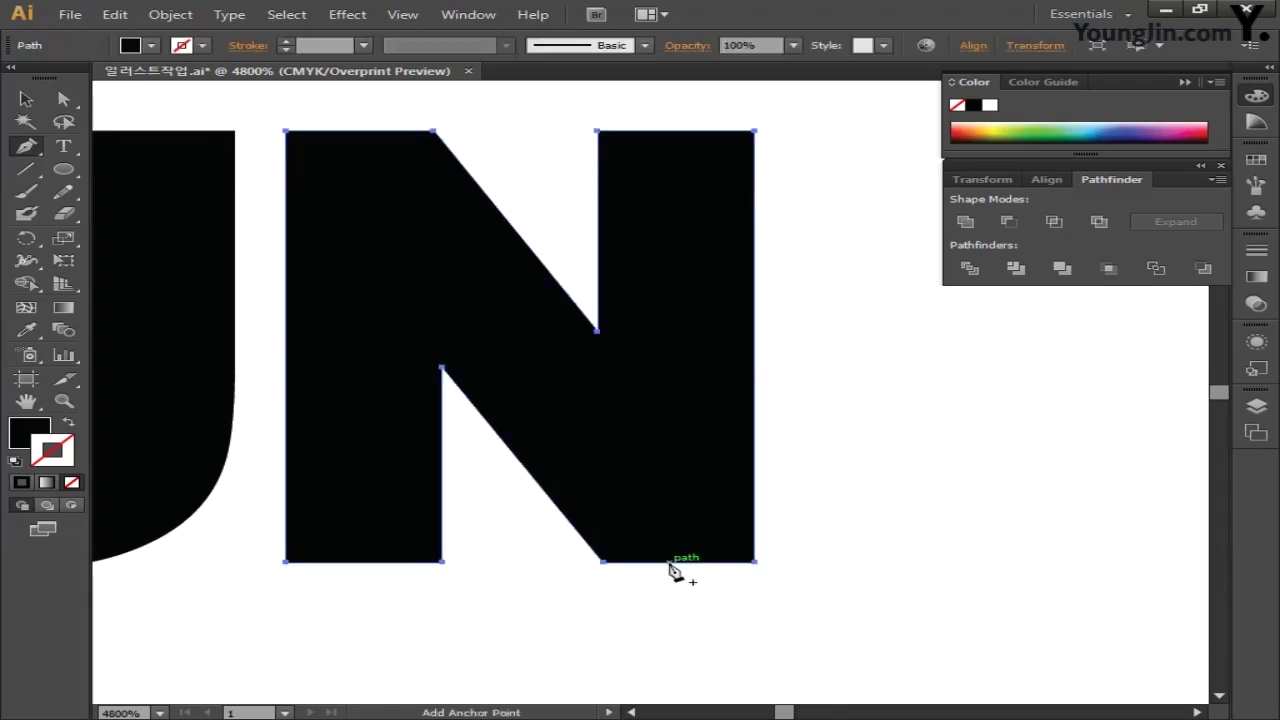
left_click(669, 562)
left_click(754, 504)
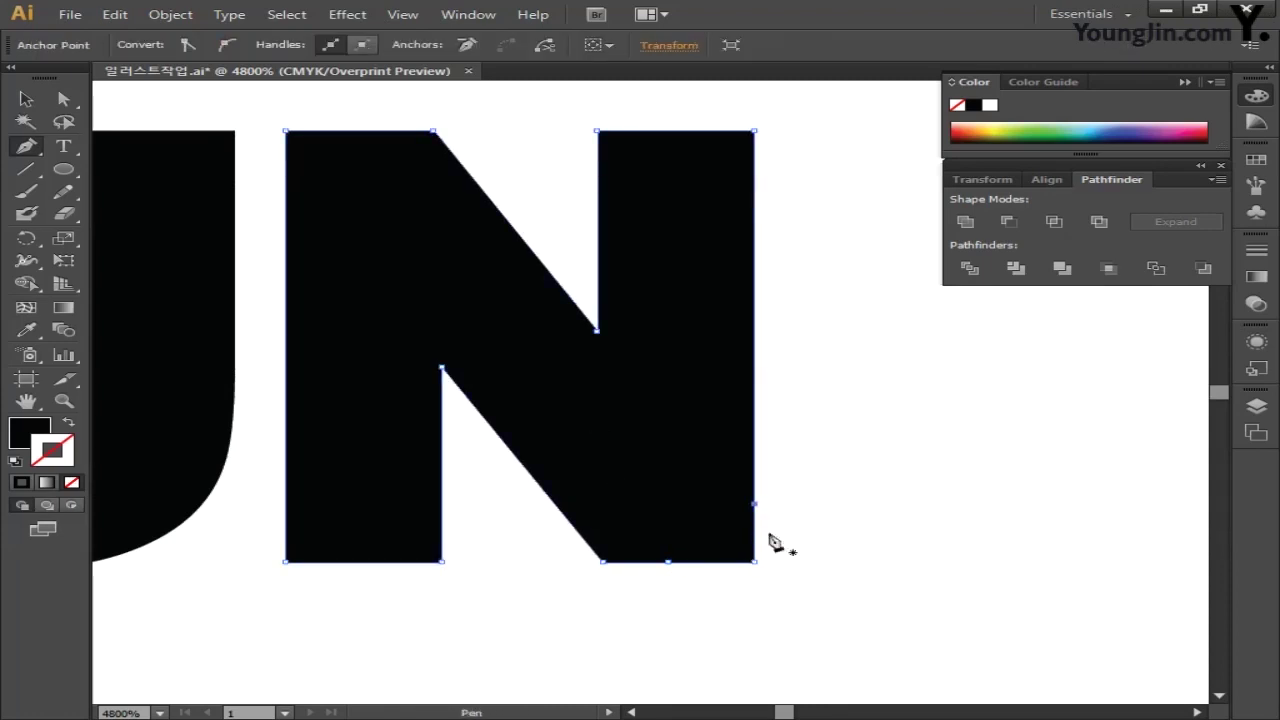
left_click(755, 562)
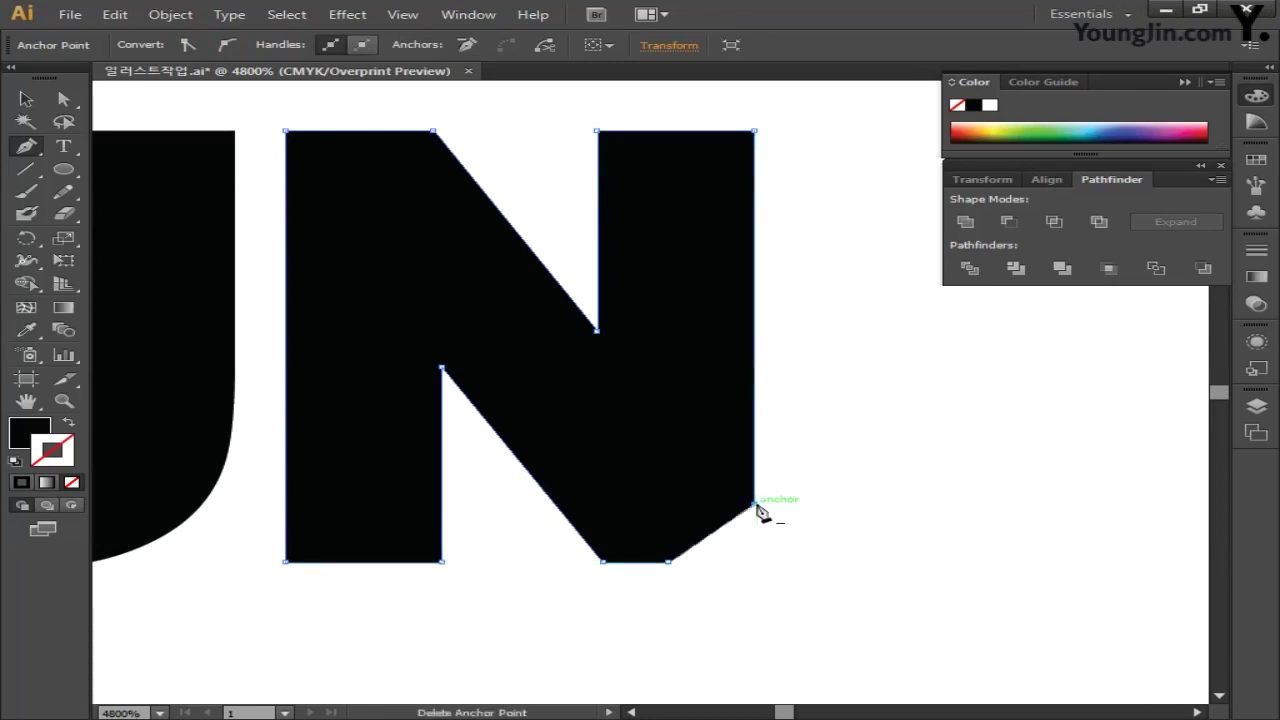
mouse_move(755, 505)
left_mouse_down()
mouse_move(771, 517)
mouse_move(754, 530)
left_mouse_up()
left_click_drag(668, 562, 725, 565)
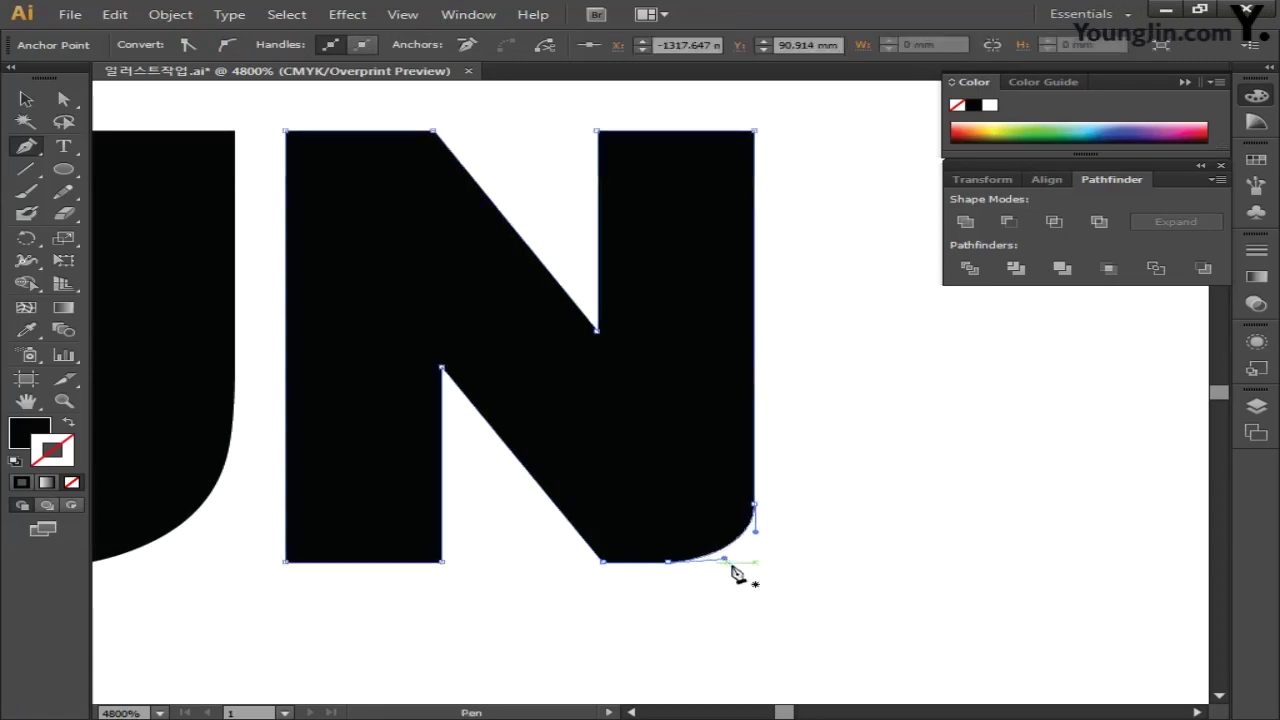
left_click(26, 98)
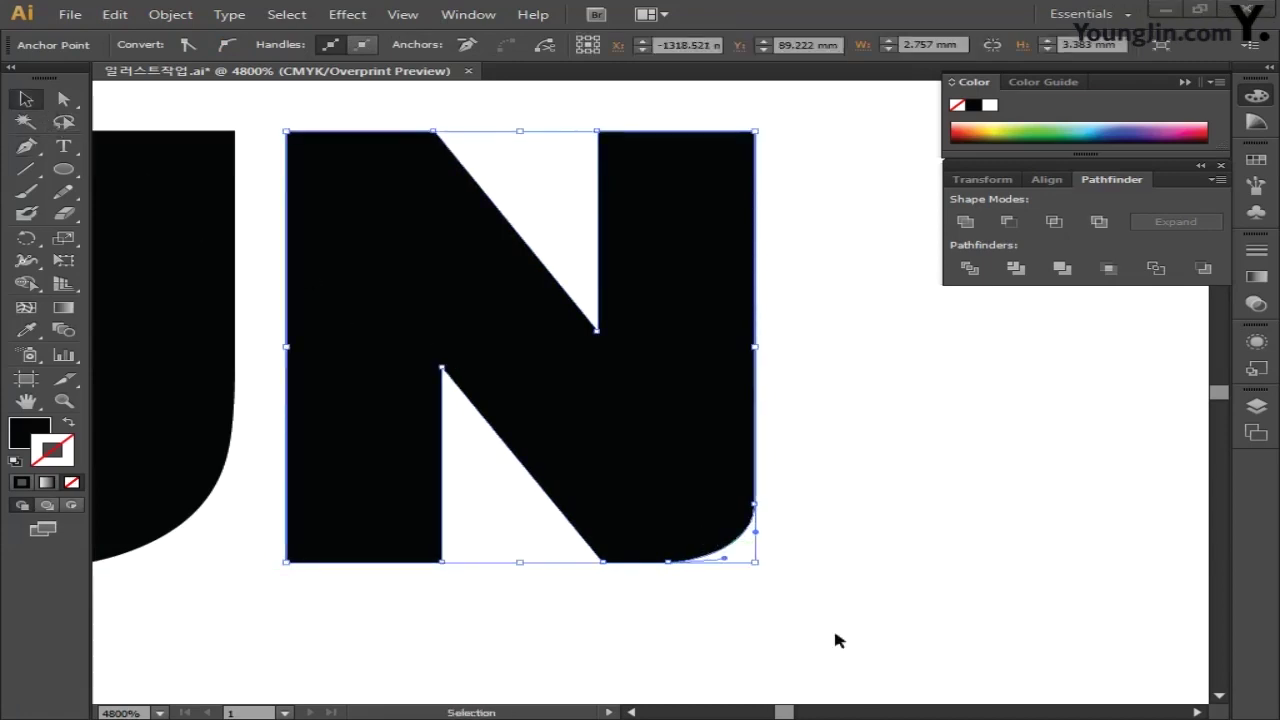
- Draw an open Pen path up the inner edge of the F's stem, diagonally across to its top edge and along to the top-right corner
key("space")
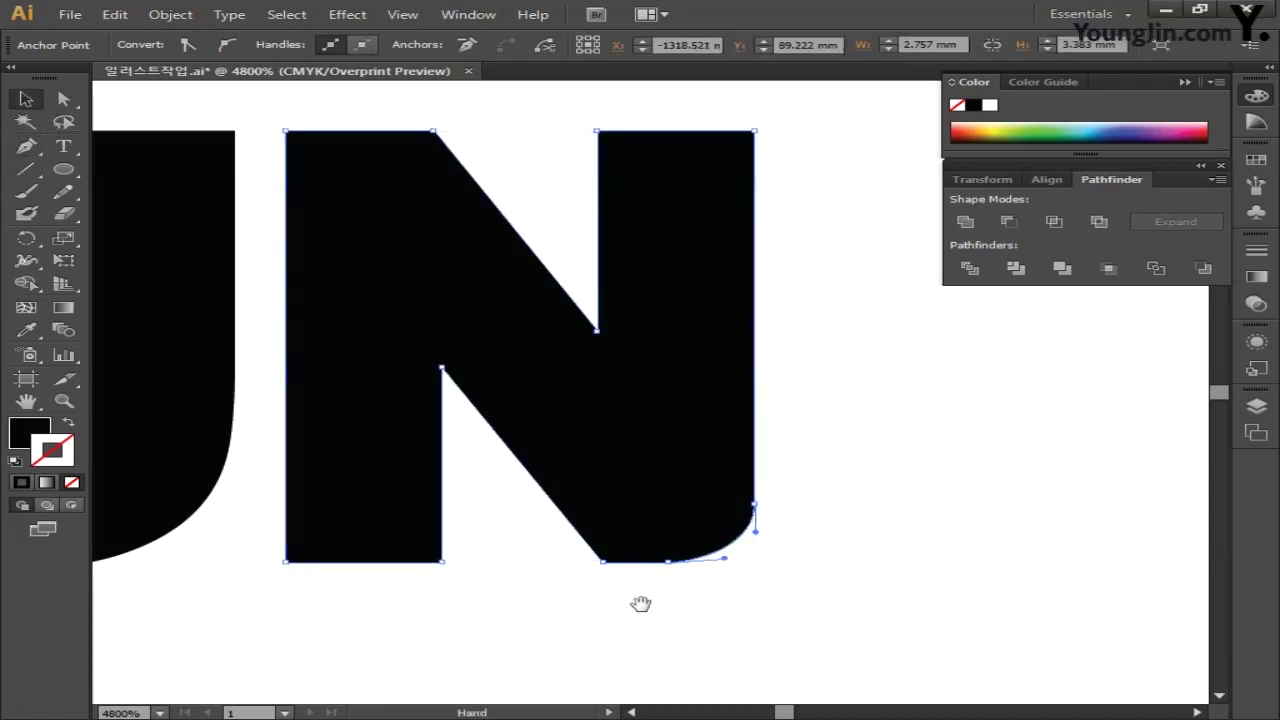
left_click_drag(640, 603, 797, 614)
key("ctrl+minus")
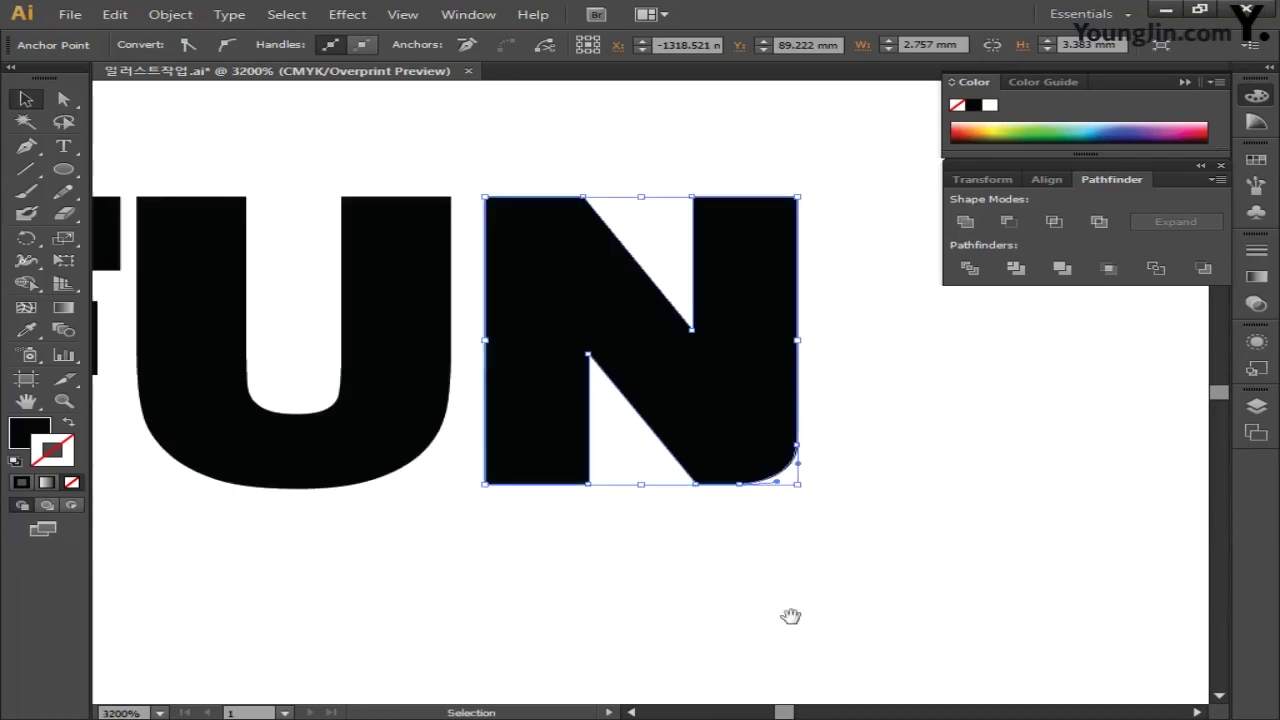
left_click_drag(651, 557, 938, 658)
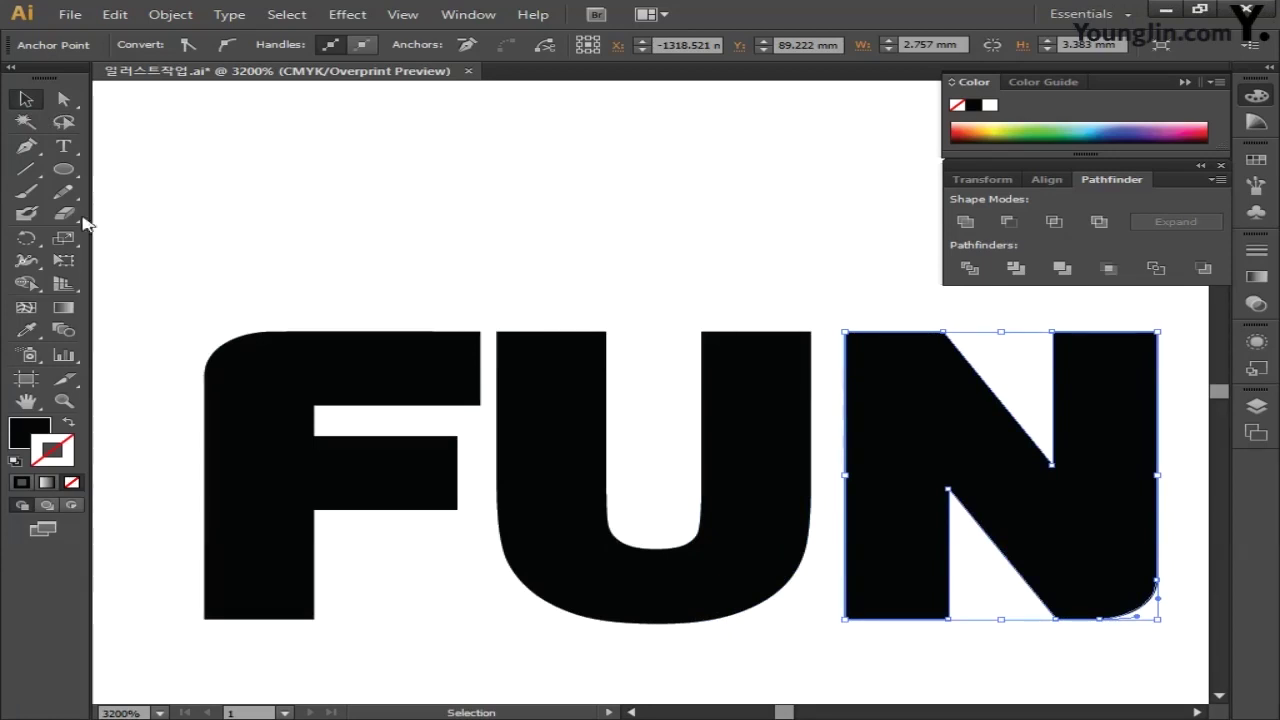
left_click(22, 148)
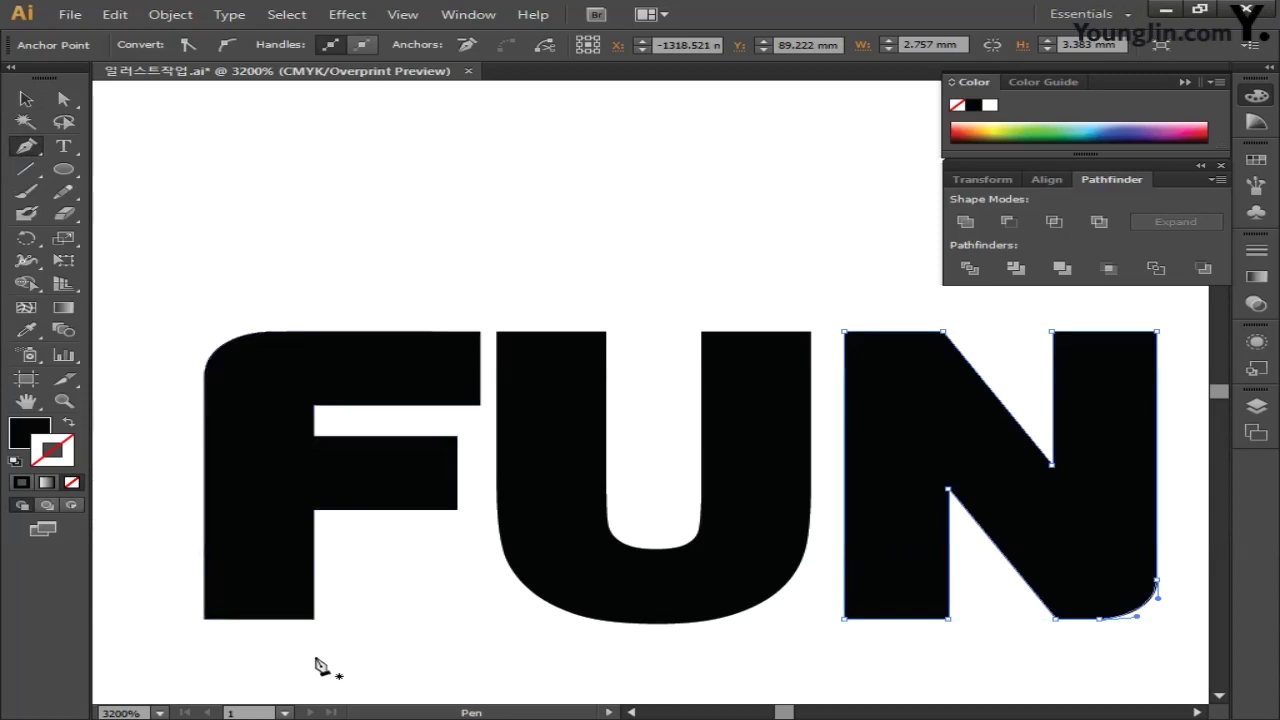
left_click(314, 618)
left_click(314, 405)
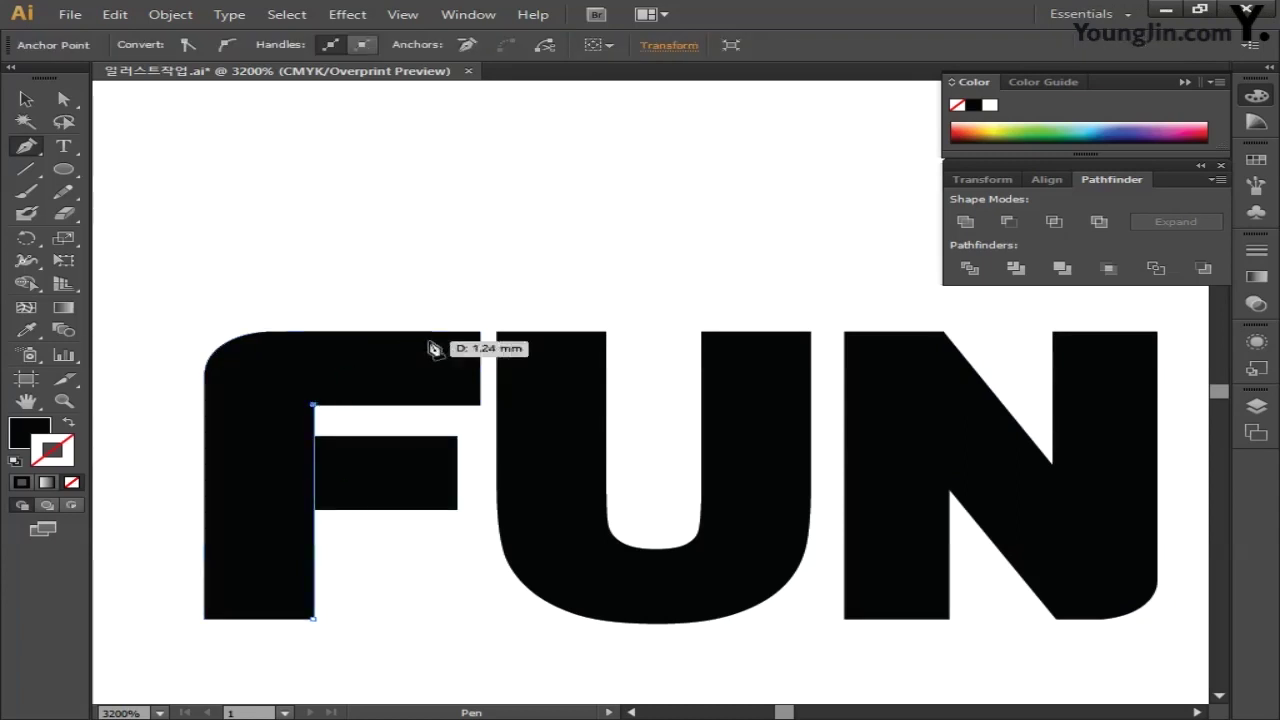
left_click(379, 331)
left_click(480, 331)
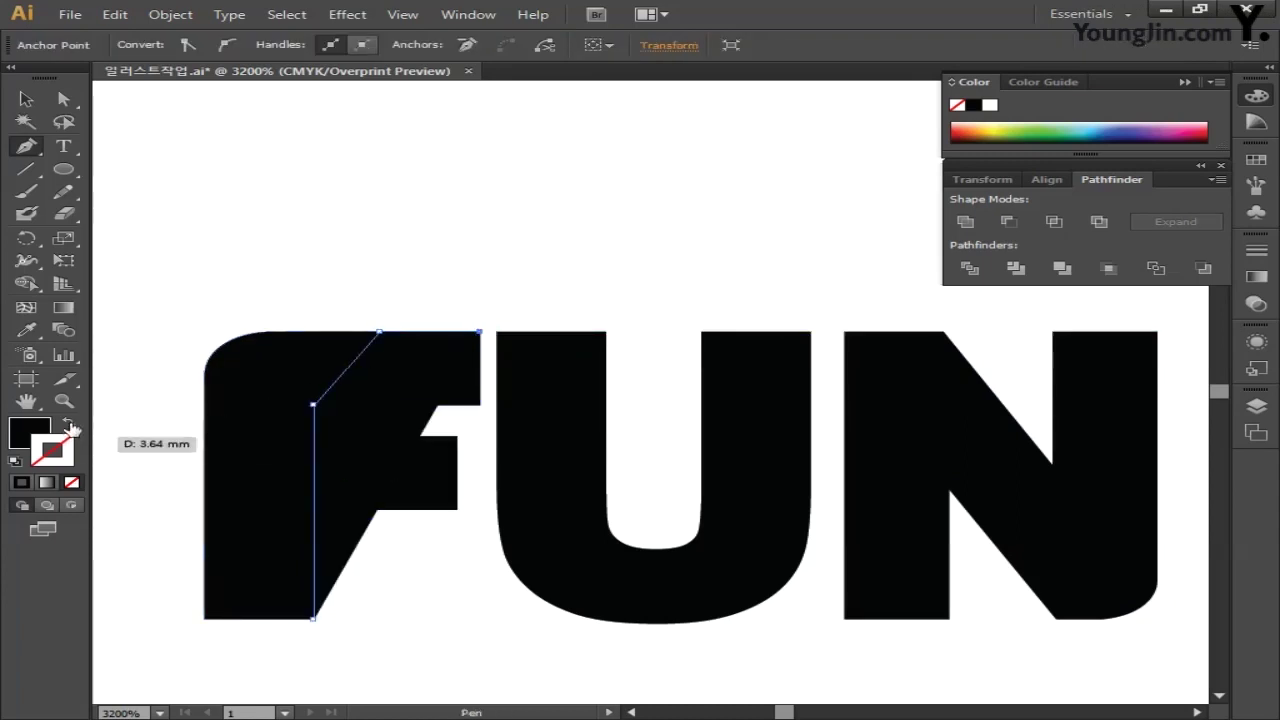
- Swap the F path's fill and stroke so it has no fill, and set its stroke colour to red f90000
left_click(68, 426)
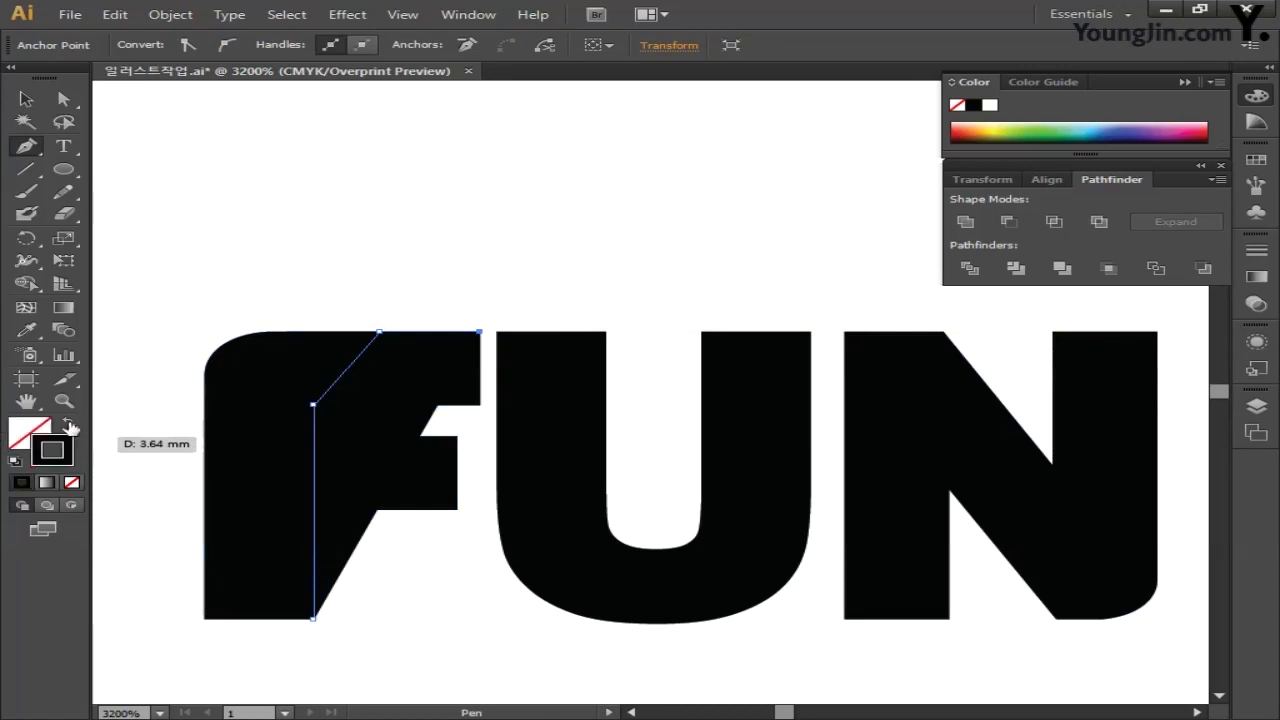
double_click(66, 450)
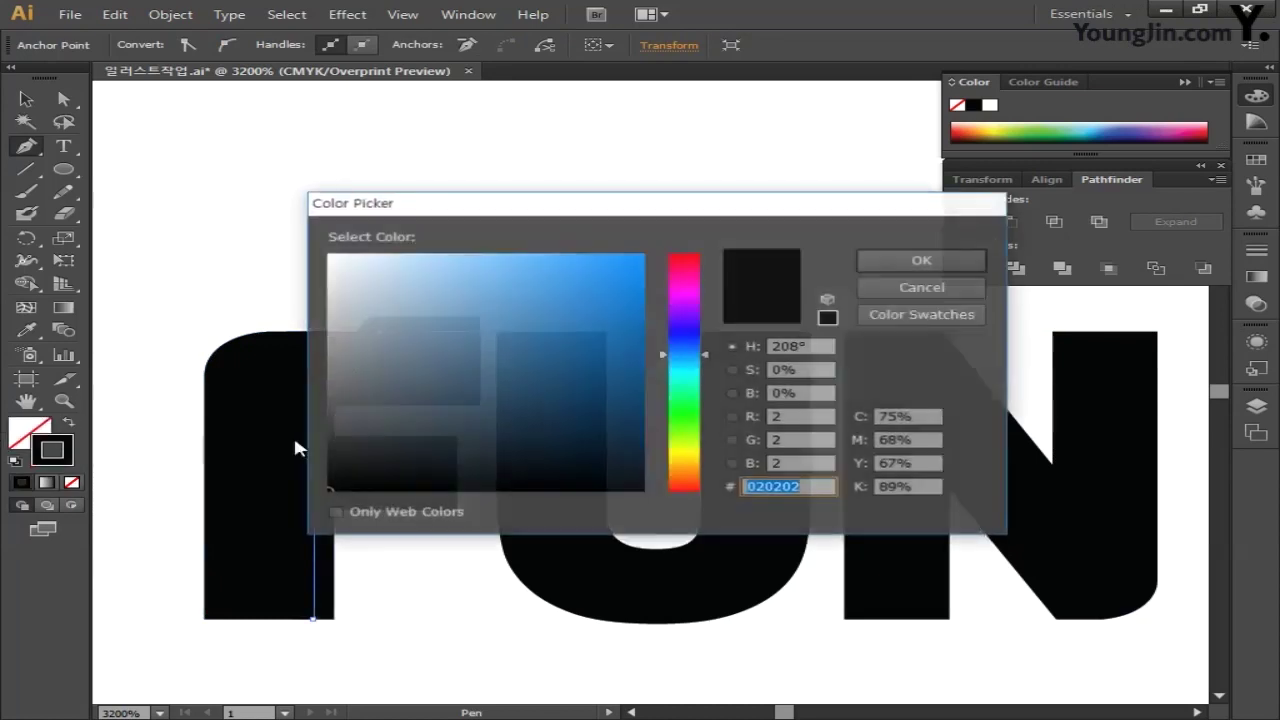
left_click_drag(688, 351, 690, 260)
left_click(612, 279)
left_click(651, 258)
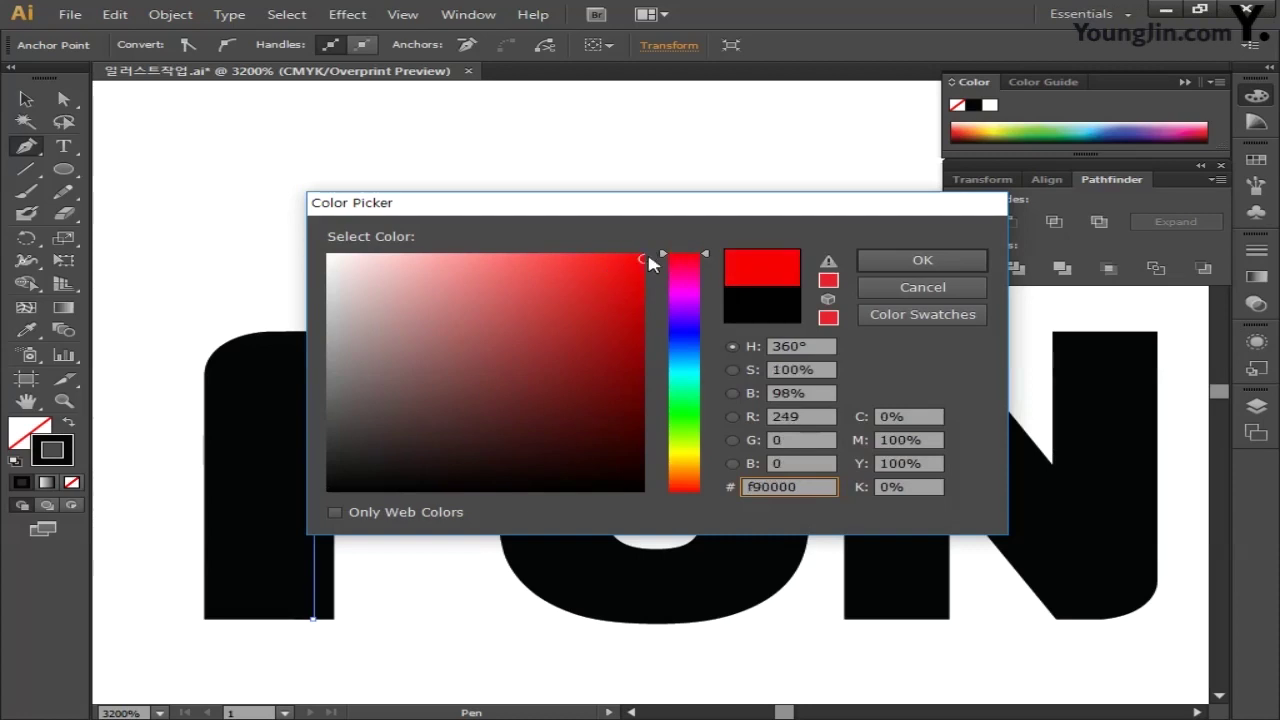
left_click(890, 261)
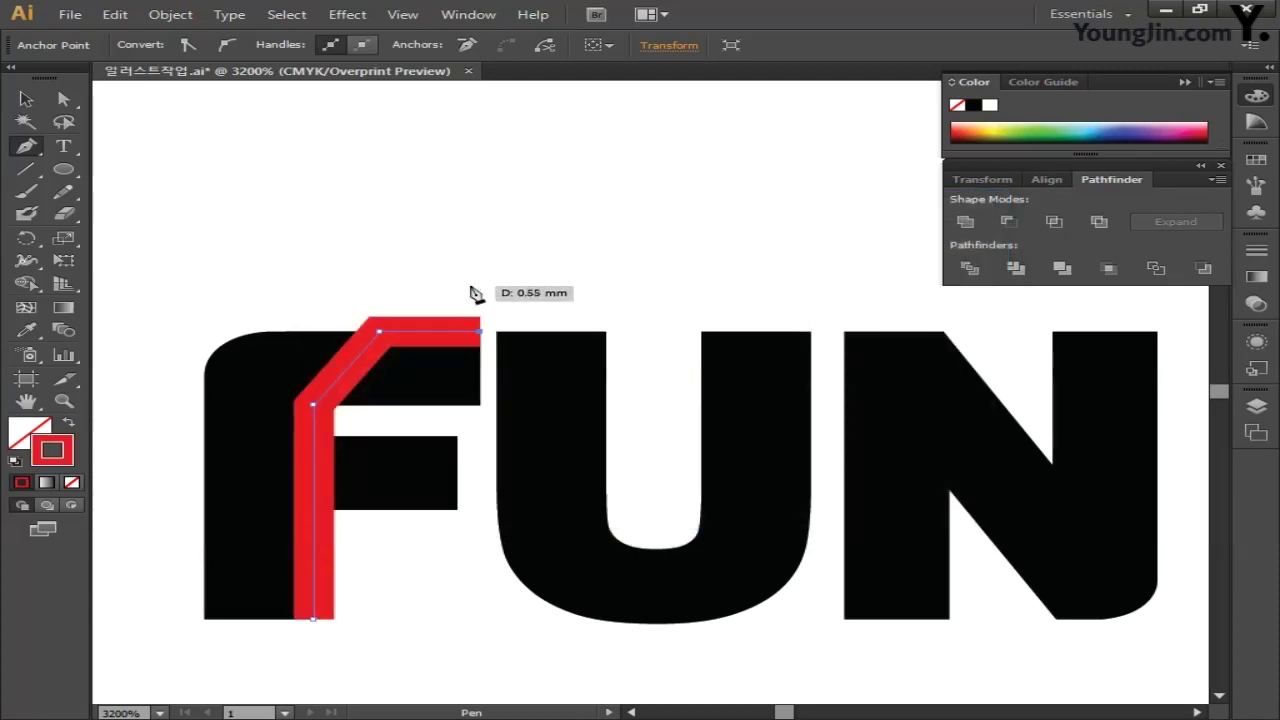
- Set the red F path's stroke weight to 0.1 pt and deselect it
key("v")
left_click(148, 137)
left_click(437, 336)
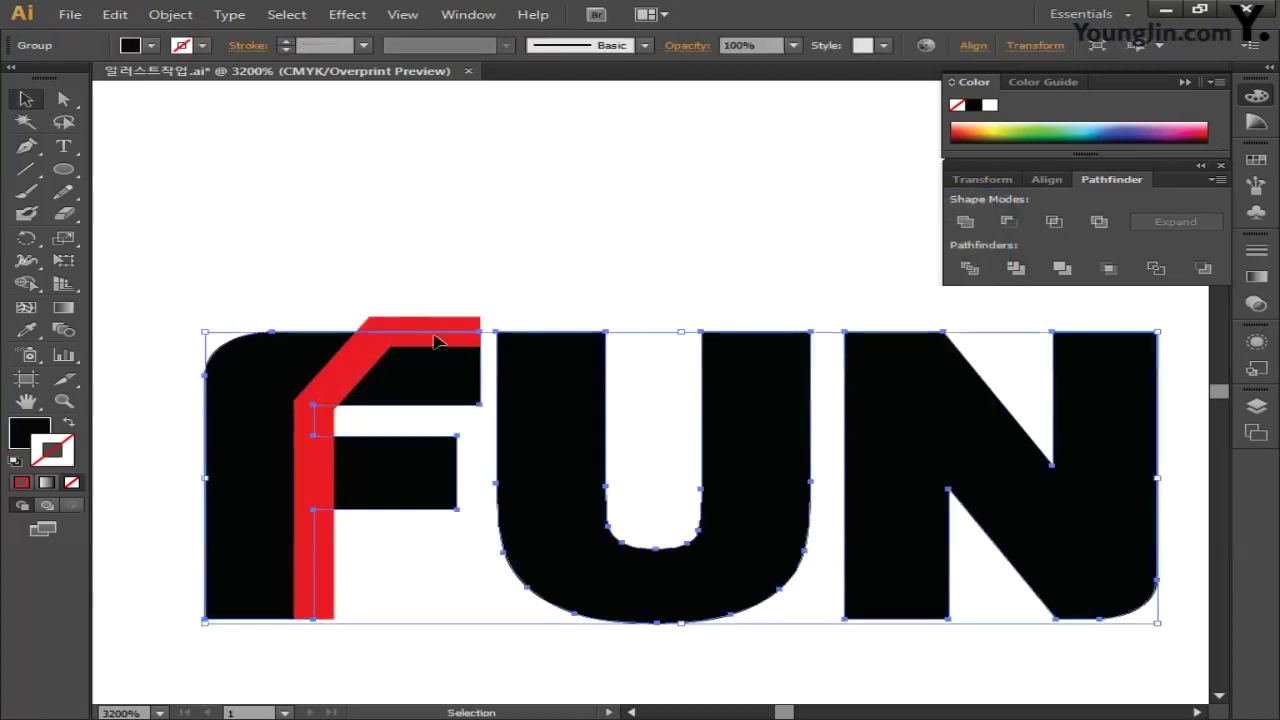
left_click(447, 334, "shift")
left_click(362, 357)
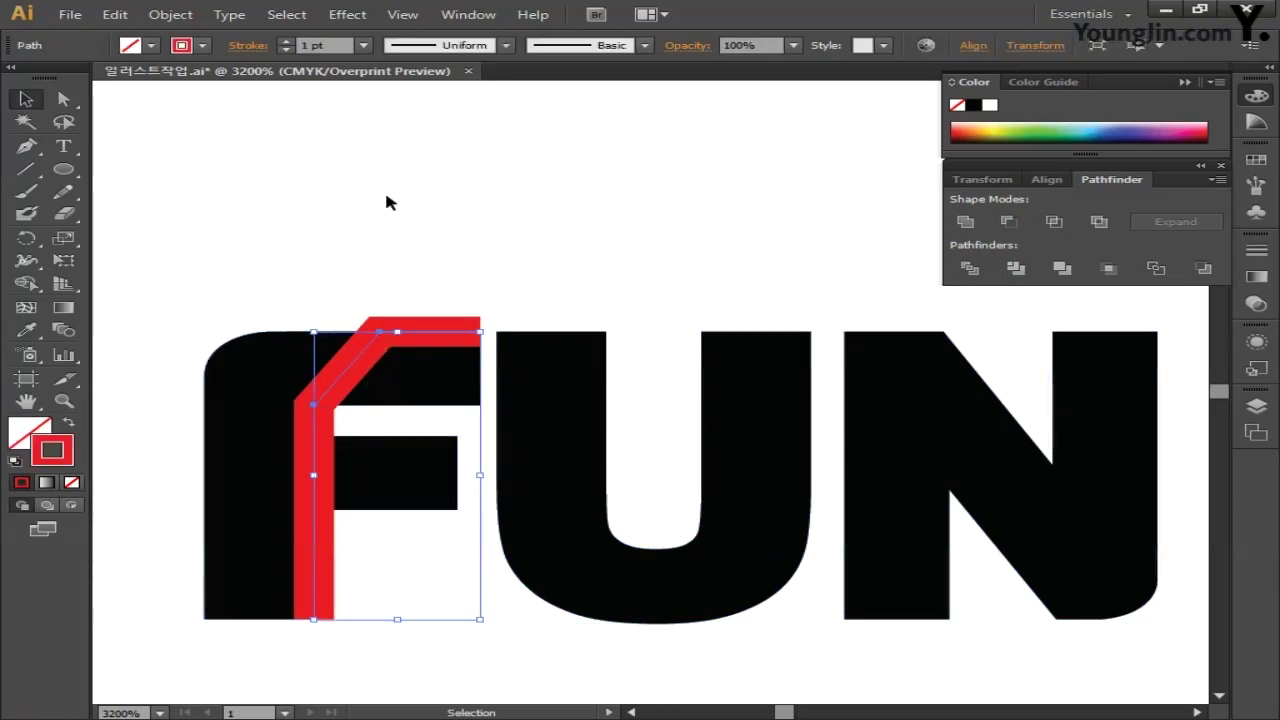
left_click(316, 46)
type("0.1")
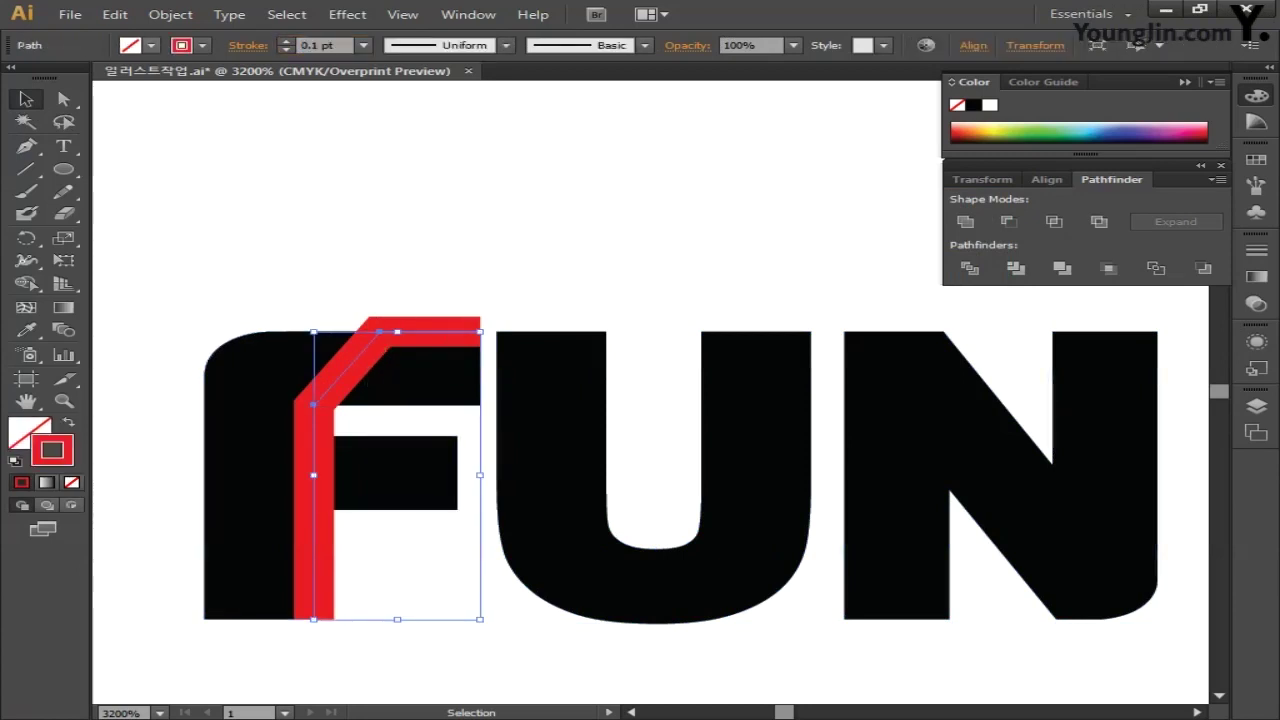
key("Return")
left_click(343, 208)
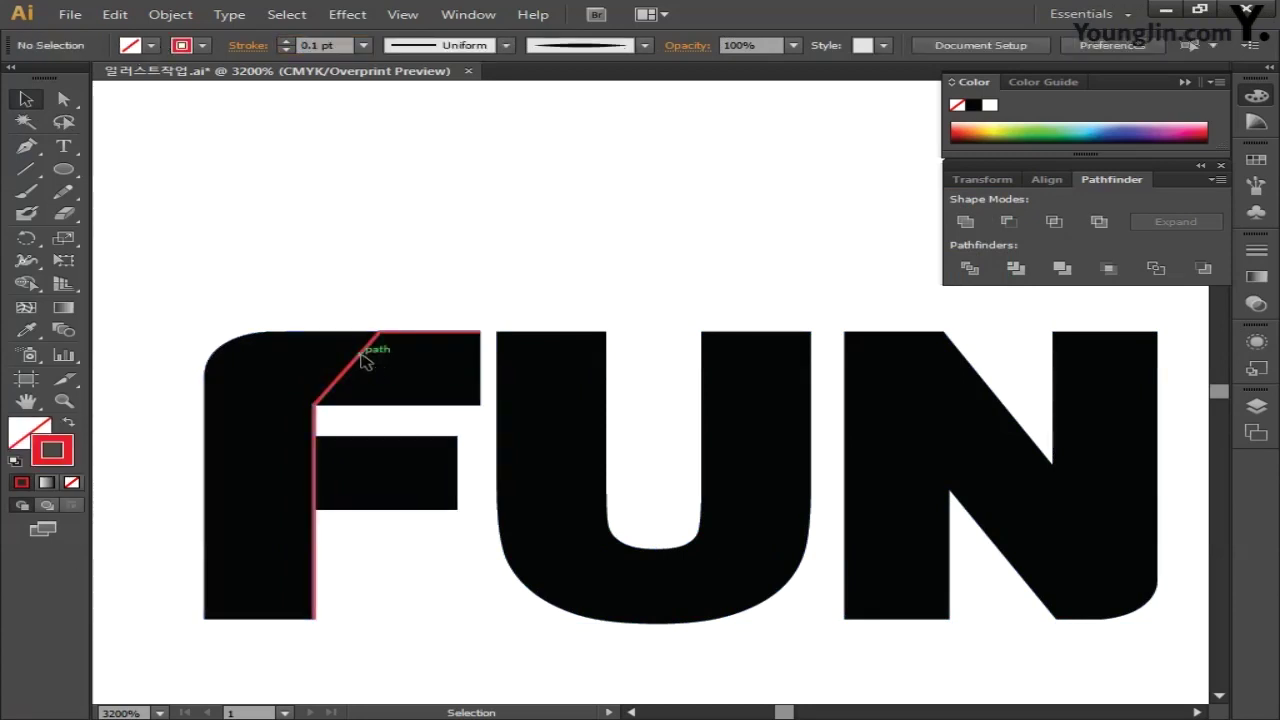
- Bend the red path's diagonal into a smooth curve, extend its ends slightly beyond the F, and deselect it
left_click(366, 349)
key("a")
key("p")
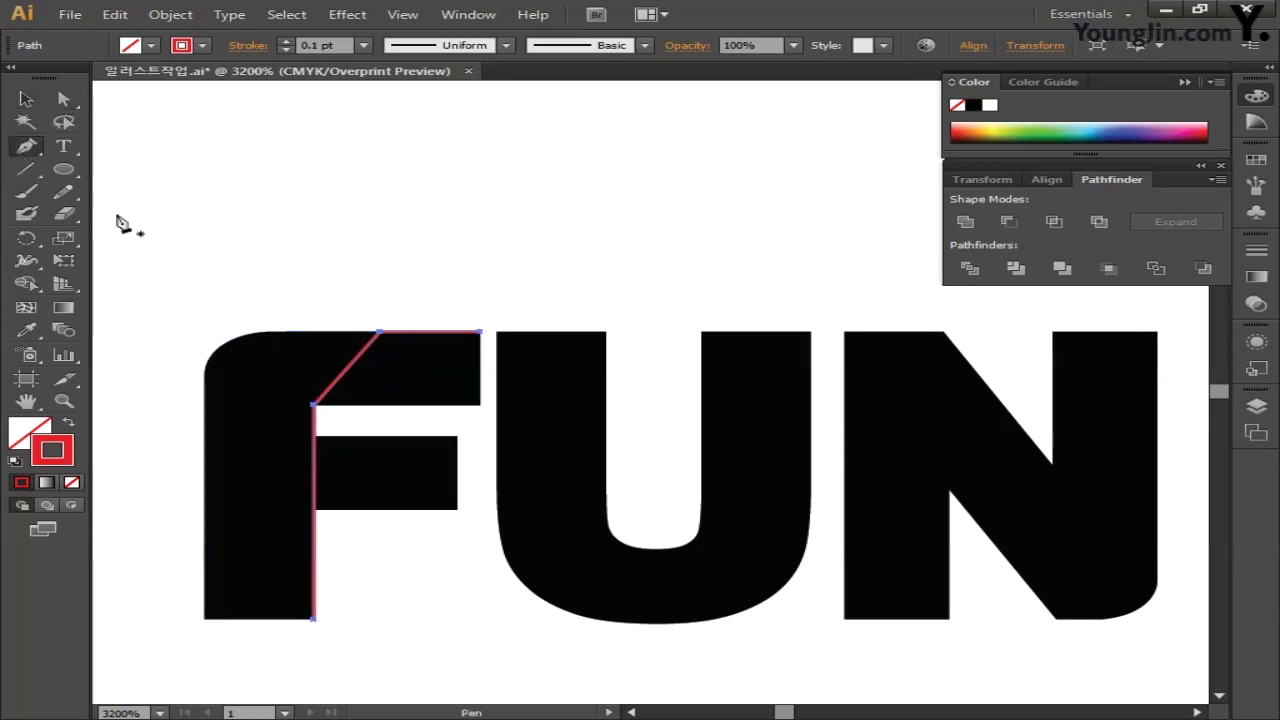
left_click_drag(380, 333, 423, 334)
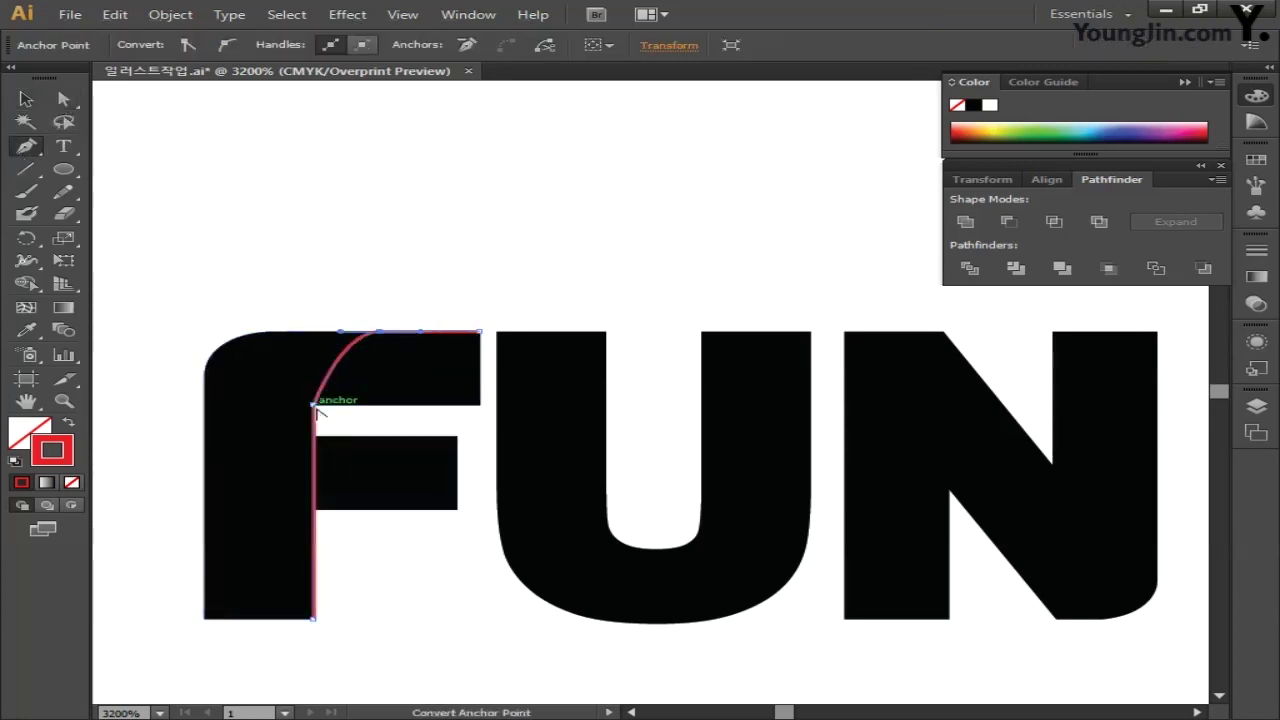
left_click_drag(316, 378, 414, 351)
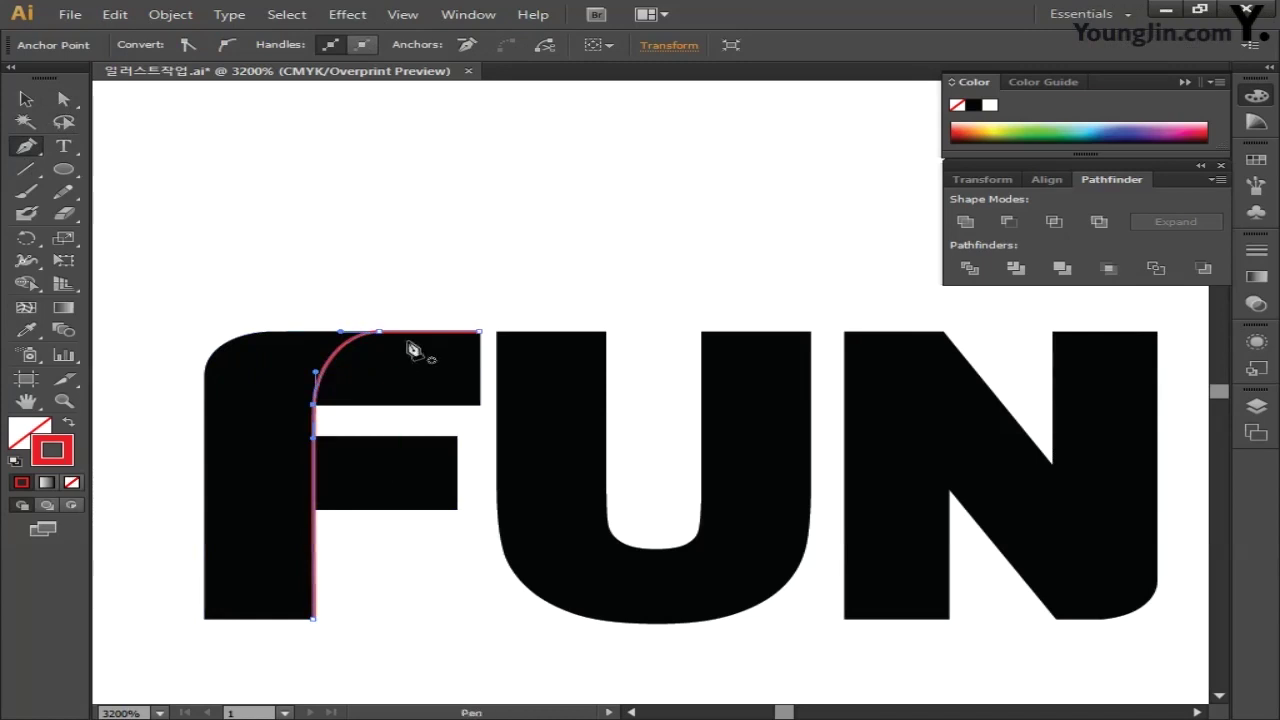
left_click_drag(315, 620, 314, 636)
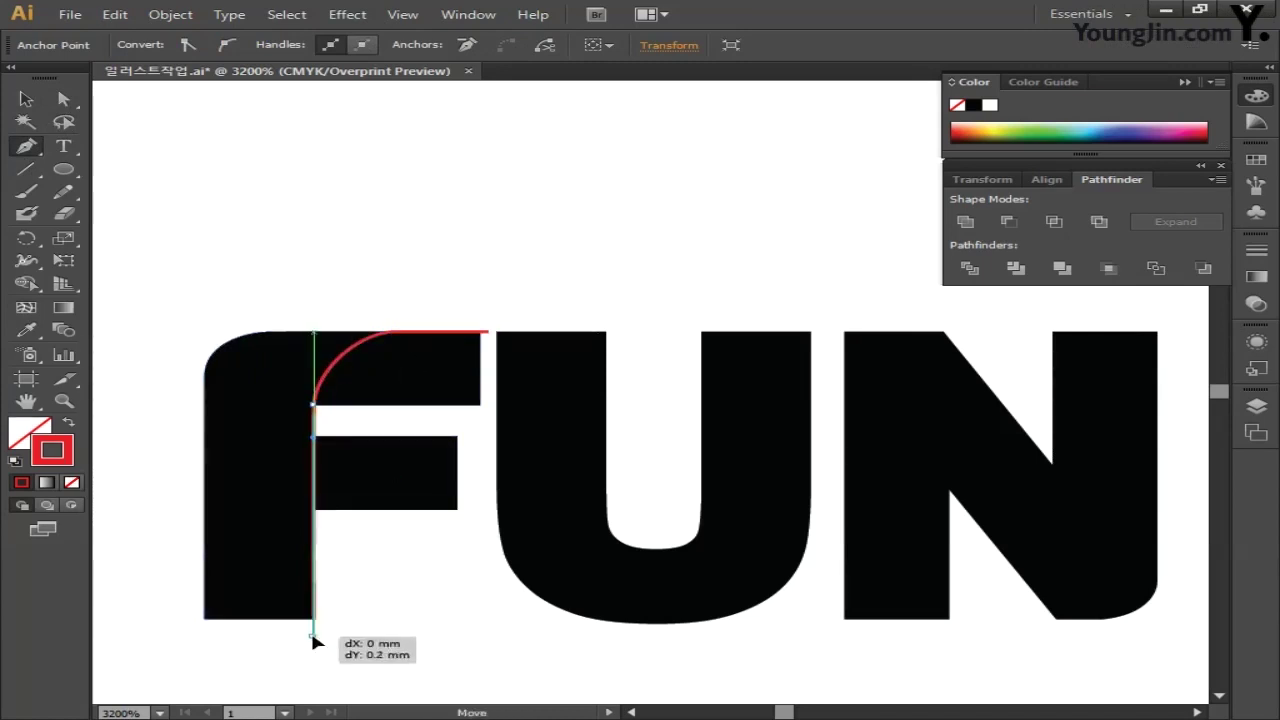
left_click(26, 99)
left_click(523, 306)
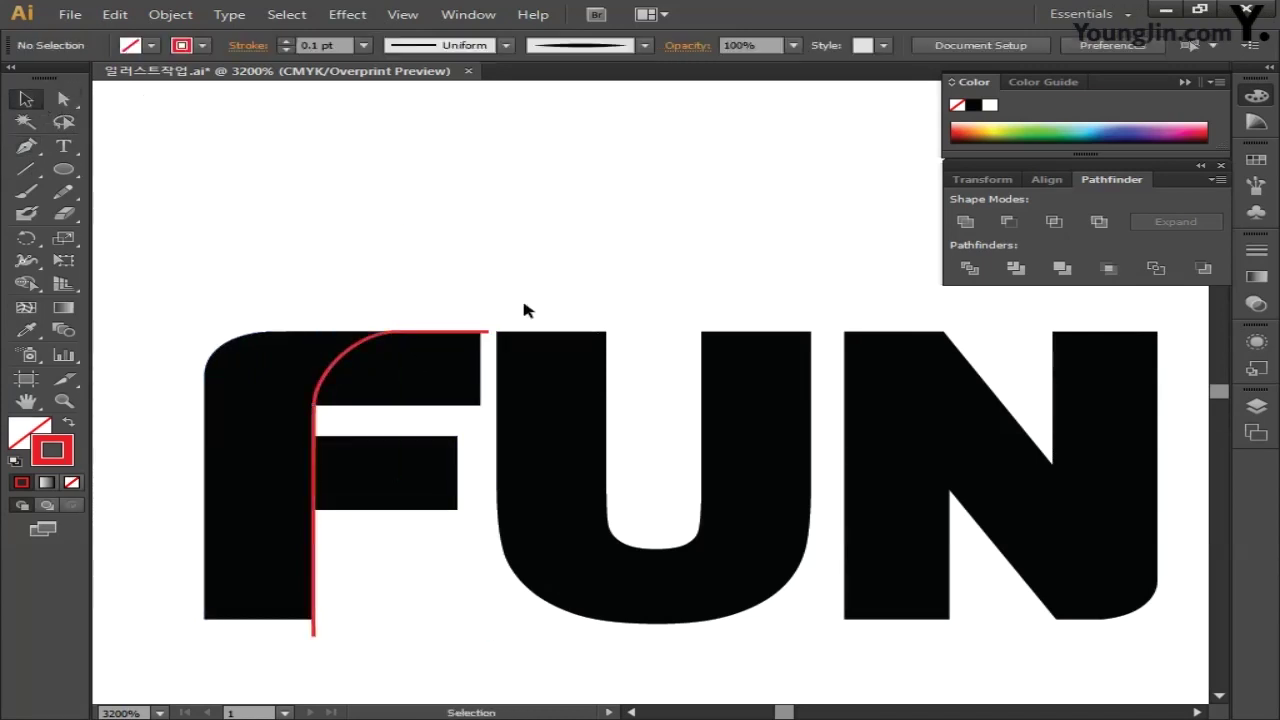
- Draw an open Pen path across the U's base from one inner edge to the other, smoothing its bottom anchor into a curve
left_click_drag(523, 306, 499, 222)
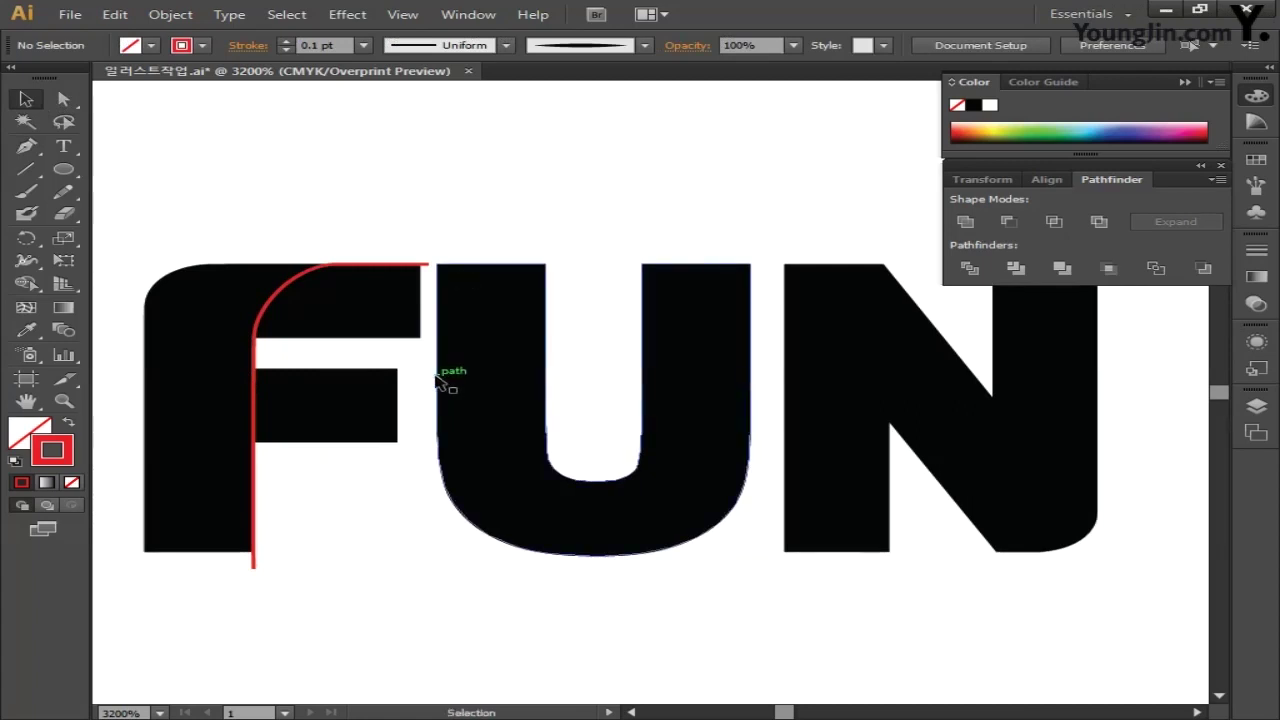
left_click(26, 146)
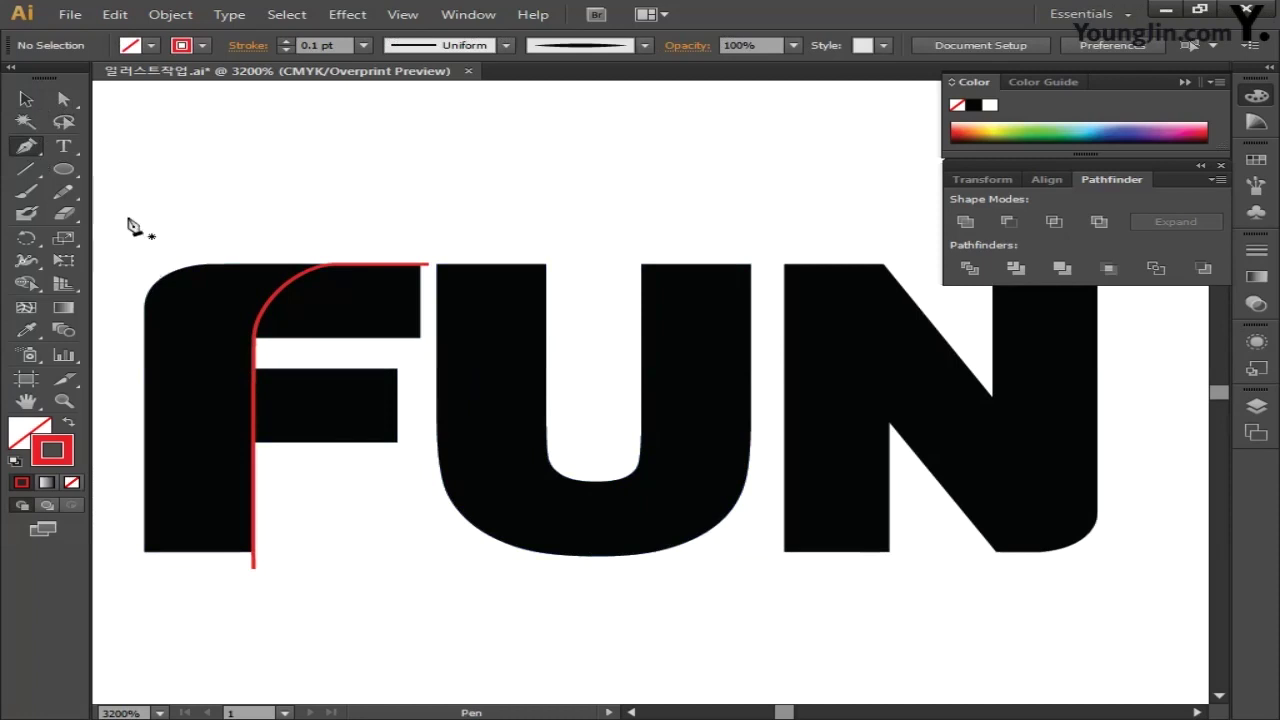
left_click(545, 428)
left_click(596, 553)
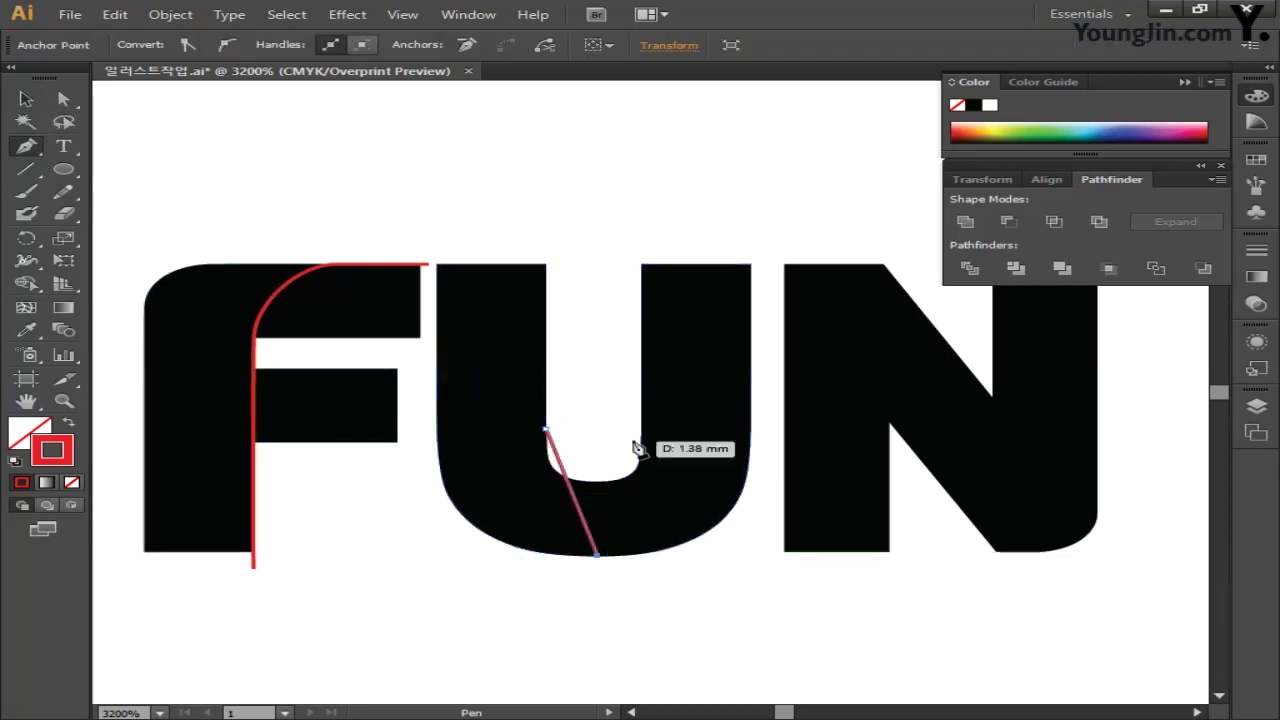
left_click(640, 428)
left_click_drag(597, 554, 651, 555)
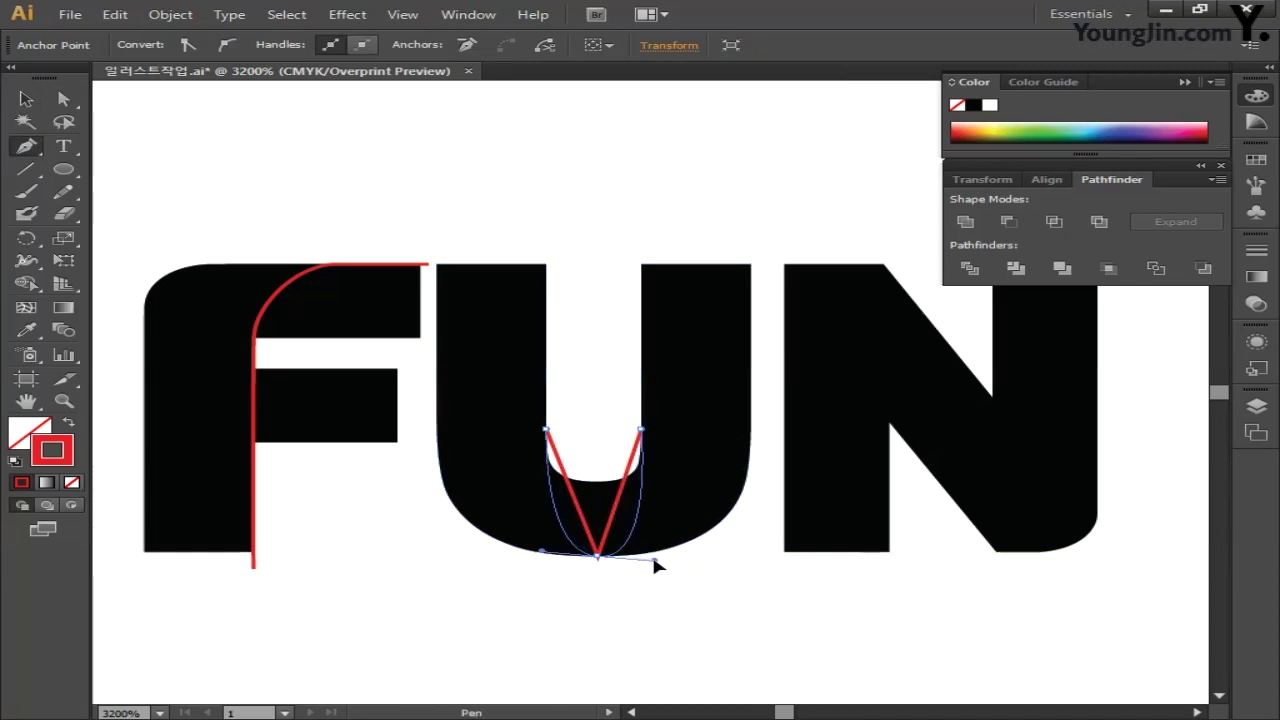
left_click(764, 597, "ctrl")
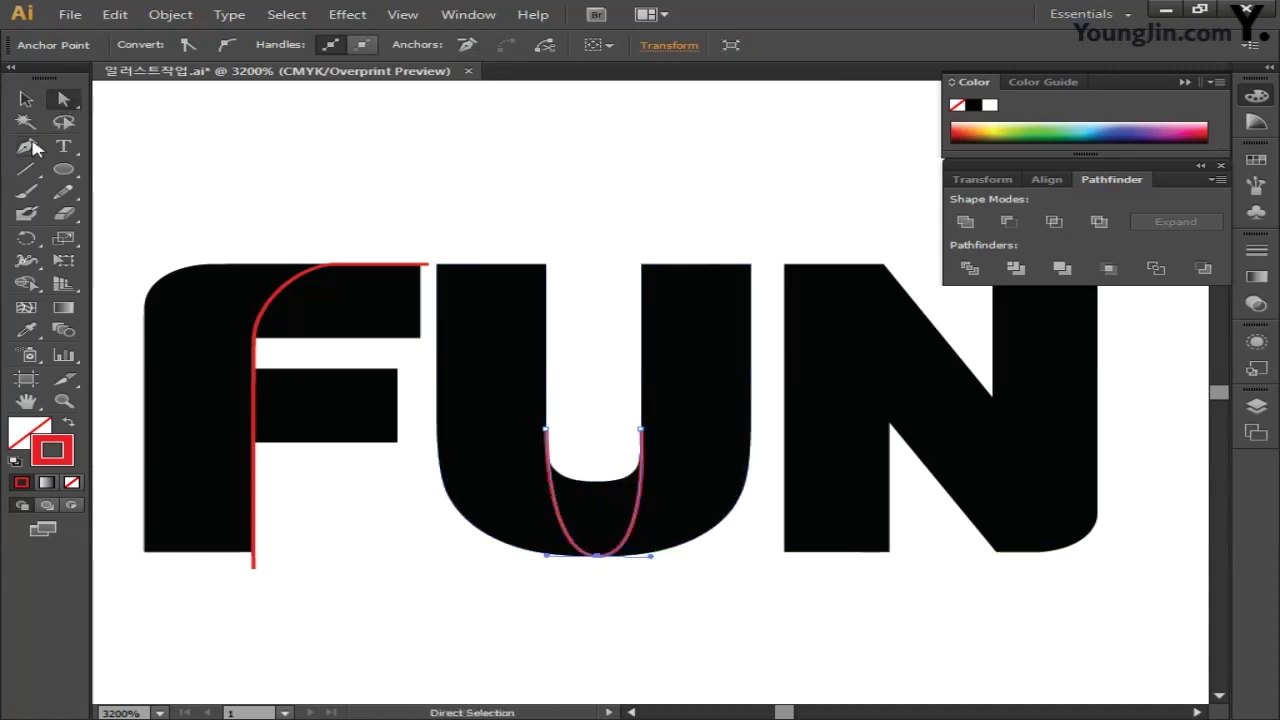
- Draw a vertical Pen line along the inner edge of the N's left stem, from its top corner to slightly below the letter
left_click_drag(765, 451, 645, 451)
left_click(770, 430)
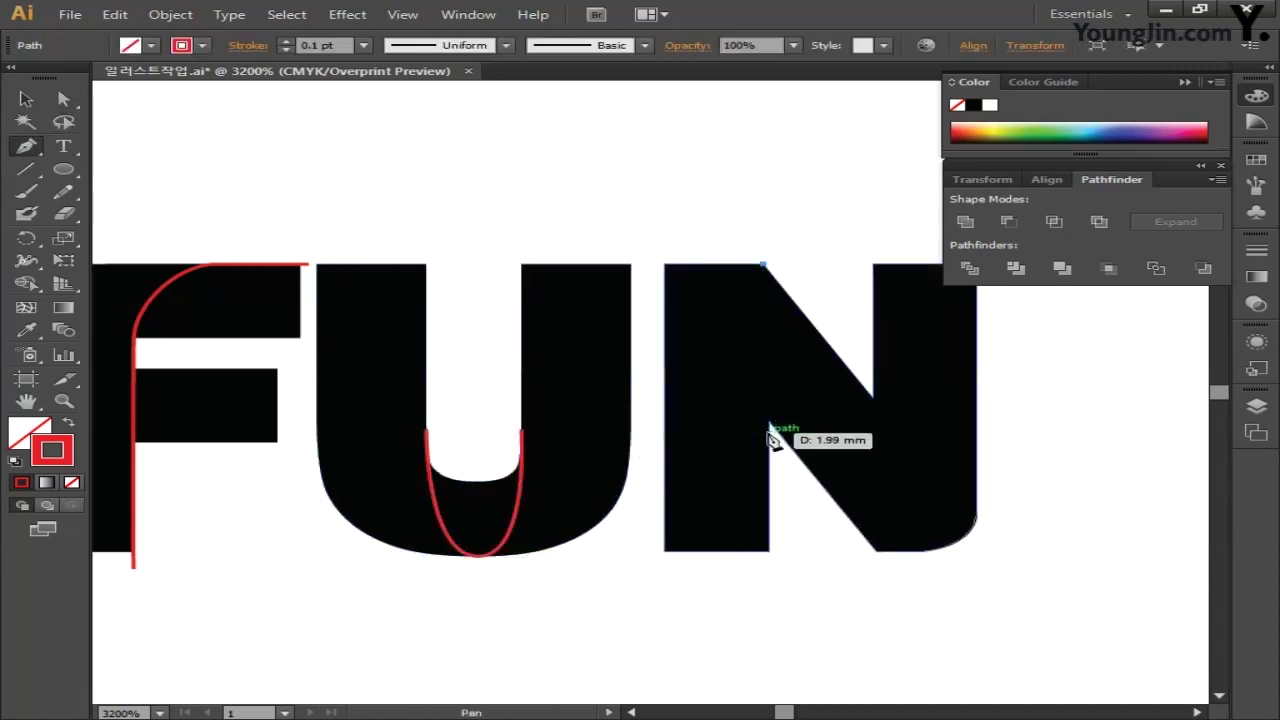
left_click(764, 578)
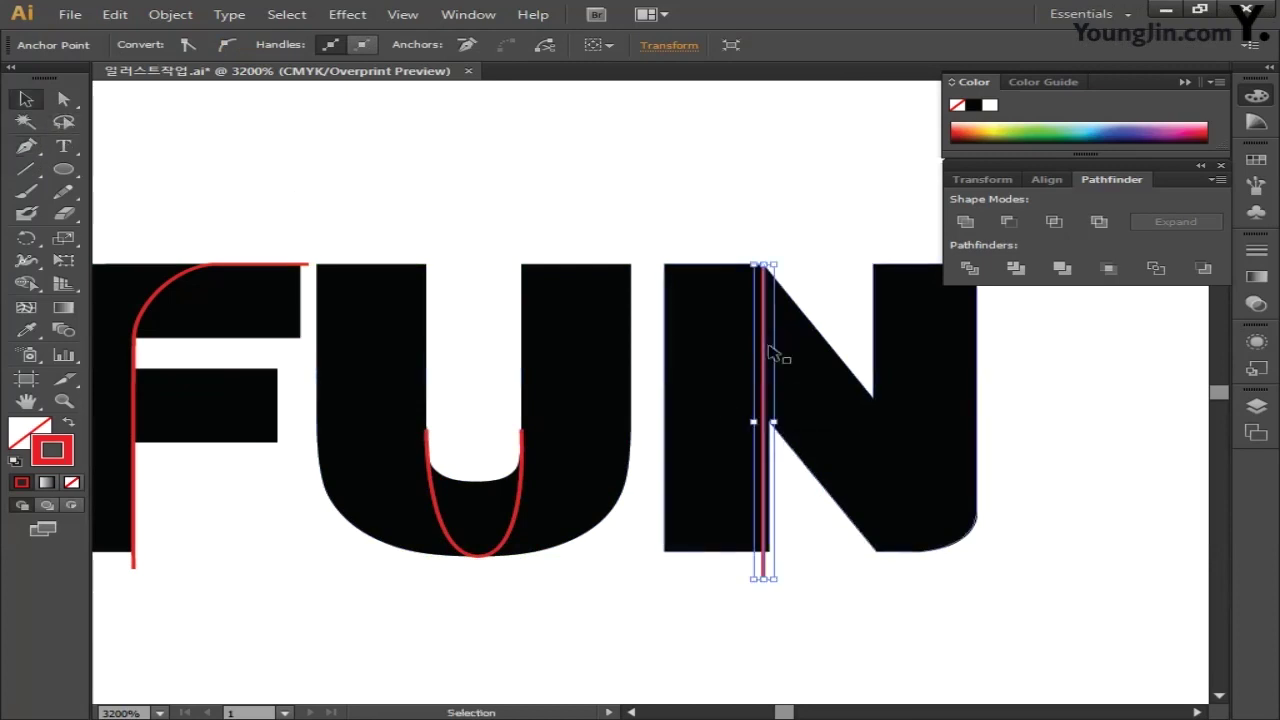
- Align the vertical line with the N's left stem, place a copy along the right stem's inner edge, and deselect
left_click_drag(771, 357, 877, 404)
key("v")
key("ctrl+shift+a")
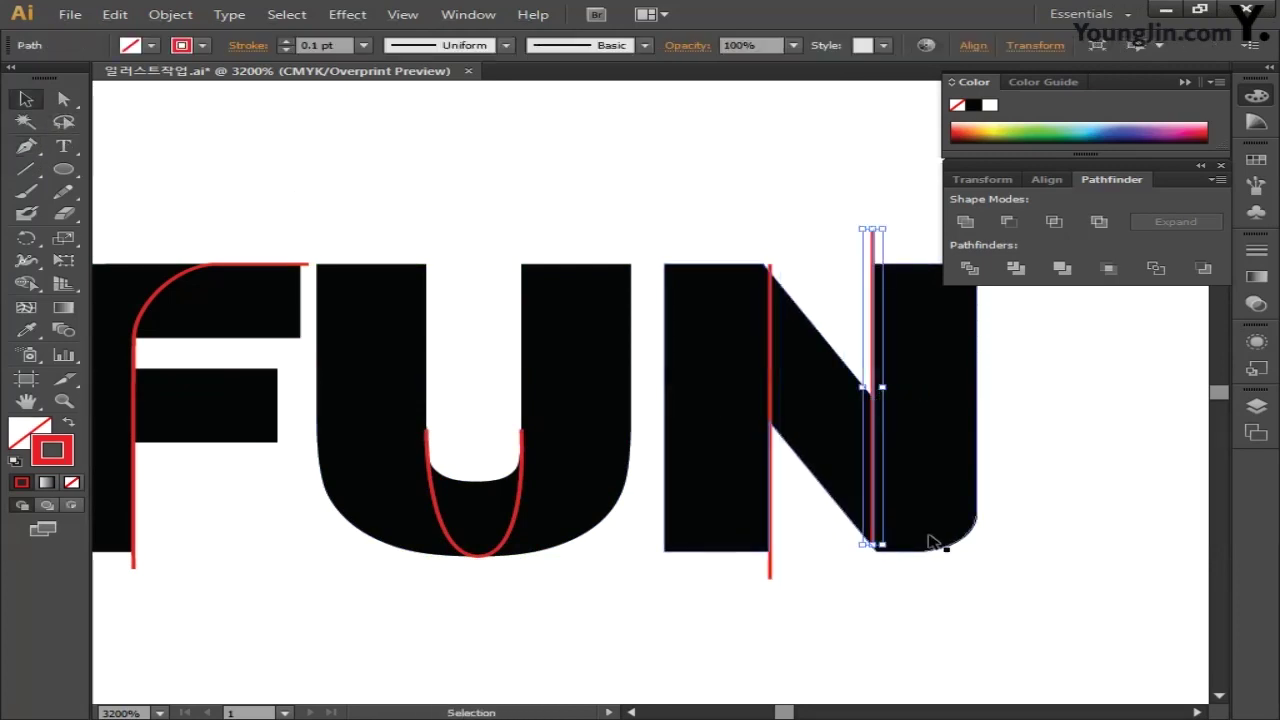
scroll(931, 537, "down", 1)
key("ctrl+shift+a")
key("p")
scroll(675, 651, "up", 1)
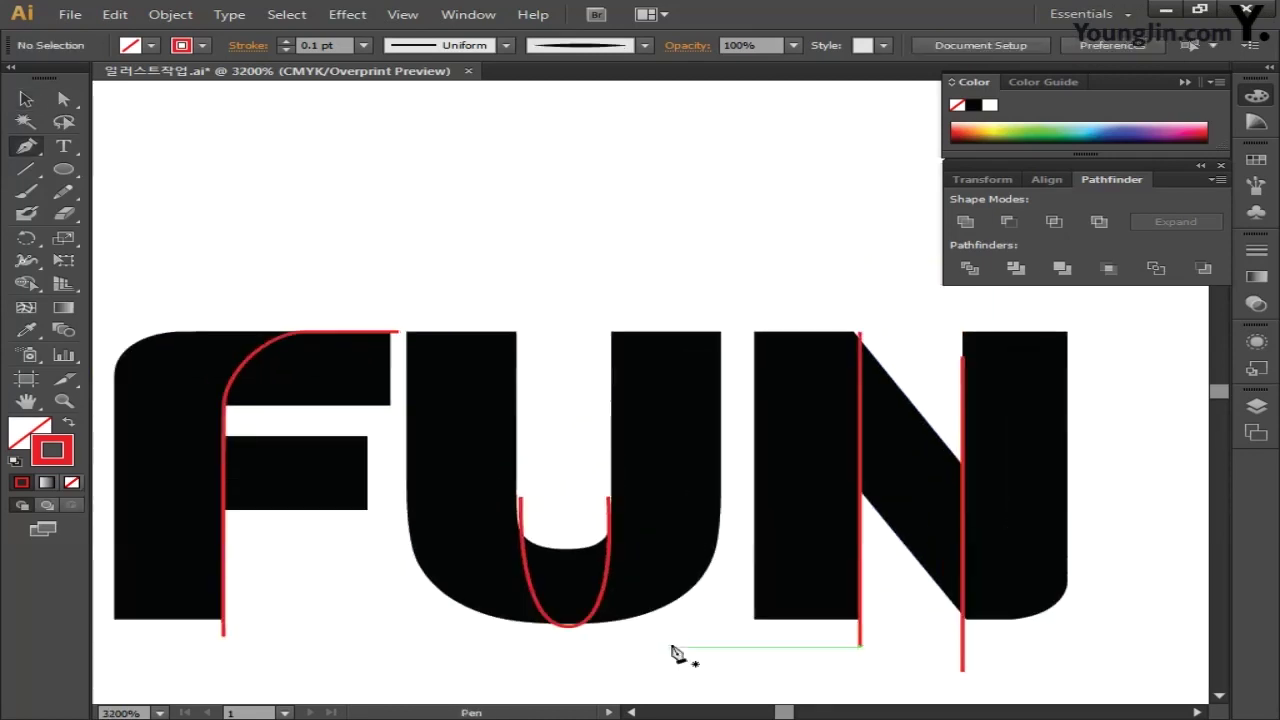
- Select all the FUN letters with their red lines, split them with Pathfinder Divide, and deselect the result
left_click_drag(674, 254, 690, 248)
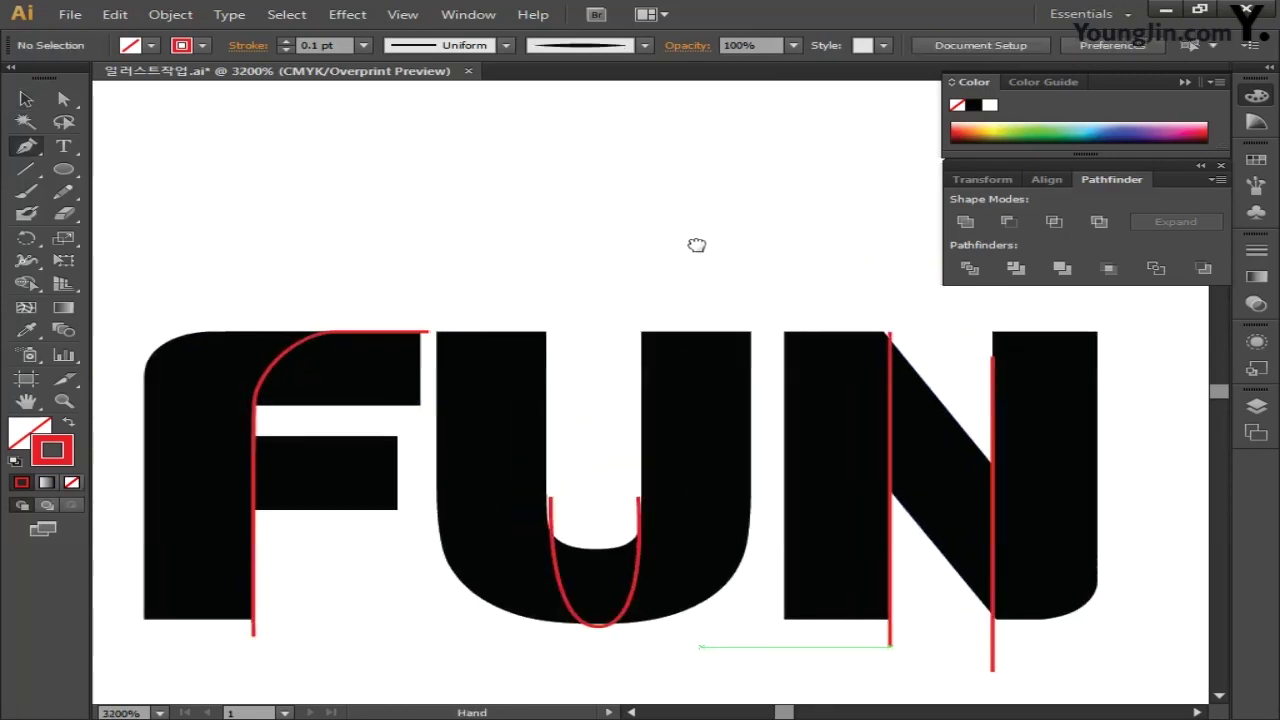
left_click(25, 99)
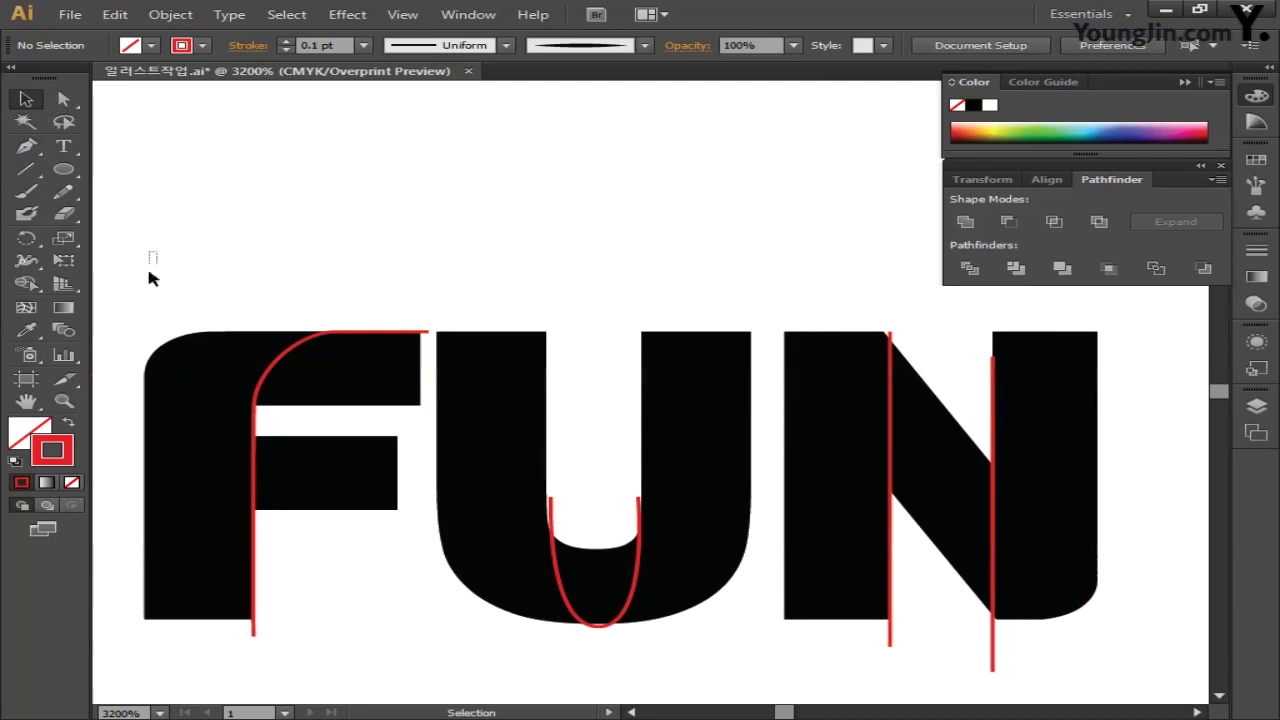
left_click_drag(150, 255, 1140, 682)
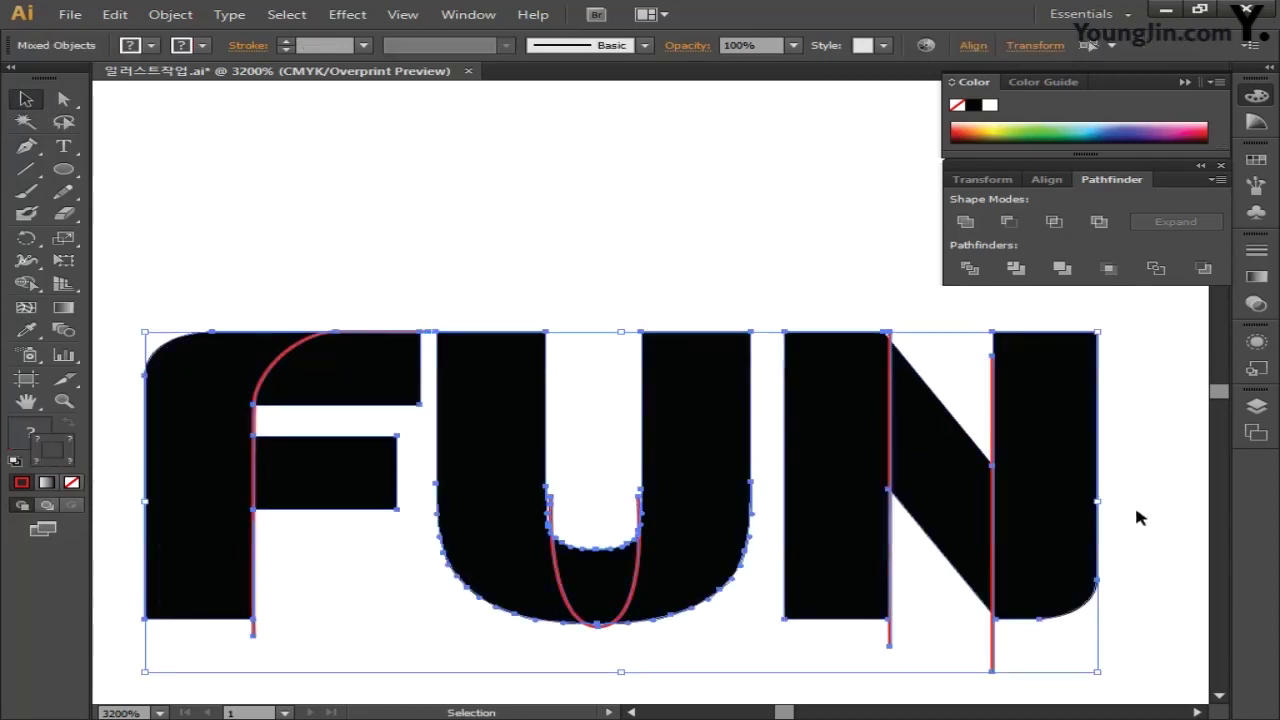
left_click(969, 268)
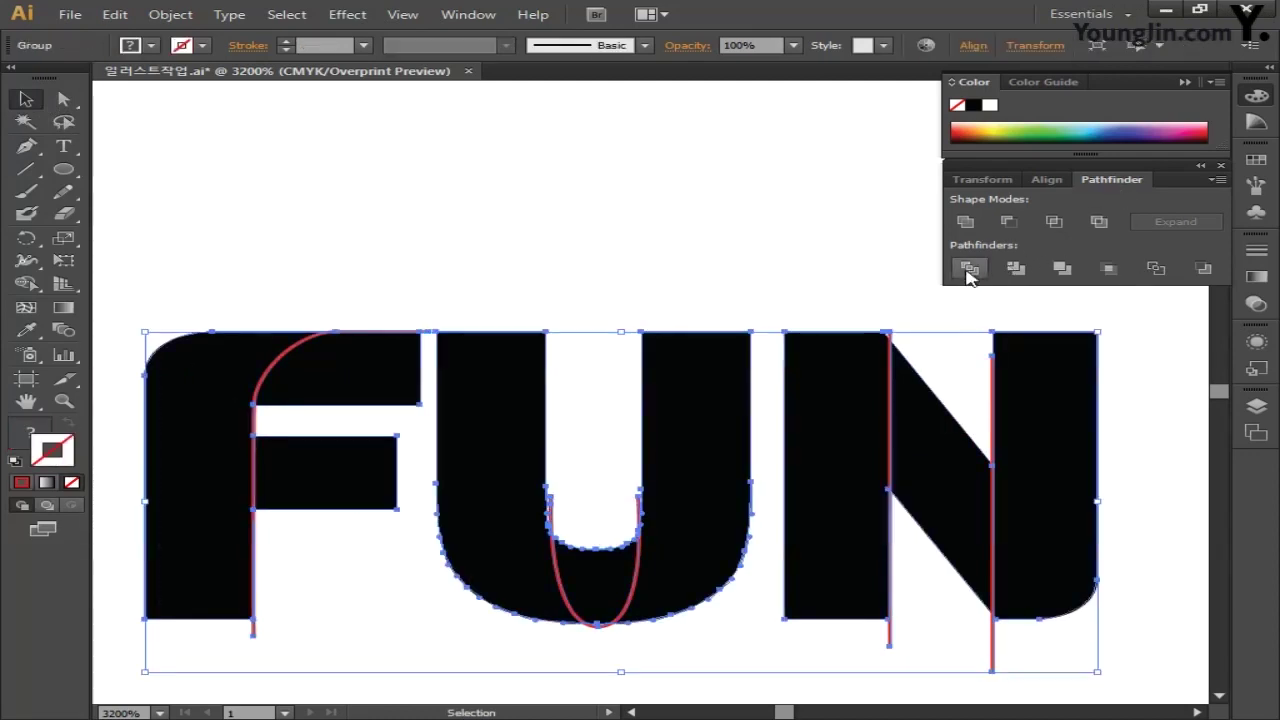
left_click(762, 277)
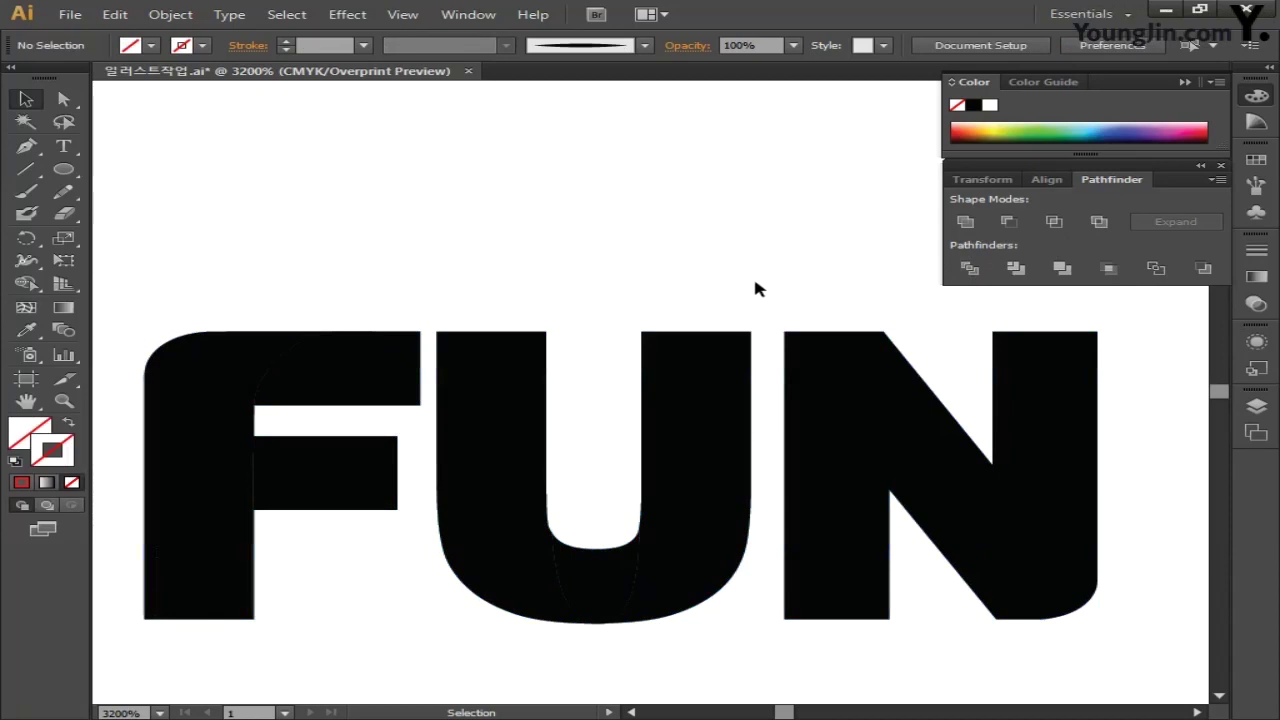
- Fill the F's top arm, the U's left side and the N's right stem with magenta, C 0, M 100, Y 0, K 0
left_click(74, 102)
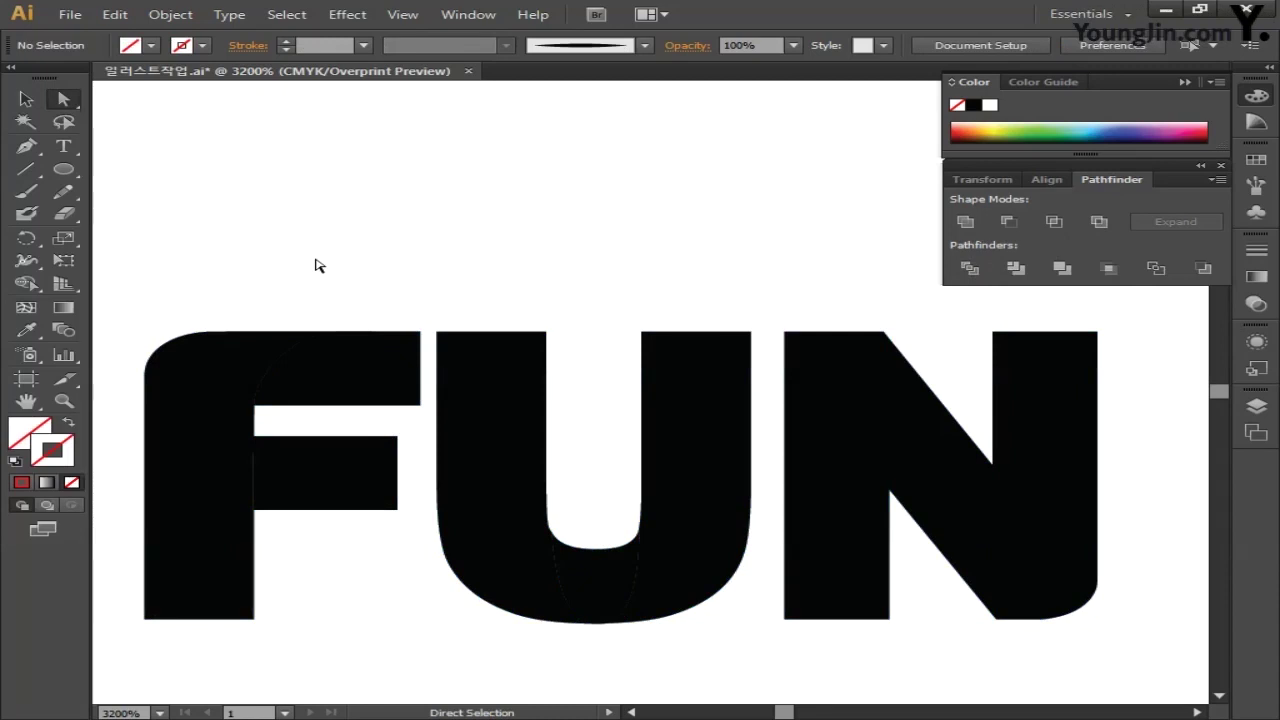
left_click(318, 334)
left_click(508, 457, "shift")
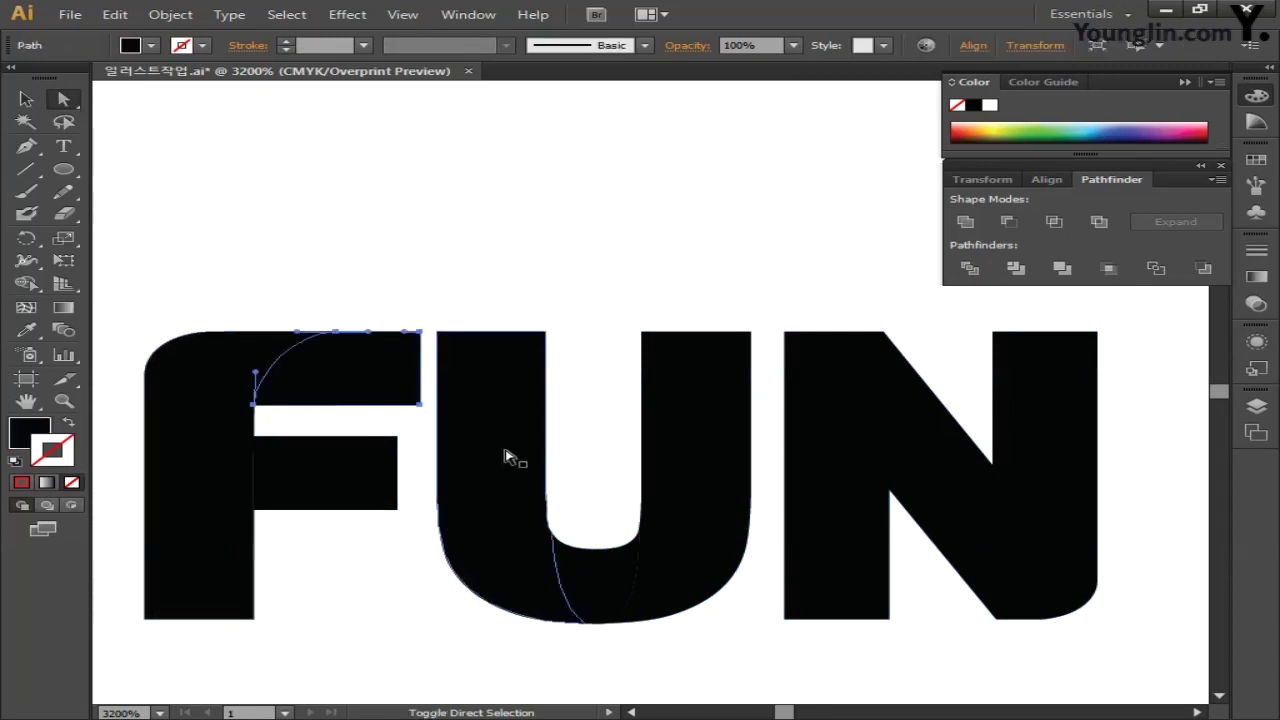
left_click(1046, 500, "shift")
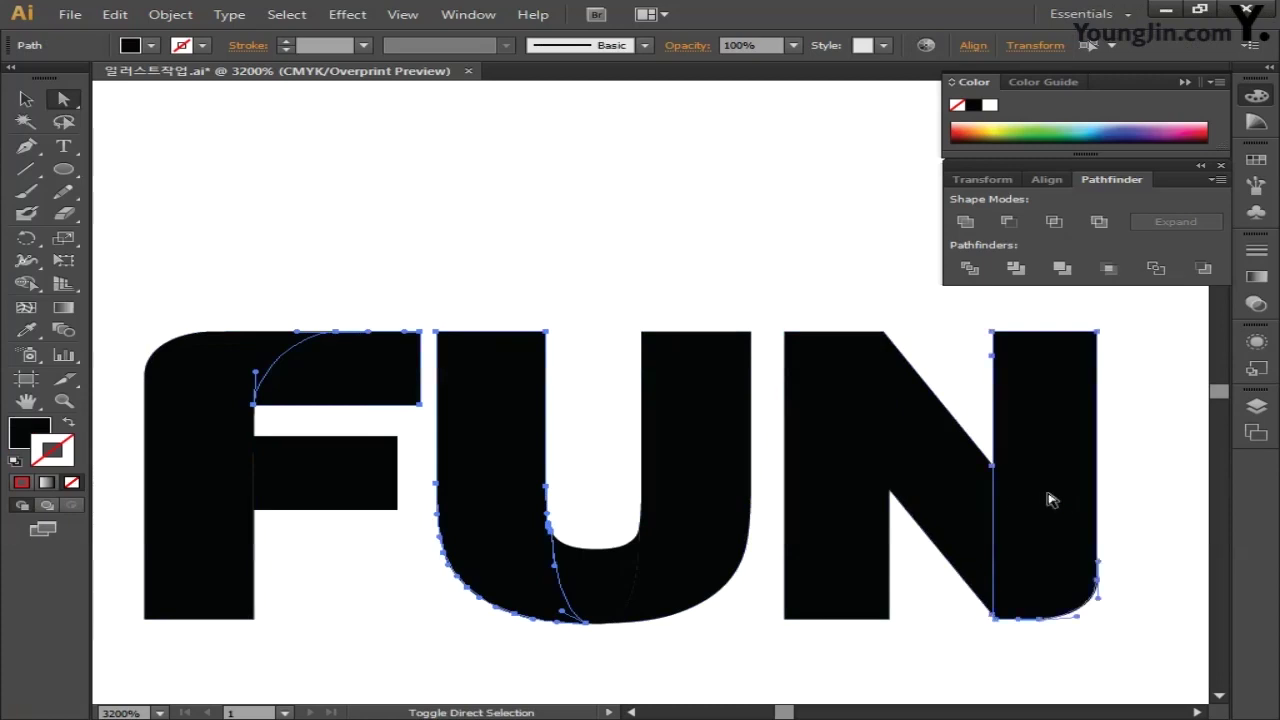
double_click(37, 427)
left_click(917, 414)
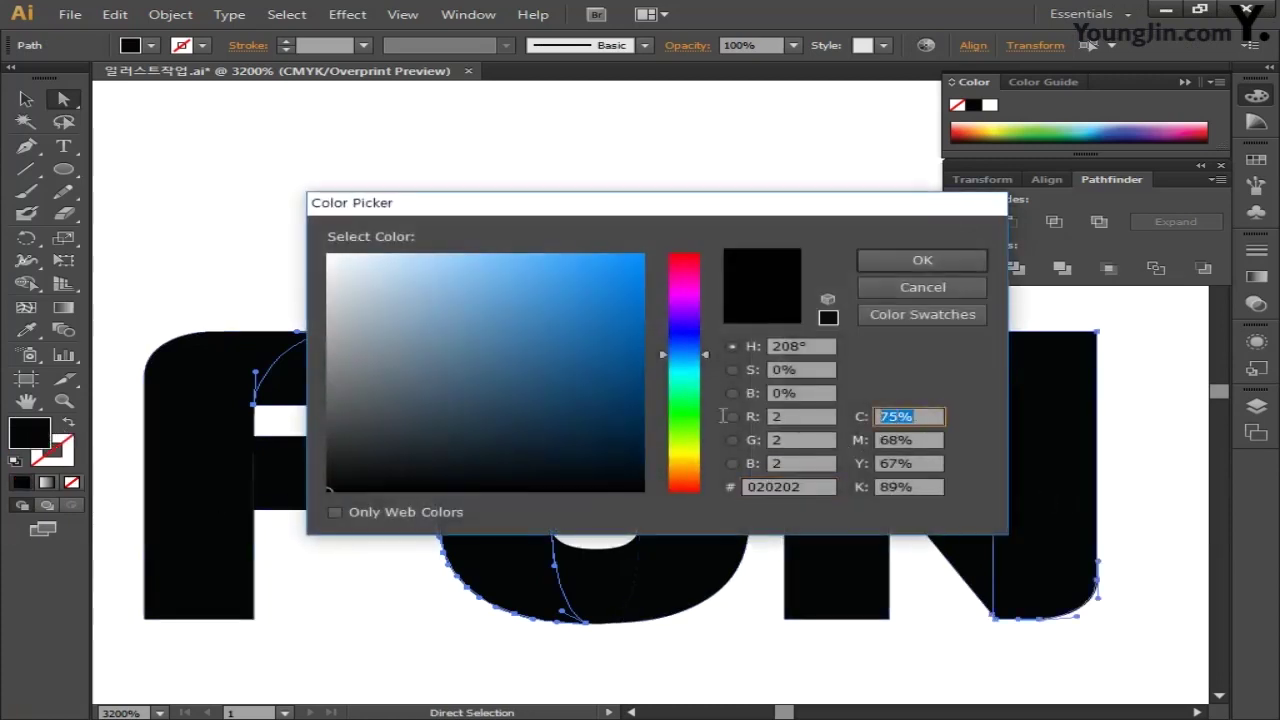
type("0")
key("Tab")
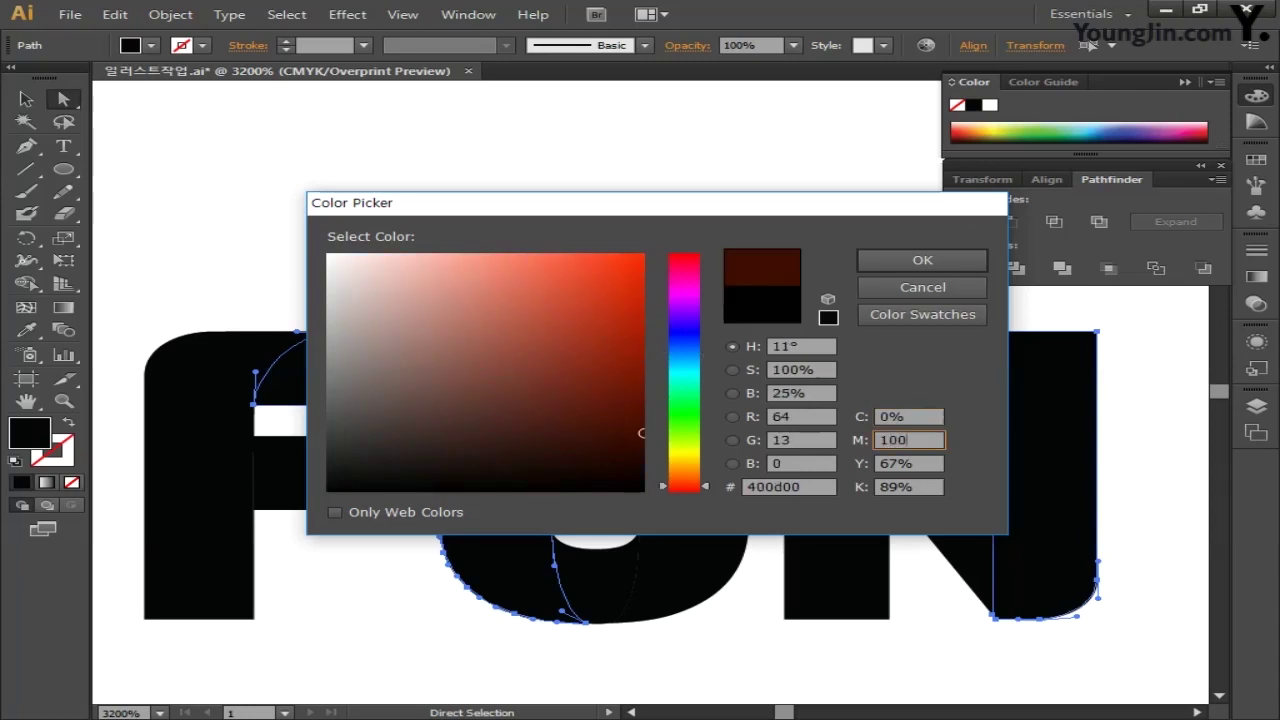
key("Tab")
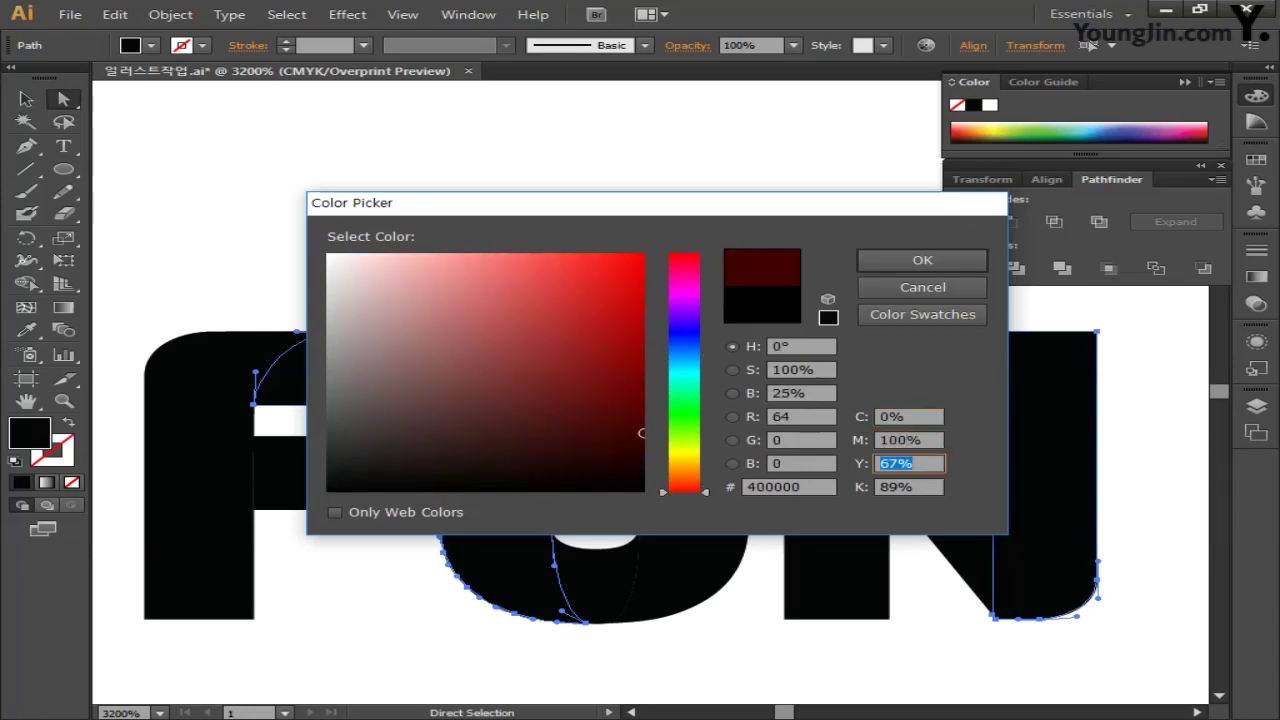
type("0")
key("Tab")
type("0")
key("Return")
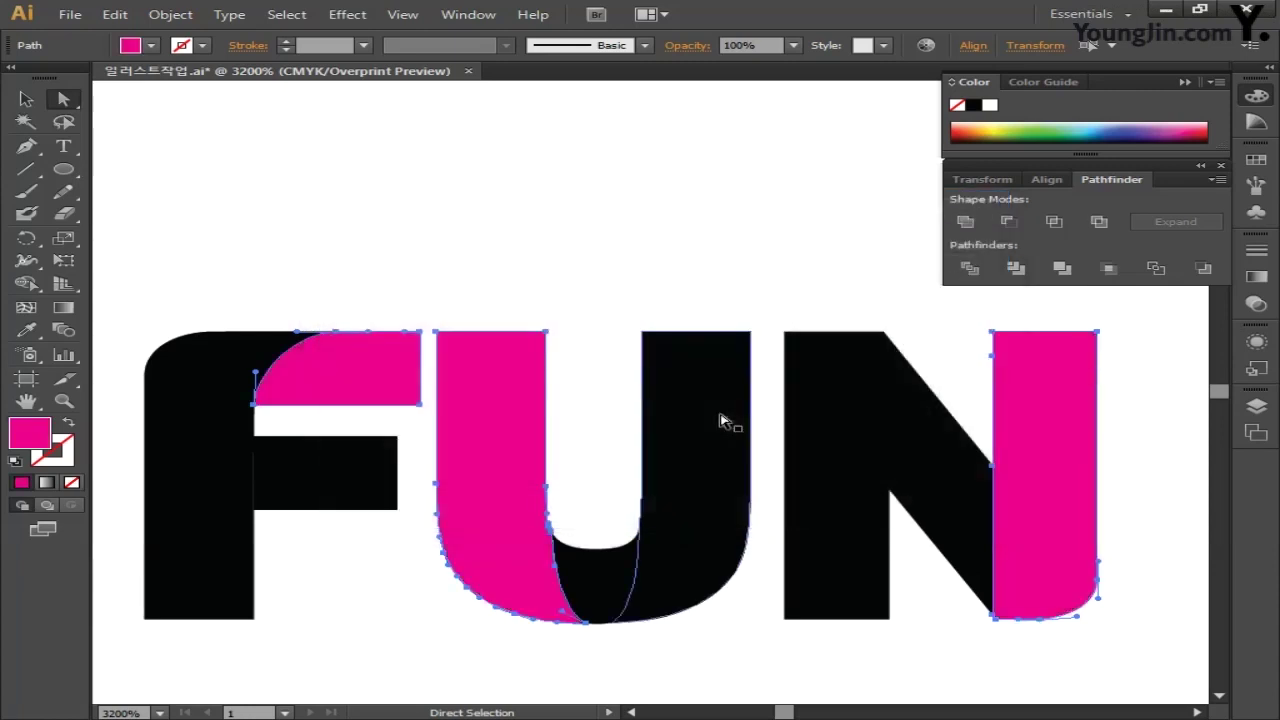
- Fill the F's stem and the U's right side with orange, using C 0% and M 35%
left_click(213, 450)
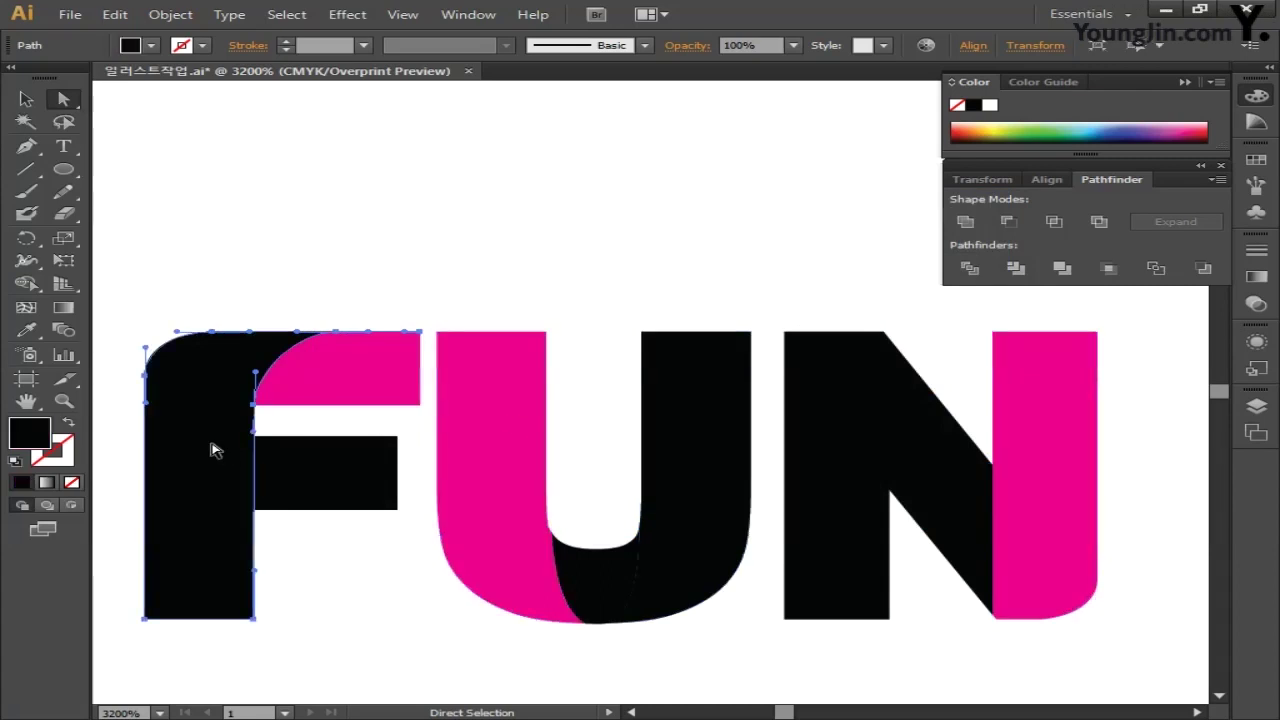
left_click(672, 550, "shift")
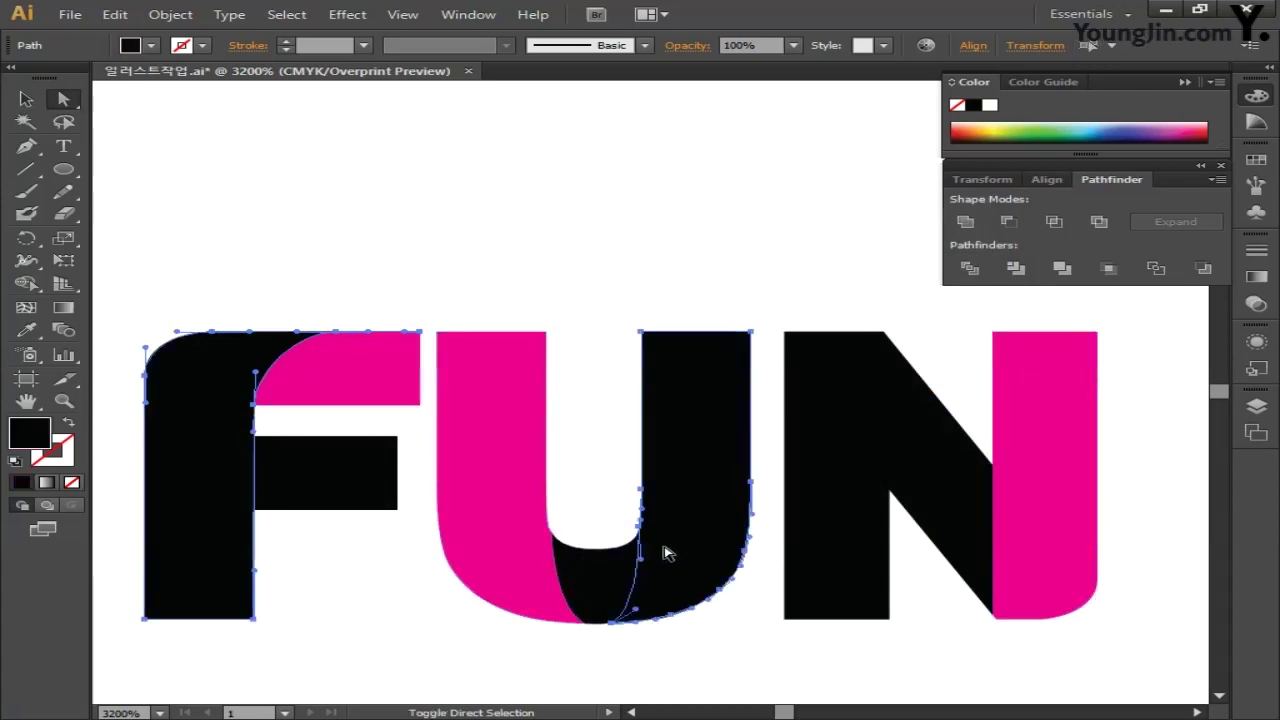
double_click(29, 433)
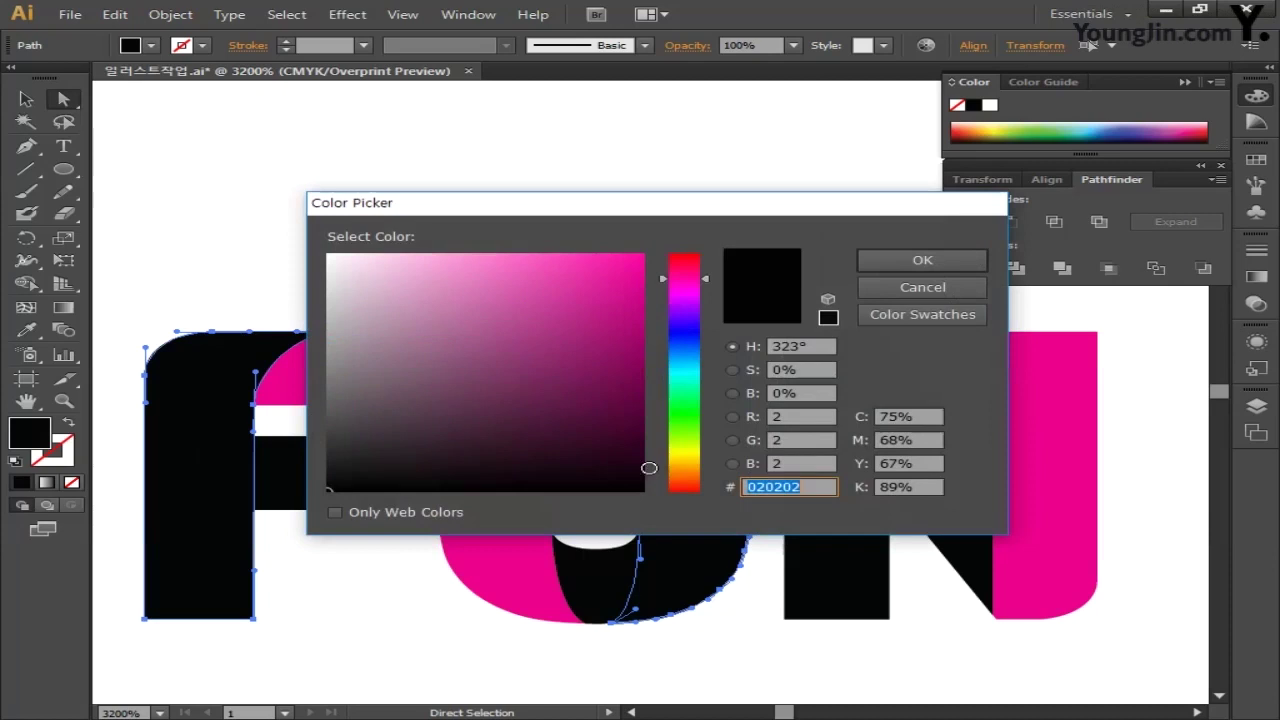
left_click(940, 415)
key("Tab")
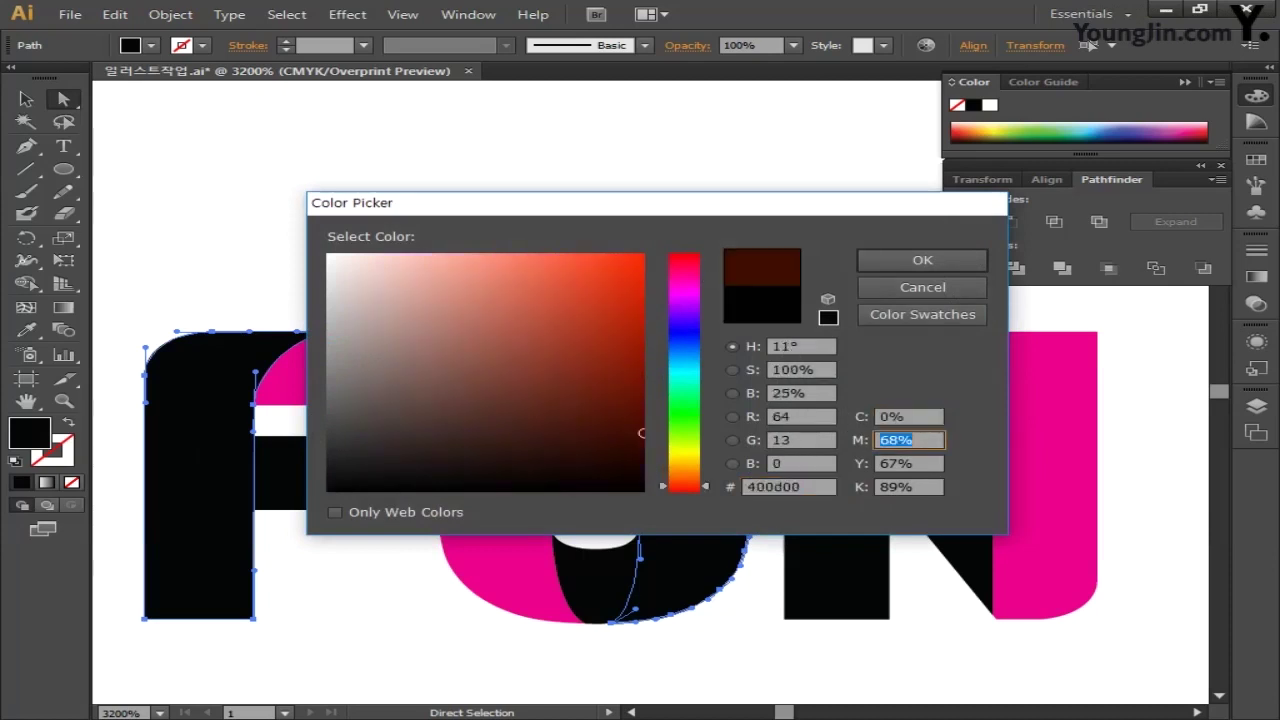
key("Tab")
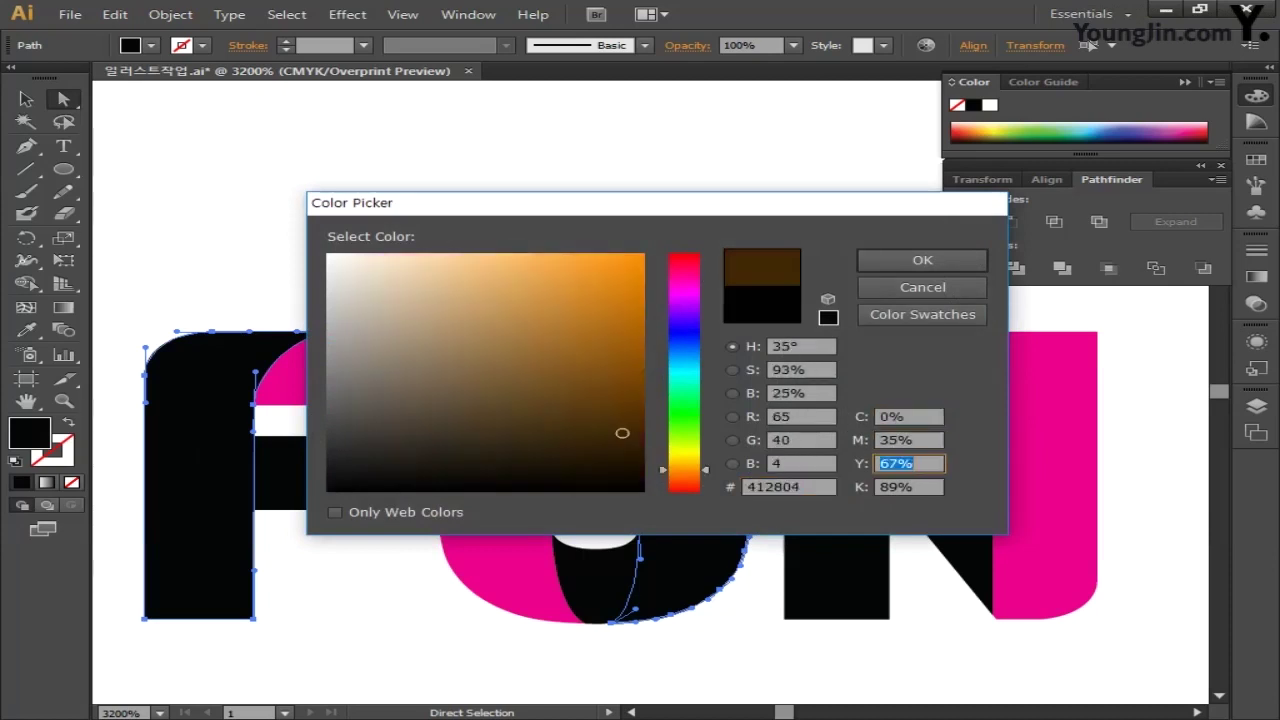
key("Tab")
key("Return")
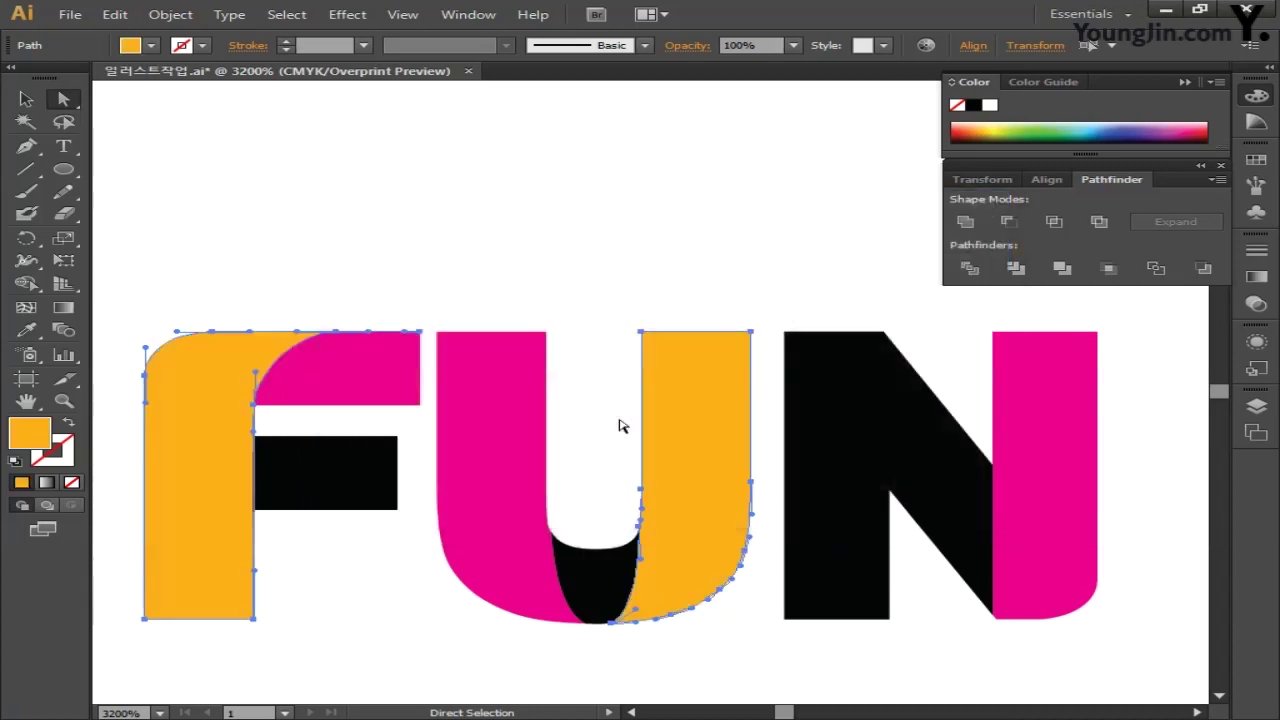
- Fill the F's middle arm, the U's bottom piece and the N's left stem with cyan, C 100, M 0, Y 0, K 0
left_click(337, 477)
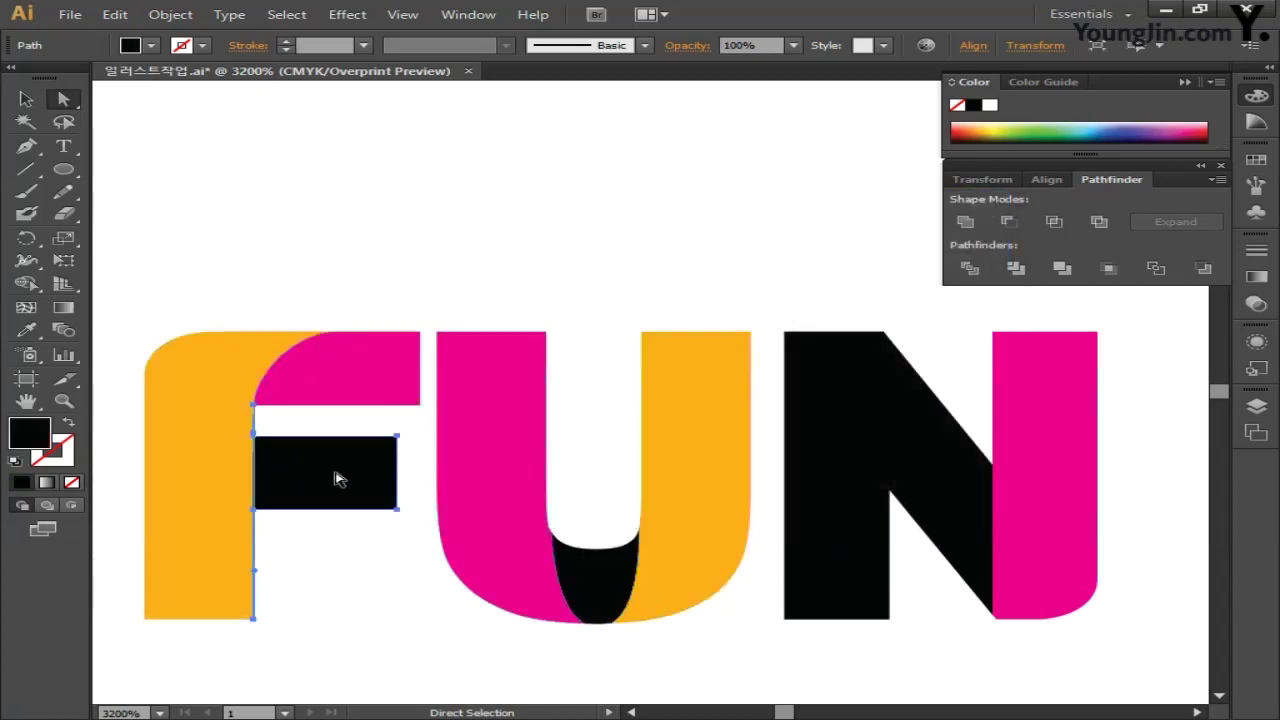
left_click(595, 585, "shift")
left_click(820, 563, "shift")
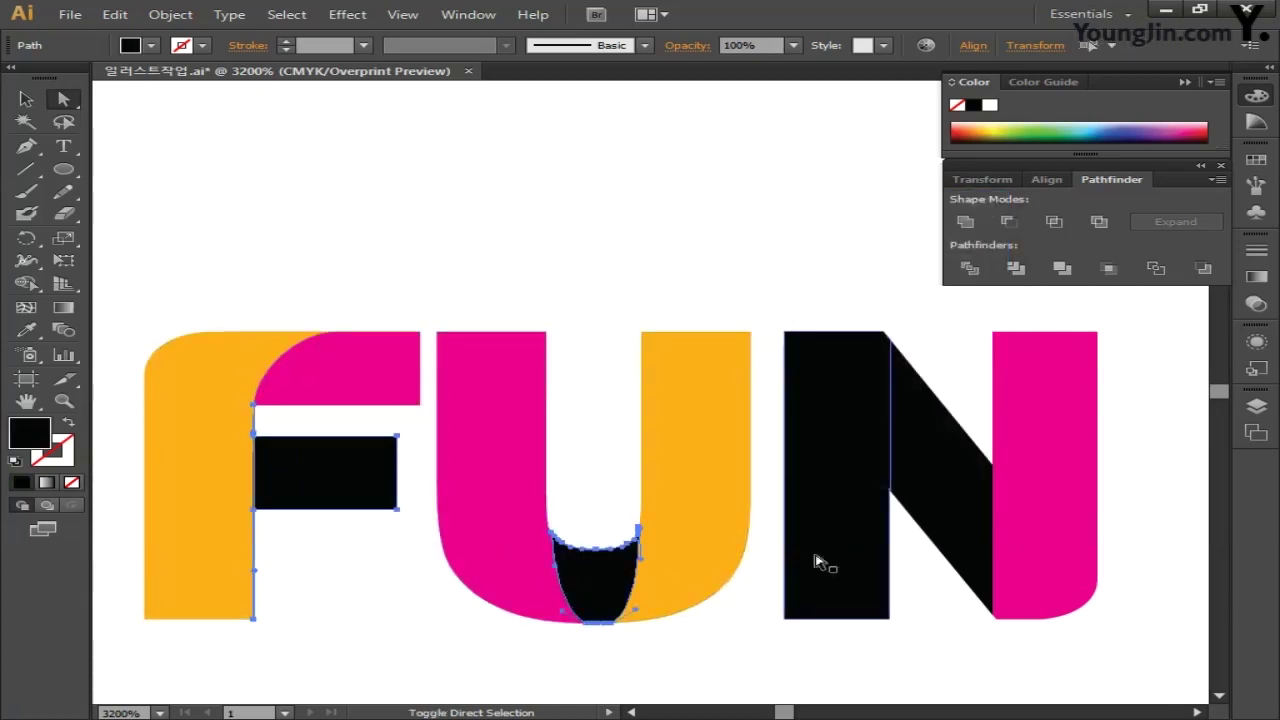
double_click(30, 433)
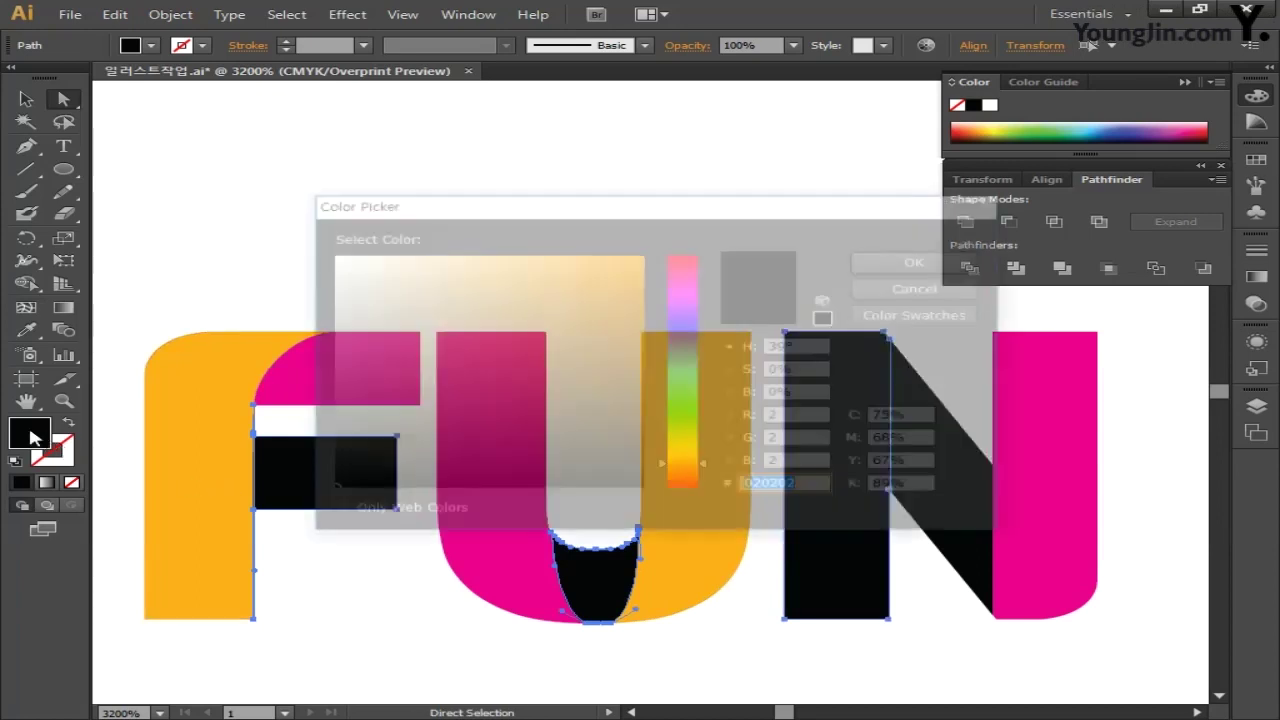
key("Tab")
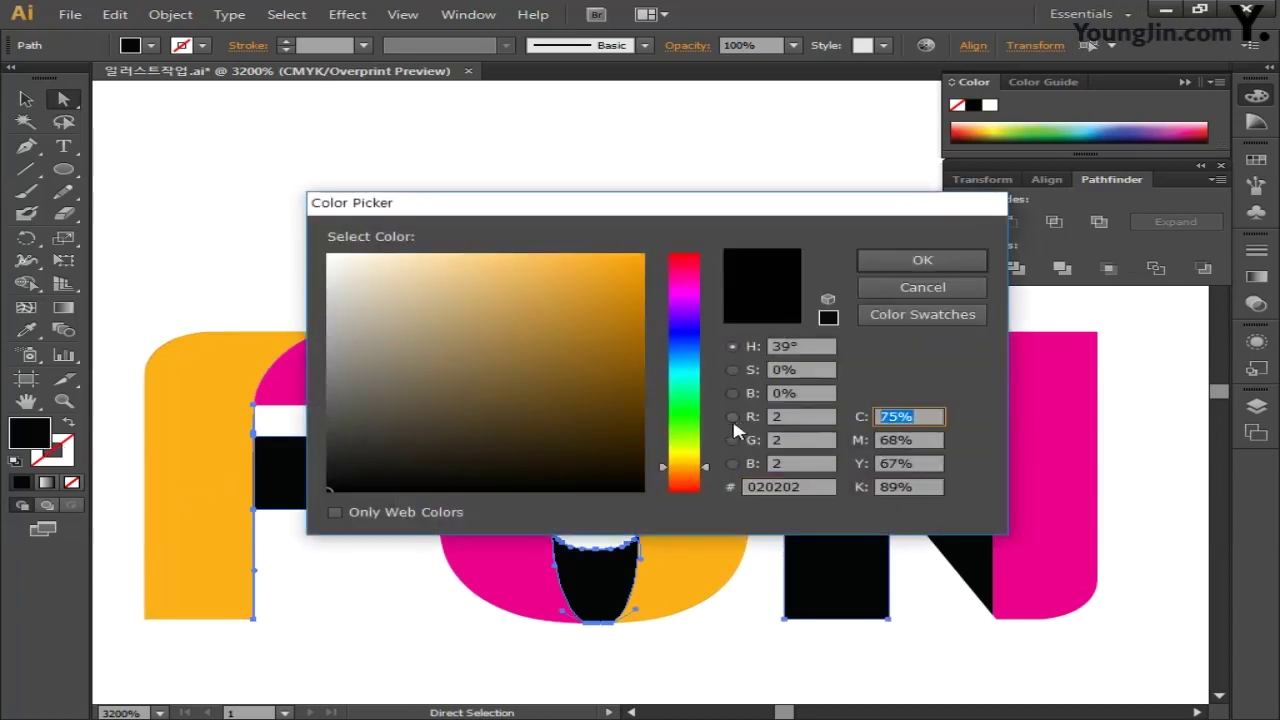
type("100")
key("Tab")
type("0")
key("Tab")
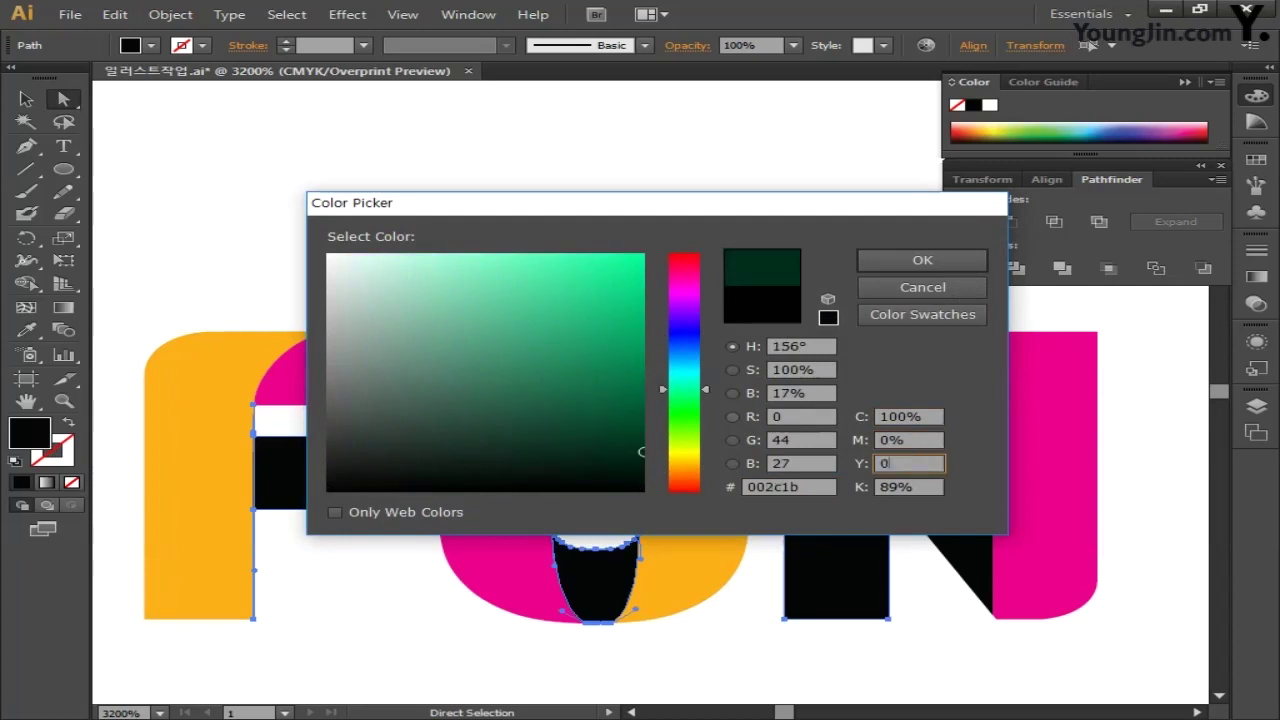
type("0")
key("Tab")
type("0")
key("Return")
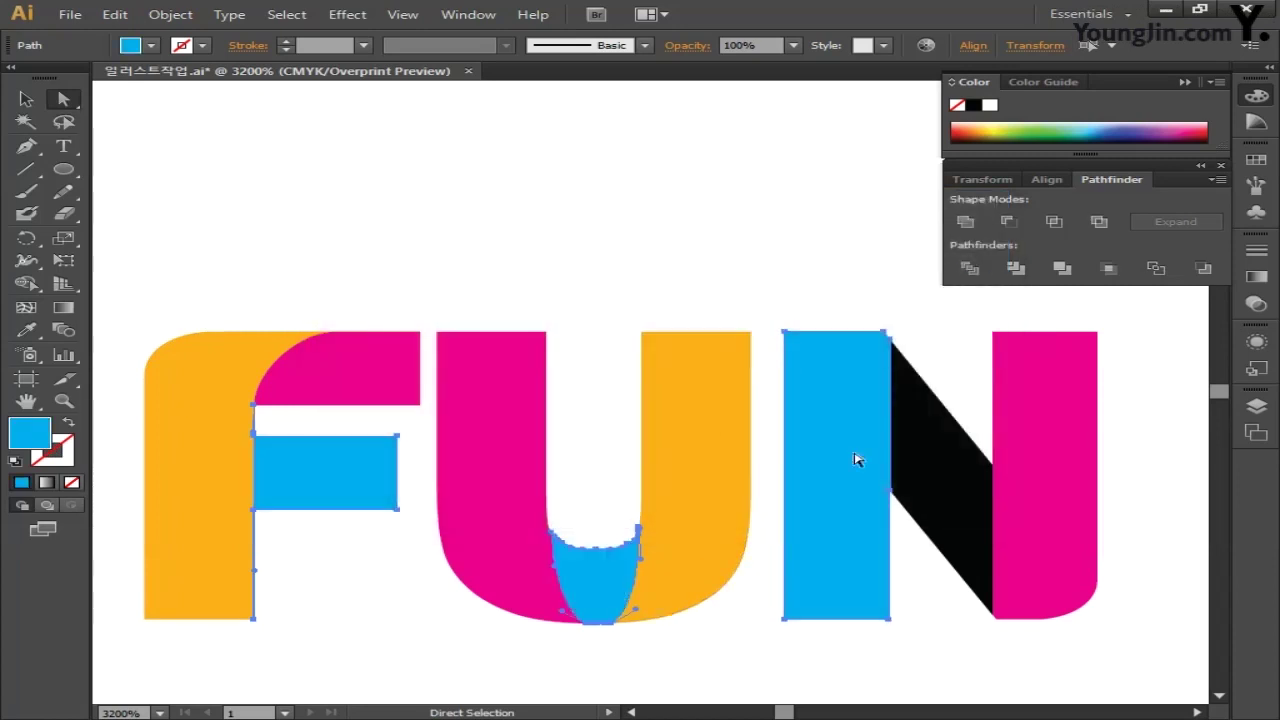
- Fill the N's diagonal with green, C 55, M 0, Y 100, K 0, and deselect it
left_click(928, 477)
double_click(40, 437)
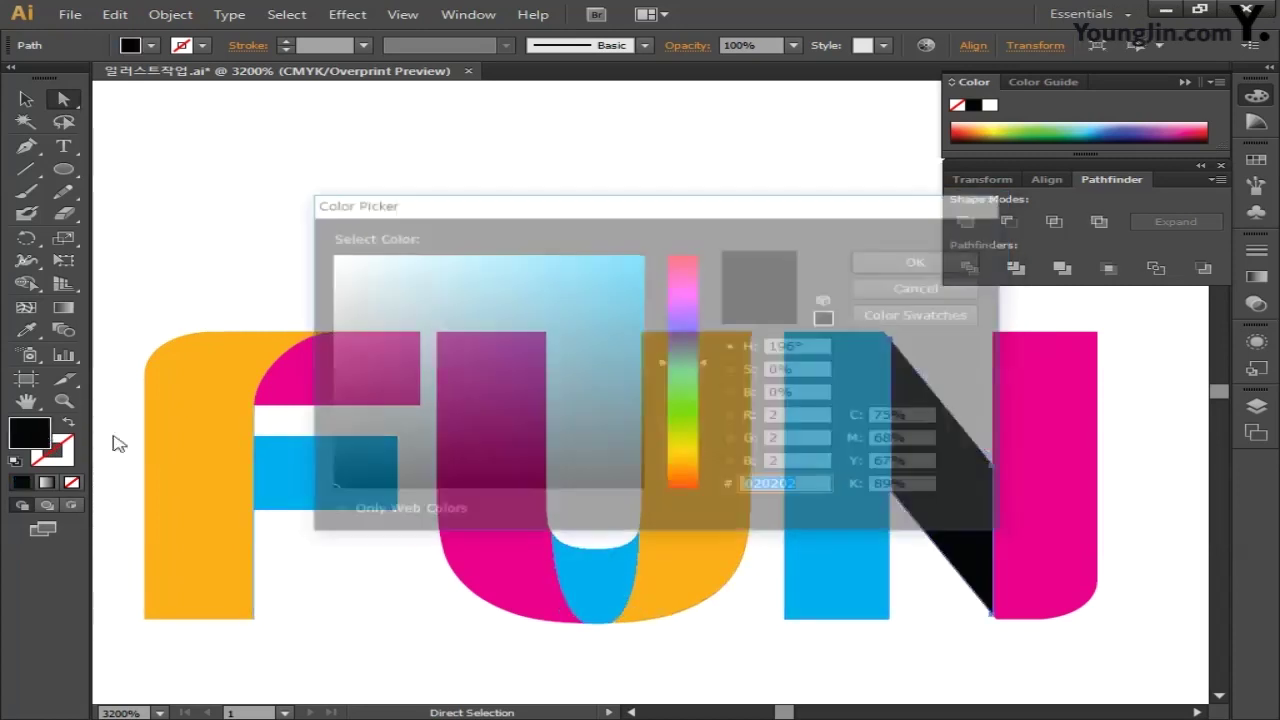
key("Tab")
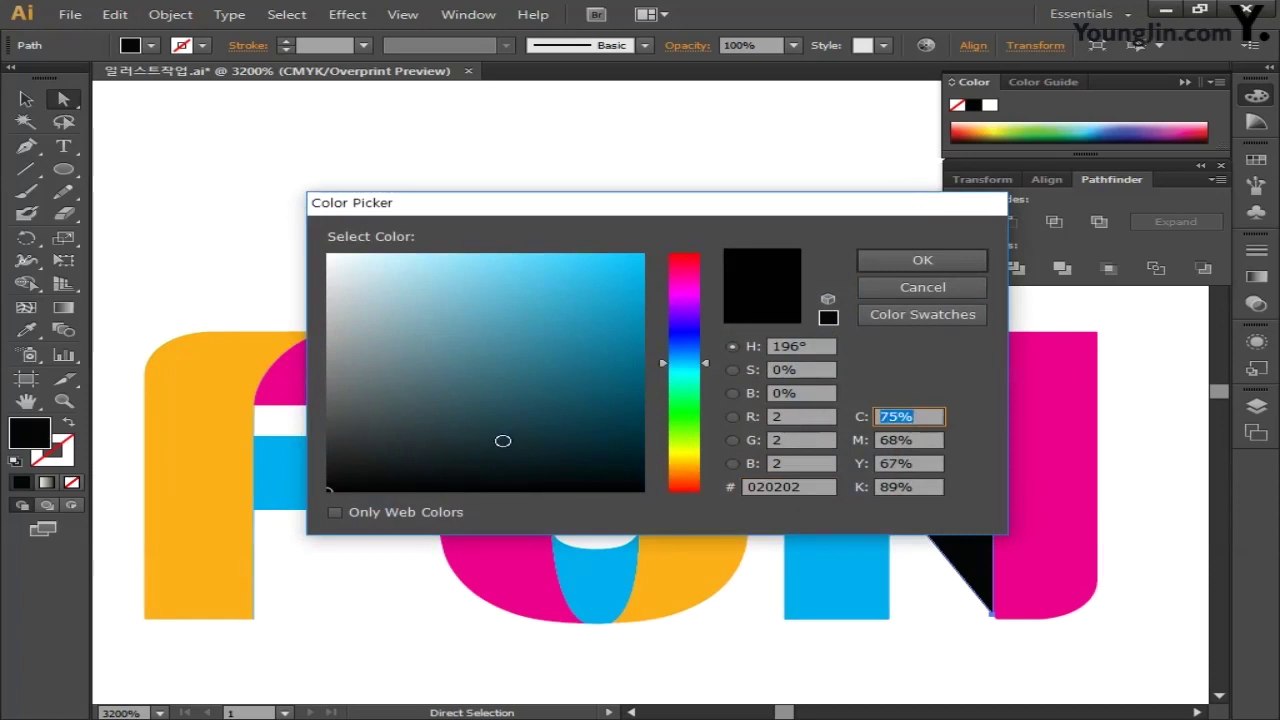
type("55")
key("Tab")
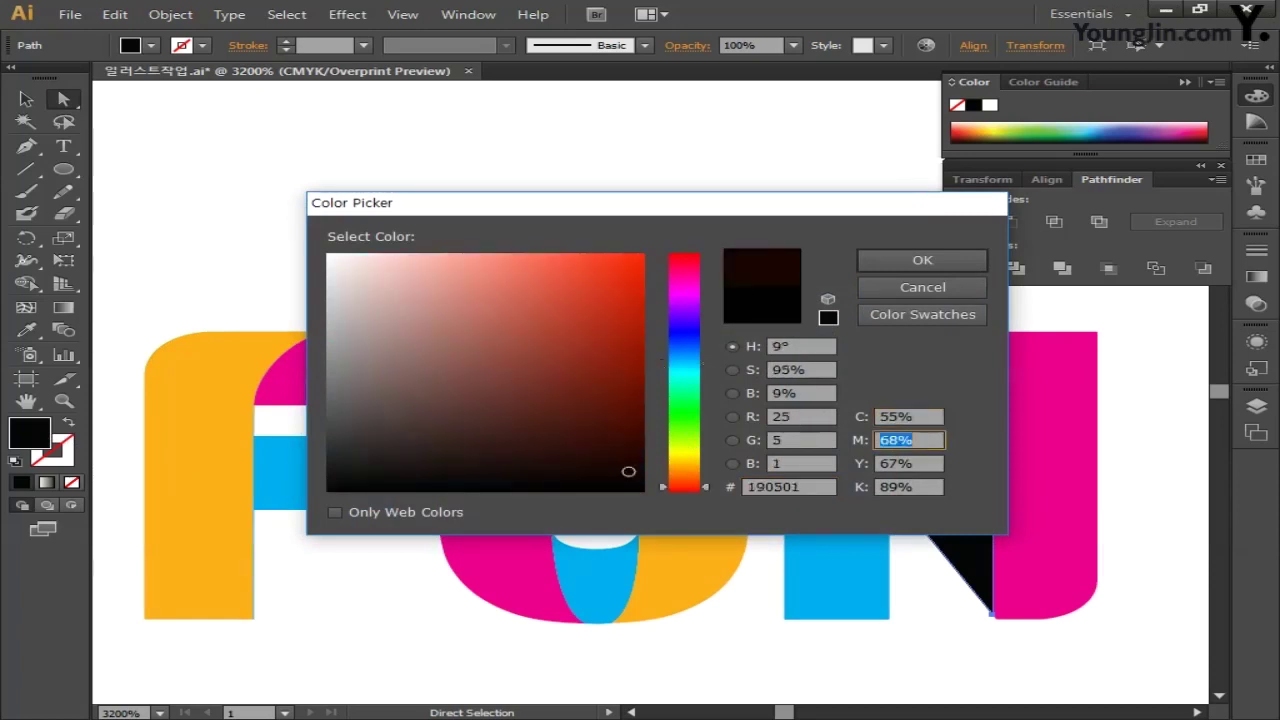
type("0")
key("Tab")
type("100")
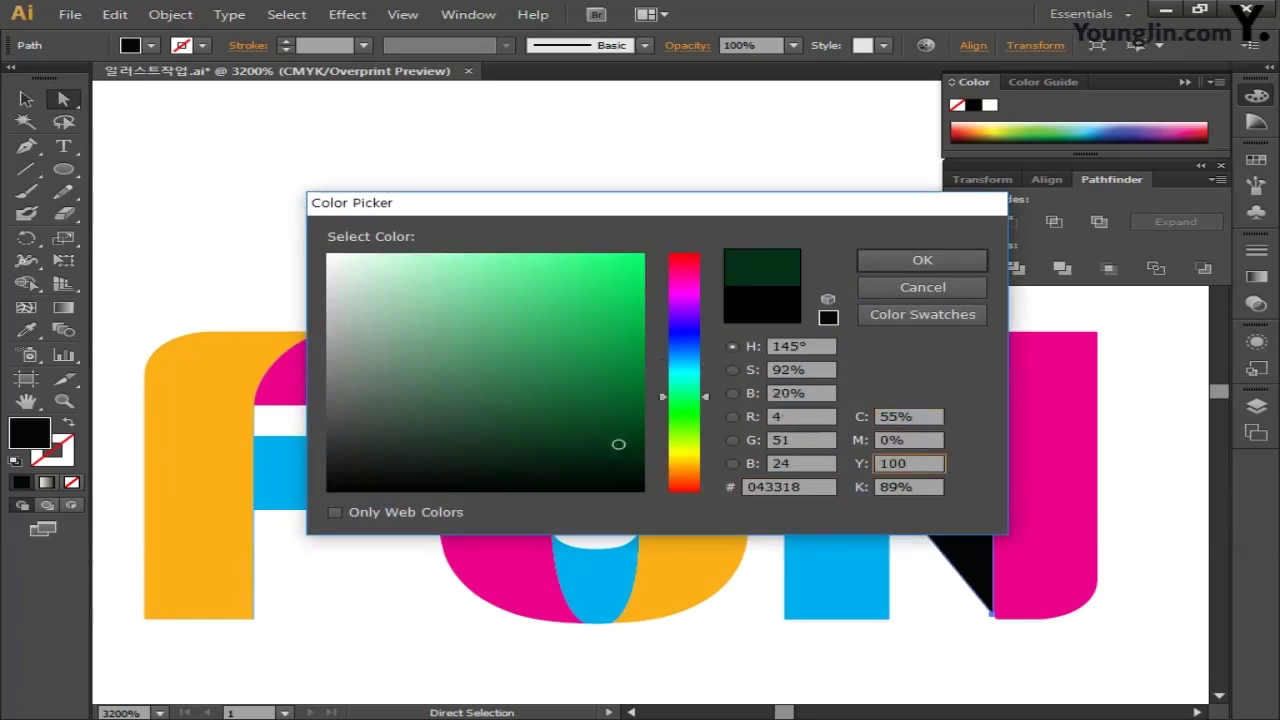
key("Tab")
type("0")
key("Return")
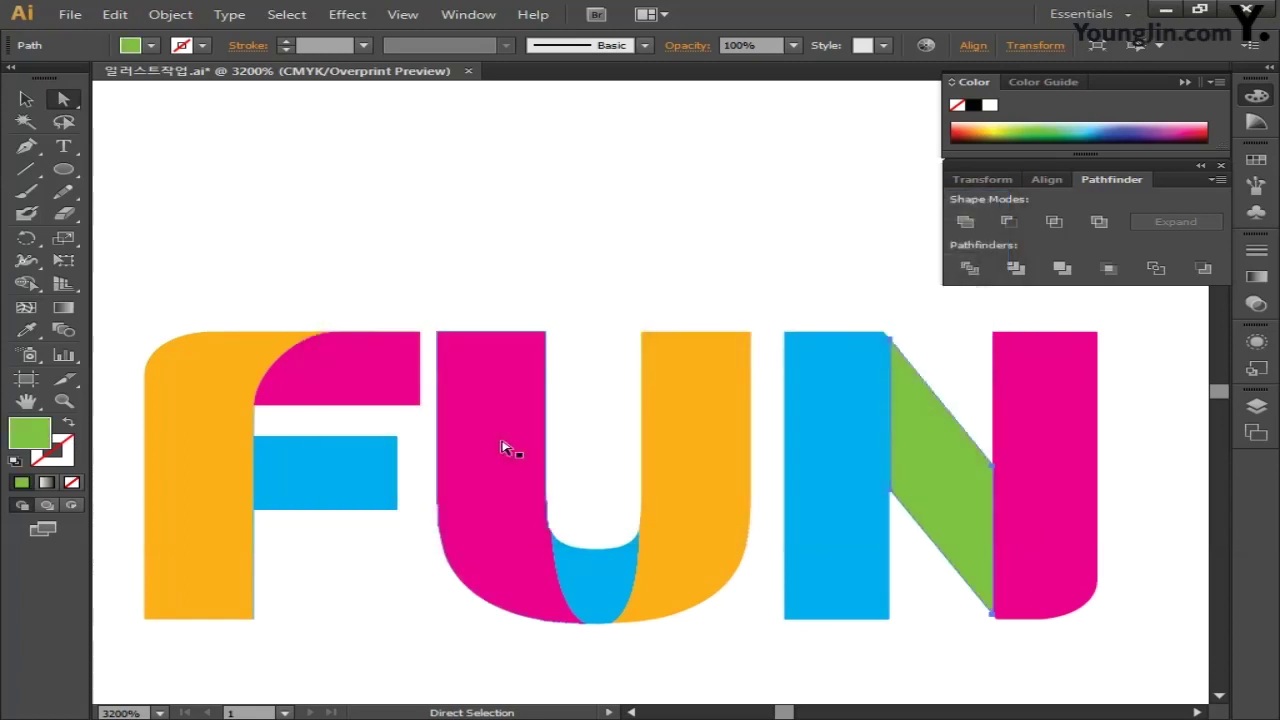
key("v")
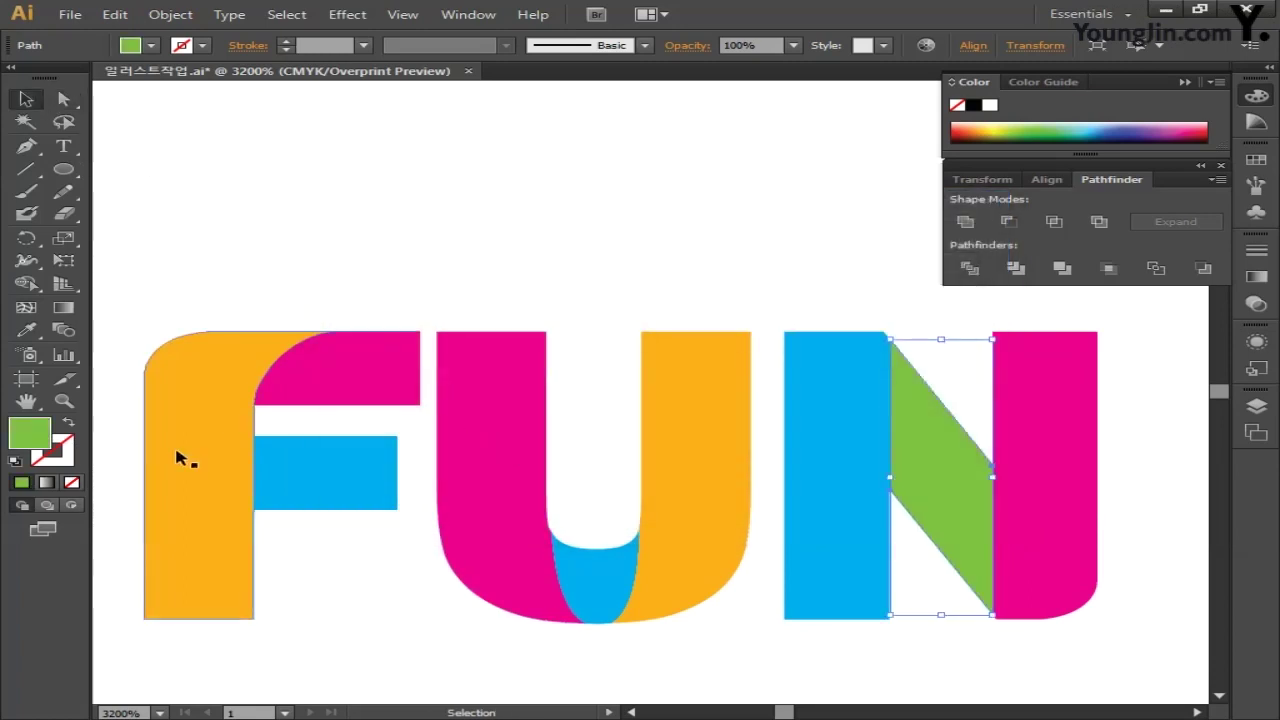
left_click(497, 283)
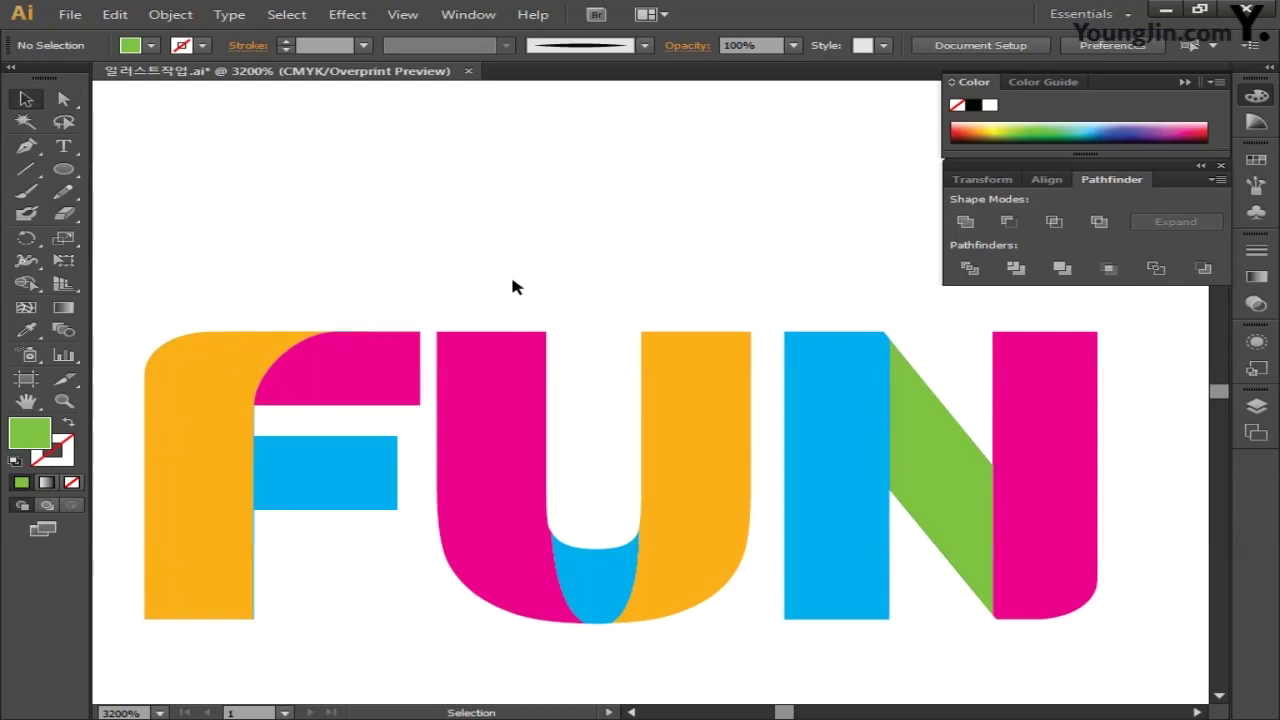
scroll(512, 287, "left", 2)
left_click_drag(177, 291, 1190, 691)
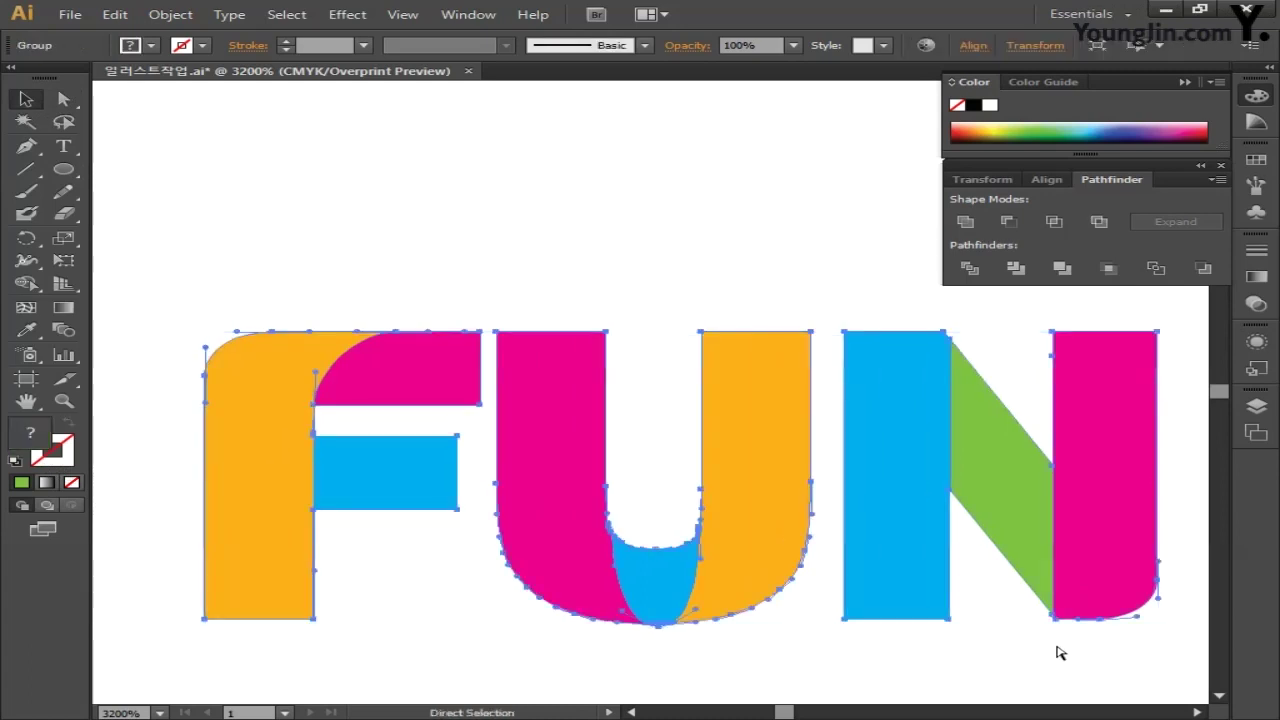
left_click(776, 265)
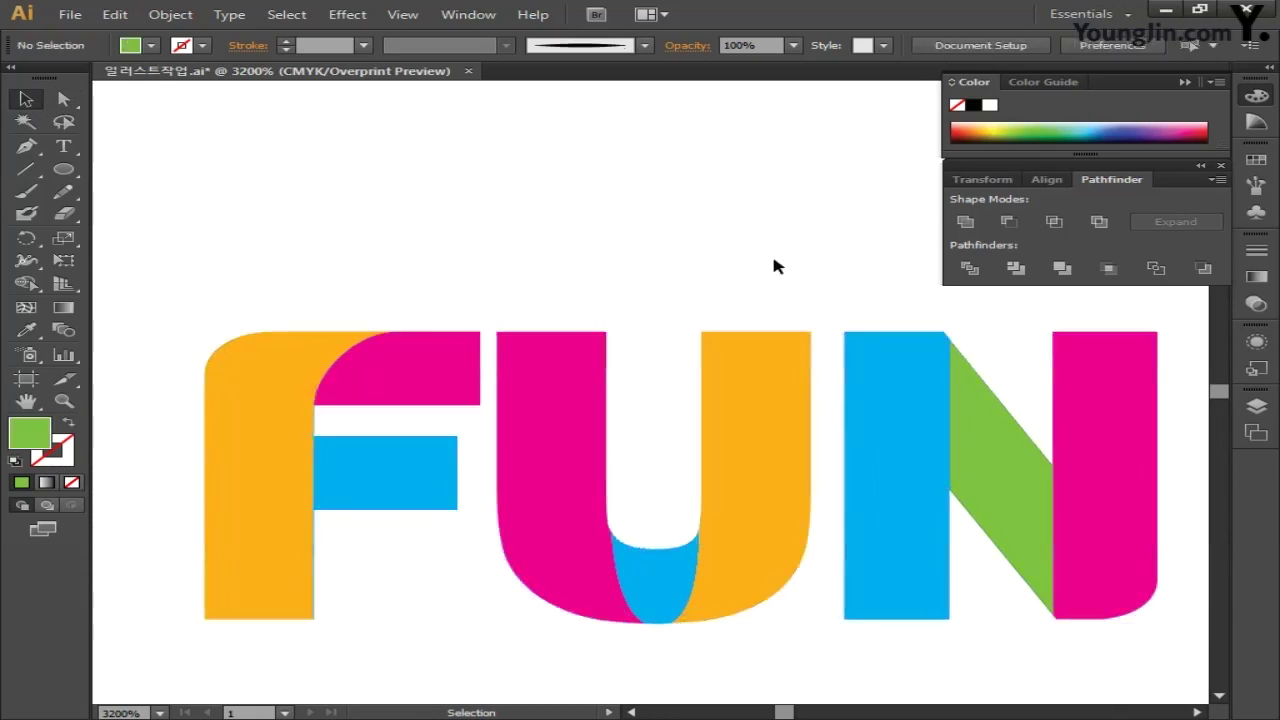